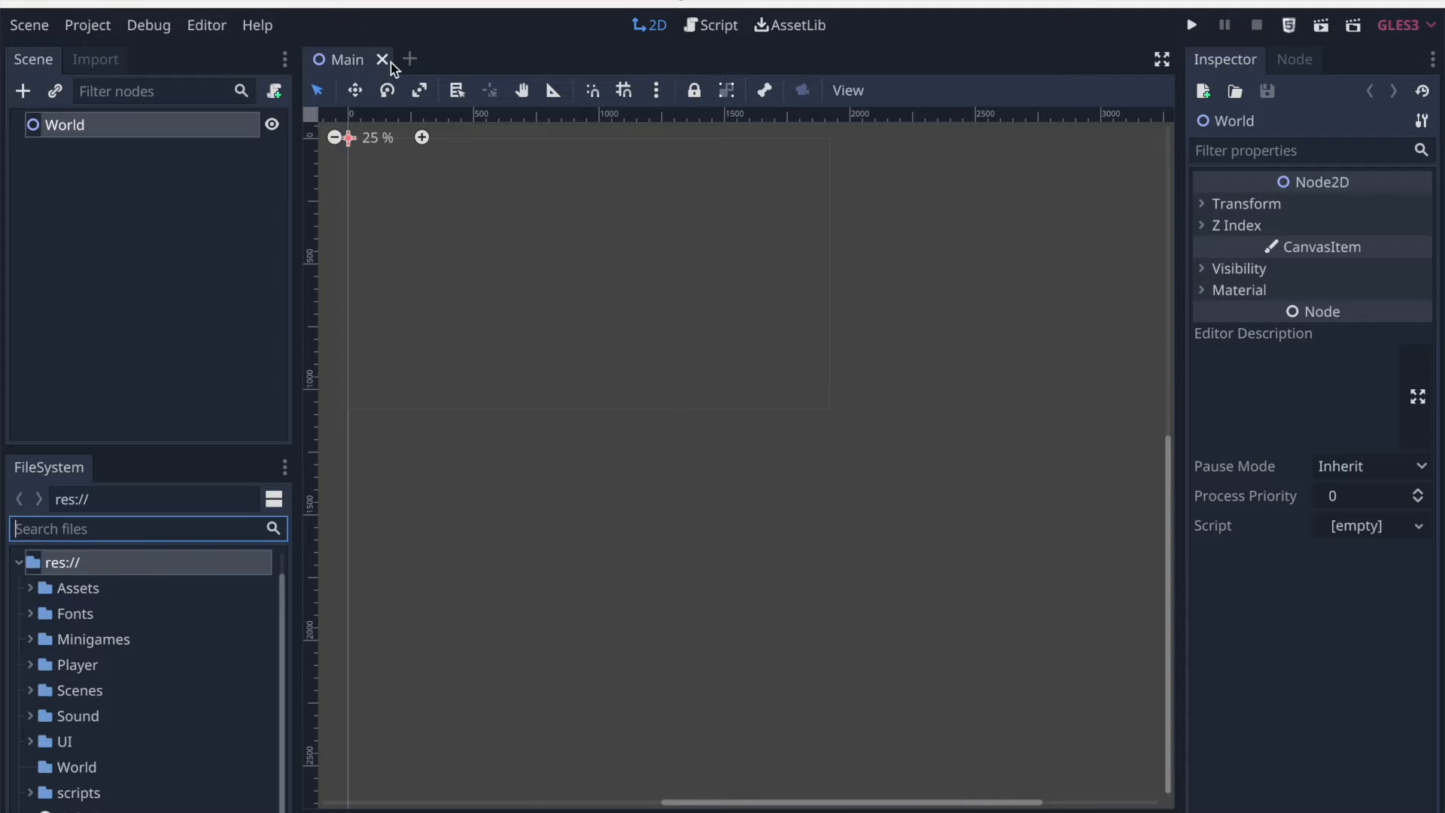
Add a new empty scene beside the Main scene and return to Main
left_click(410, 59)
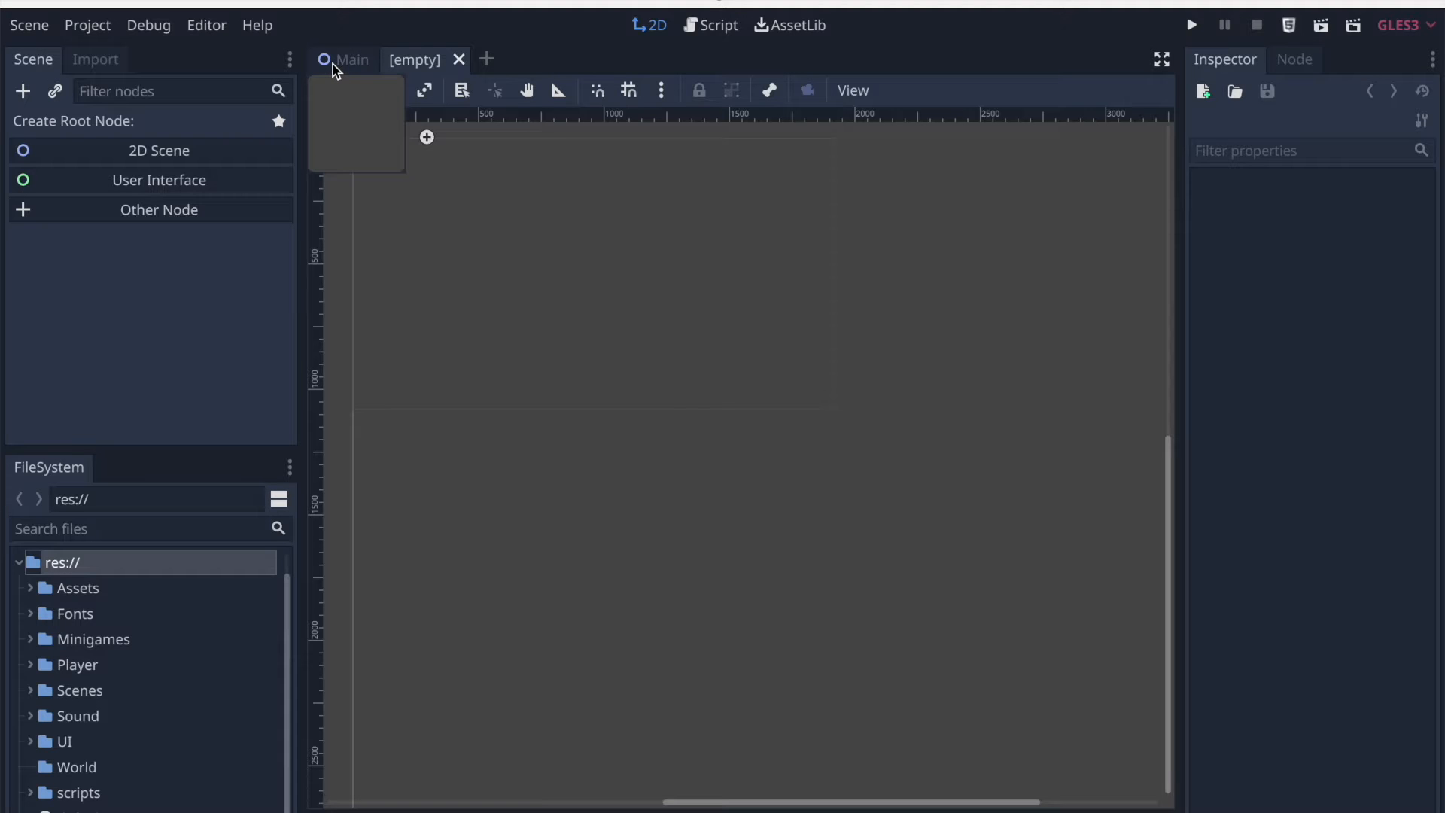
left_click(340, 67)
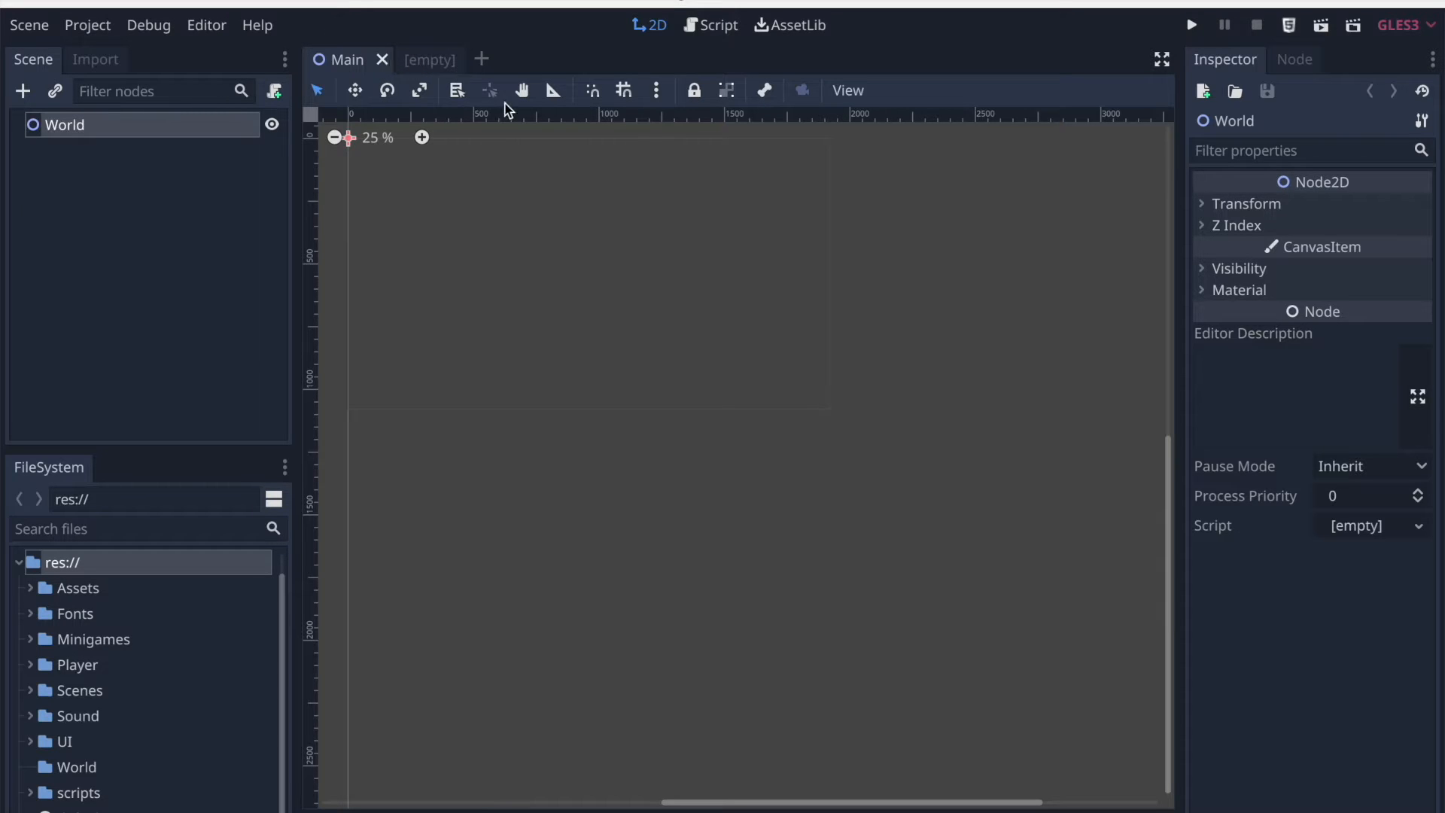
middle_click_drag(422, 164, 444, 179)
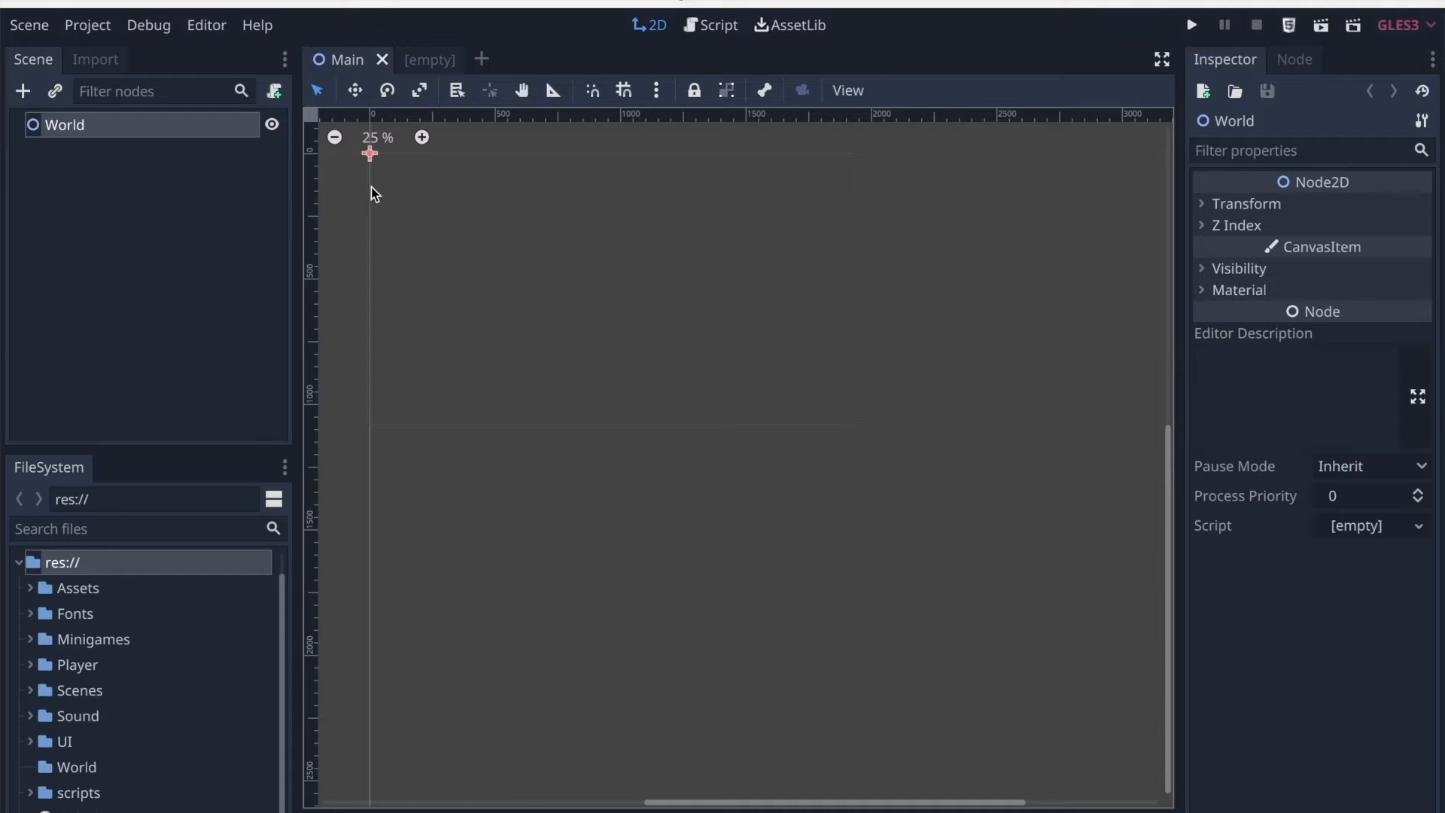
Open the project settings for the display window and examine the window size and stretch properties
left_click(98, 29)
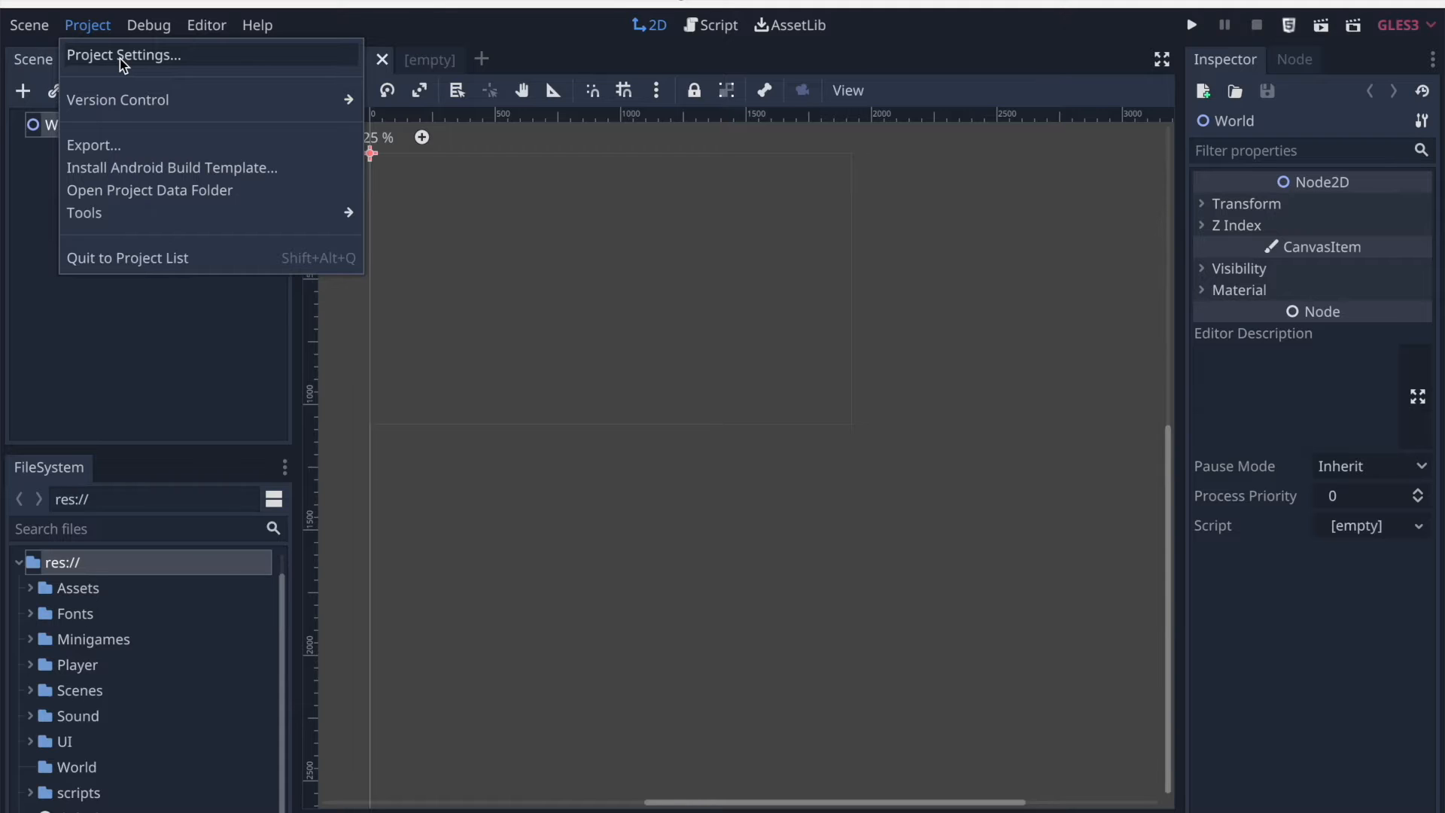
left_click(119, 59)
scroll(328, 429, "down", 10)
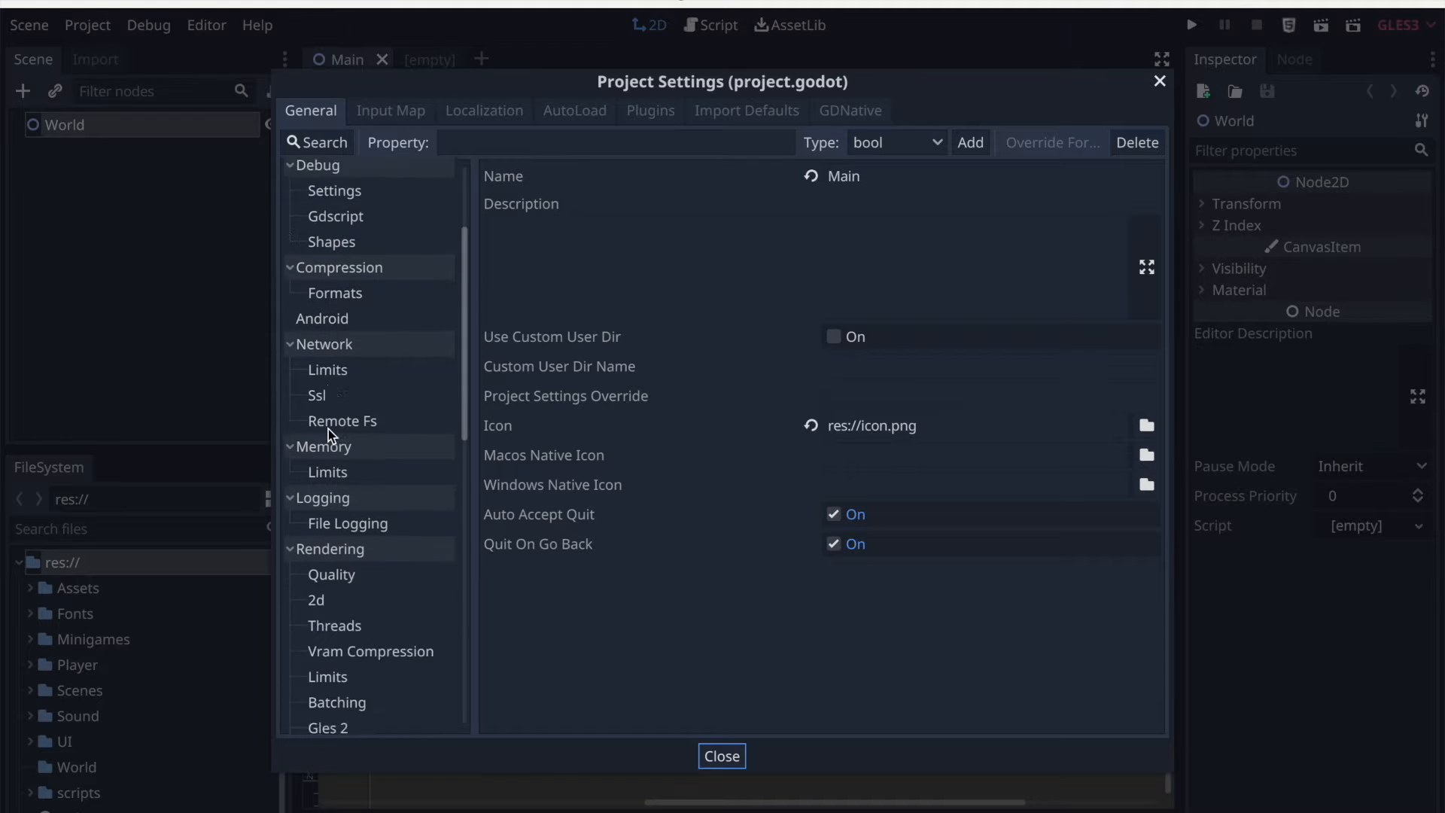
left_click(334, 488)
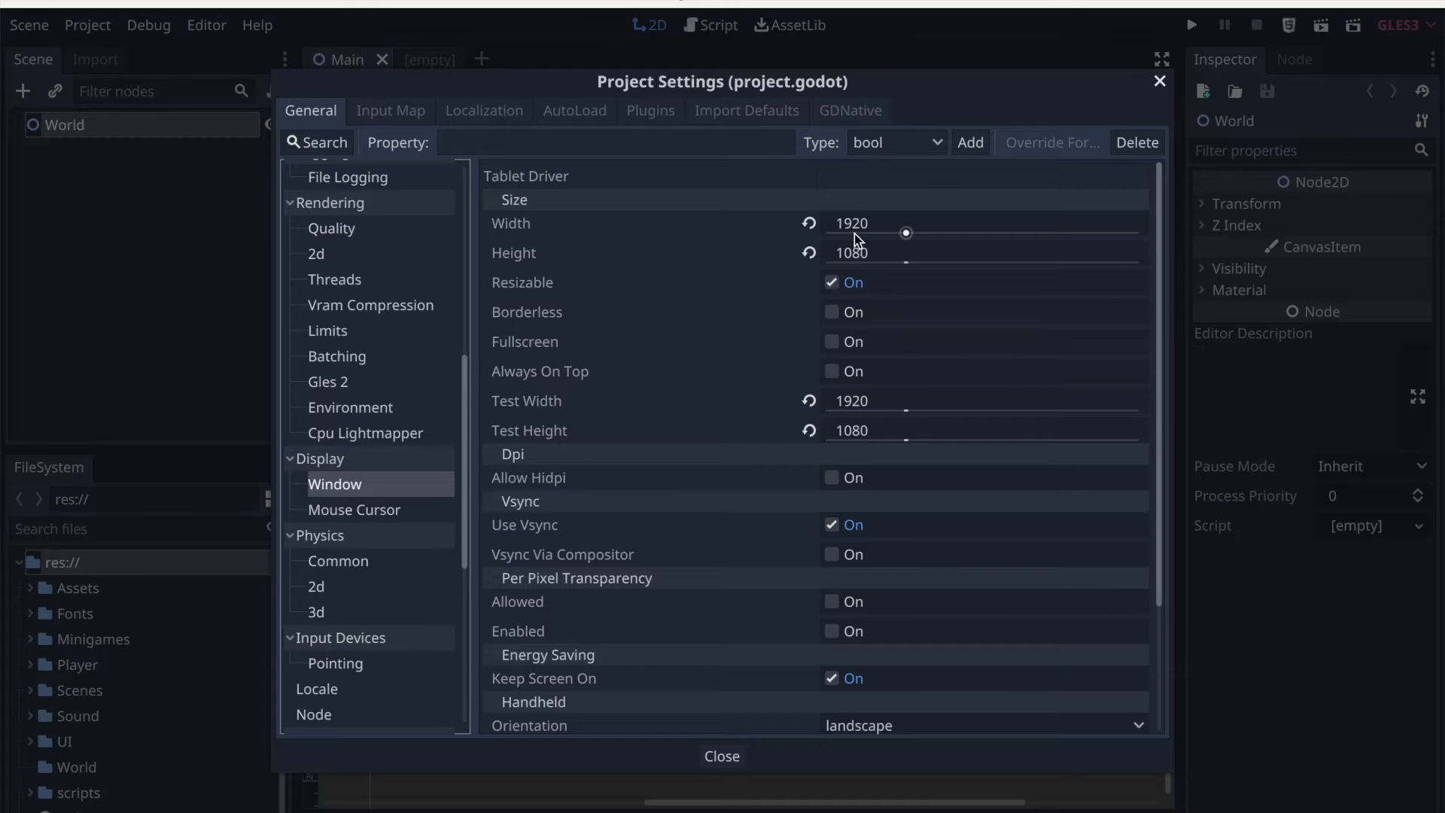
scroll(865, 435, "down", 3)
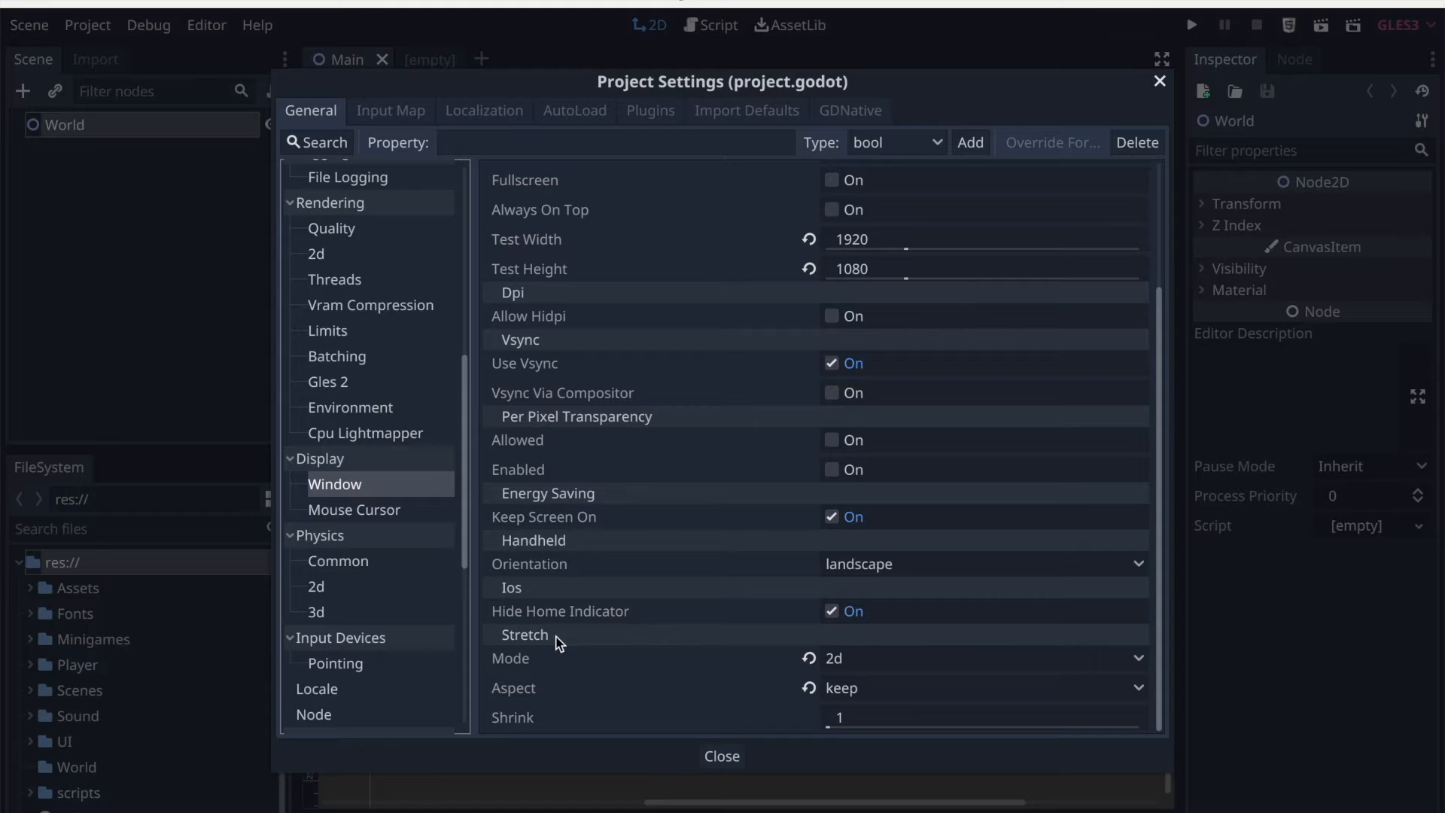
Review the available options for the window's stretch mode and aspect, keep 2d and keep, and close the project settings
left_click(877, 656)
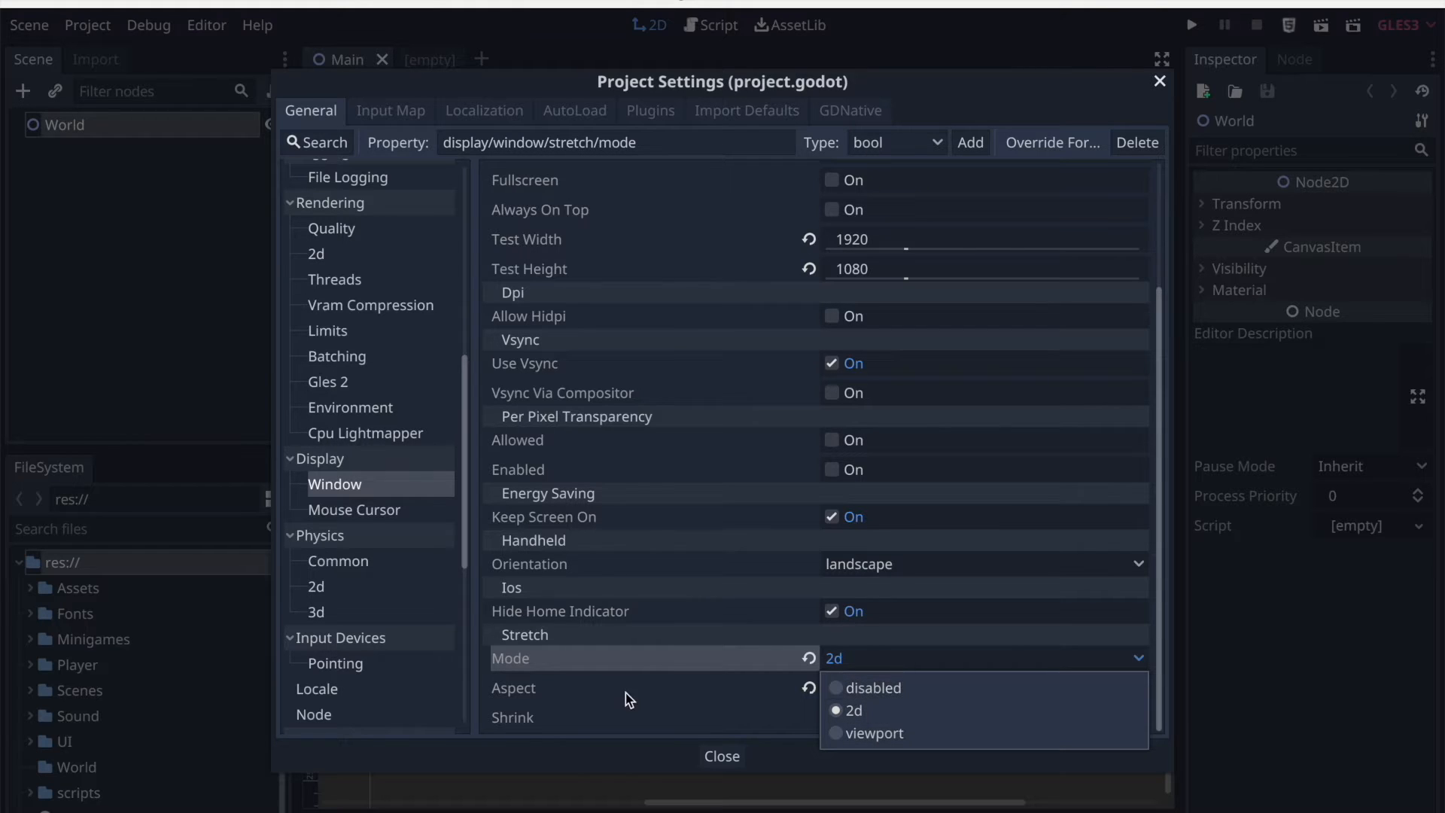
left_click(589, 690)
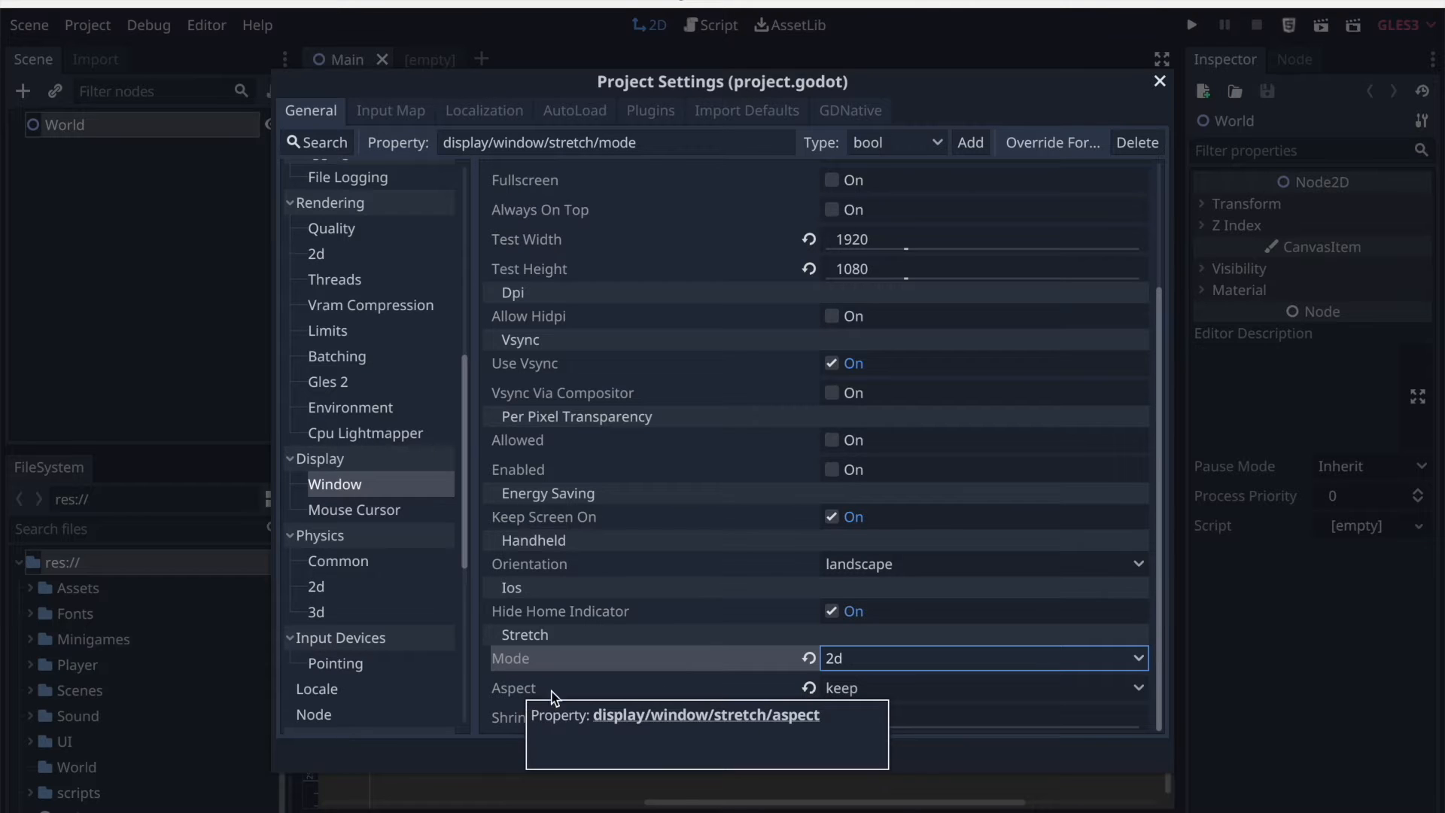
left_click(853, 694)
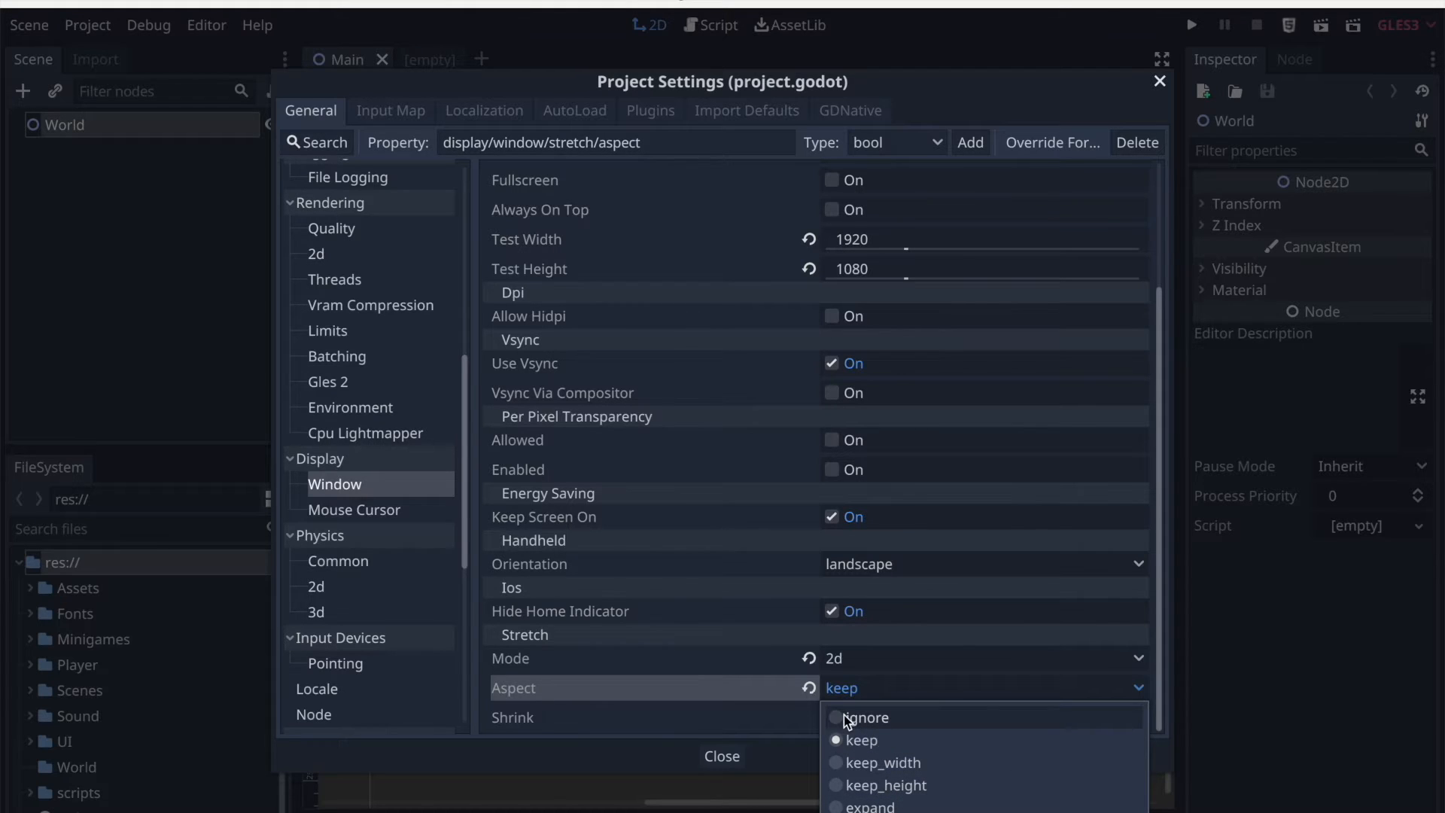
left_click(772, 685)
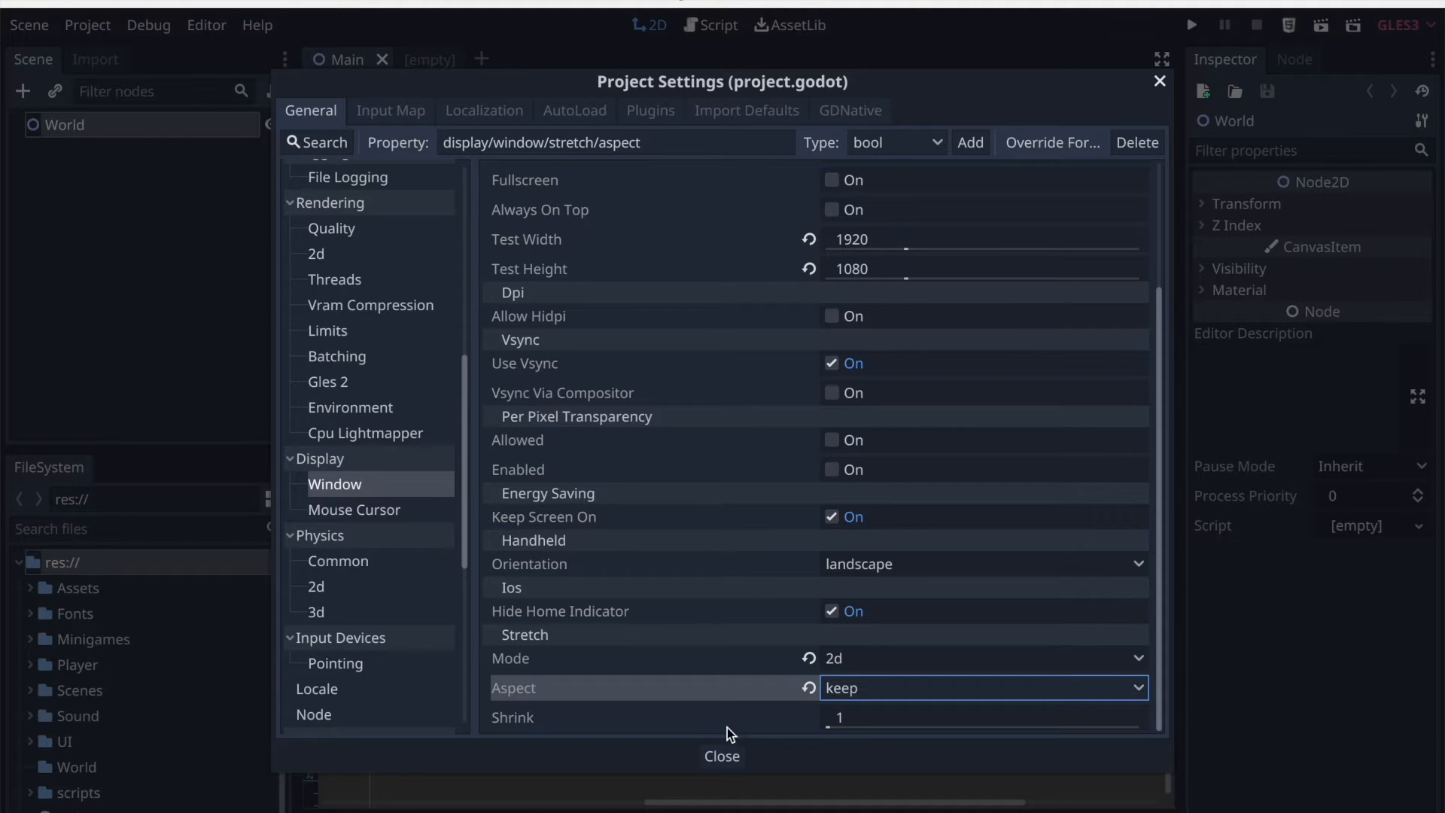
scroll(737, 524, "up", 3)
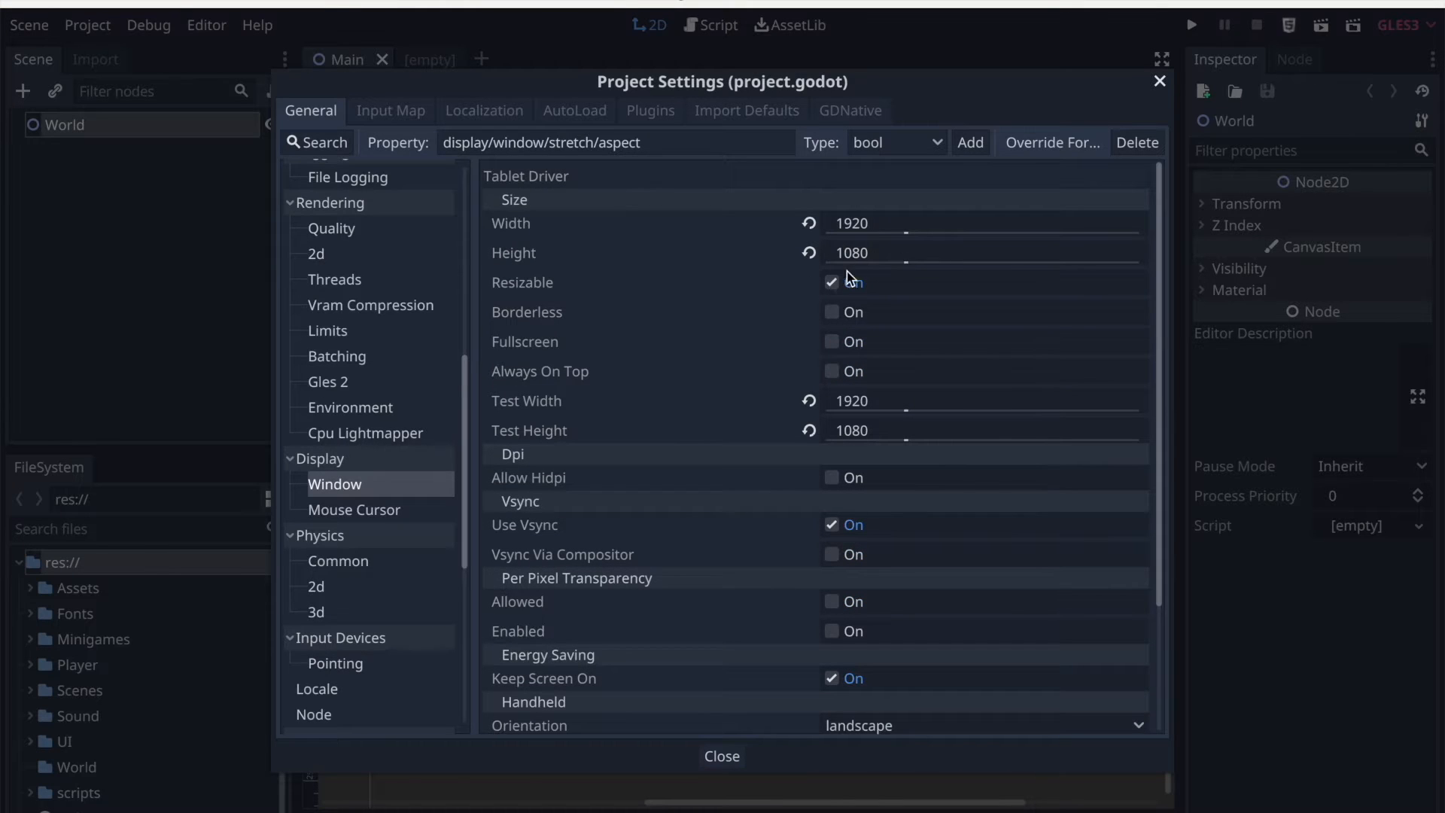
left_click(721, 757)
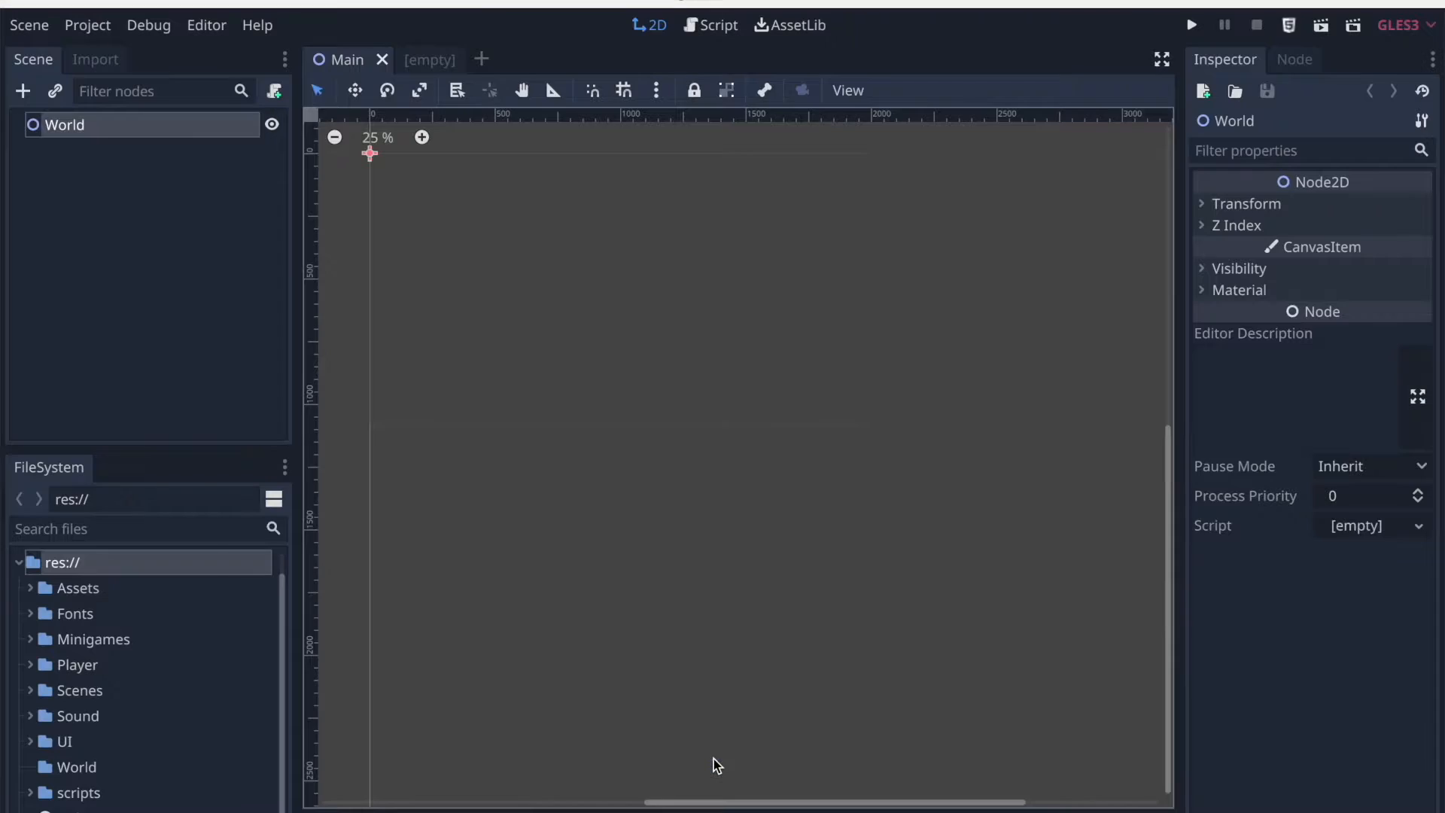
Switch to the empty scene and expand the Scenes folder in the project files
left_click(423, 60)
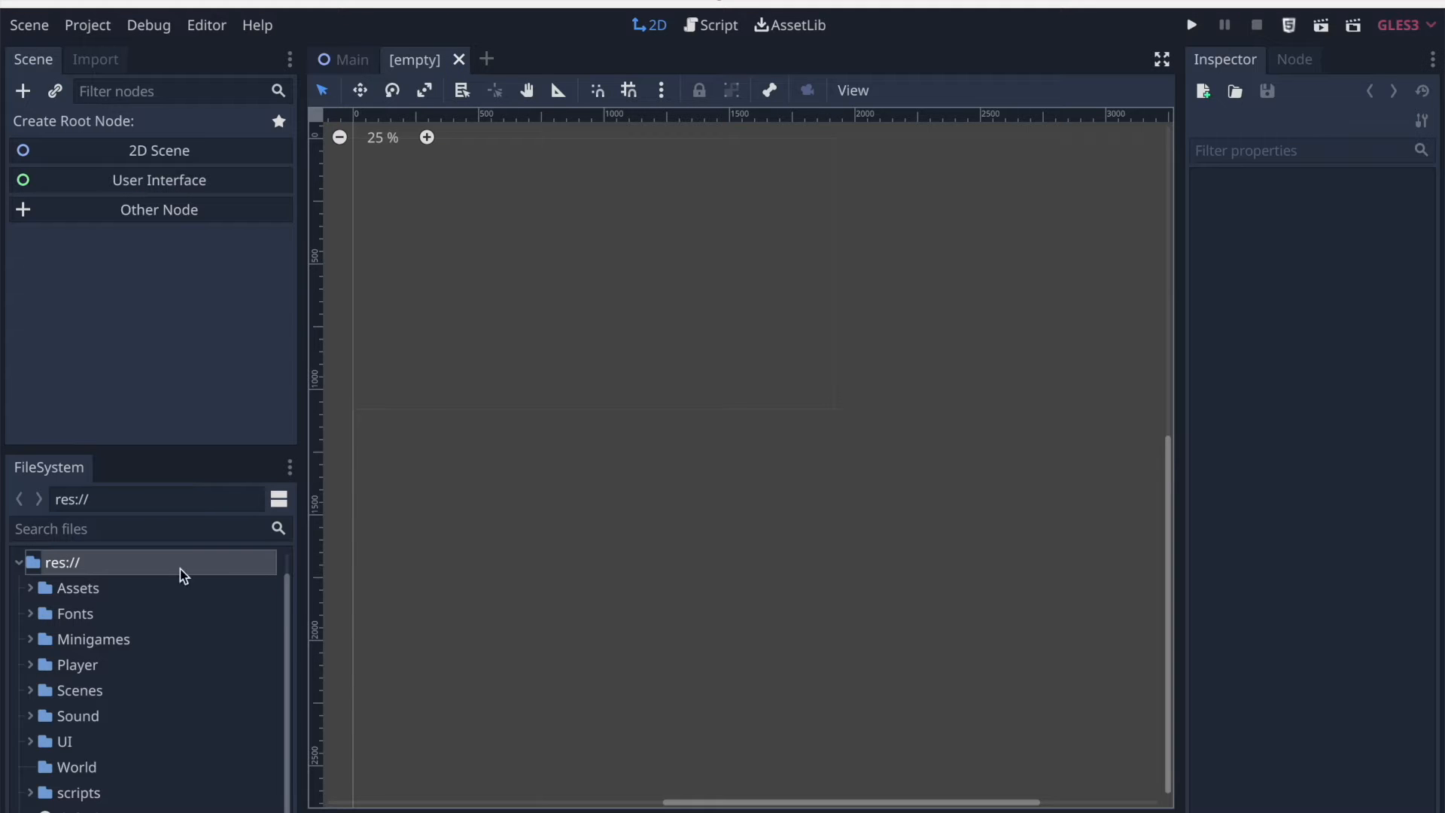
scroll(202, 801, "down", 1)
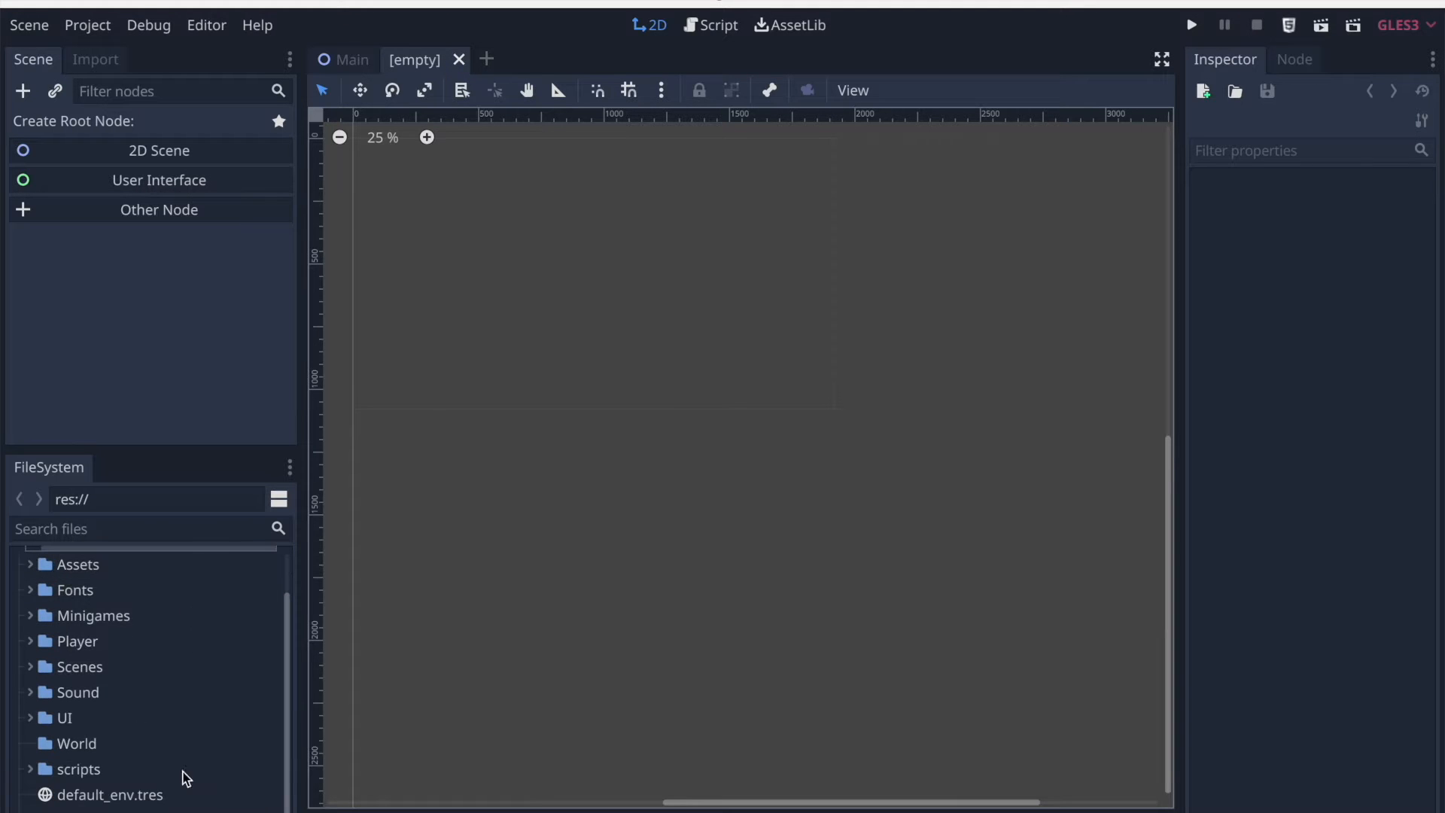
scroll(83, 661, "up", 2)
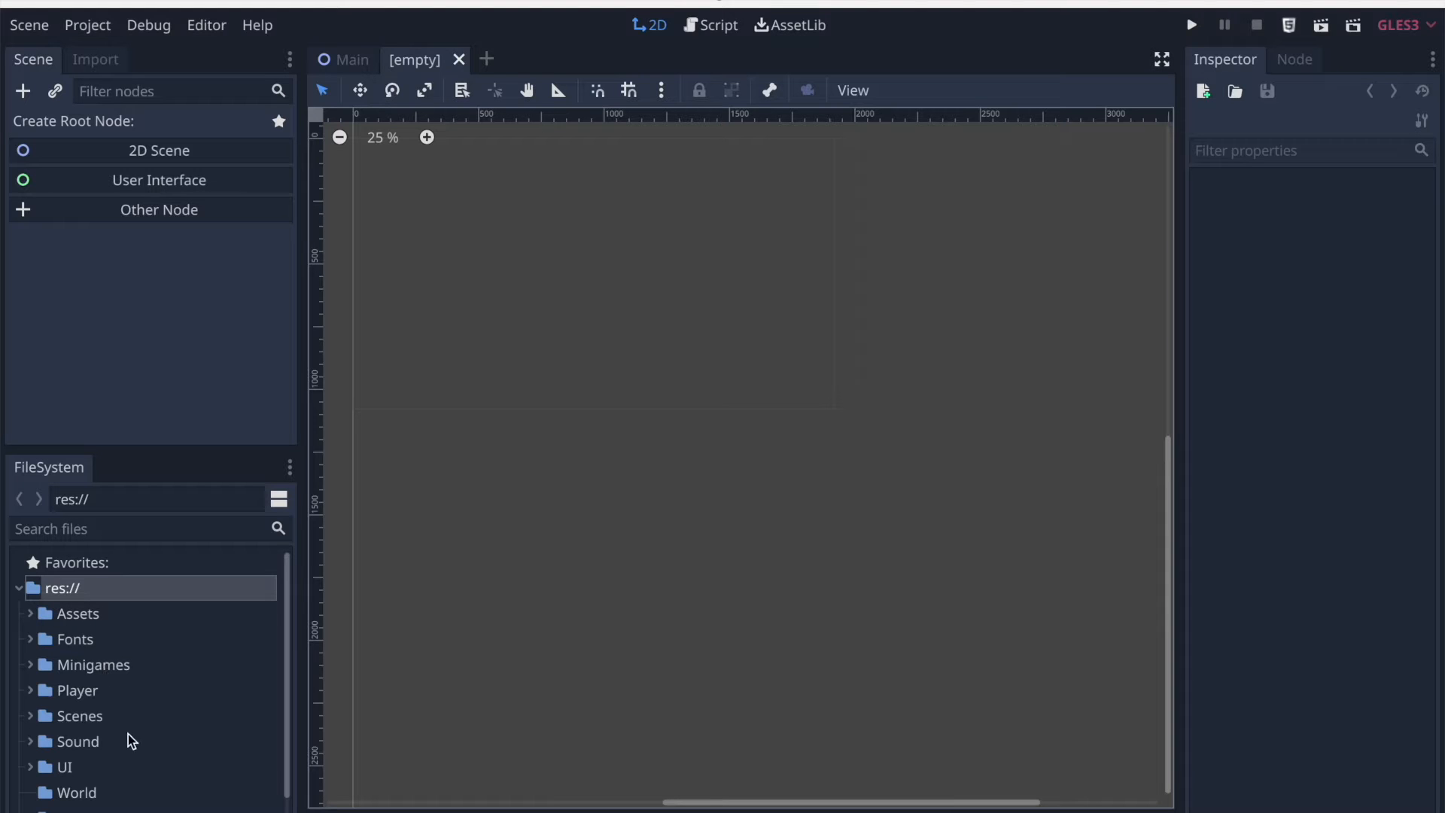
left_click(29, 724)
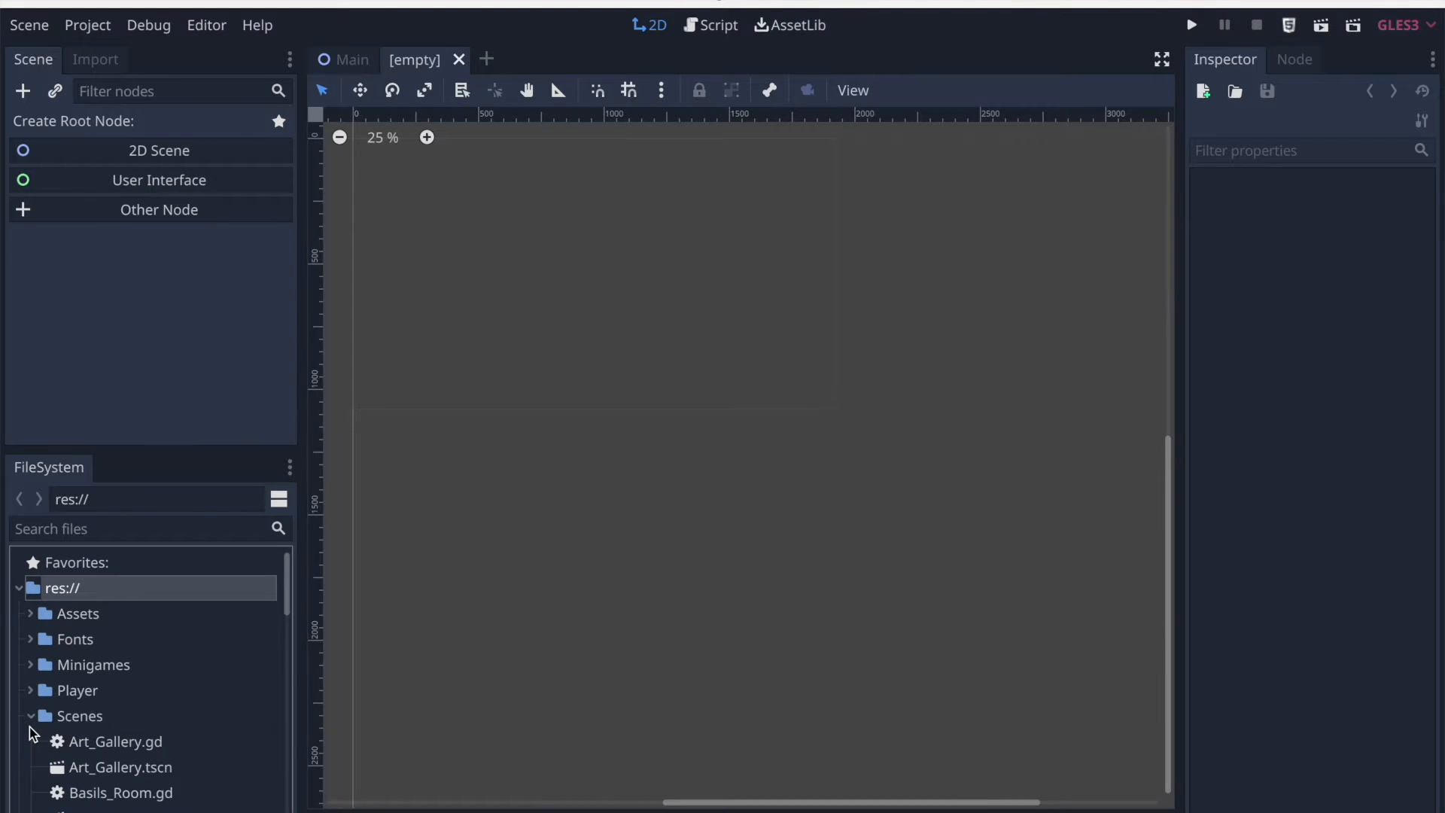
scroll(32, 732, "down", 3)
scroll(32, 732, "up", 2)
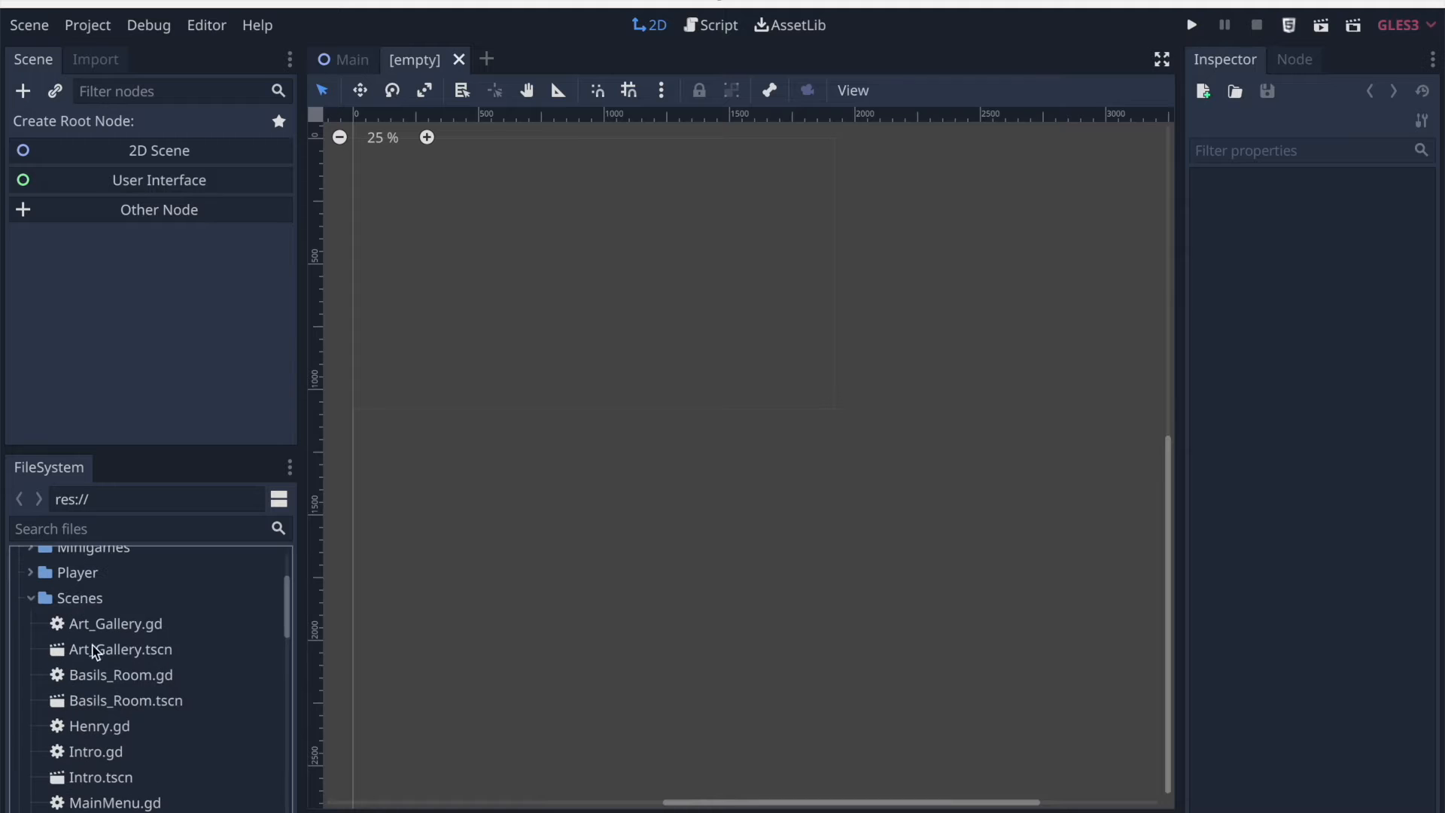
Open Scene_1.tscn and Scene_2.tscn from the Scenes folder
scroll(97, 670, "down", 4)
scroll(133, 786, "down", 10)
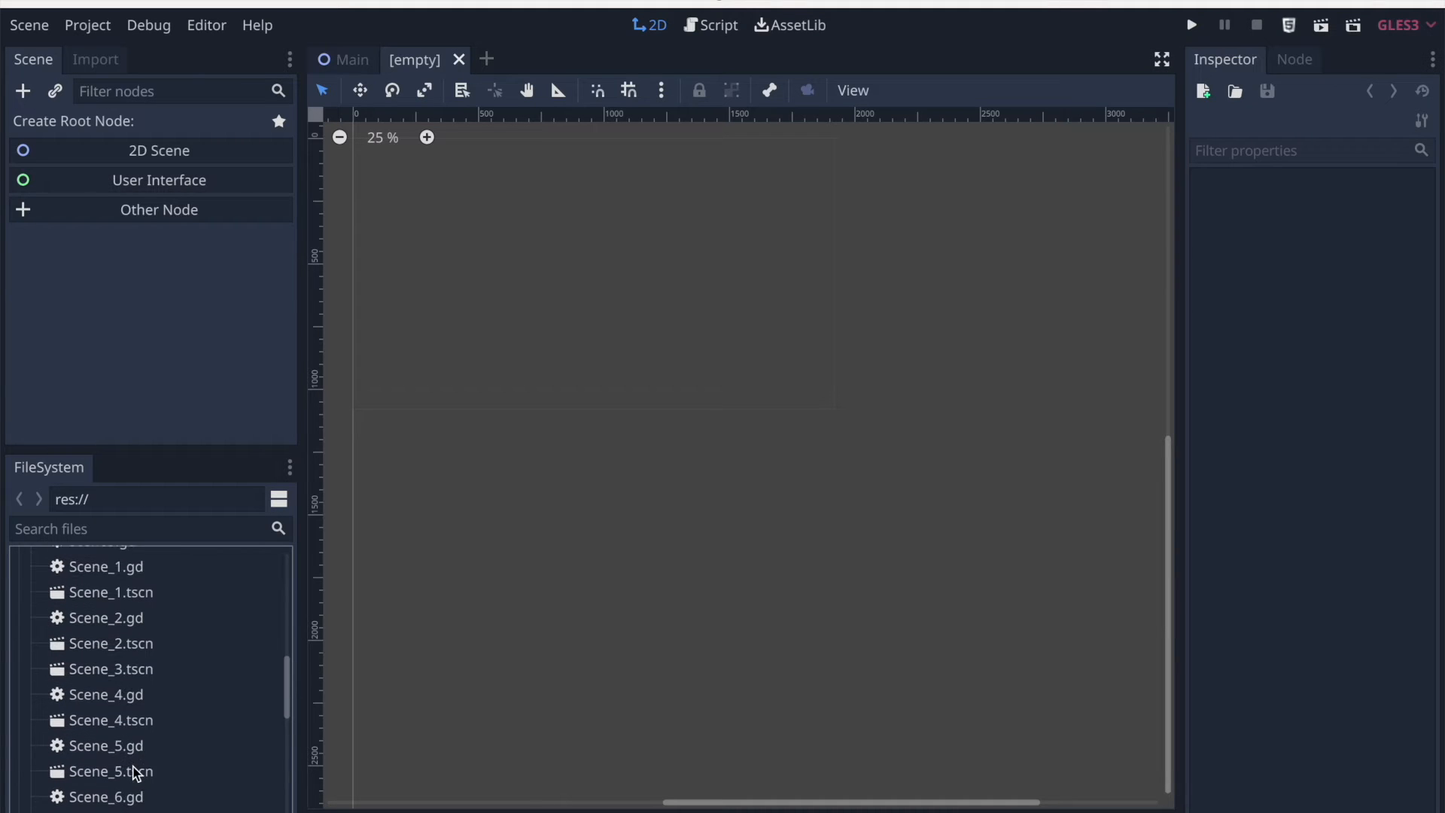
scroll(128, 781, "up", 12)
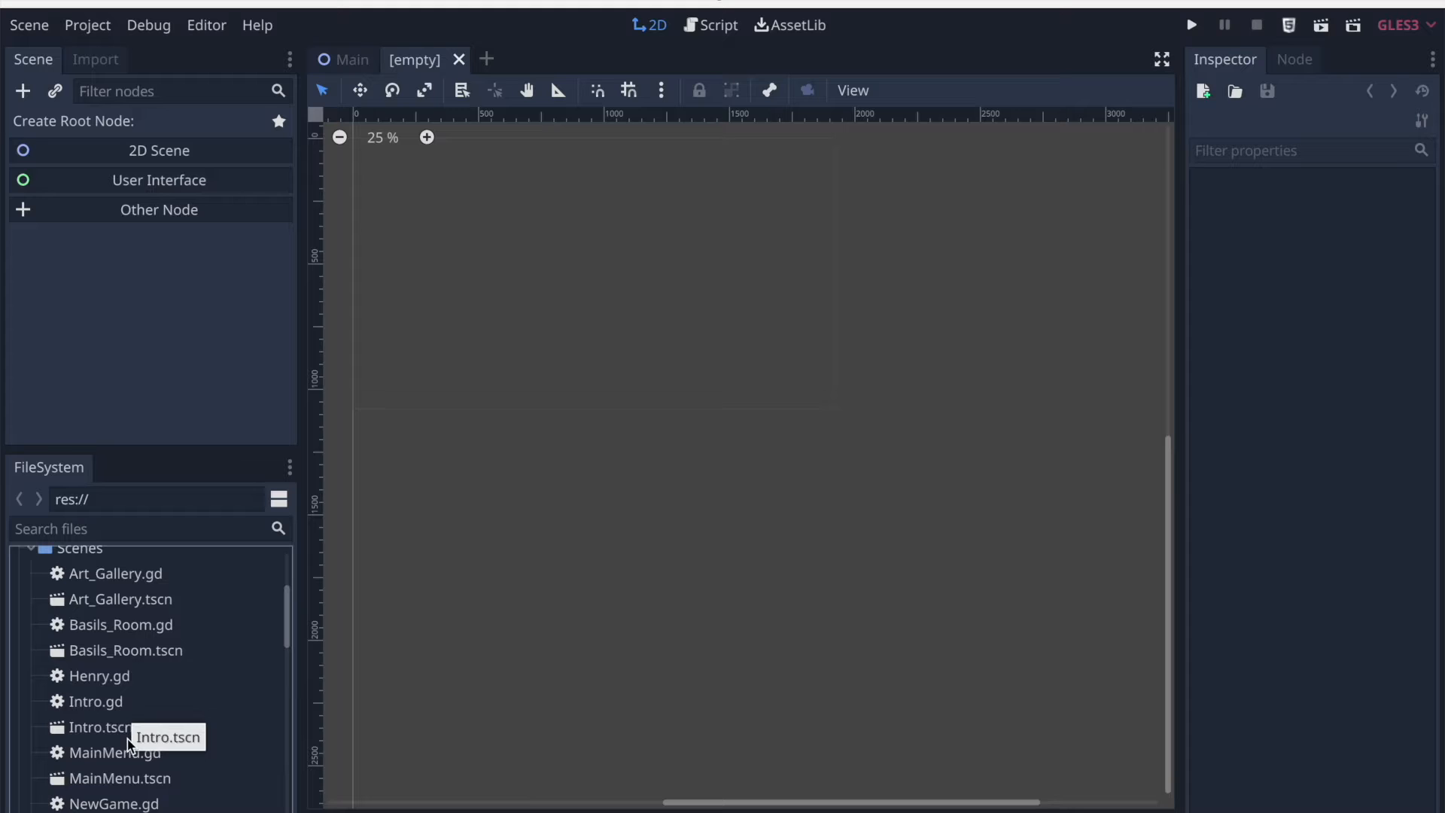
scroll(132, 726, "down", 4)
scroll(137, 632, "up", 3)
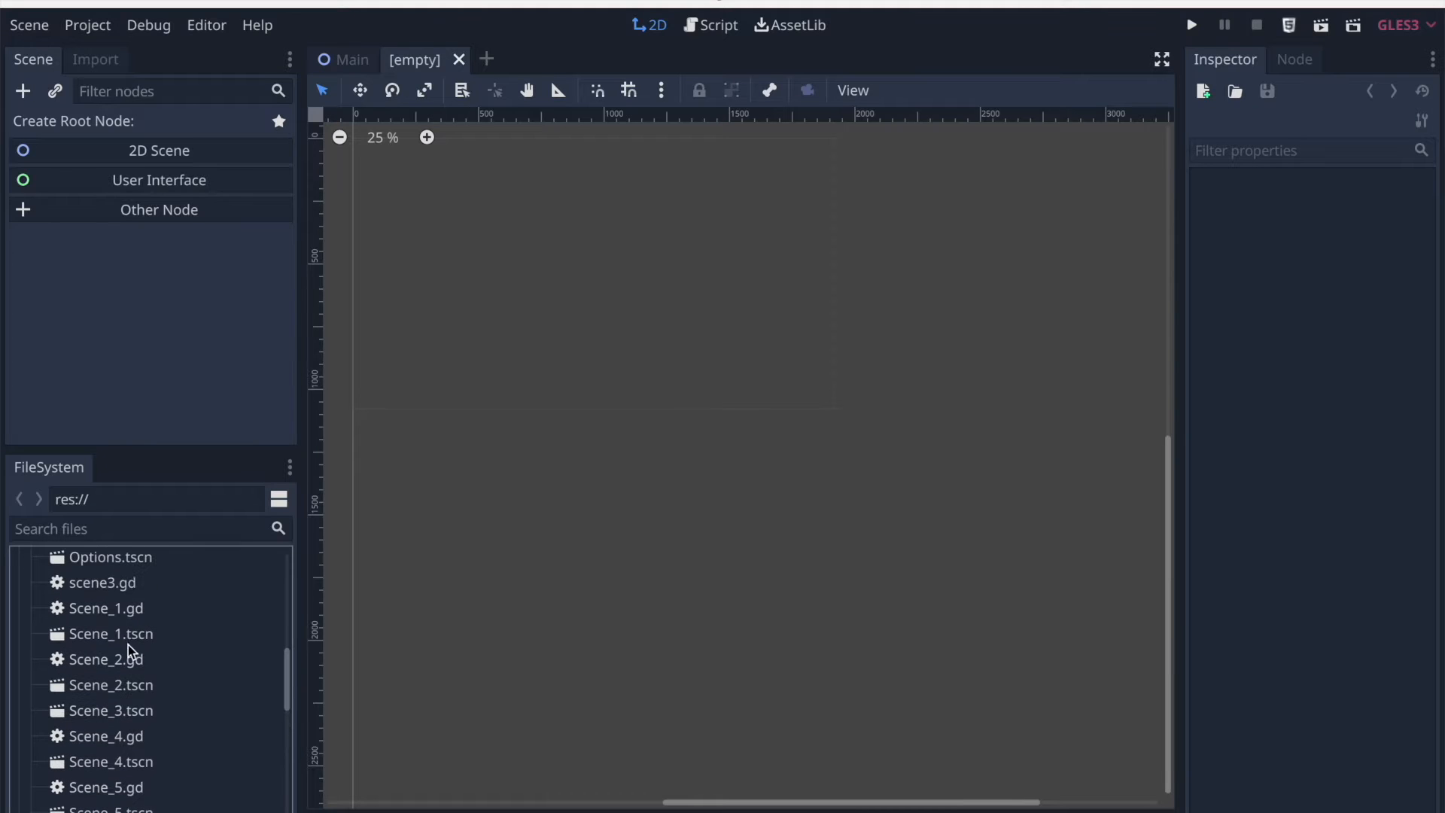
double_click(113, 635)
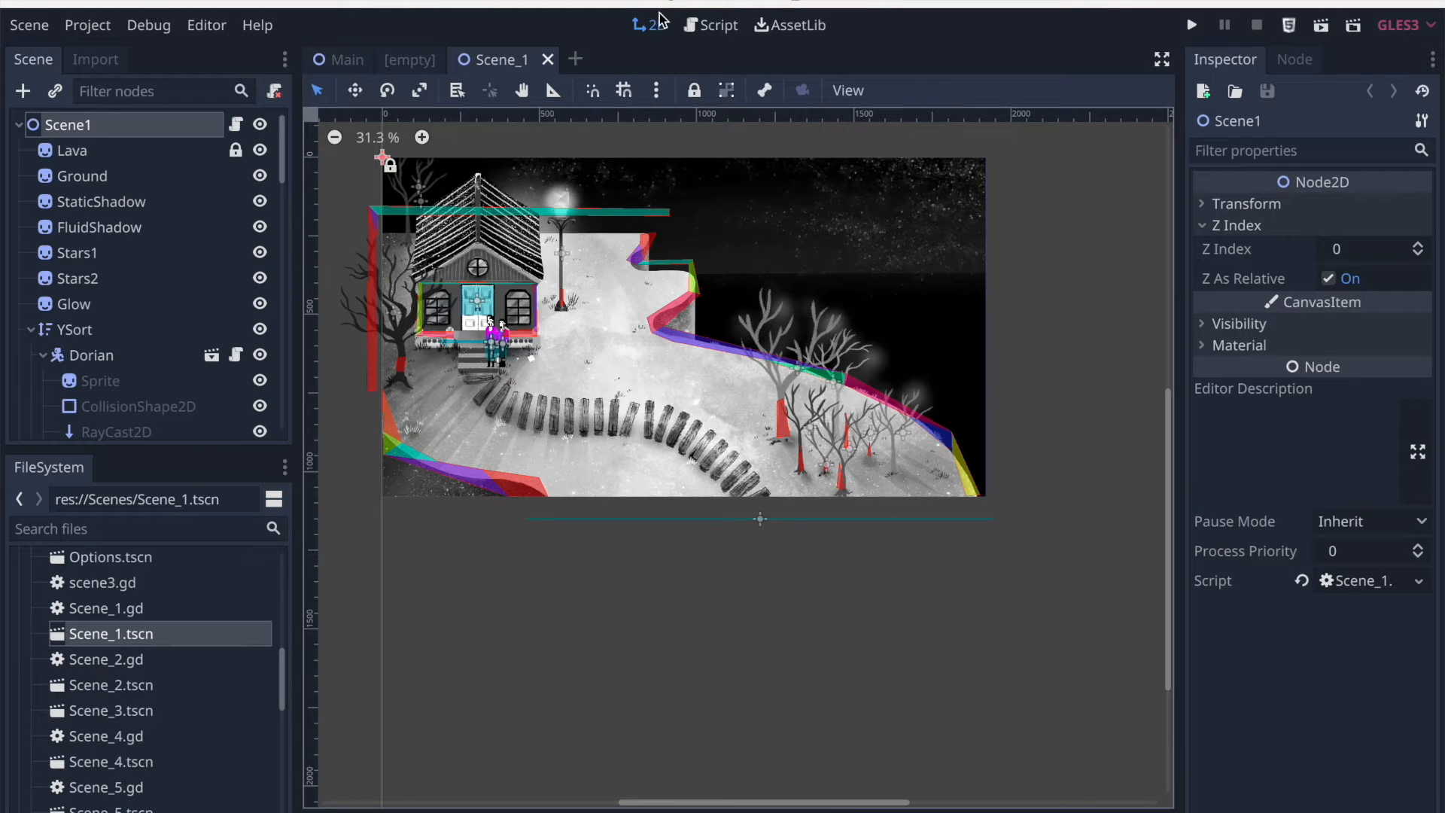
double_click(146, 687)
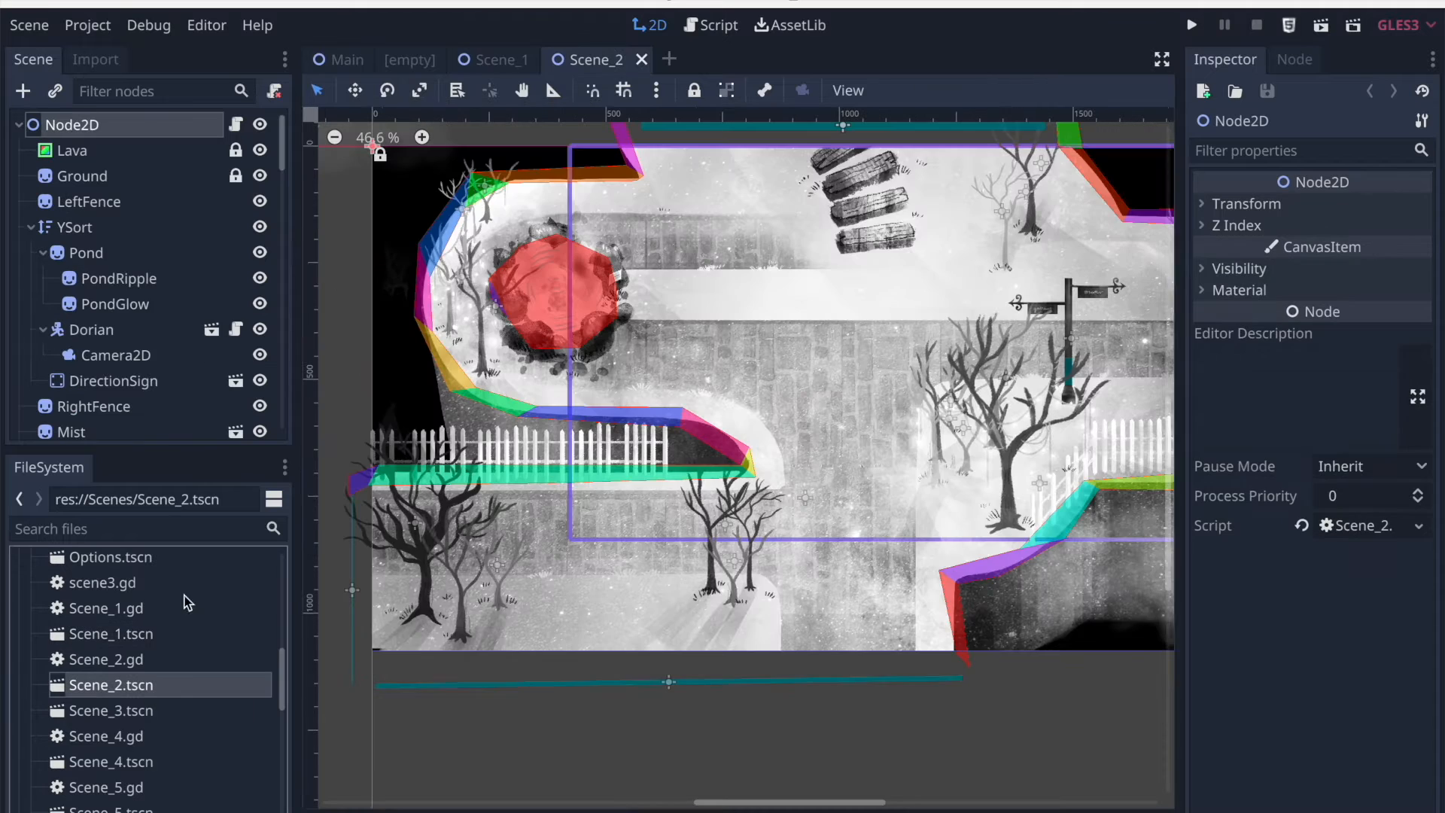
Examine the lower edge of Scene_1 and compare it with the whole layout of Scene_2
left_click(492, 60)
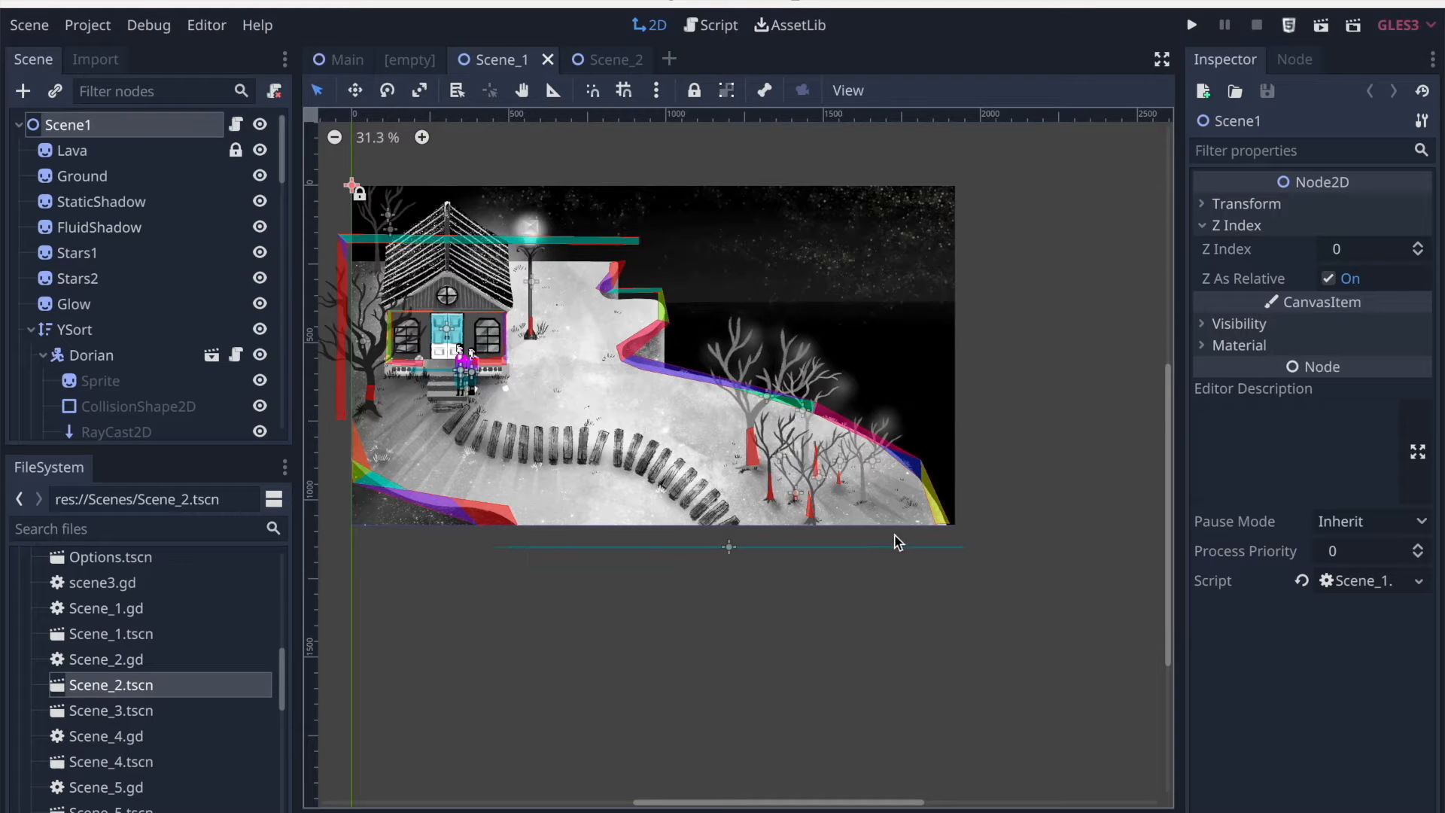
left_click(891, 557)
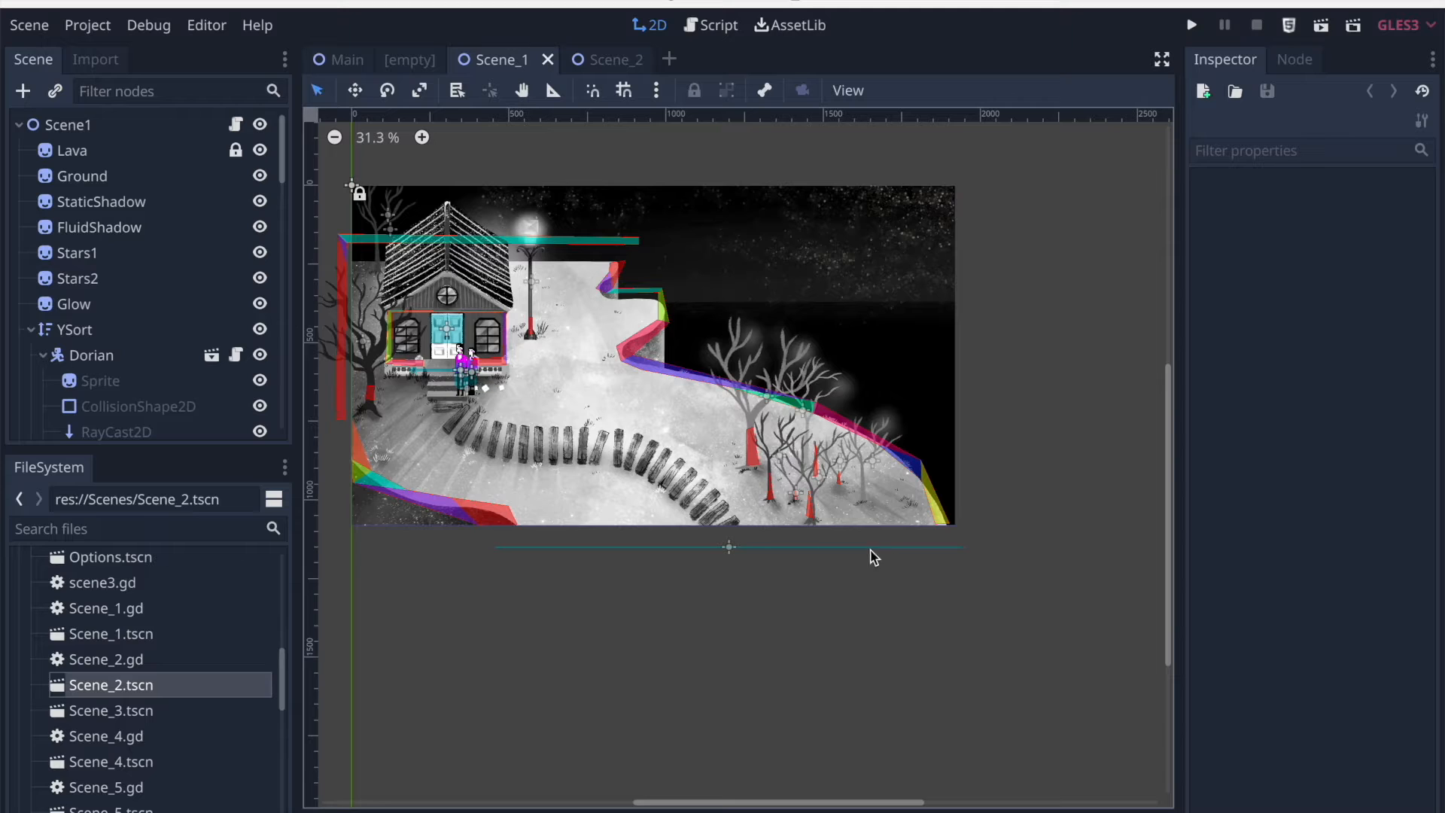
left_click_drag(1009, 565, 512, 534)
left_click(603, 62)
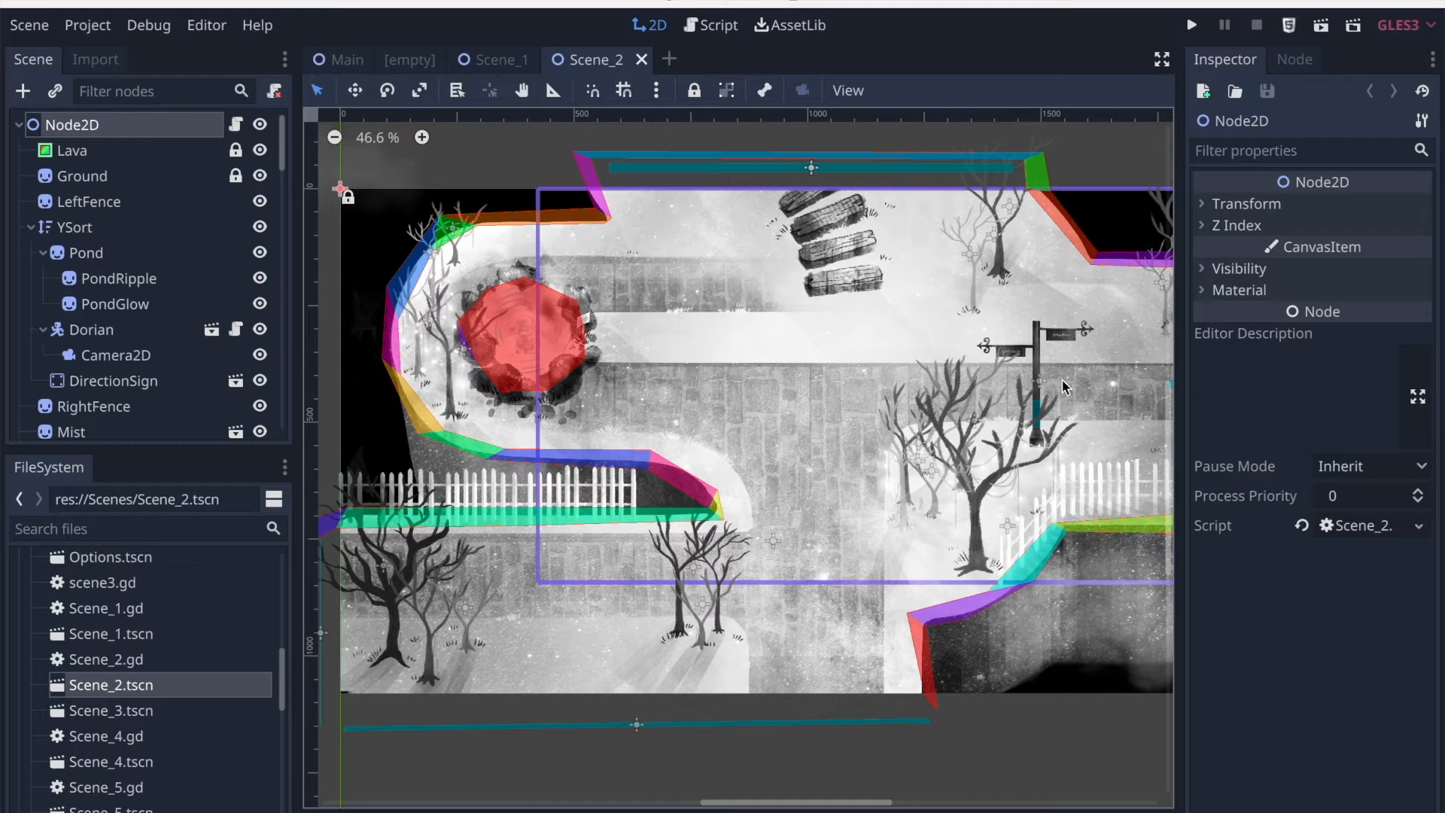
scroll(557, 305, "down", 3)
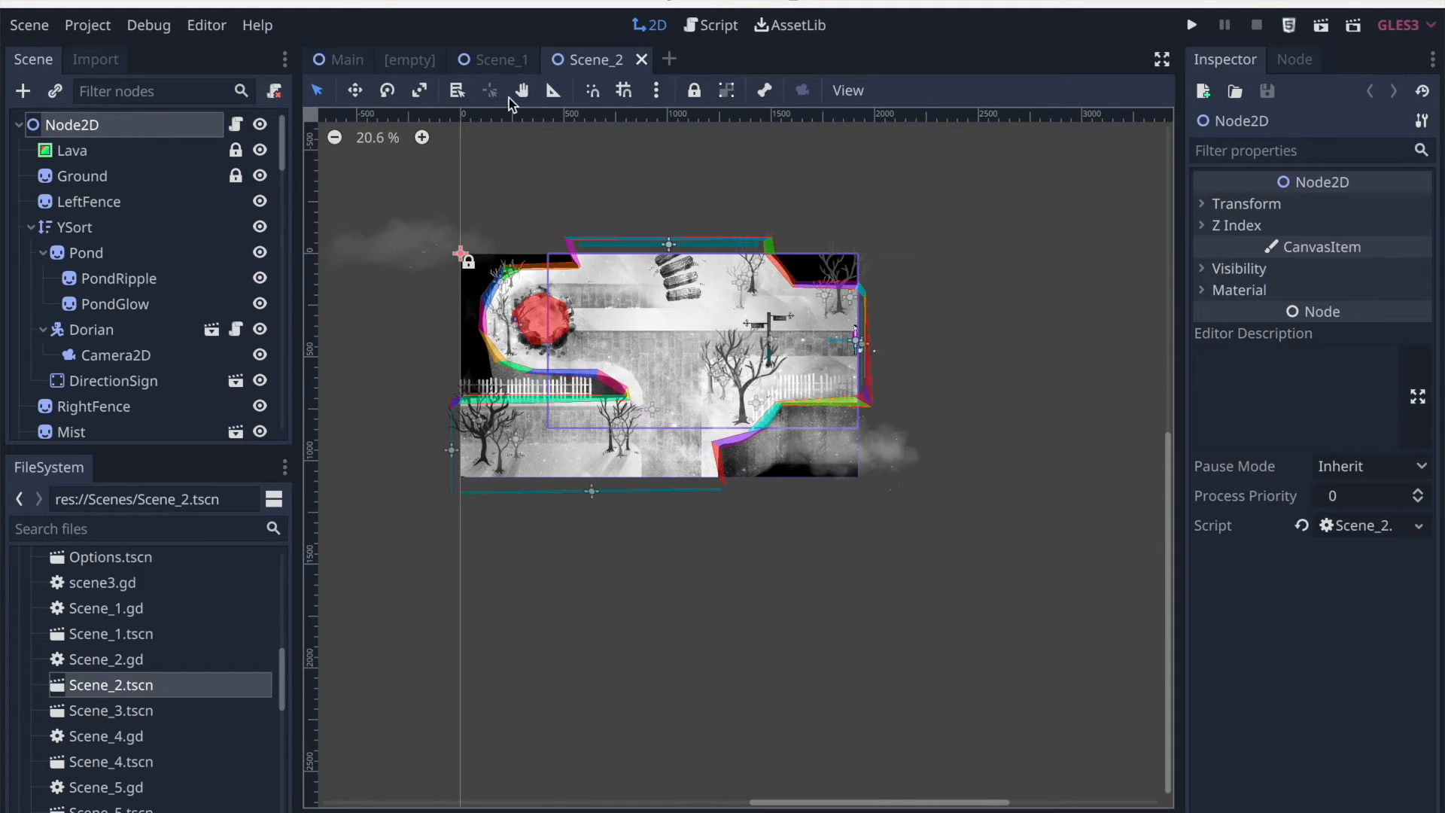
Return to Scene_1 and examine the extent of its house-and-path background against the surrounding empty canvas
left_click(486, 68)
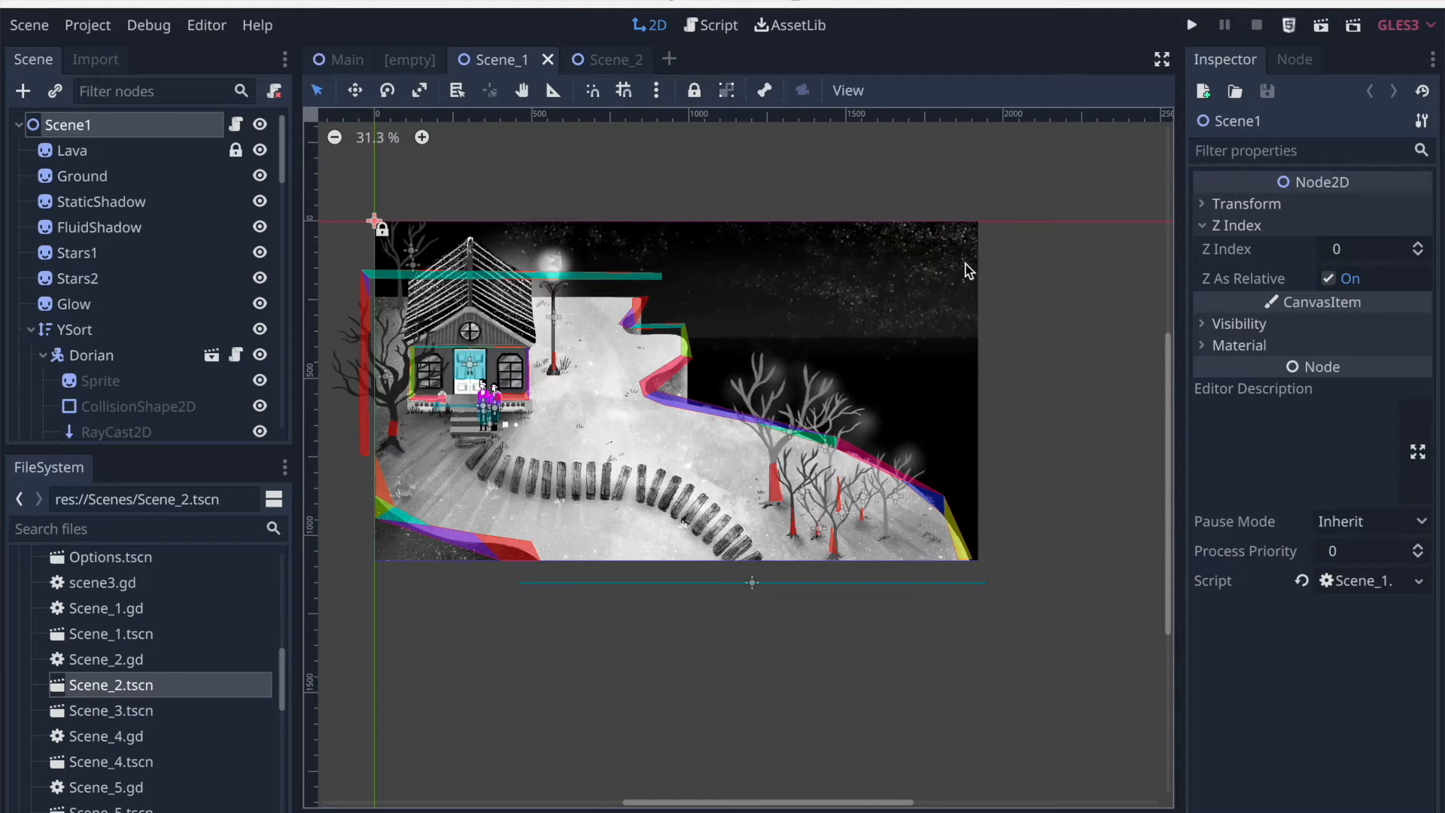
scroll(967, 262, "down", 2)
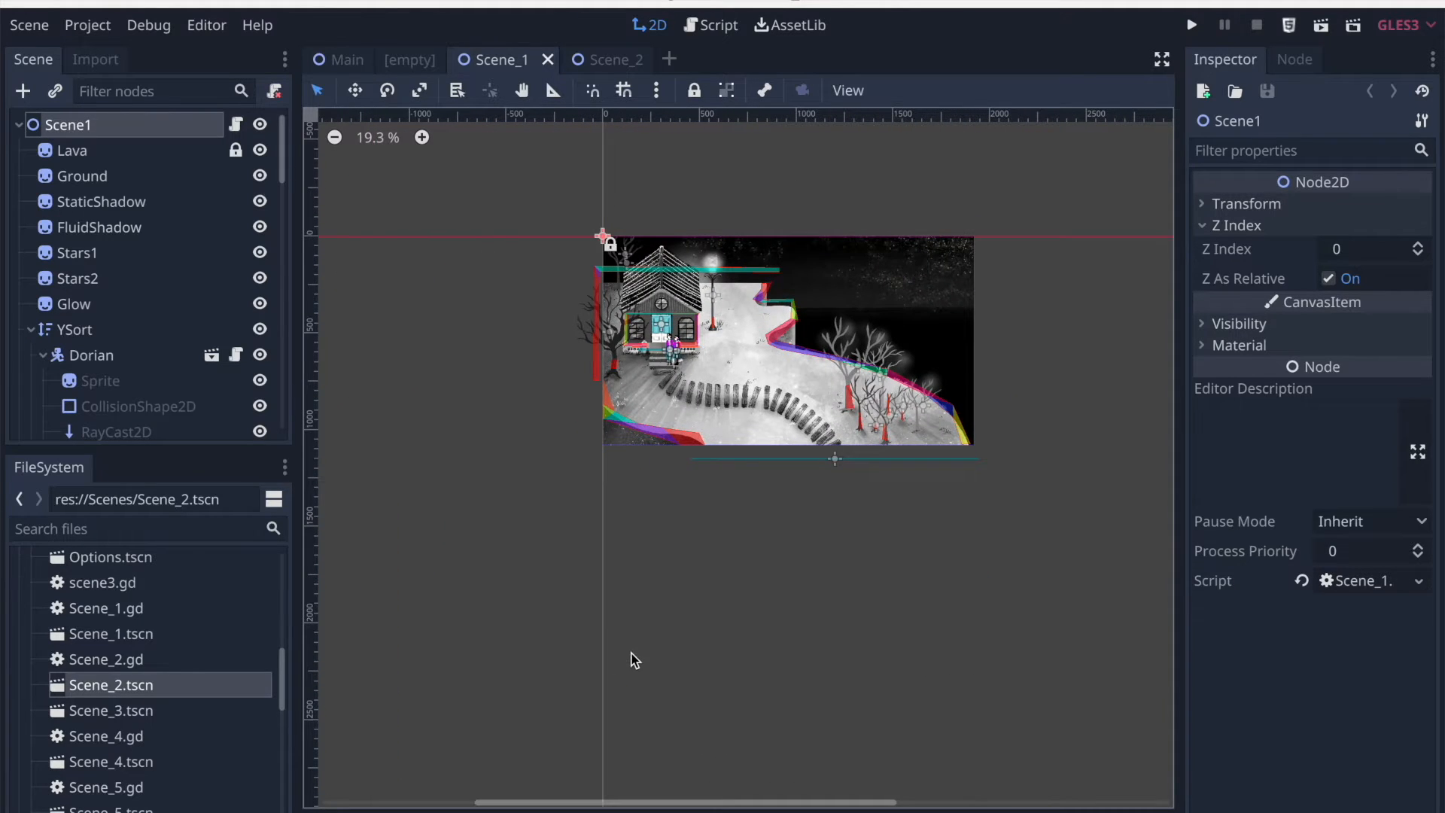
scroll(632, 657, "down", 3)
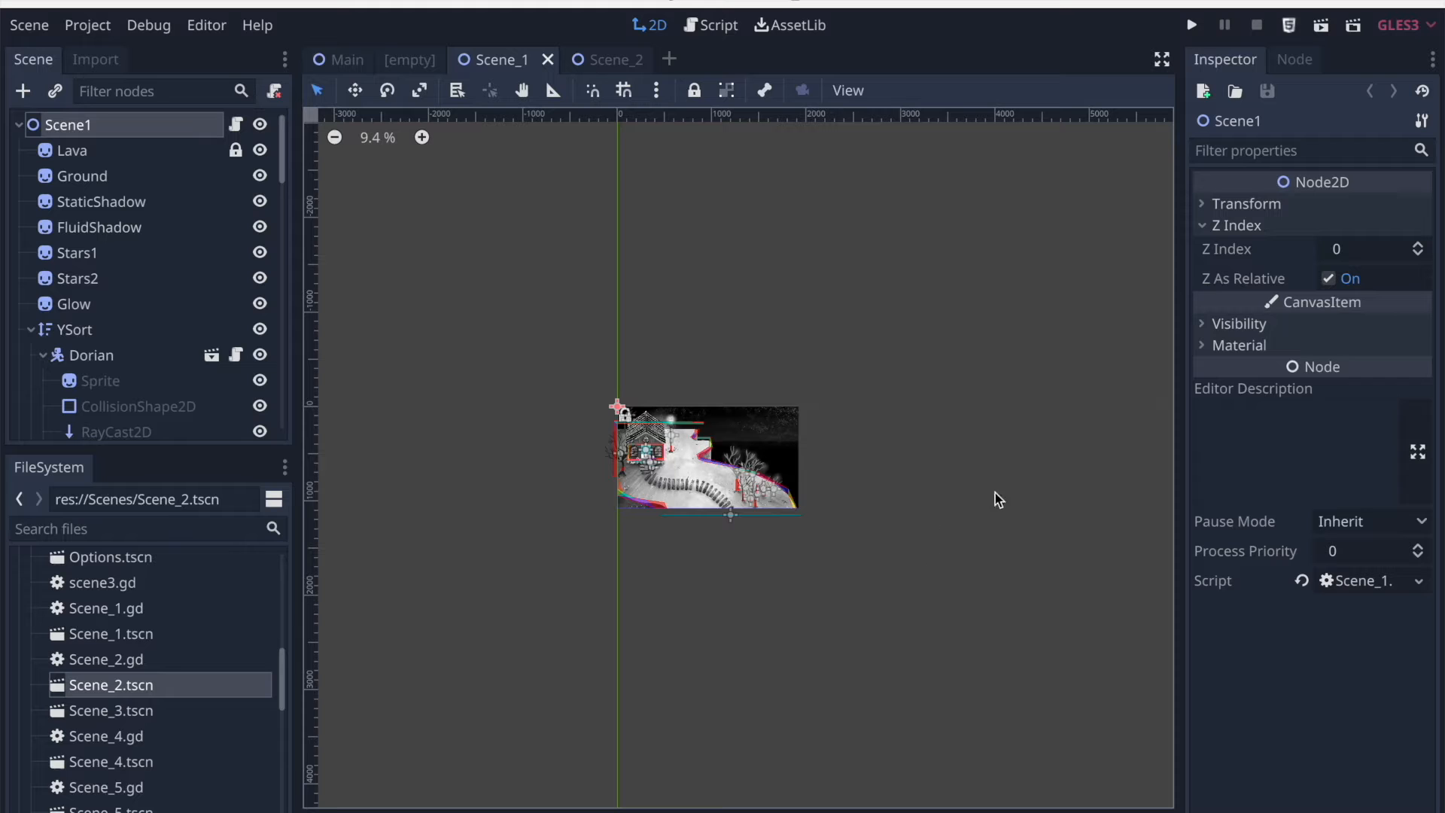
scroll(817, 441, "up", 6)
middle_click_drag(816, 442, 911, 366)
scroll(753, 460, "down", 1)
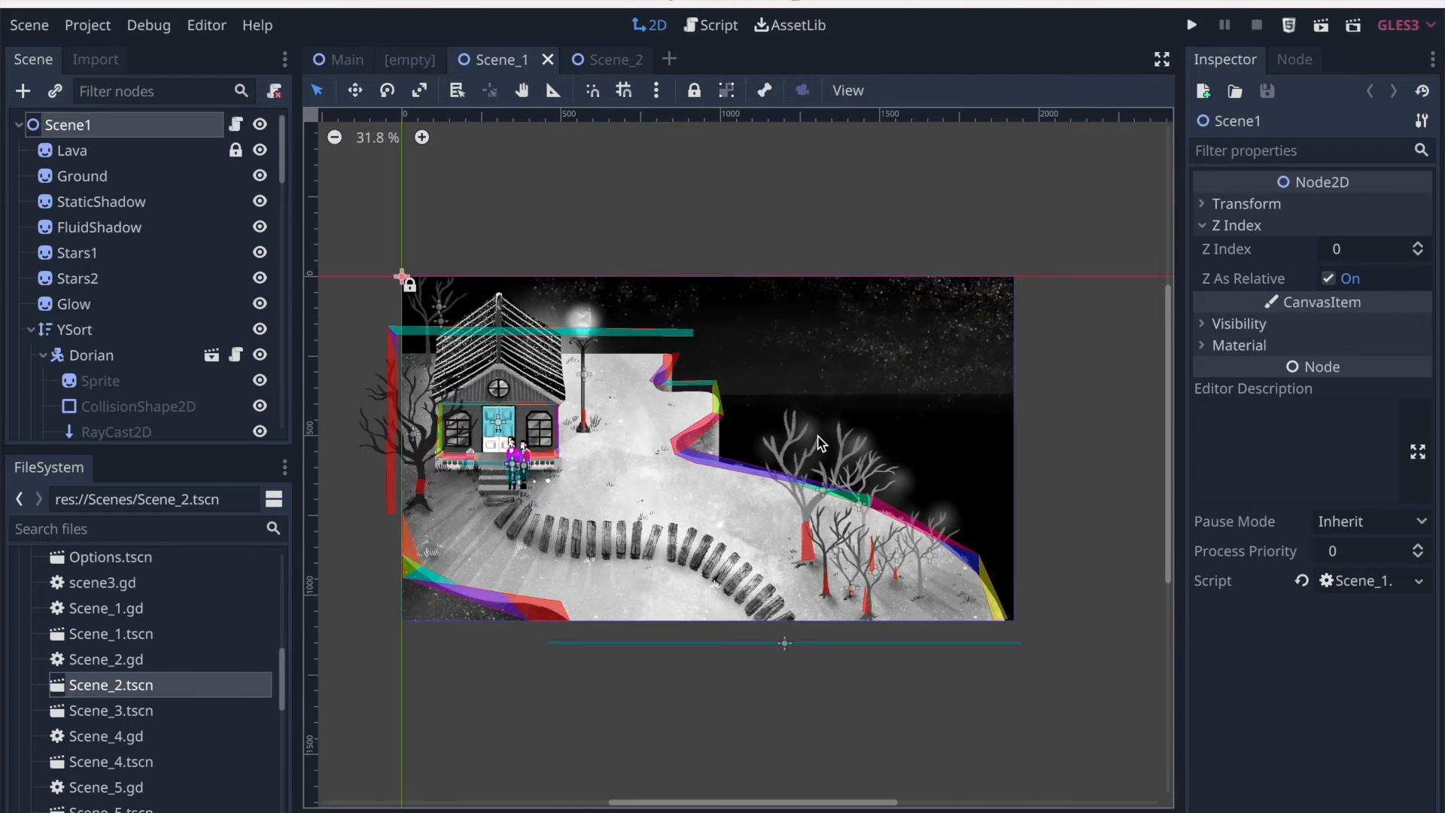
mouse_move(594, 65)
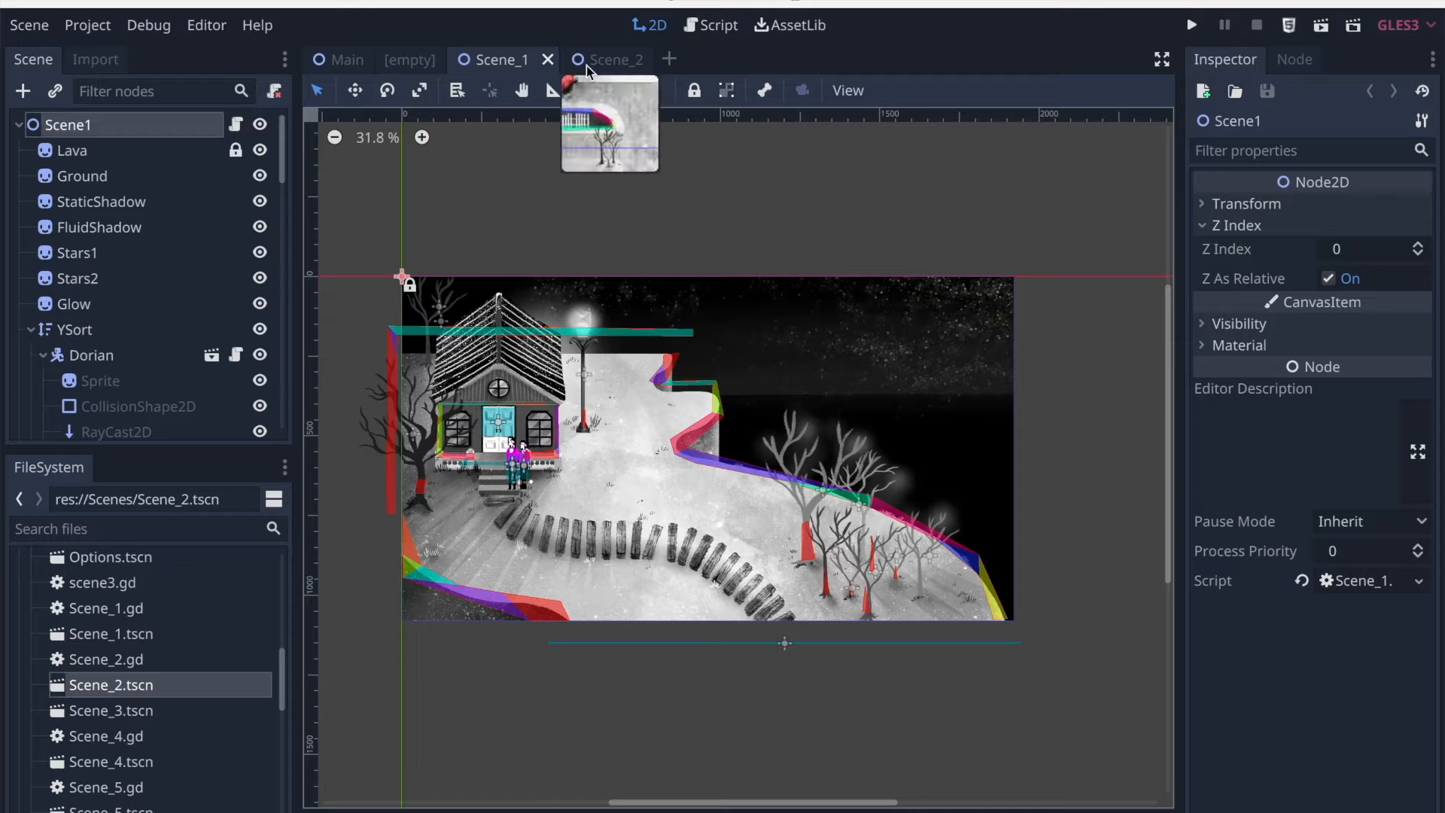
scroll(450, 218, "down", 3)
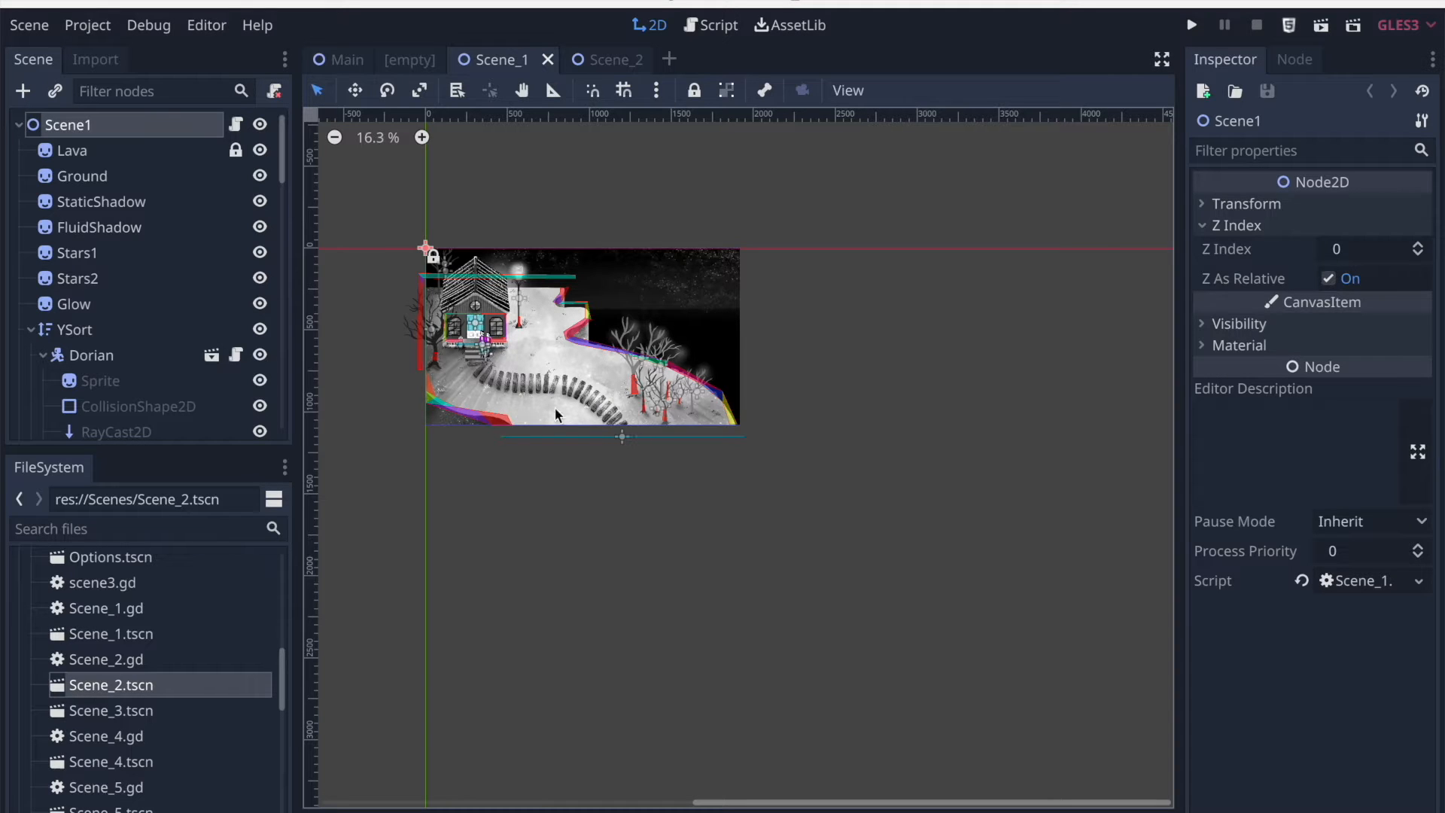
scroll(476, 368, "down", 10)
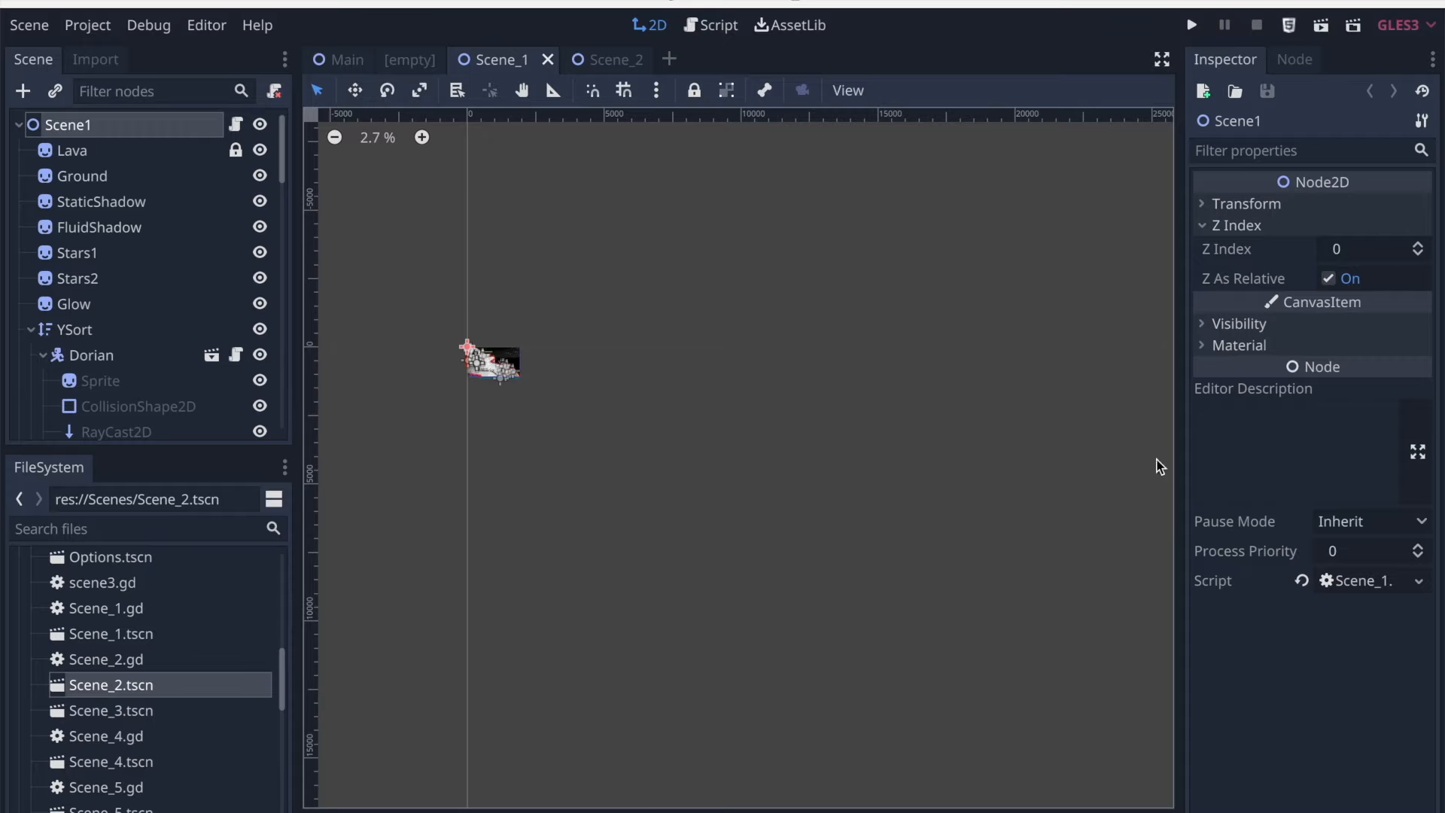
key("shift+f")
scroll(459, 398, "up", 6)
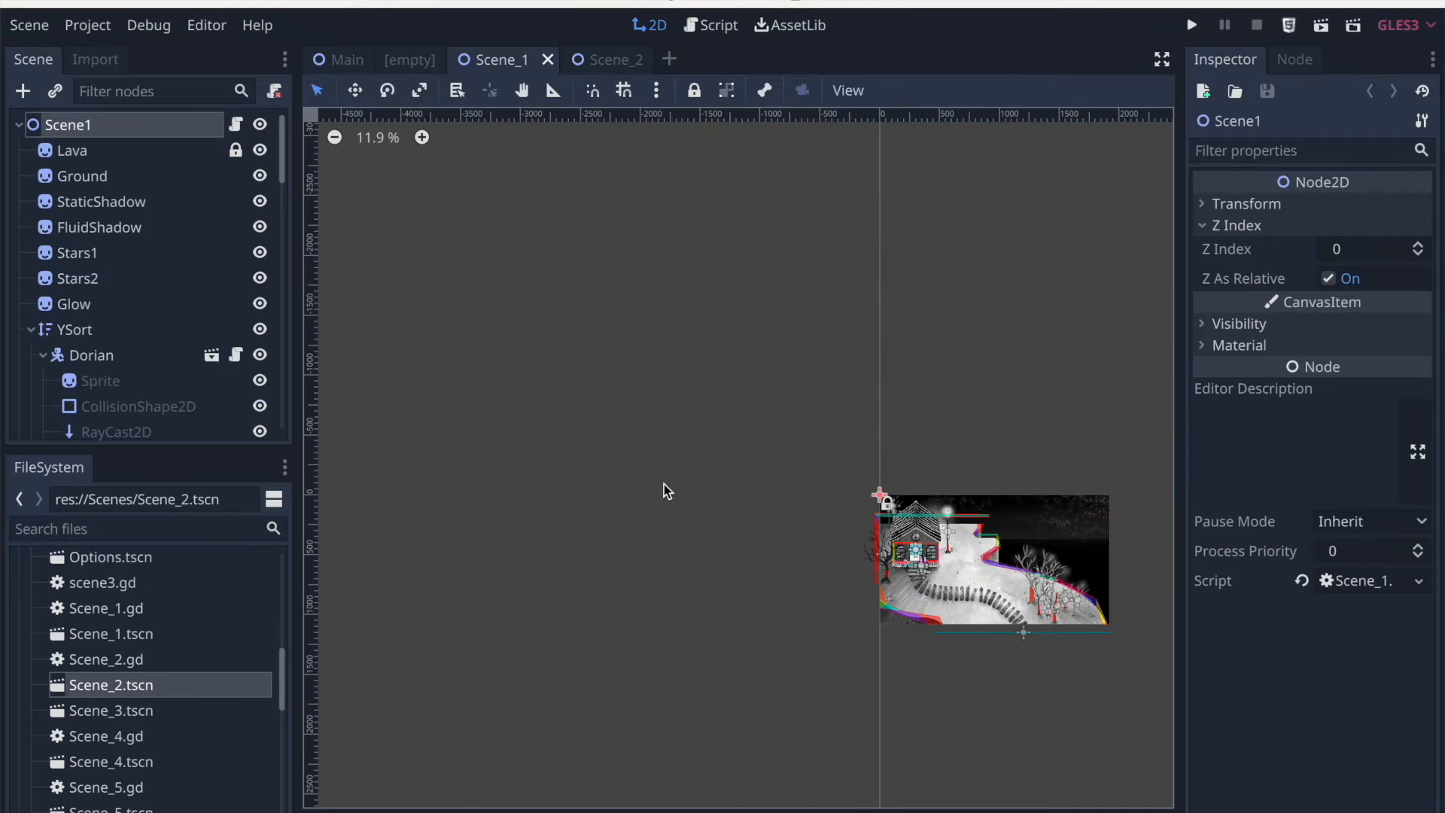
Examine the full extent of the house-and-path background in Scene_1 and compare it with the layout of Scene_2
middle_click_drag(812, 562, 688, 498)
scroll(852, 523, "up", 8)
scroll(851, 524, "right", 5)
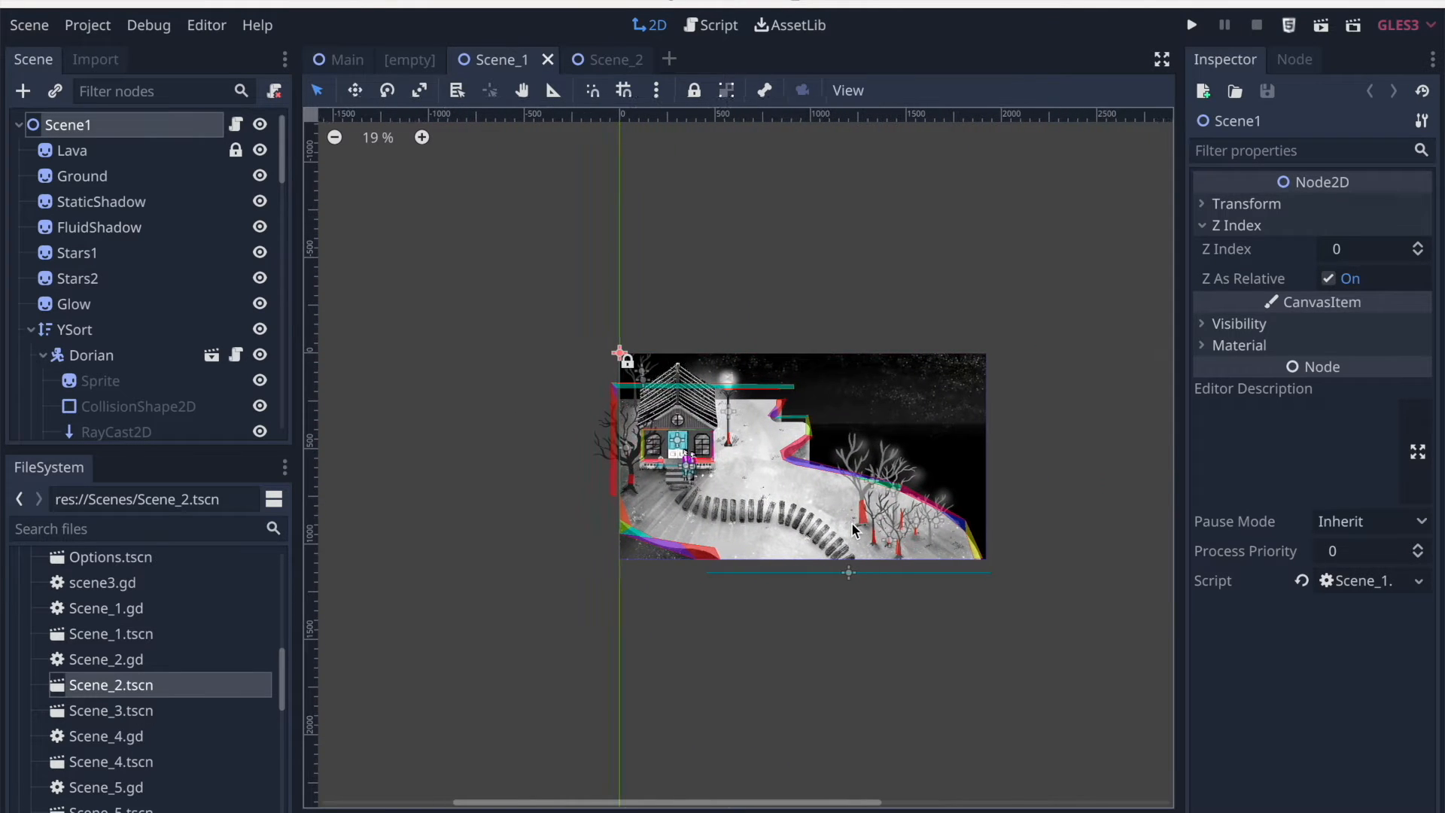
scroll(813, 495, "right", 3)
scroll(812, 495, "up", 10)
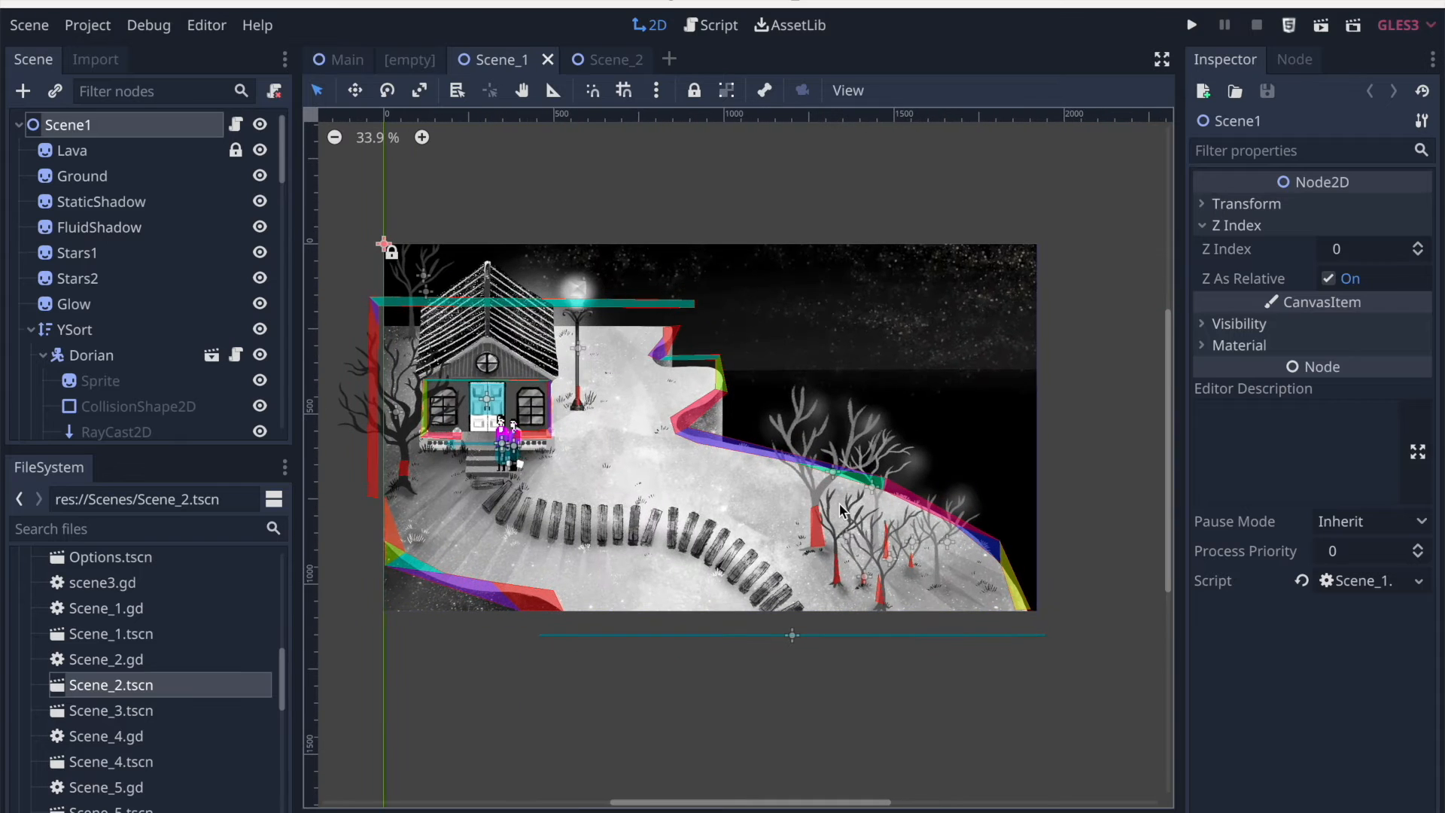
scroll(817, 504, "down", 1)
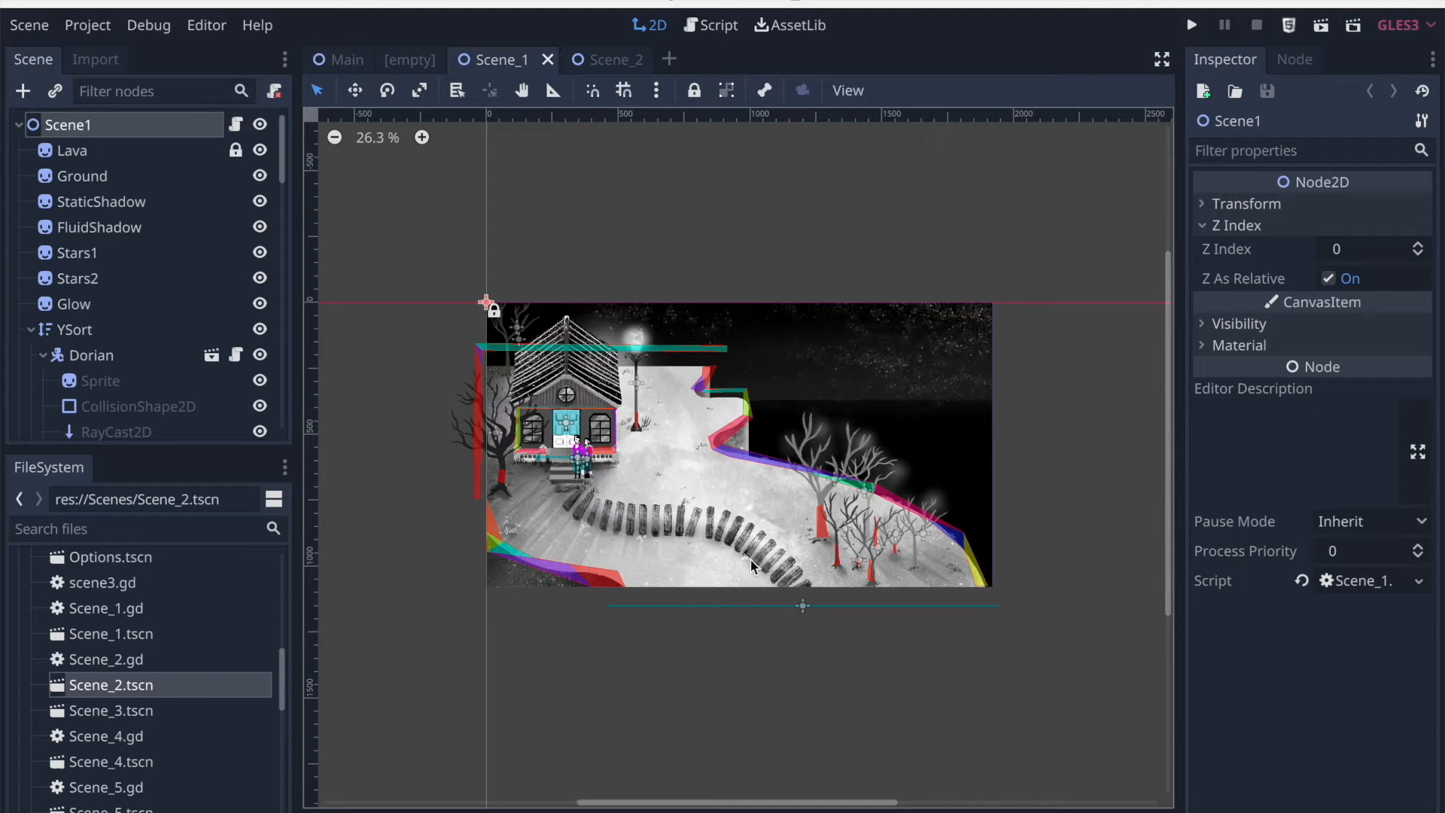
left_click(617, 59)
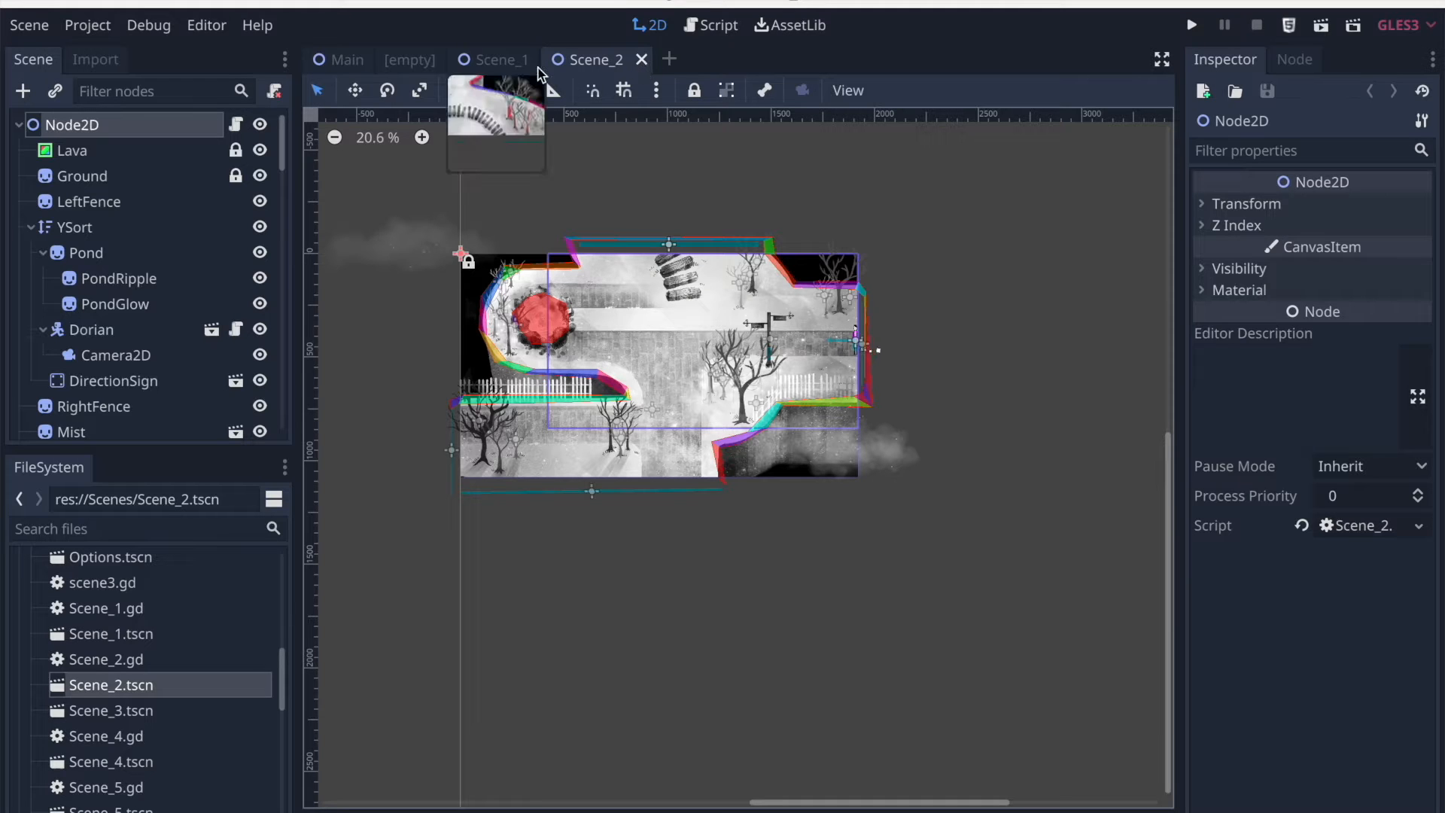
left_click(485, 60)
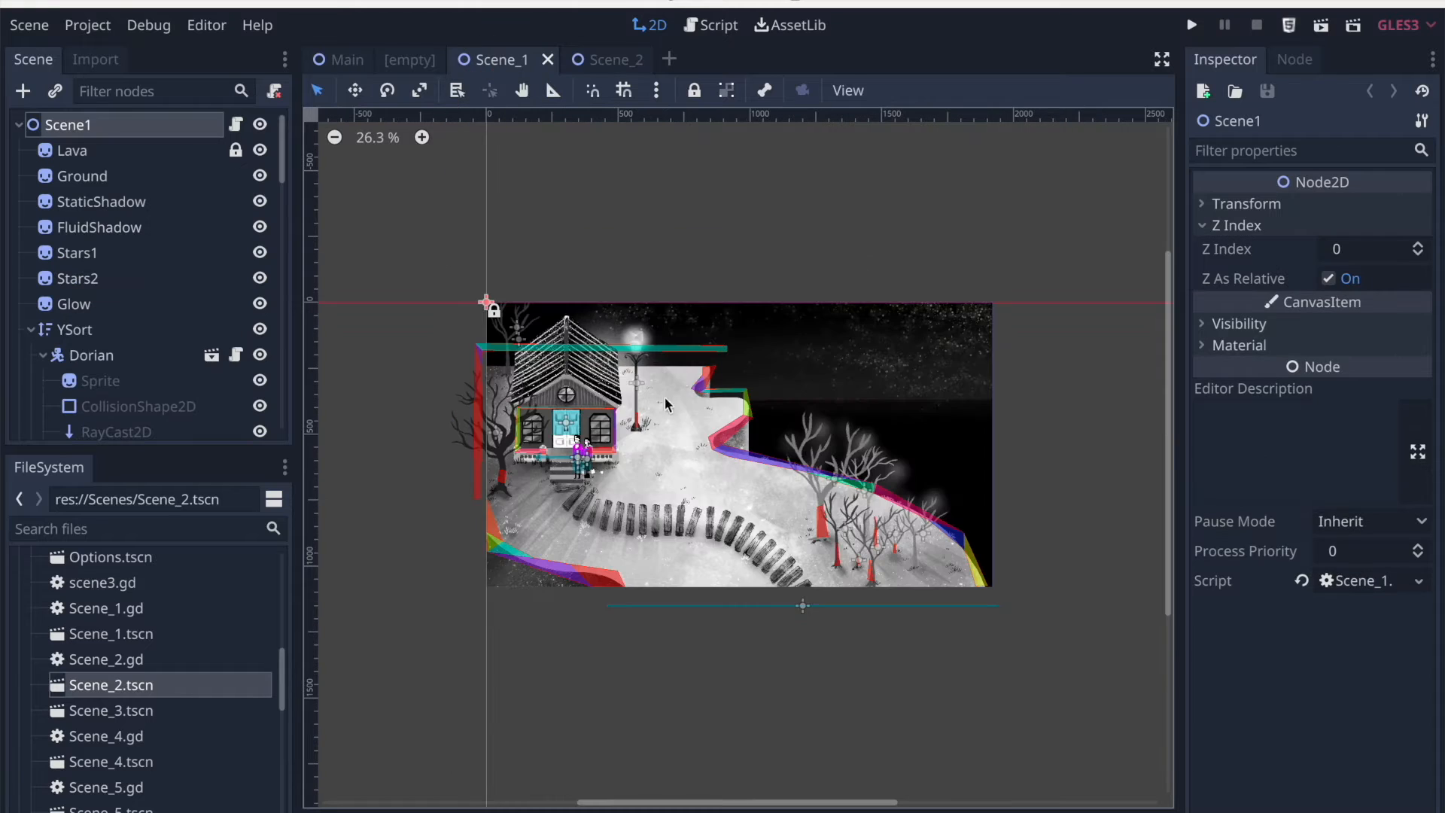
left_click(602, 59)
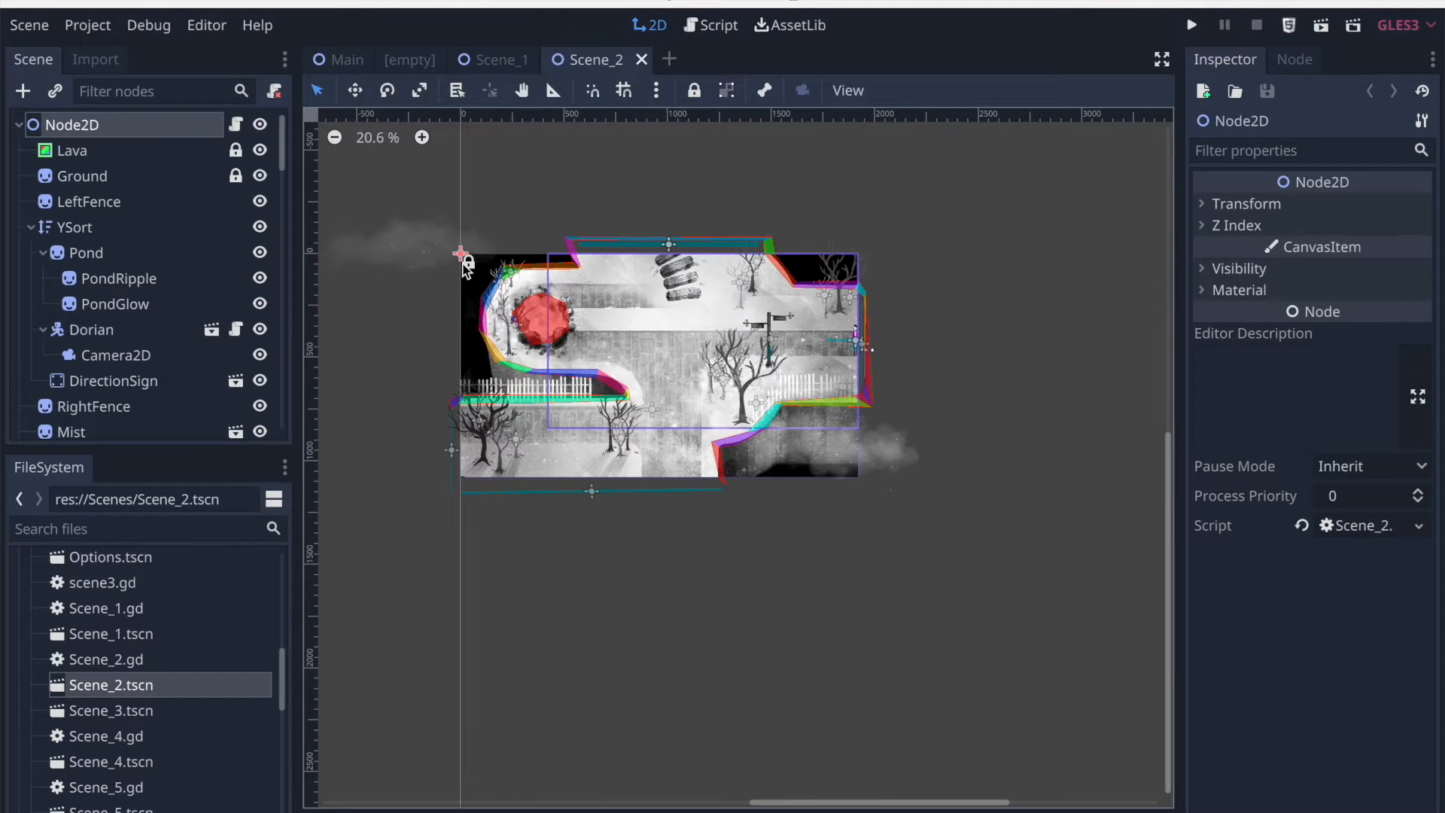
Review the Localization and AutoLoad sections of the project settings, including the singleton scripts, and close the settings
left_click(88, 26)
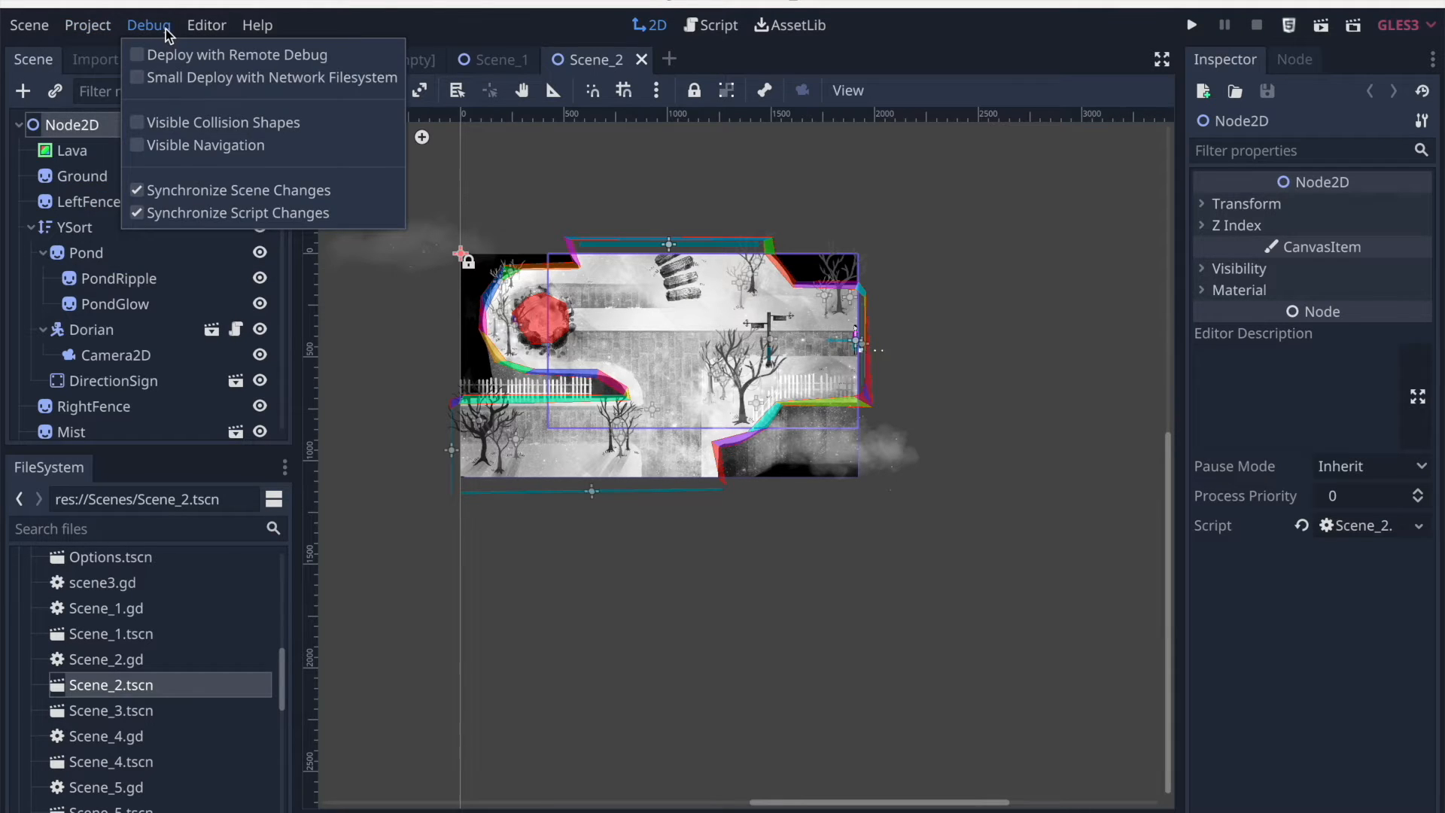
left_click(103, 57)
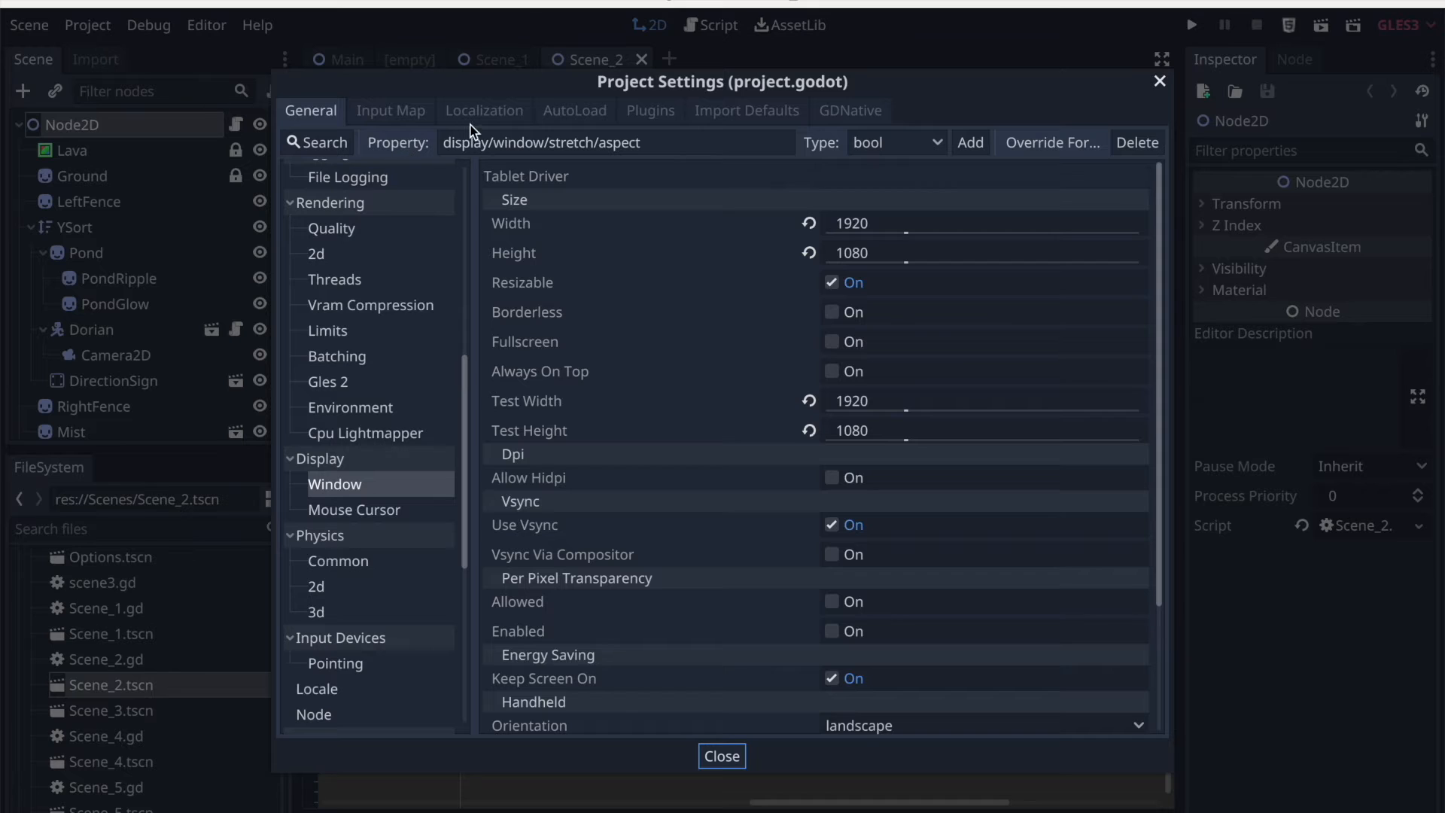
left_click(482, 113)
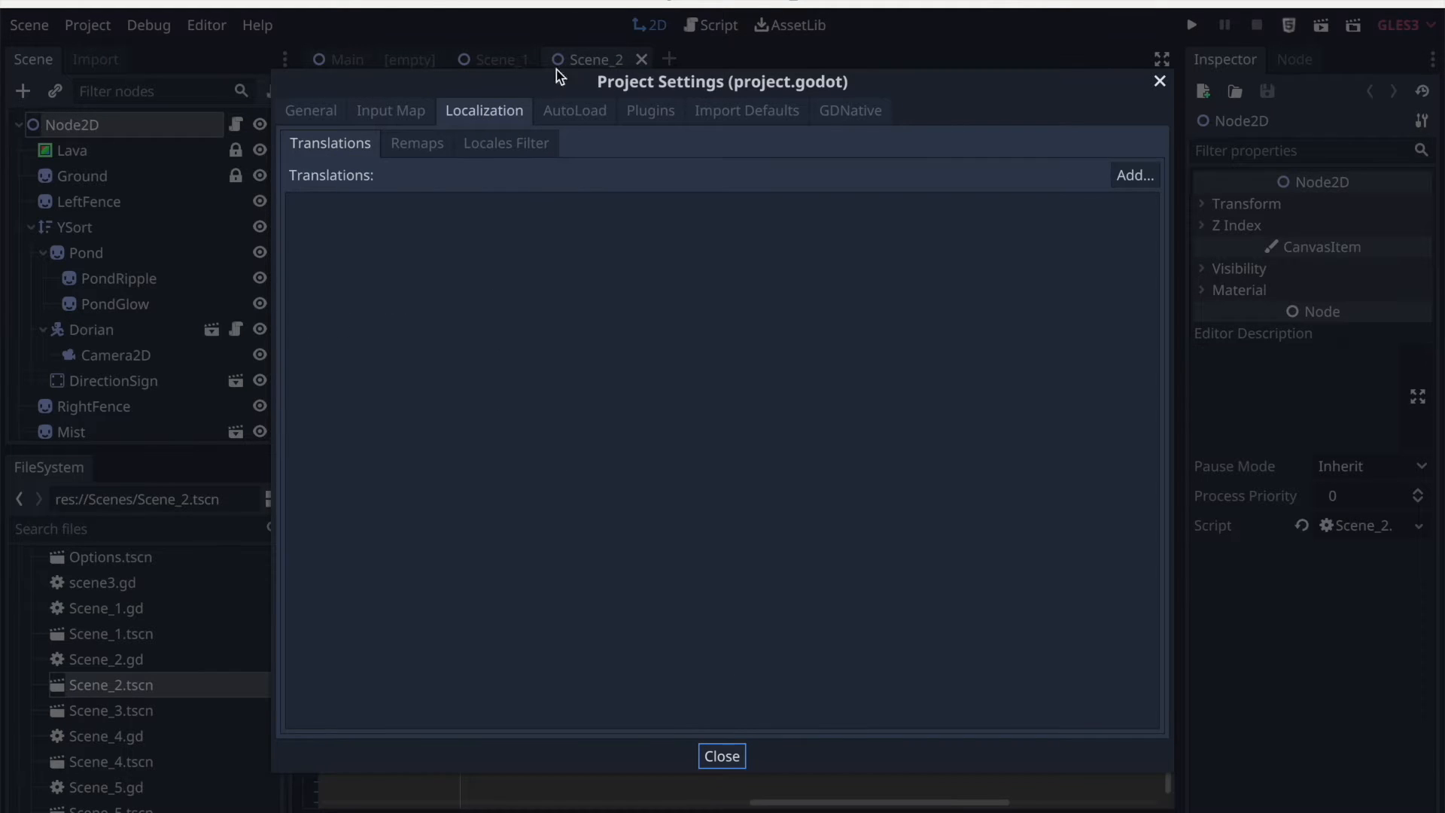
left_click(572, 119)
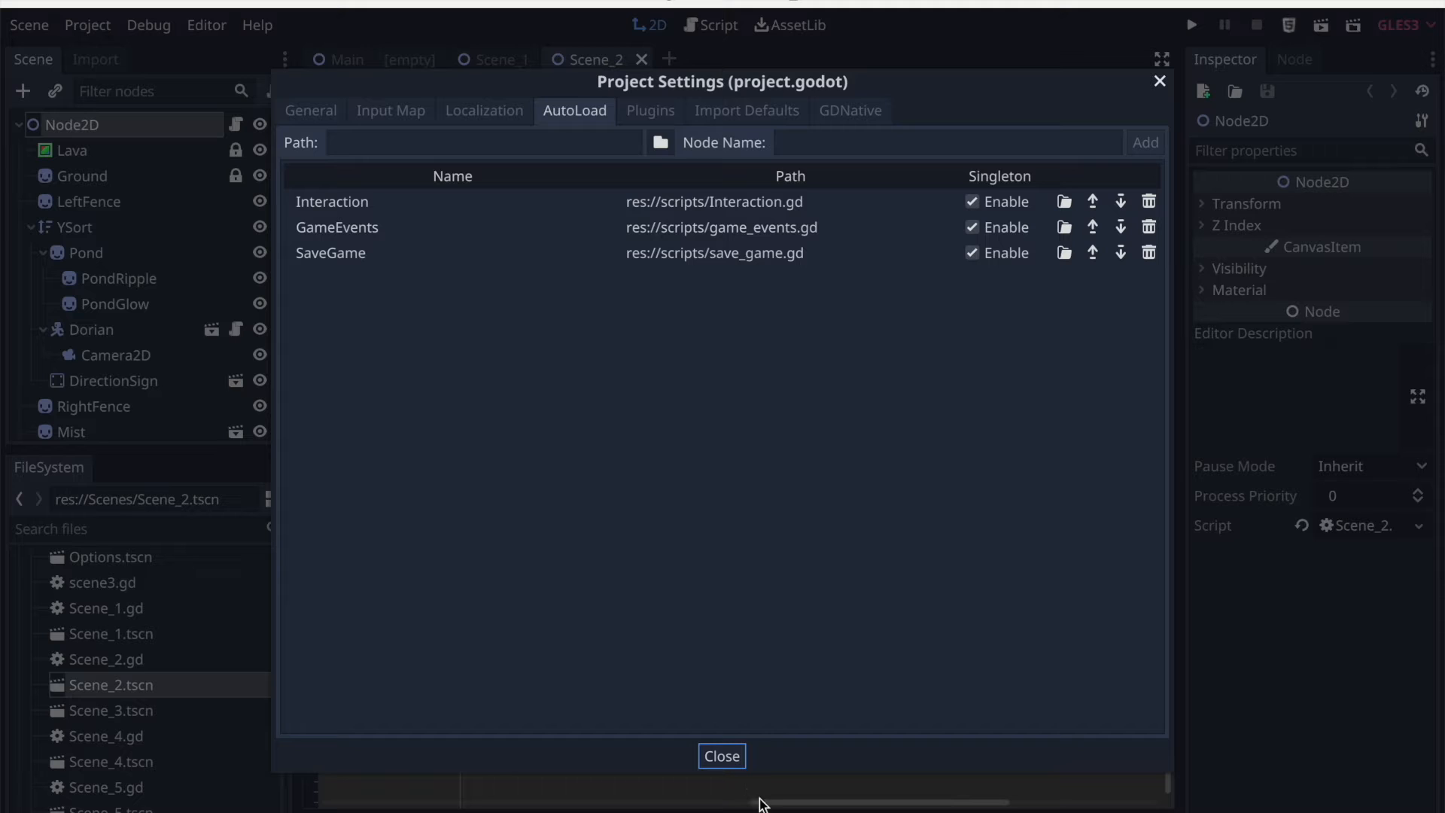
left_click(723, 757)
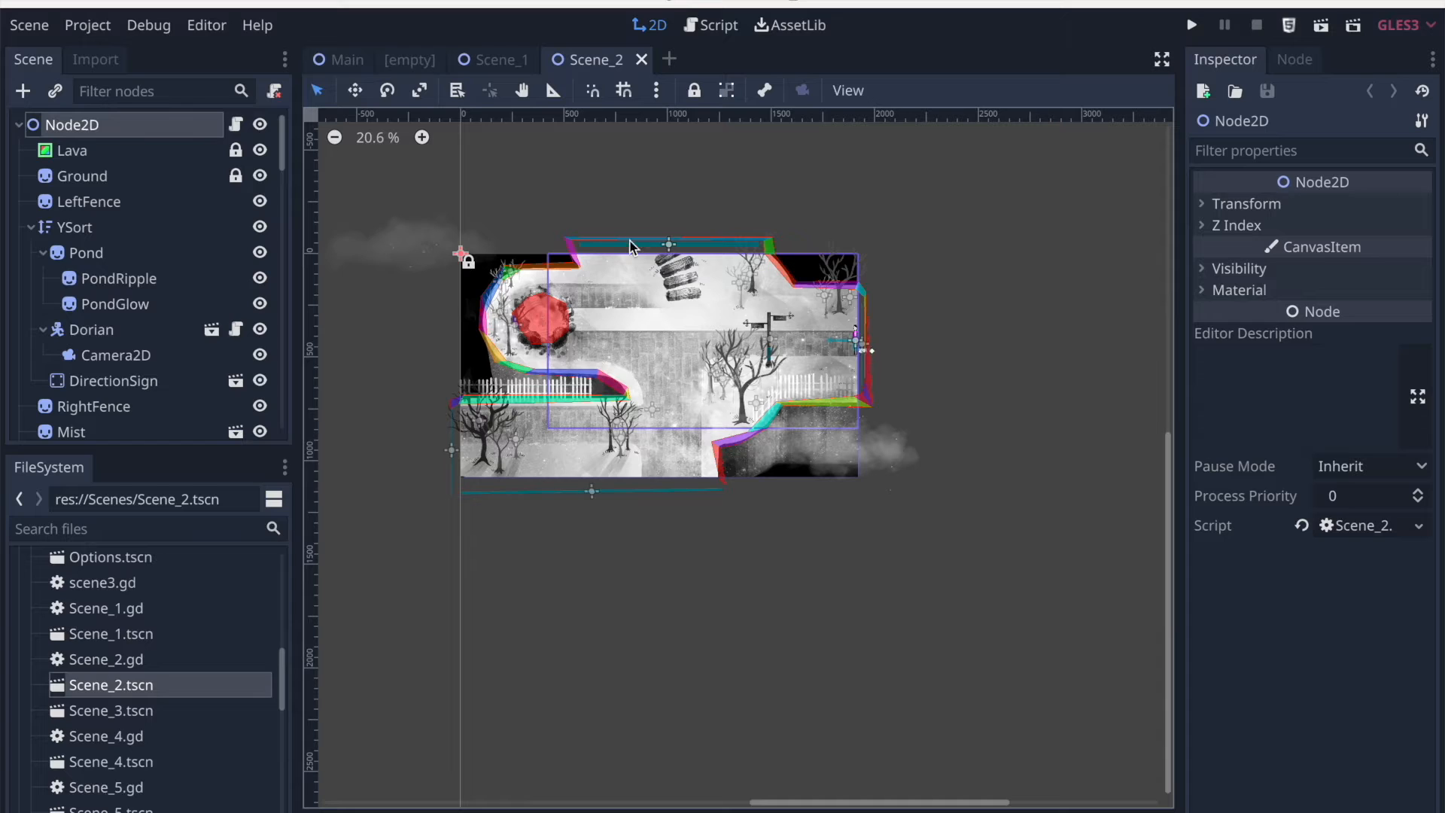
Close the Scene_2 and Scene_1 scenes, returning to the empty scene
mouse_move(494, 66)
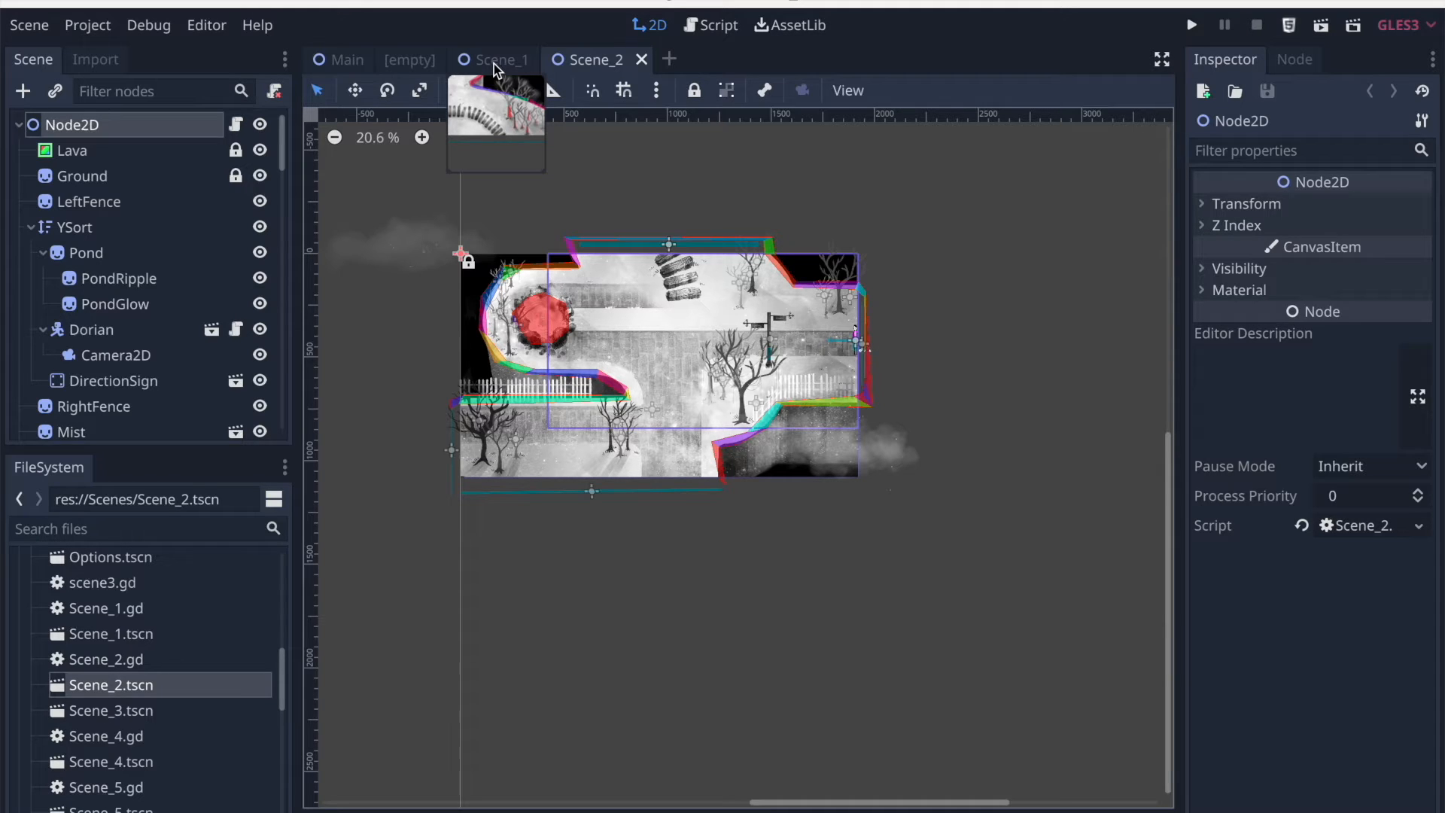
left_click(643, 60)
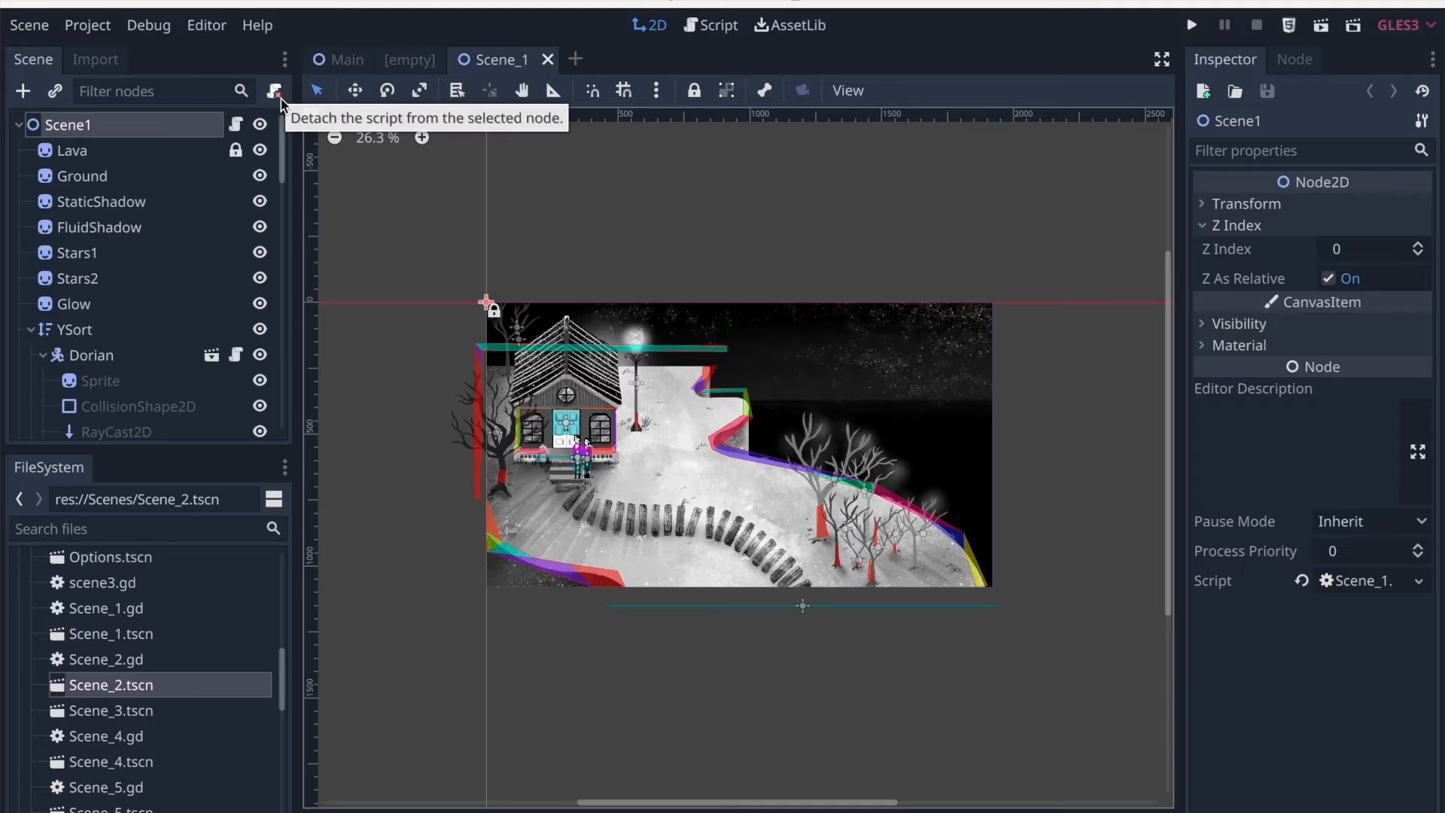
left_click(548, 60)
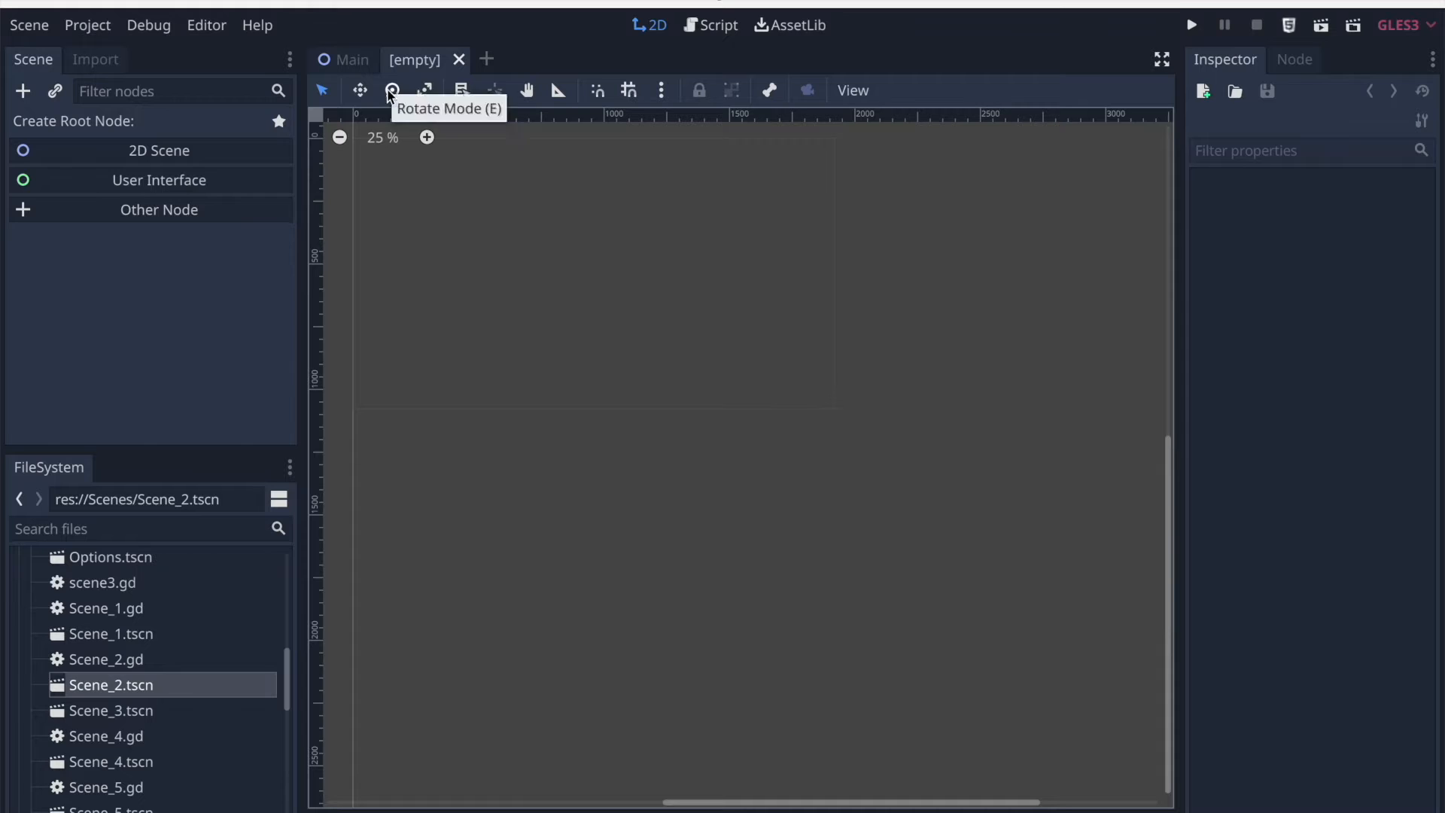
Open the Scene_1.gd script and examine the change_scene call and its Basils_Room.tscn path in the _on_Door_body_entered function
double_click(136, 608)
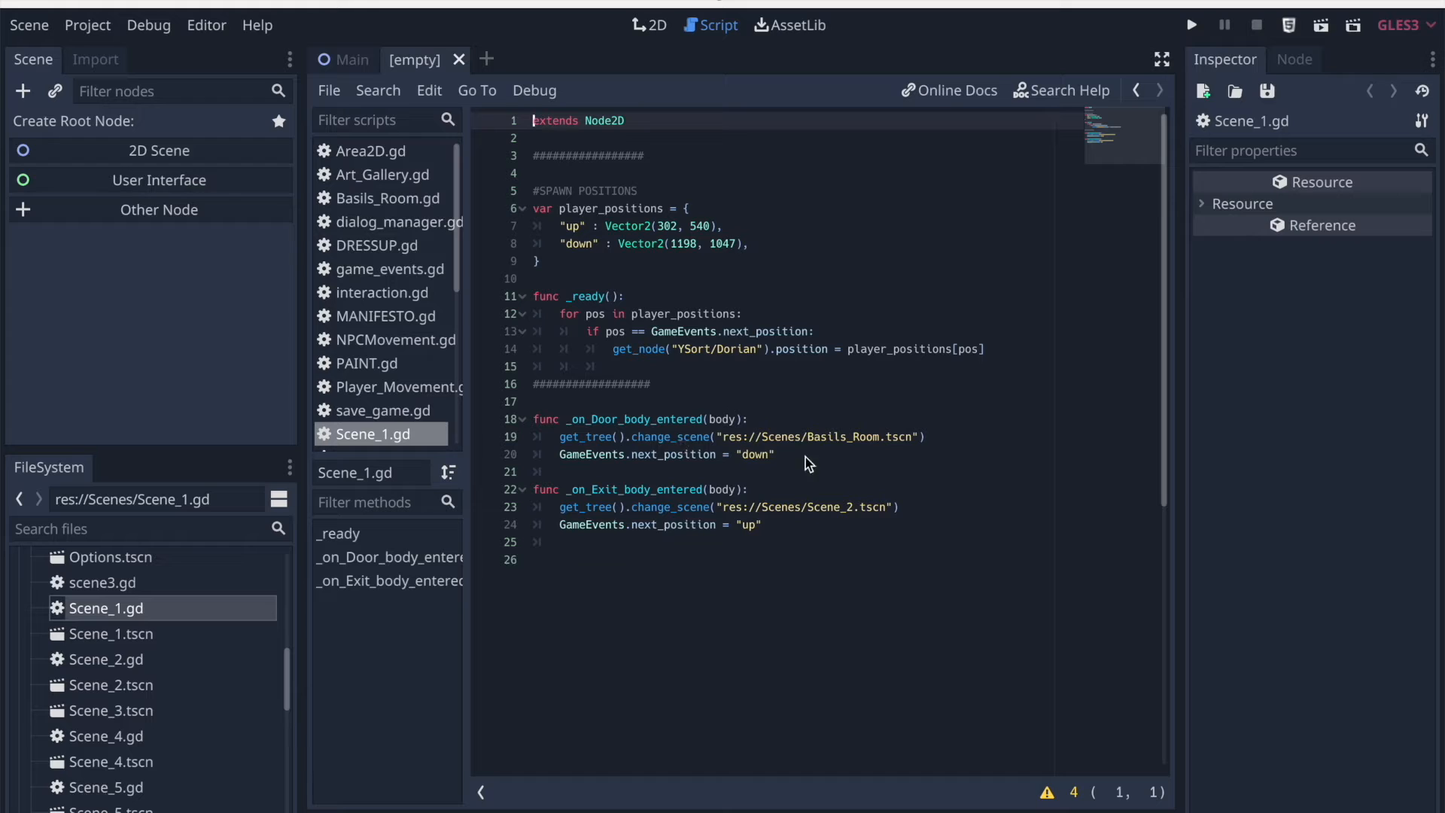
double_click(594, 438)
left_click_drag(596, 443, 930, 435)
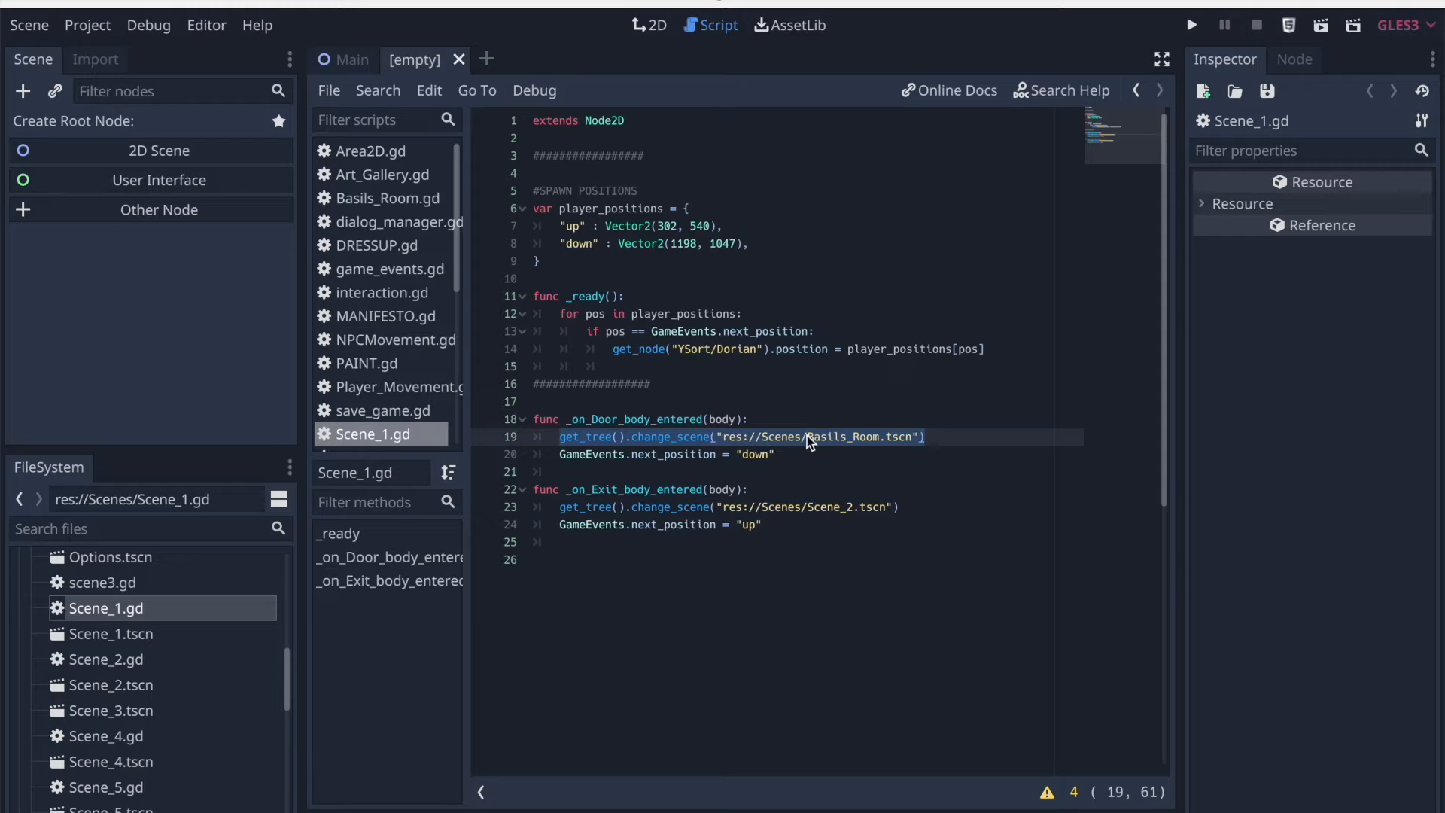
double_click(871, 435)
left_click(858, 436)
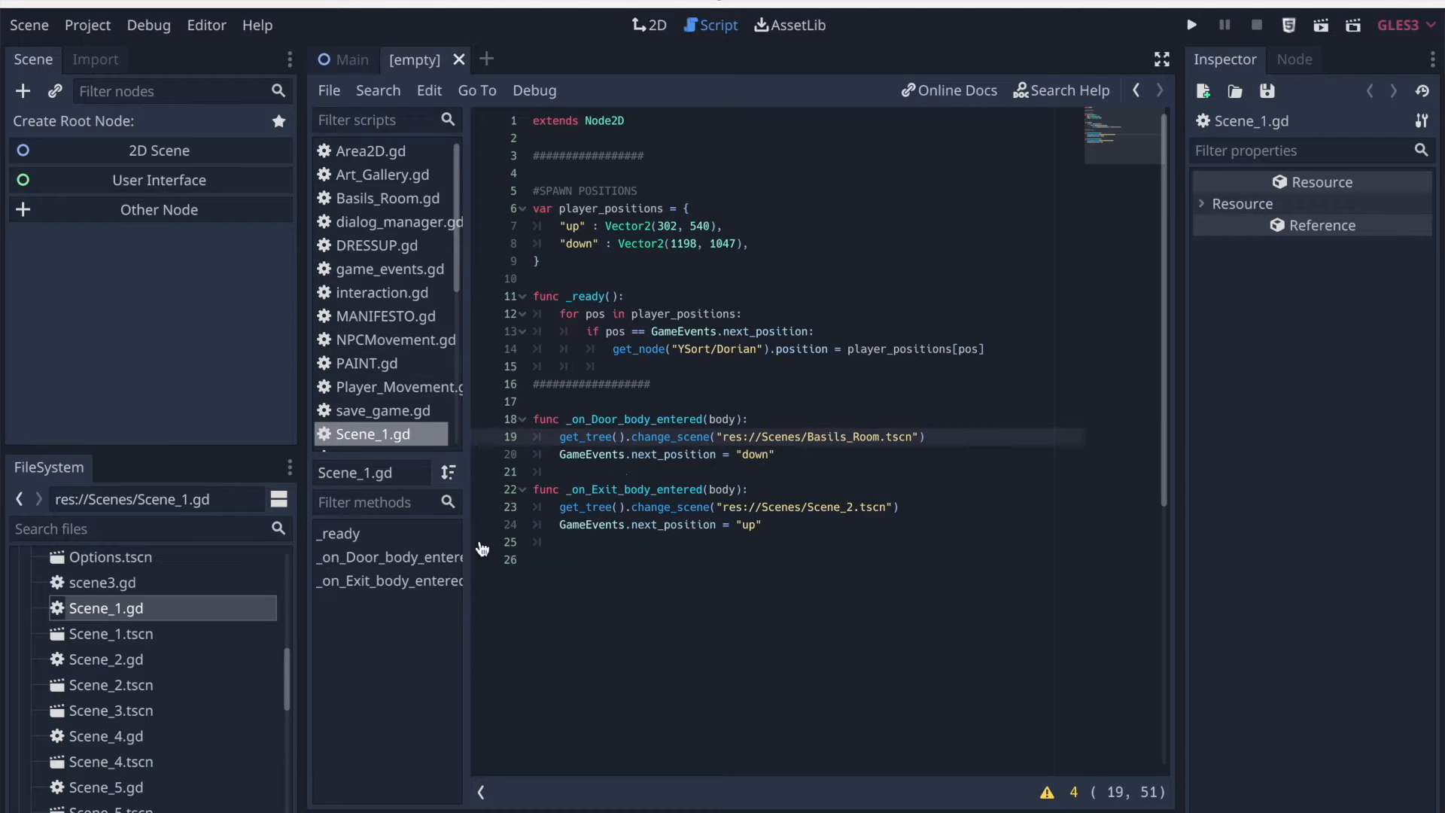
Insert the resource path of Scene_1.gd at the end of the Basils_Room change_scene line and undo the insertion
left_click_drag(167, 608, 952, 444)
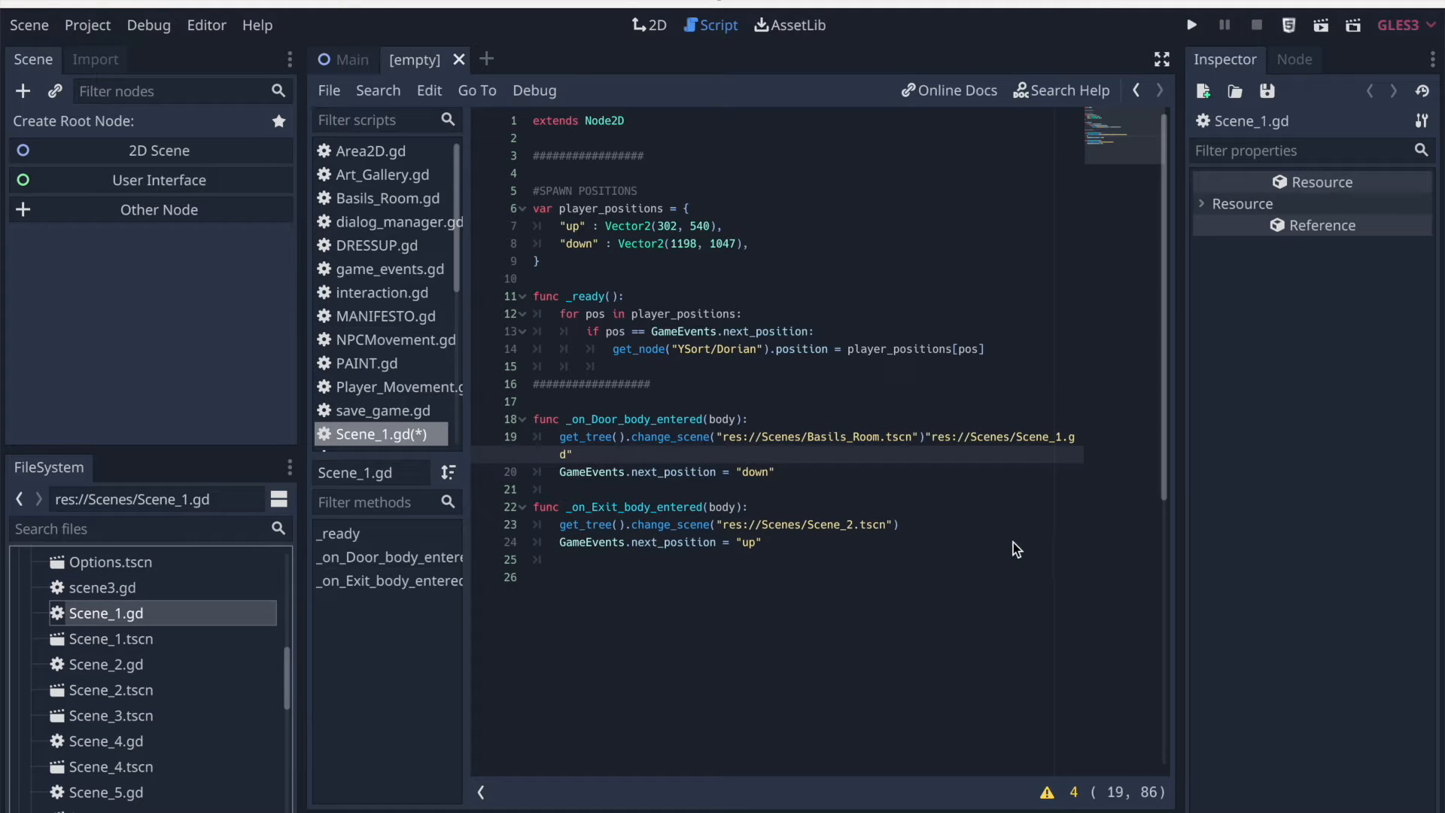
key("ctrl+z")
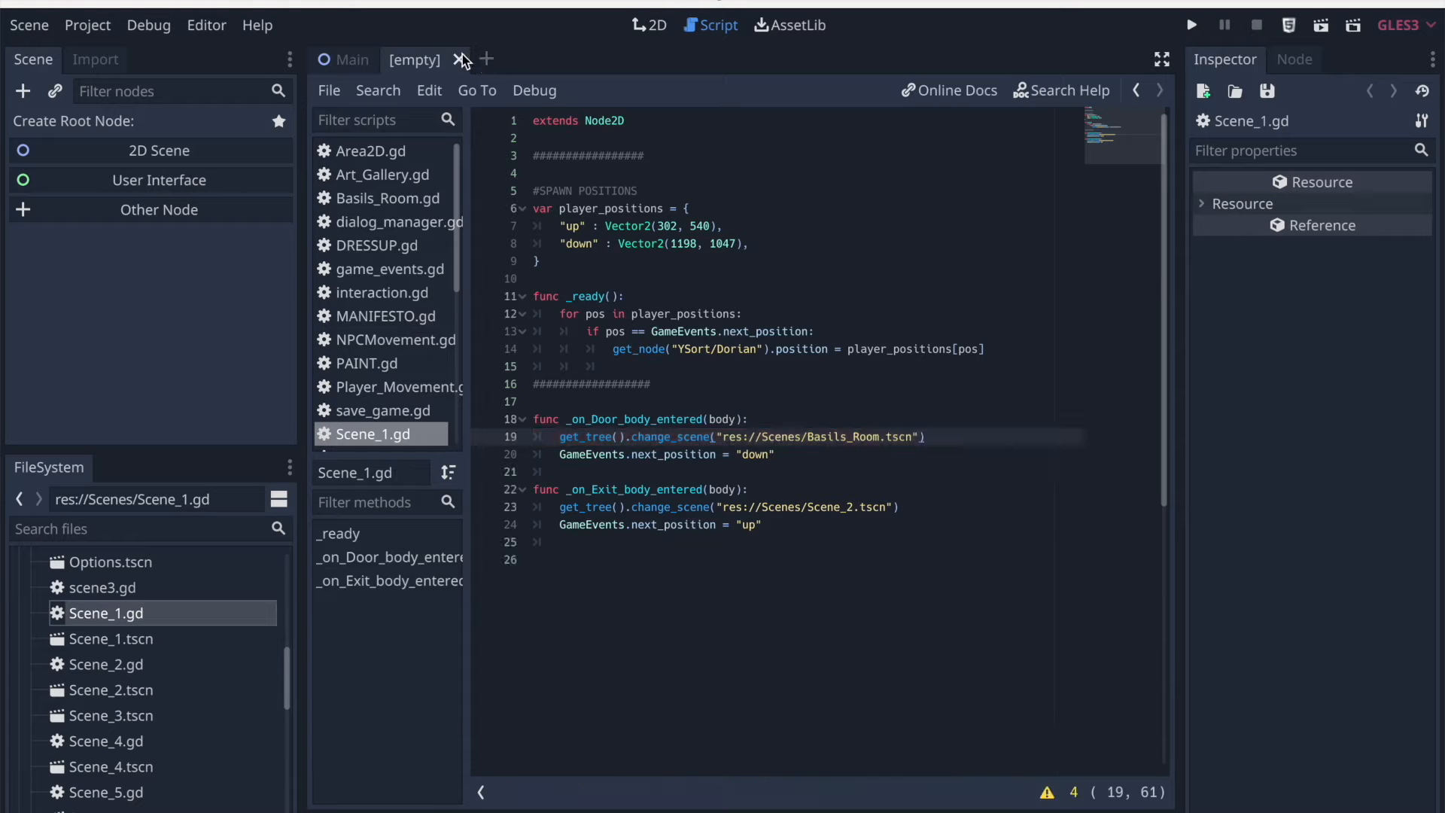
Return to the 2D view and create a 2D Scene root node in the empty scene
left_click(649, 26)
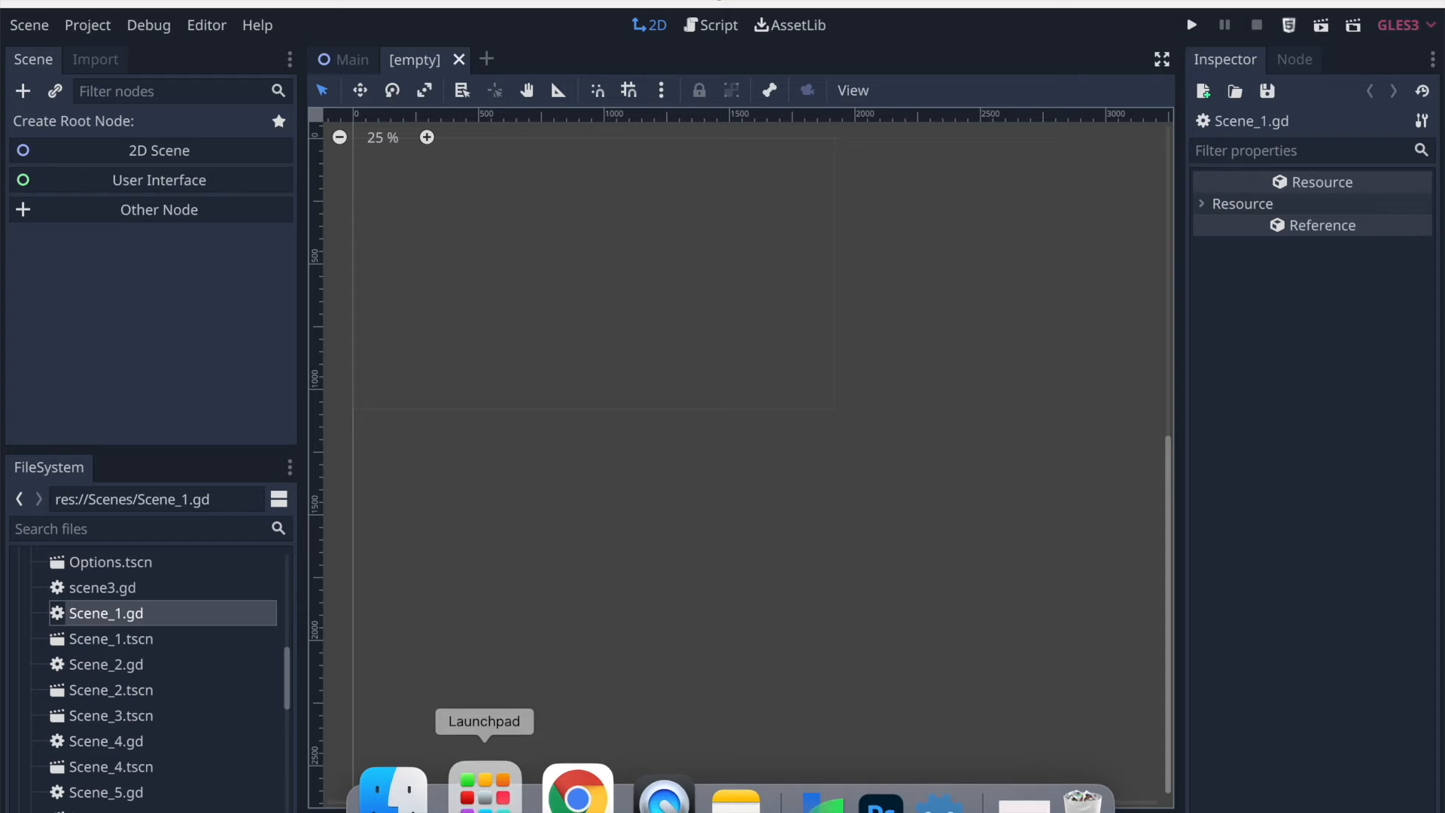
left_click(152, 152)
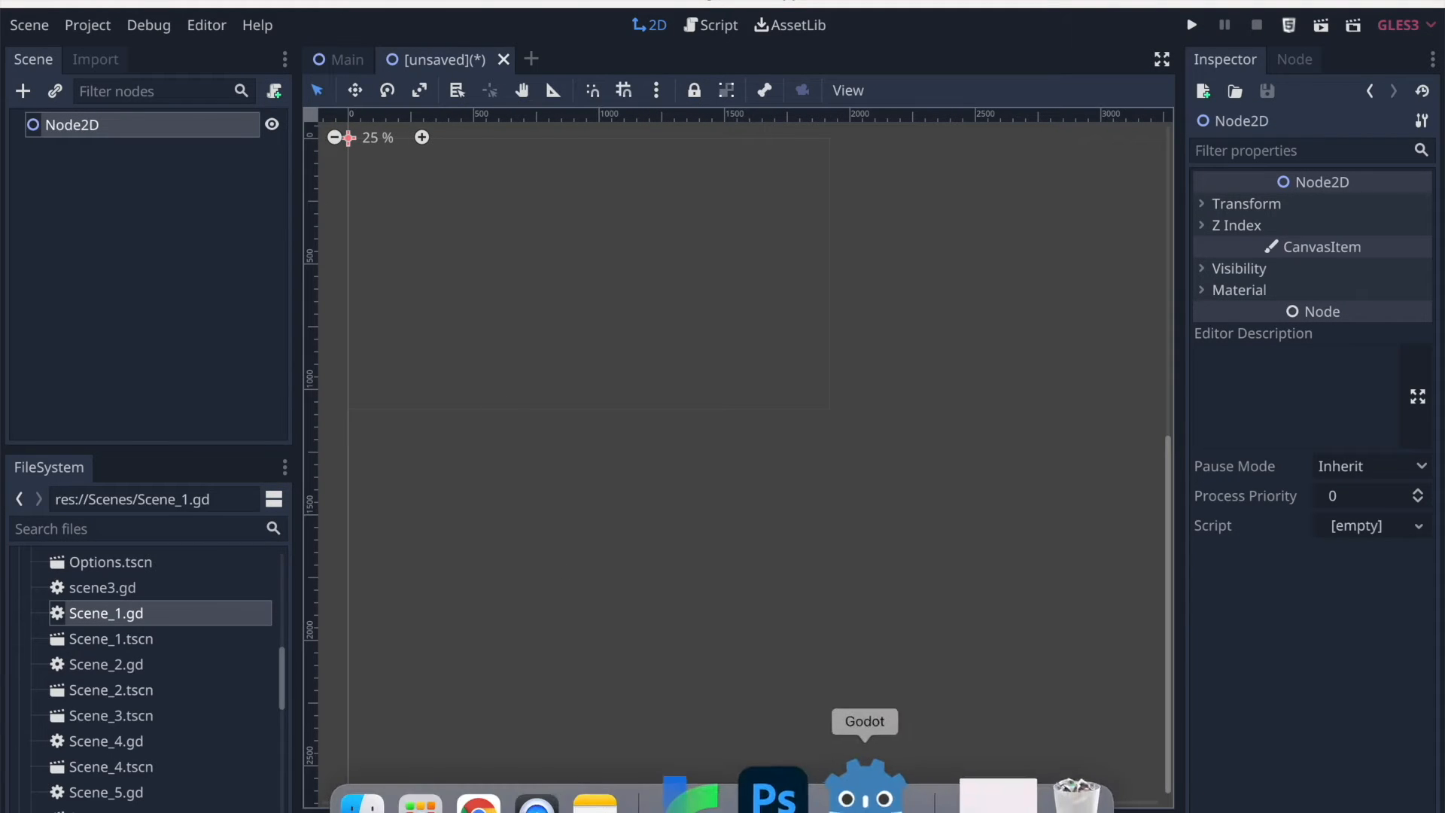
Switch to Photoshop and examine the contents of the vase group and the remaining layers of interior_3.psdc
left_click(790, 786)
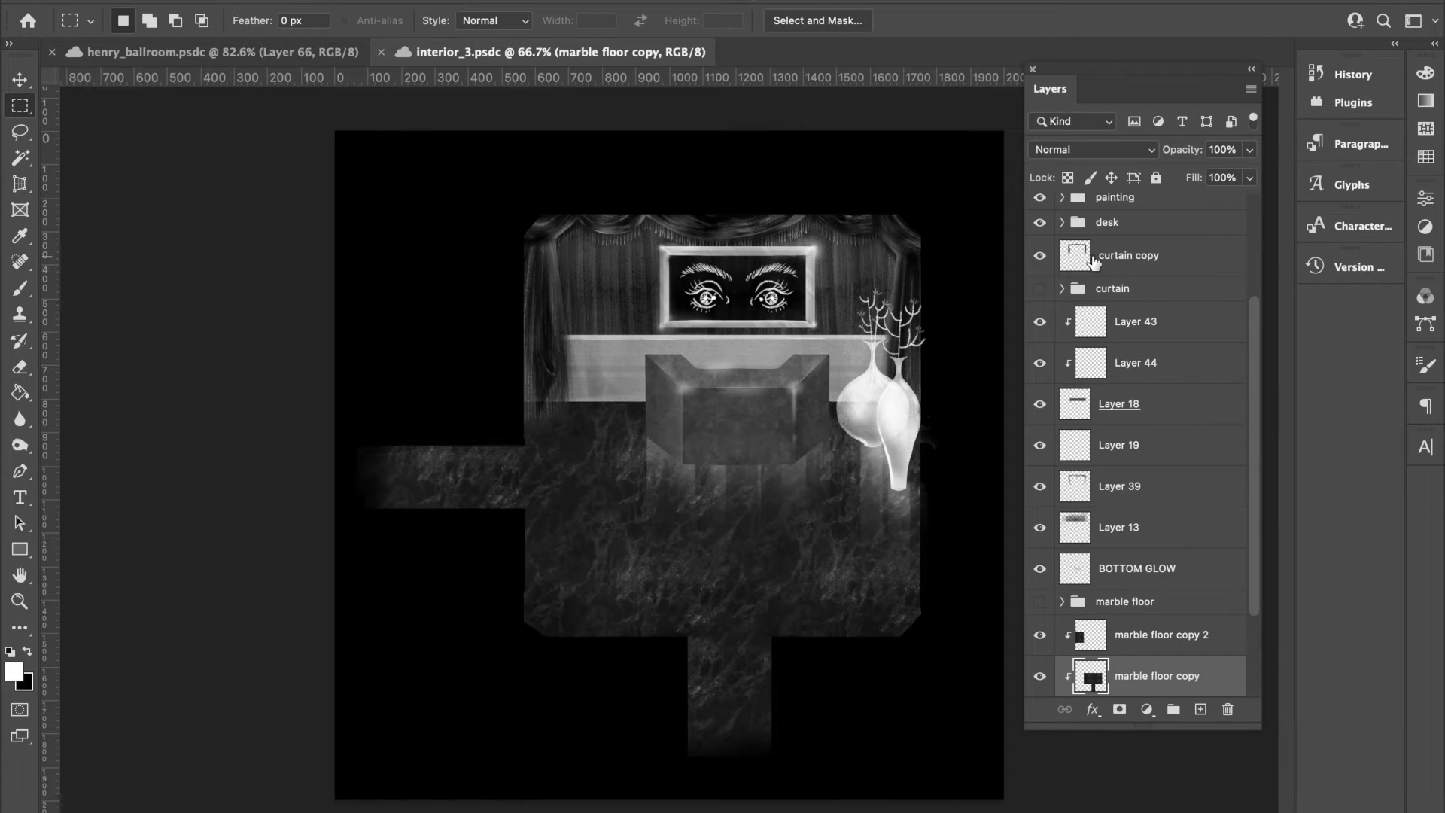
scroll(1104, 316, "up", 4)
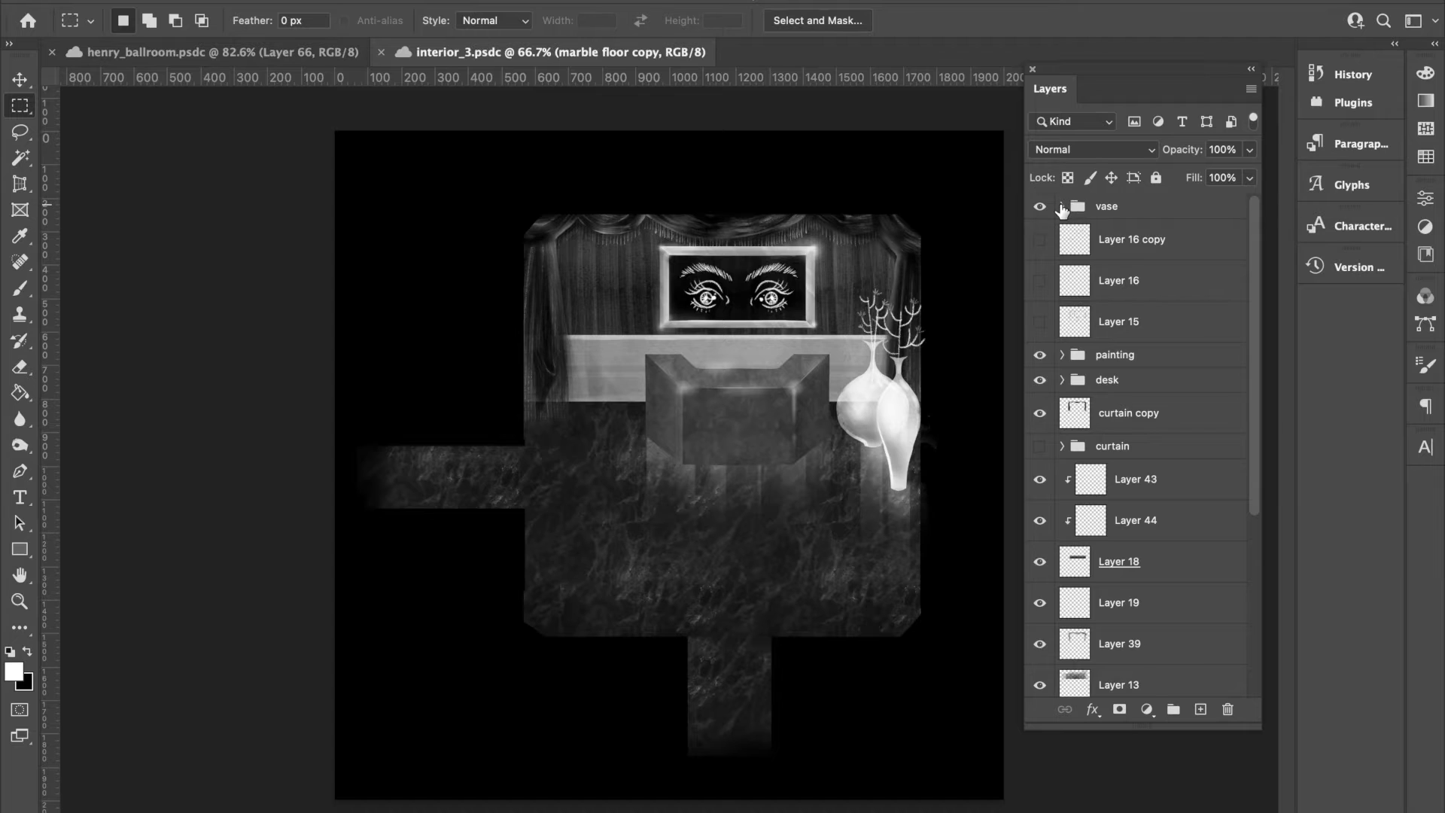
left_click(1062, 206)
left_click(1062, 206)
scroll(1068, 426, "down", 3)
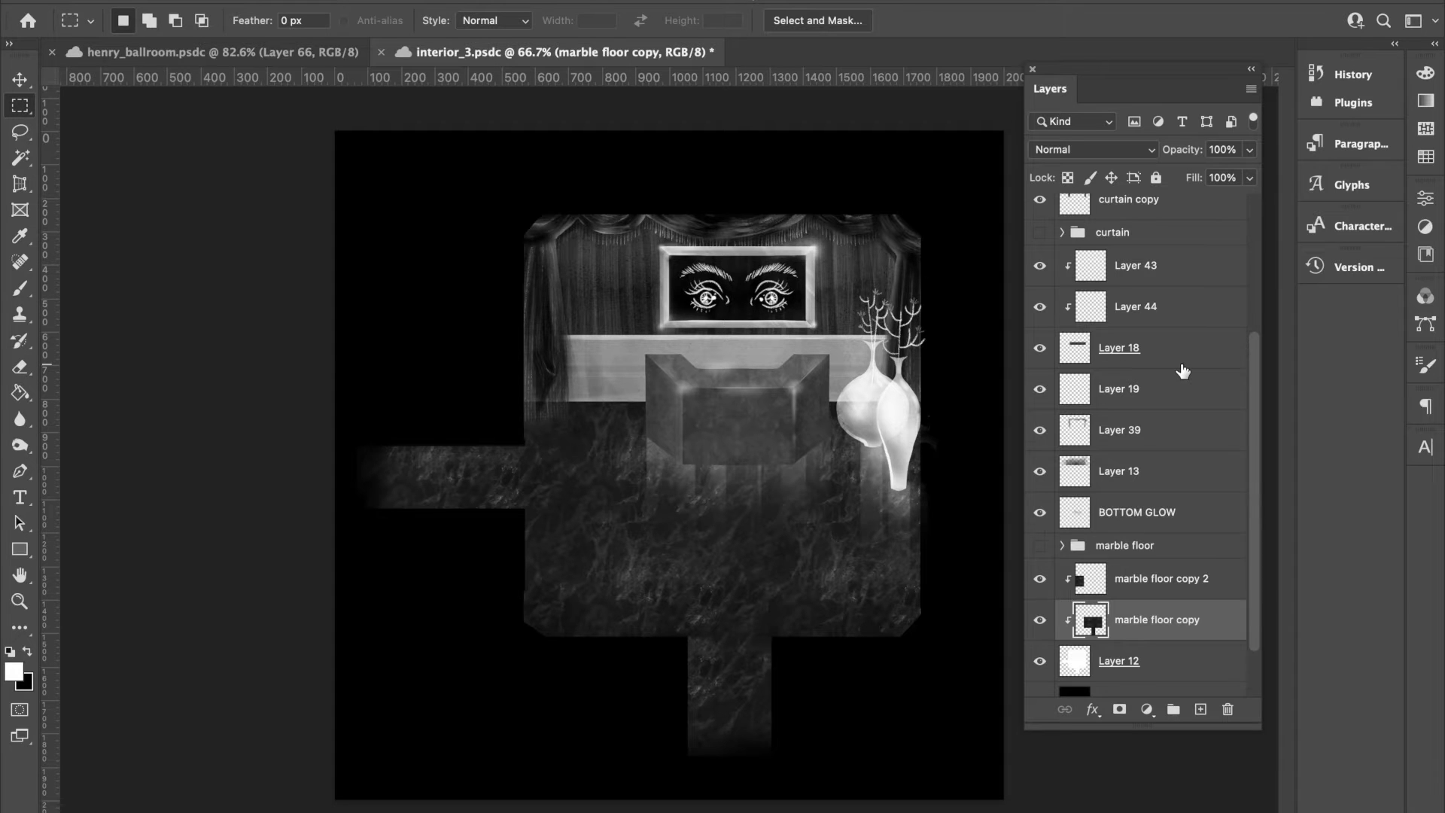
scroll(1183, 370, "up", 3)
left_click(1063, 208)
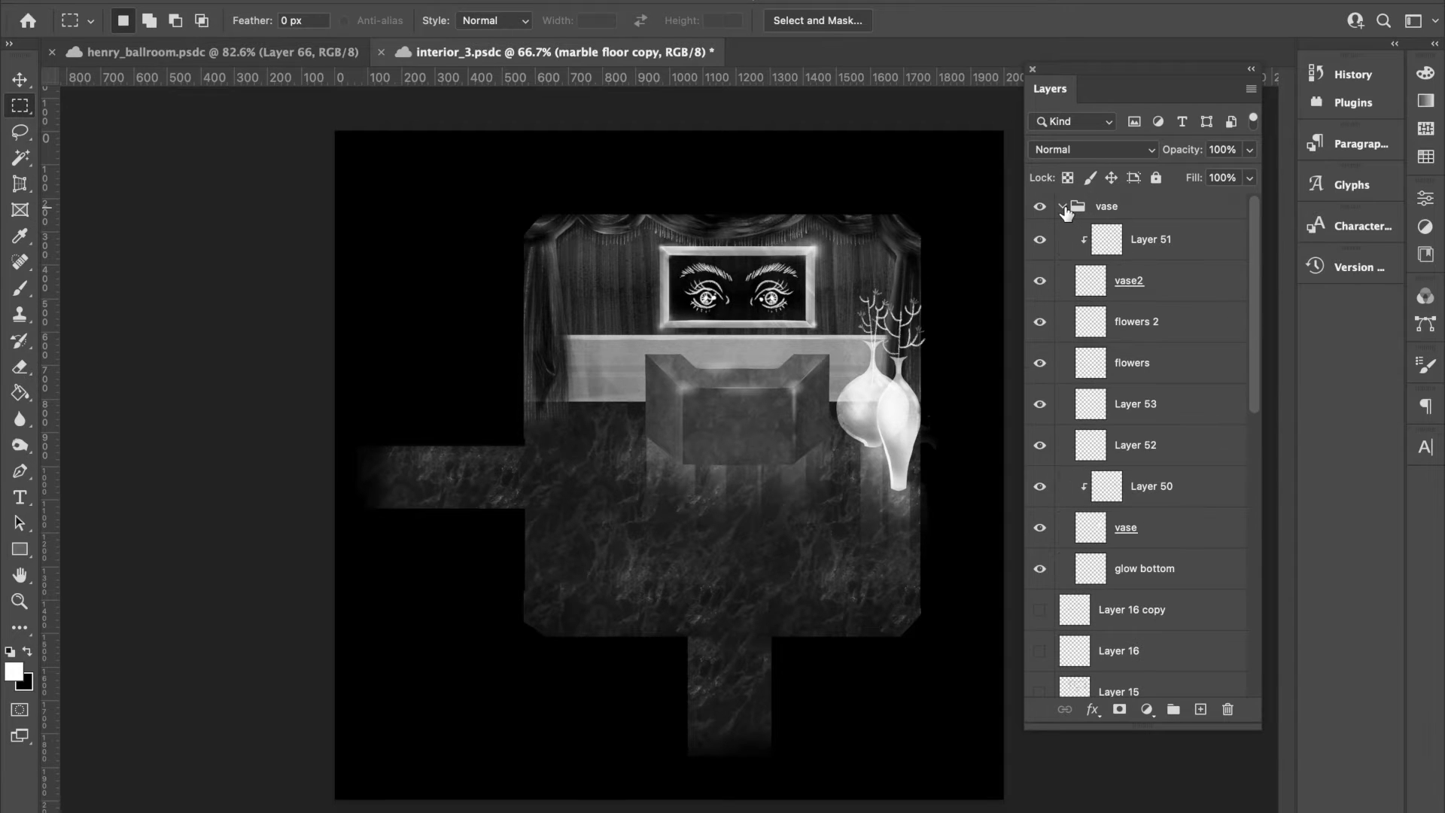
left_click(1063, 207)
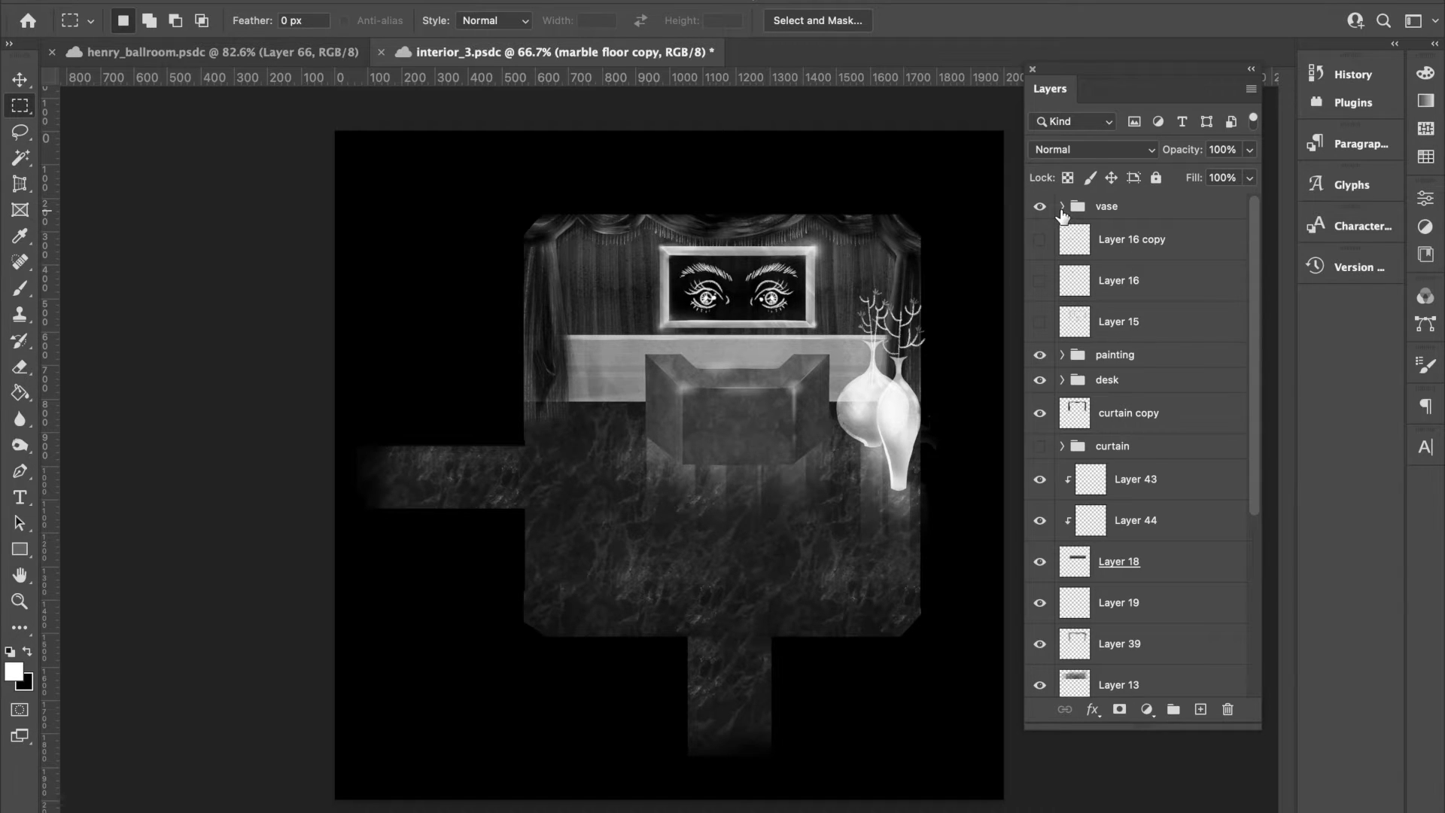
left_click(1062, 207)
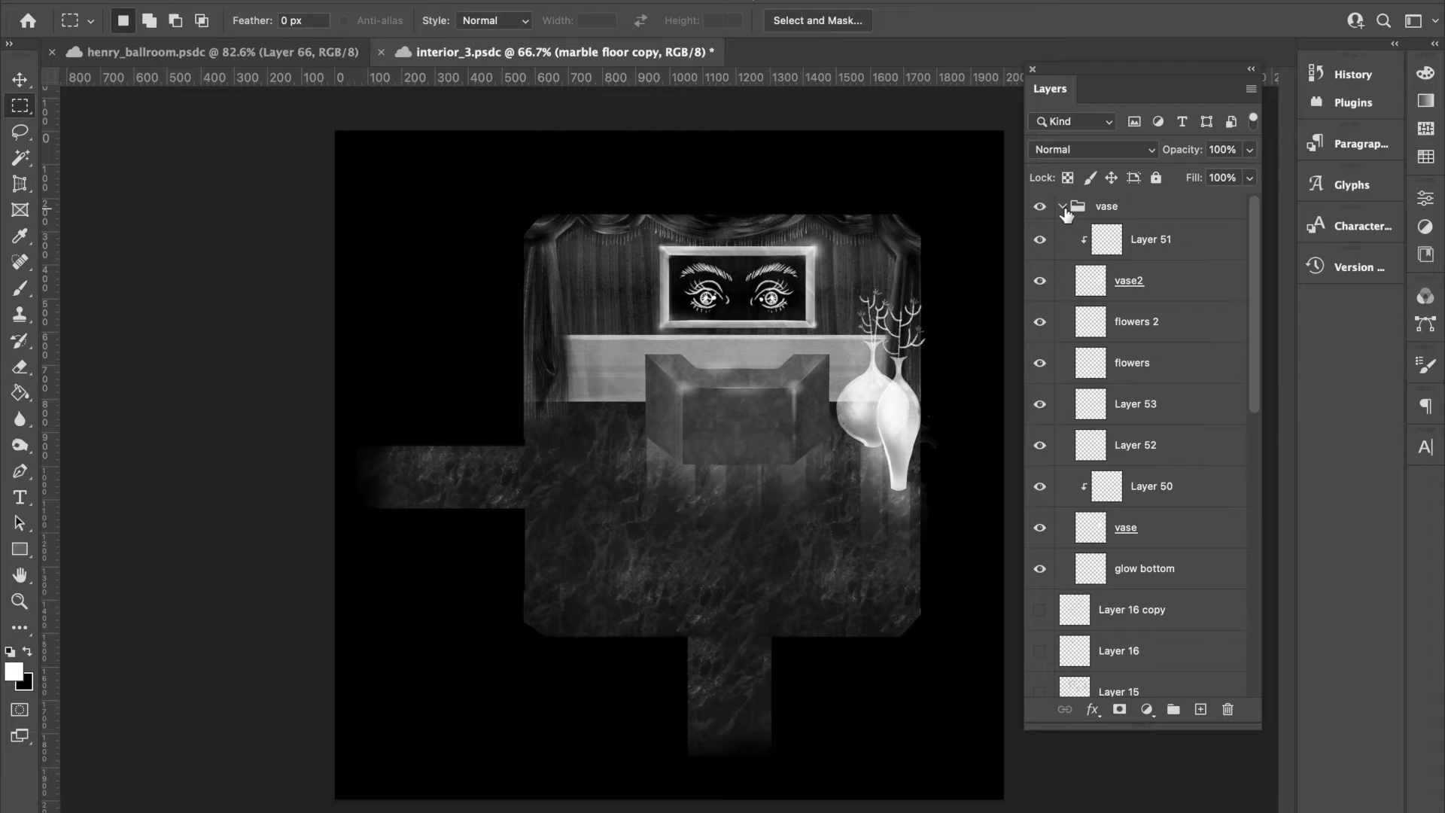
left_click(1063, 209)
scroll(1058, 390, "down", 4)
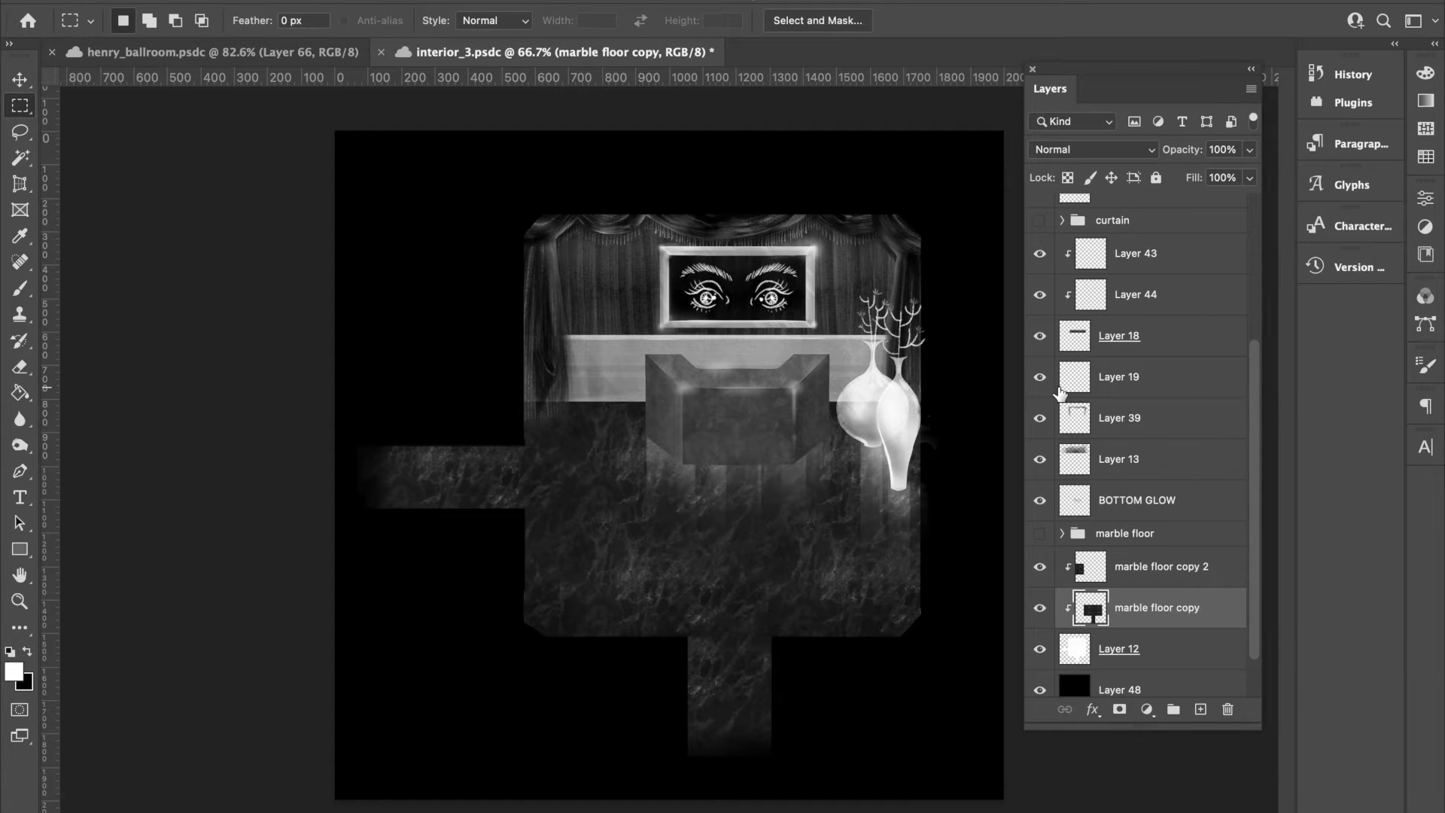
scroll(1077, 286, "up", 1)
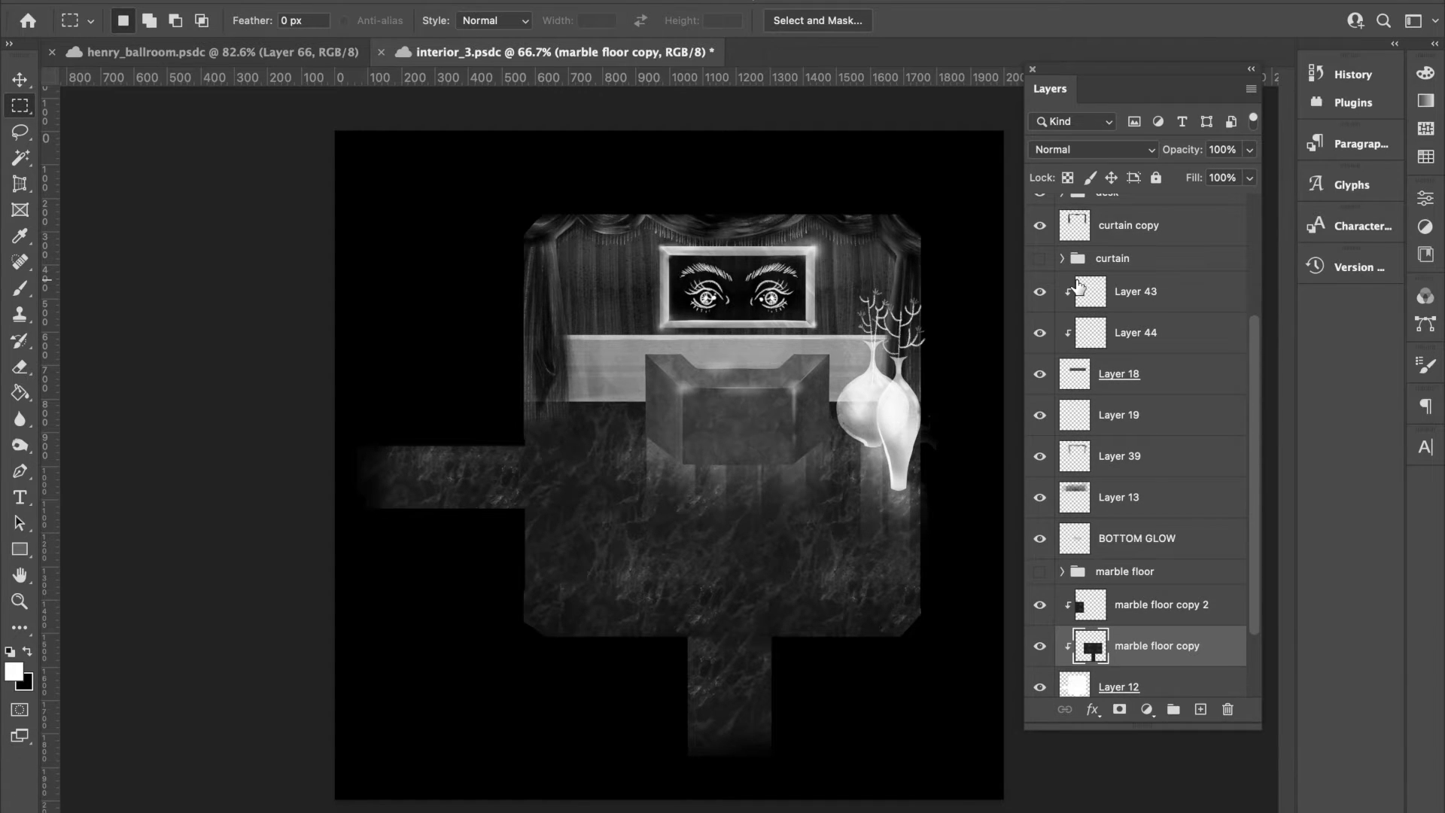
scroll(1078, 286, "up", 1)
scroll(1076, 286, "up", 4)
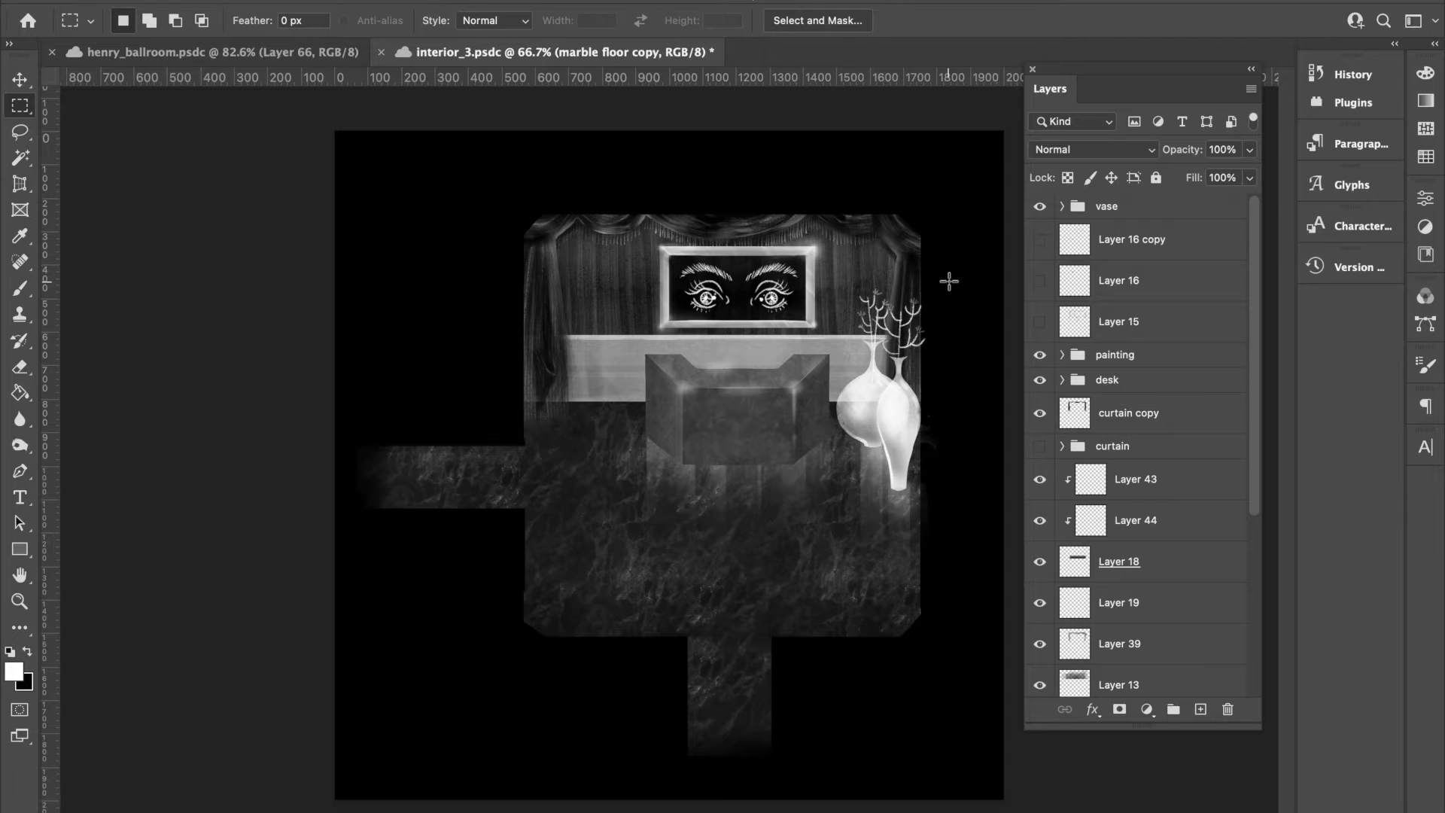
left_click(1062, 207)
left_click(1062, 207)
Select the vase group and isolate it by hiding all other layers
left_click(1090, 210)
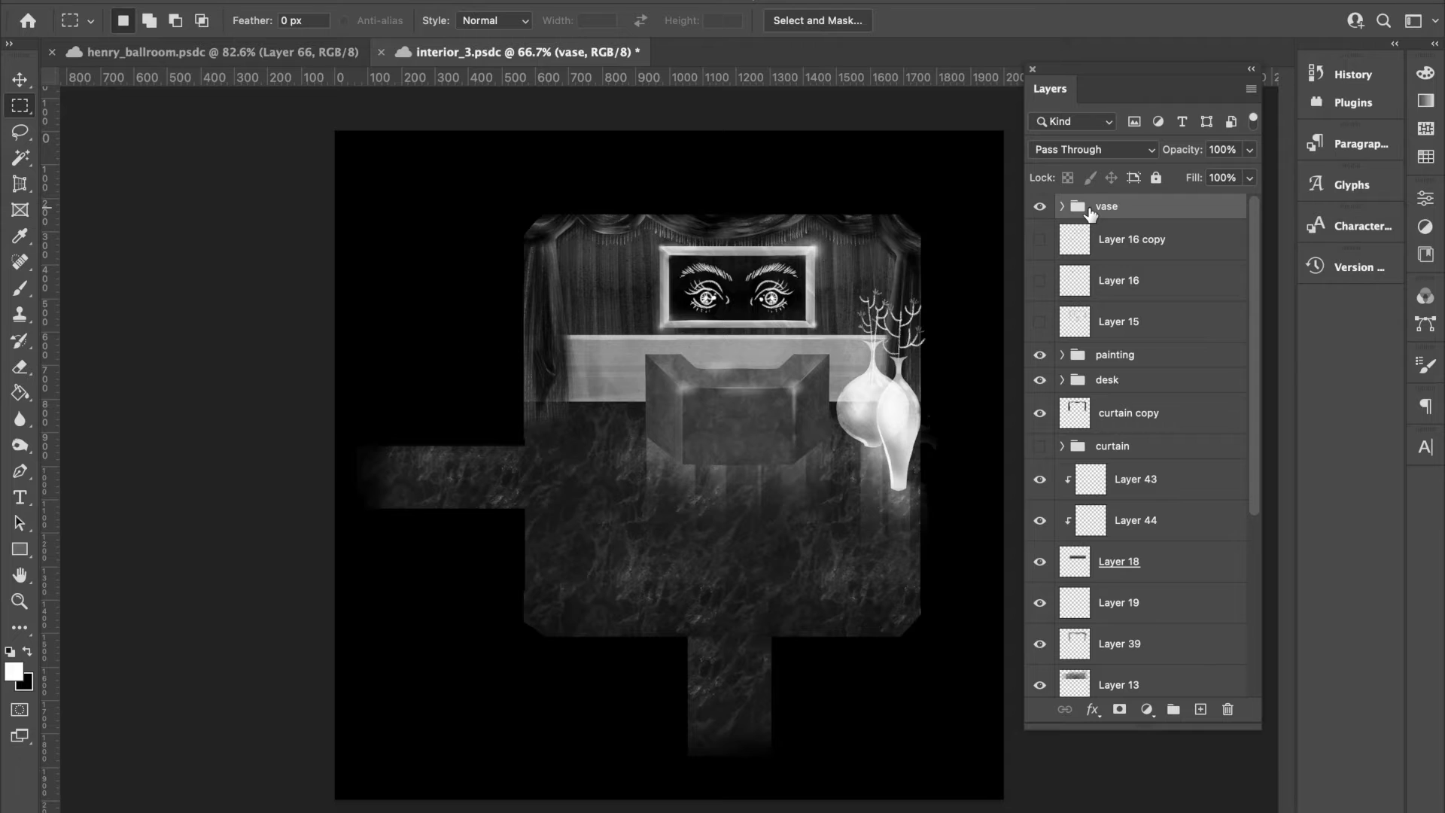
left_click(1032, 214)
left_click(1033, 213)
key("v")
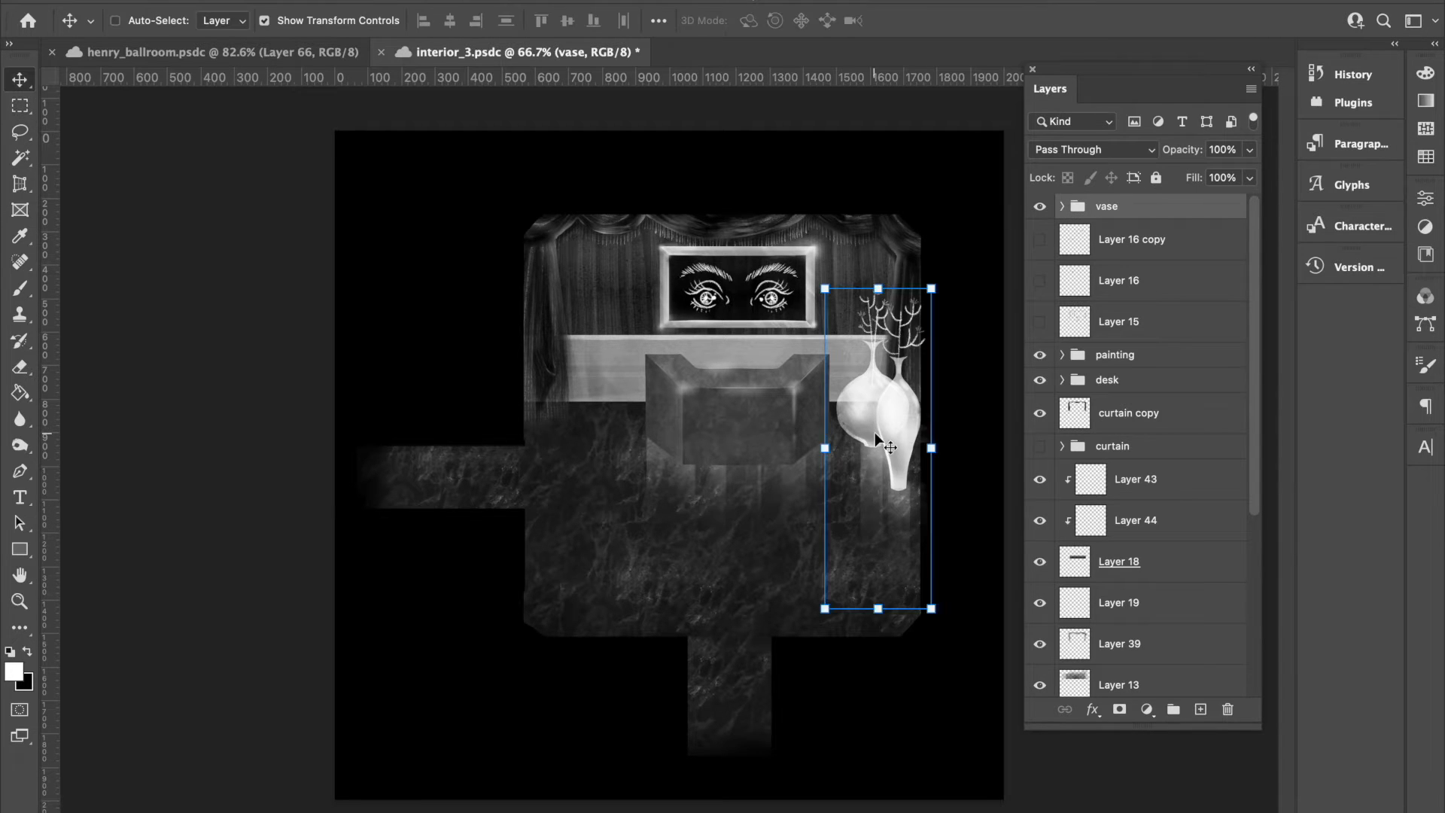
left_click(1040, 209, "alt")
Marquee-select an area about 400 by 1000 px around the vases and crop the canvas to it
key("m")
left_click_drag(803, 274, 942, 613)
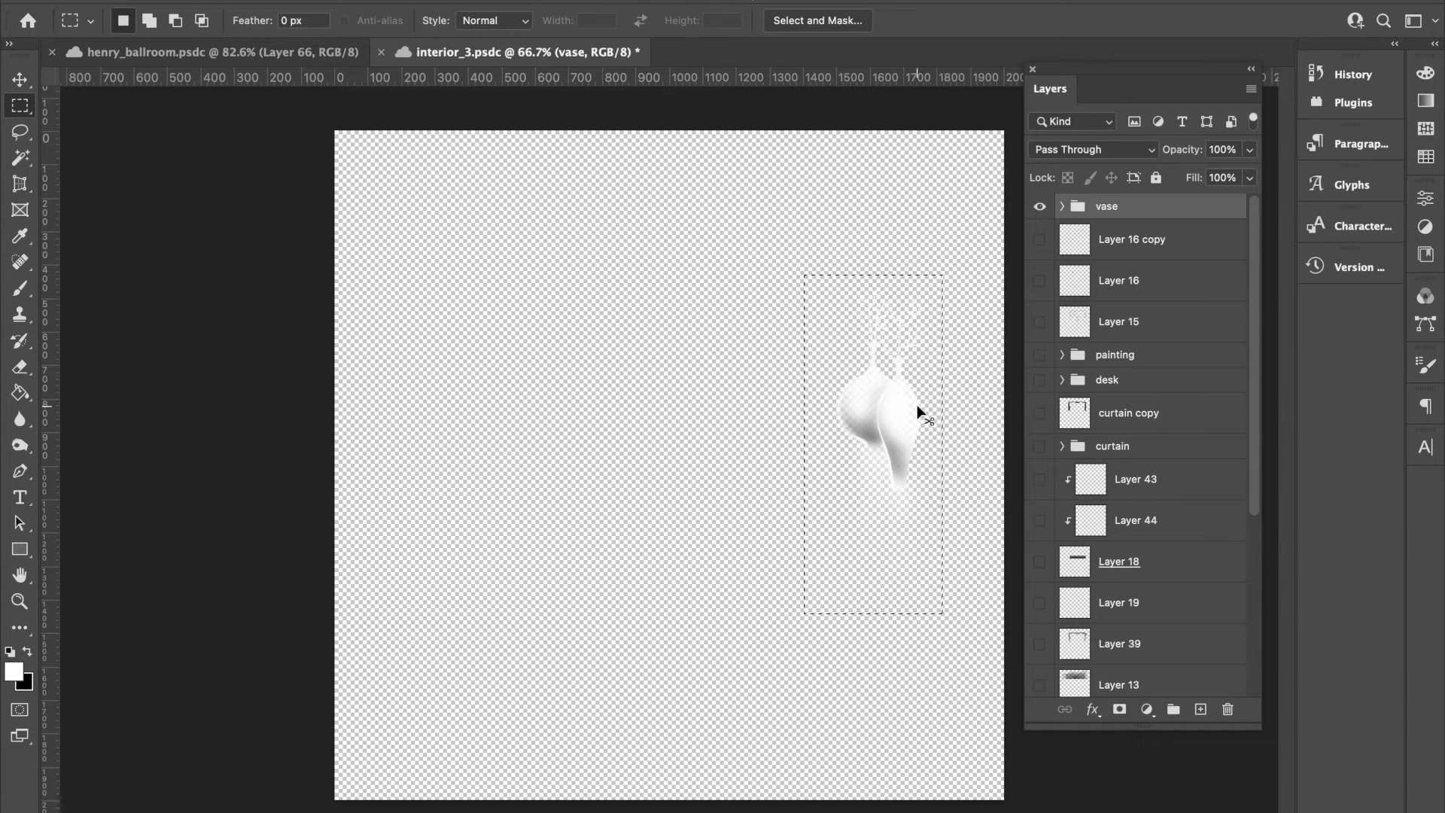
key("ctrl+alt+c")
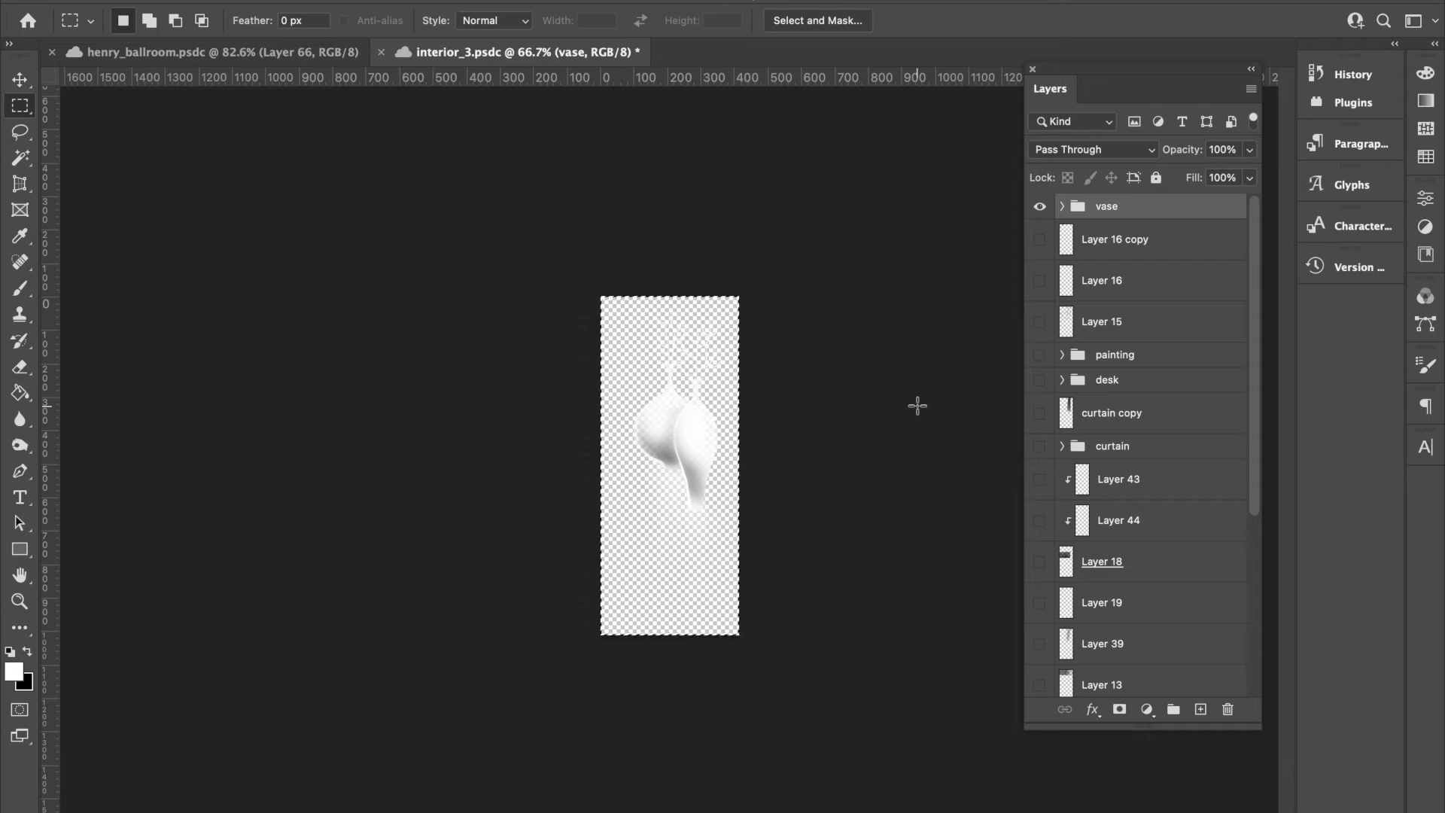
Export the cropped vases to the Desktop as vase.png
key("super+shift+s")
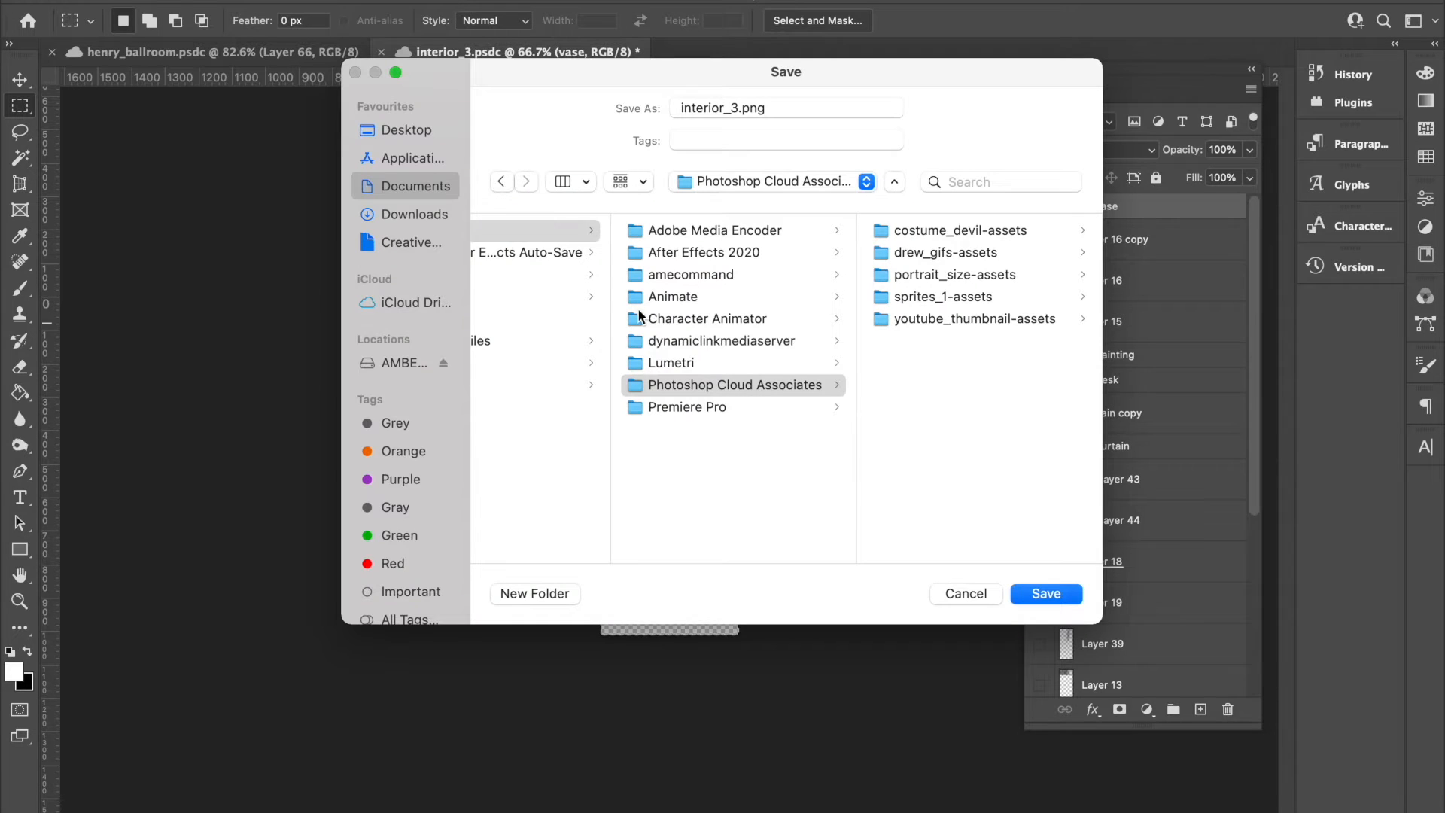
left_click(432, 137)
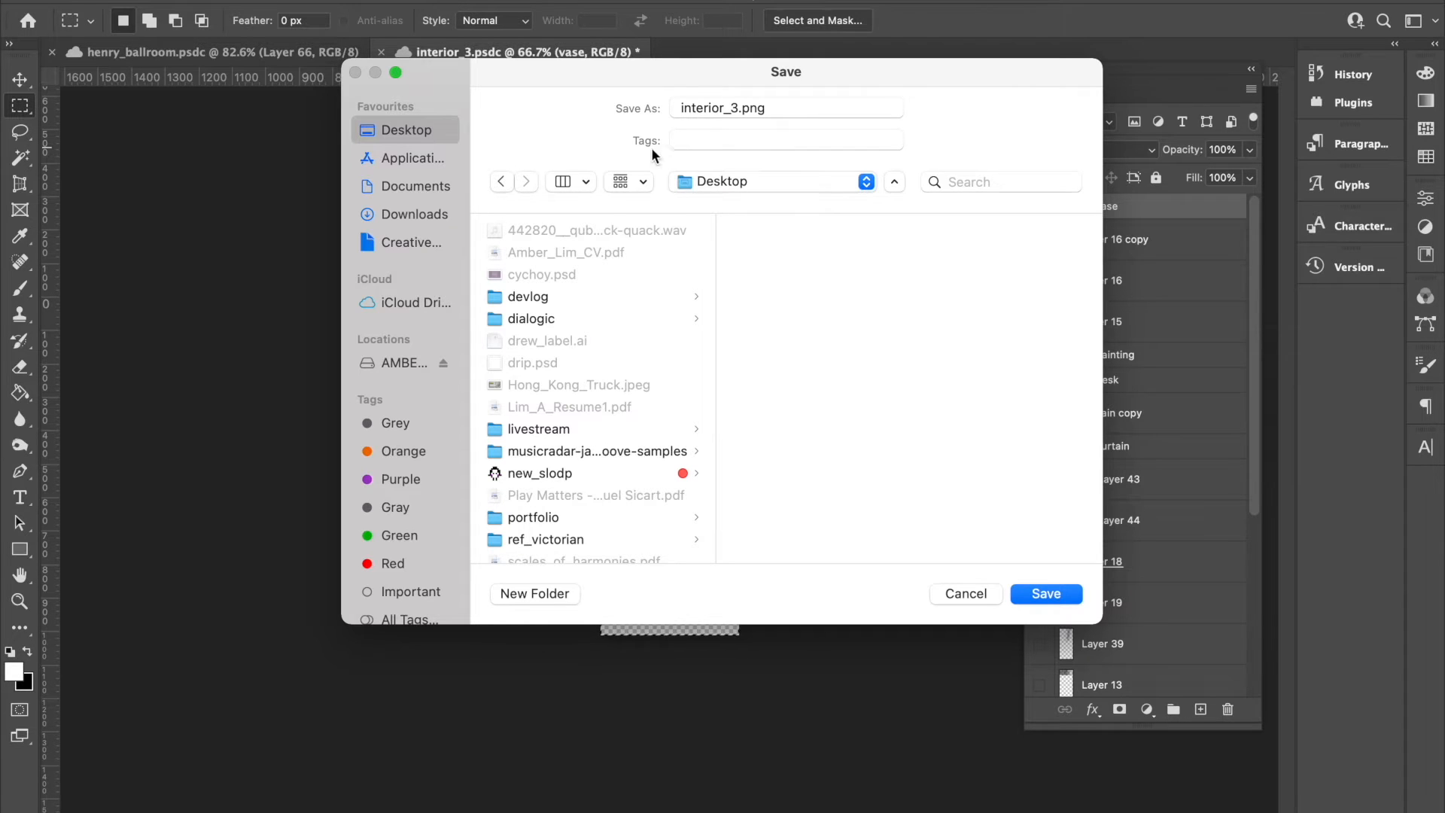
double_click(702, 110)
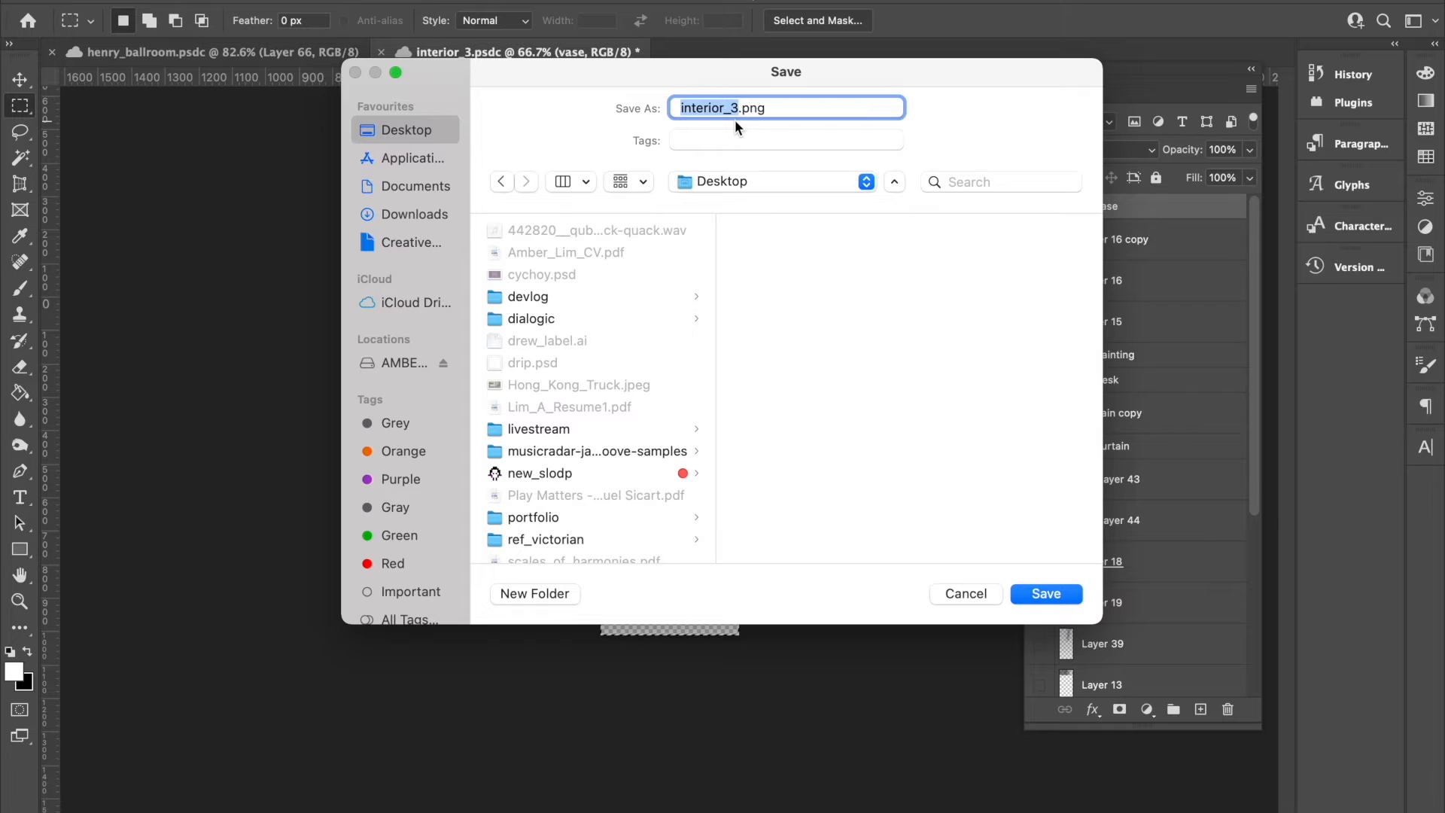
scroll(649, 340, "down", 3)
type("v")
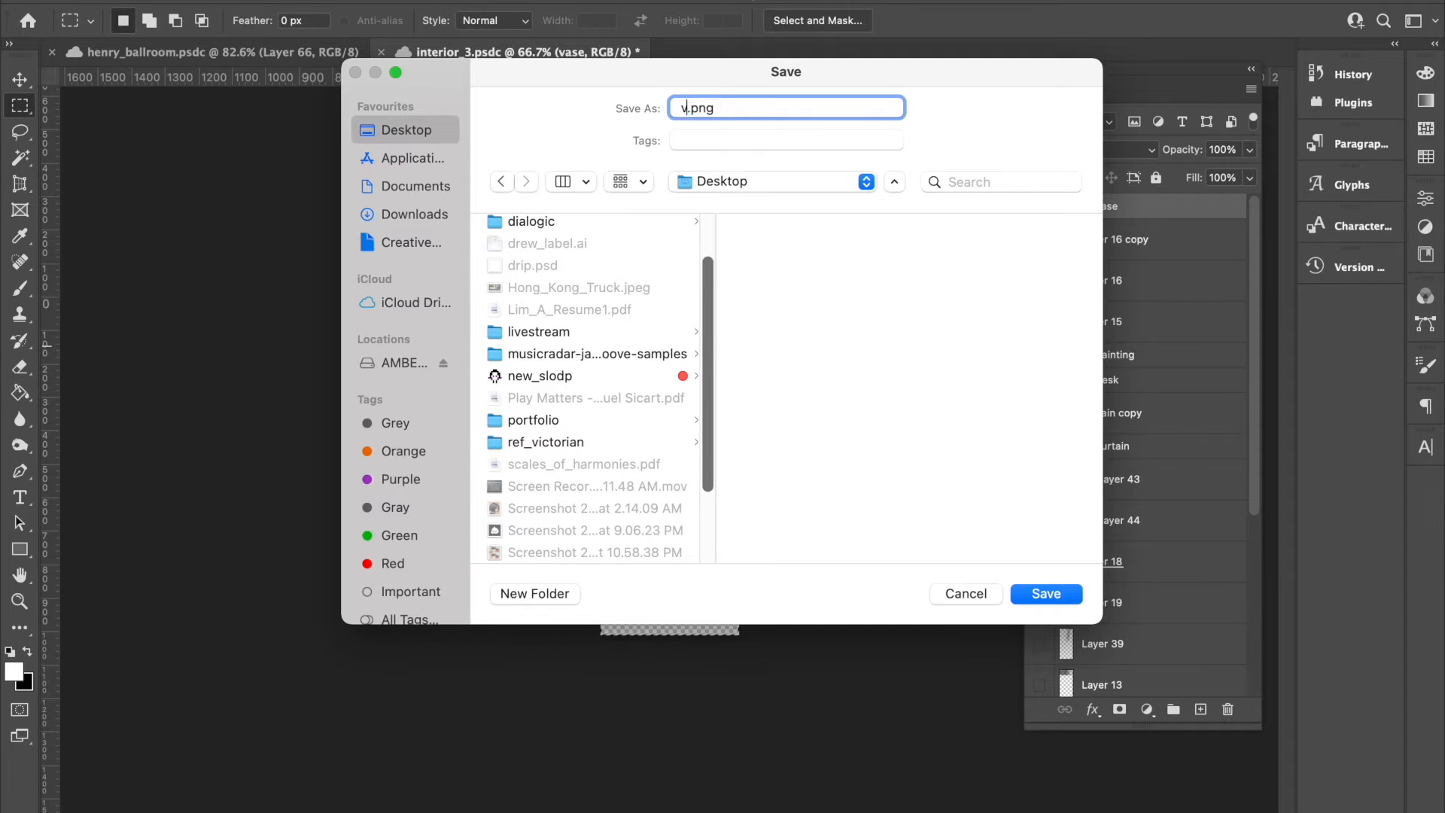
type("ase")
key("Return")
Undo the crop, restore the other room layers' visibility and hide the vase group
left_click(1042, 208)
left_click(1042, 208)
key("super+z")
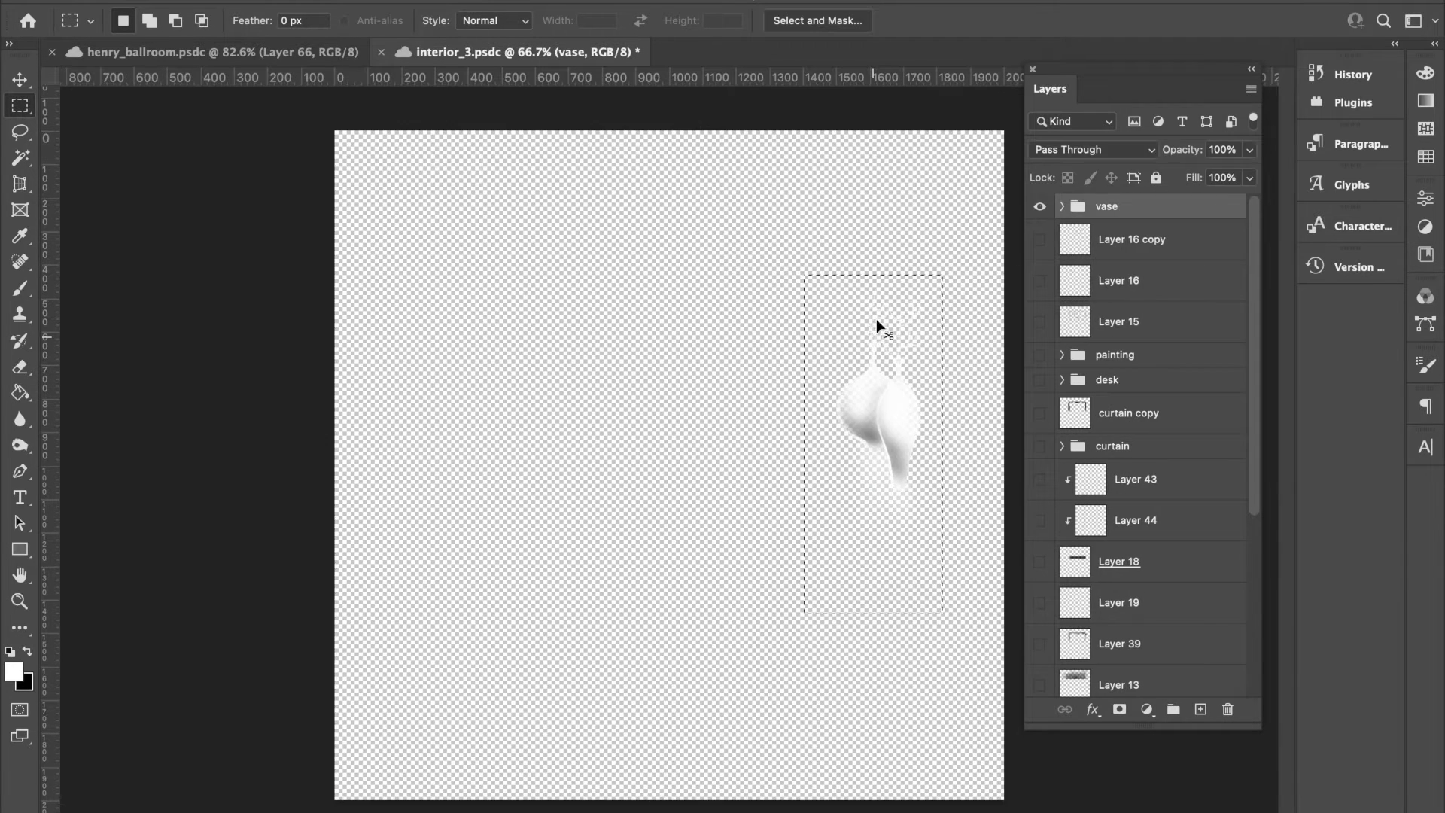
key("super+z")
left_click(1041, 206)
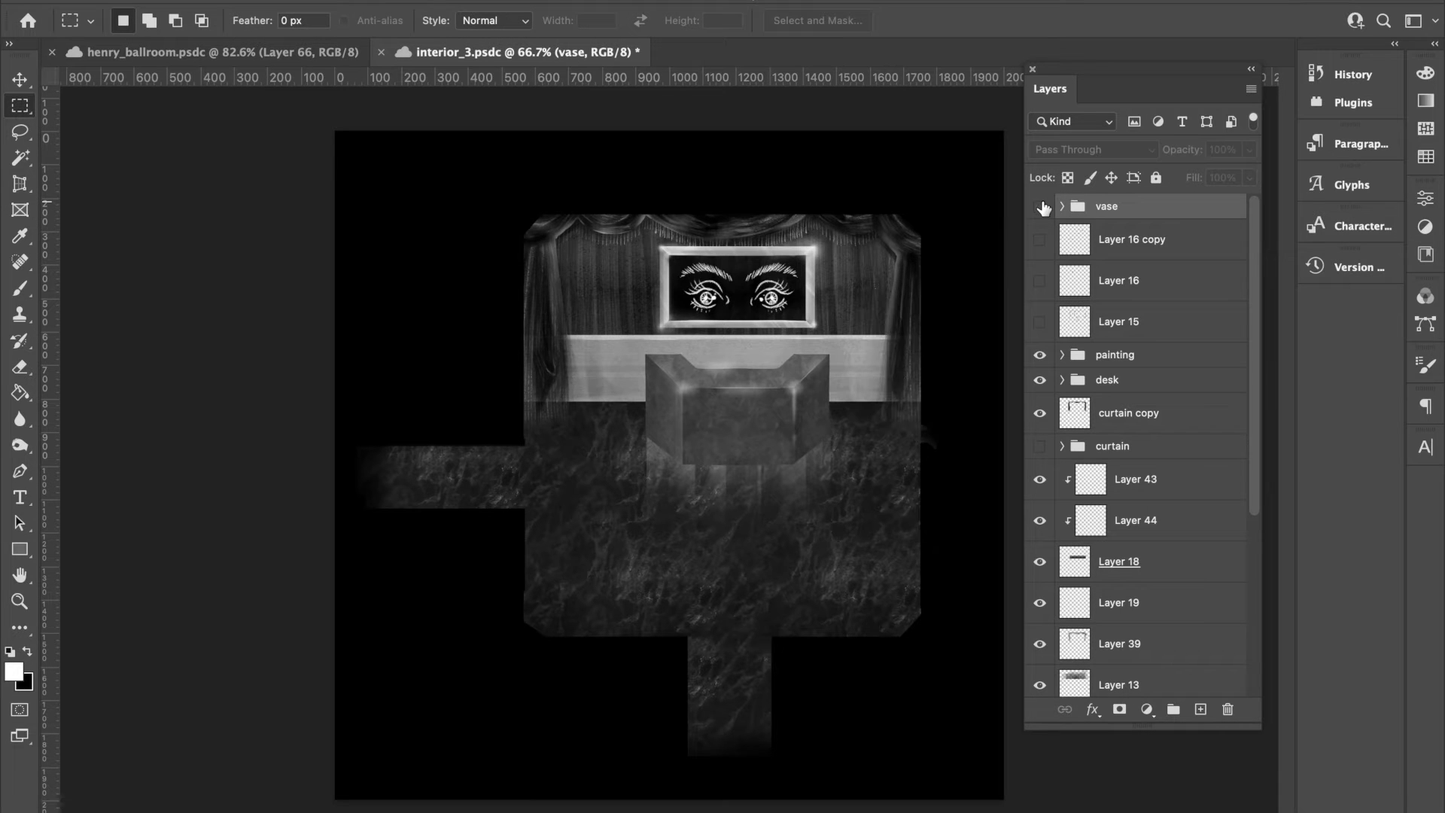
Examine Layer 16 copy and the painting group by toggling their visibility, and expand the painting group
left_click(1042, 241)
left_click(1042, 240)
left_click(1040, 356)
left_click(1040, 356)
left_click(1062, 354)
left_click(1061, 354)
left_click(1062, 355)
Compare the darkson and eyes versions of the painting by alternating the visibility of those two layers
left_click(1040, 429)
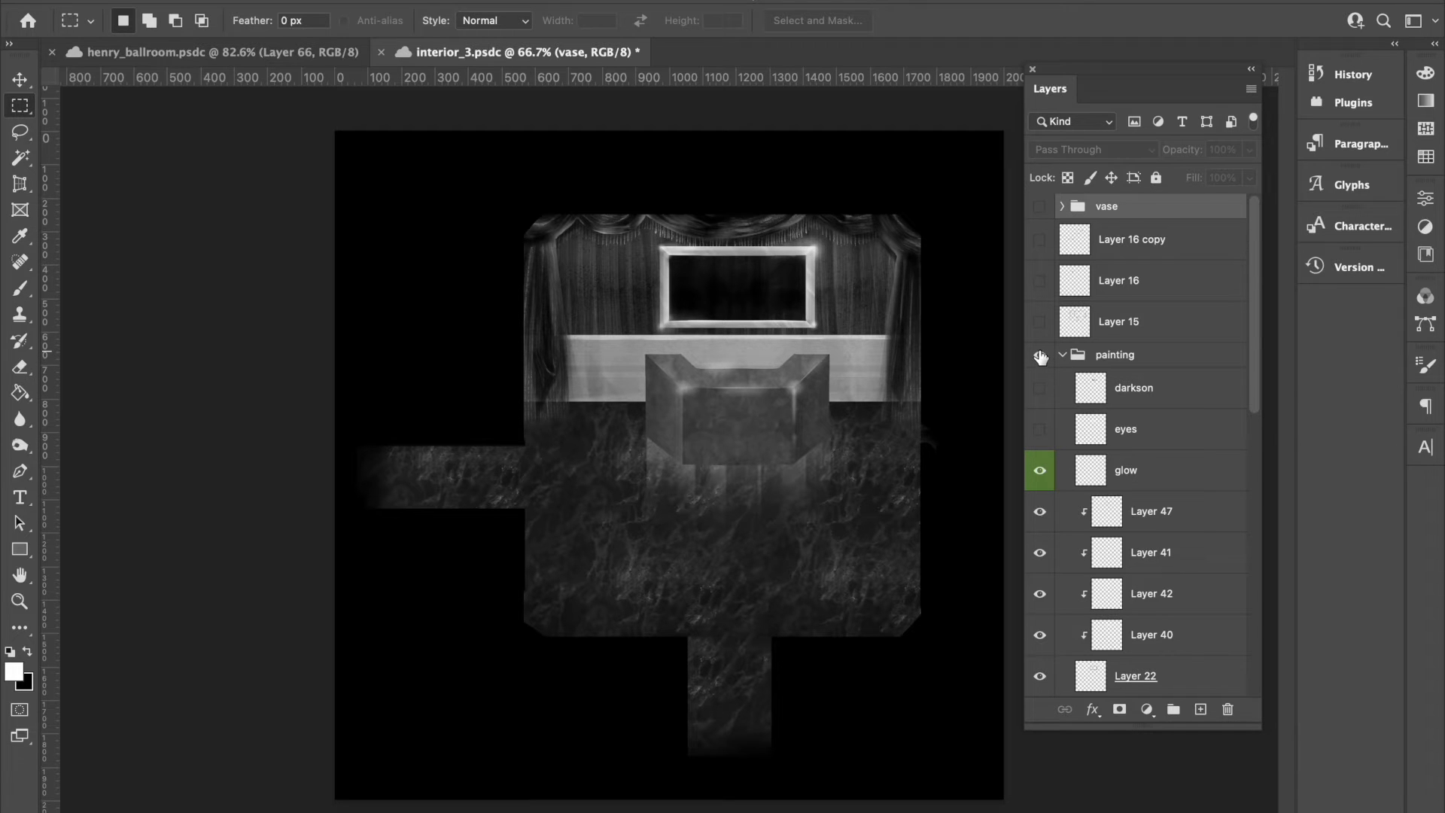
left_click(1039, 388)
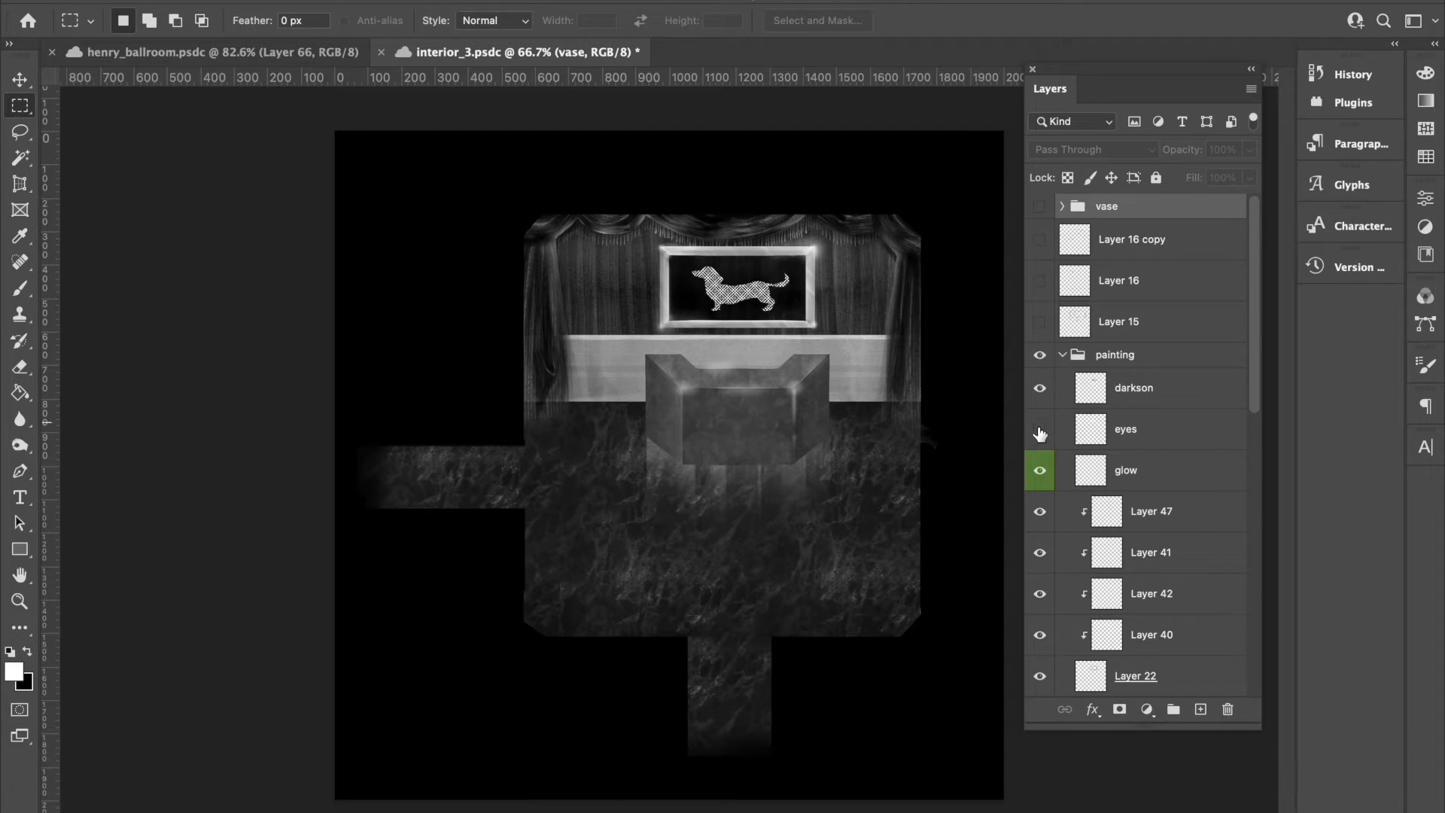
left_click(1039, 389)
left_click(1040, 429)
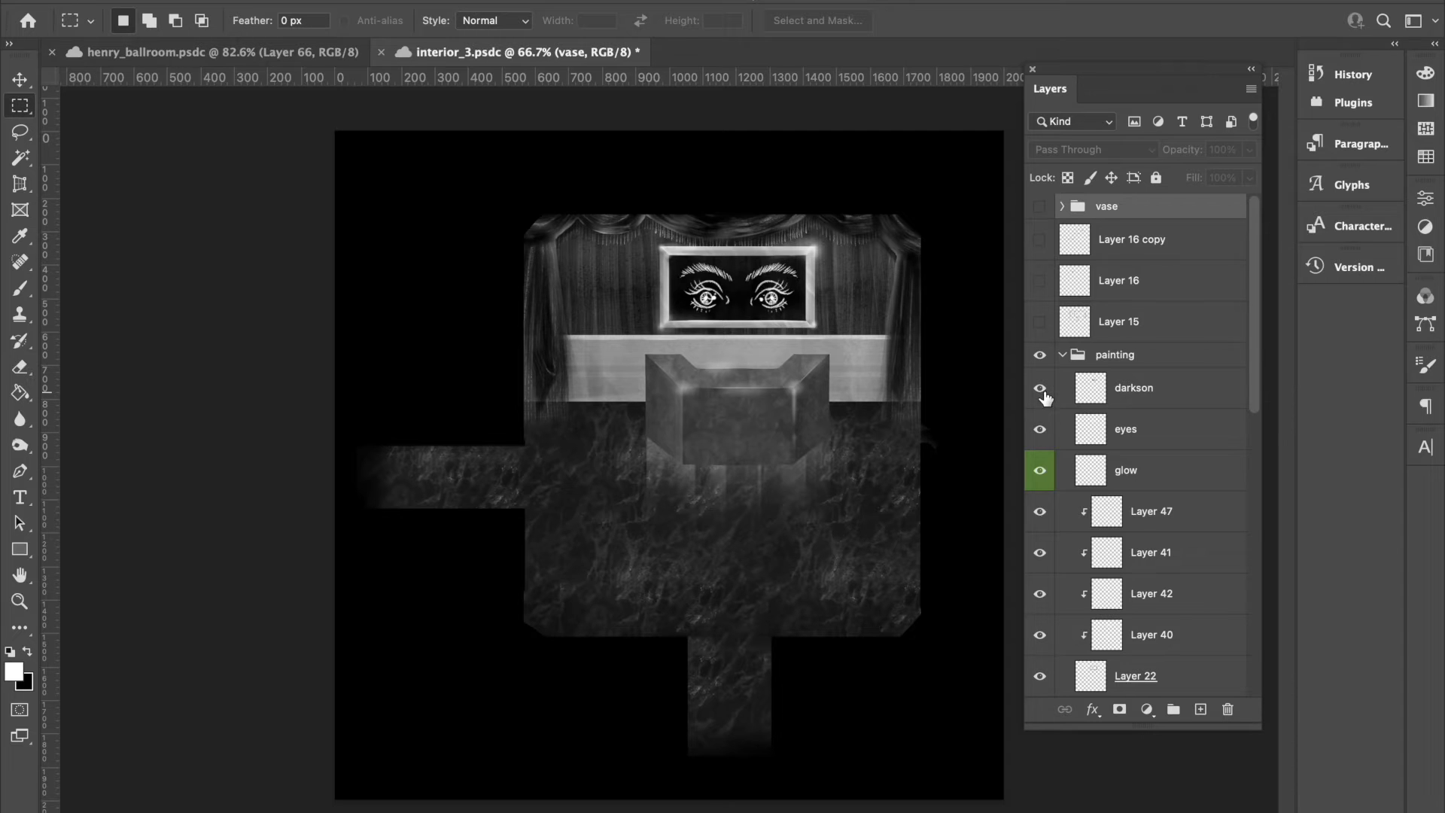
left_click(1040, 429)
left_click(1039, 388)
left_click(1040, 429)
left_click(1039, 388)
left_click(1040, 429)
left_click(1039, 389)
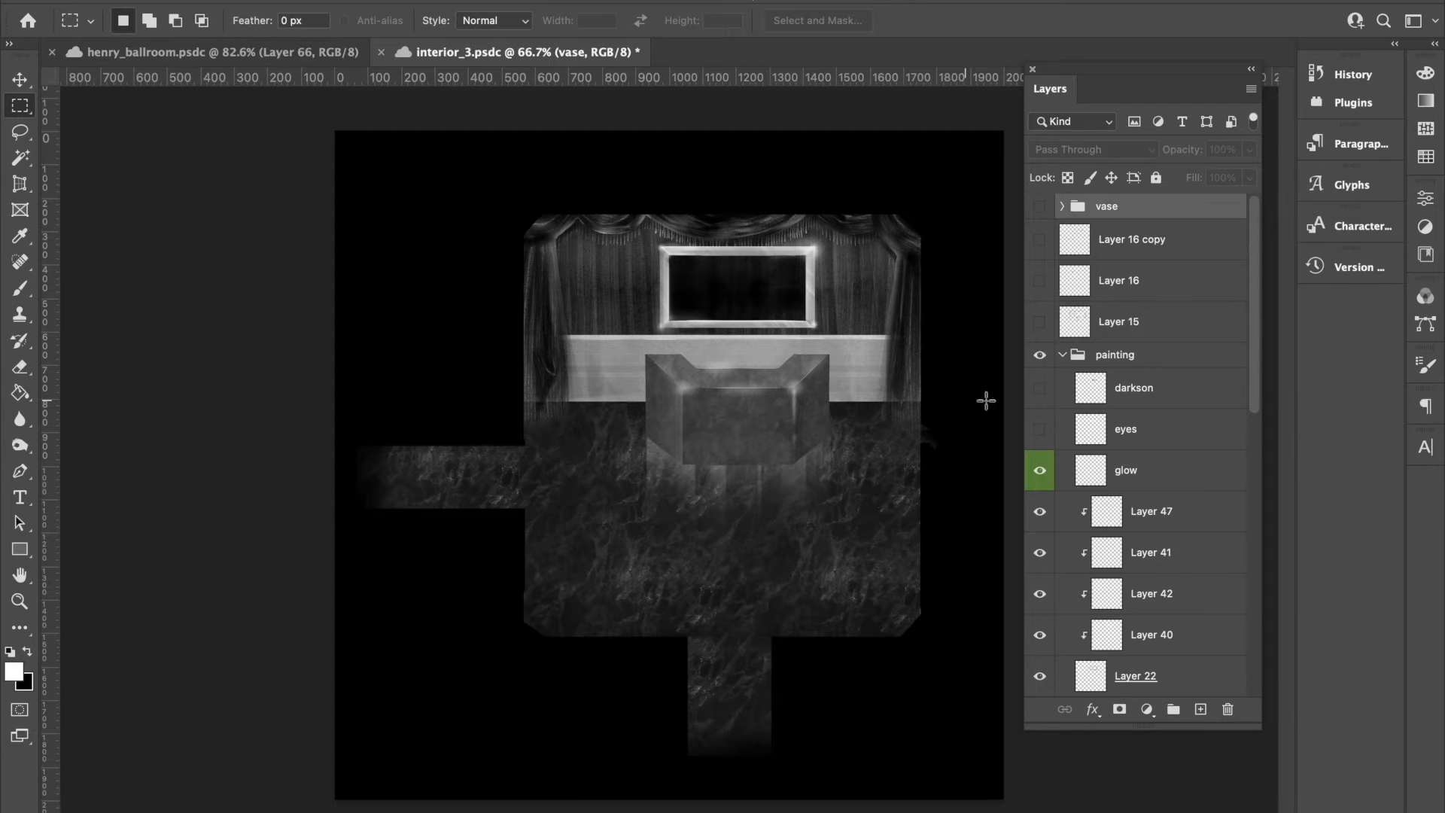
left_click(1040, 429)
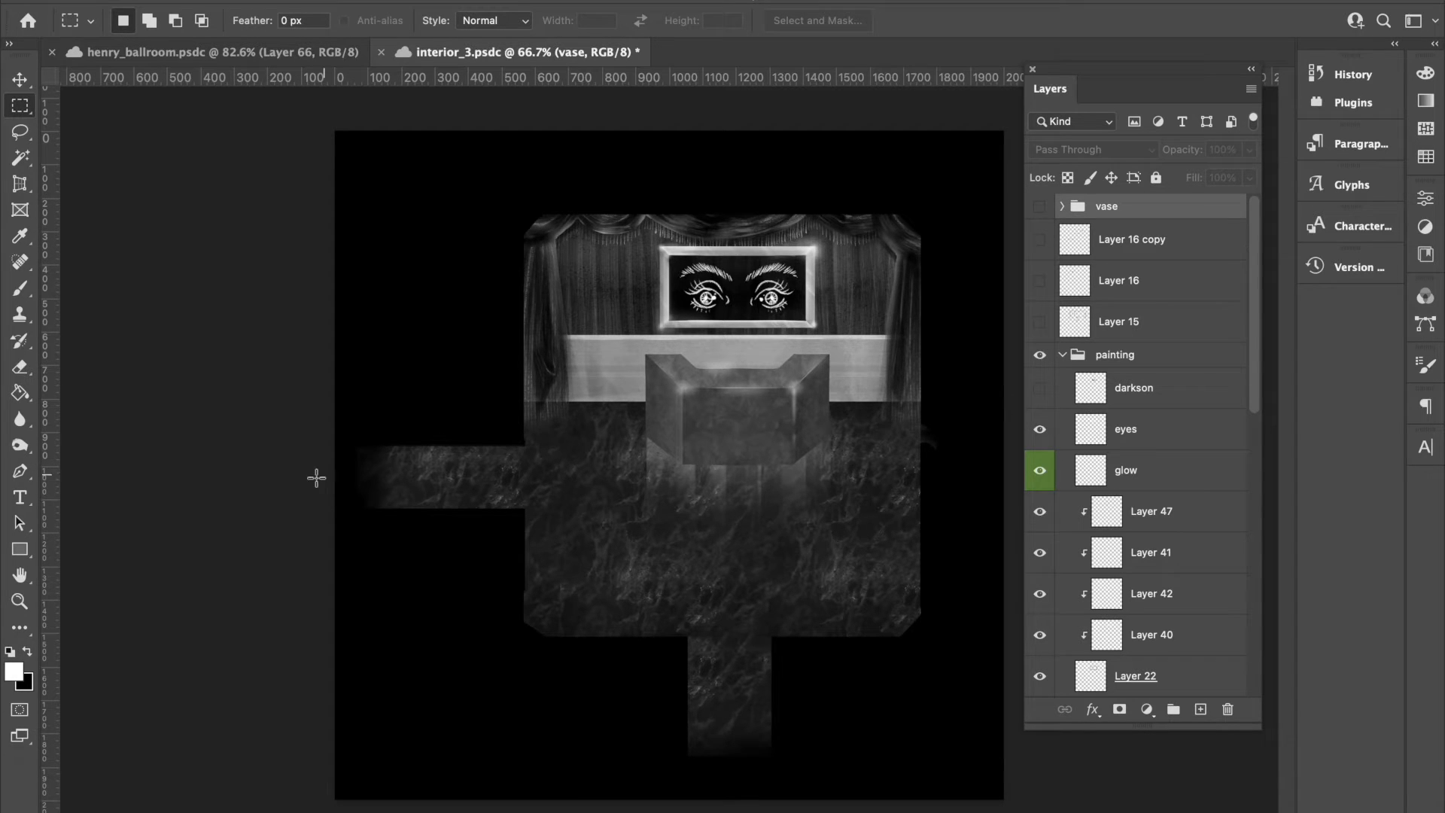
left_click(1039, 389)
left_click(1039, 429)
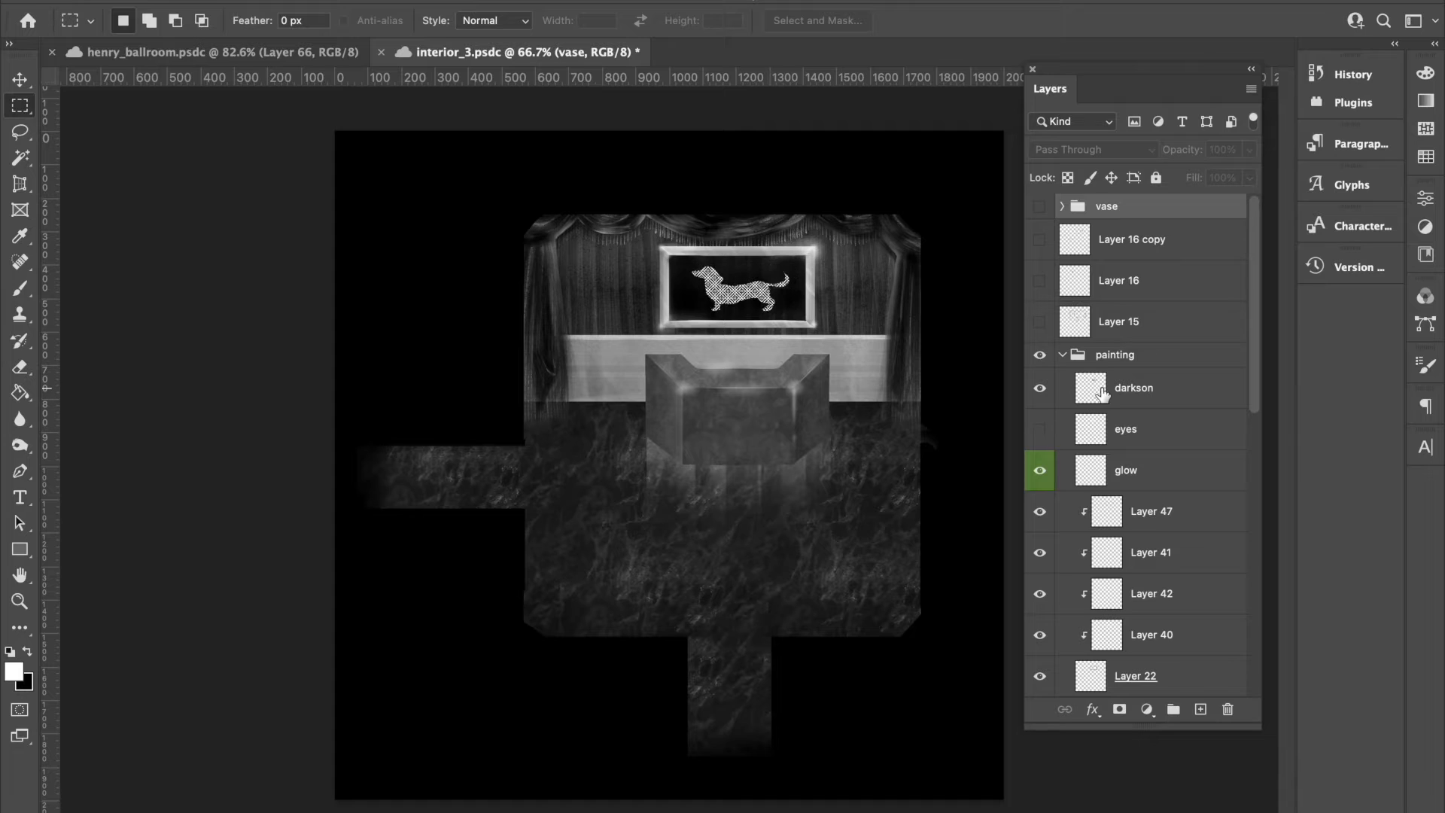
left_click(1132, 388)
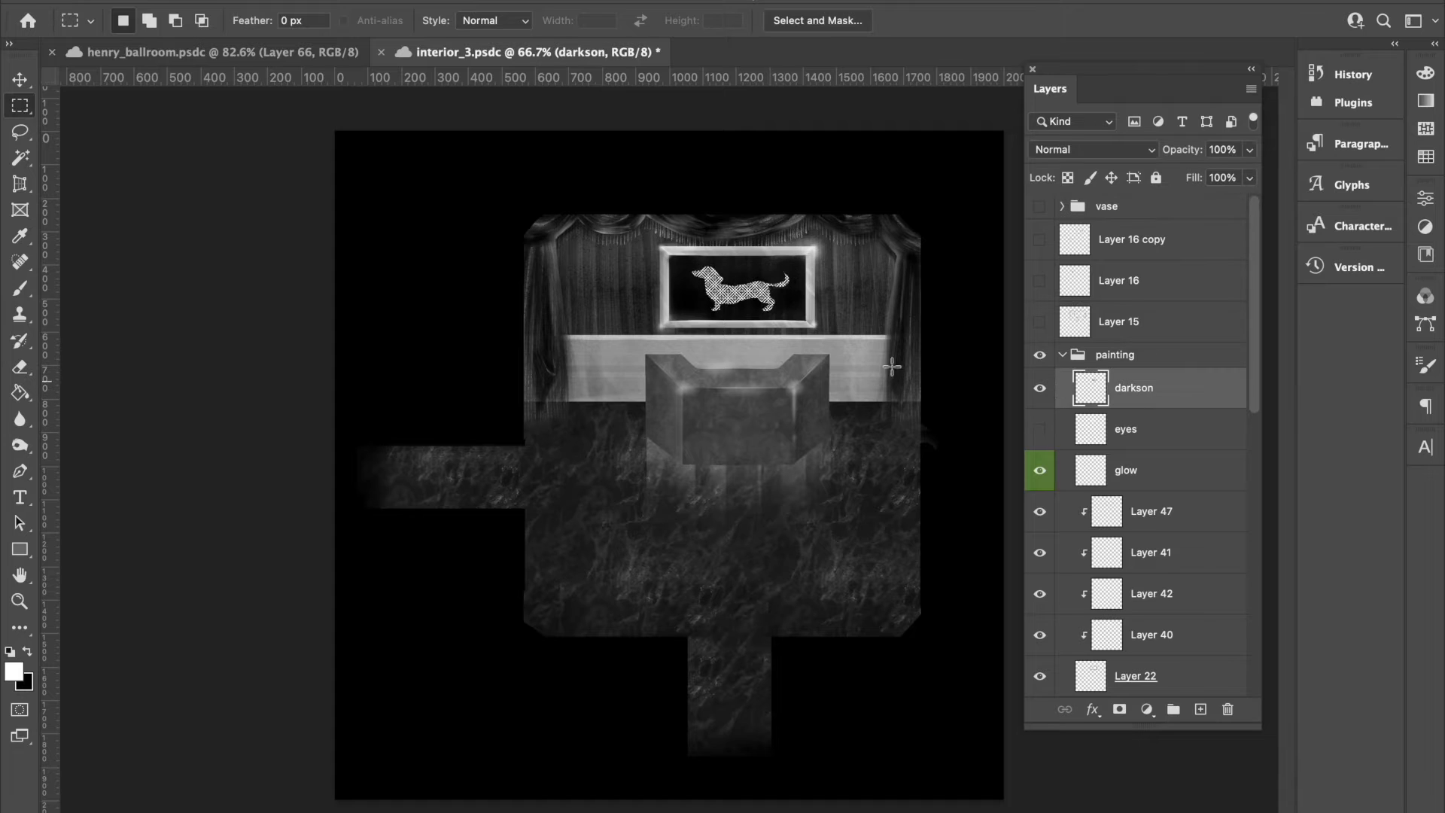
Hide both the darkson and eyes layers so only the empty painting frame is shown
left_click(1039, 388)
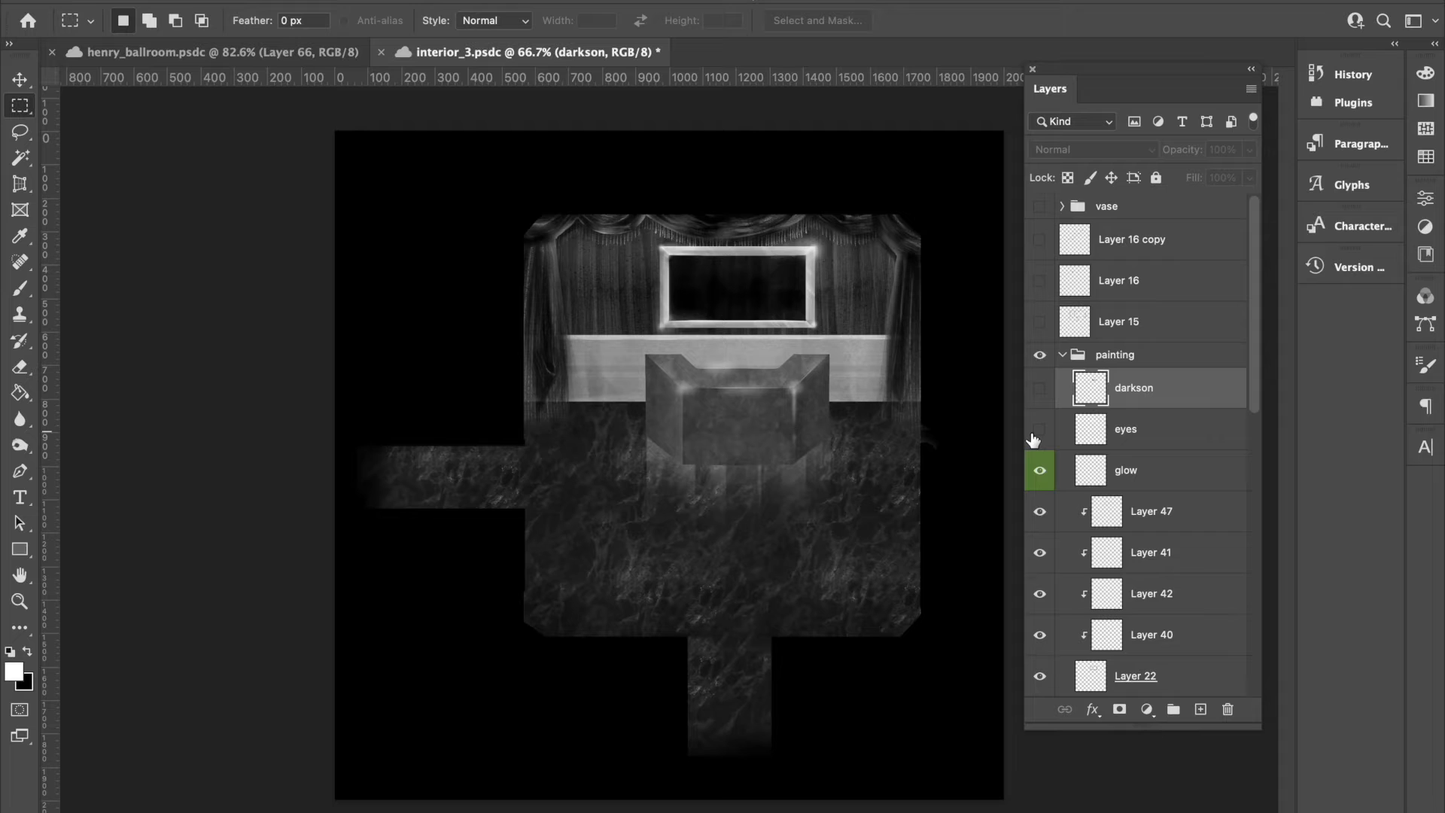
left_click(1037, 435)
left_click(1036, 435)
Isolate the painting group and crop the canvas to a marquee selection about 780 by 640 px around the frame
left_click(1062, 355)
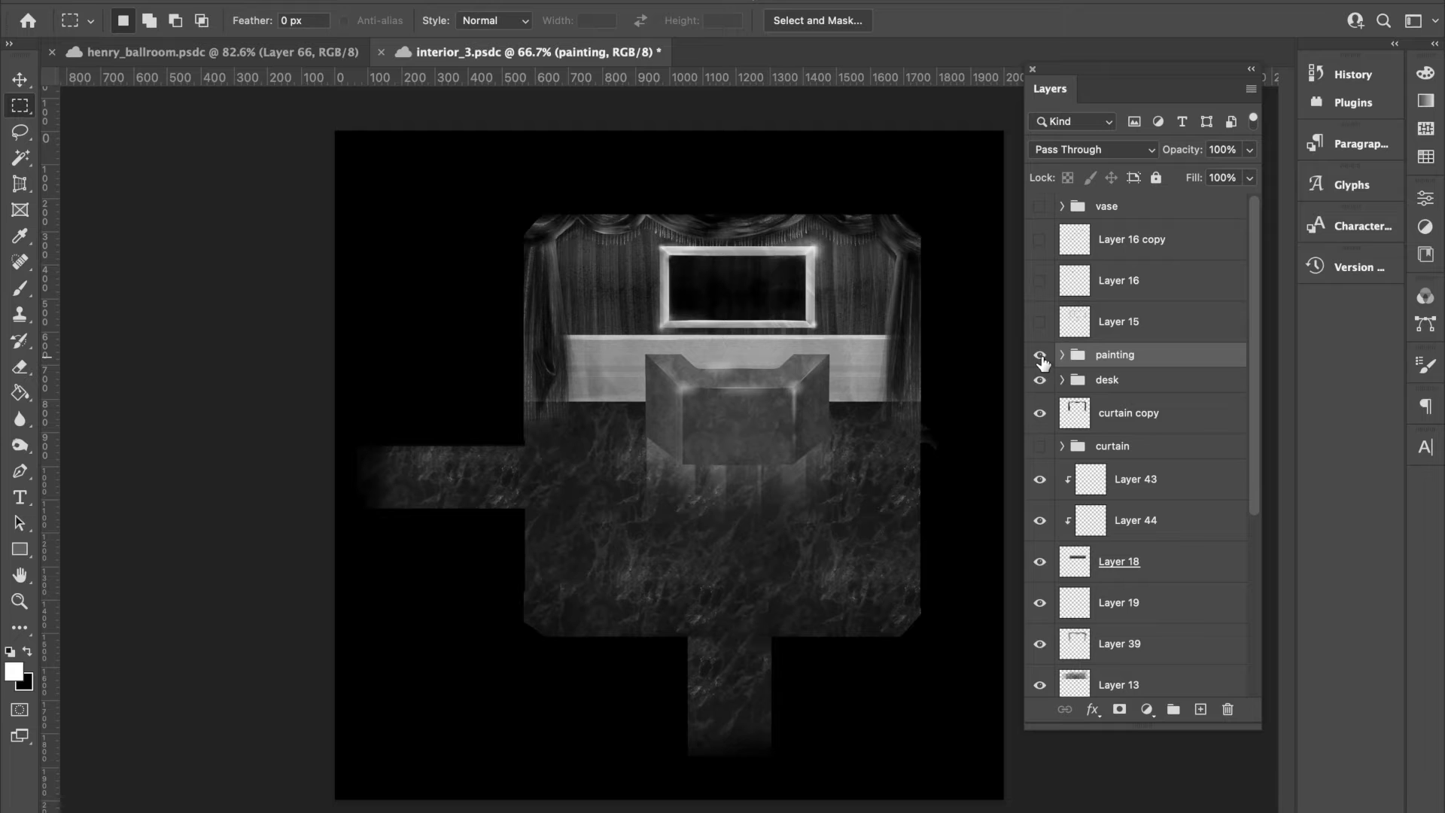
left_click(1040, 356, "alt")
left_click_drag(602, 198, 863, 411)
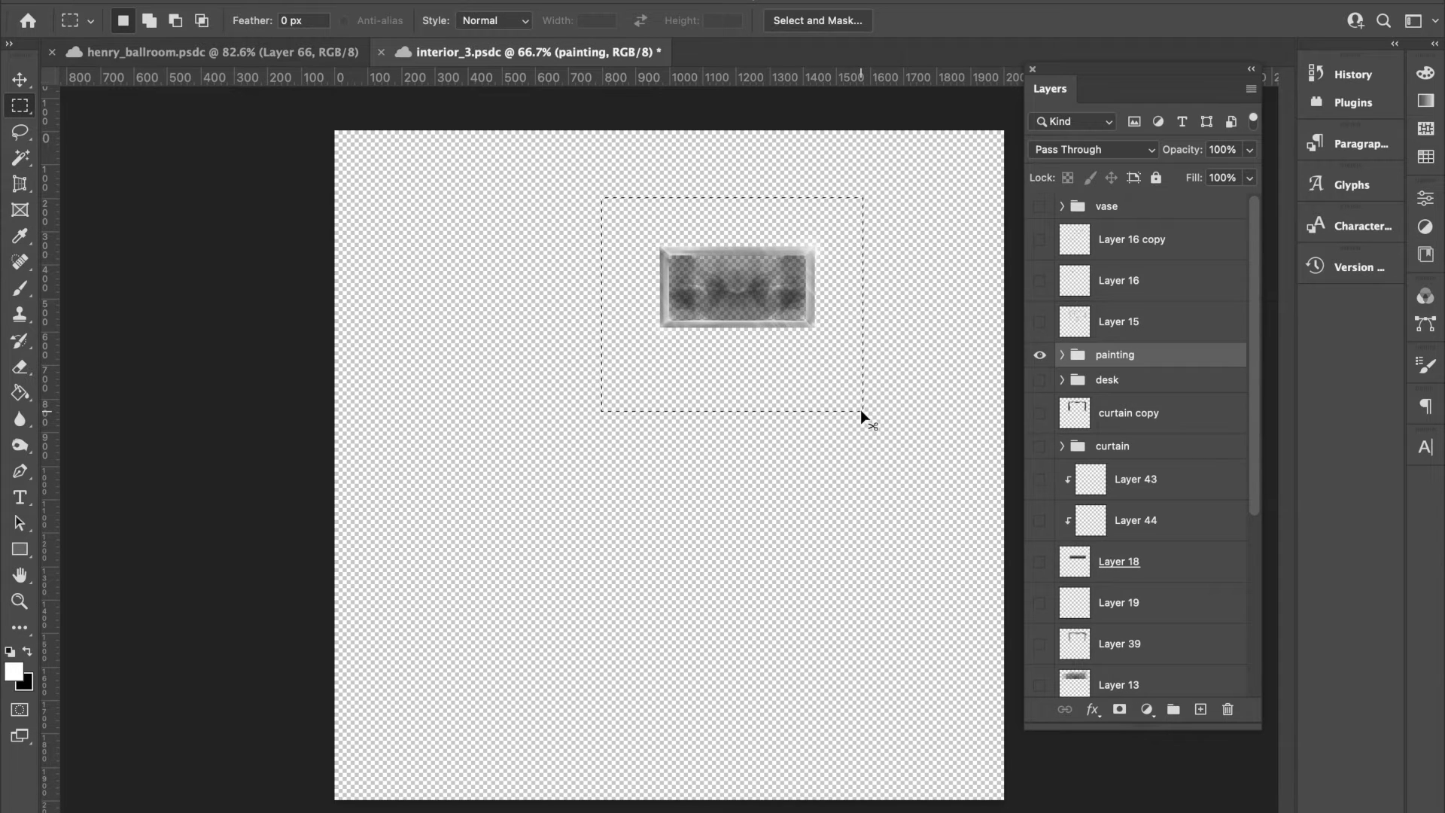
key("super+shift+c")
Export the cropped painting frame to the Desktop as painting.png
key("super+shift+apostrophe")
left_click(408, 131)
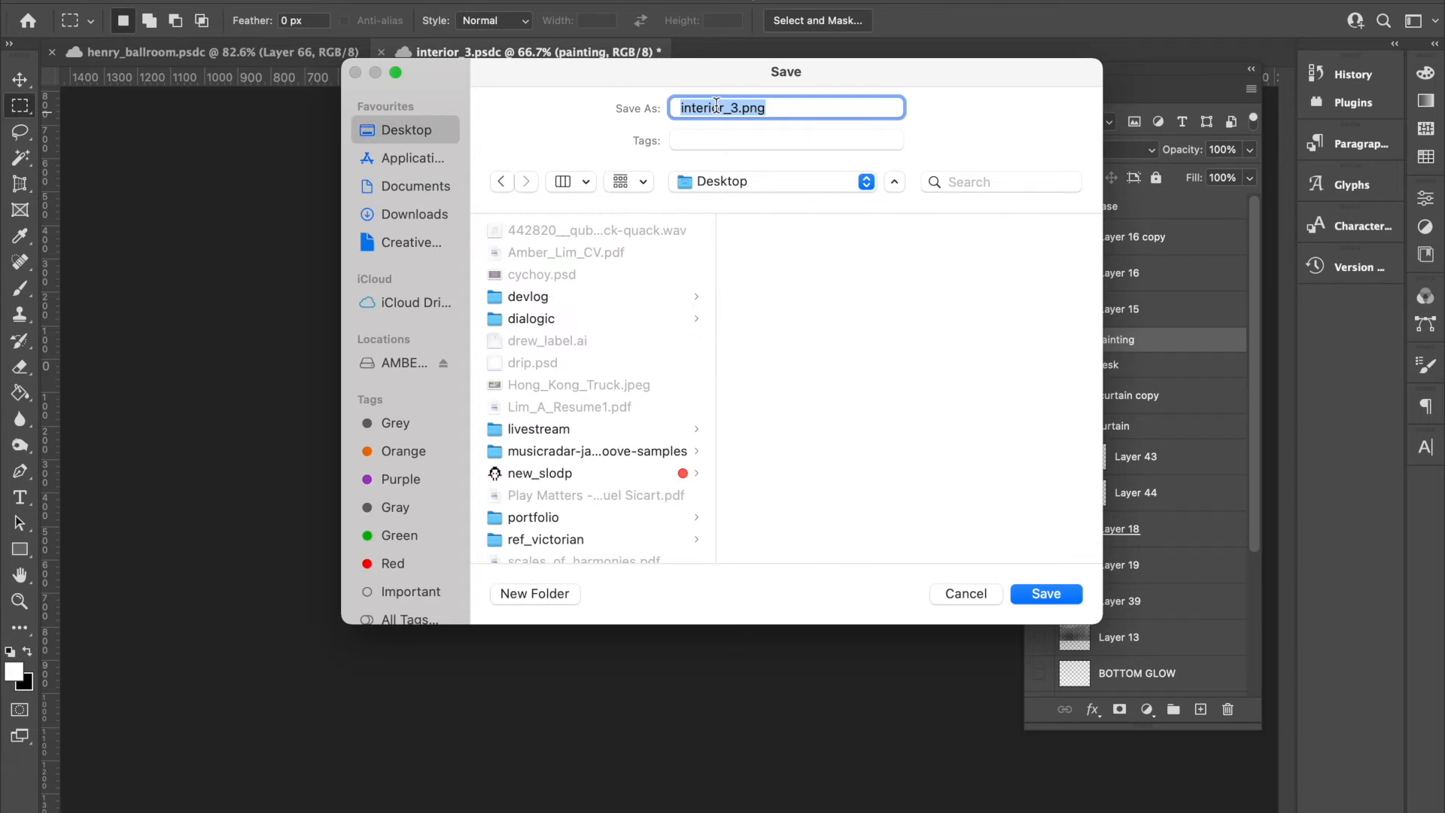
type("painting")
key("Return")
Undo the painting crop, clear the selection, restore the other layers and hide the painting group
key("super+z")
key("super+d")
left_click(1039, 357, "alt")
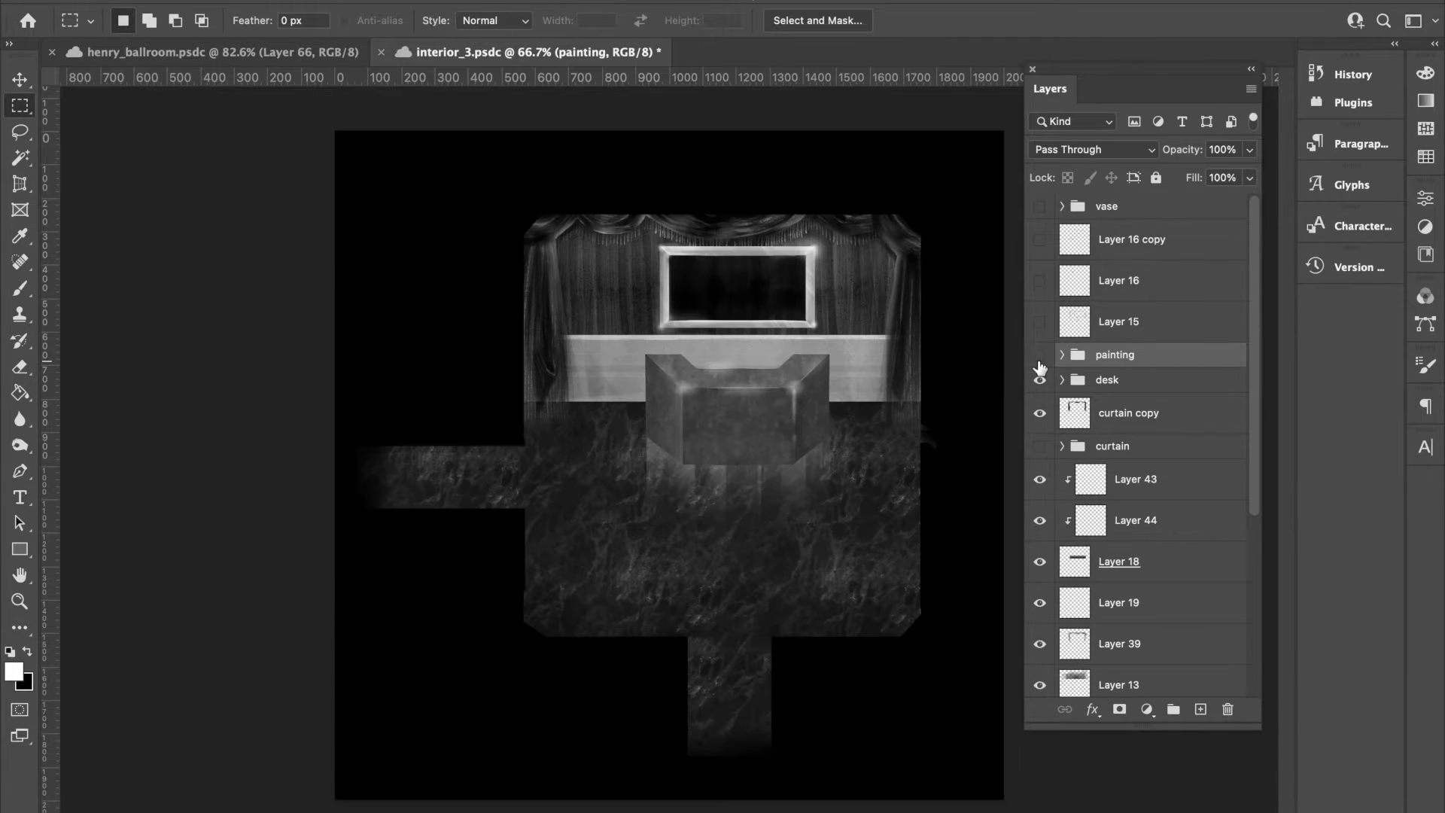
left_click(1039, 354)
Check which layers make up the desk and move the BOTTOM GLOW layer directly below the desk group
left_click(1061, 379)
left_click(1062, 379)
left_click(1042, 382)
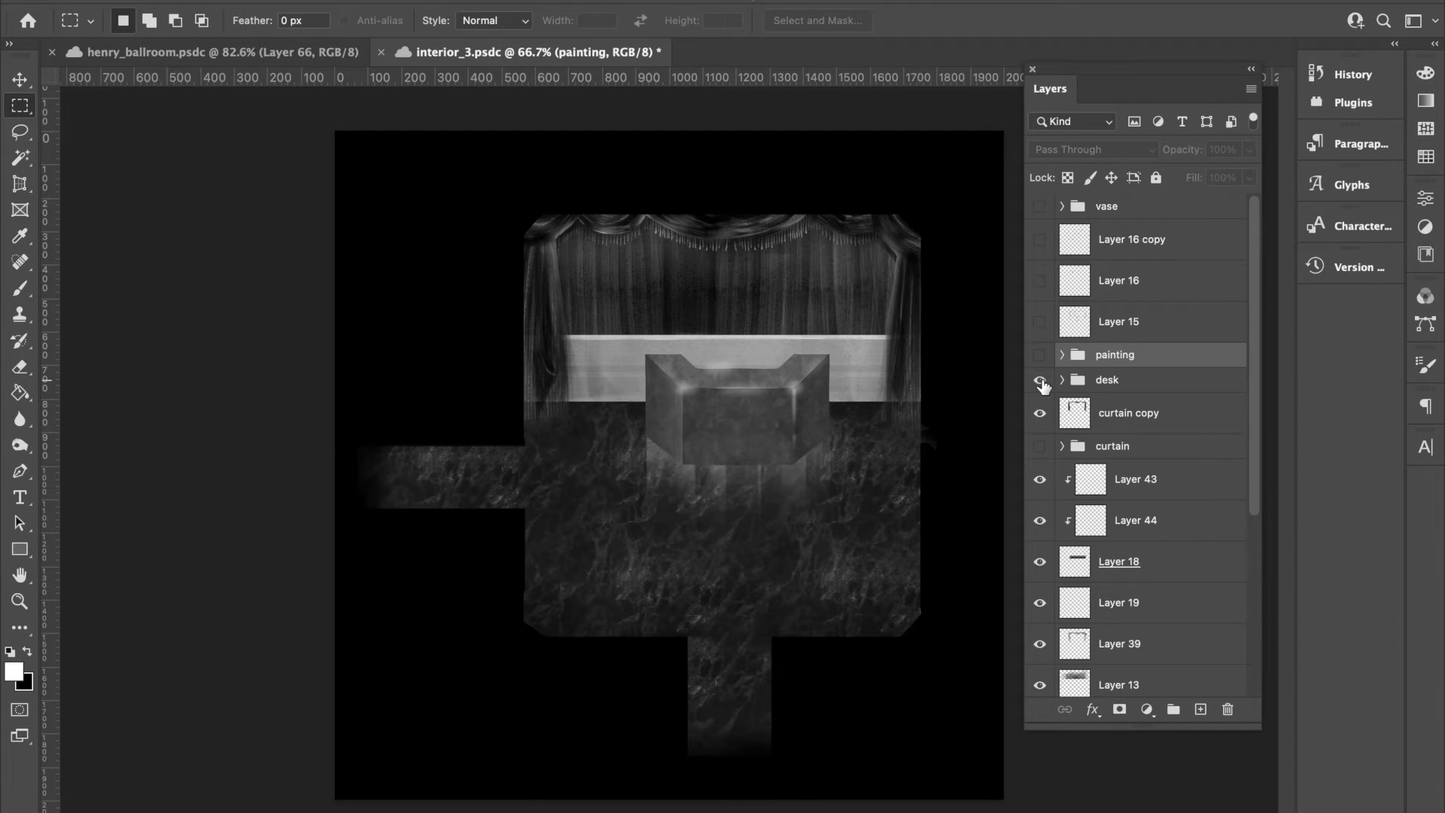
left_click(1042, 382)
left_click(1044, 380)
scroll(1051, 467, "down", 2)
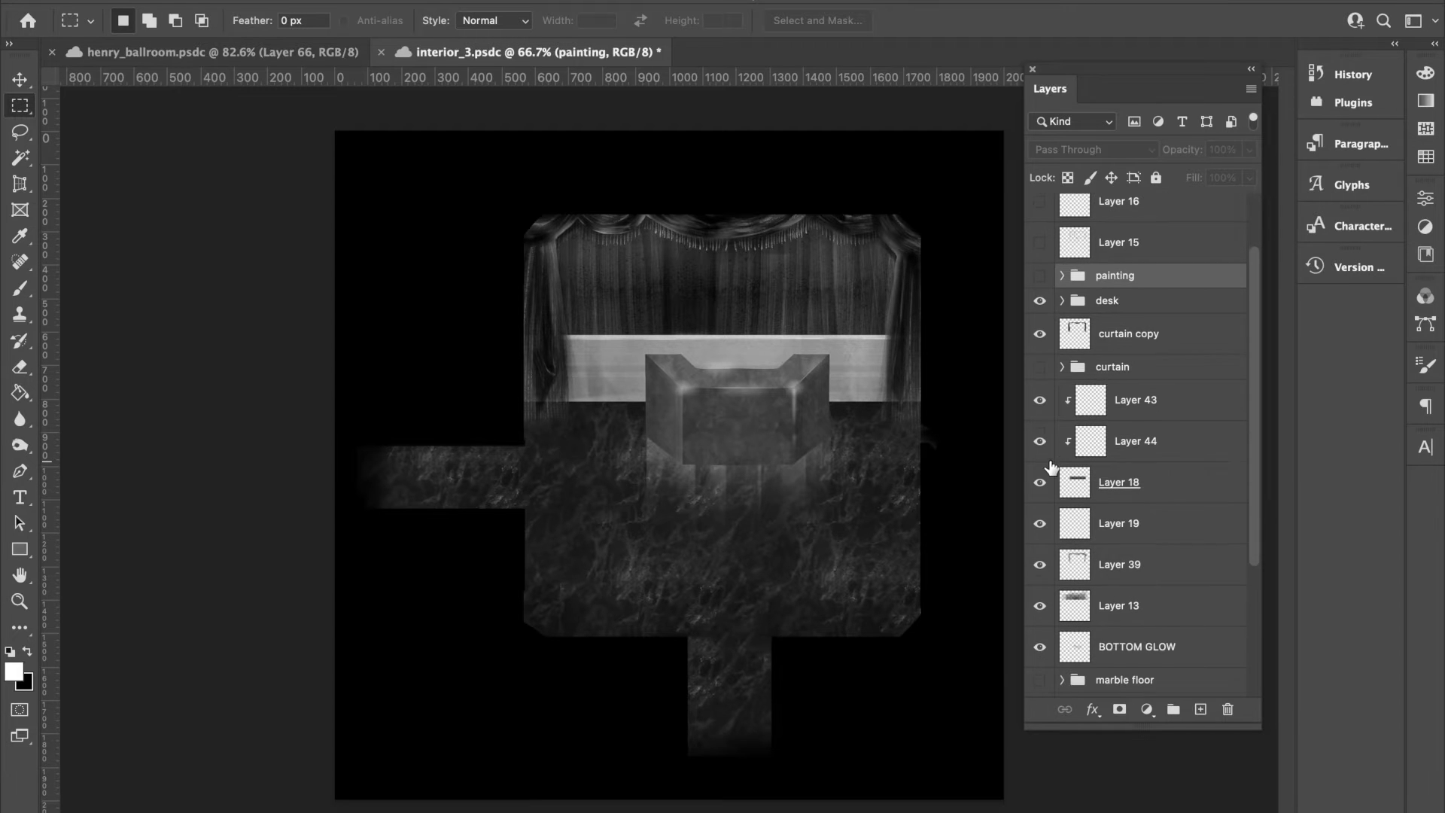
left_click(1039, 647)
left_click(1039, 647)
left_click_drag(1088, 651, 1099, 316)
Show only the desk group and BOTTOM GLOW, and marquee-select an area about 780 by 1000 px around them
left_click(1039, 301, "alt")
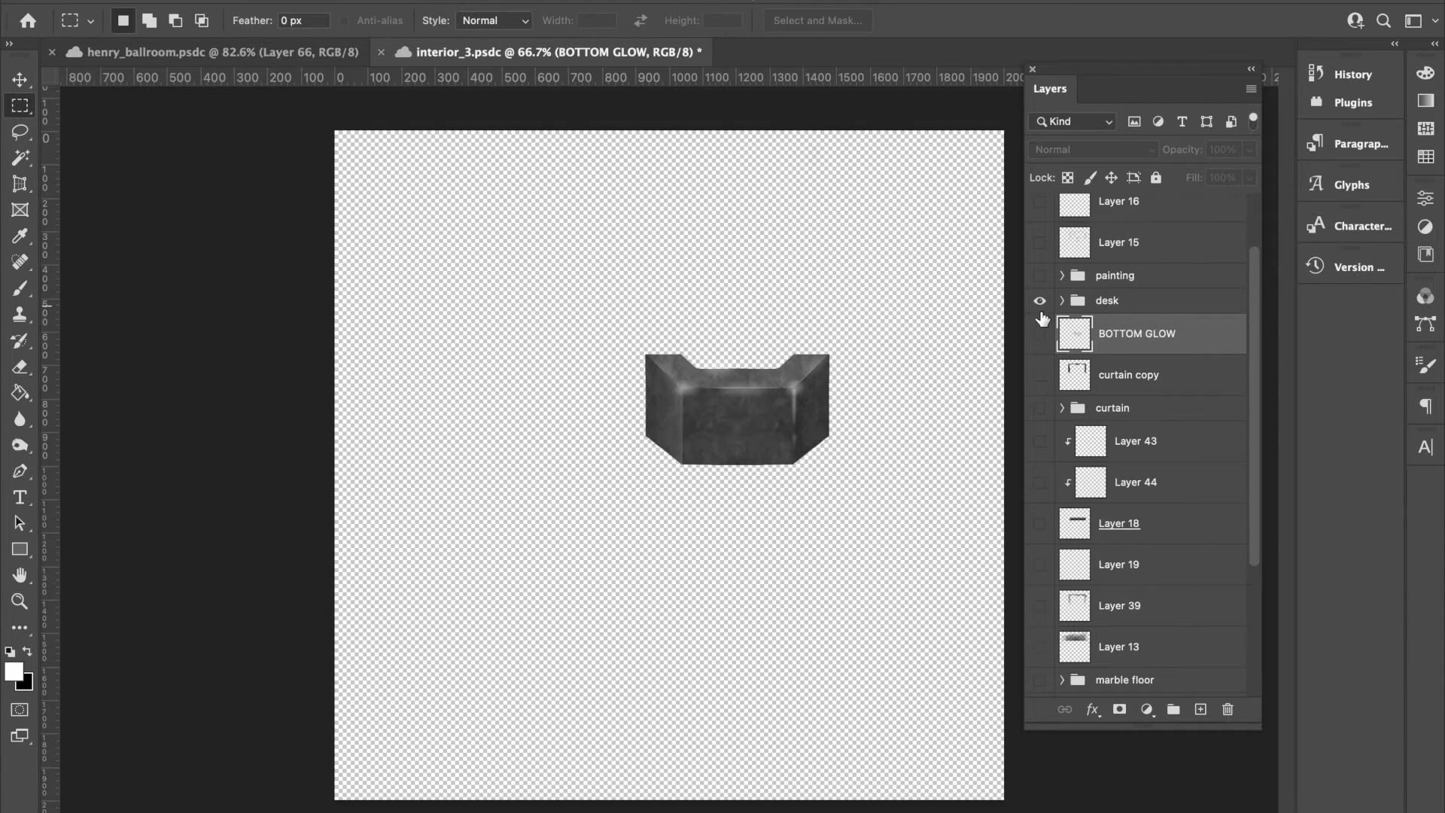
left_click(1041, 336)
left_click_drag(598, 302, 850, 611)
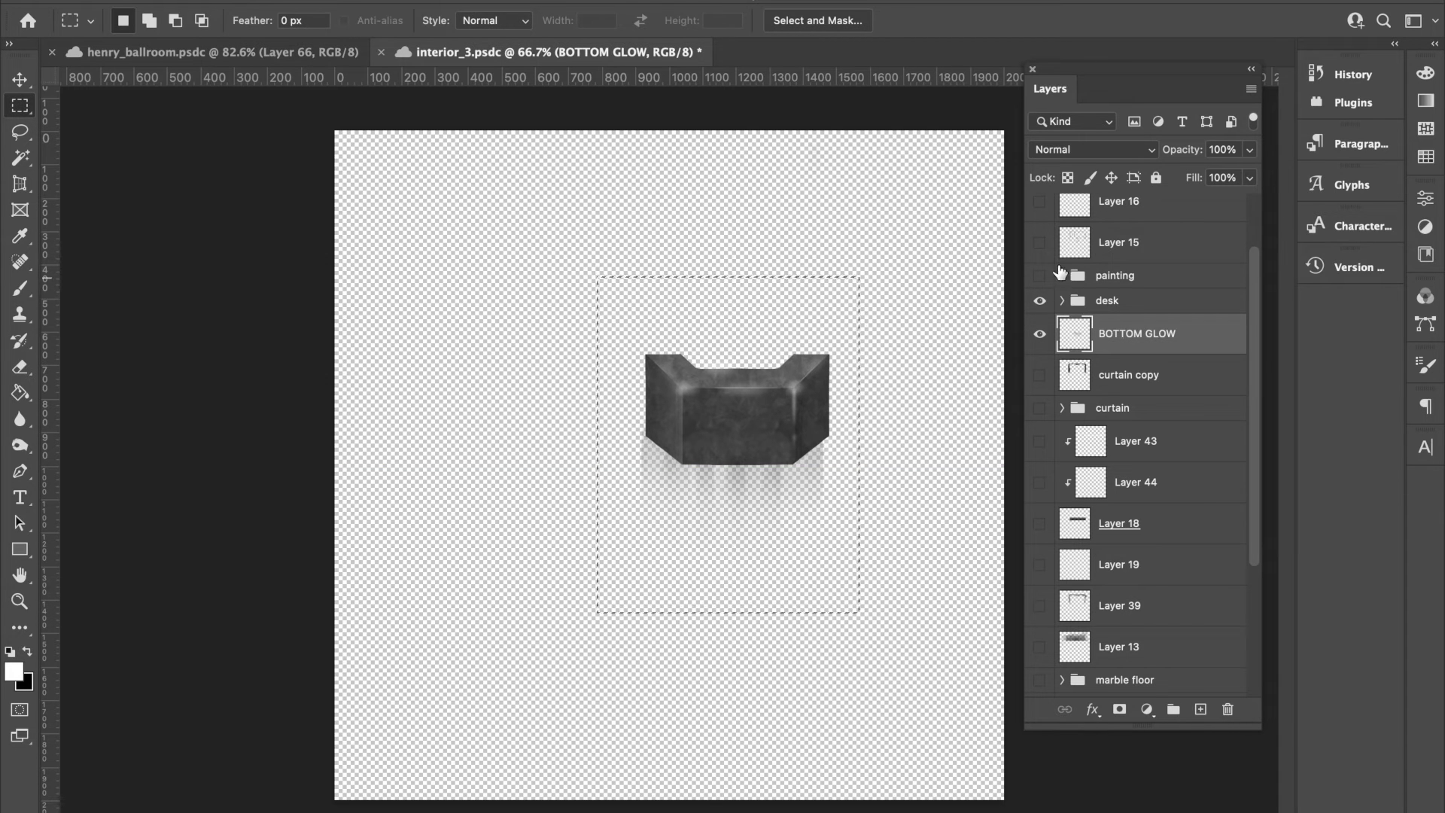
Hide the glow layer inside the desk group and crop the canvas to the selection
left_click(1062, 301)
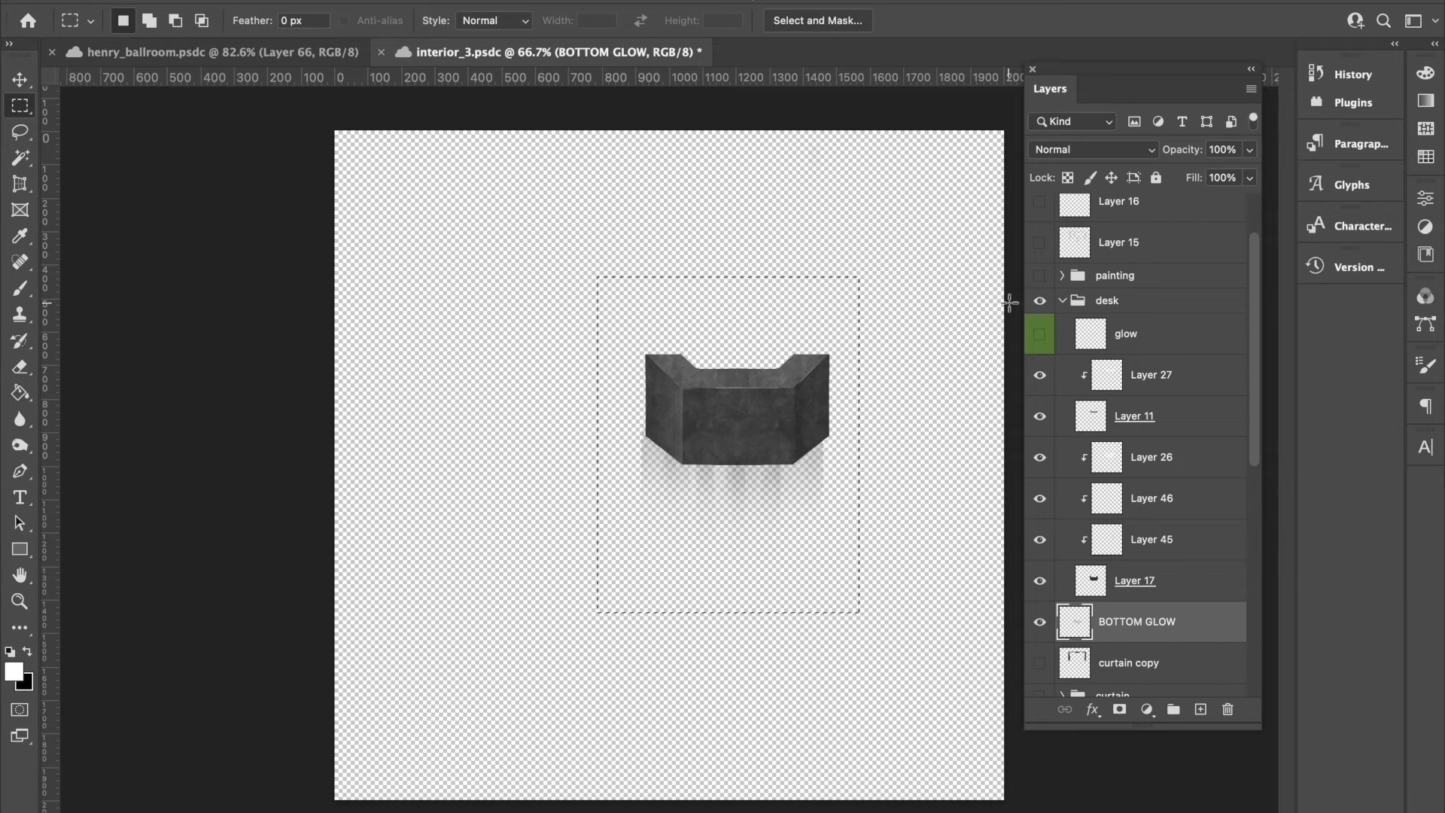
left_click(1104, 305)
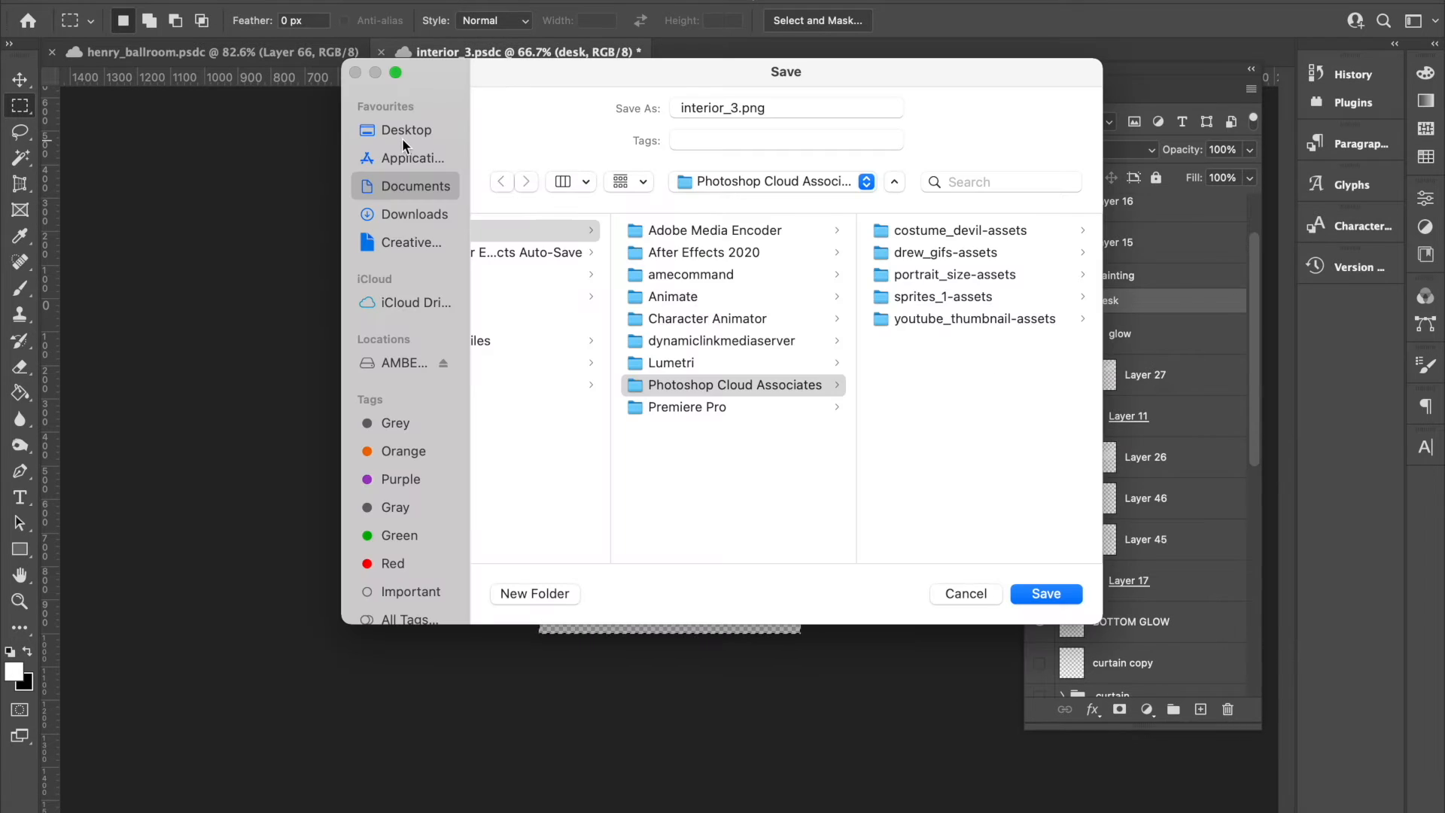
Export the cropped desk with its bottom glow to the Desktop as counter.png
left_click(402, 134)
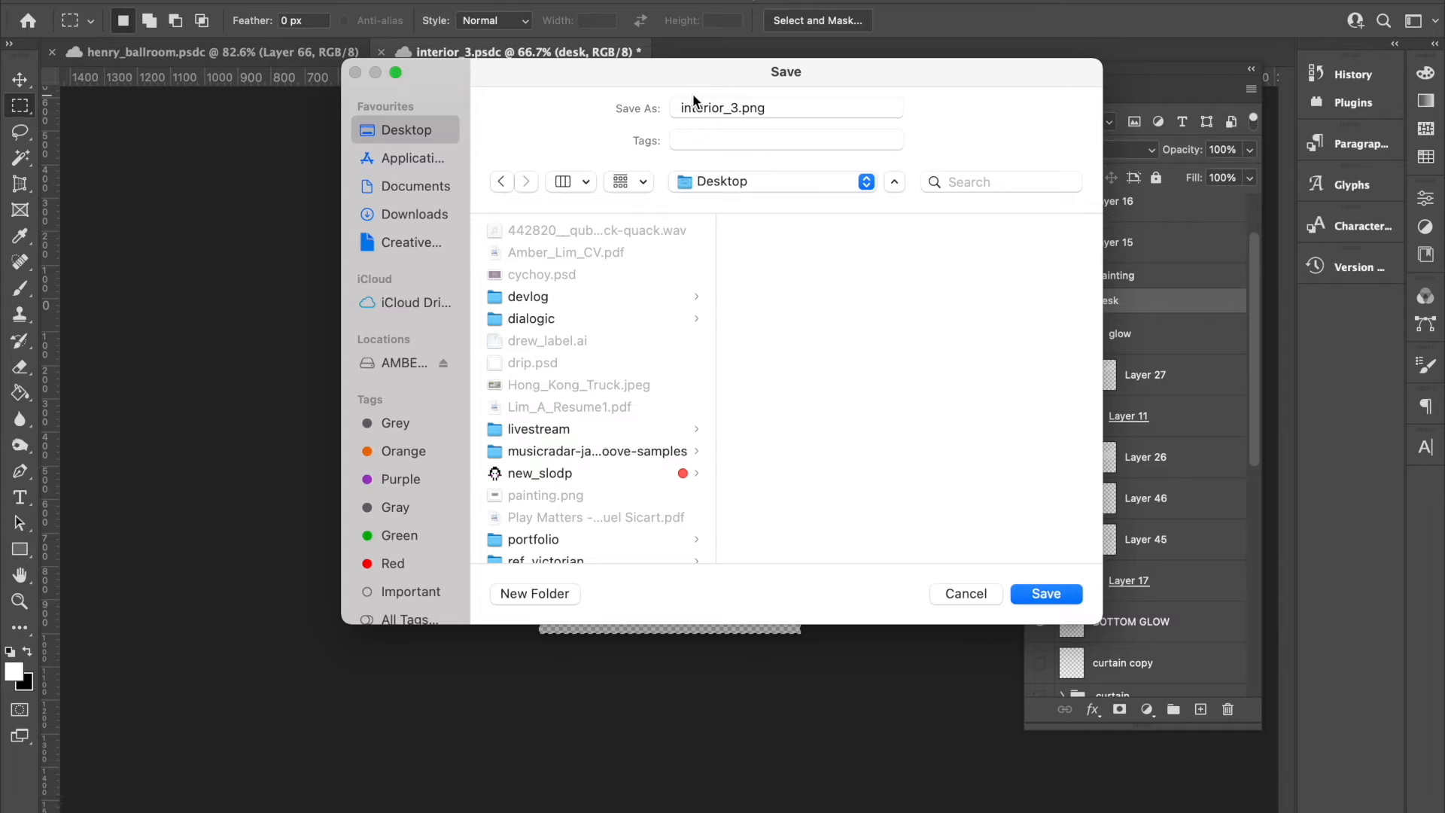
left_click(695, 102)
double_click(700, 109)
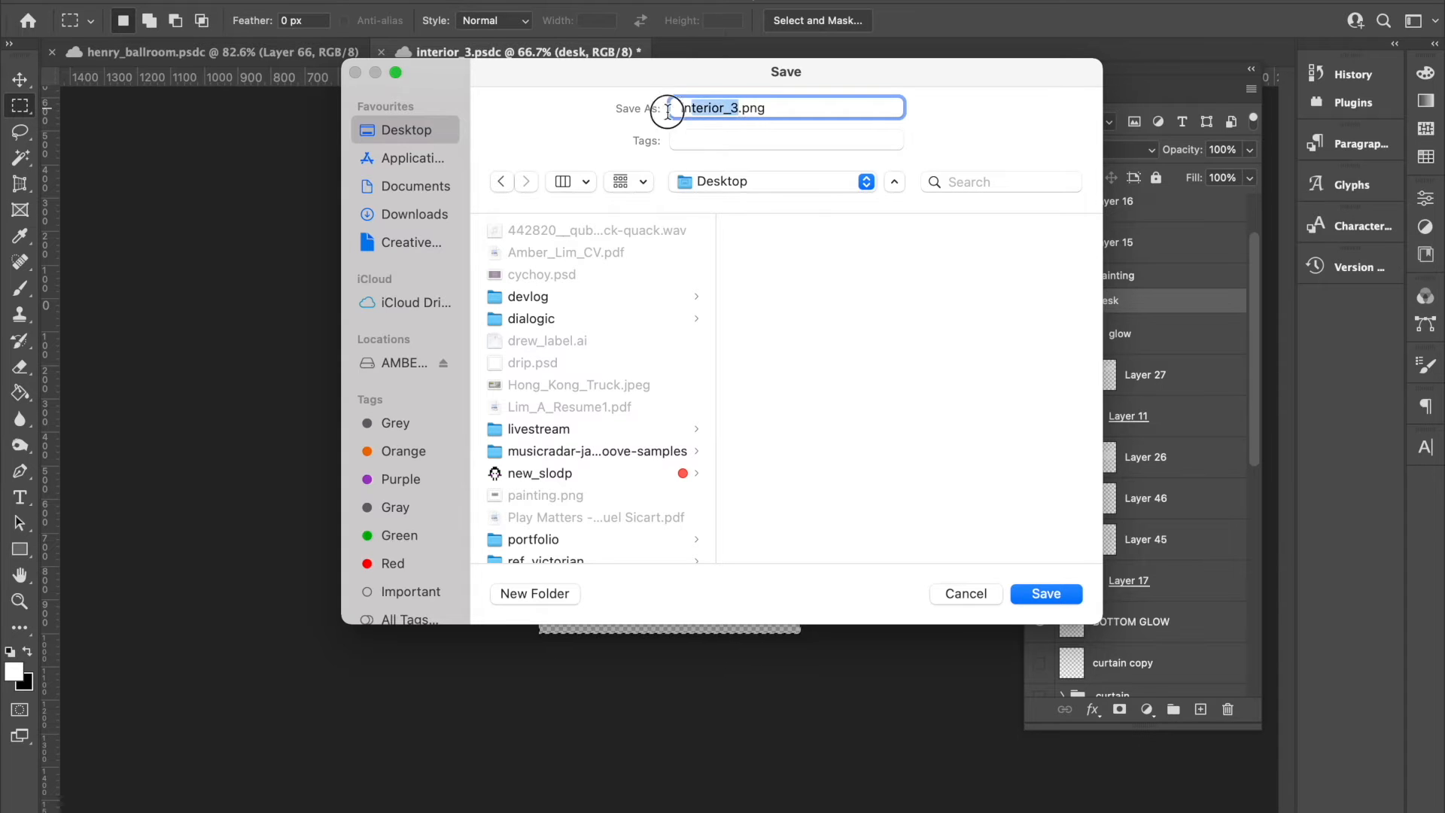
left_click_drag(690, 83, 501, 156)
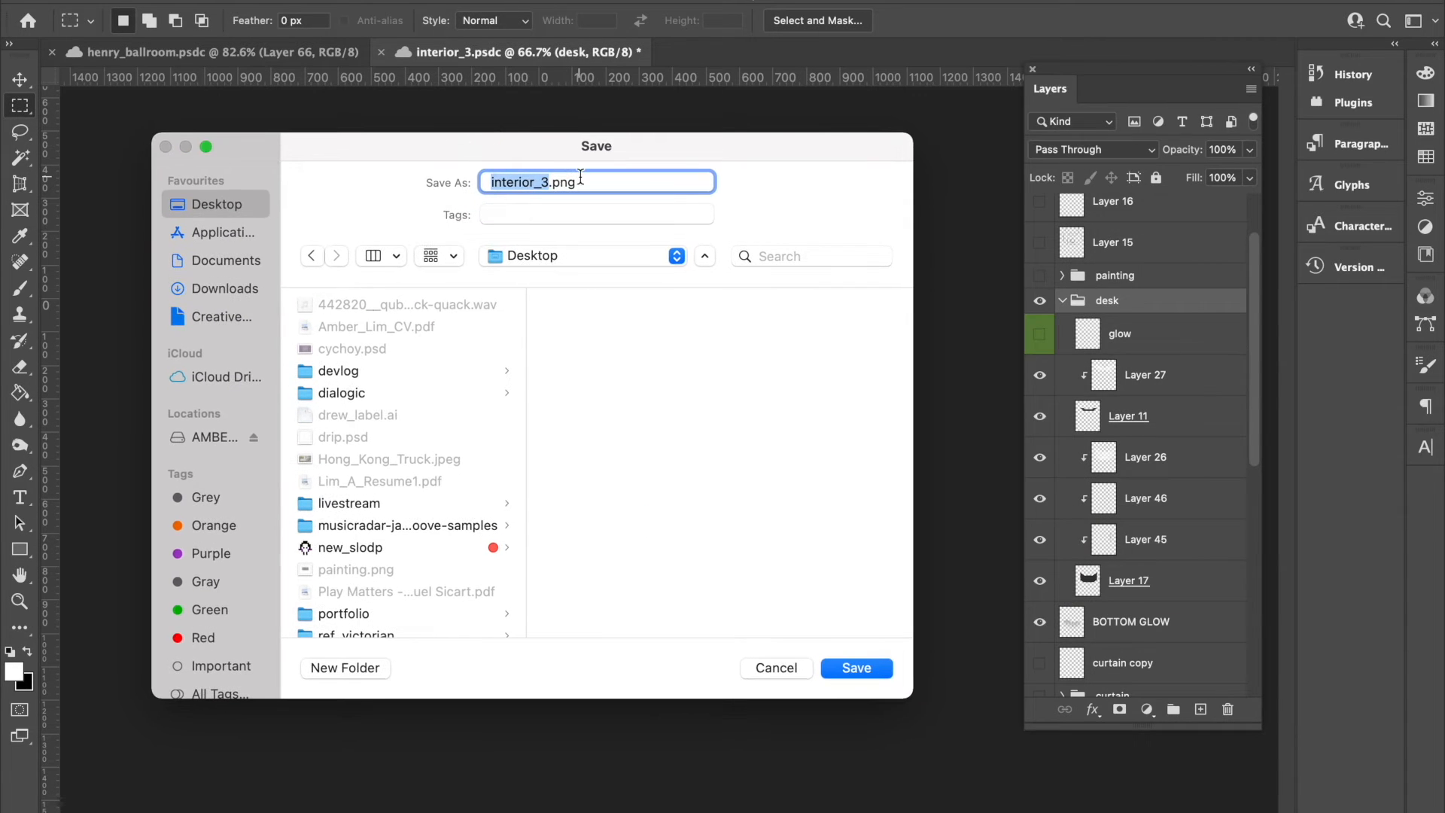
type("desk")
key("Return")
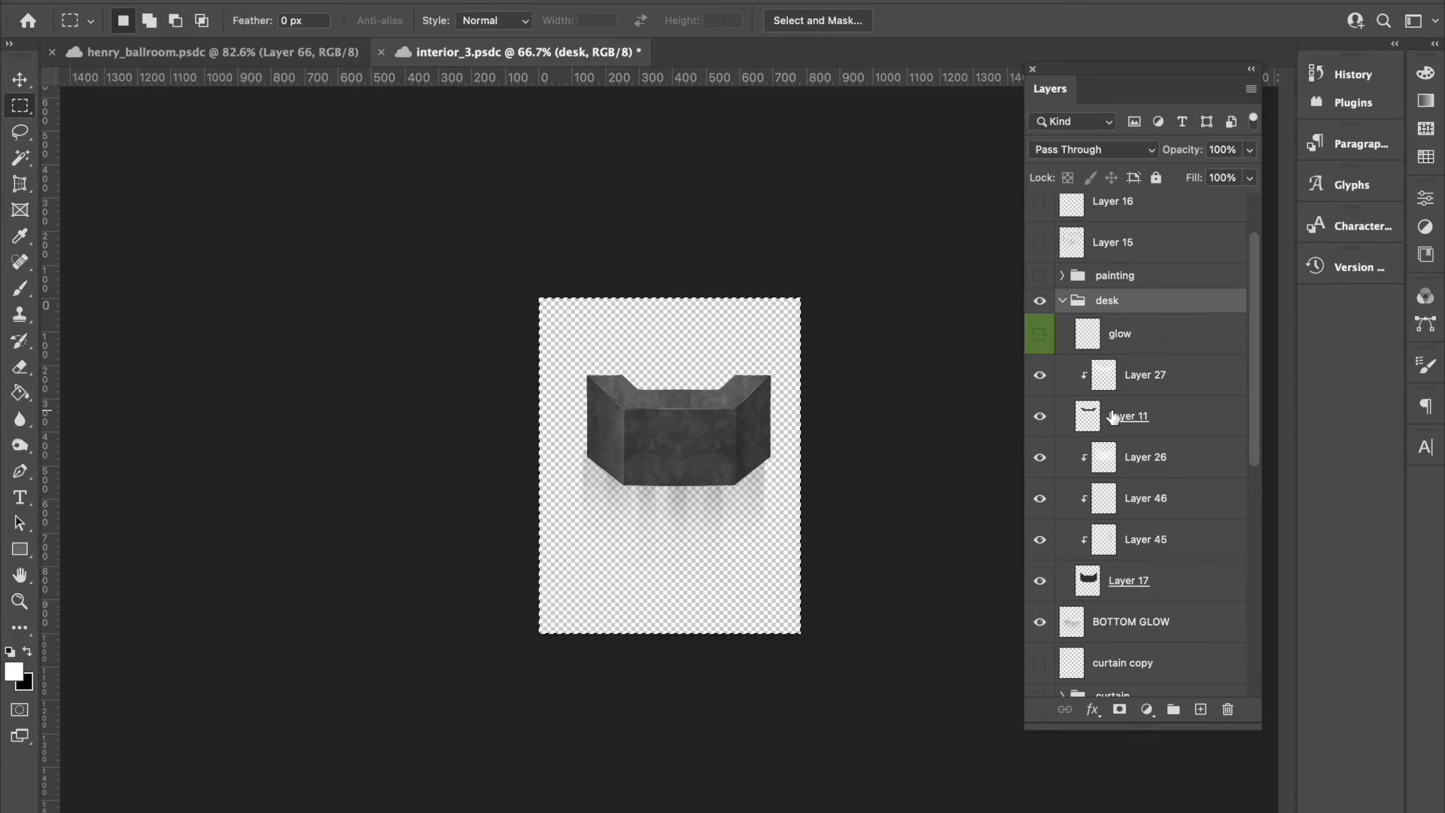
Isolate the desk group's glow layer and export it to the Desktop as counter_glow.png
left_click(1040, 331, "alt")
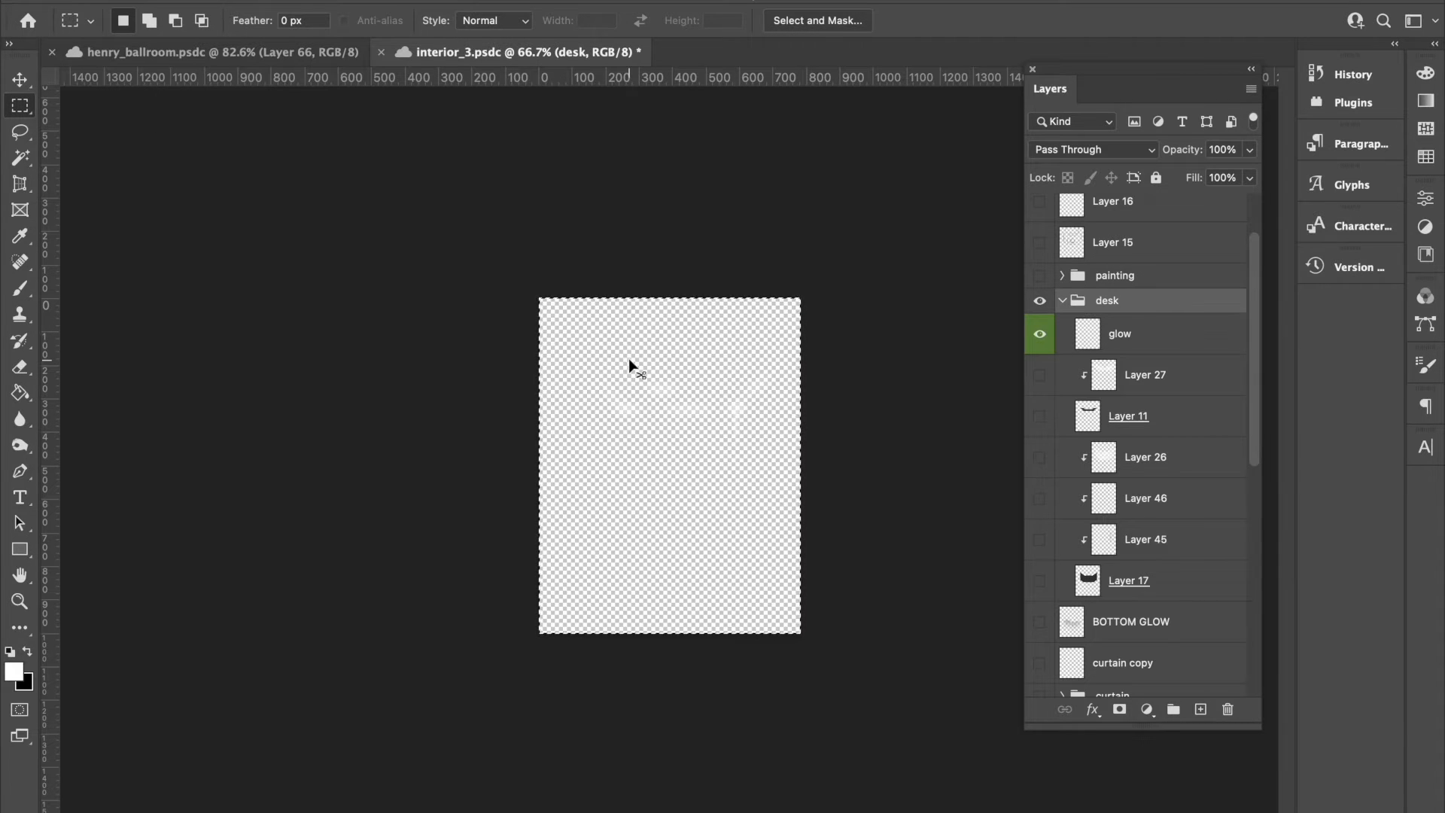
key("super+shift+apostrophe")
left_click(411, 129)
type("counter_glow")
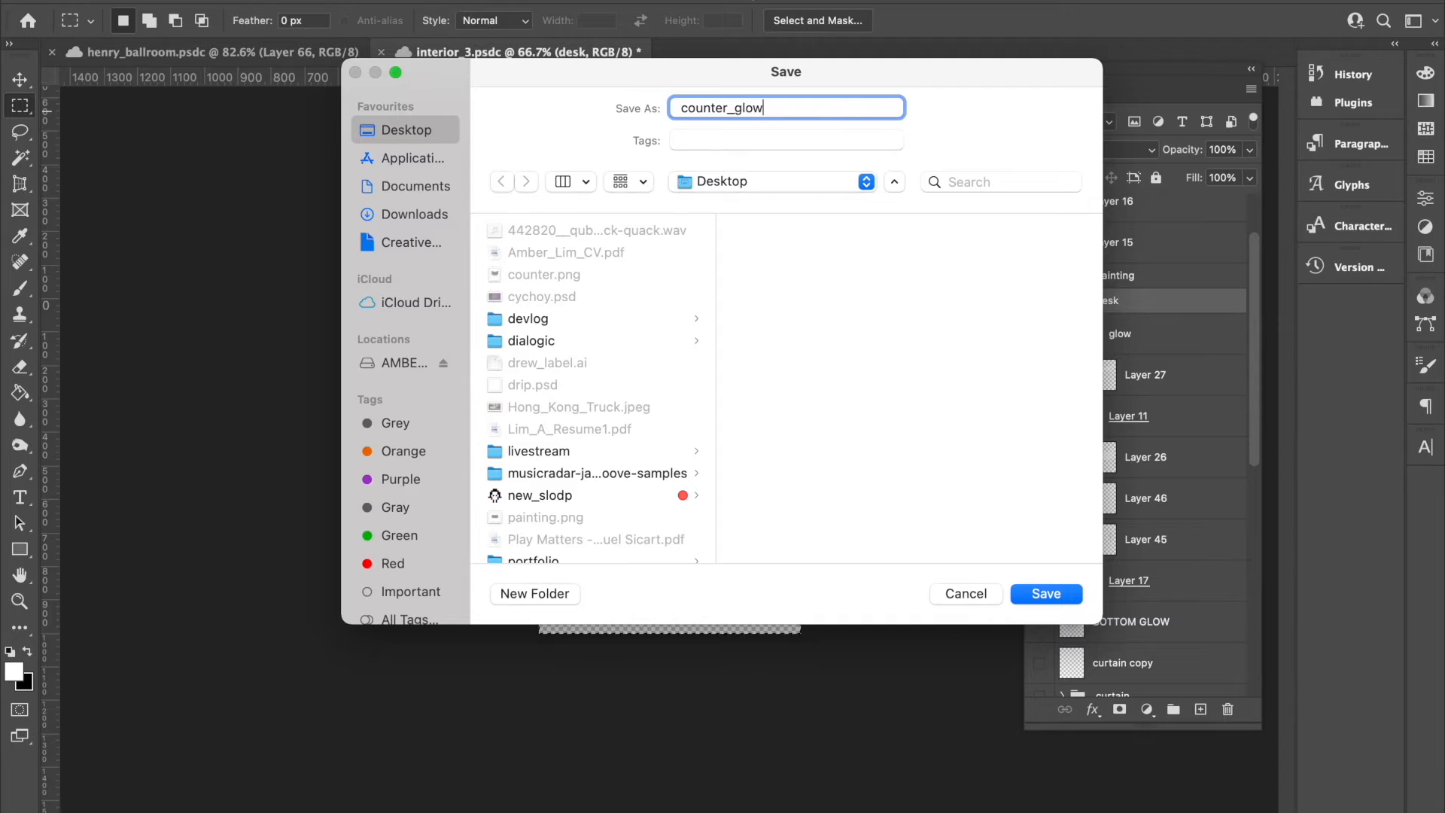
key("Return")
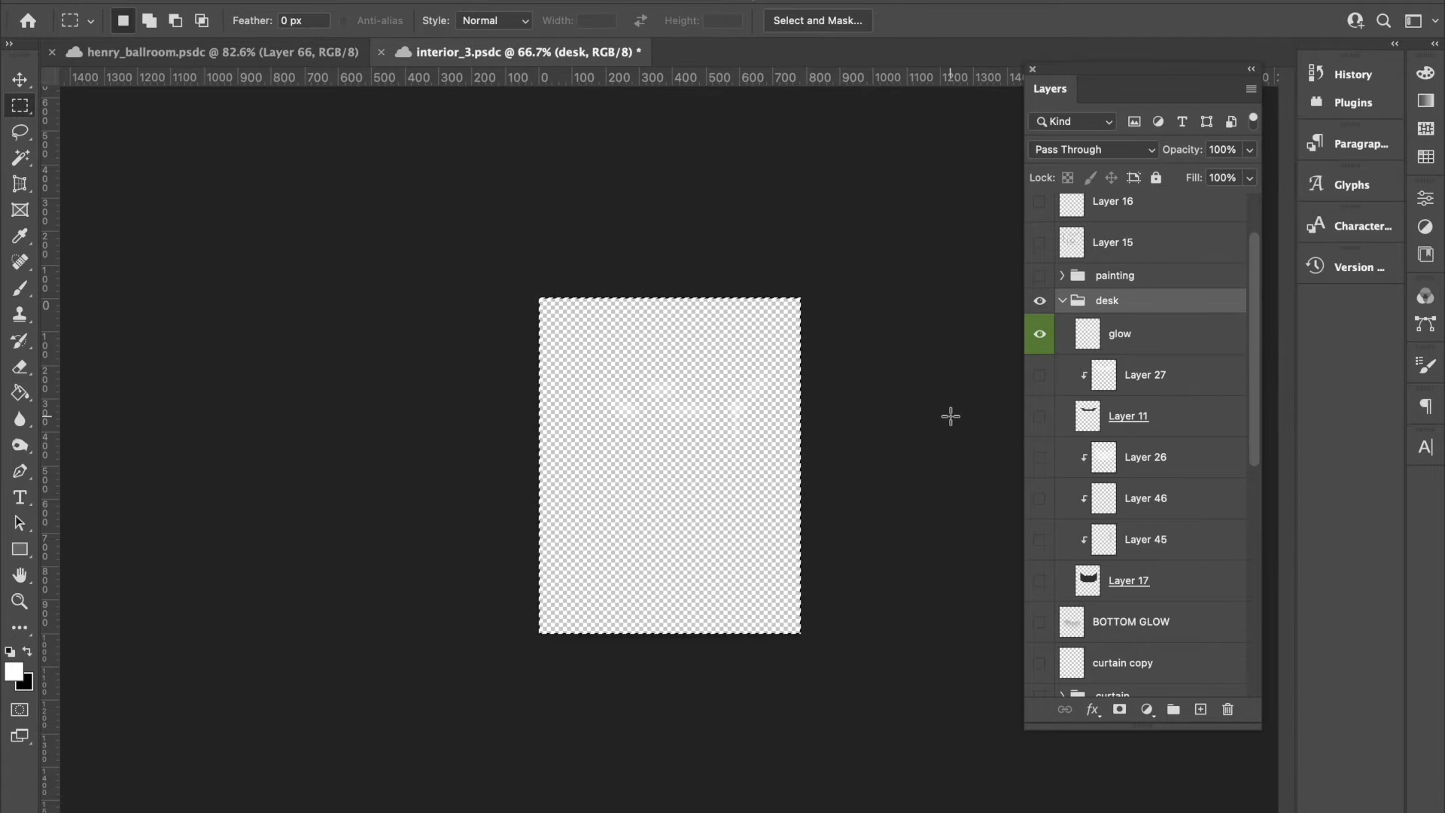
Undo the glow isolation and the desk crop, and show the glow layer together with the desk
key("ctrl+z")
key("ctrl+z")
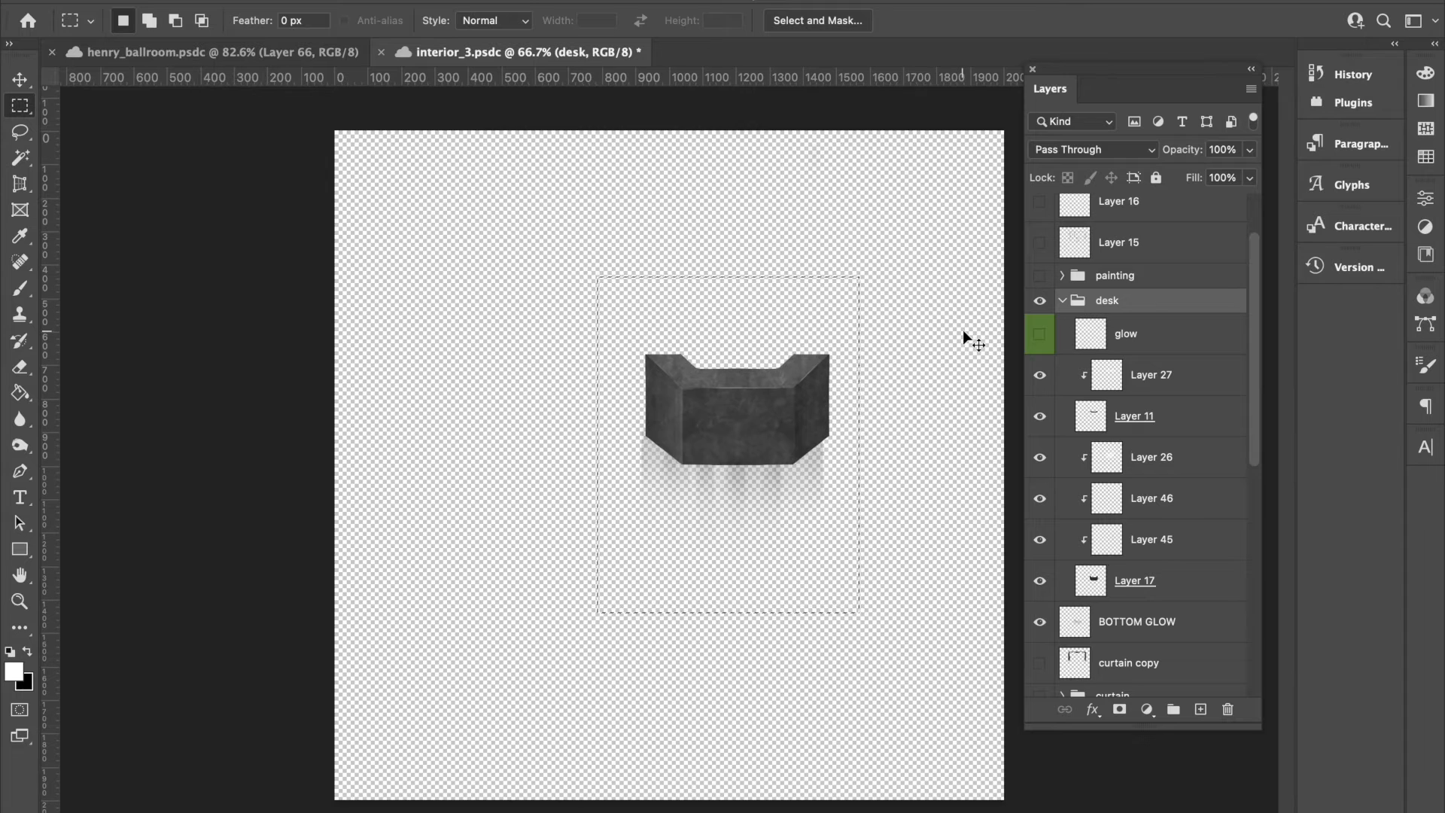
left_click(1039, 334)
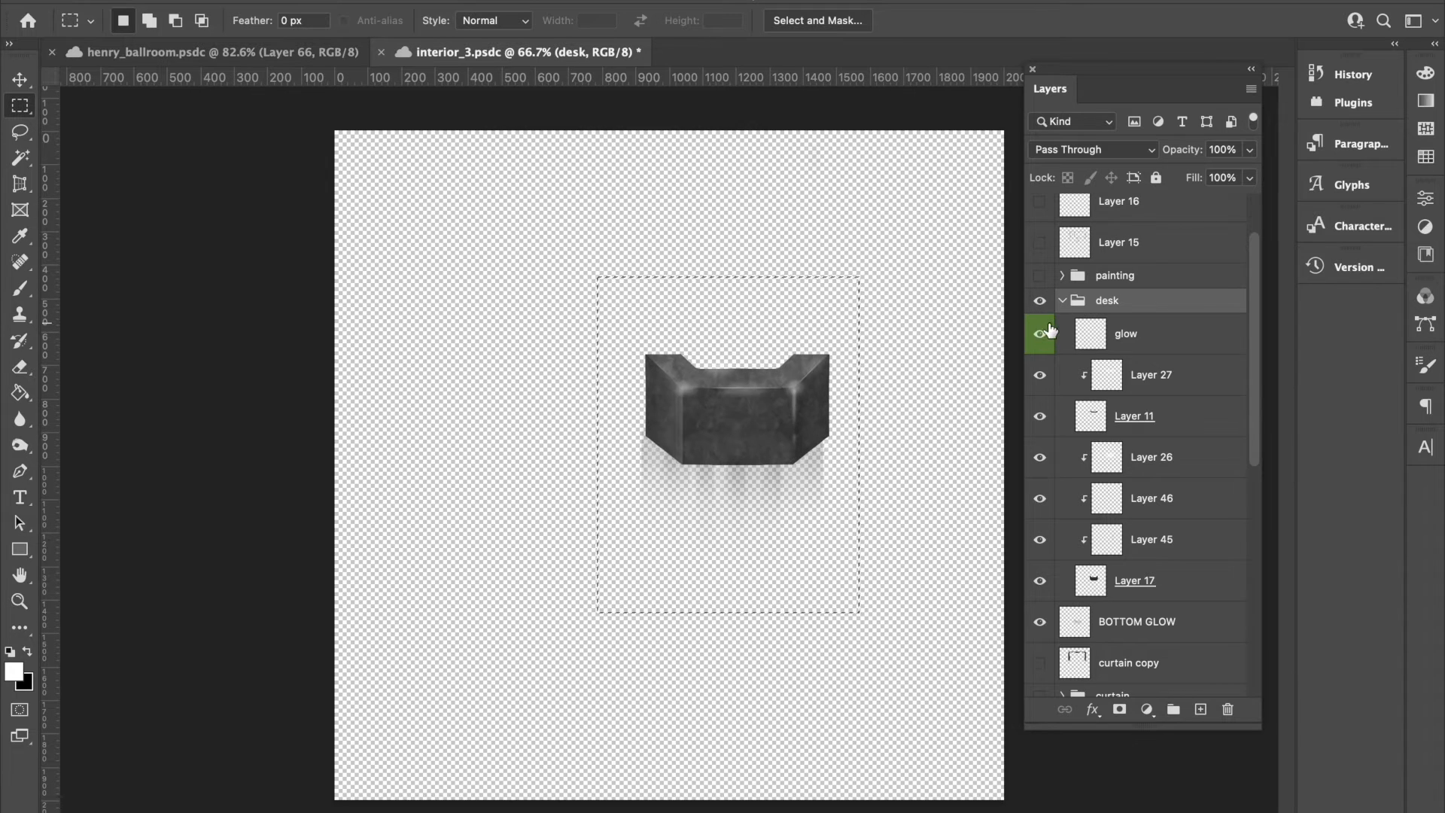
Collapse and hide the desk group, hide BOTTOM GLOW and show the curtain copy layer
left_click(1061, 301)
left_click(1039, 301)
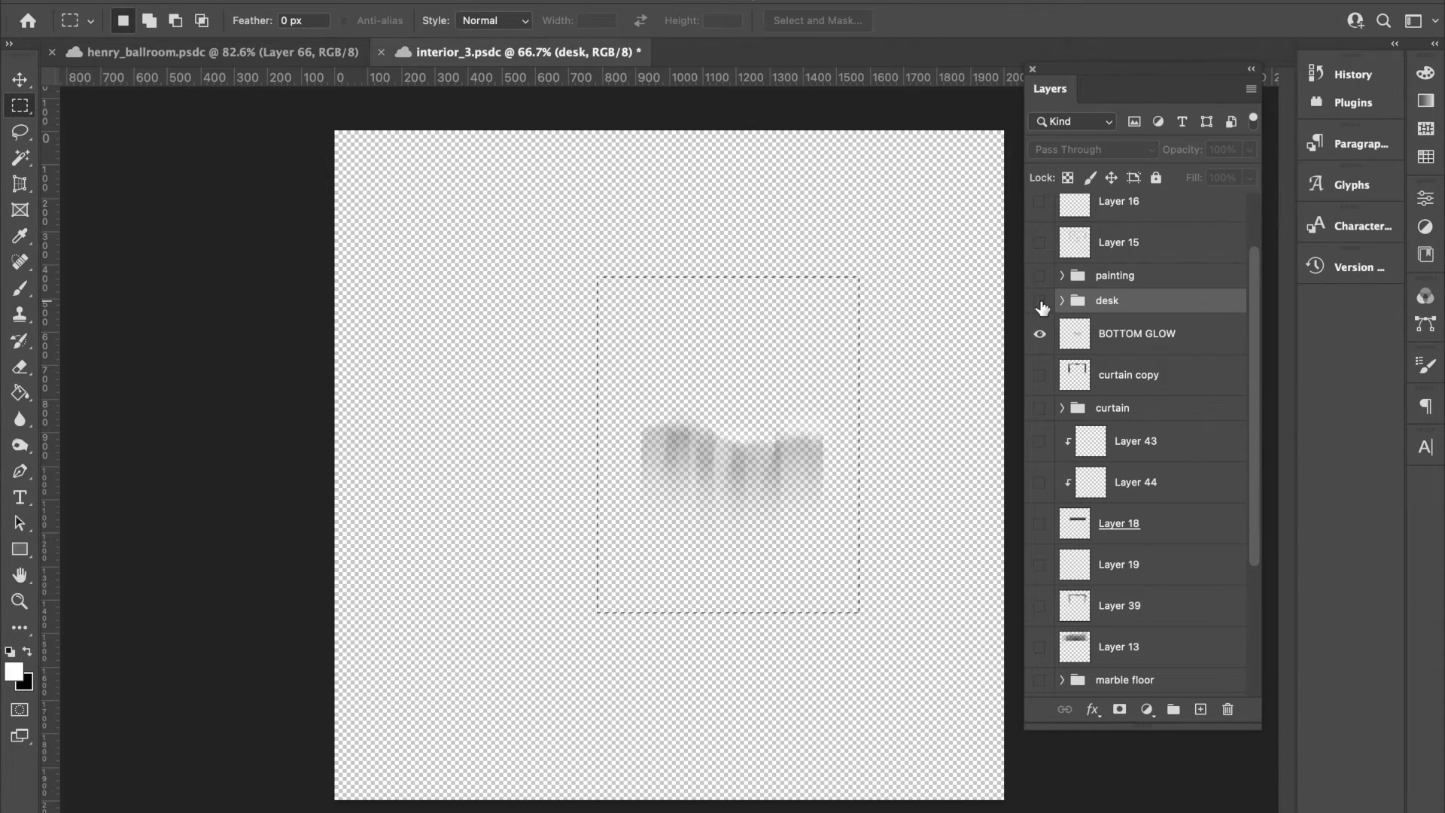
left_click(1039, 333)
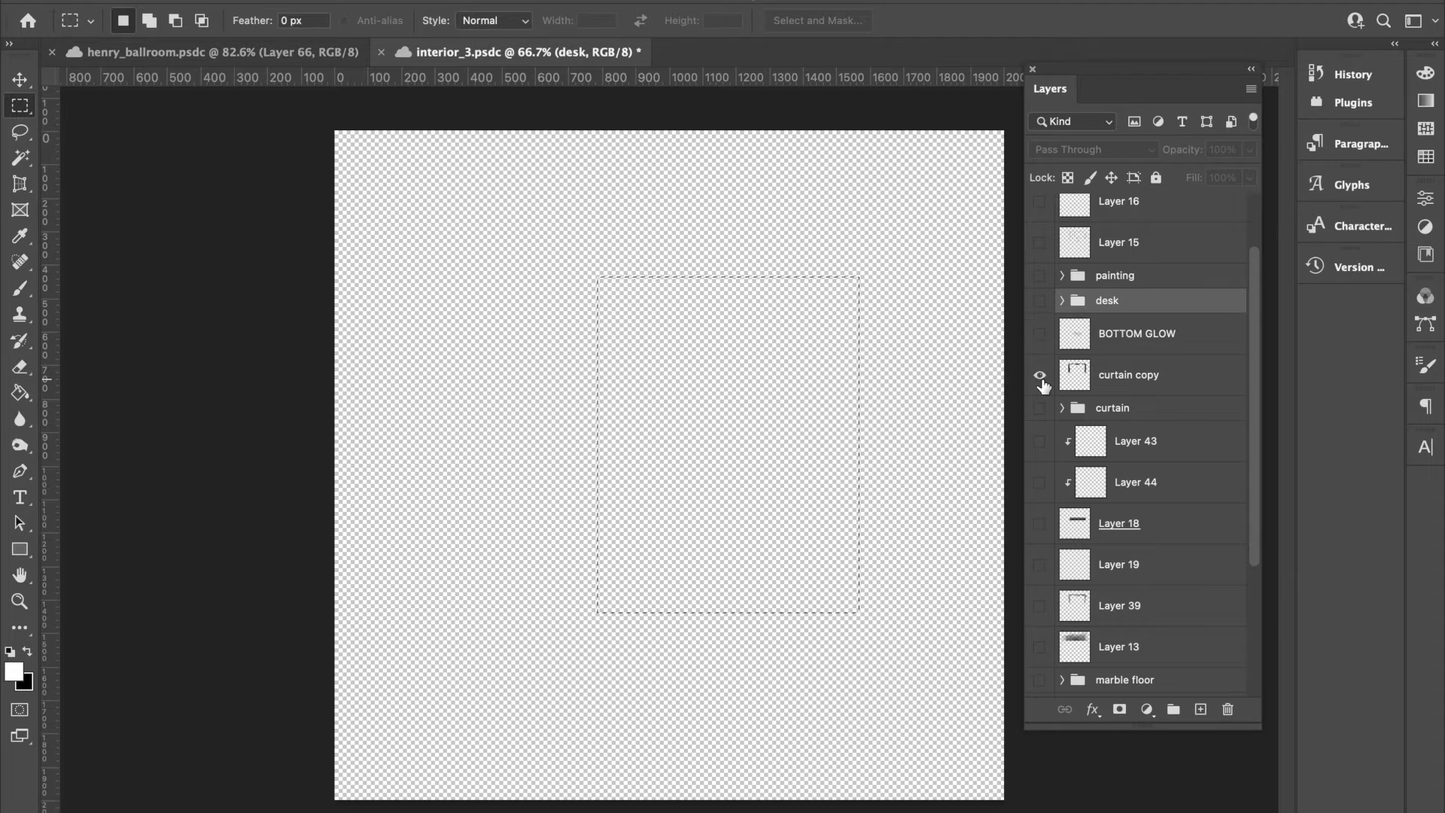
Undo the recent visibility changes so the desk group and BOTTOM GLOW show and curtain copy is hidden
left_click(1040, 375)
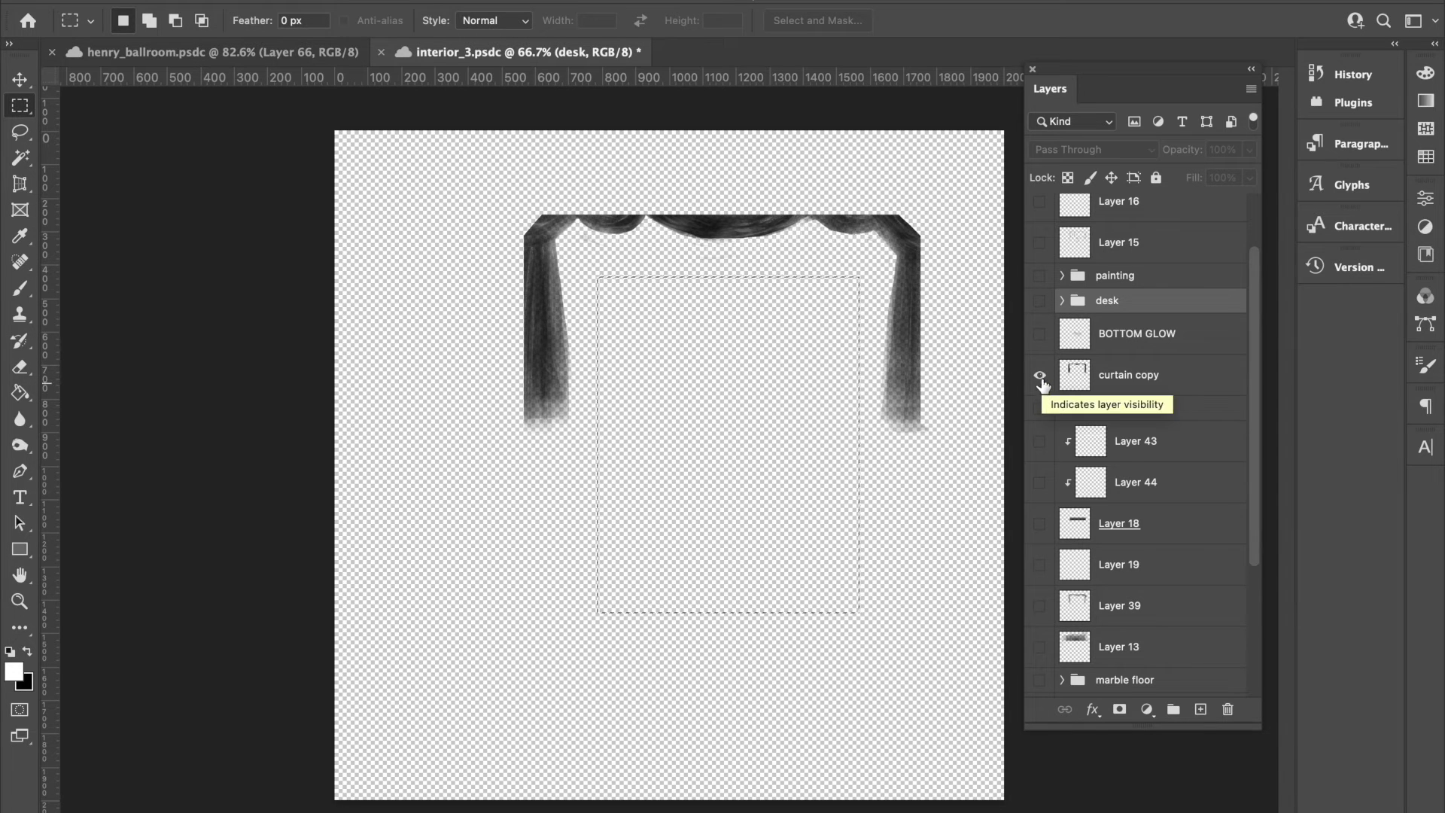
left_click(1040, 376)
key("super+z")
key("super+z")
key("super+z")
key("super+z")
key("super+z")
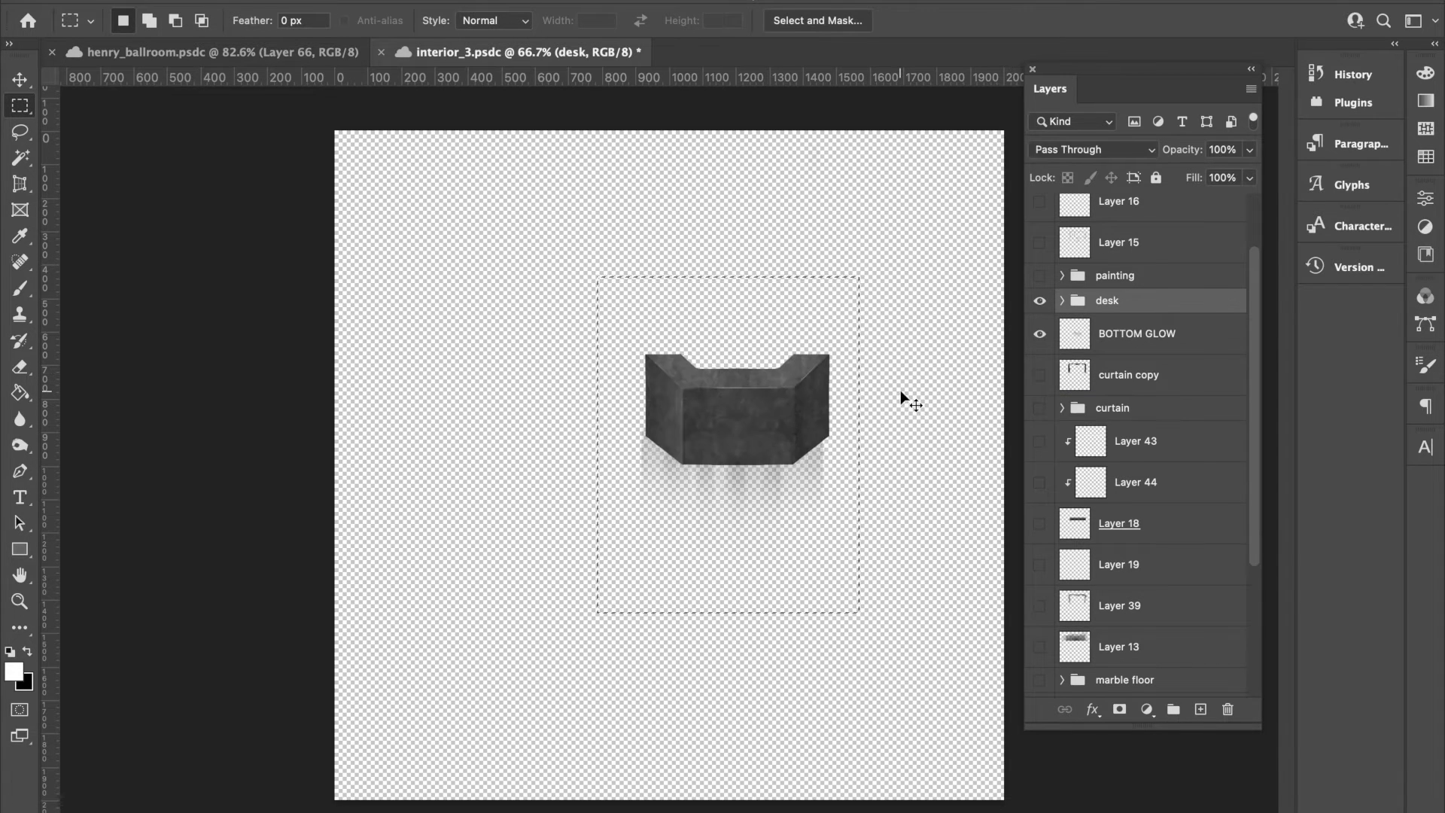
Step back through the history to show the room's layers again, keeping BOTTOM GLOW directly below the desk group
key("super+d")
key("super+z")
key("super+z")
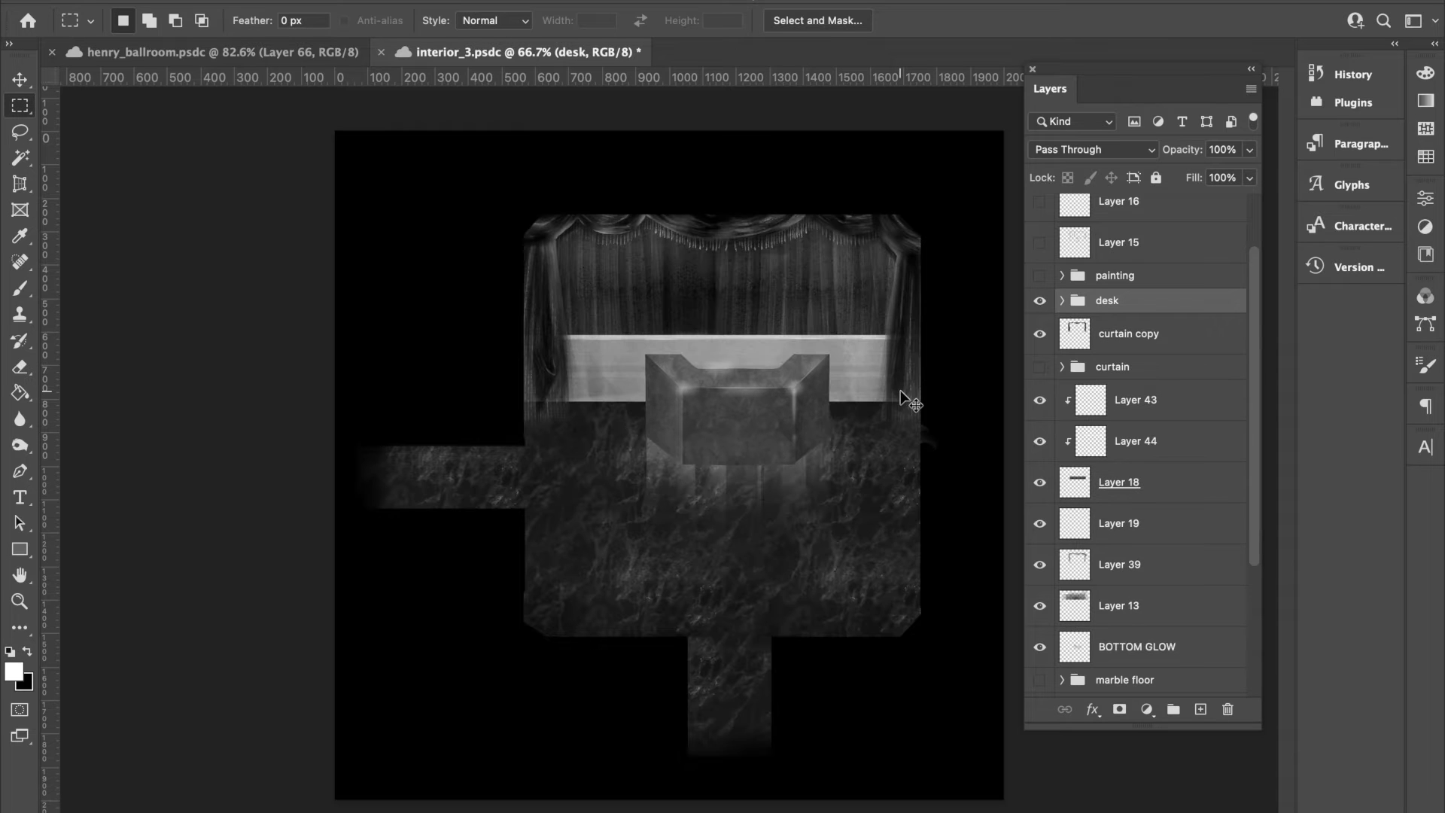
key("super+shift+z")
key("super+z")
key("super+shift+z")
Examine what the curtain group, Layer 39 and Layer 13 contribute by switching their visibility off and on
left_click(1039, 378)
left_click(1039, 378)
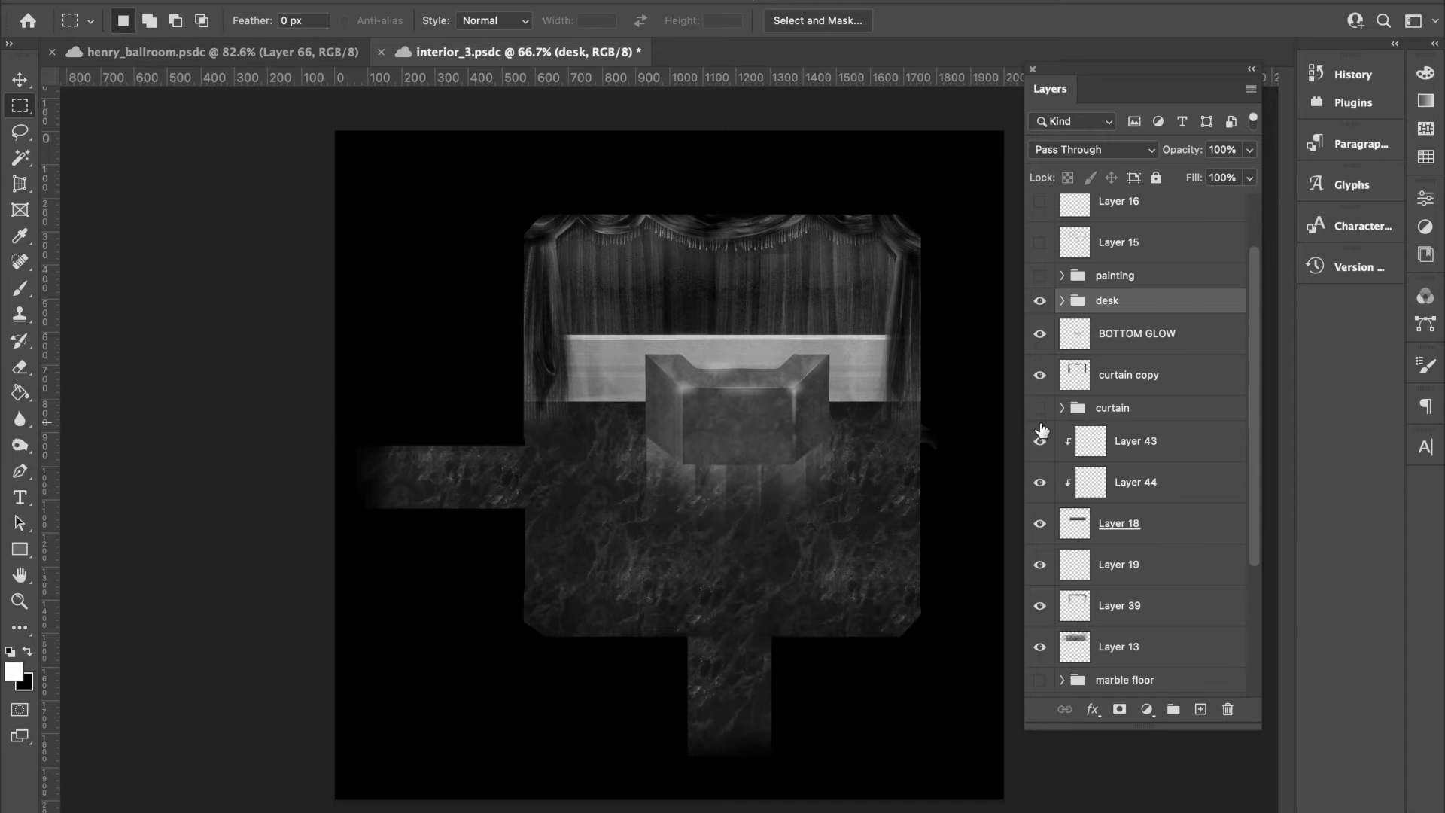
left_click(1039, 409)
left_click(1040, 408)
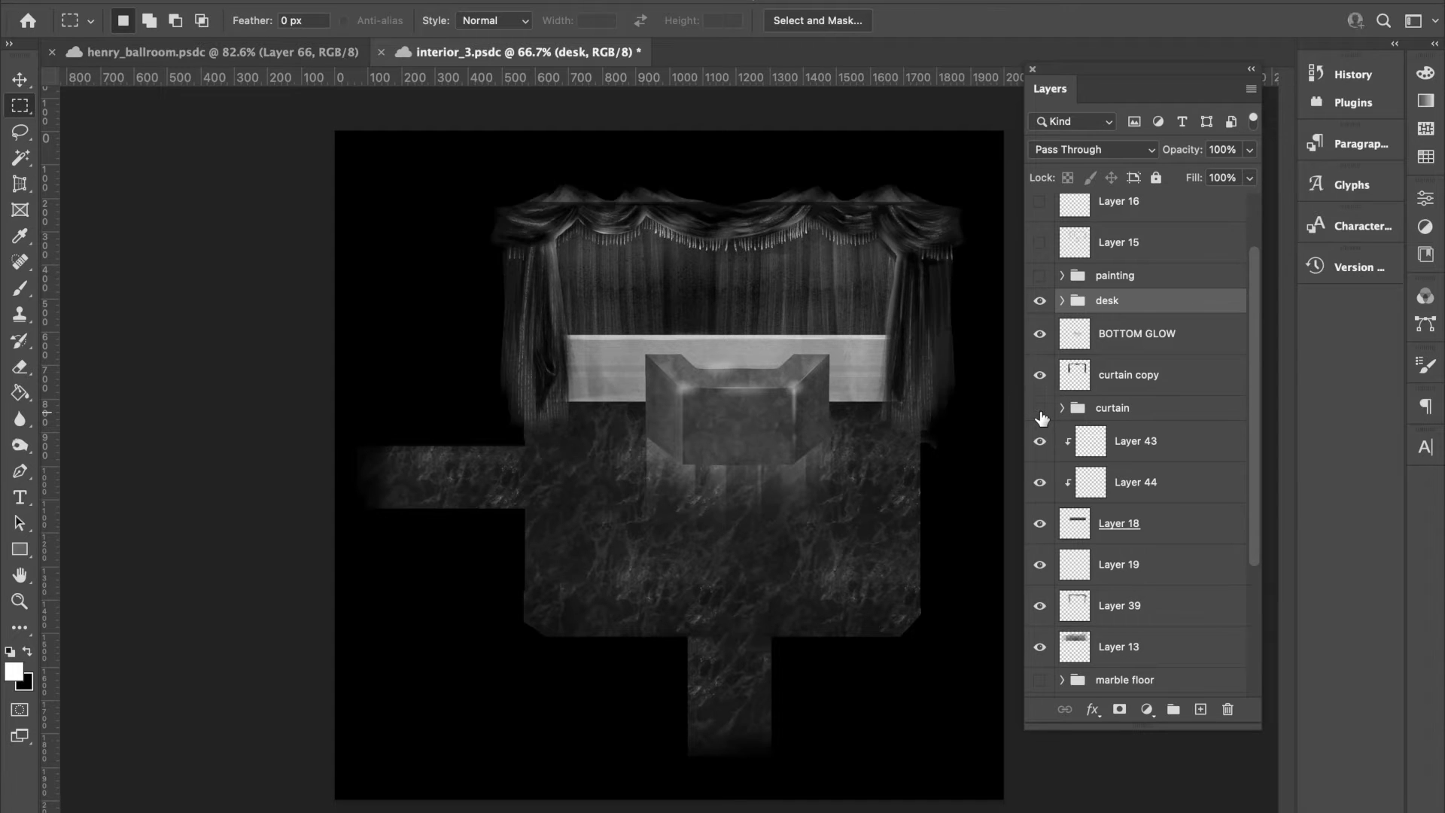
scroll(1043, 485, "down", 1)
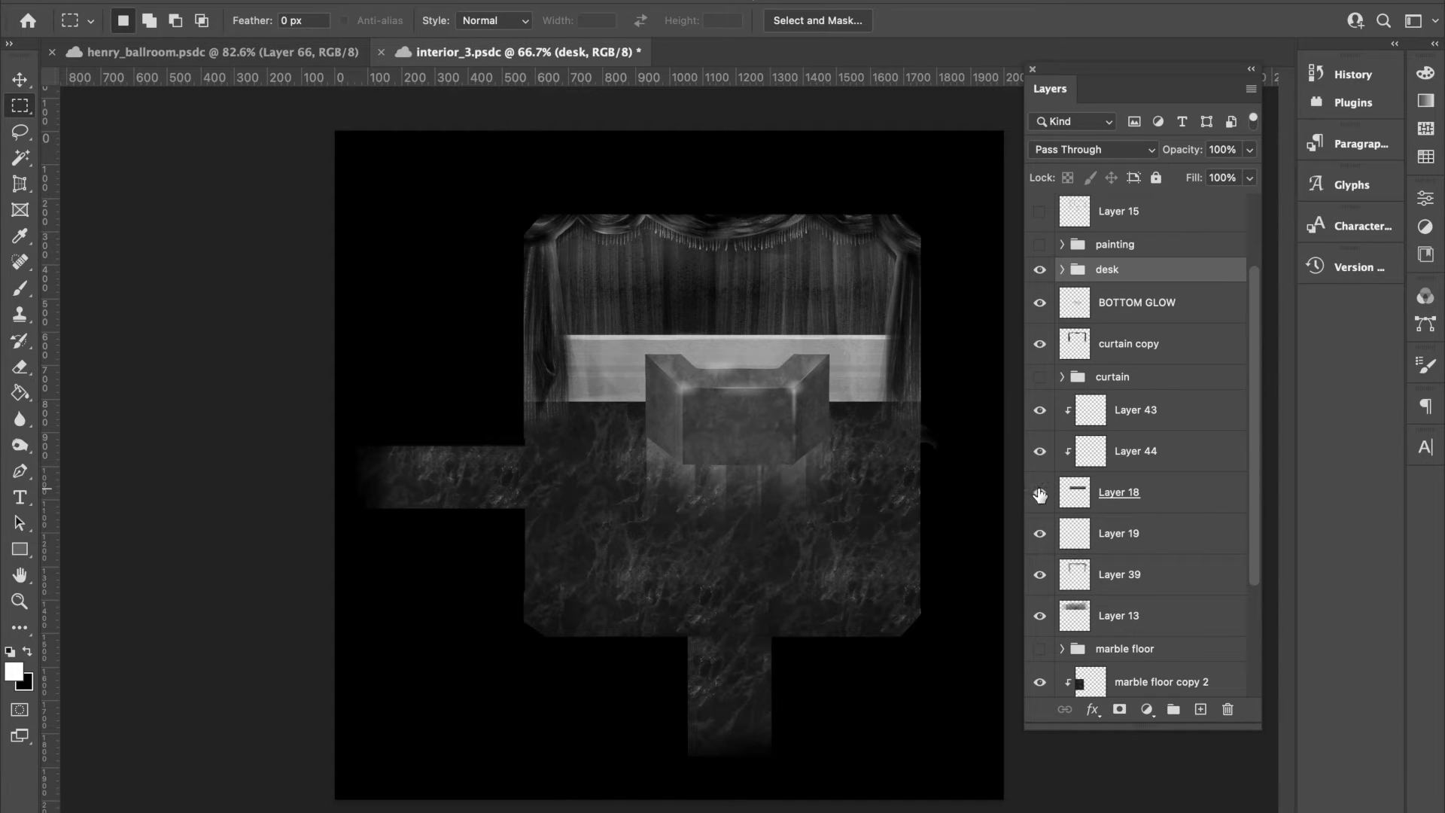
left_click(1040, 575)
left_click(1040, 576)
left_click(1040, 615)
left_click(1040, 615)
Examine the marble floor group, marble floor copy 2 and Layer 12 by switching their visibility off and on
scroll(1095, 663, "down", 3)
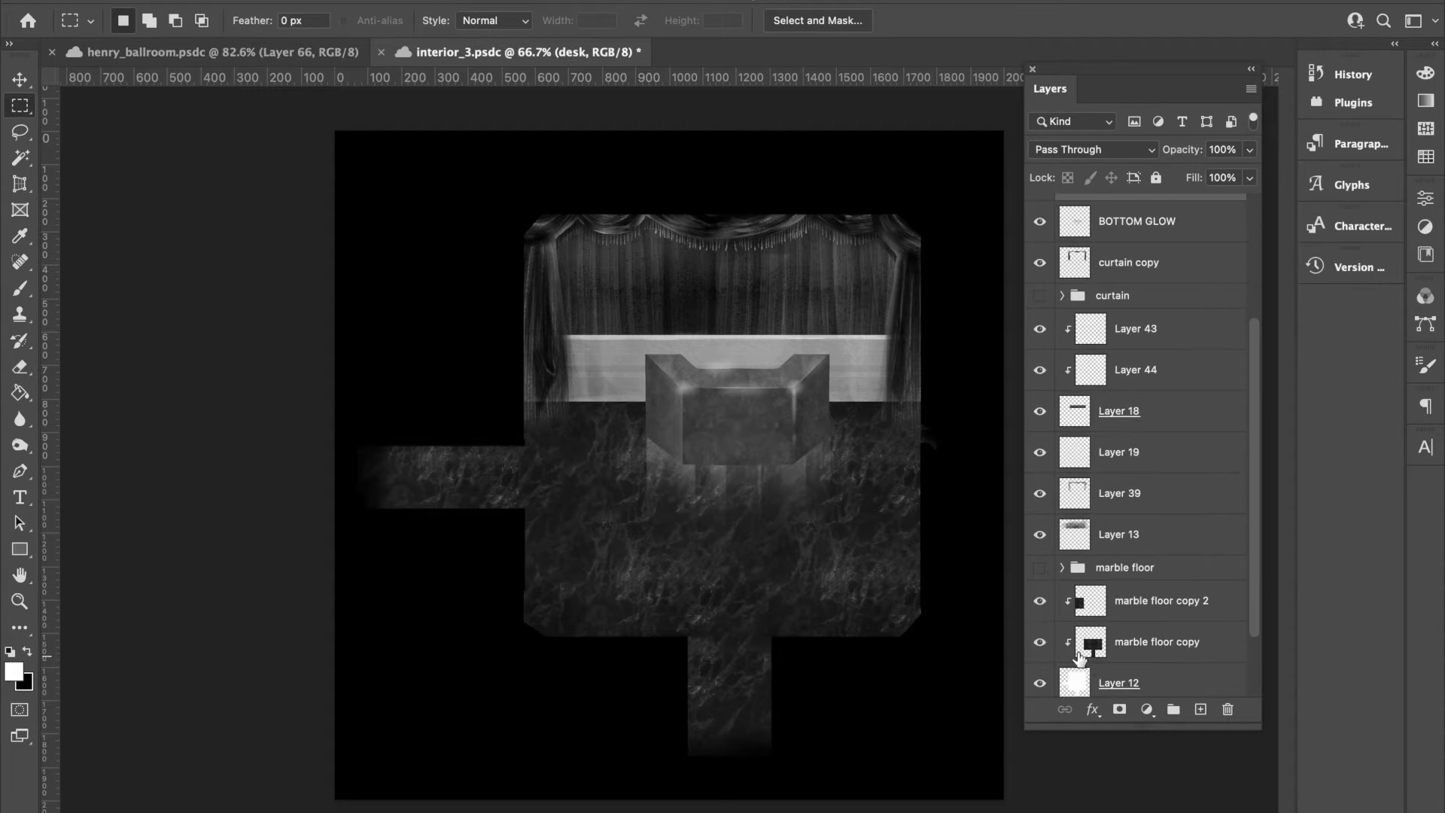
left_click(1039, 567)
left_click(1039, 568)
left_click(1040, 601)
left_click(1040, 601)
scroll(1042, 645, "down", 1)
scroll(1042, 645, "down", 3)
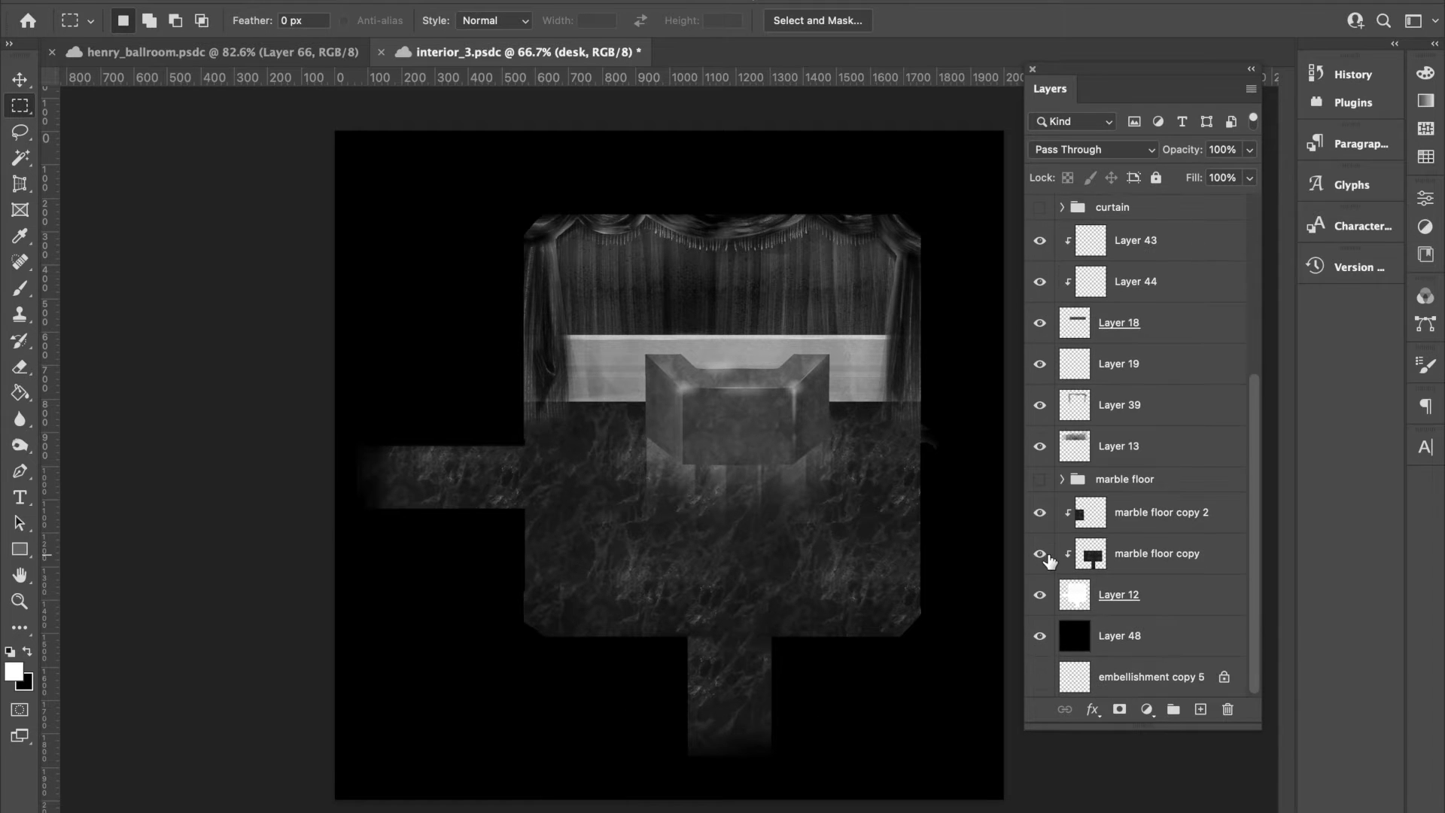
left_click(1039, 595)
left_click(1039, 595)
Marquee-select a rectangle enclosing the whole room and both corridors, and check marble floor copy 2
left_click_drag(386, 173, 873, 796)
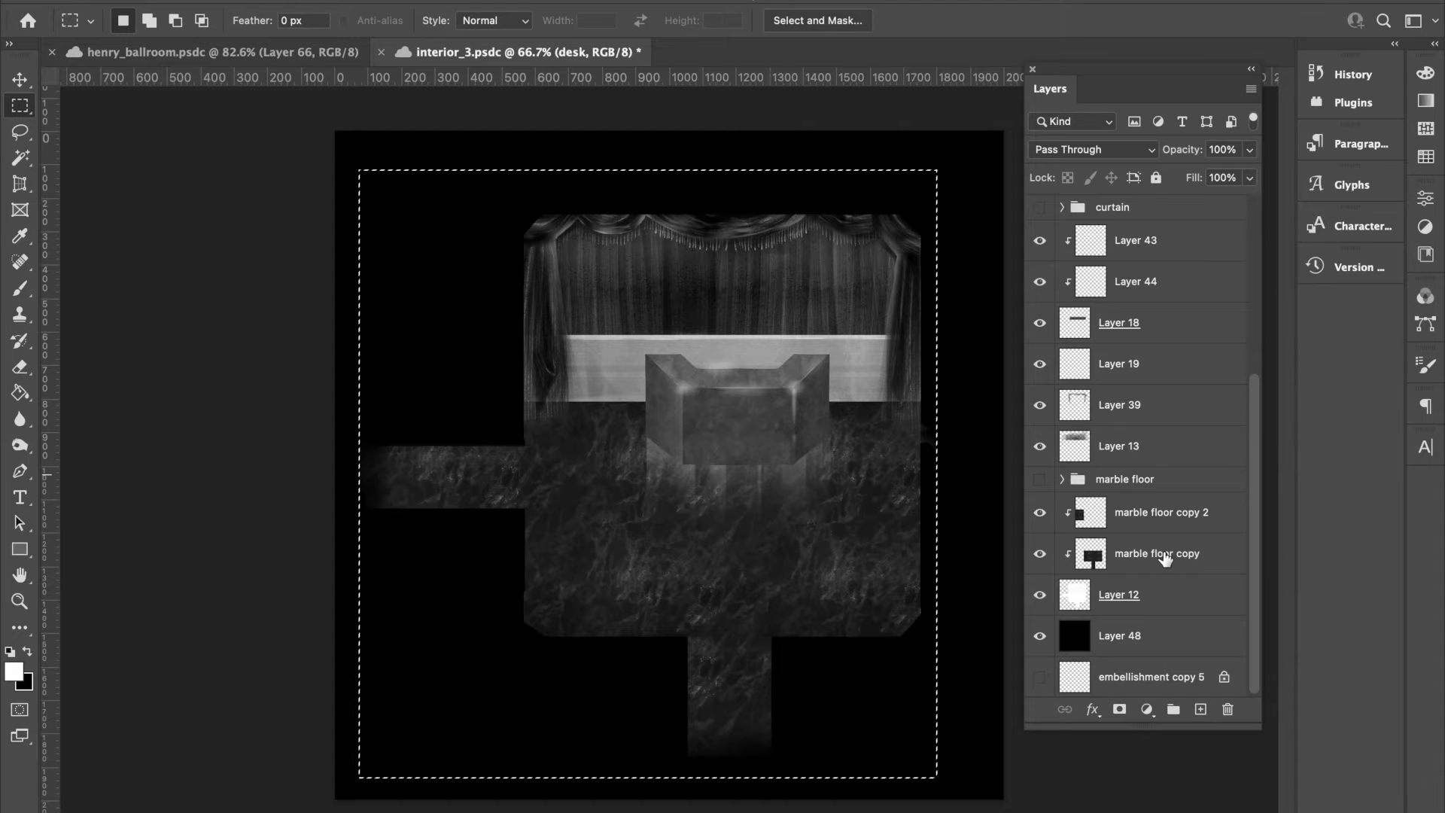
left_click(1040, 511)
left_click(1040, 511)
Hide the desk group, BOTTOM GLOW and the black Layer 48, and crop the canvas to the selection around the room
scroll(1054, 516, "up", 3)
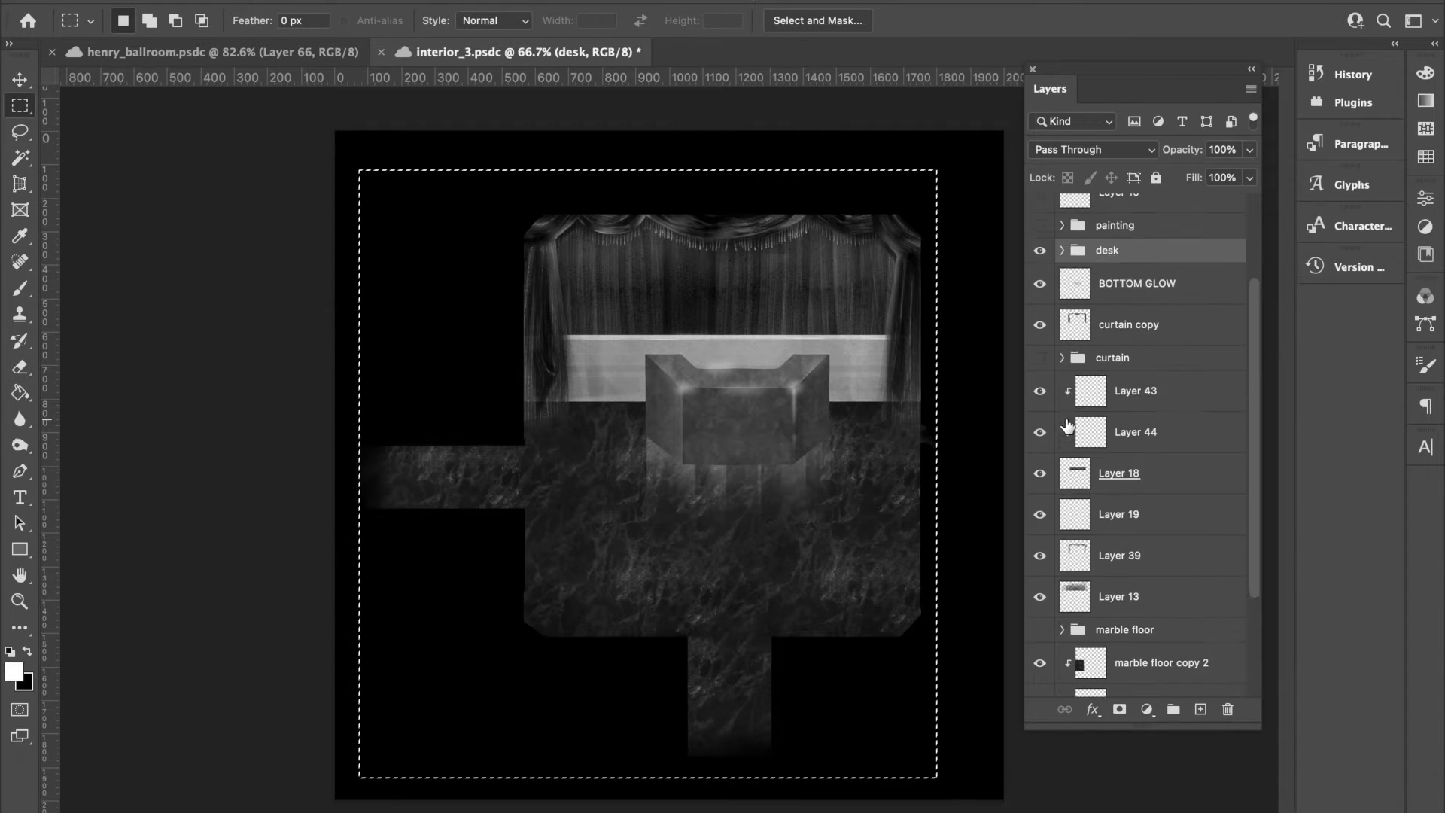
left_click(1061, 250)
left_click(1039, 251)
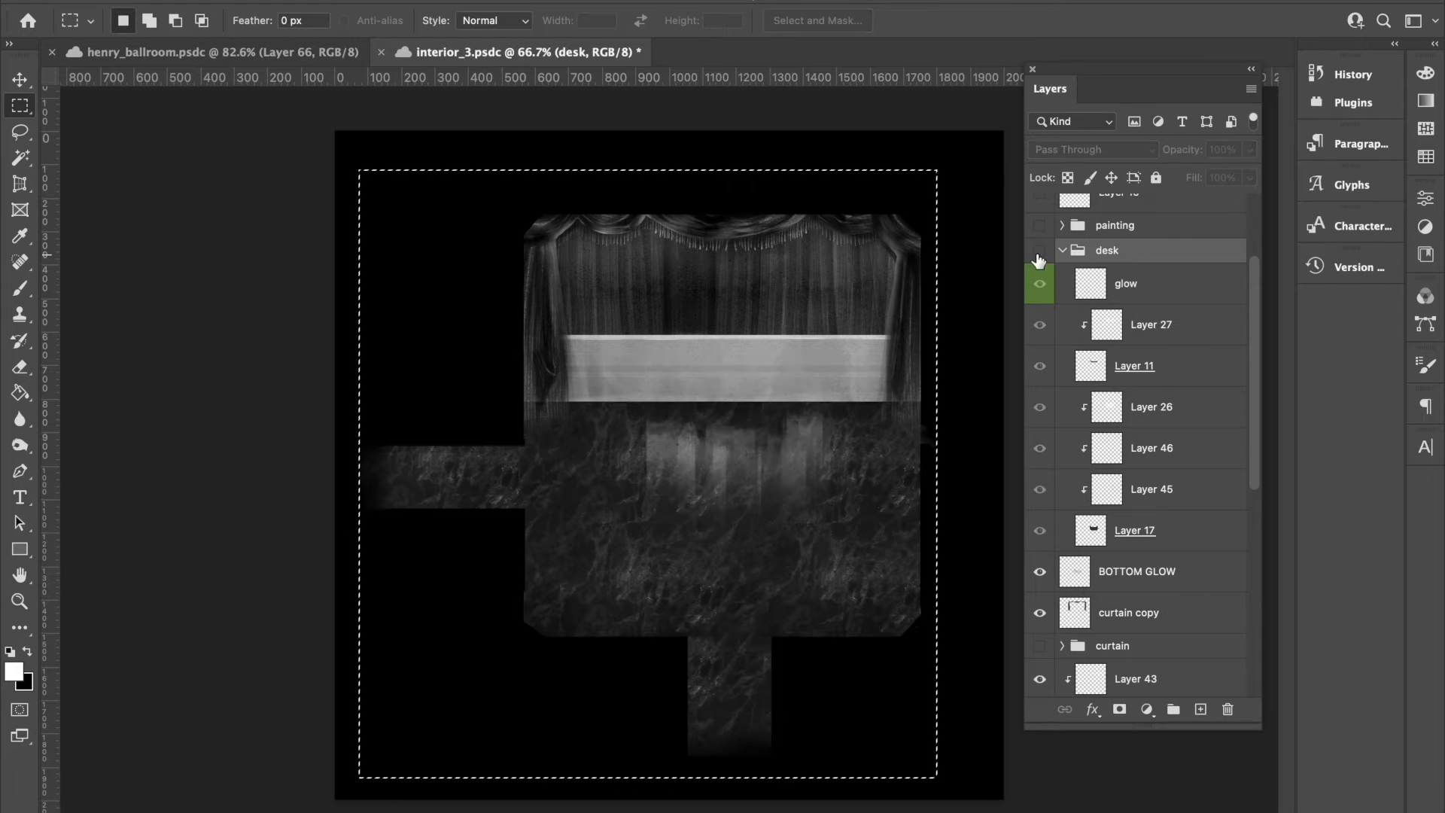
left_click(1062, 250)
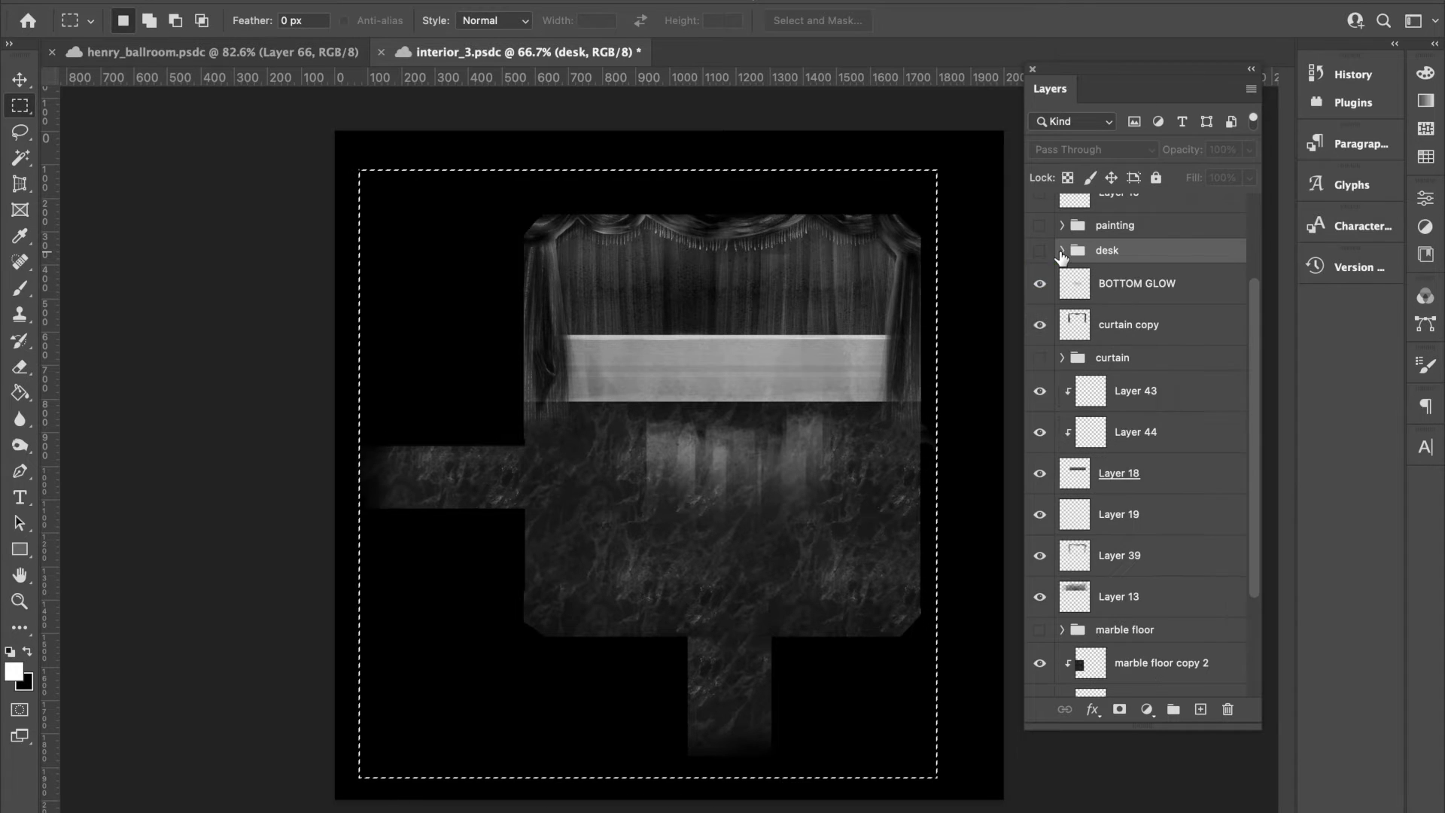
left_click(1041, 285)
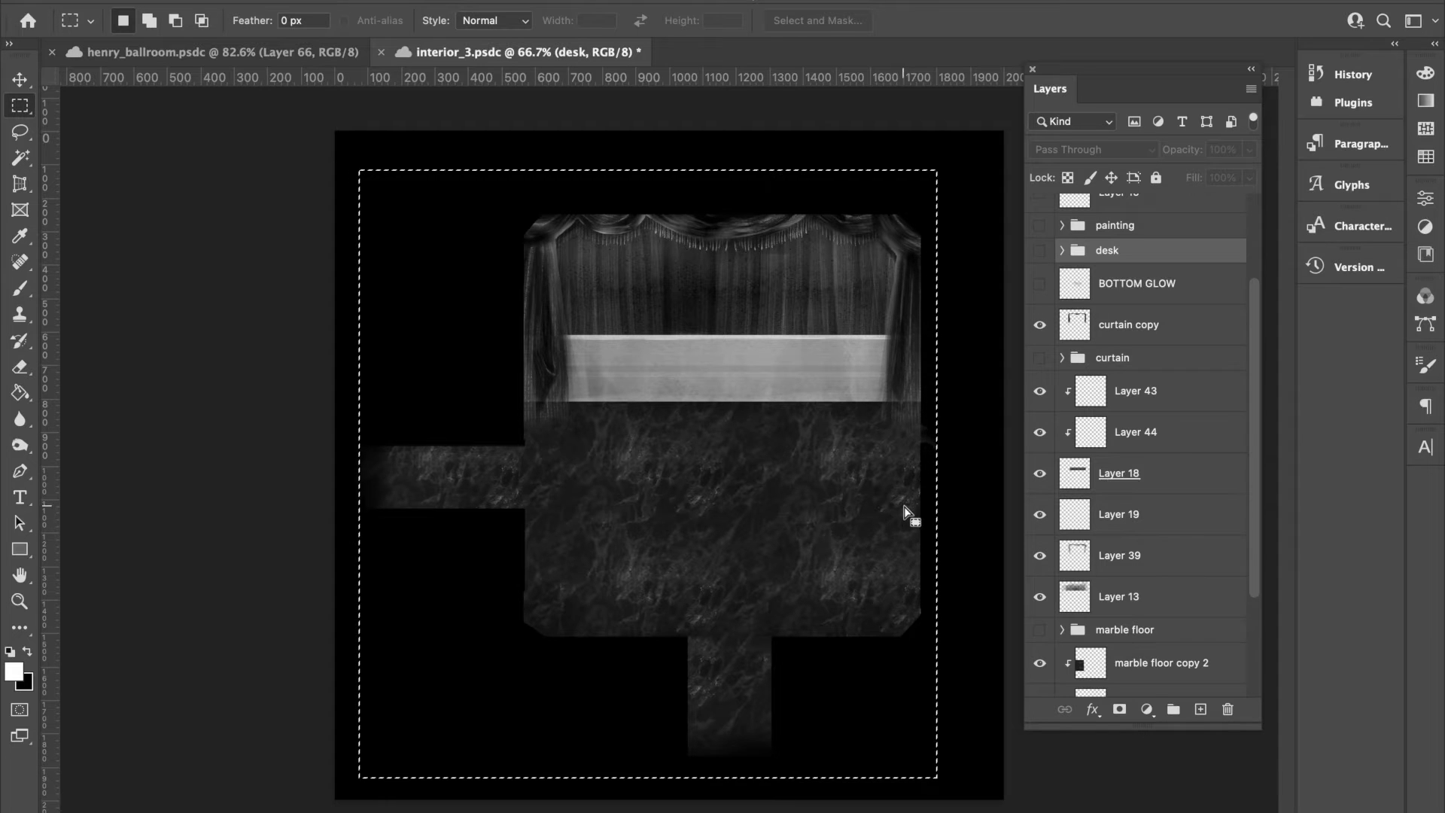
scroll(1093, 527, "down", 5)
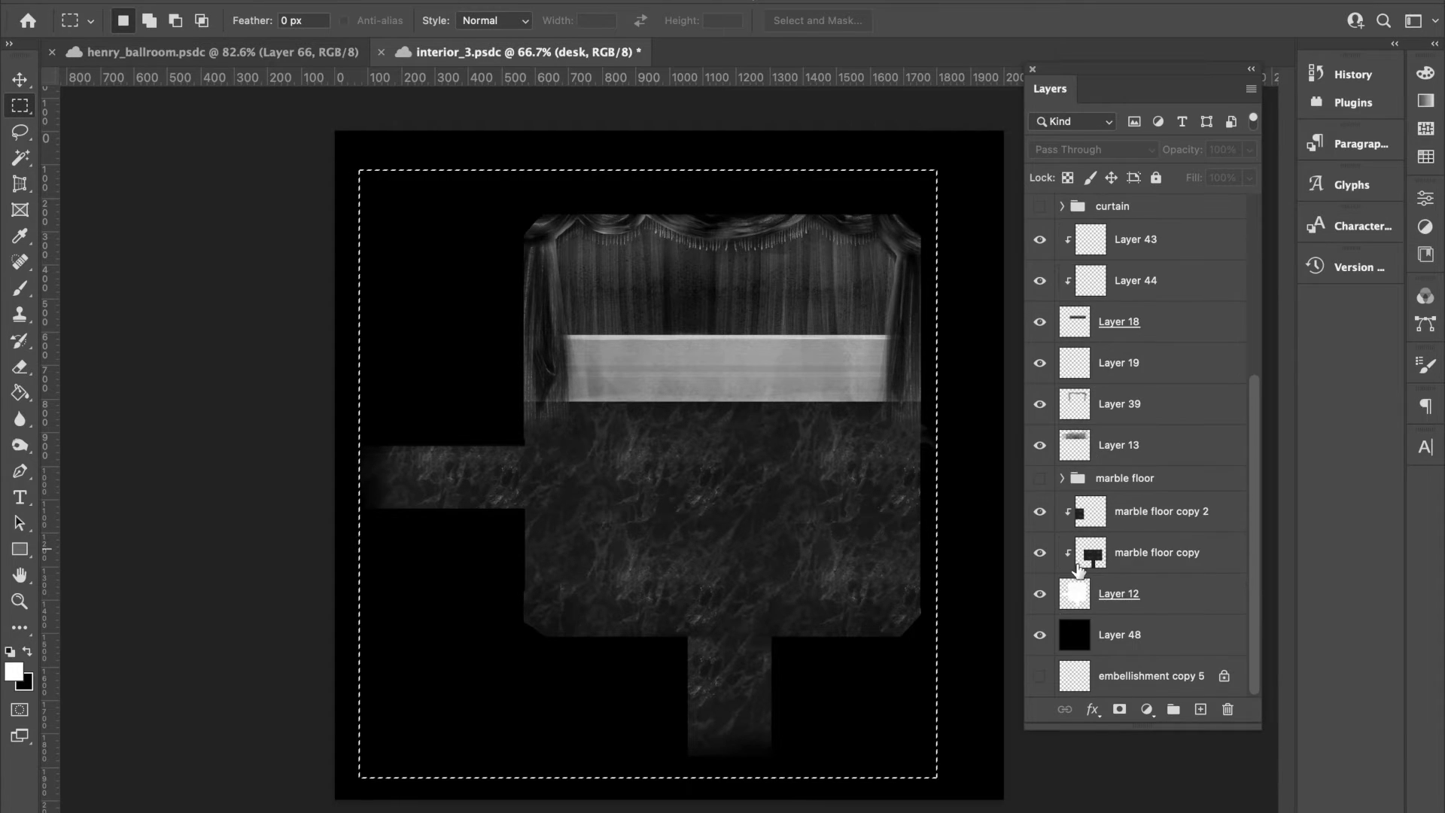
left_click(1040, 635)
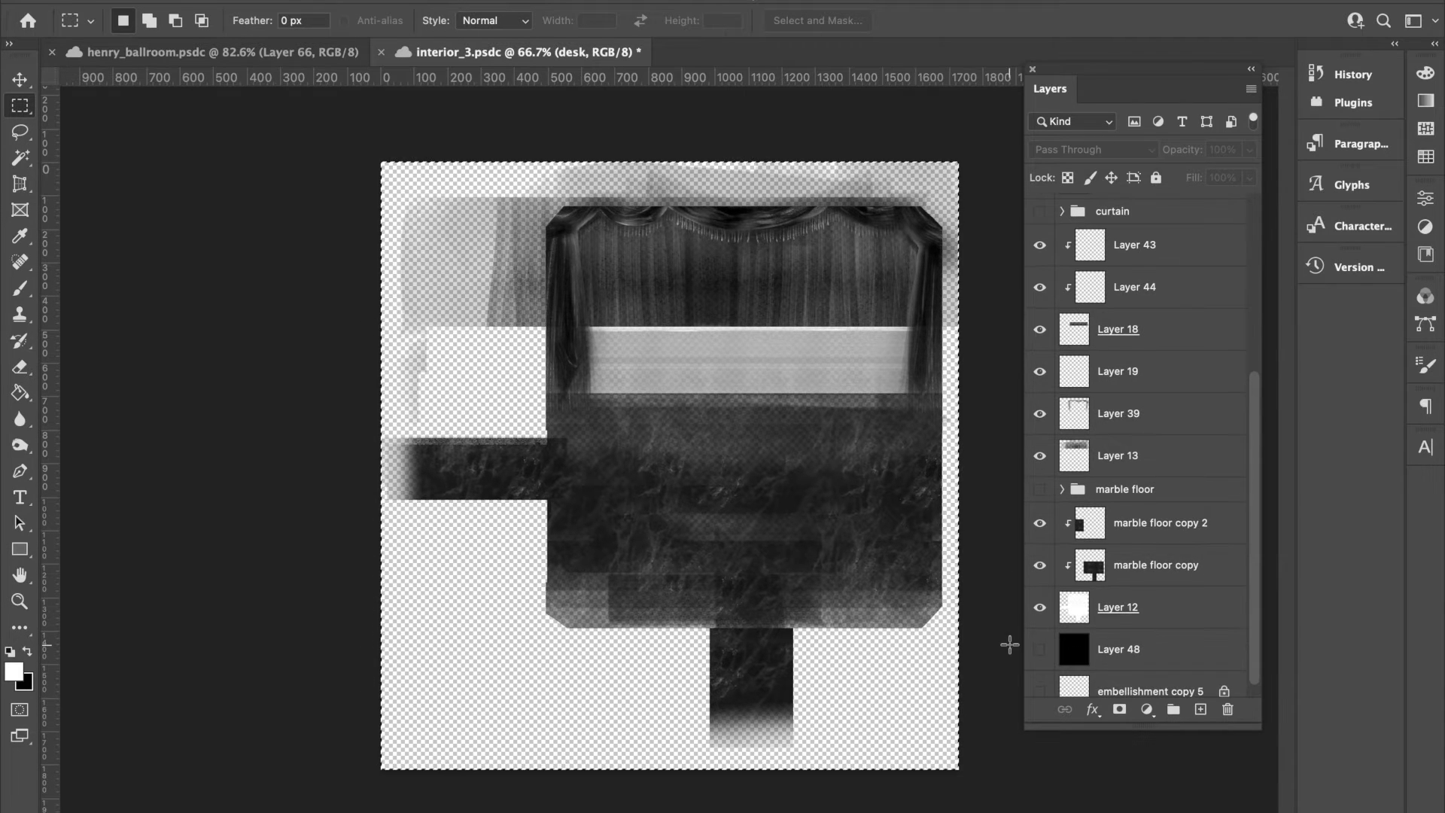
Select the layers from Layer 48 up to the vase group and export the cropped room background to the Desktop as bgk.png
left_click(1100, 647)
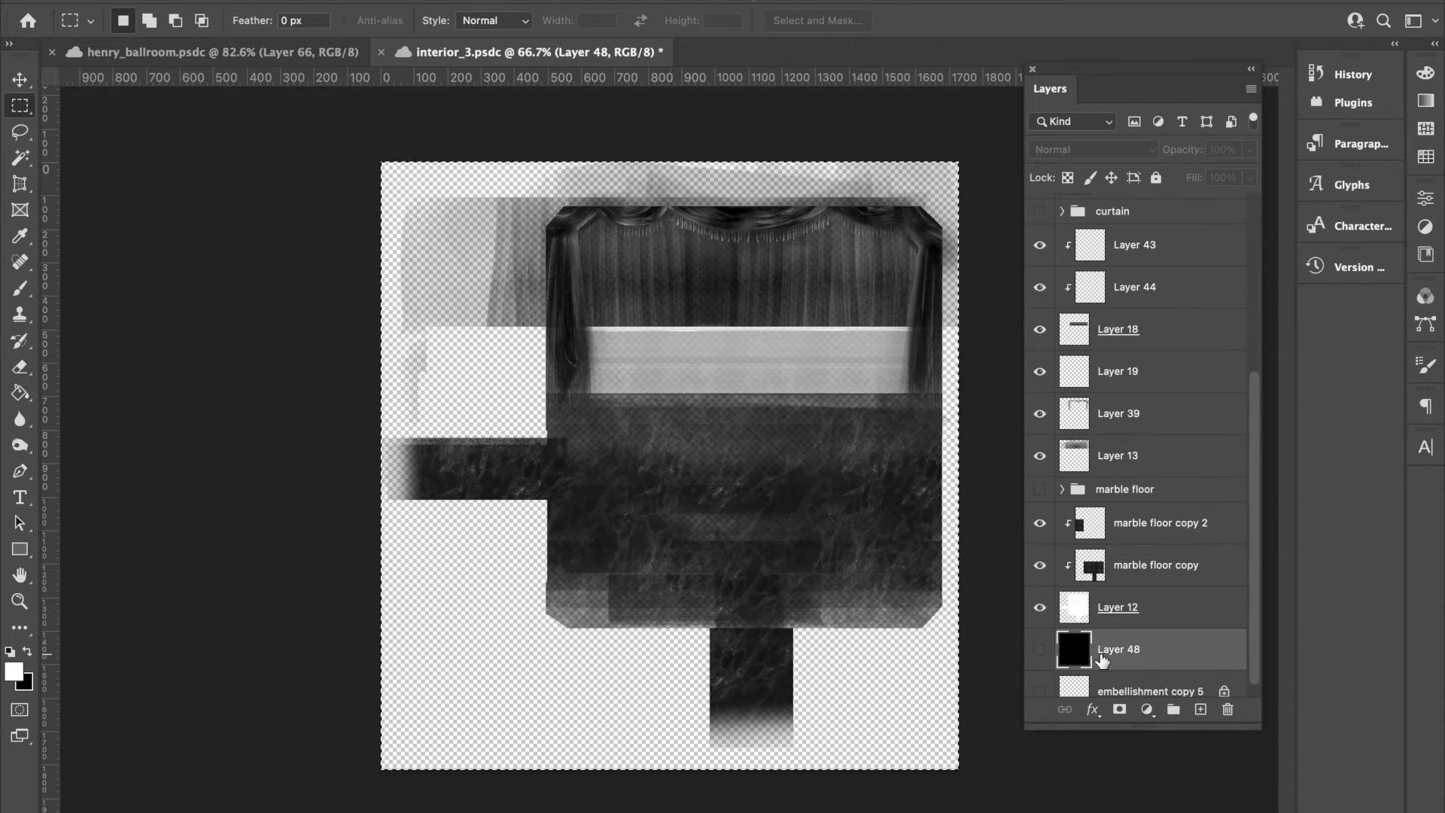
scroll(1129, 366, "up", 7)
left_click(1110, 206, "shift")
key("super+e")
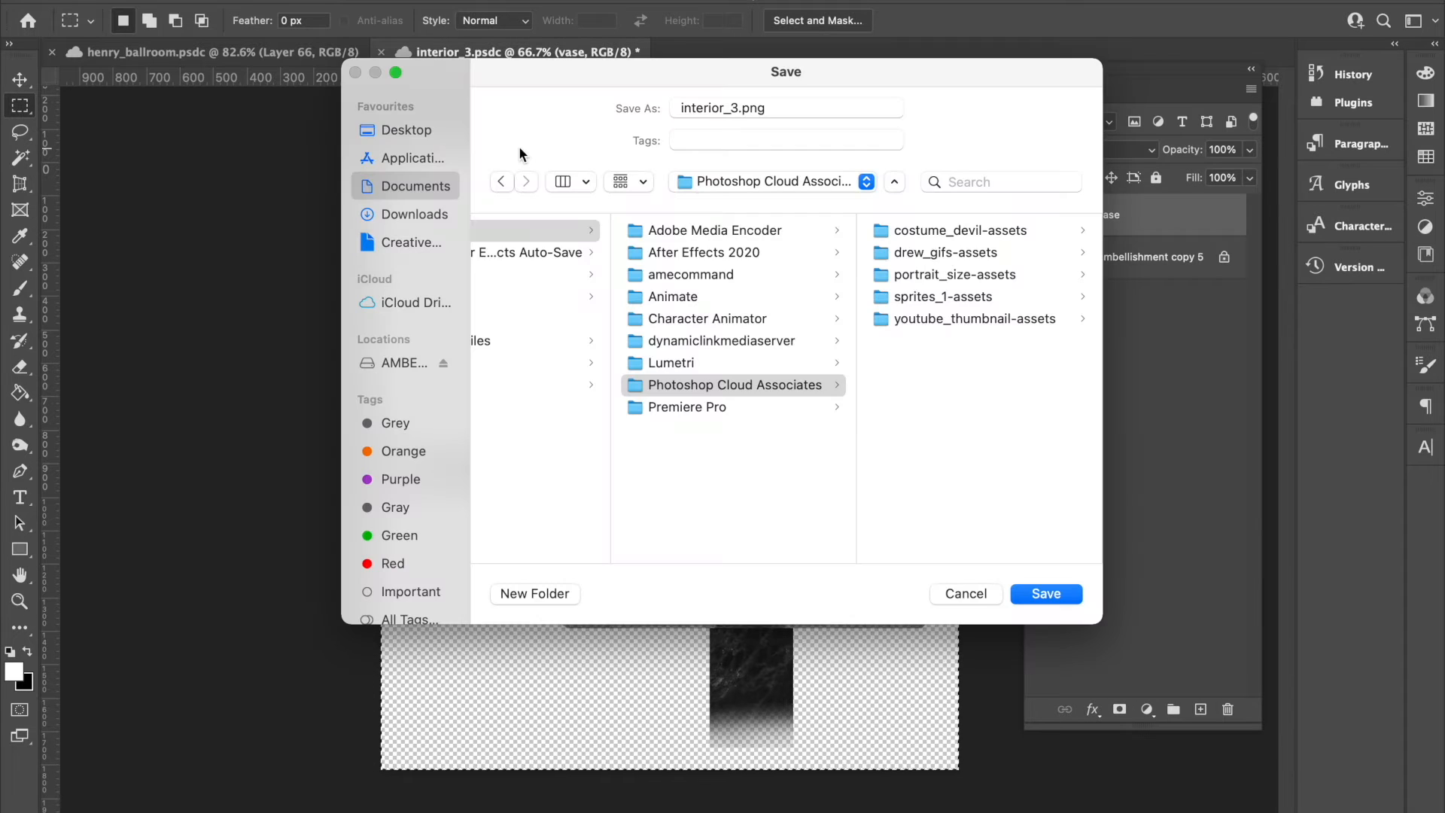
left_click(407, 130)
double_click(727, 108)
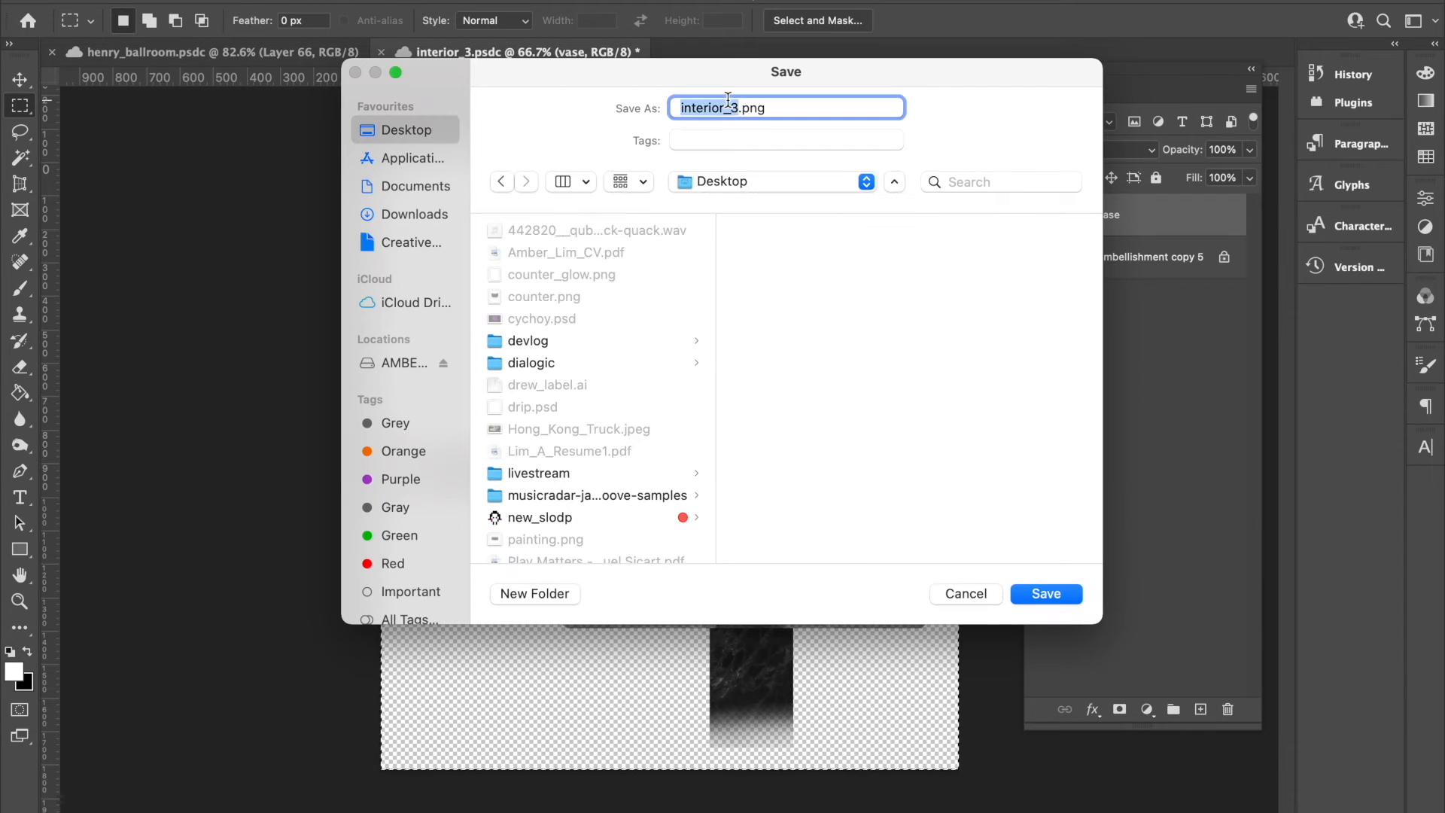
type("fgdg")
key("Return")
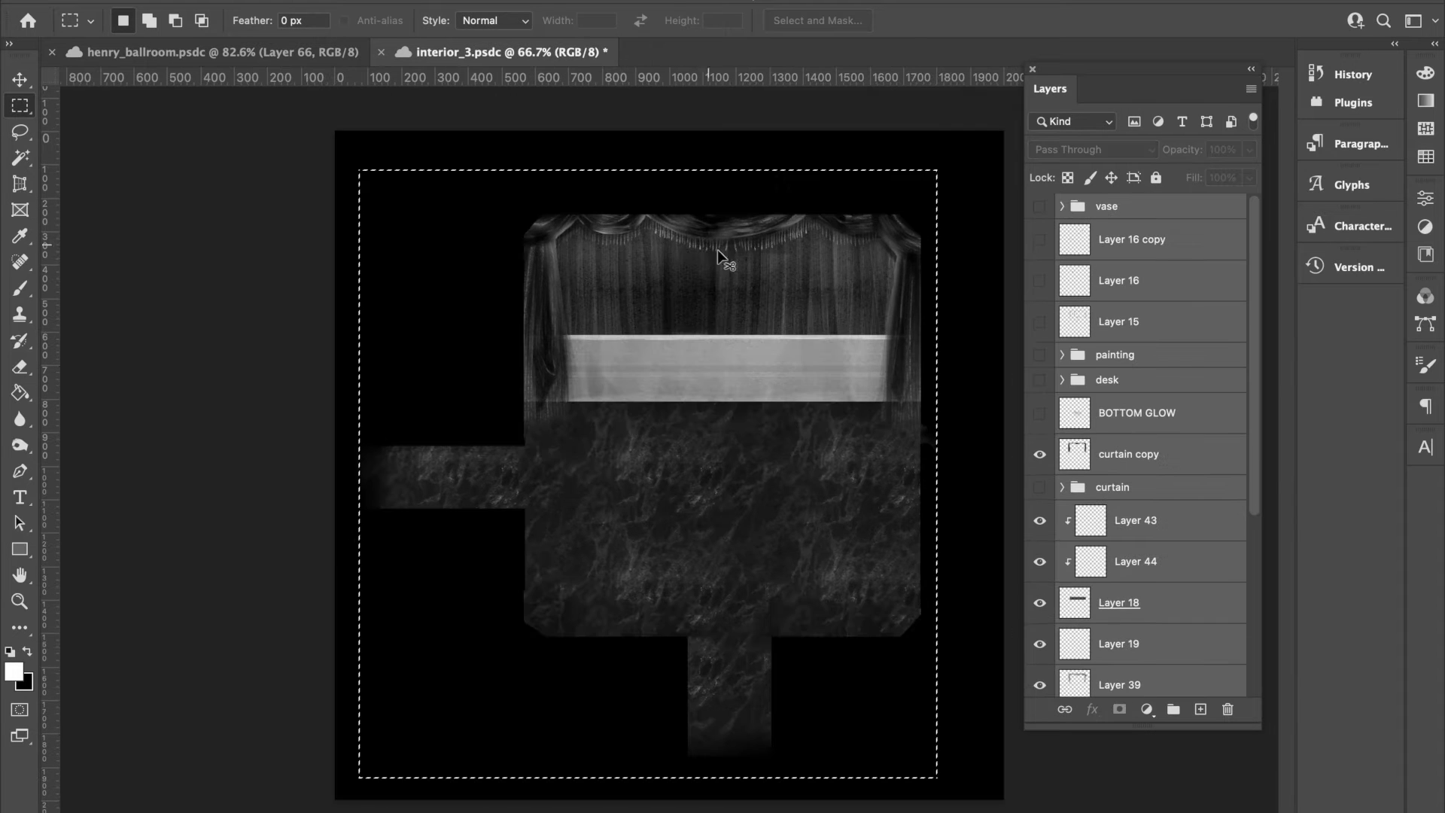
Undo the crop and the layer hiding, clear the marquee selection and save the document
key("super+z")
key("super+z")
key("super+z")
key("super+z")
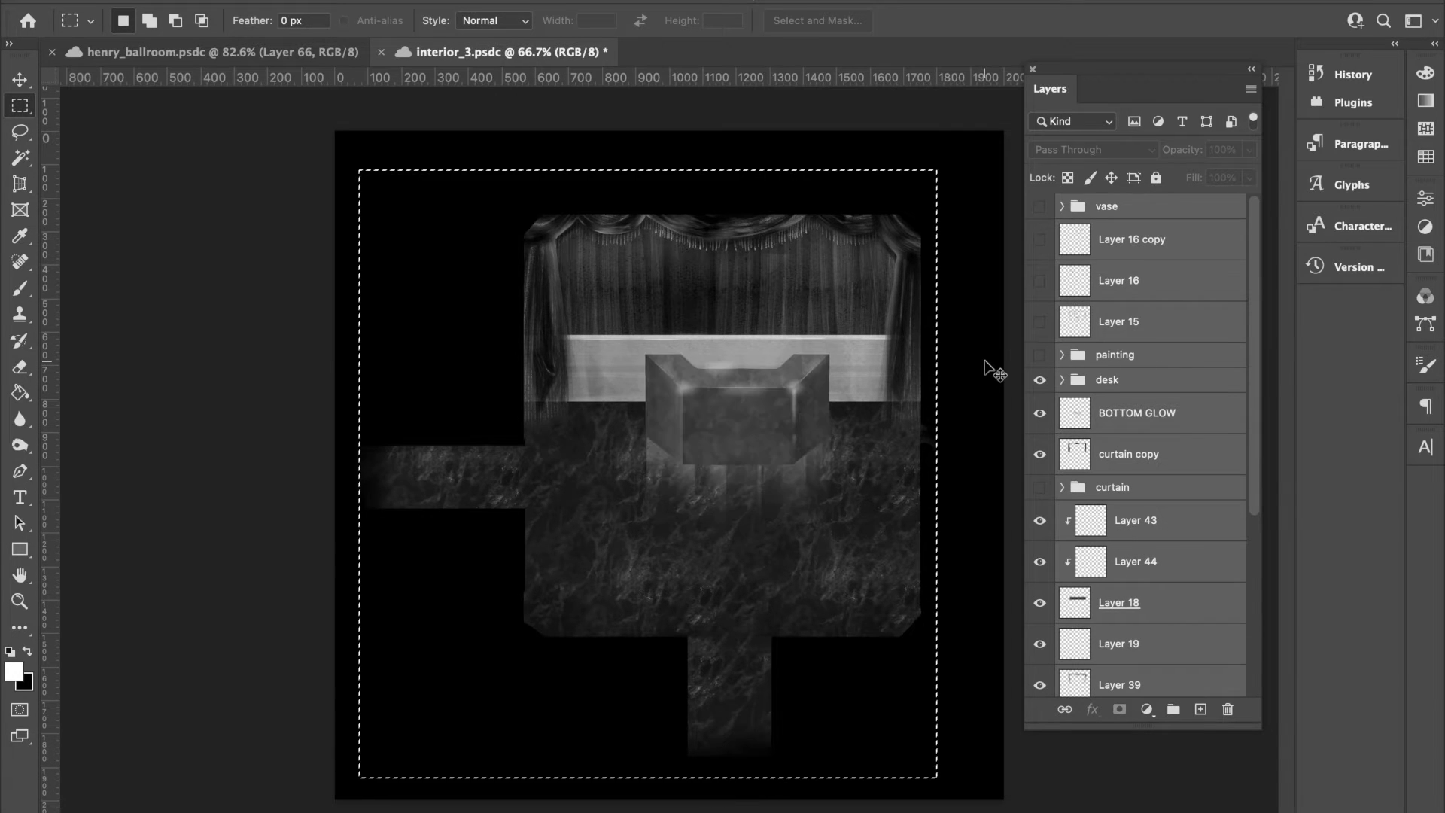
key("super+d")
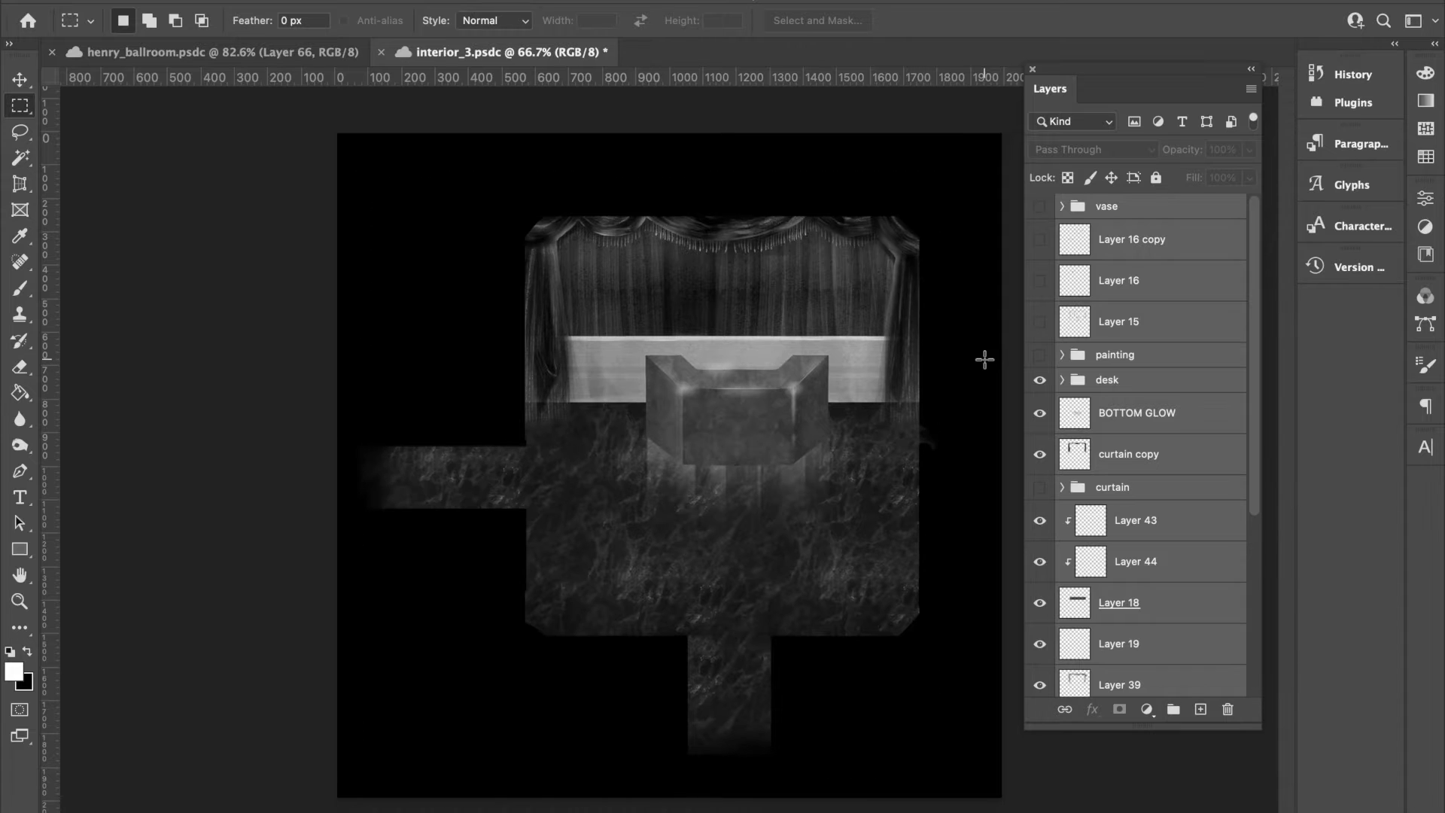
scroll(984, 359, "down", 2, "alt")
scroll(1112, 502, "down", 5)
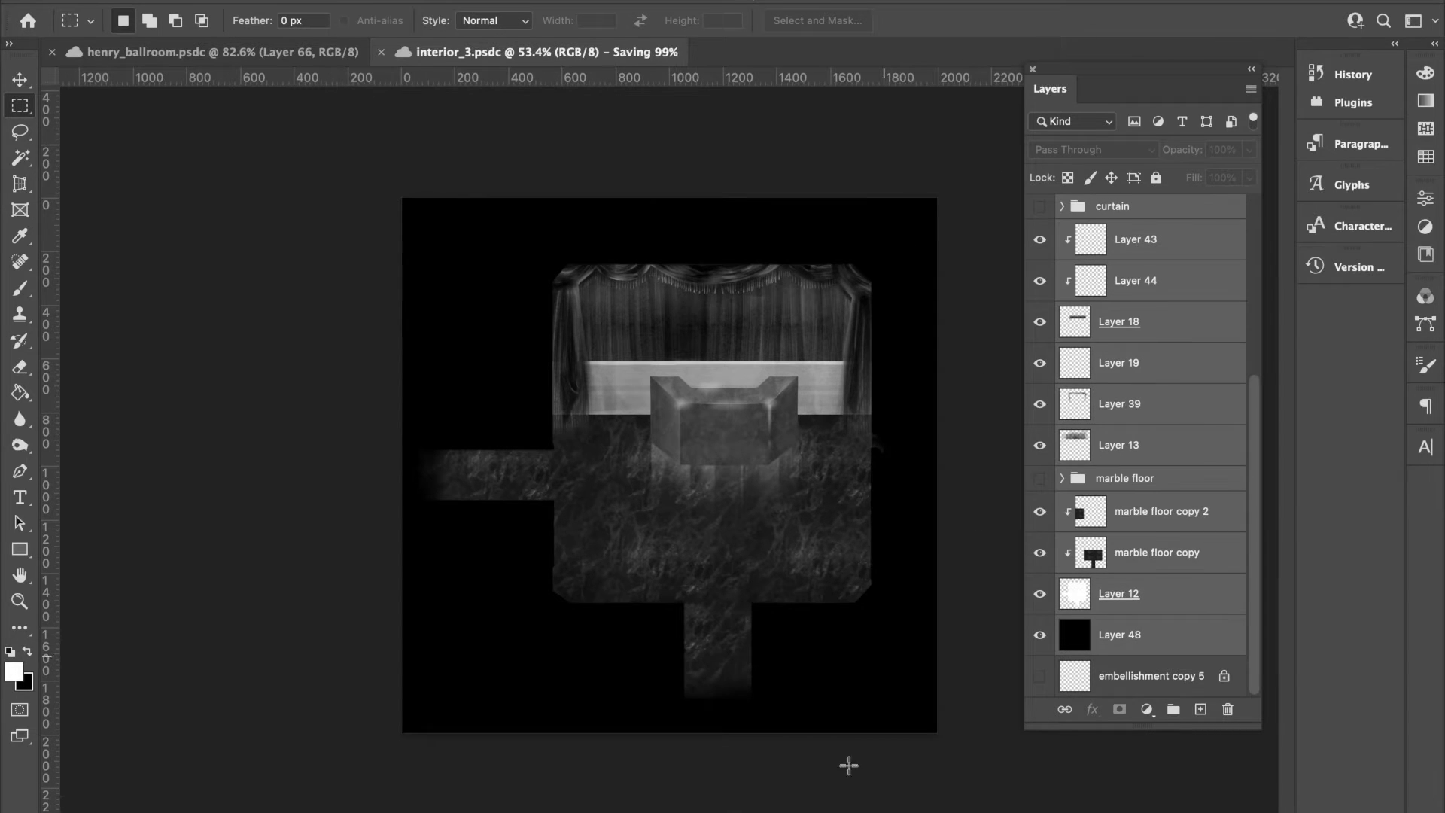
Switch to Chrome and load tinypng.com in a new tab, checking the Wi-Fi connection and retrying the page
left_click(865, 787)
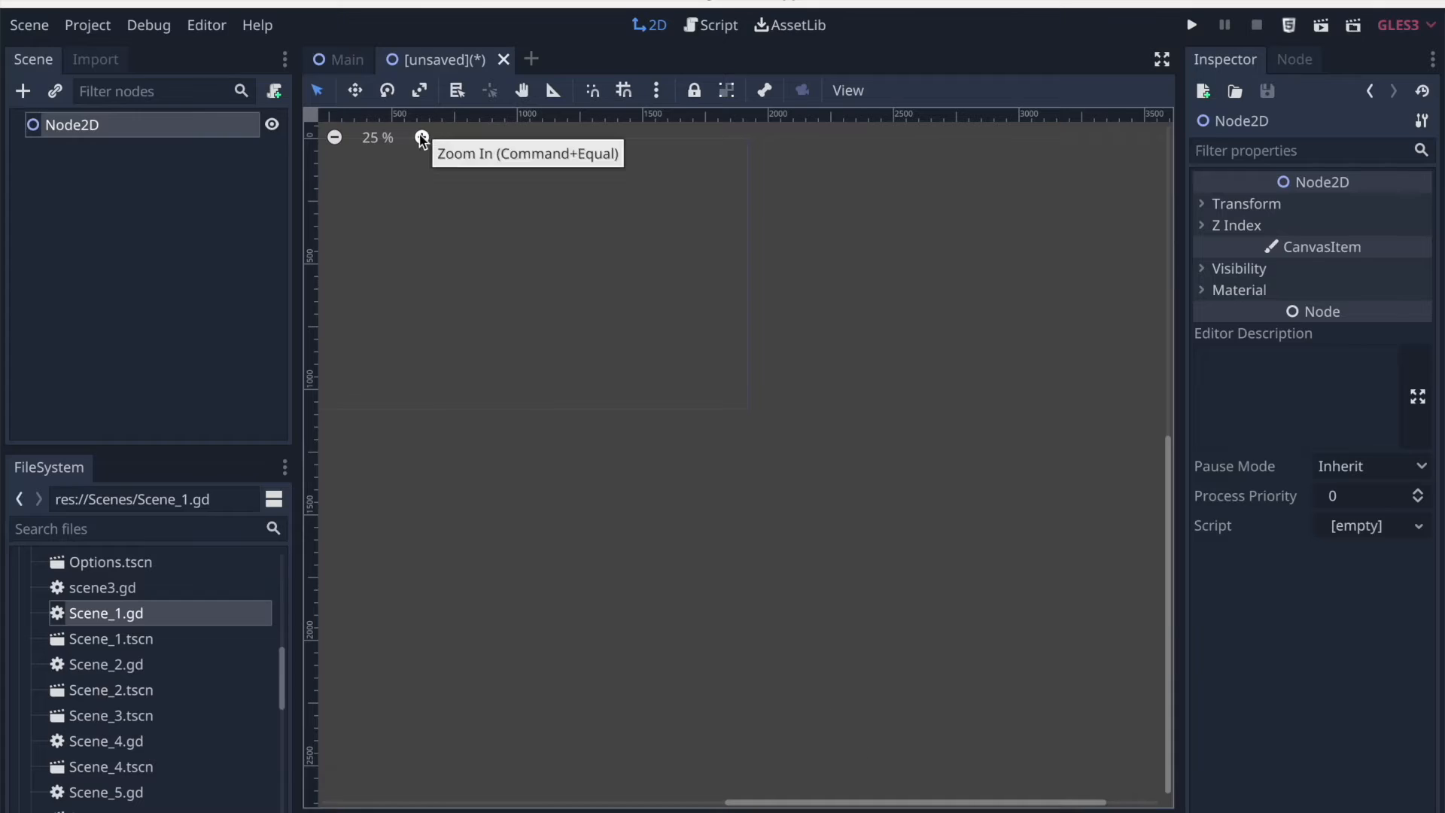
key("ctrl+Left")
key("super+t")
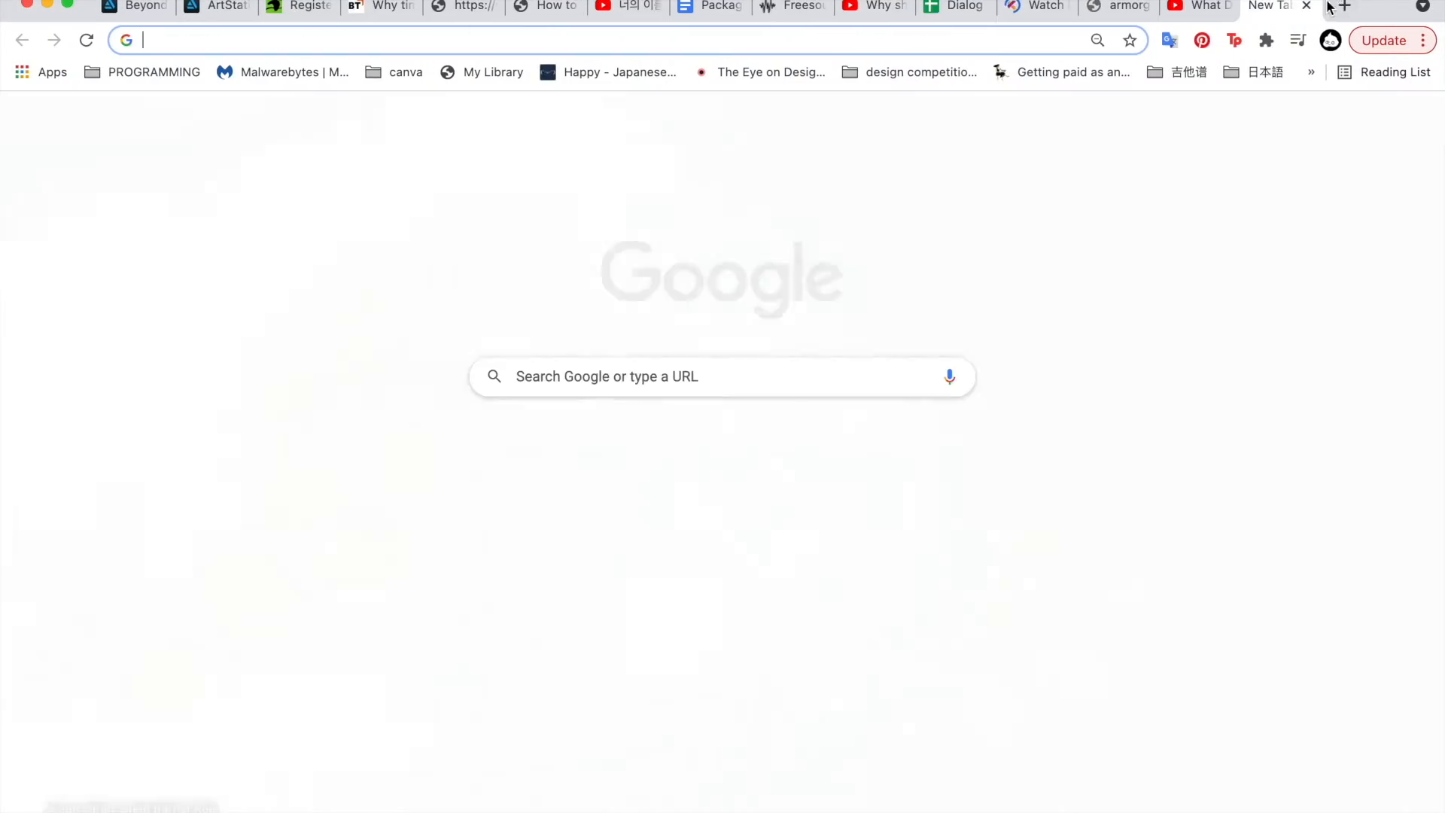
type("tinypng.com")
key("Return")
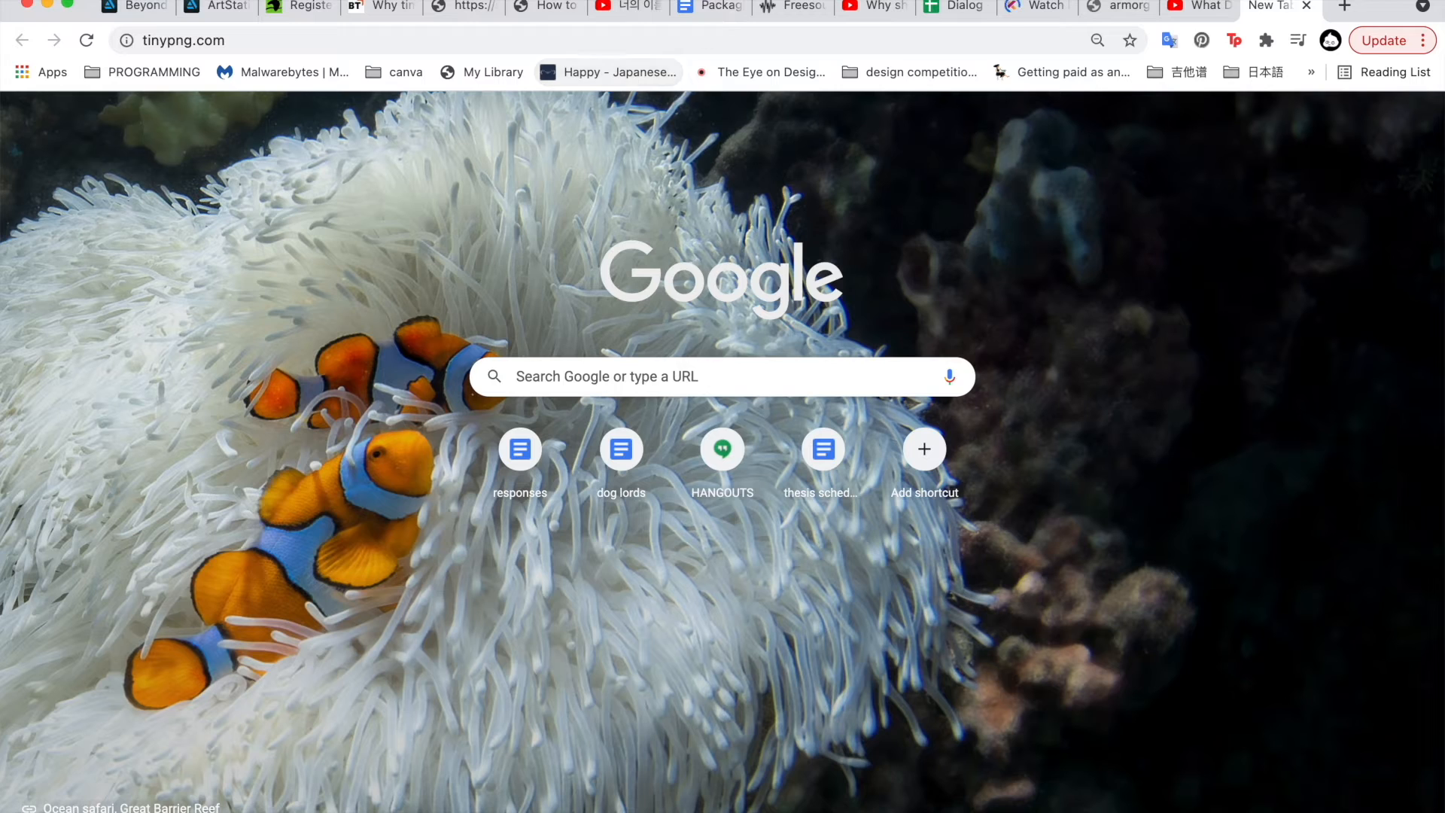
left_click(1100, 1)
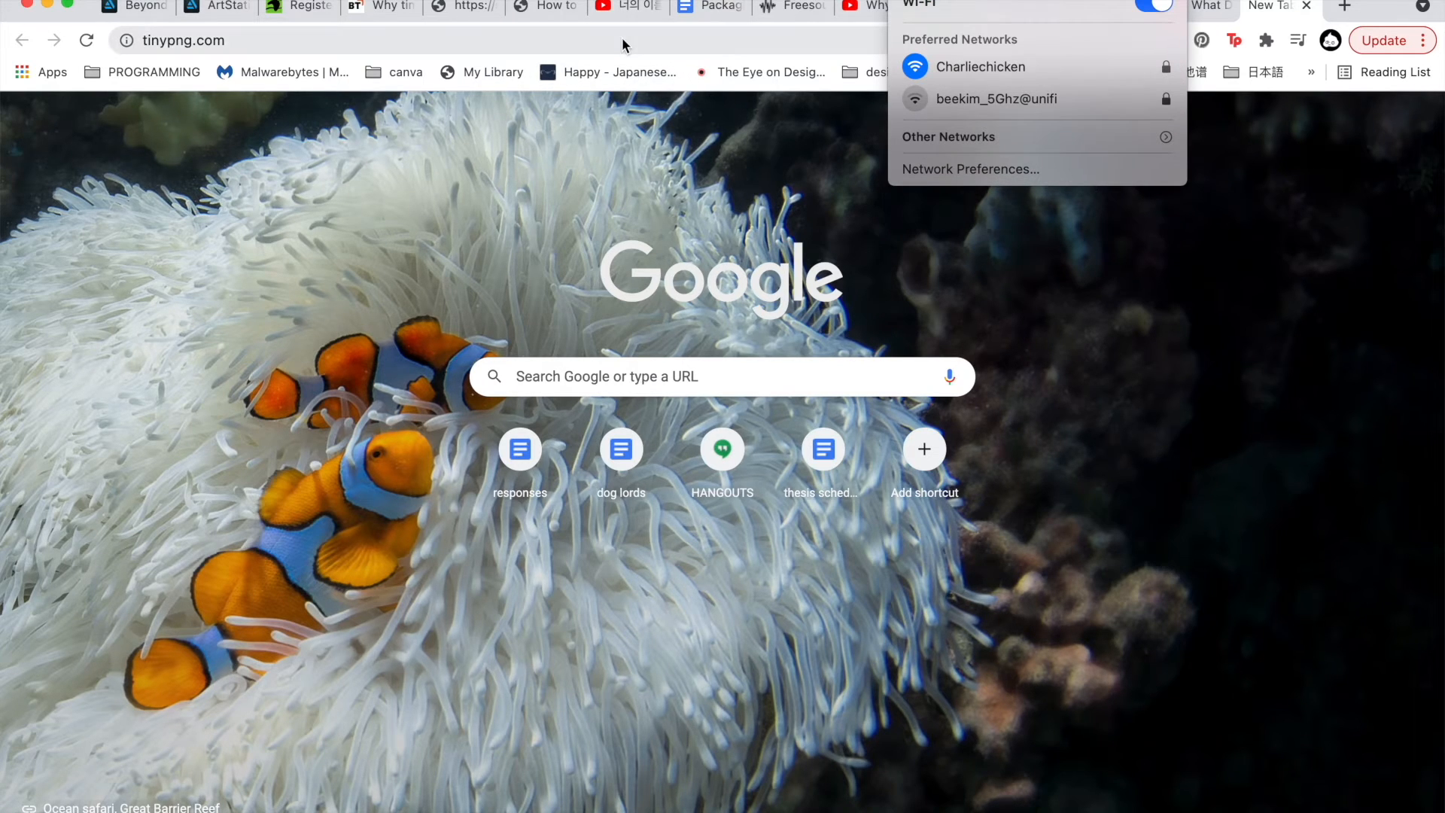
left_click(615, 178)
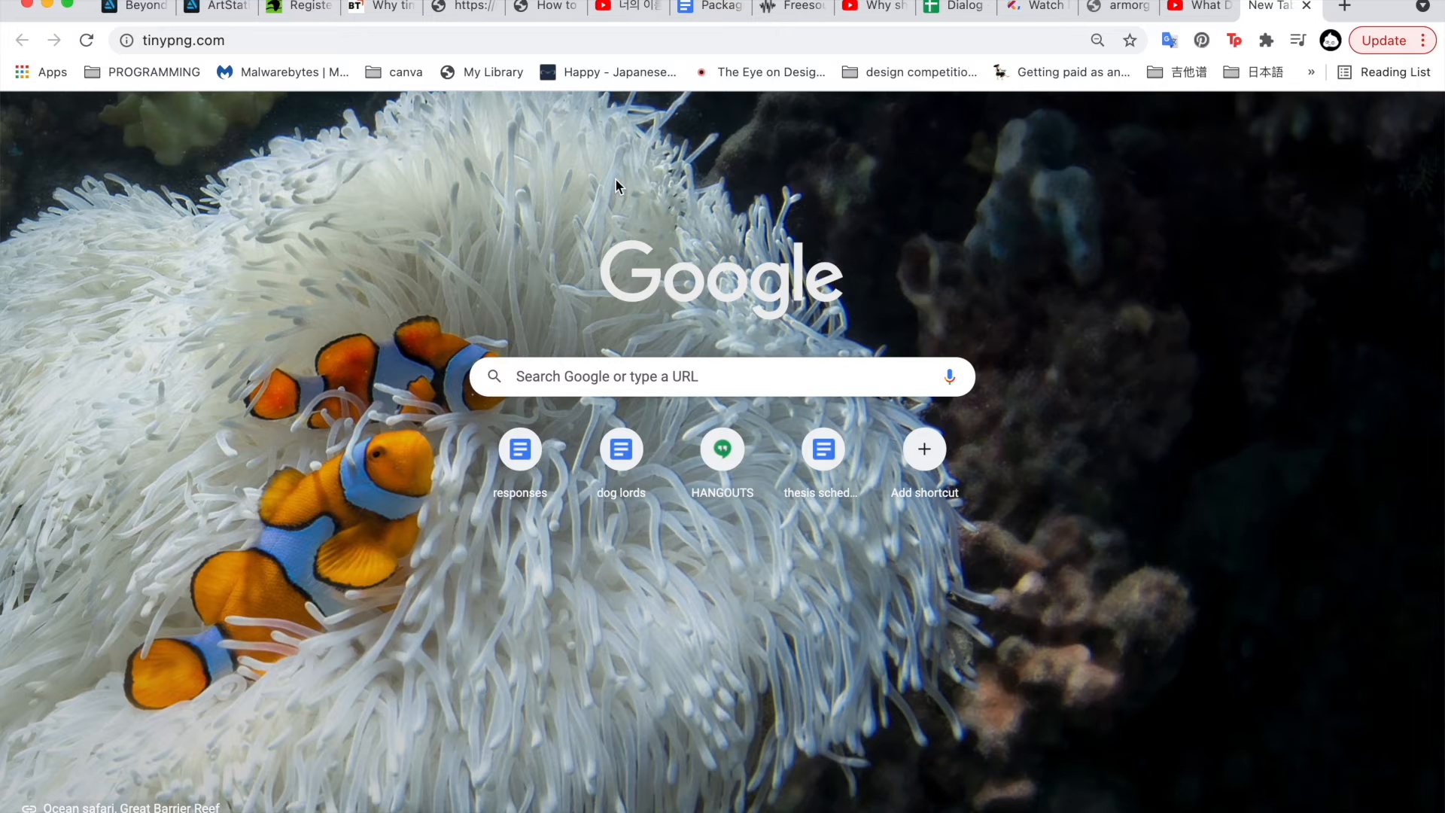
key("Return")
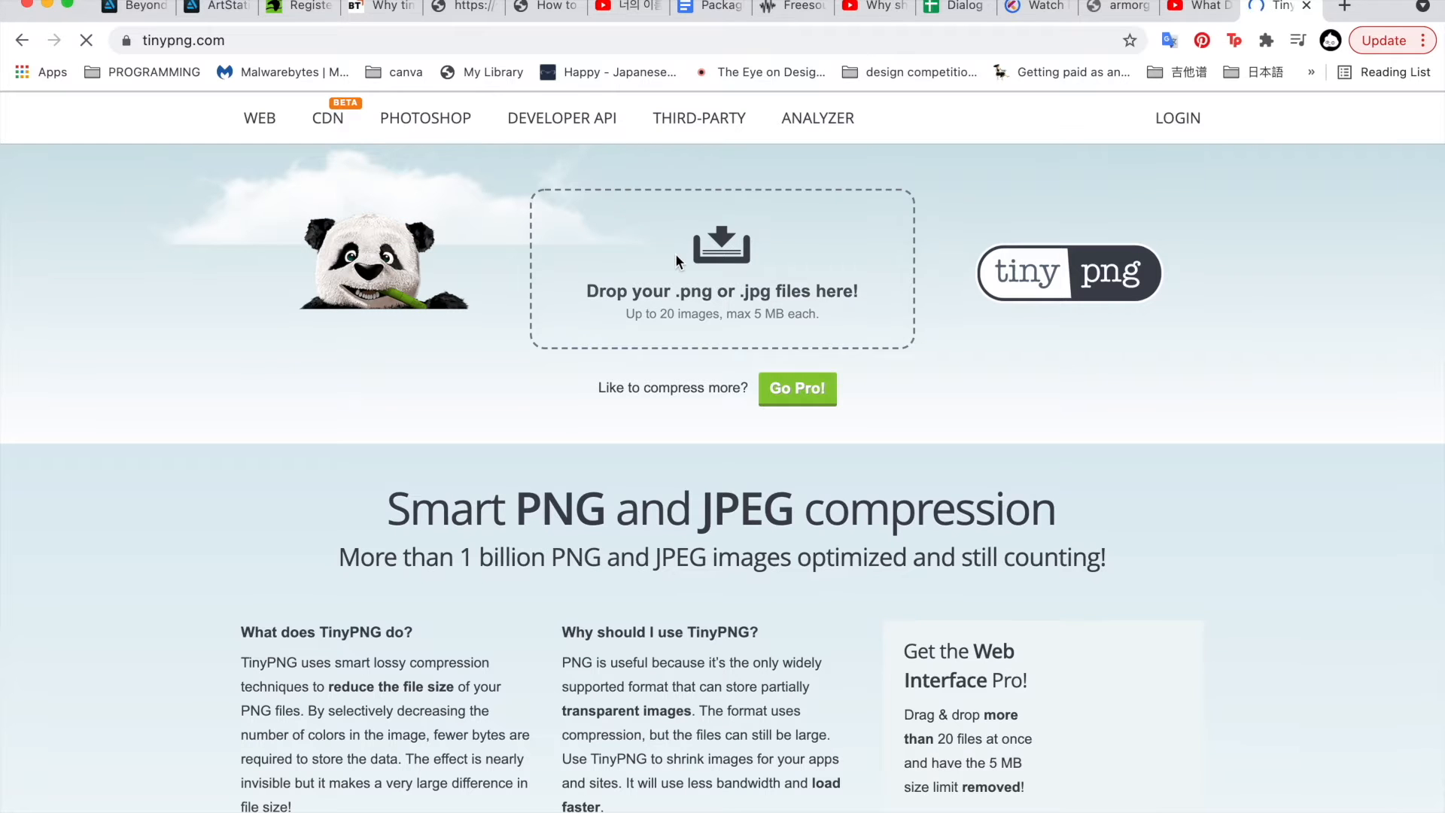
Look over the TinyPNG page and open its file chooser for uploading images from the Desktop
scroll(675, 253, "down", 3)
scroll(676, 283, "down", 10)
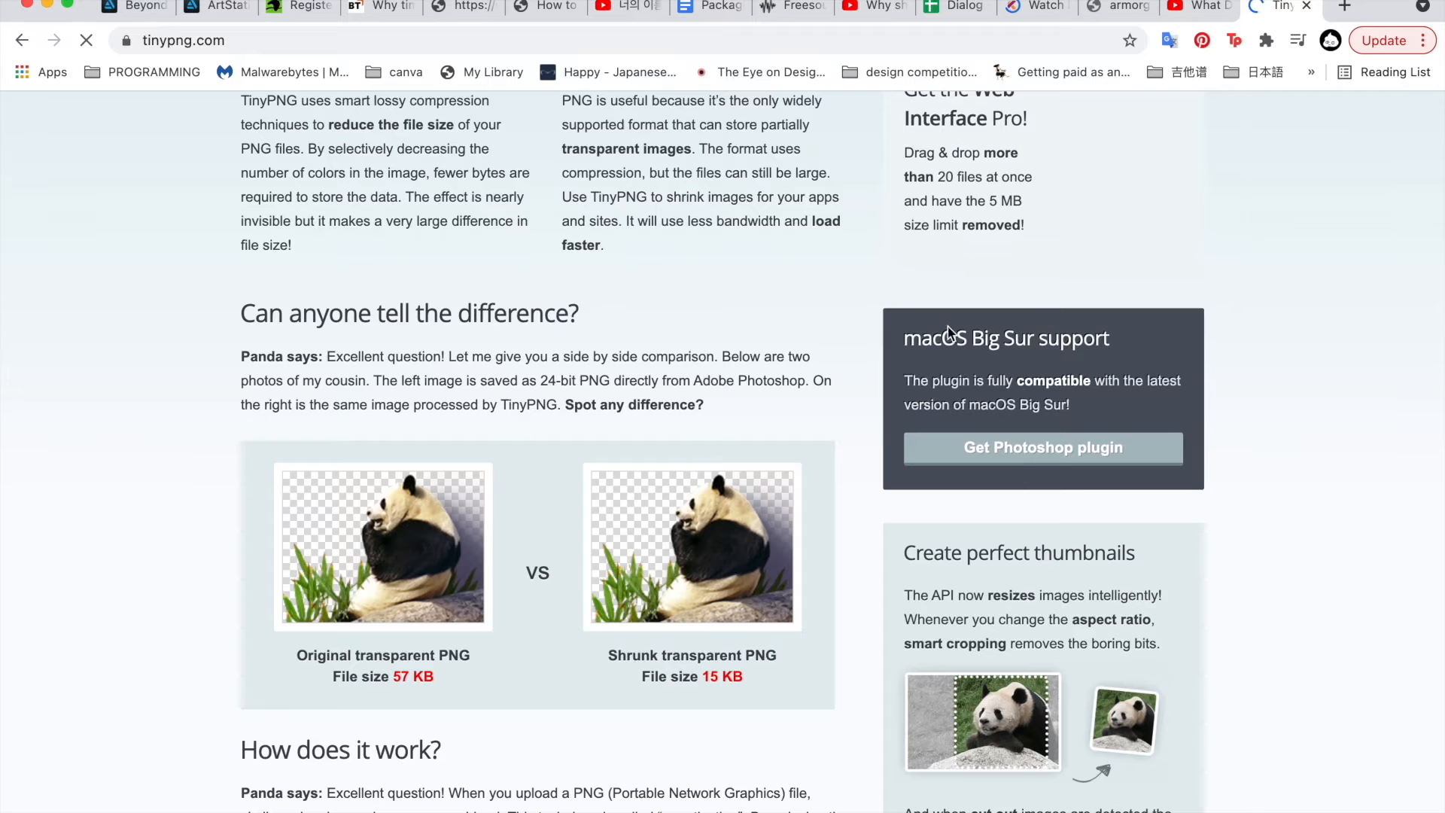
scroll(947, 326, "up", 13)
left_click(711, 288)
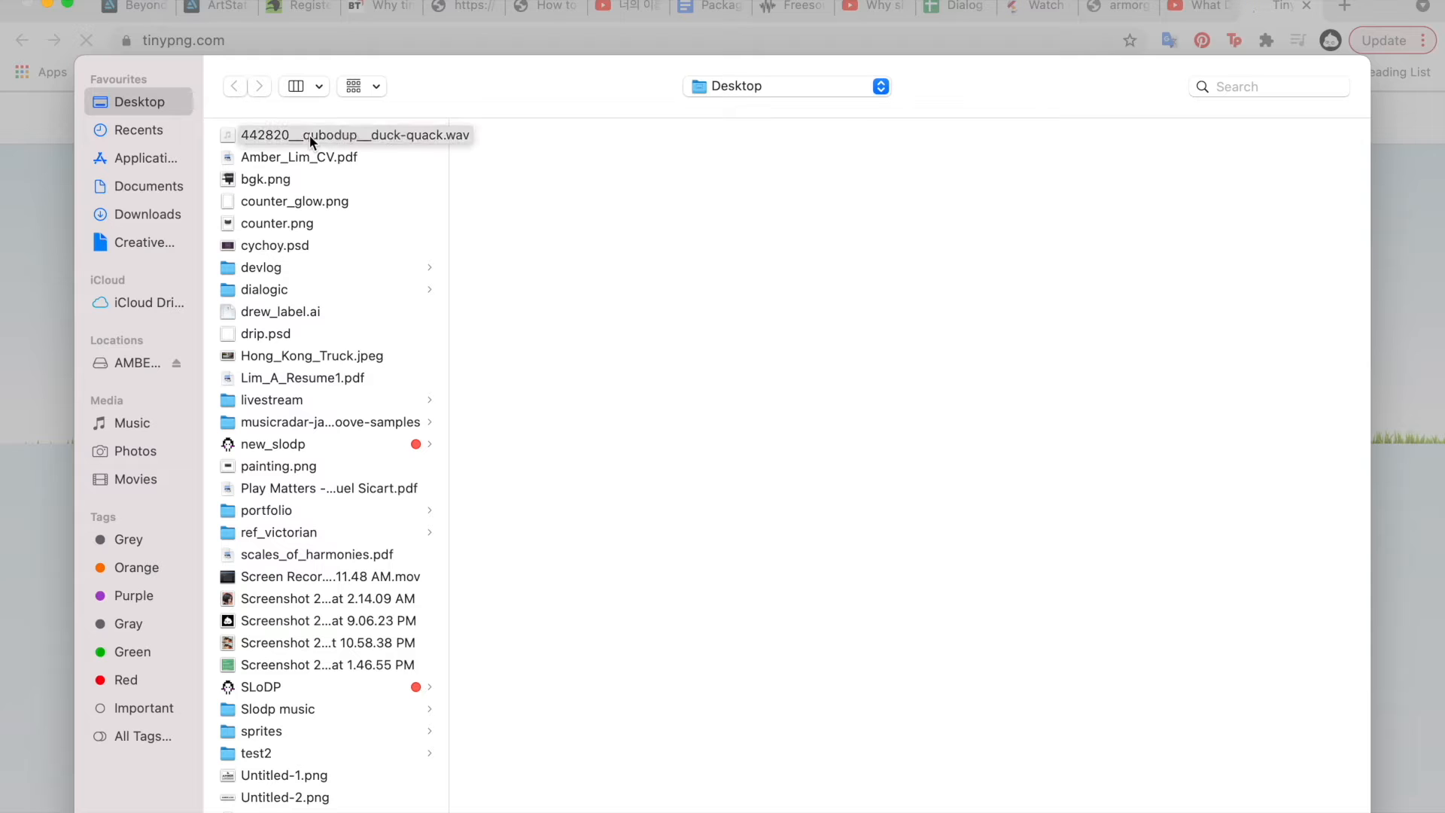
scroll(315, 423, "down", 1)
scroll(377, 383, "up", 1)
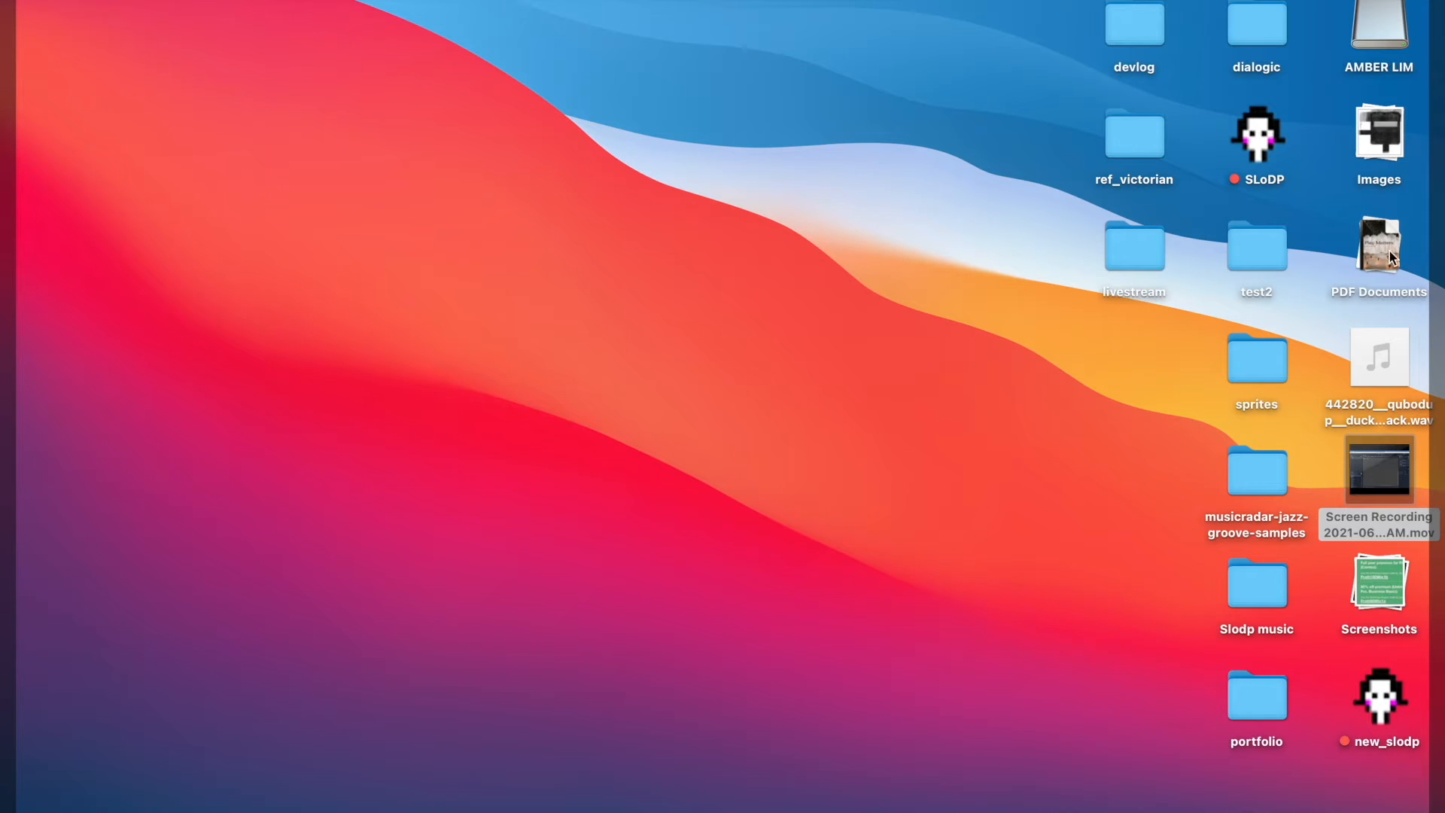
Expand the Images stack on the Desktop, open the sprites folder and delete all the old files in it
left_click(1392, 134)
left_click_drag(1344, 241, 1391, 697)
left_click_drag(1363, 265, 1389, 296)
left_click(999, 133)
double_click(998, 134)
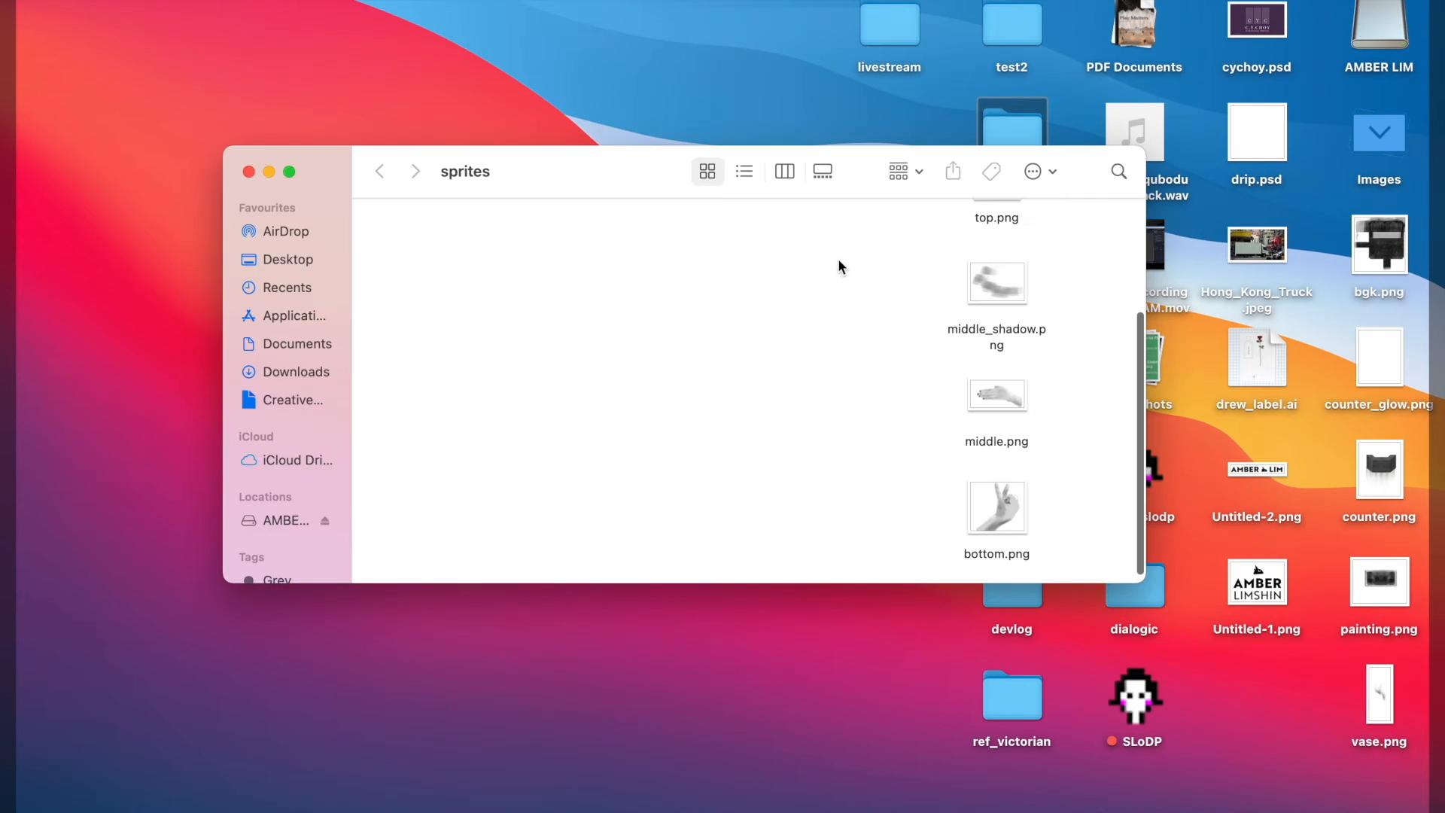
key("super+a")
key("super+BackSpace")
Move bgk.png, counter_glow.png, counter.png, painting.png and vase.png from the Desktop into the sprites folder, and return to Chrome
left_click_drag(1340, 232, 1388, 696)
left_click_drag(1378, 271, 930, 369)
left_click(832, 317)
key("super+w")
key("super+Tab")
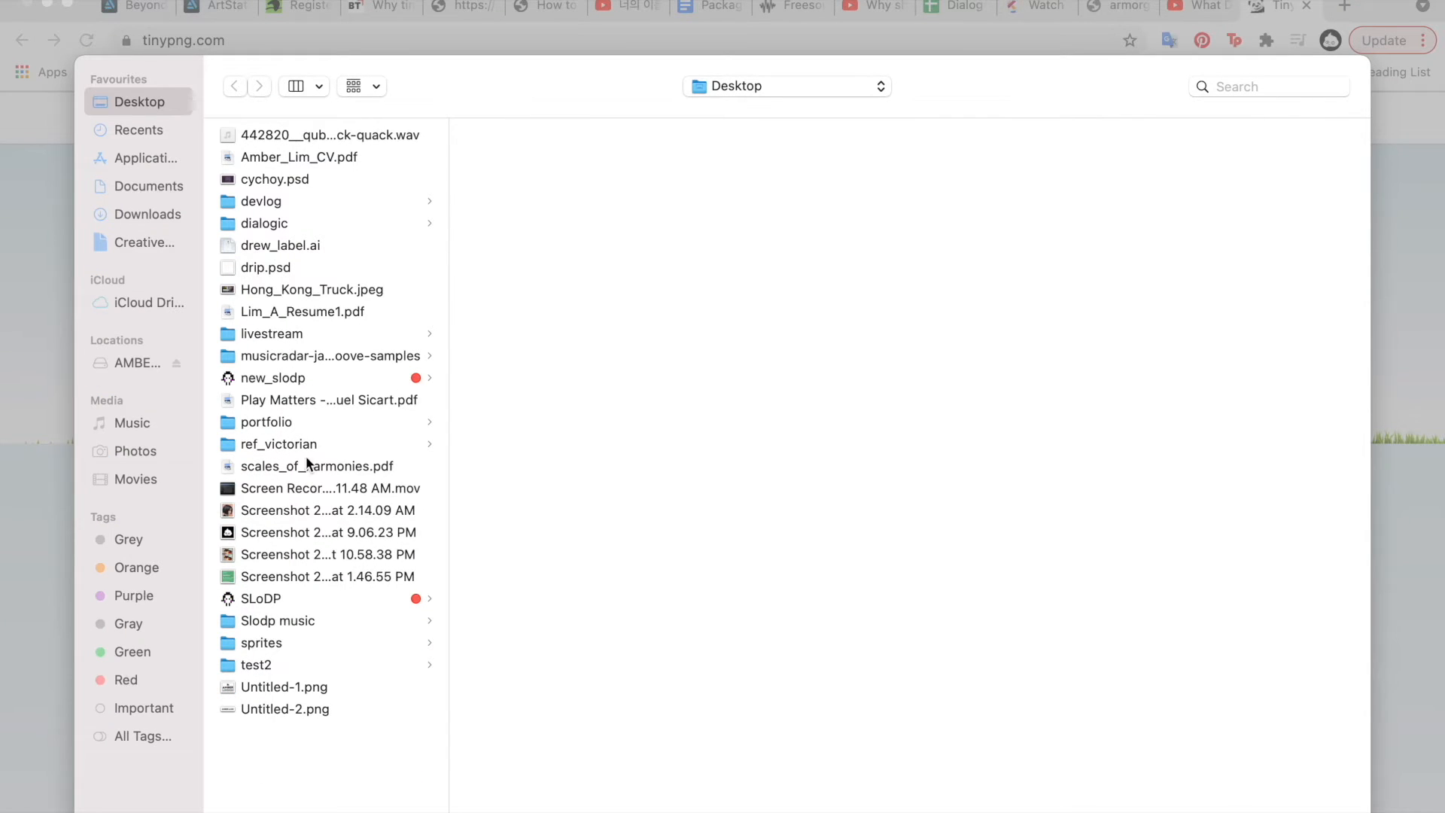
Upload all five PNGs from the sprites folder, bgk.png through vase.png, to TinyPNG for compression
left_click(280, 644)
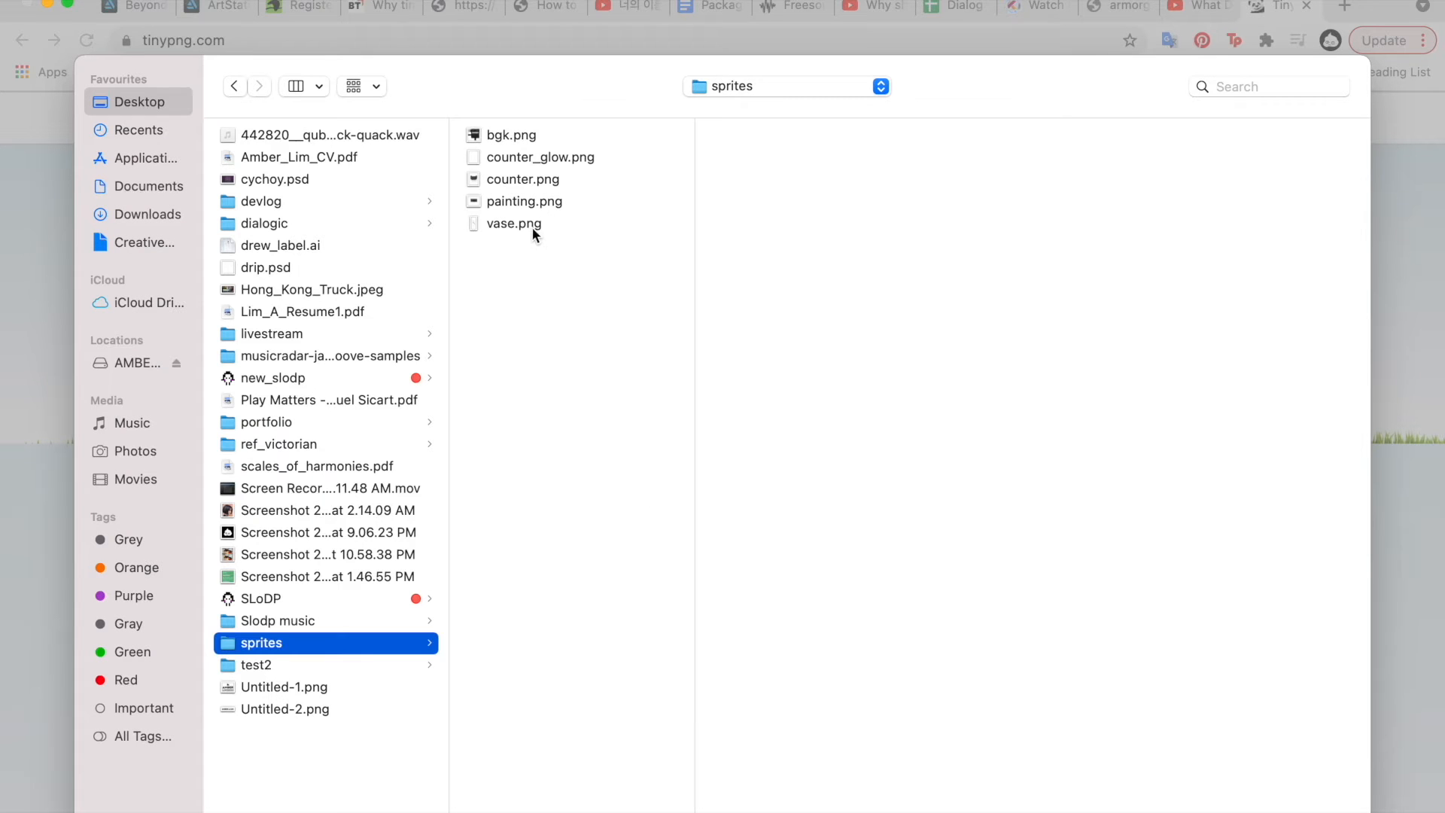
left_click(531, 224)
left_click(527, 137, "shift")
key("Return")
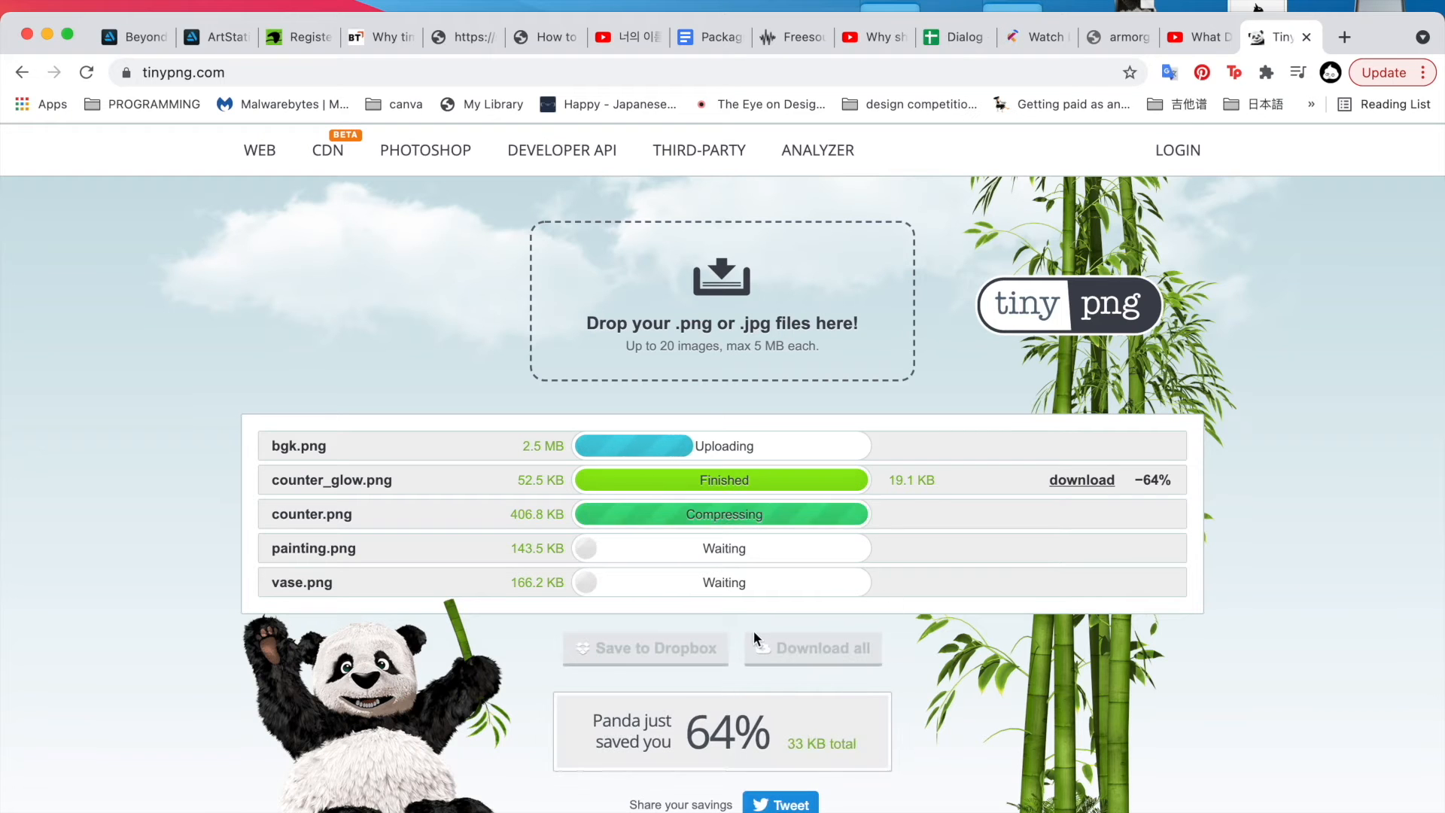
Download all the compressed images as a zip archive and set the save location to new_slodp's Assets folder
mouse_move(672, 801)
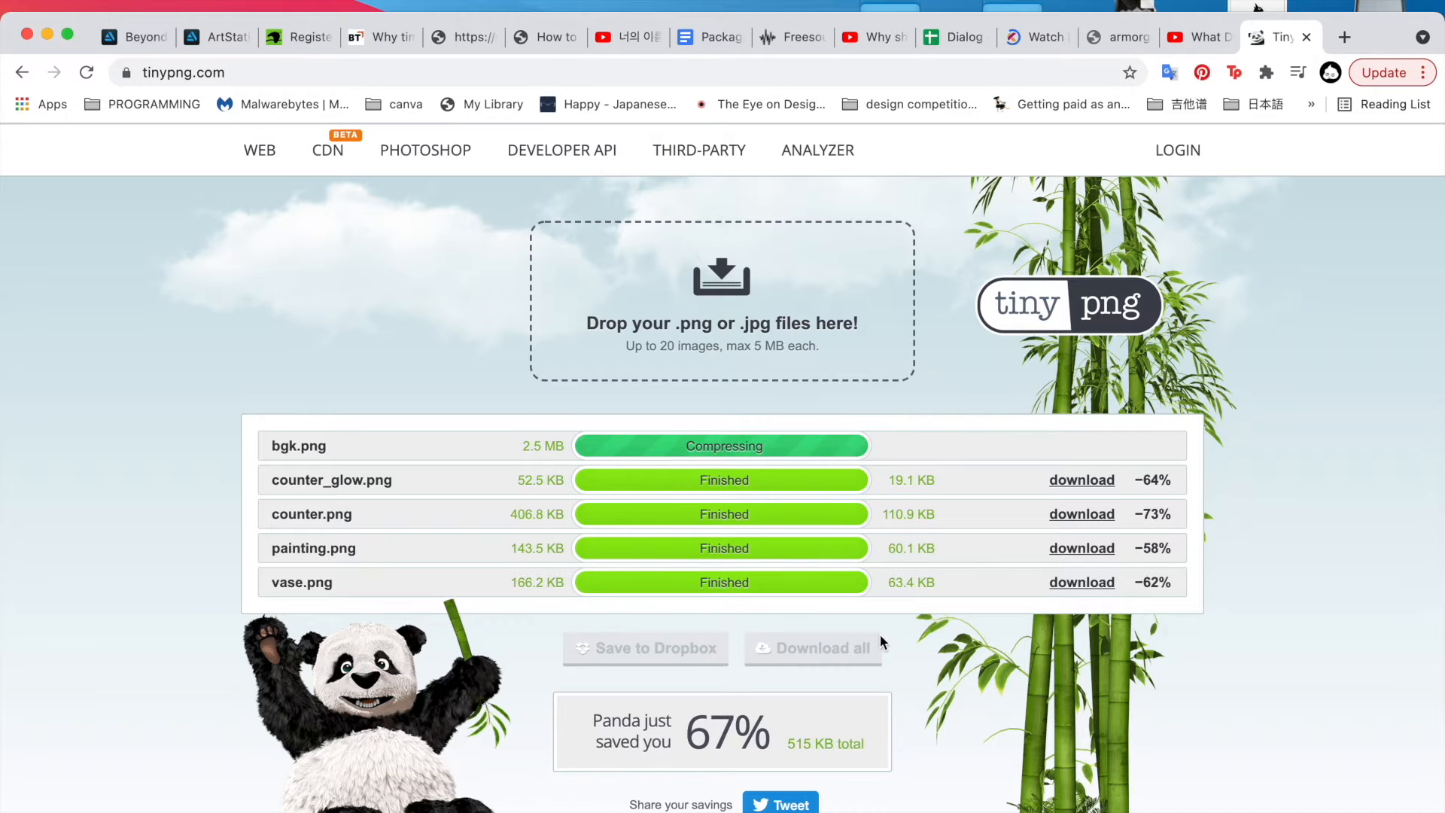
left_click(843, 652)
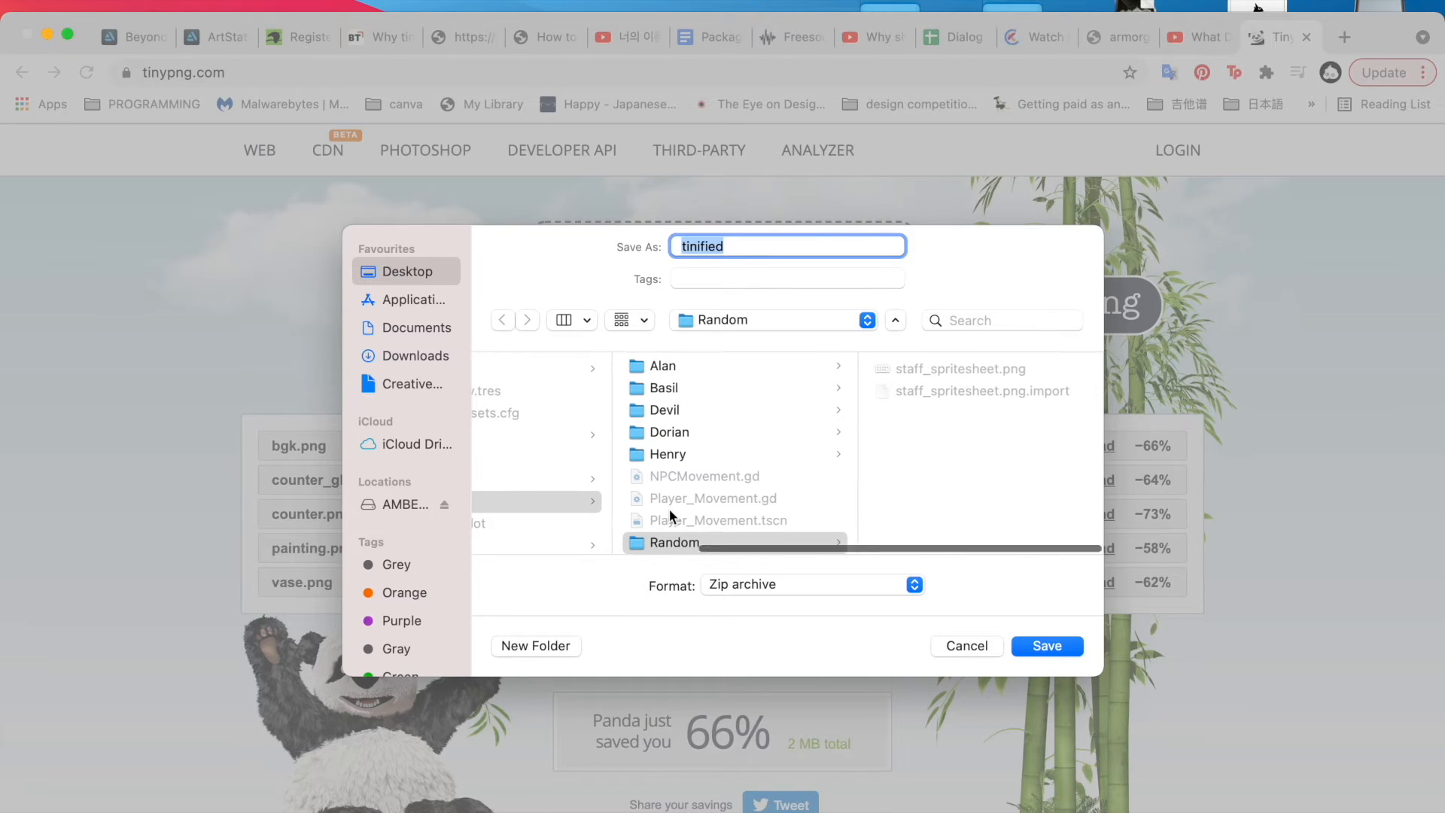
scroll(640, 503, "left", 5)
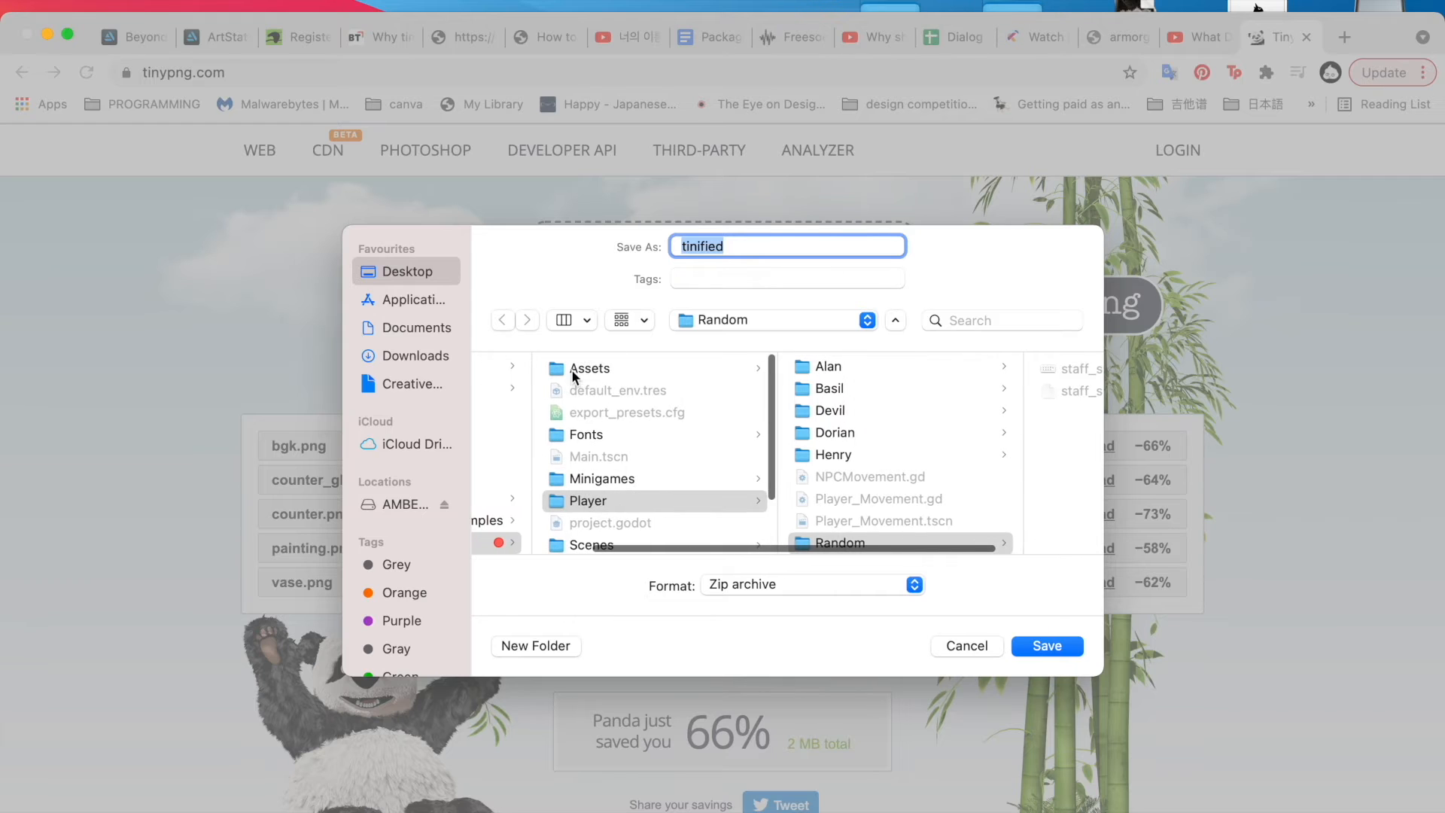
scroll(540, 391, "left", 3)
left_click(539, 536)
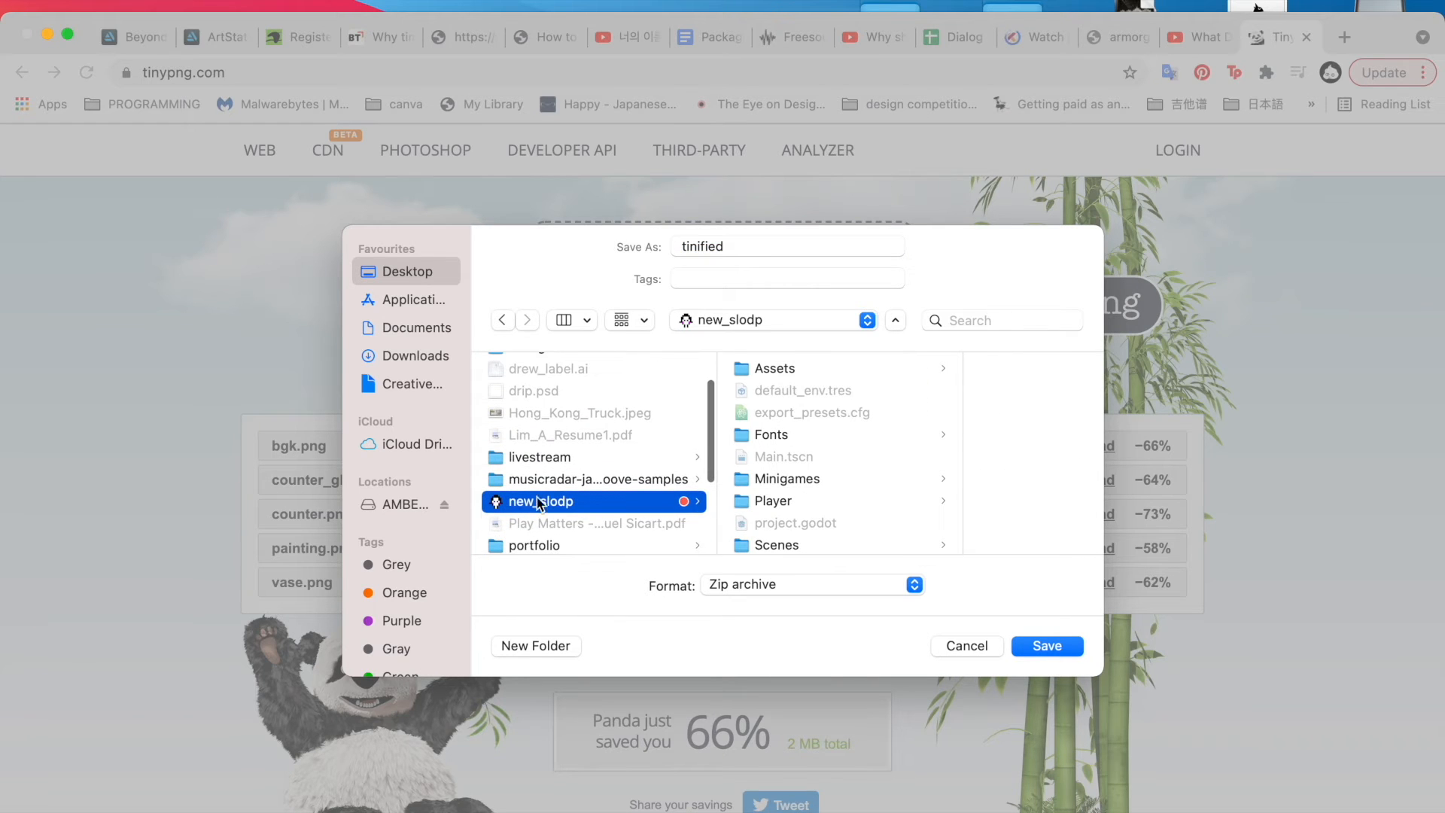
left_click(797, 369)
scroll(880, 445, "down", 10)
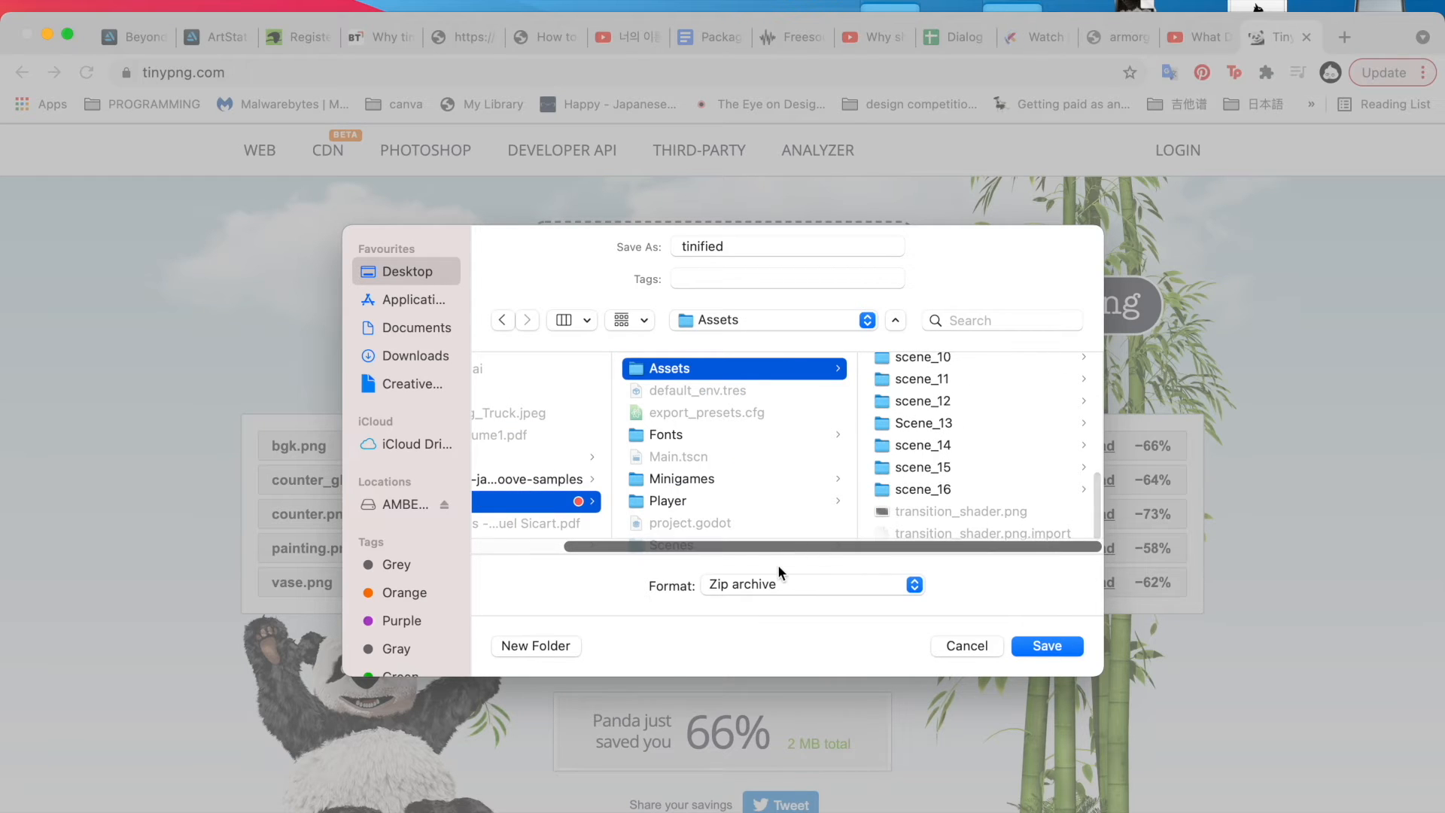
scroll(979, 381, "up", 10)
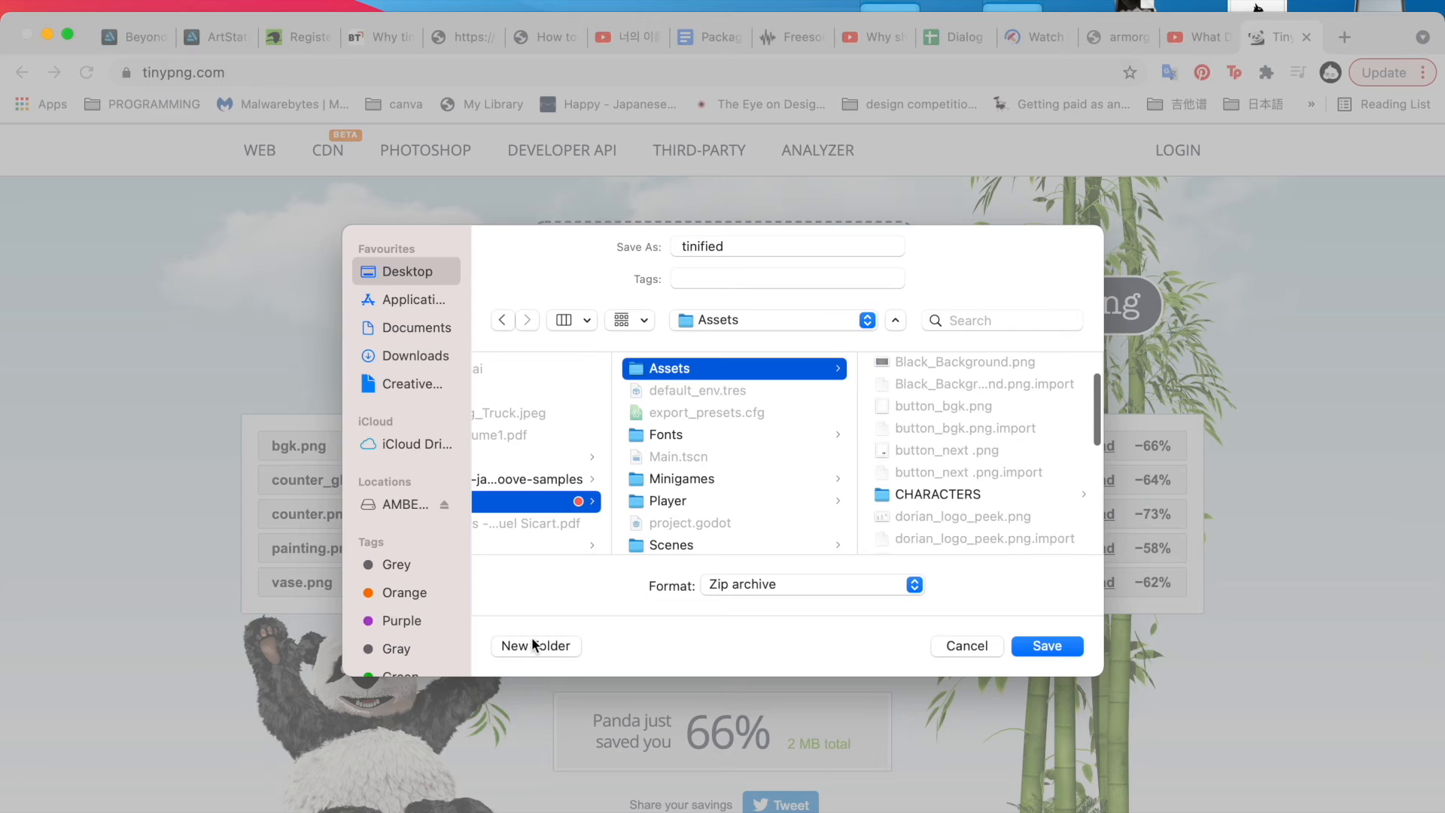
left_click(536, 645)
key("BackSpace")
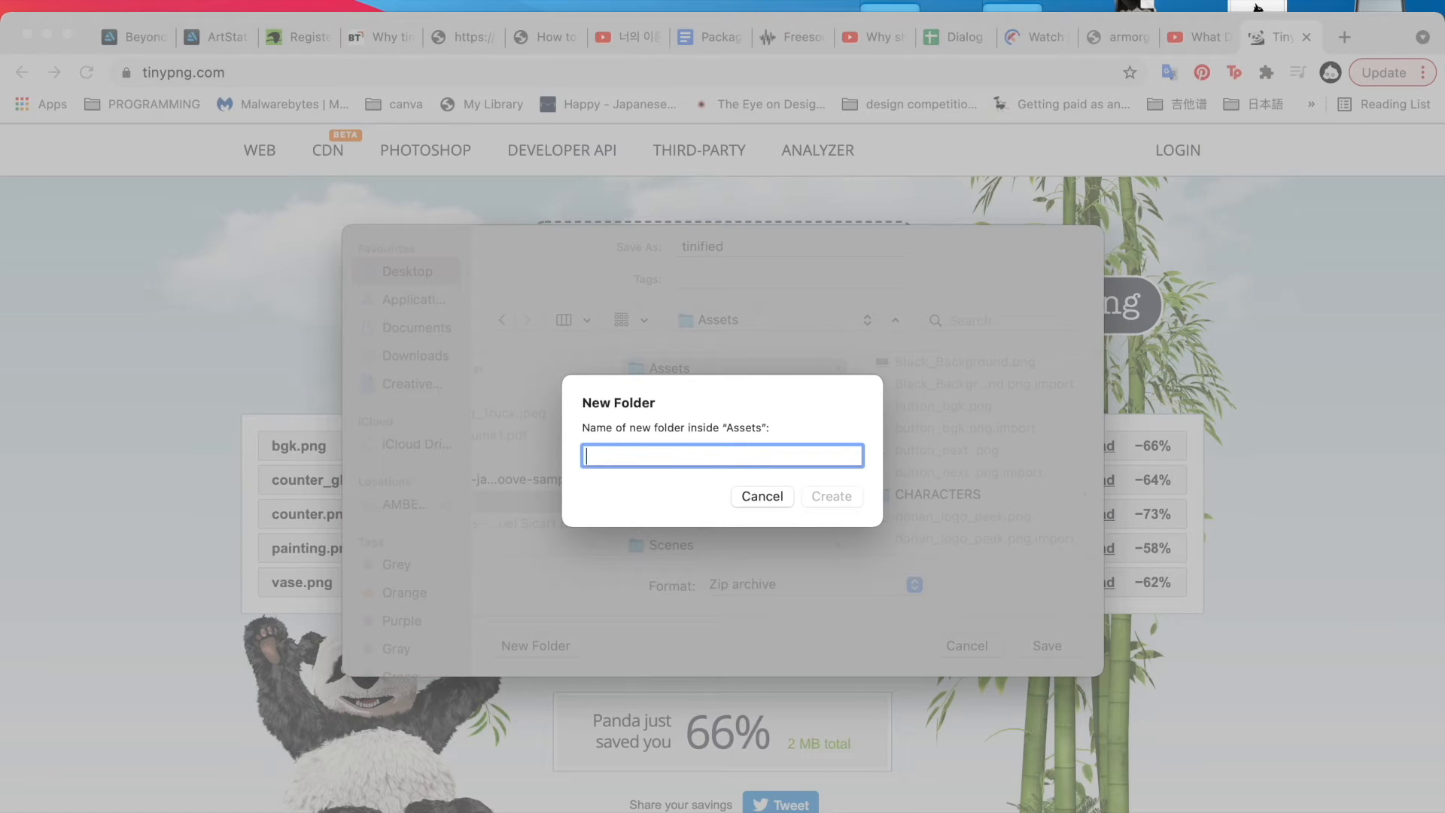
type("Theatre")
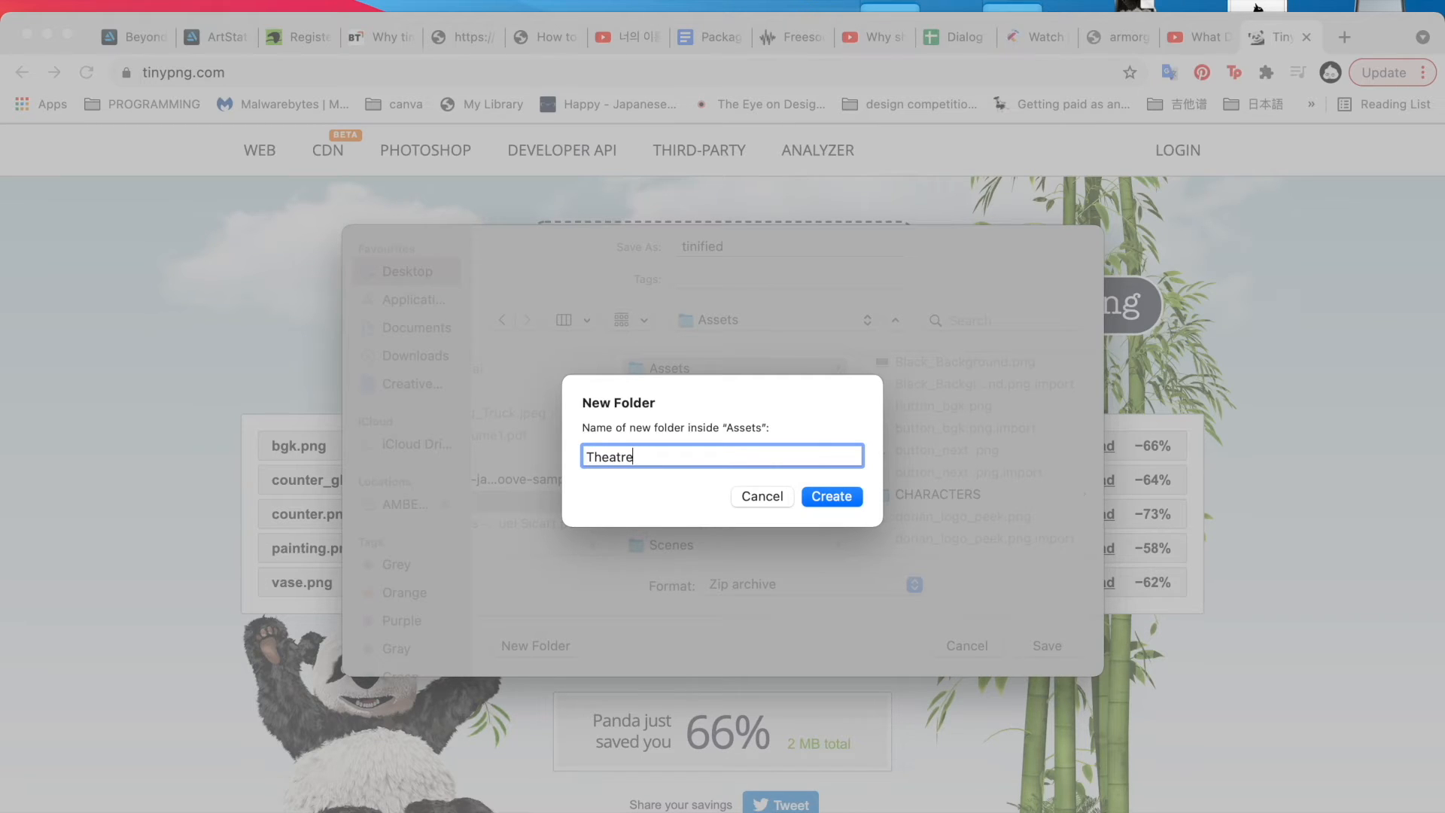
left_click(773, 498)
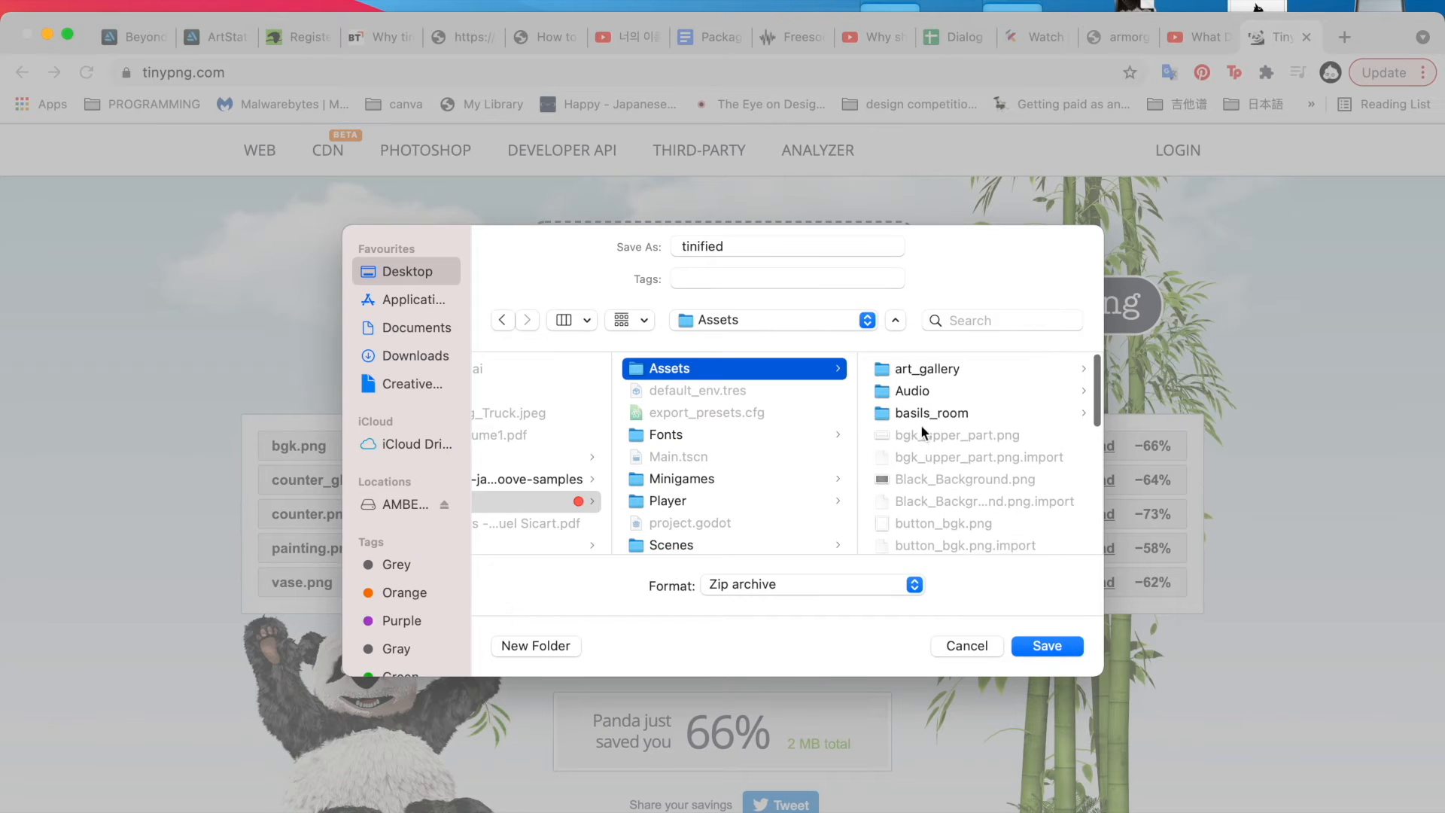
Create a theatre_lobby folder inside Assets and save the tinified zip archive in it
scroll(927, 459, "down", 5)
scroll(924, 459, "down", 5)
left_click(539, 646)
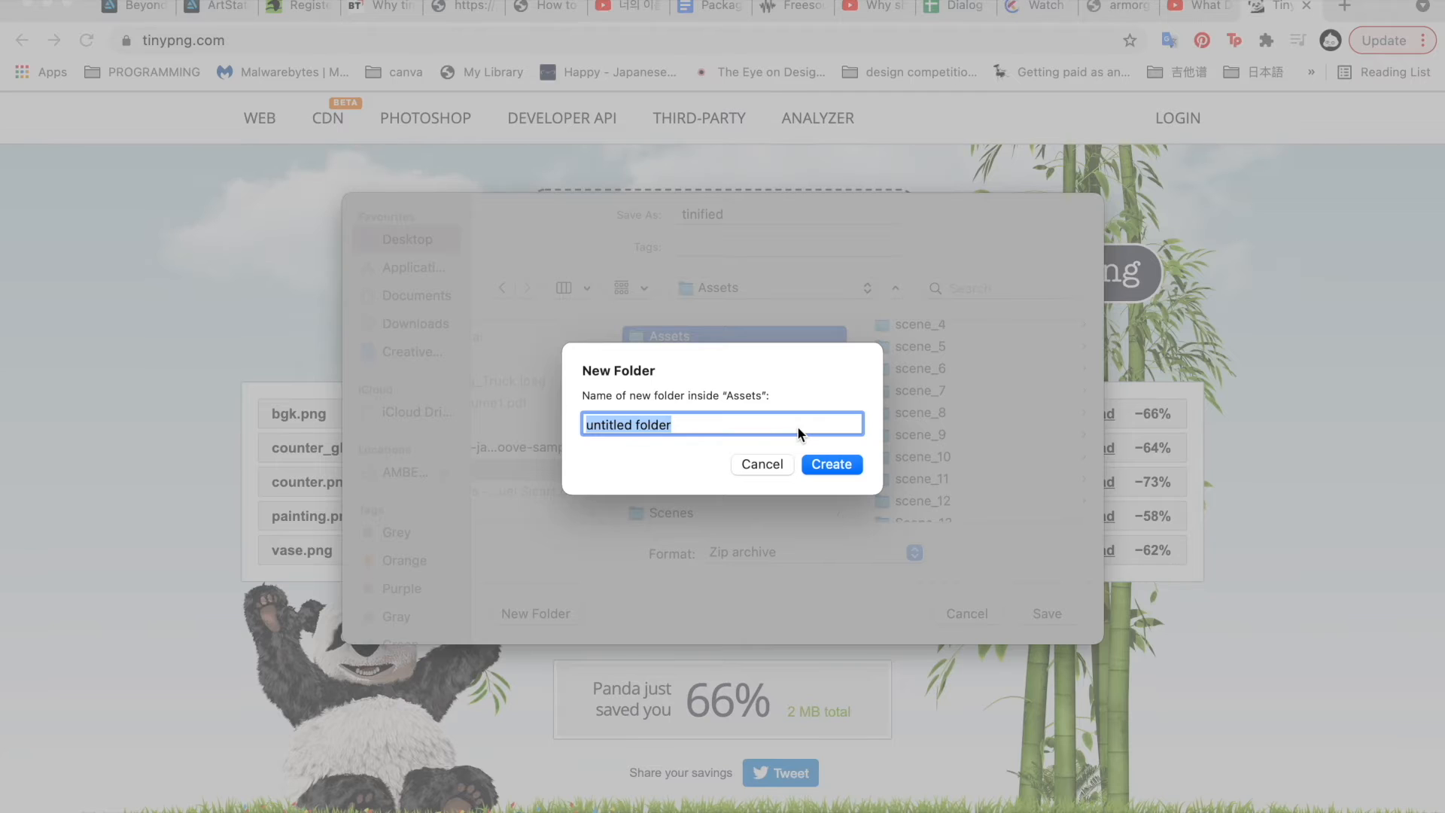
type("theatre_lobby")
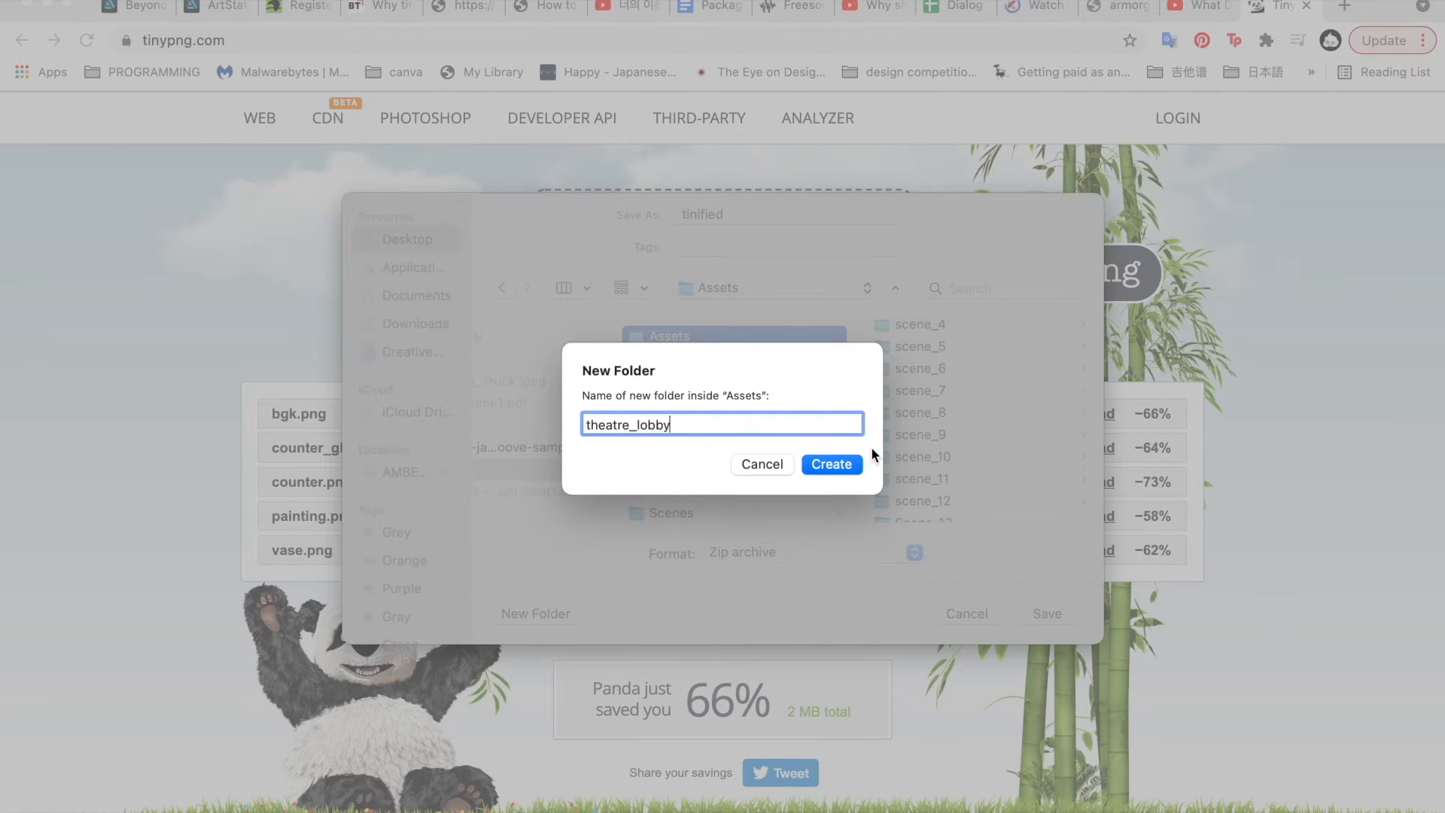
left_click(846, 456)
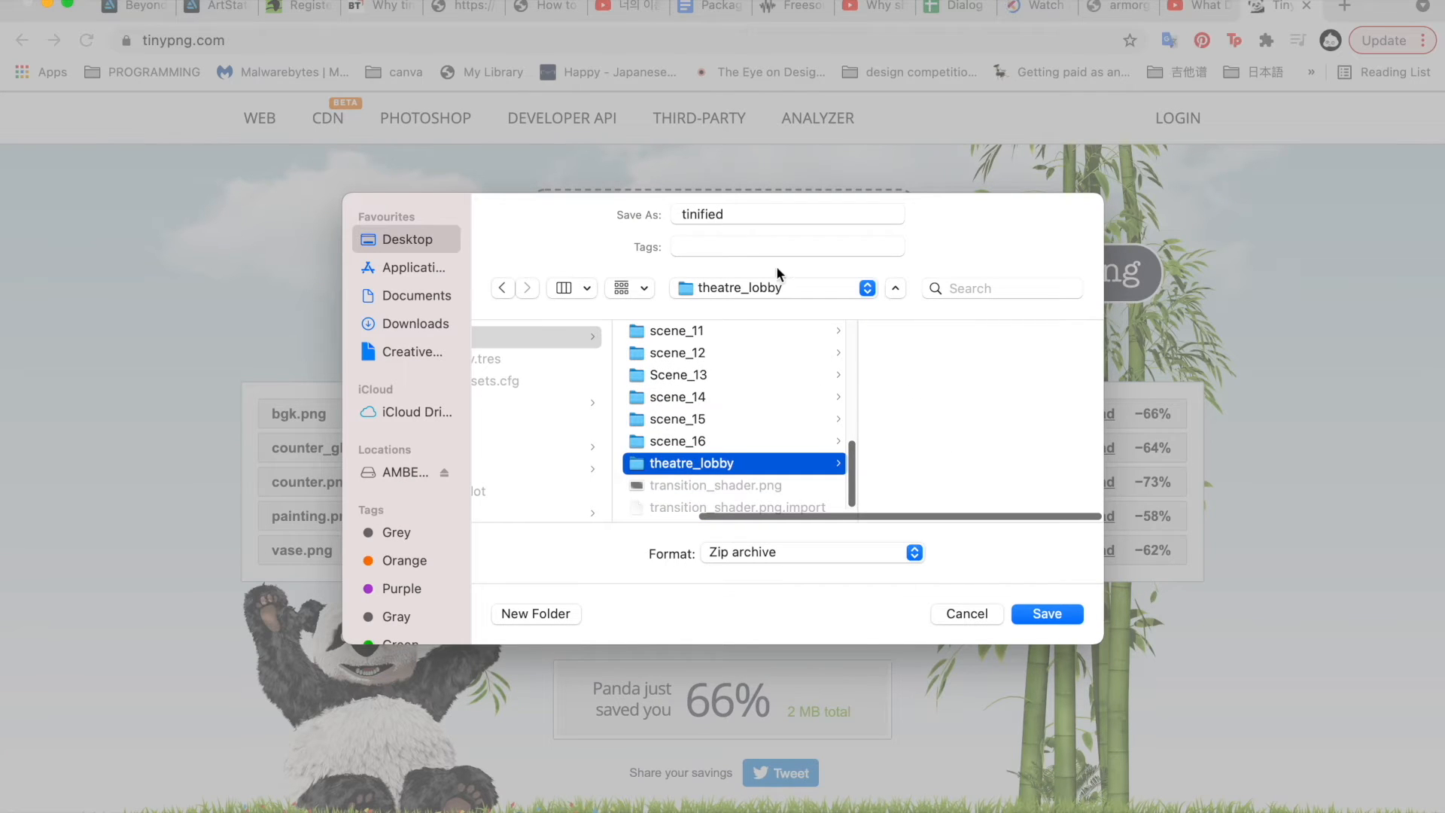
left_click(1047, 617)
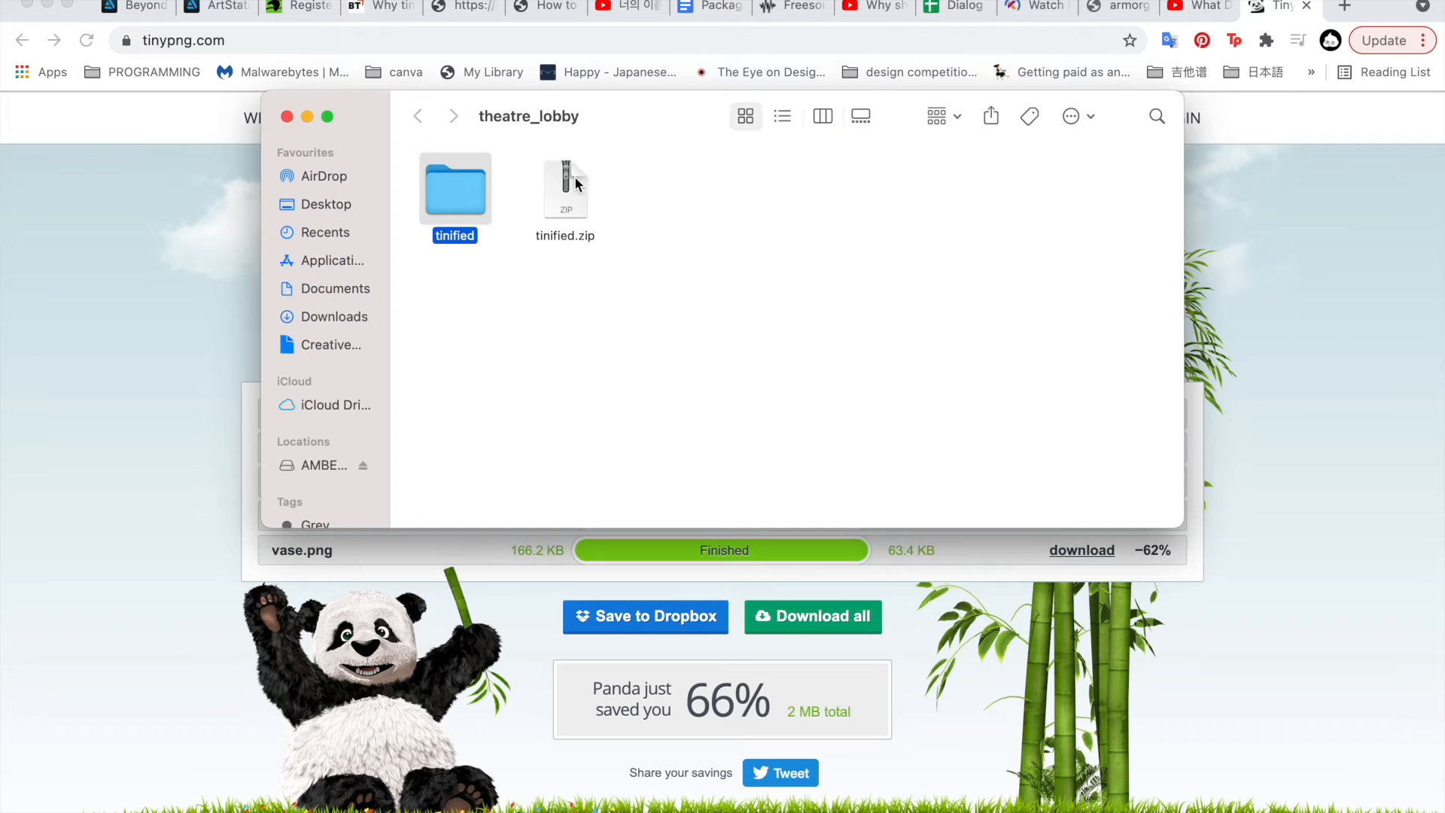
Move the five PNGs from the extracted tinified folder into theatre_lobby, delete the zip and leftover folders, and close Finder and the TinyPNG page
double_click(566, 188)
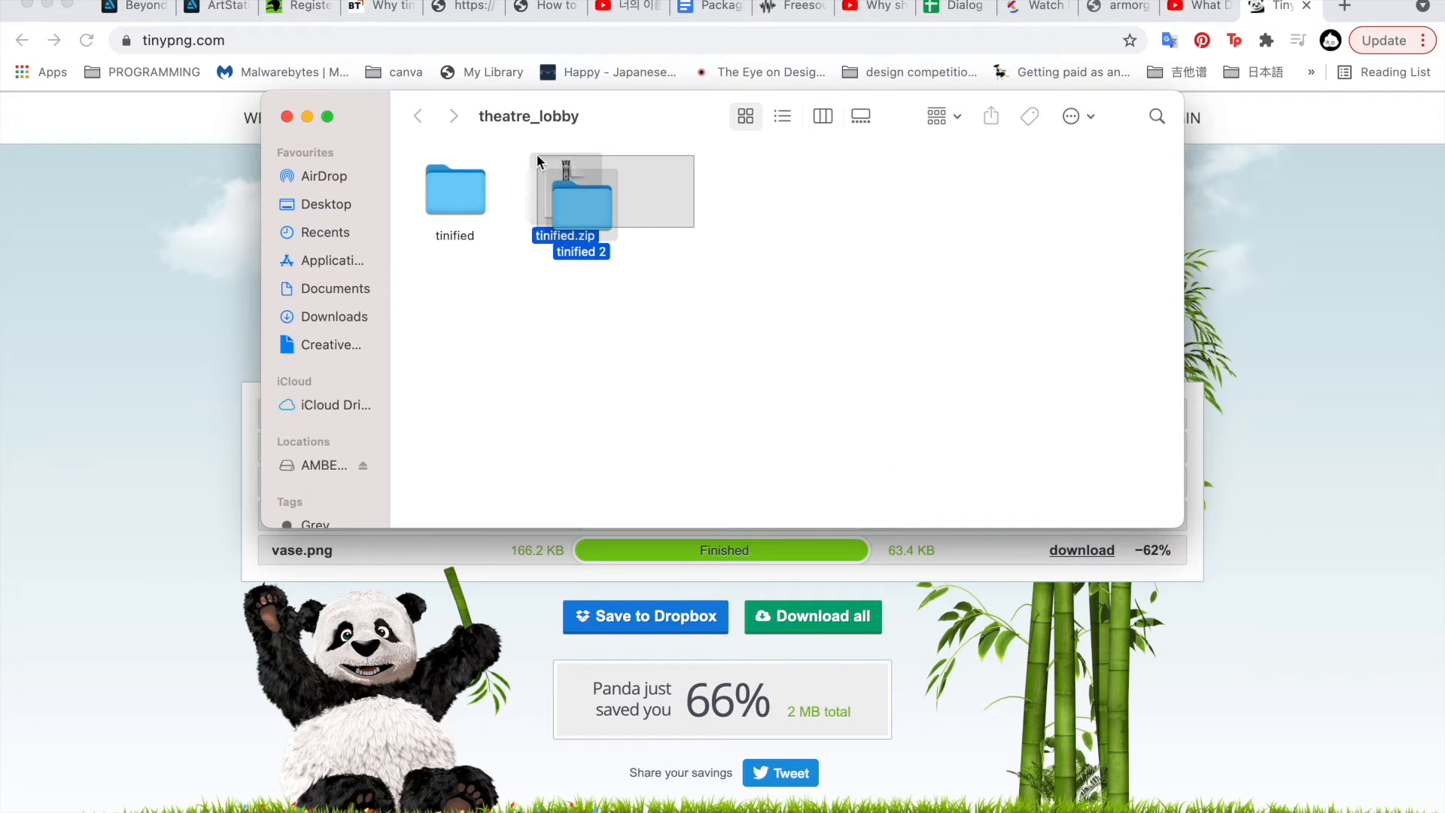
double_click(451, 211)
left_click_drag(916, 299, 608, 265)
left_click(480, 194)
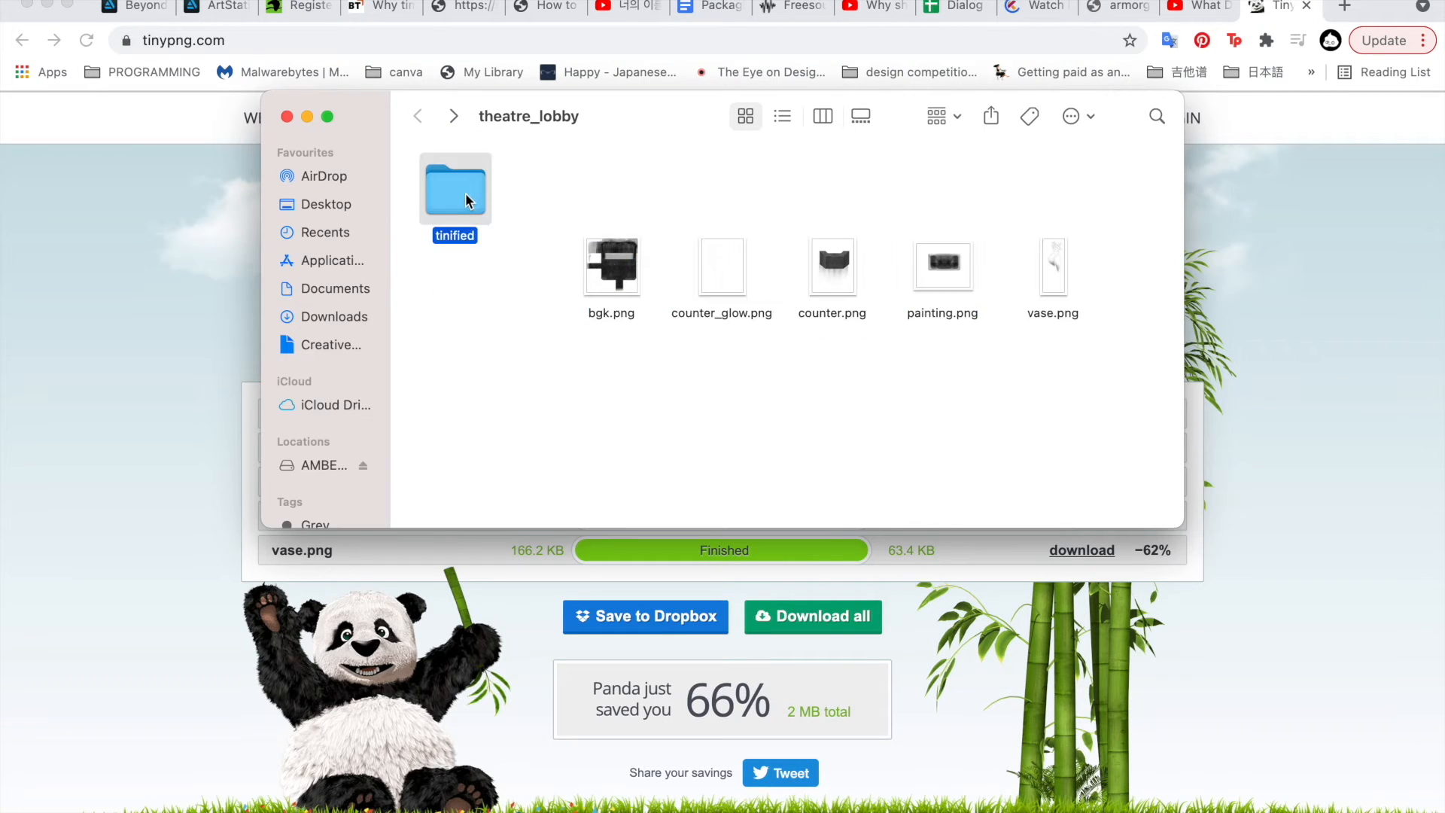
key("super+BackSpace")
left_click(286, 117)
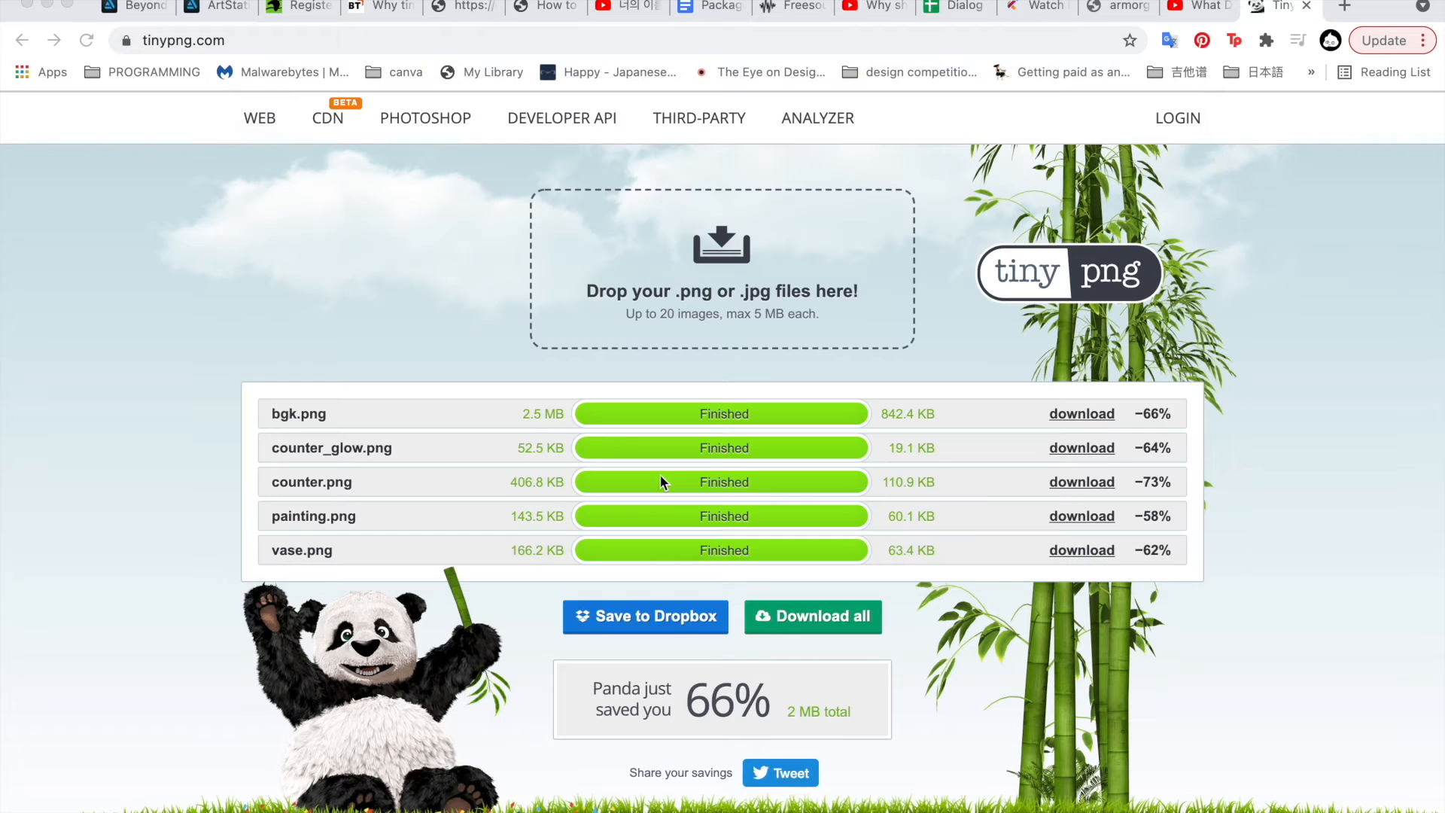
left_click(1308, 8)
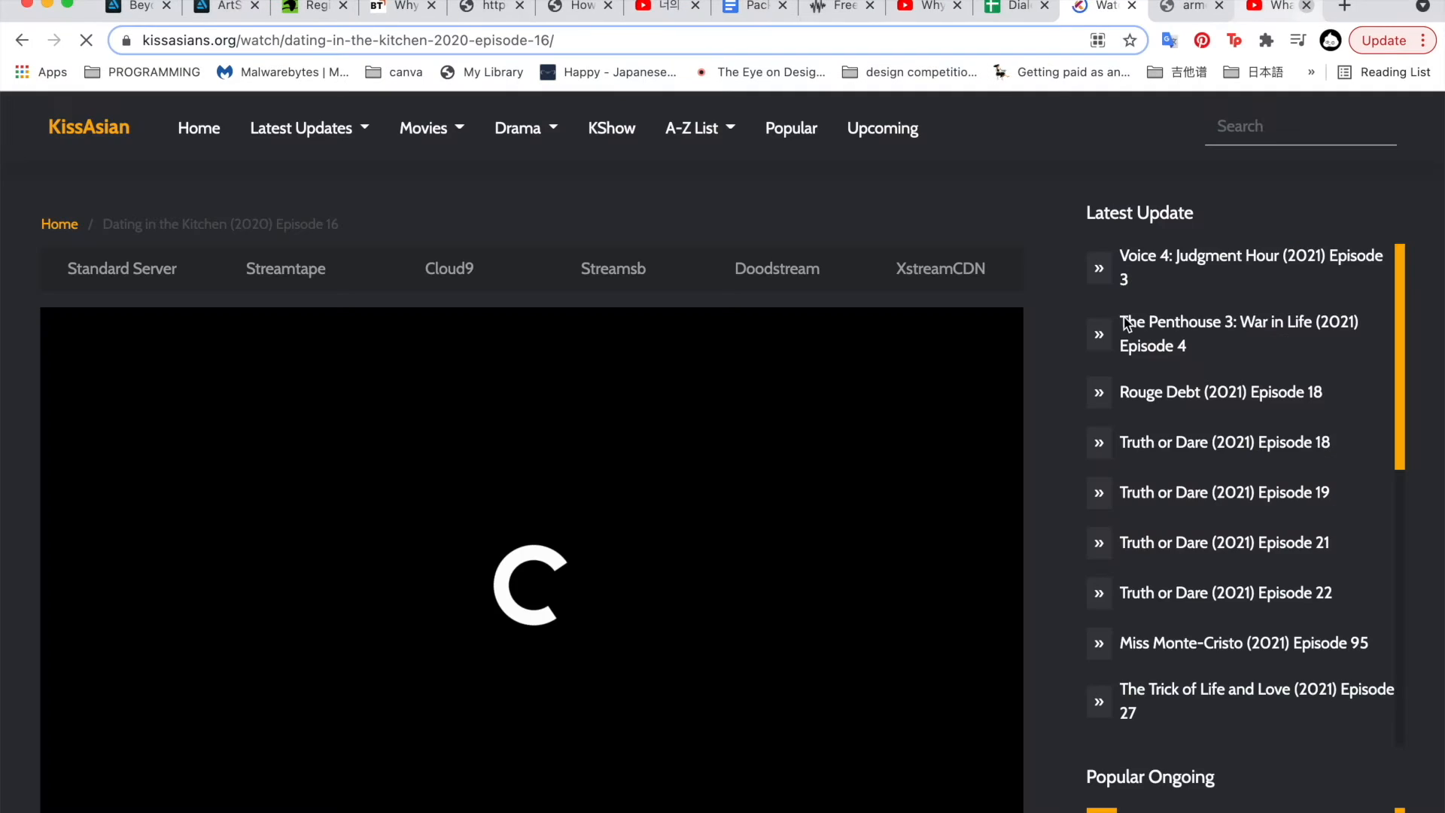
Switch to Godot and rename the scene's root Node2D to TheatreLobby
key("super+Tab")
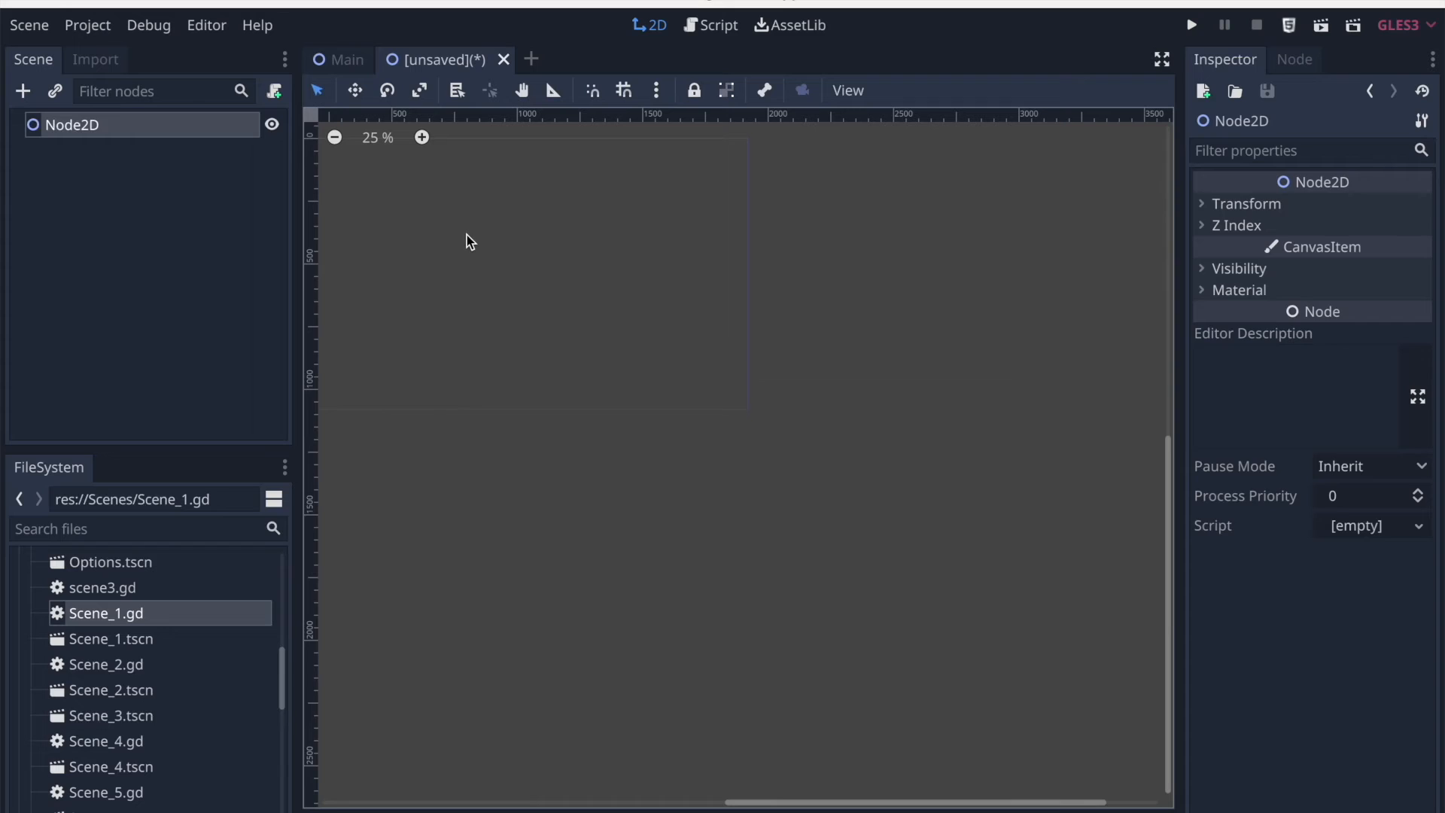
left_click(467, 235)
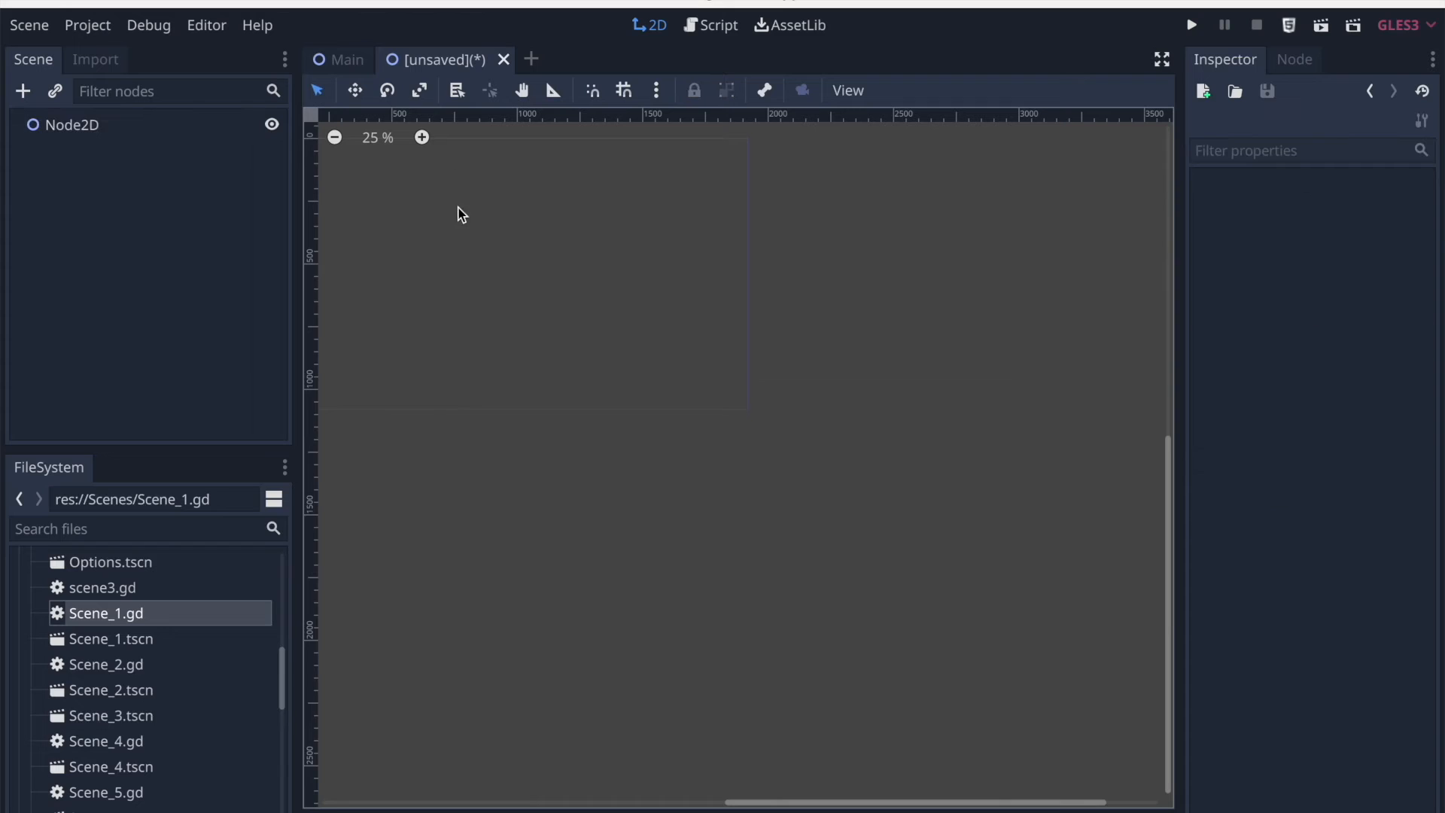
double_click(84, 128)
type("TheatreLobby")
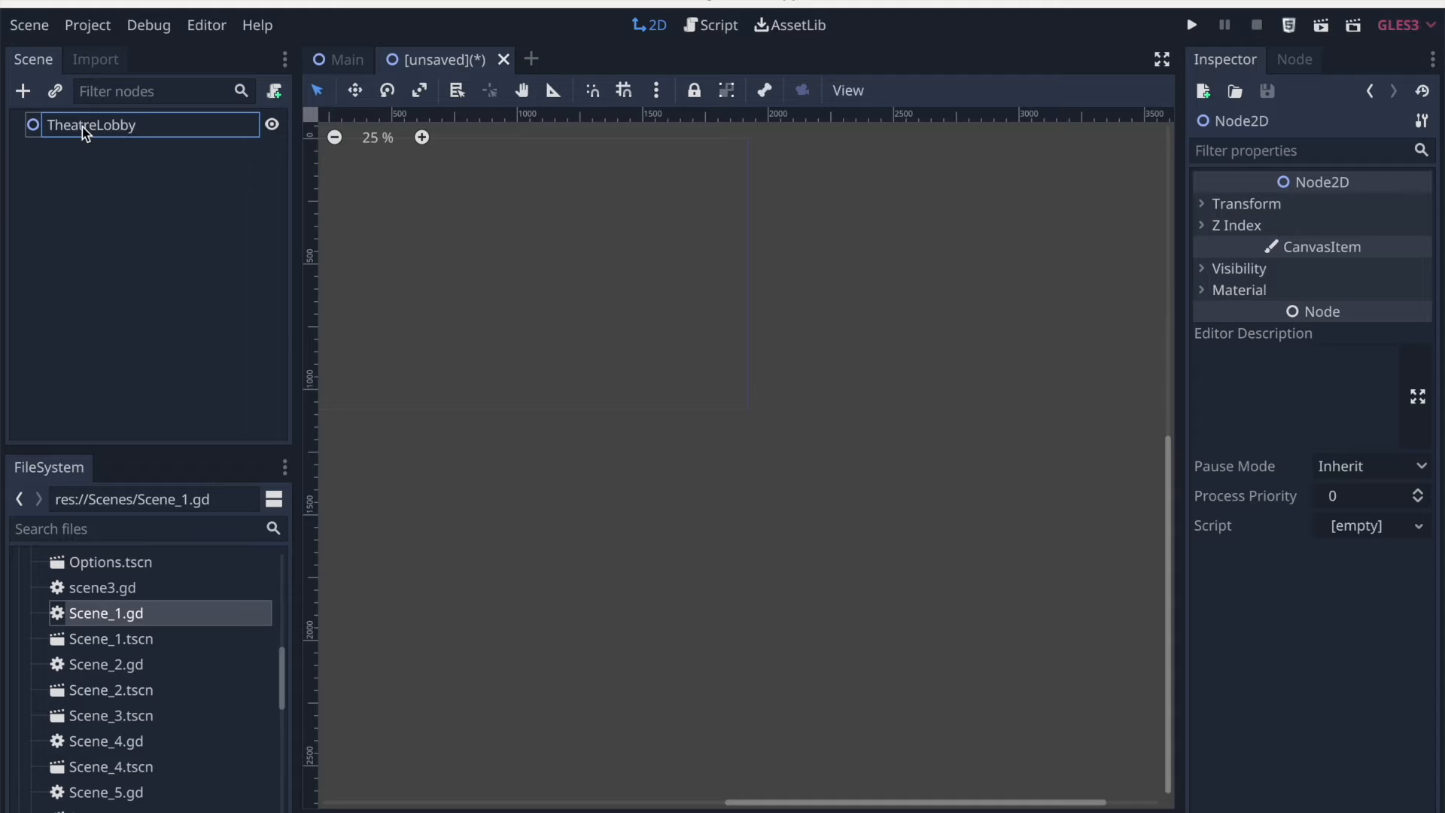
left_click(53, 150)
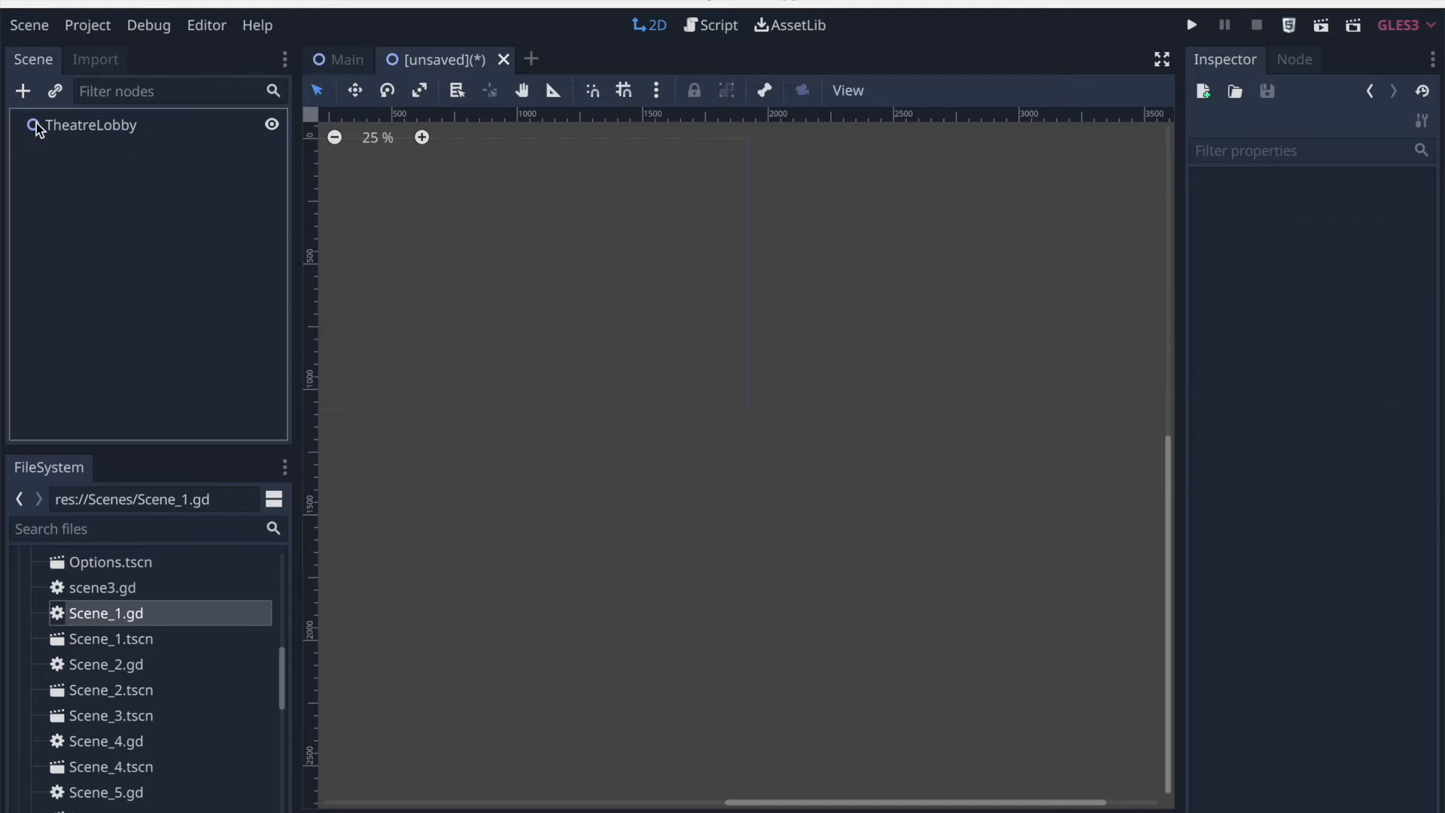
left_click(36, 123)
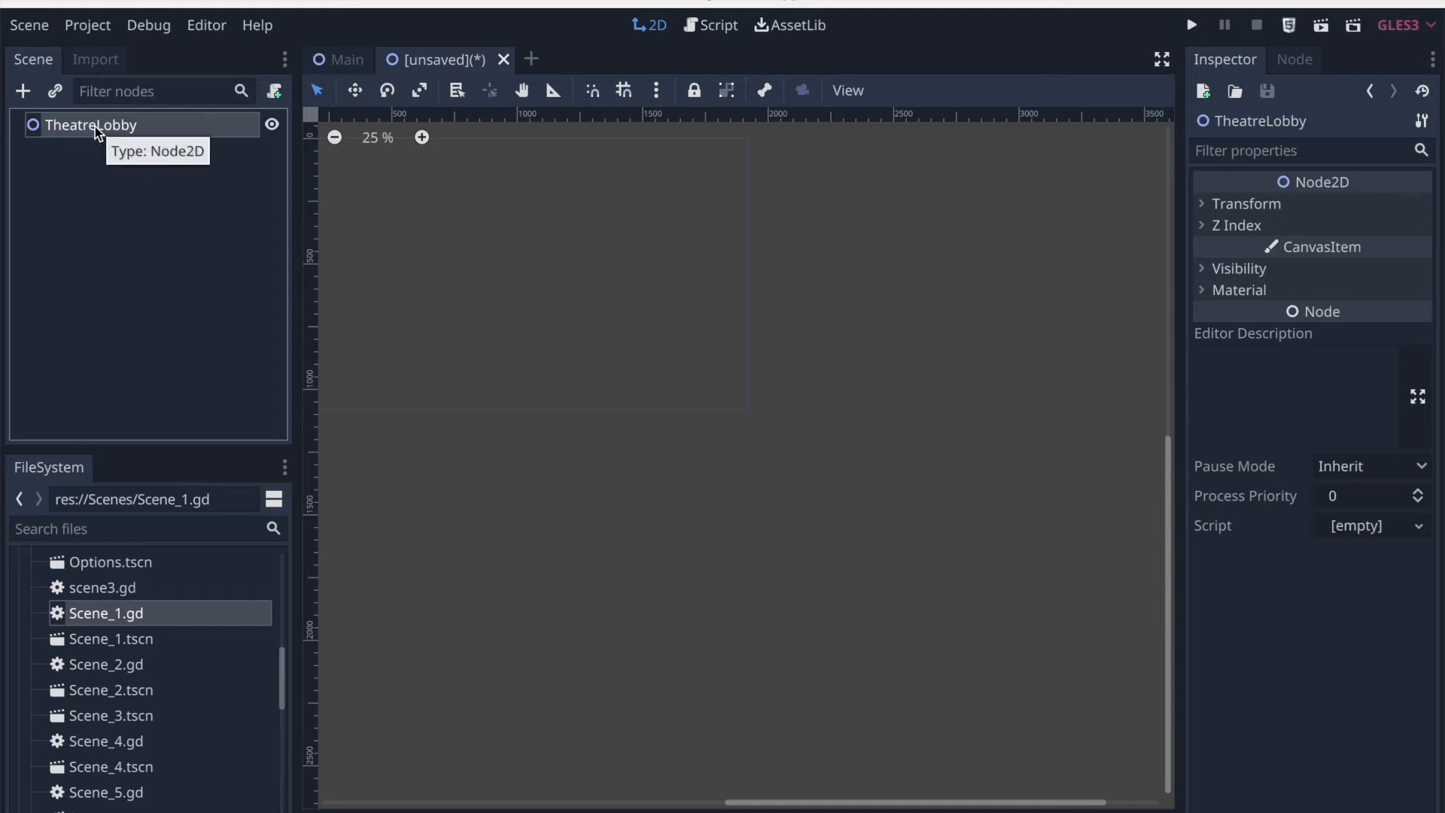
Examine the Z Index properties of the TheatreLobby root node
left_click(137, 522)
scroll(118, 668, "down", 2)
scroll(119, 669, "up", 2)
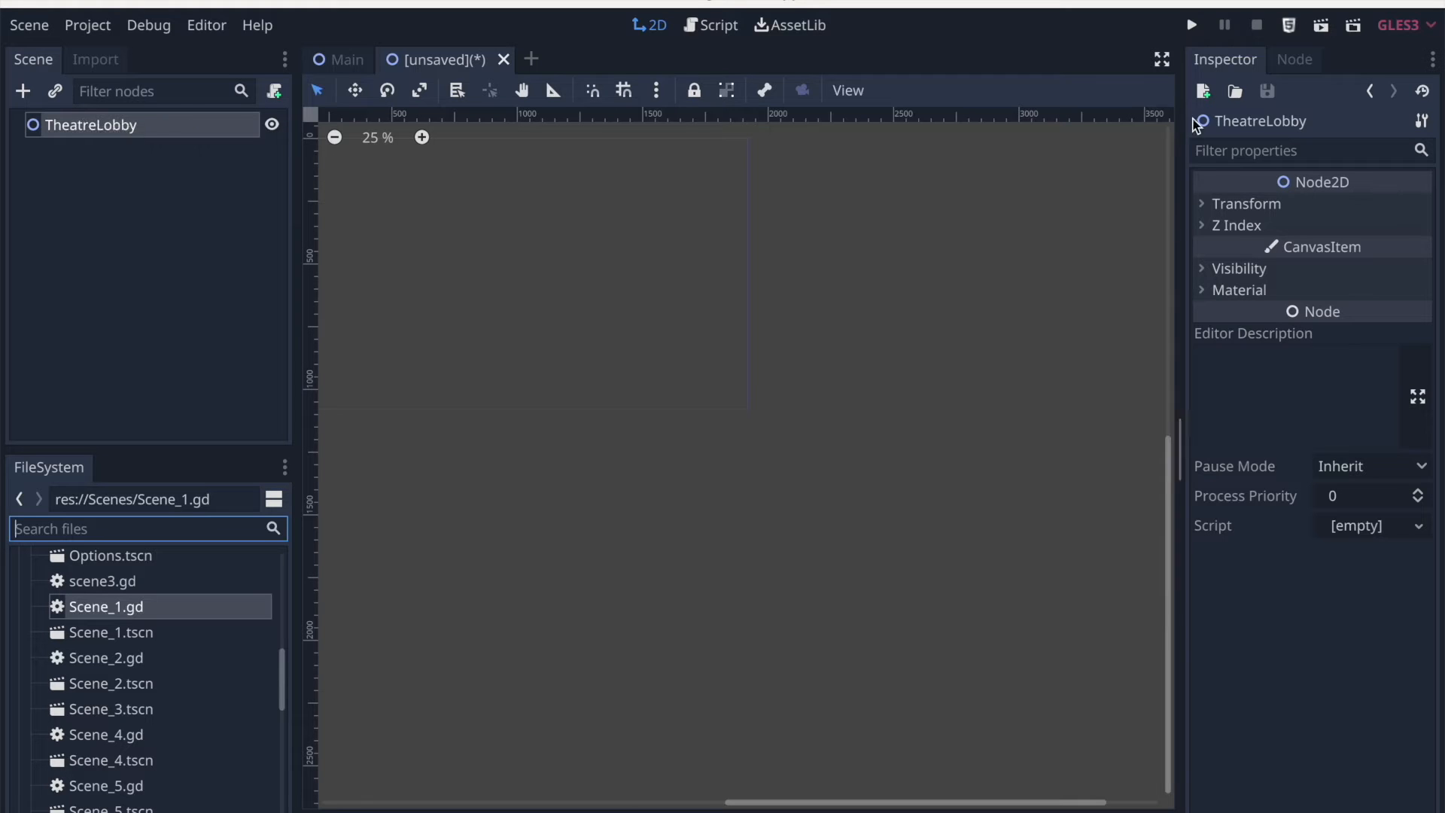
left_click(1235, 226)
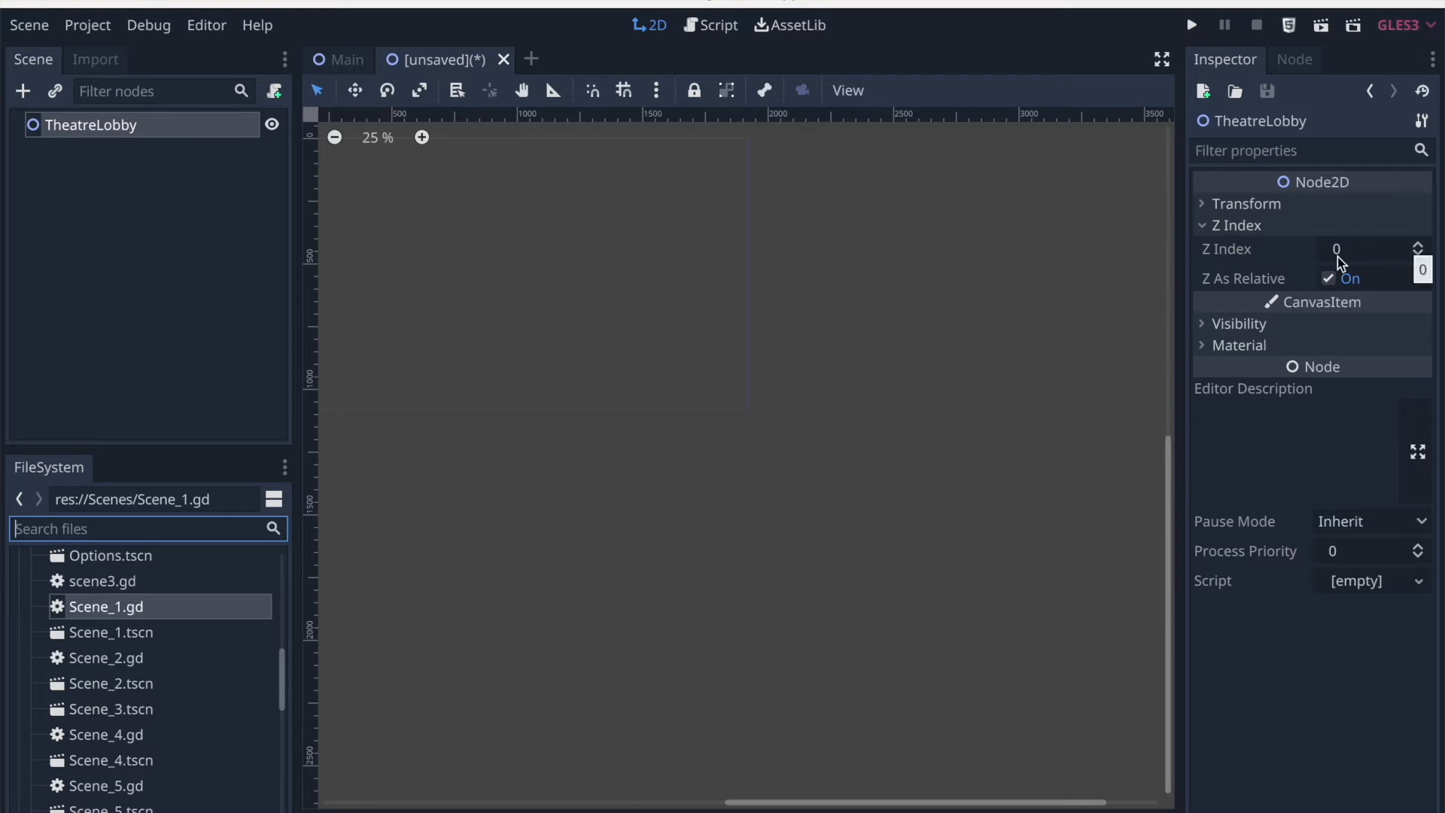
mouse_move(1227, 257)
left_click(148, 145)
left_click(109, 128)
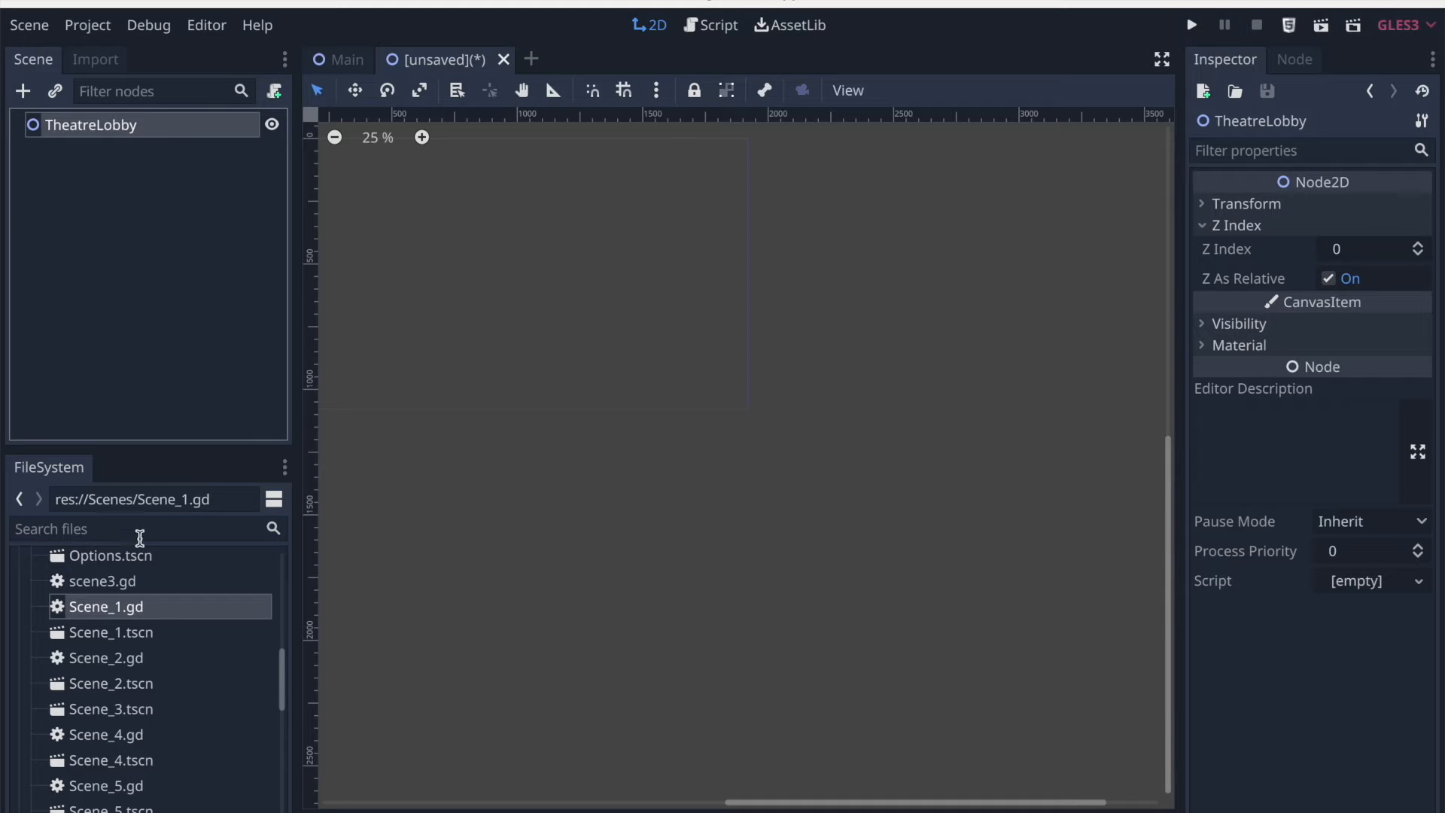
left_click(129, 534)
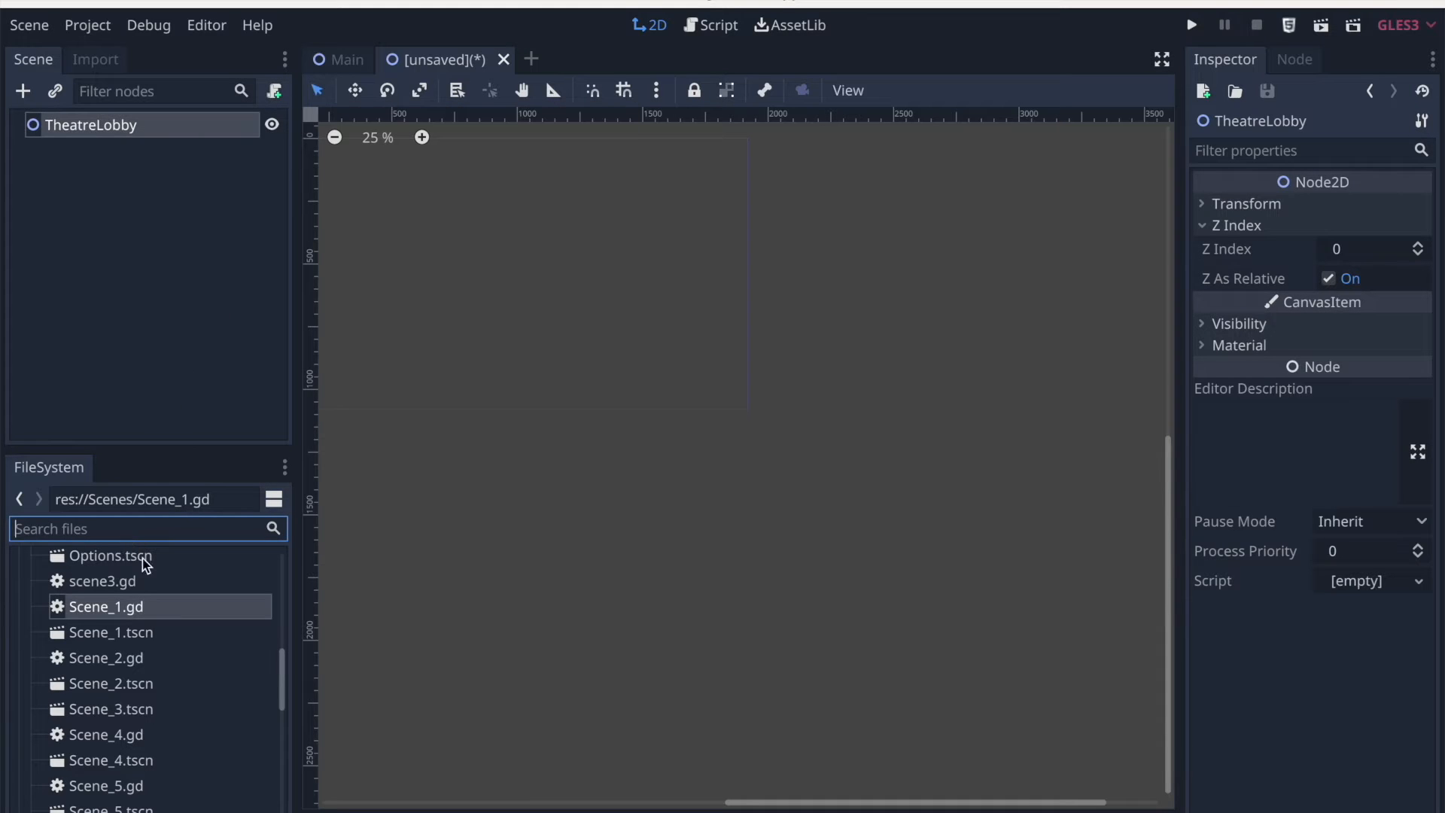
Add a Sprite node as a child of TheatreLobby and expand its Transform properties
left_click(23, 91)
type("sprite")
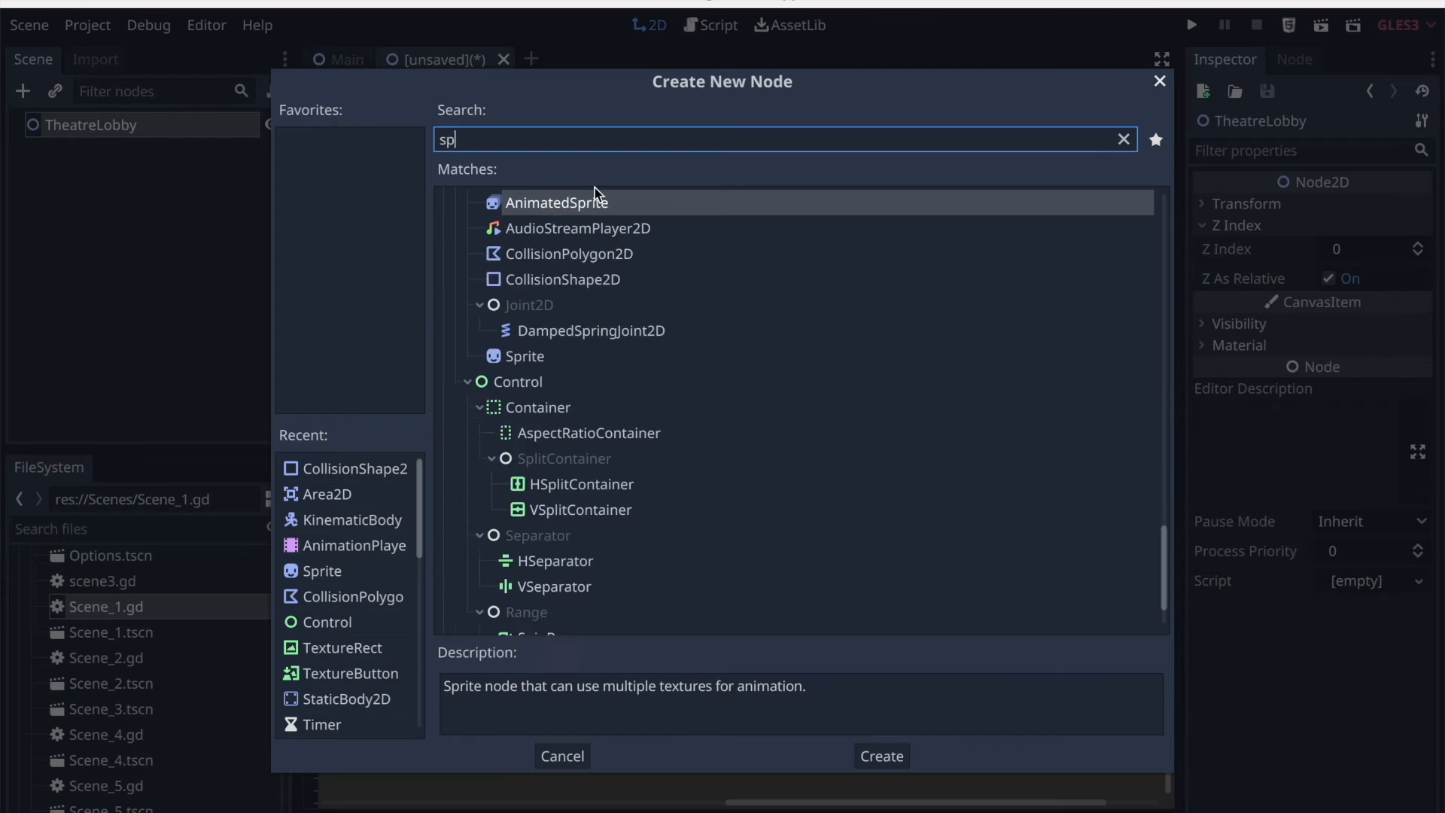
double_click(595, 238)
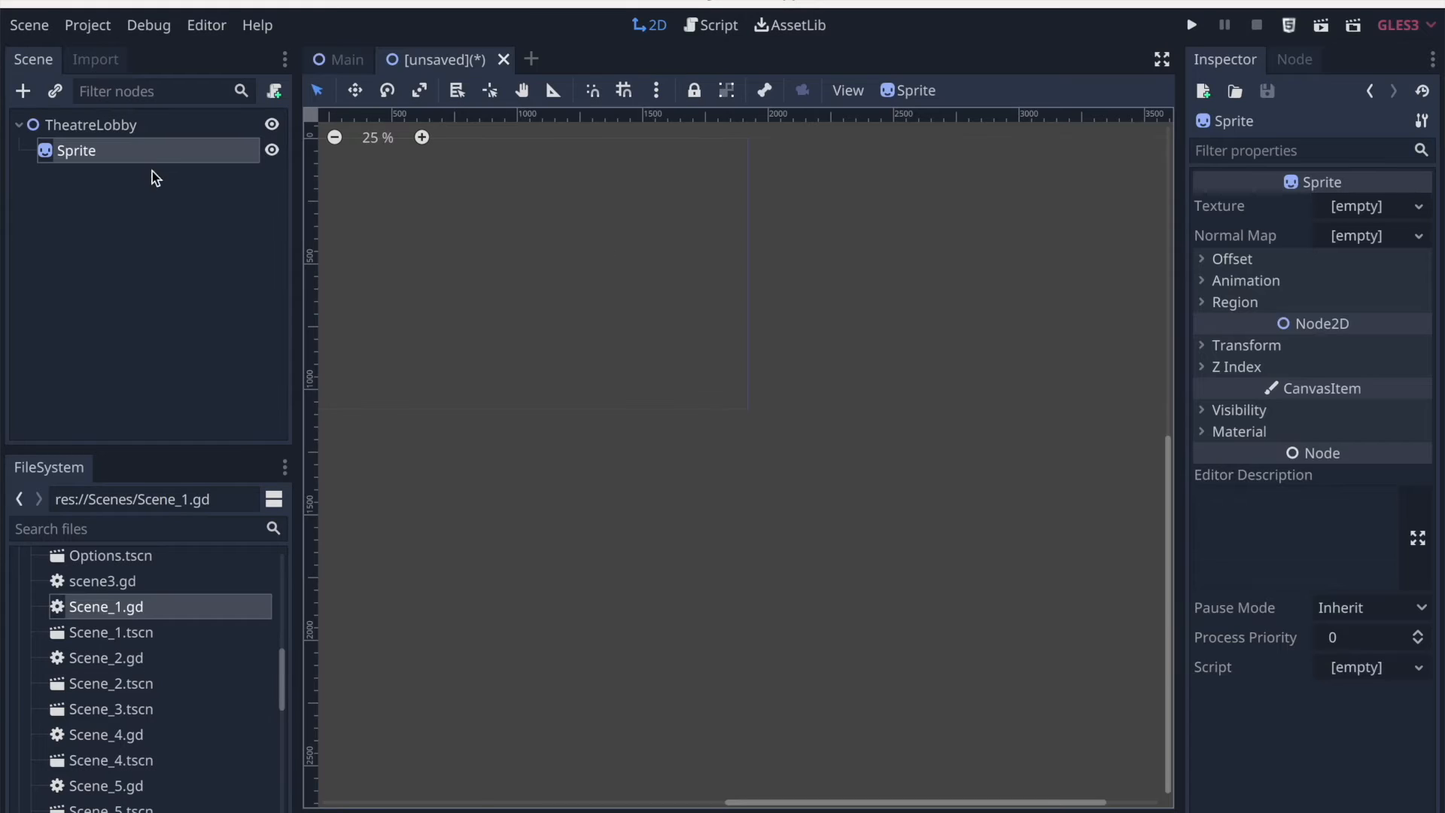
left_click(1291, 351)
scroll(1028, 441, "left", 3)
scroll(1029, 441, "up", 1)
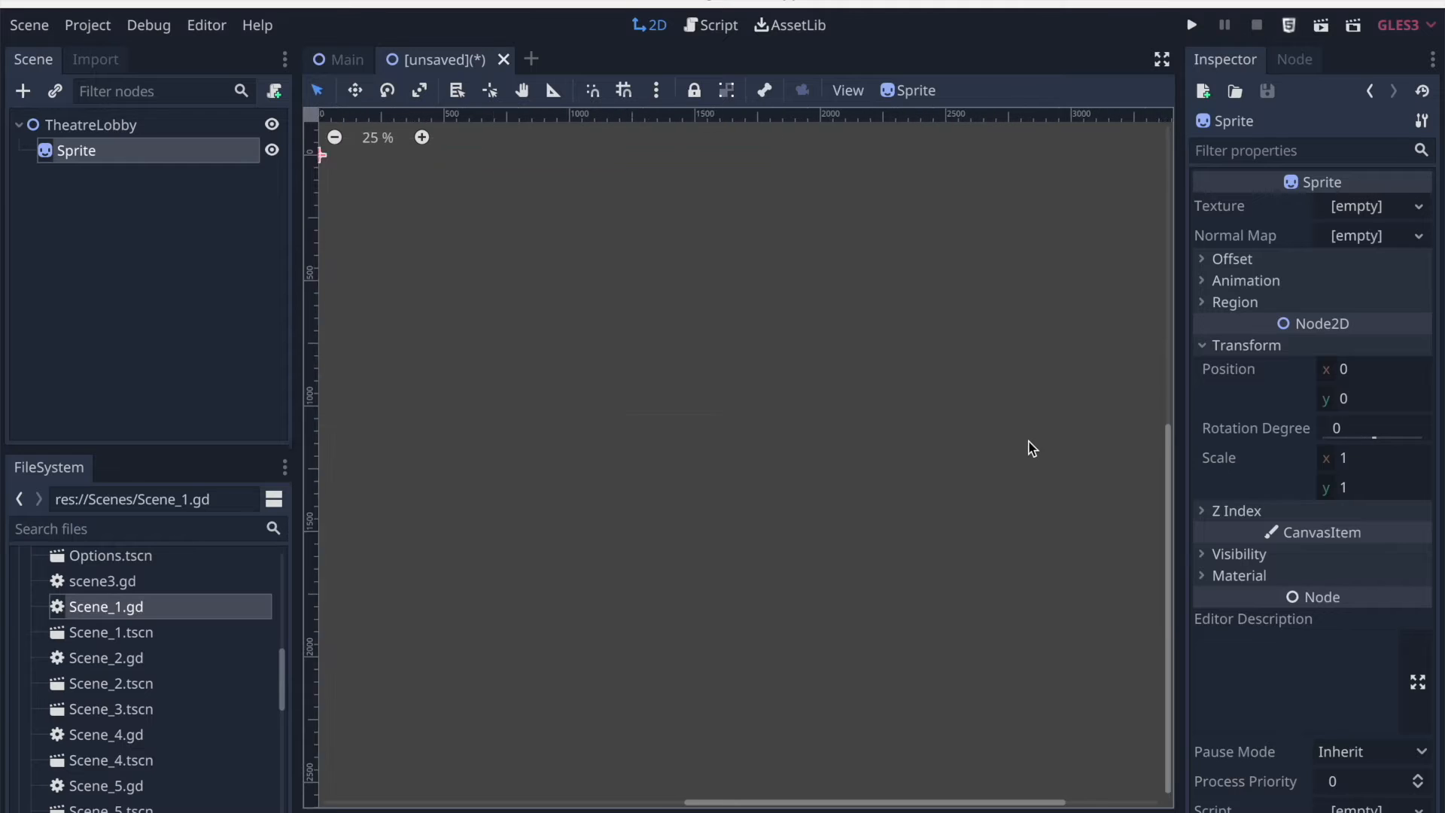
Duplicate the Sprite node five times under TheatreLobby
left_click(89, 153)
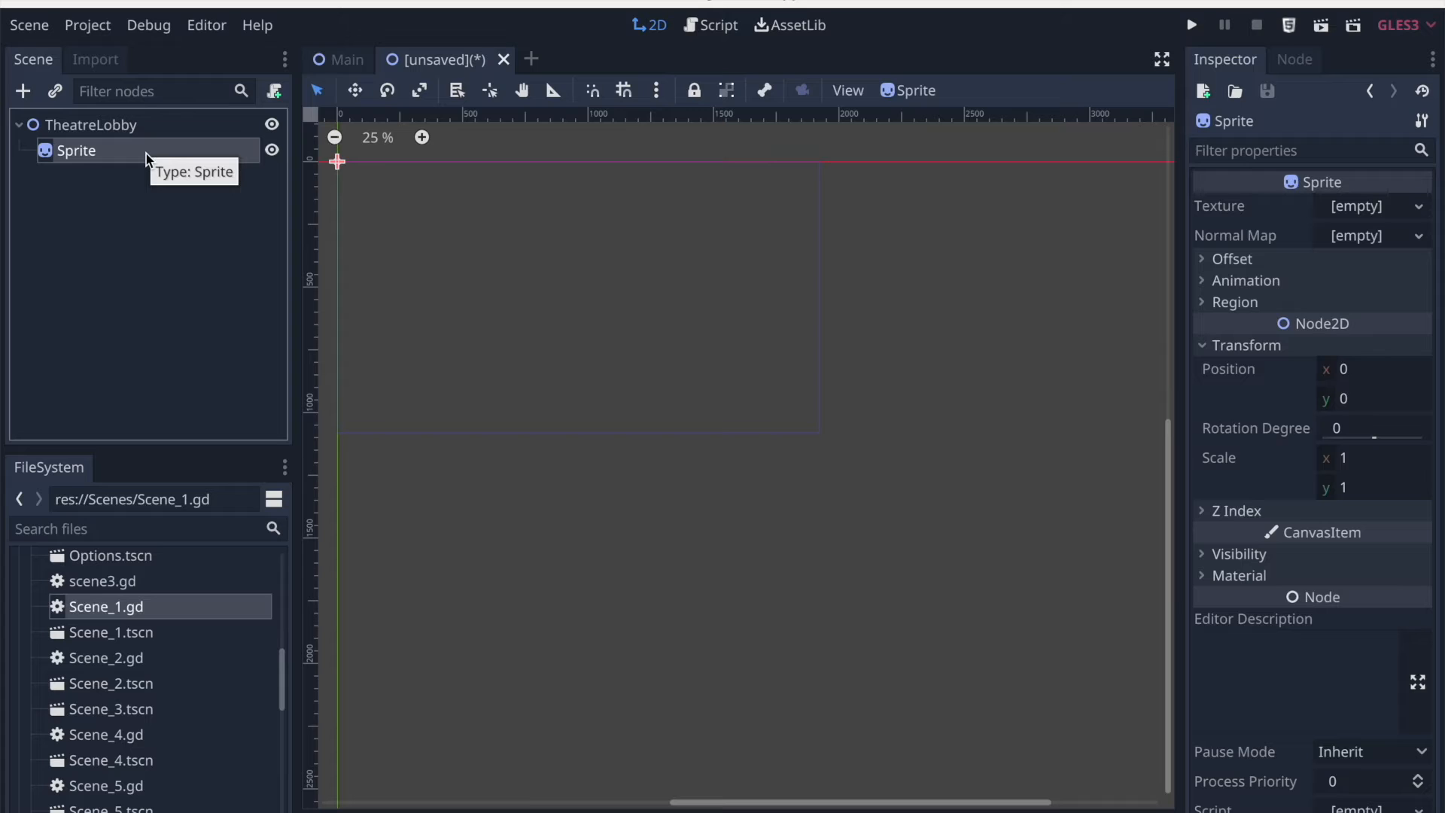
key("ctrl+d")
key("ctrl+d")
key("ctrl+d")
key("ctrl+d")
key("ctrl+d")
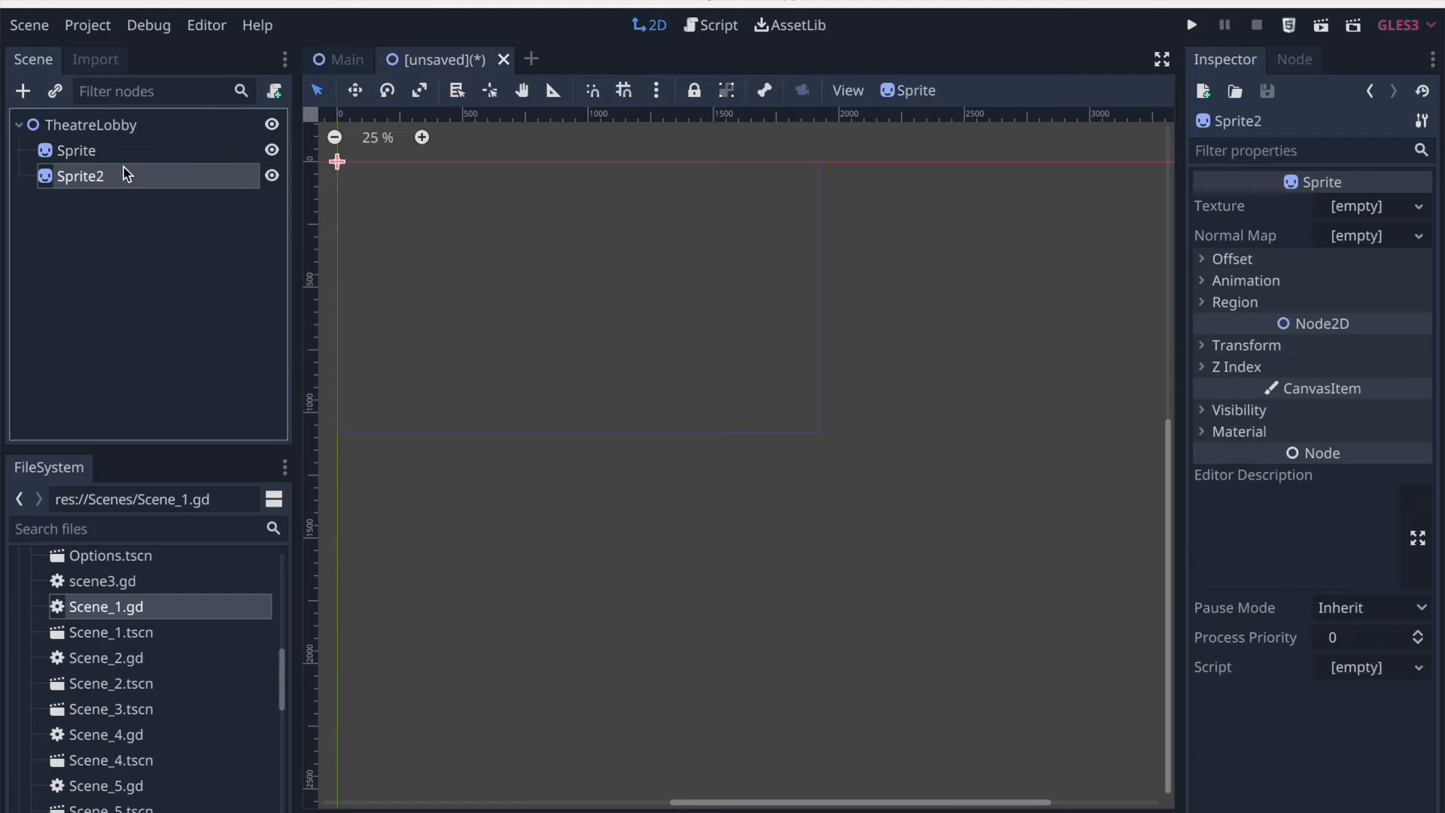
Select the first Sprite node and expand the theatre_lobby folder under Assets to reach its PNG files
left_click(112, 159)
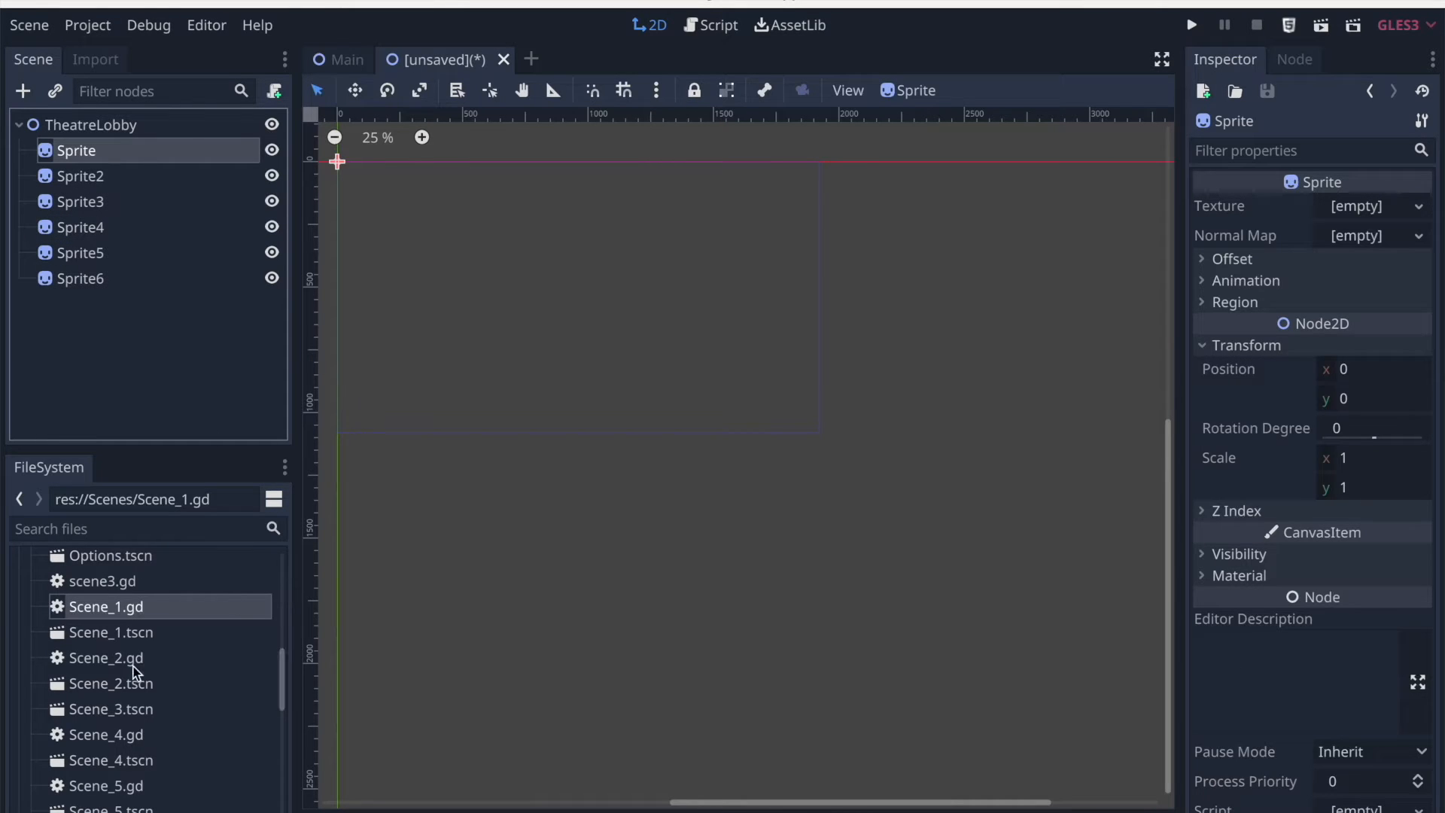
scroll(137, 675, "down", 1)
scroll(139, 677, "up", 1)
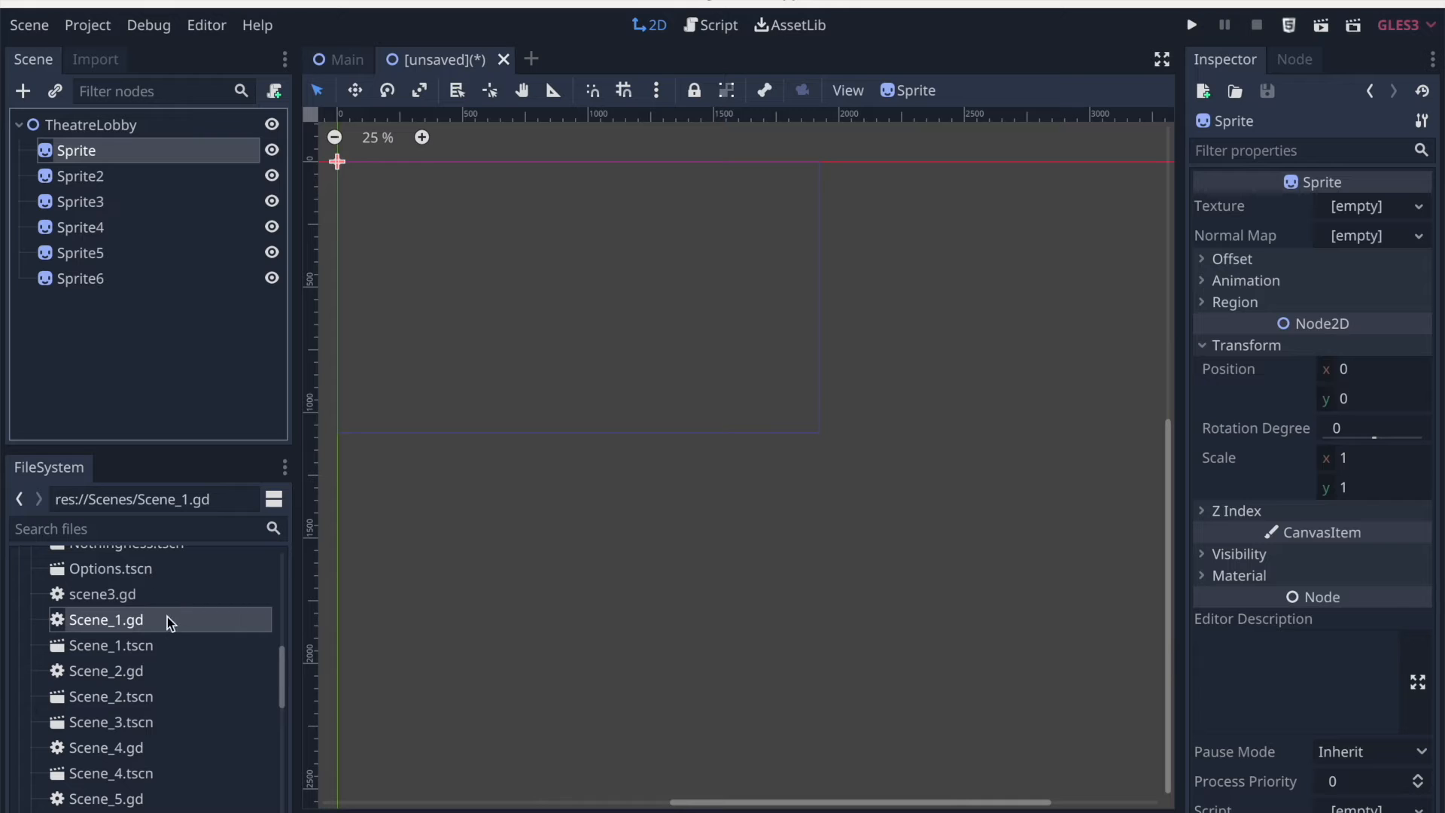
scroll(139, 572, "up", 5)
left_click(31, 614)
scroll(47, 659, "down", 5)
scroll(46, 660, "up", 4)
scroll(40, 727, "down", 8)
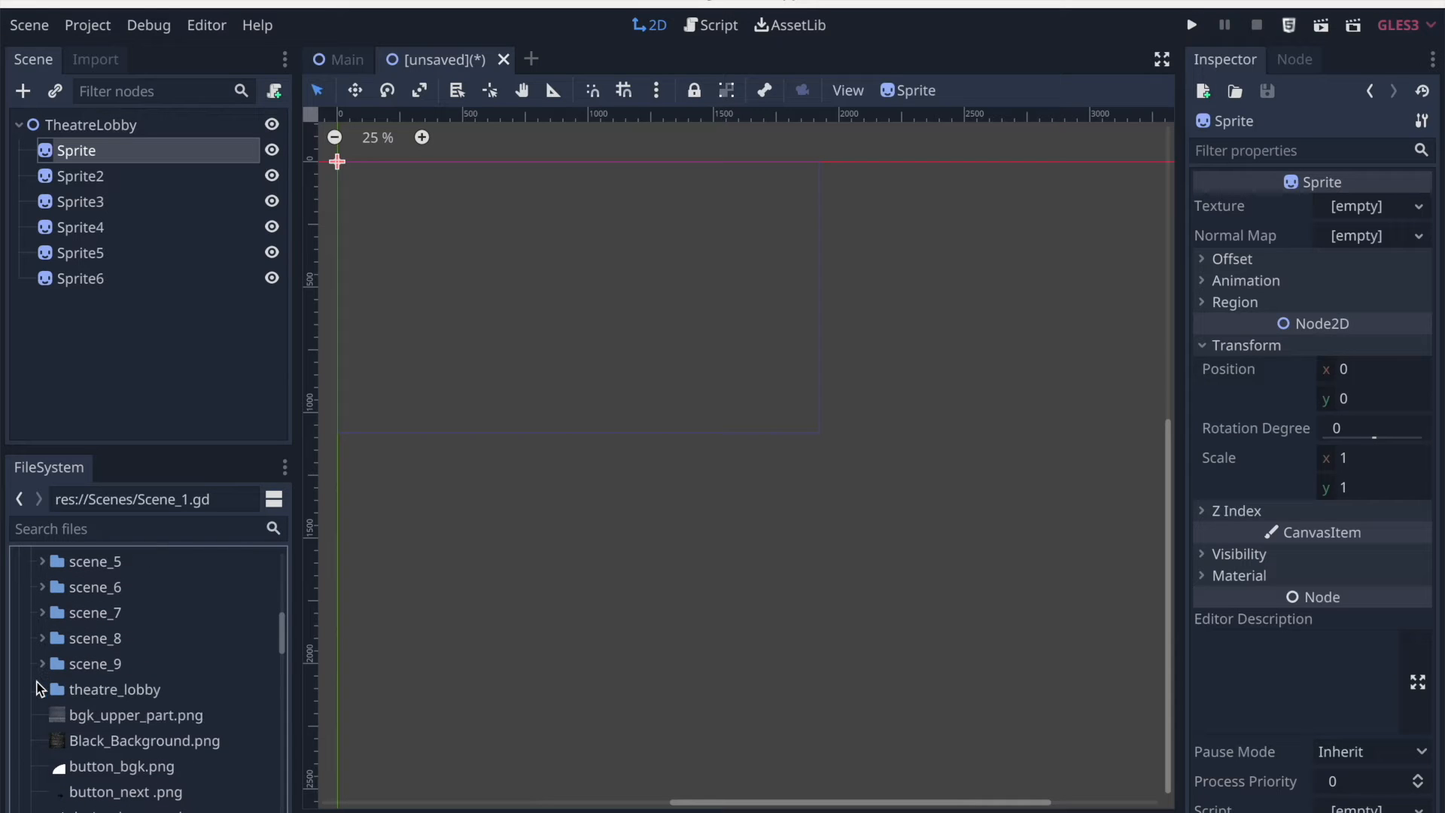
left_click(39, 689)
left_click(42, 688)
scroll(70, 721, "down", 3)
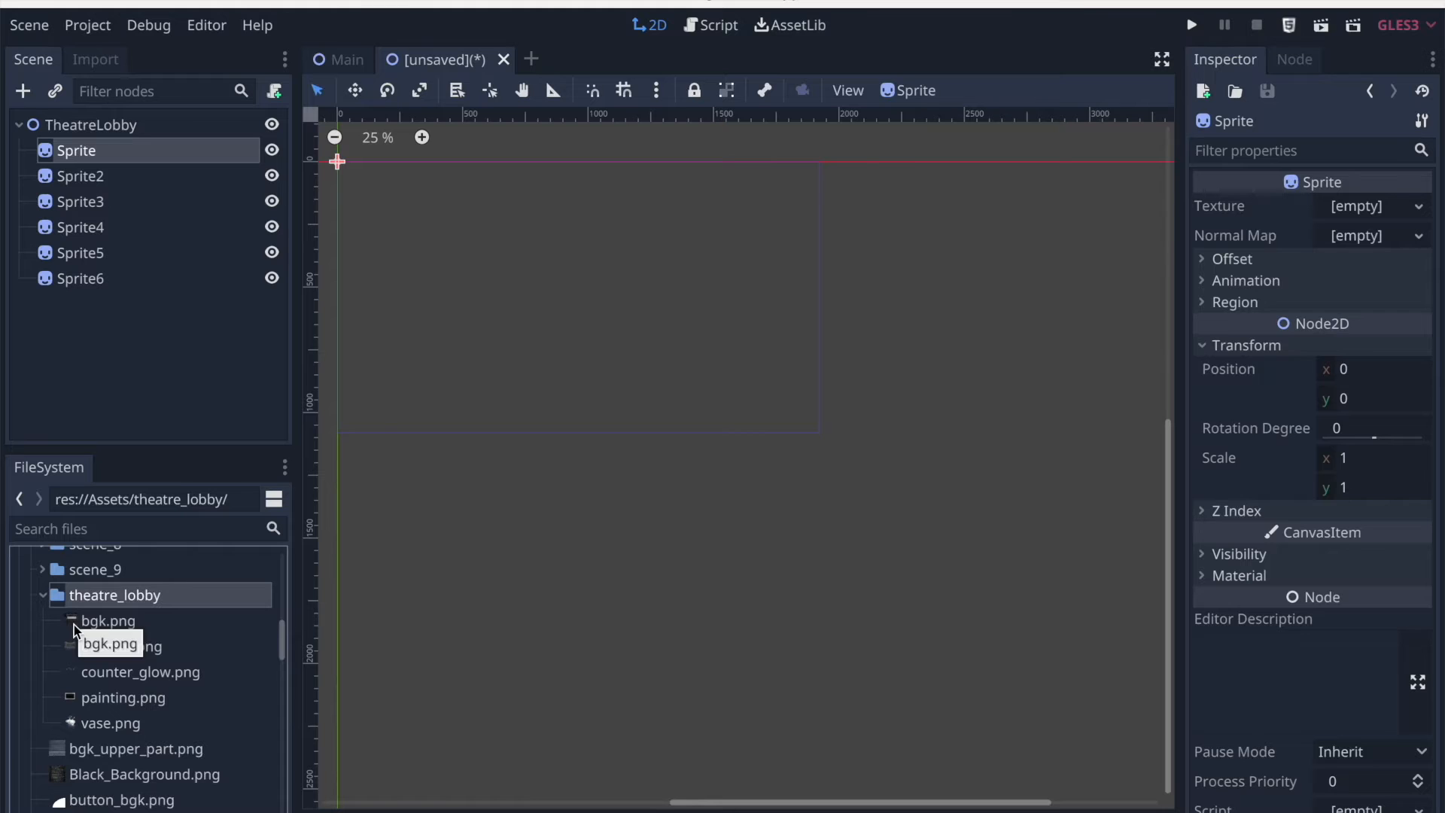
Assign bgk.png from the theatre_lobby folder as the texture of the first Sprite node
left_click_drag(73, 625, 1340, 222)
scroll(800, 344, "down", 2)
scroll(801, 345, "down", 1)
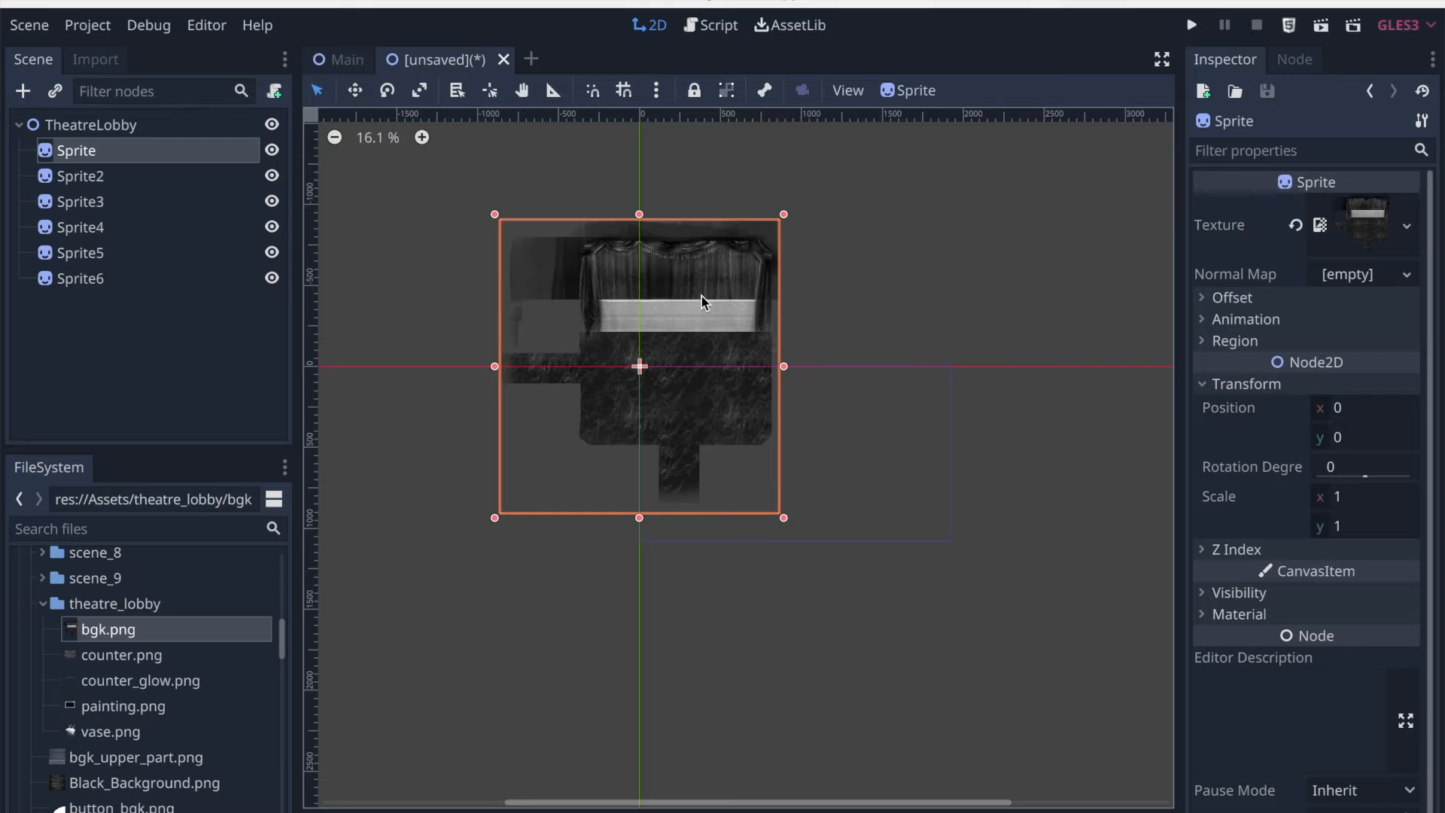
left_click_drag(693, 283, 865, 429)
key("ctrl+z")
Rename the first Sprite node as Bgk
left_click(74, 151)
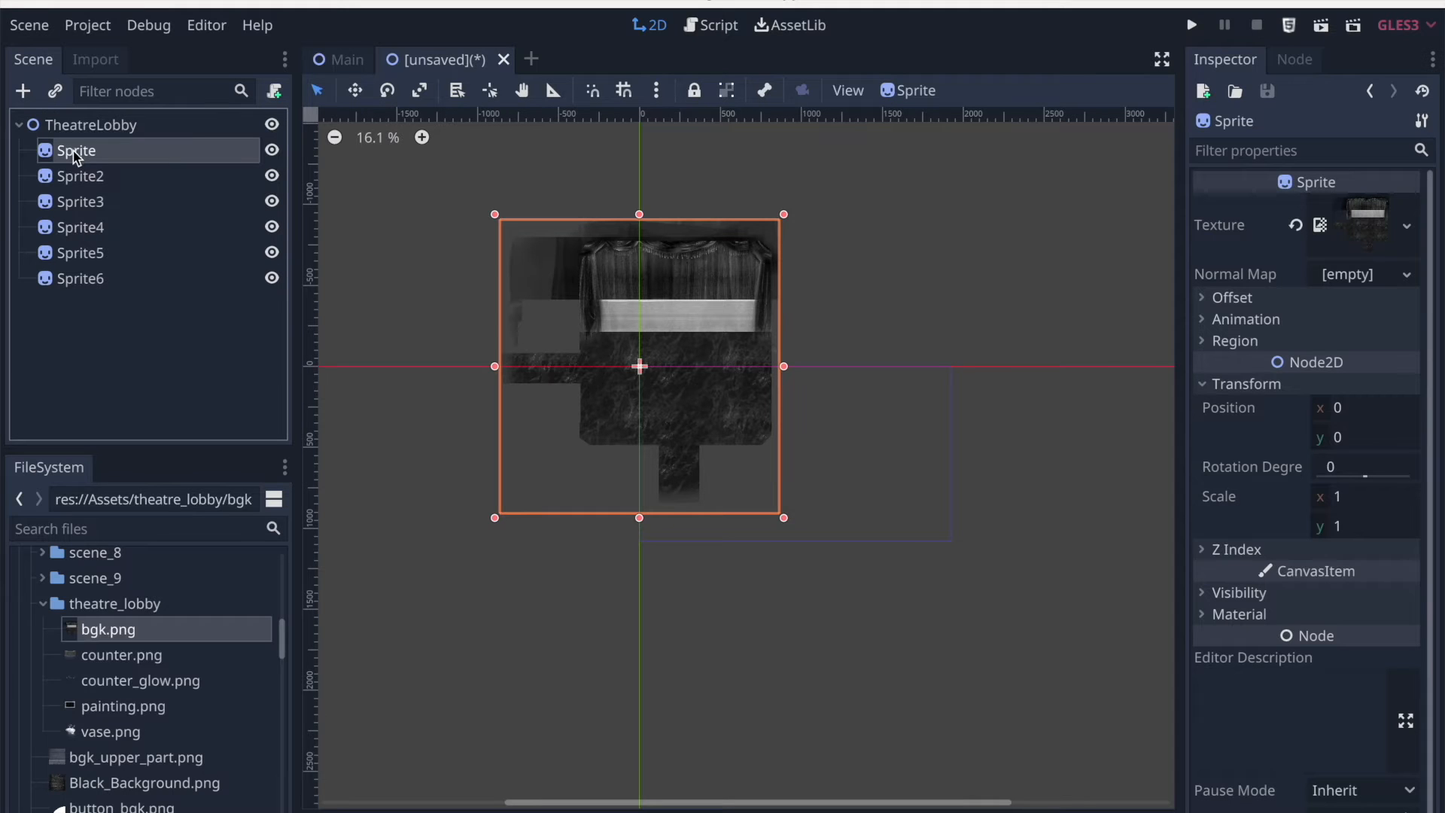
double_click(76, 154)
left_click(96, 178)
double_click(82, 152)
type("Bgk")
key("Return")
Add a ColorRect node as a child of TheatreLobby and move it above Bgk in the node order
left_click(93, 123)
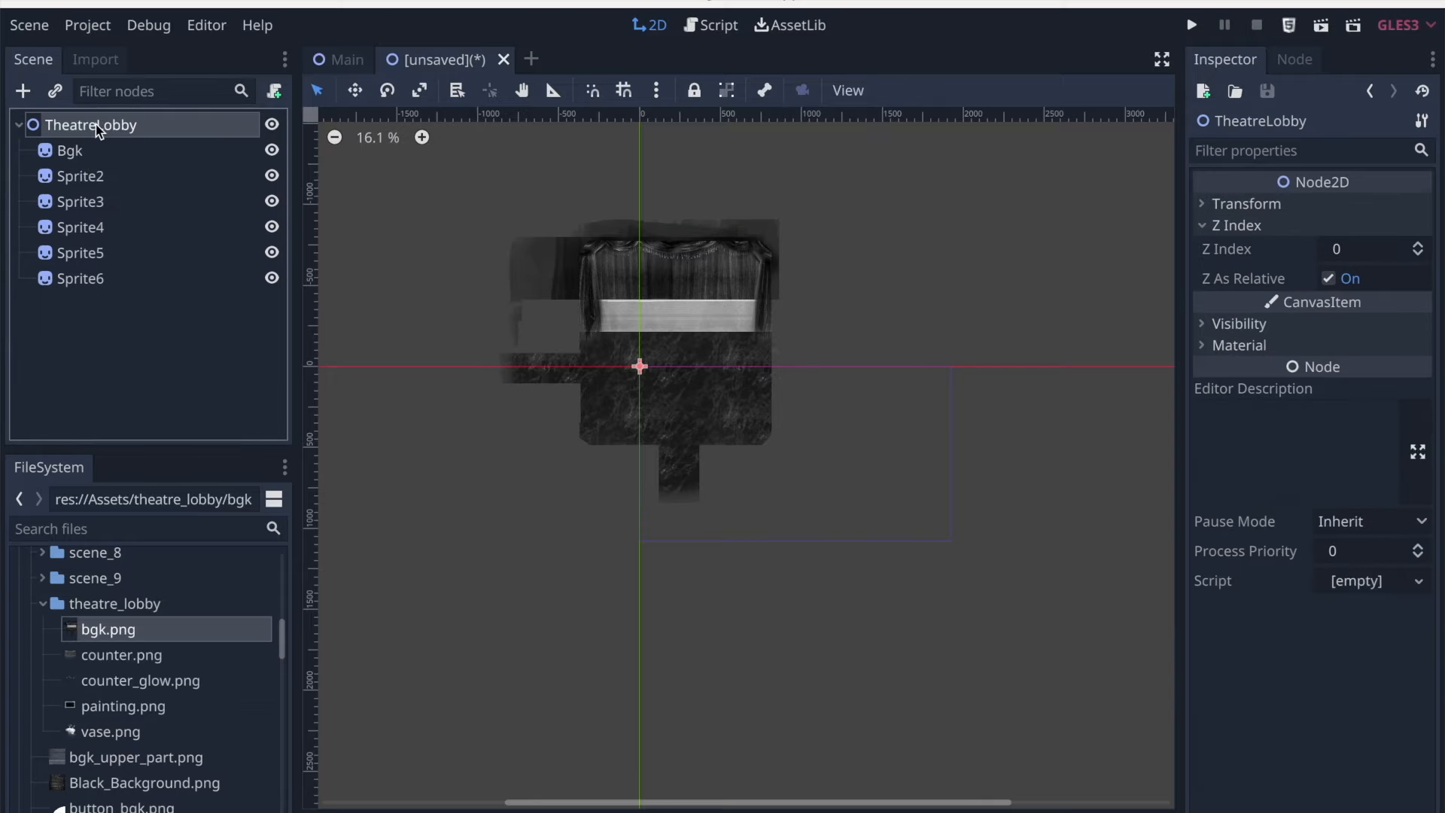
left_click(24, 91)
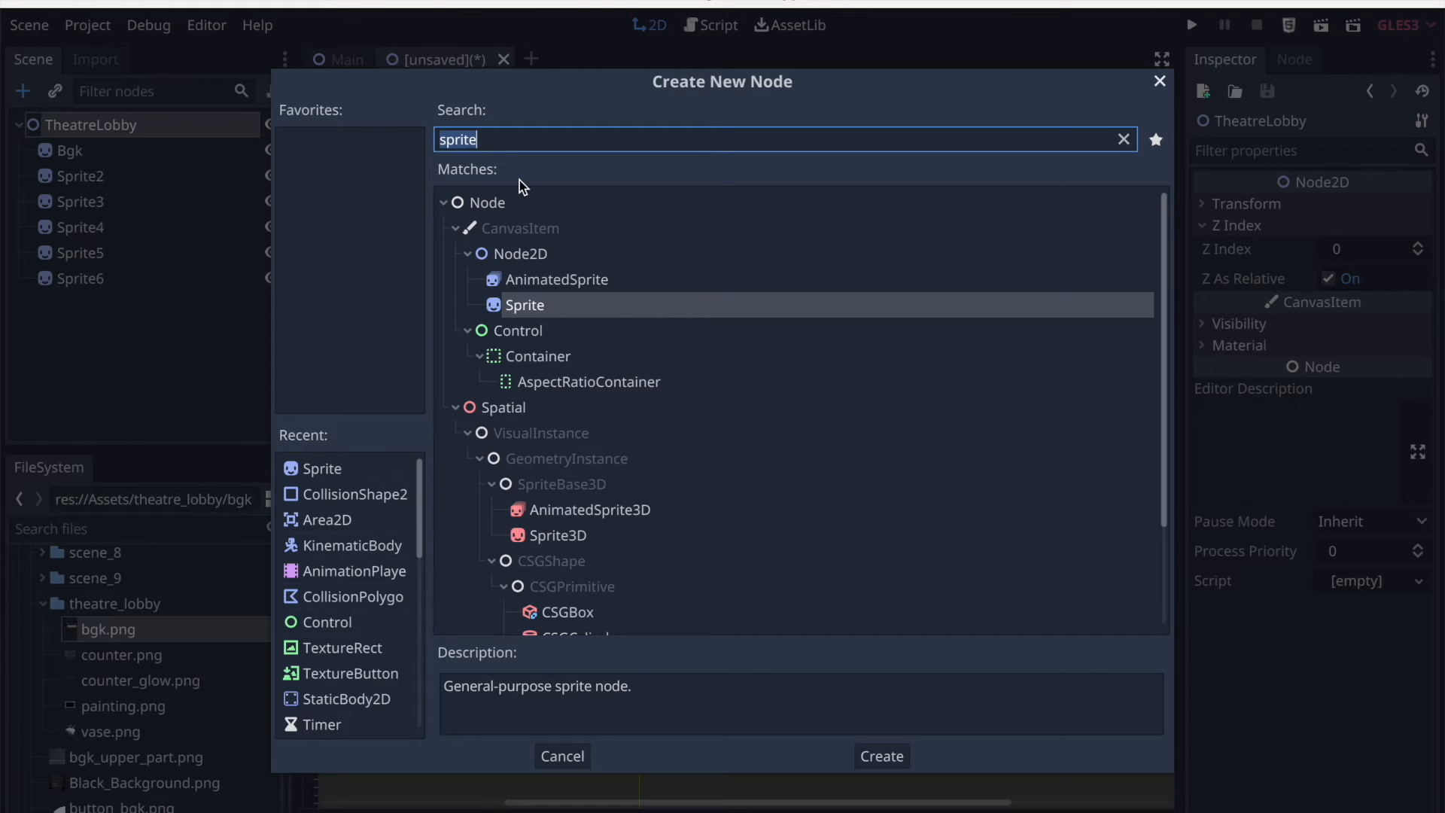
key("BackSpace")
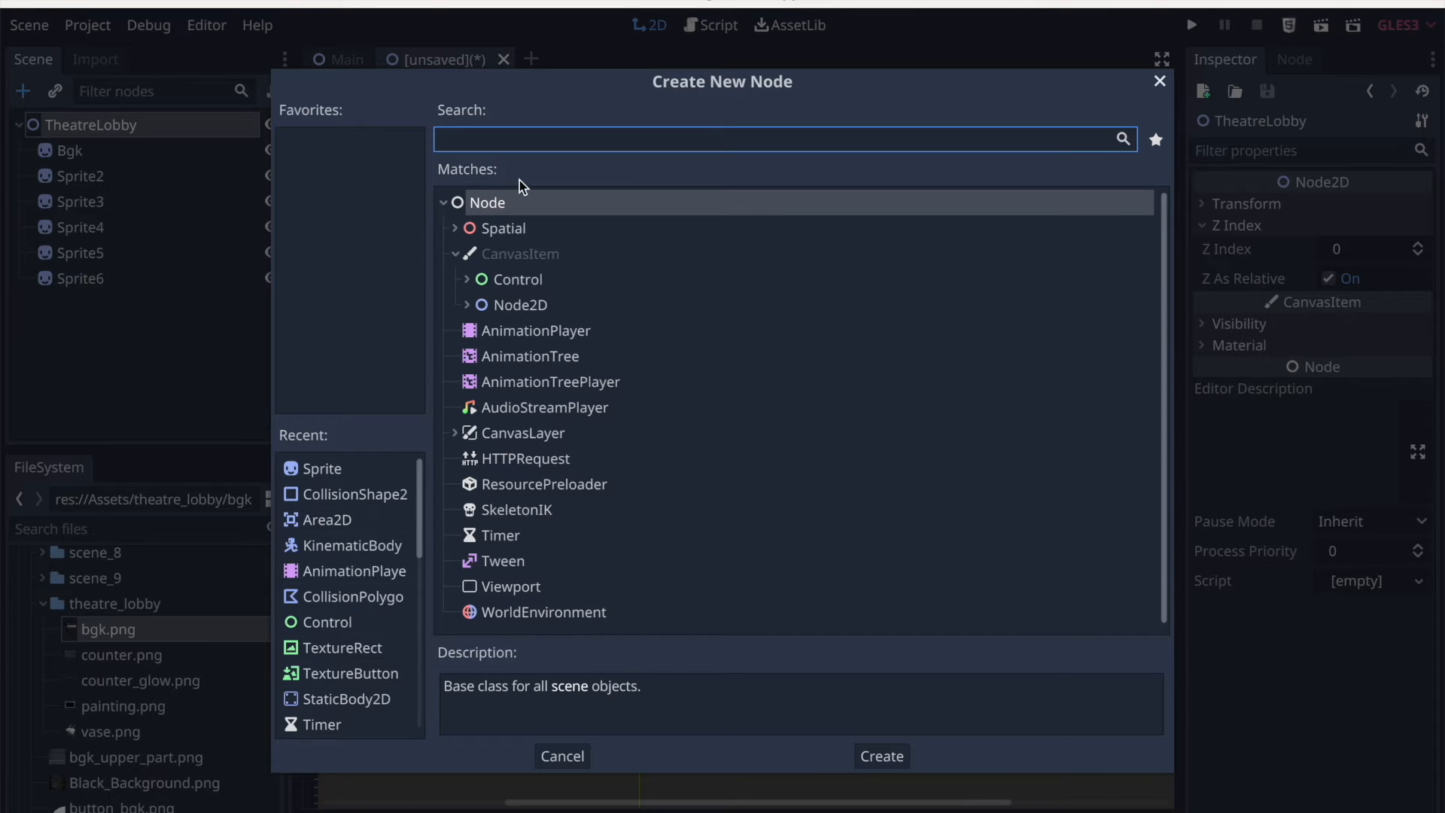
type("color")
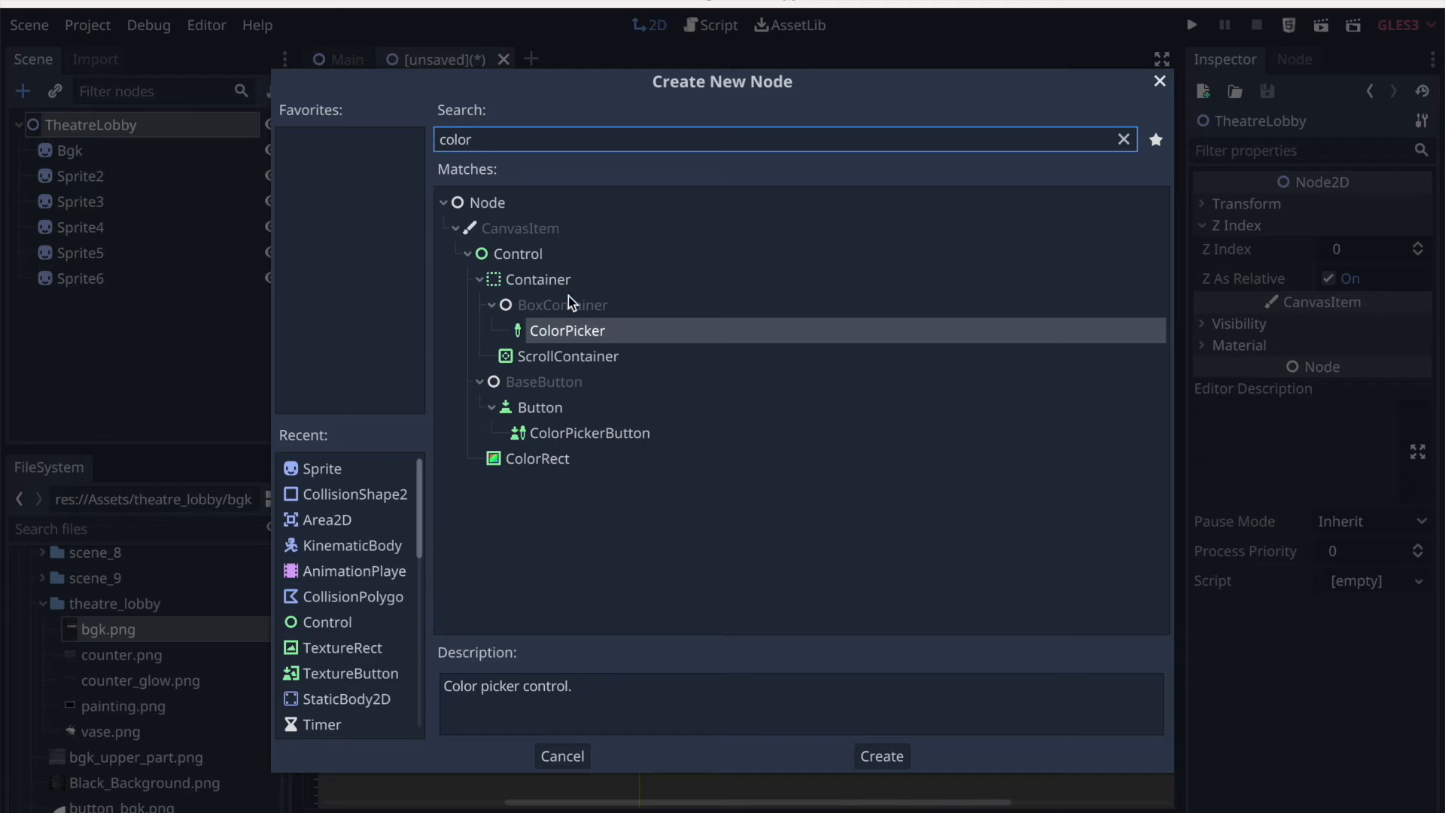
left_click(550, 466)
double_click(548, 460)
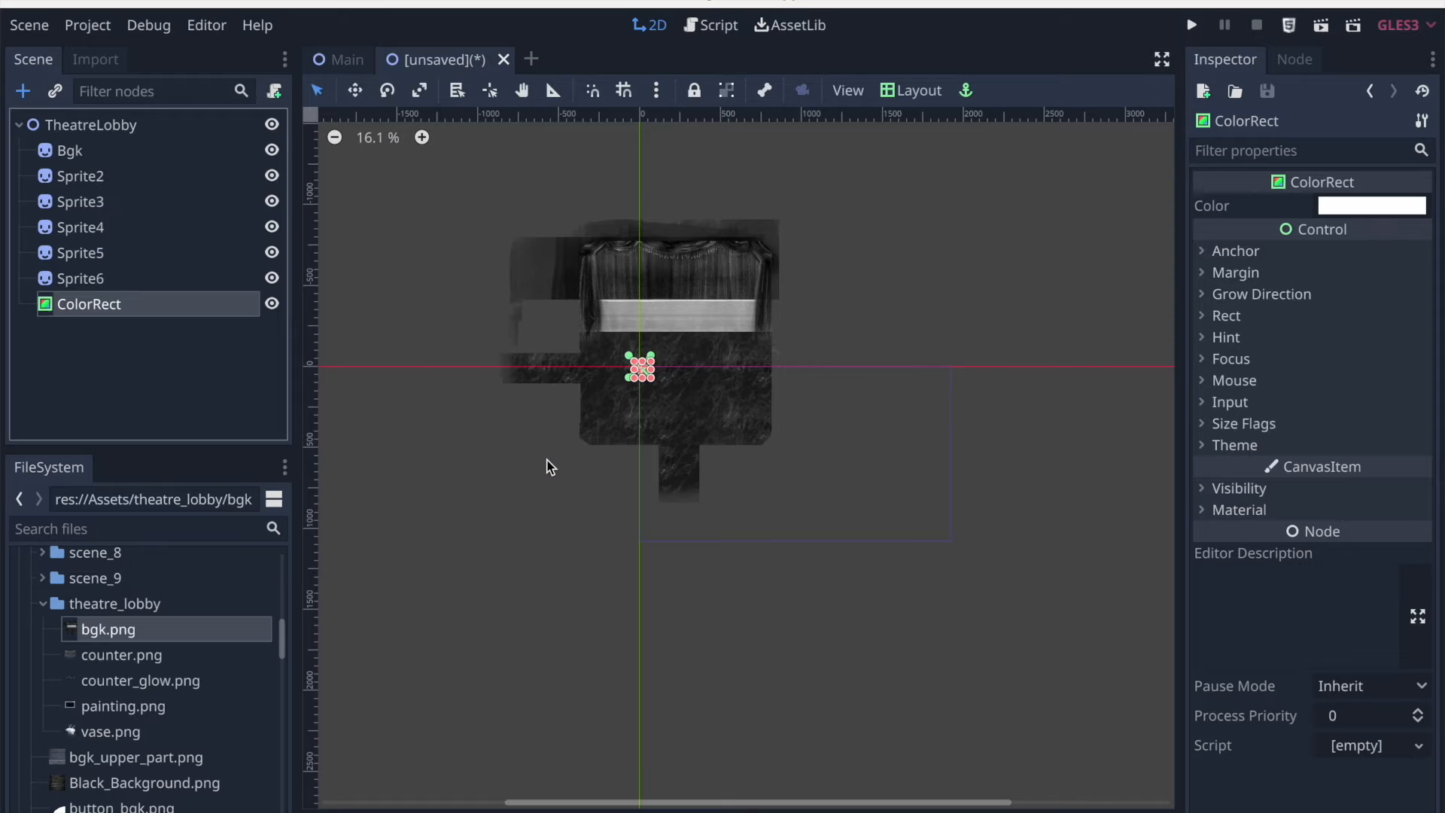
left_click_drag(66, 307, 84, 143)
left_click(96, 150)
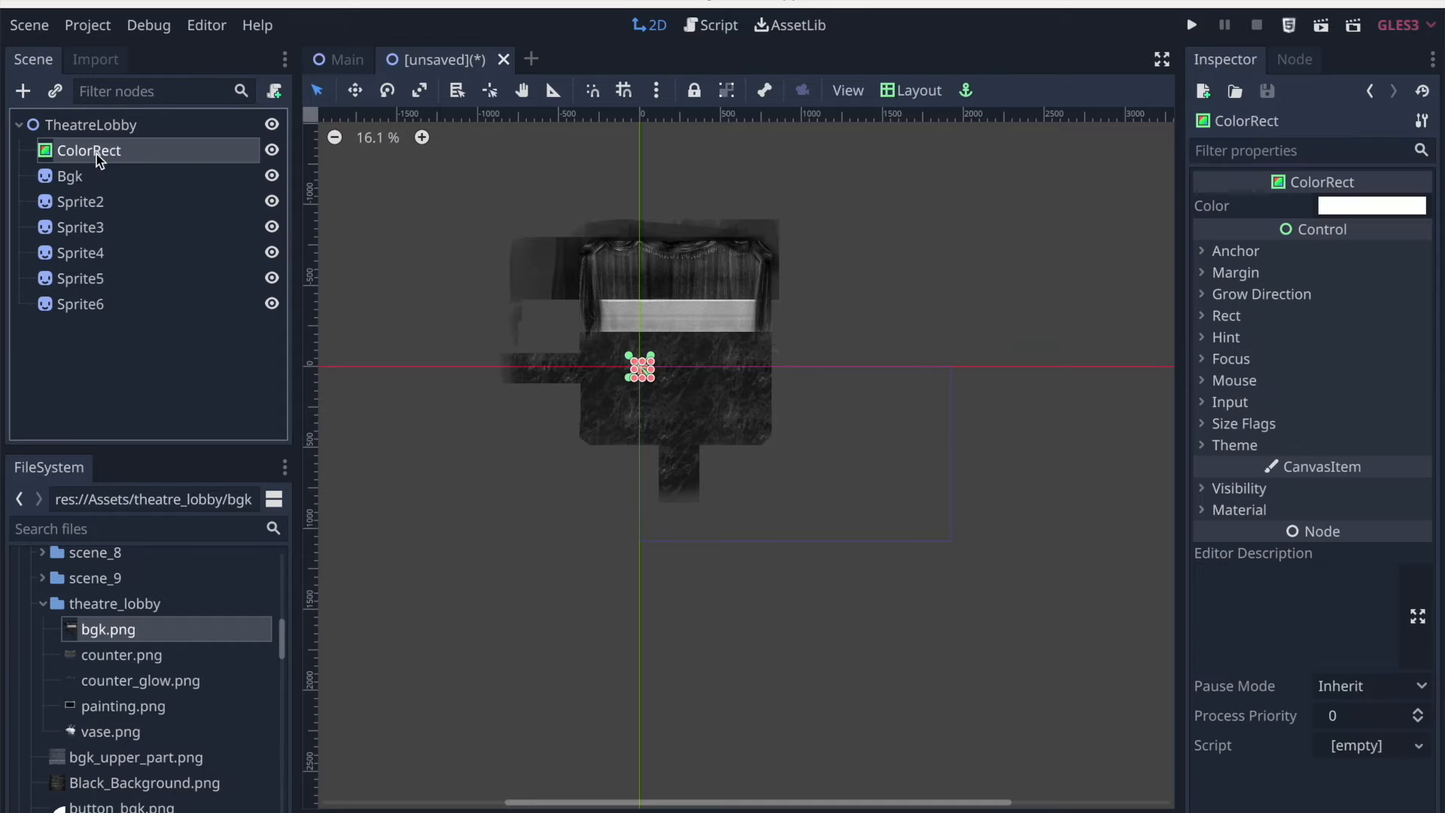
Set the ColorRect's color to black and expand its Rect properties
left_click(1331, 207)
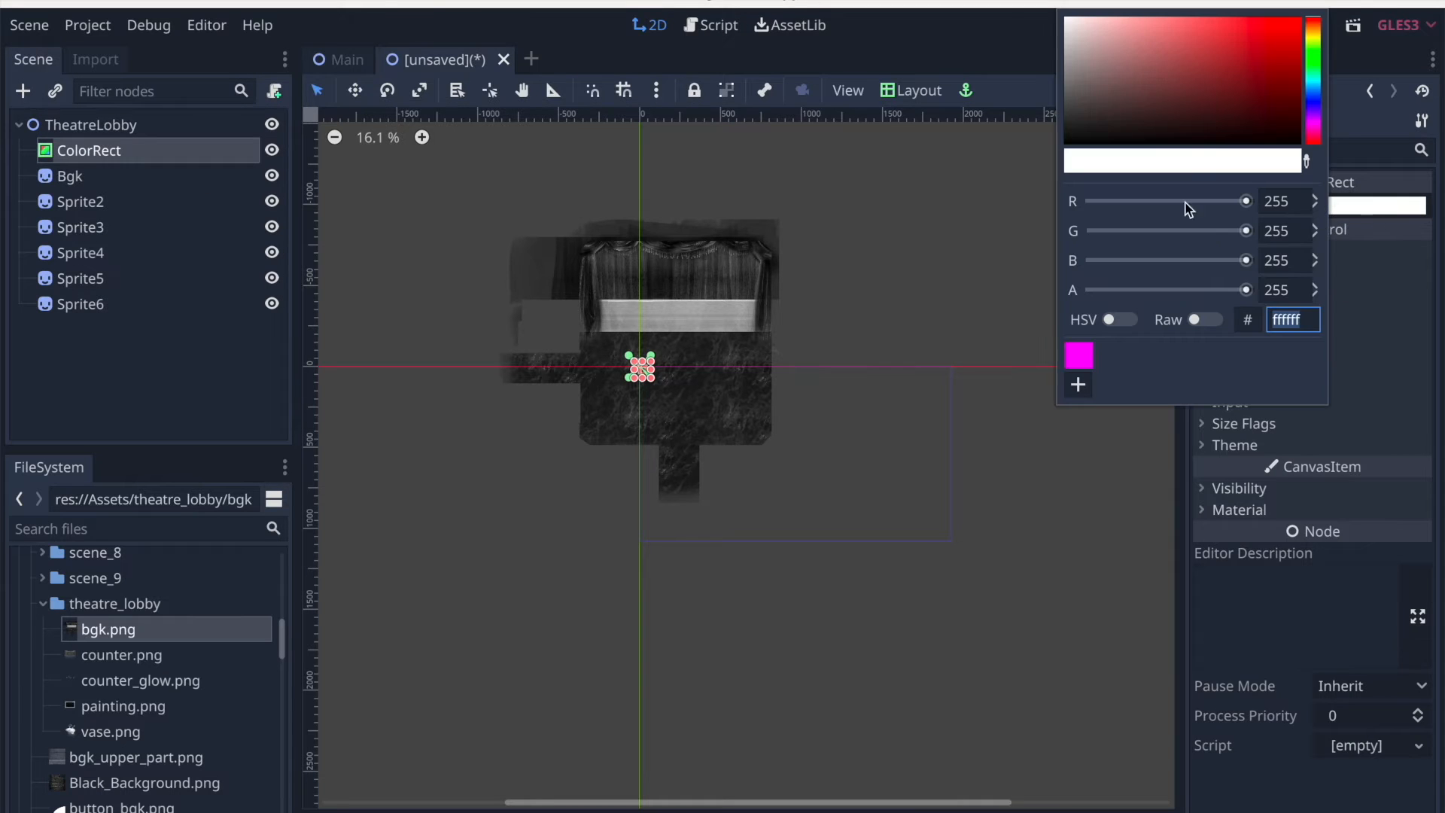
left_click(1219, 149)
left_click(1424, 329)
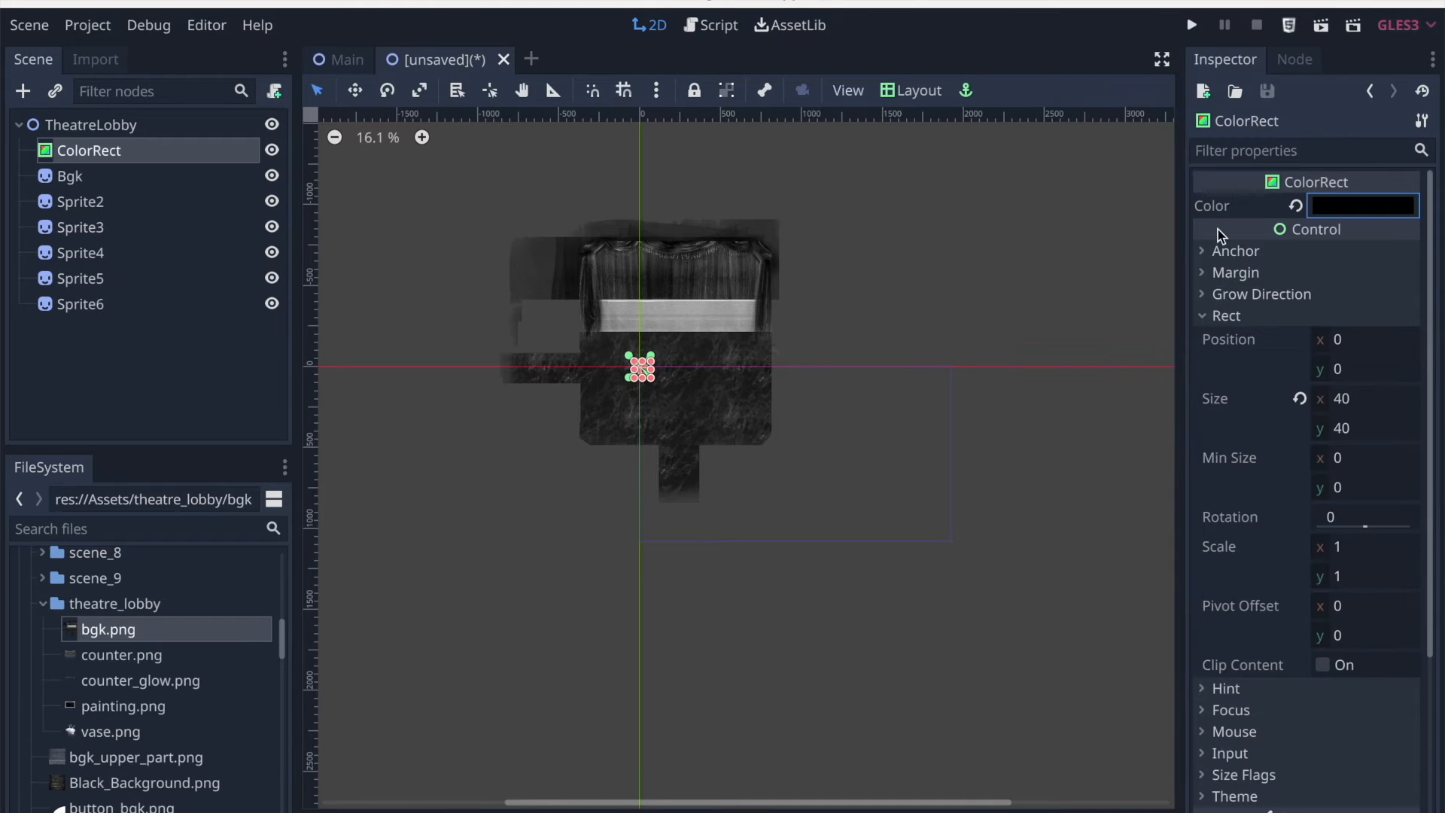
Set the ColorRect's size to 1920 by 1080 and lock it in place
left_click(1346, 401)
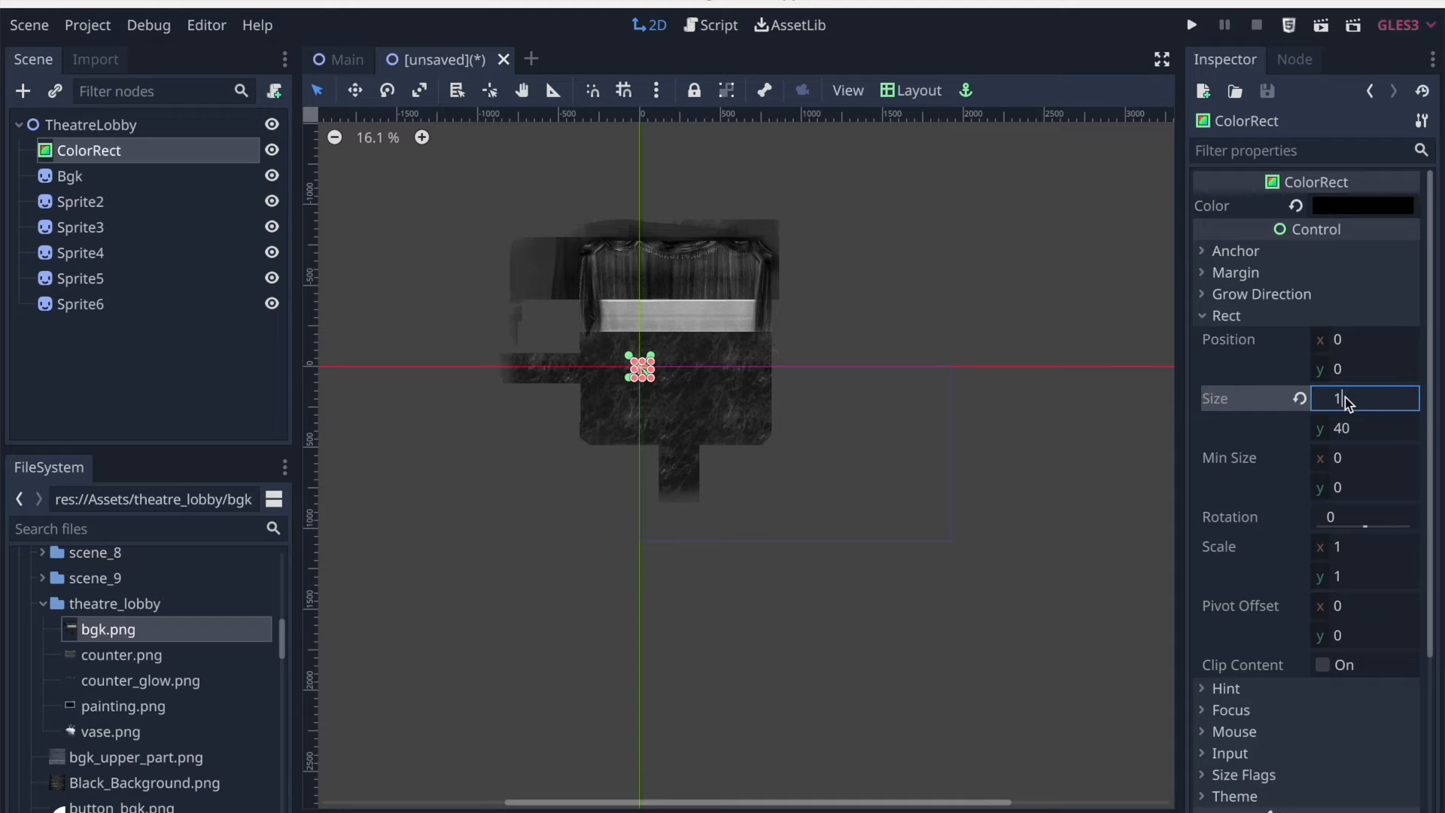
type("1920")
key("Tab")
type("1080")
key("Return")
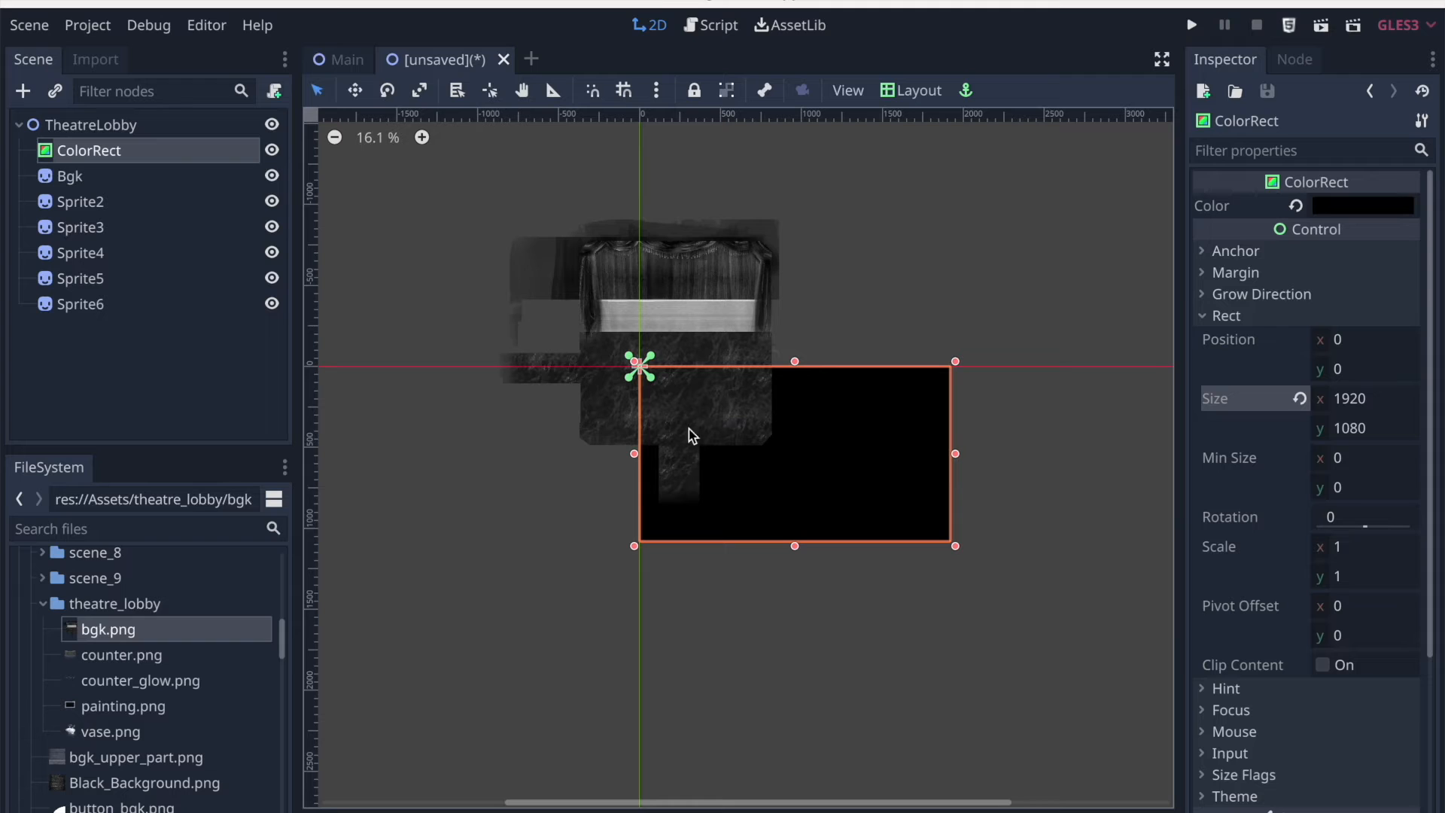
left_click(694, 91)
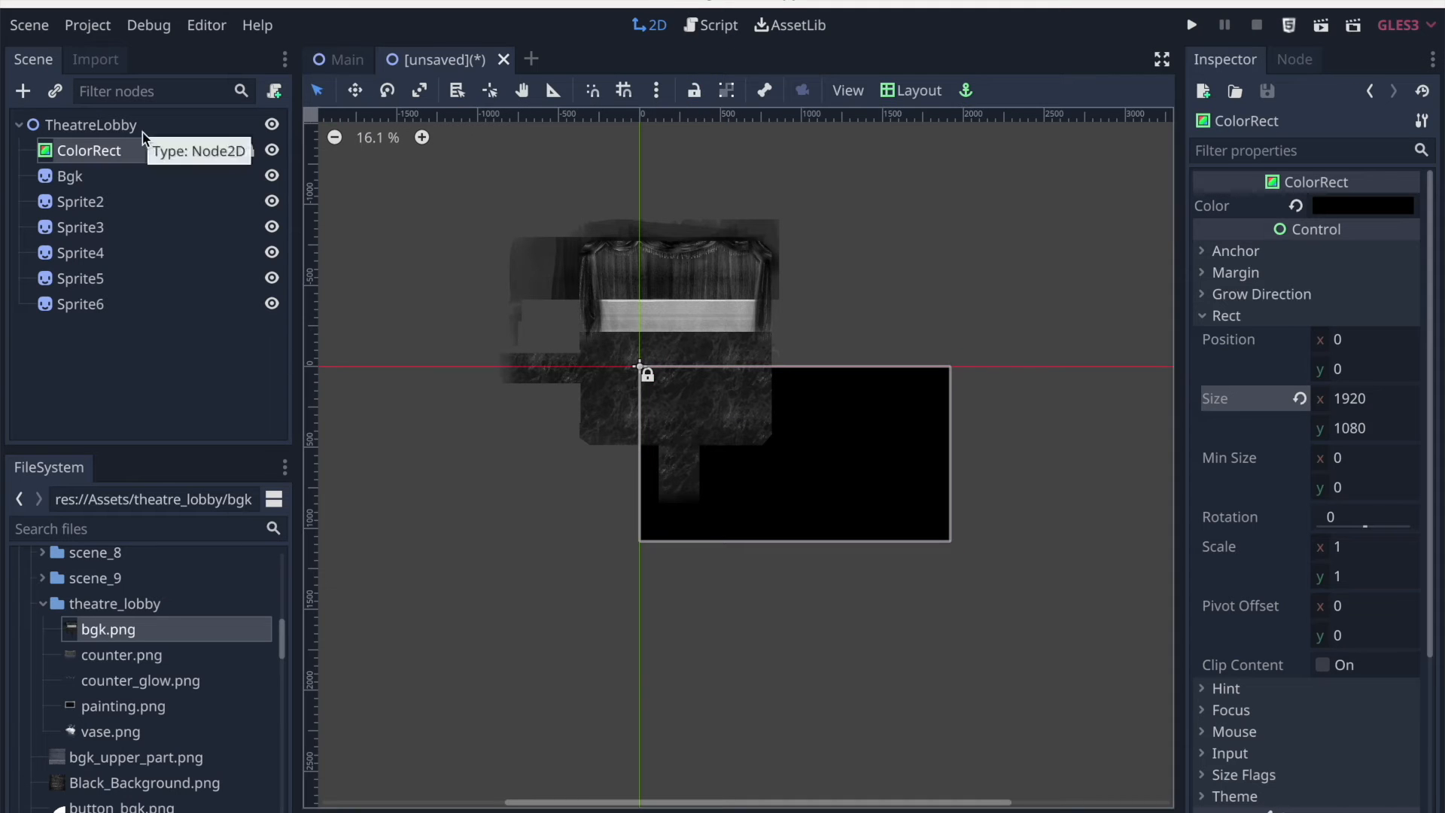
left_click(121, 124)
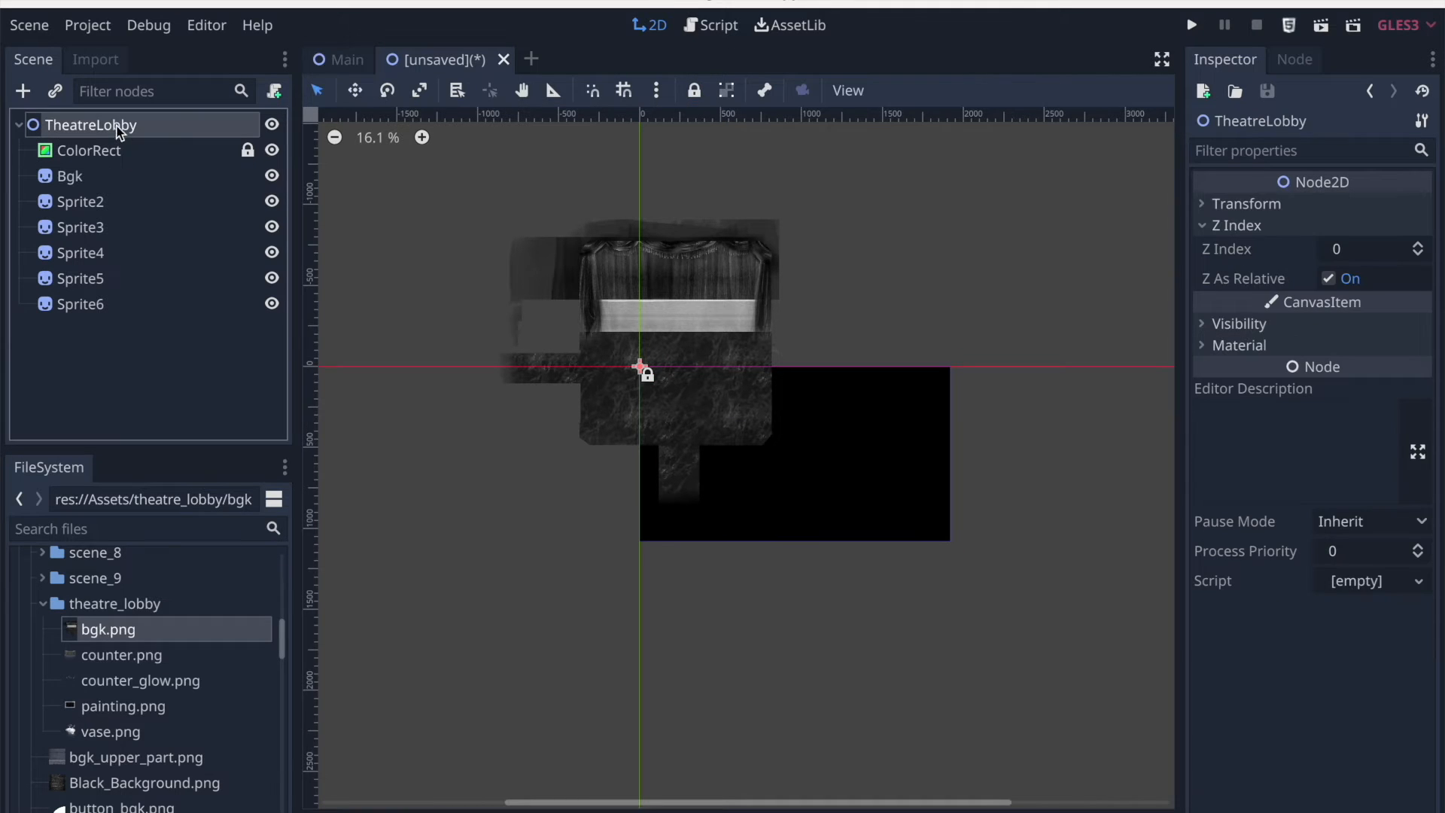
Move the Bgk sprite over the black rectangle, to a position of about x 905, y 964
left_click(69, 176)
left_click(355, 90)
left_click_drag(678, 338, 784, 455)
scroll(864, 422, "up", 3)
scroll(865, 422, "down", 3)
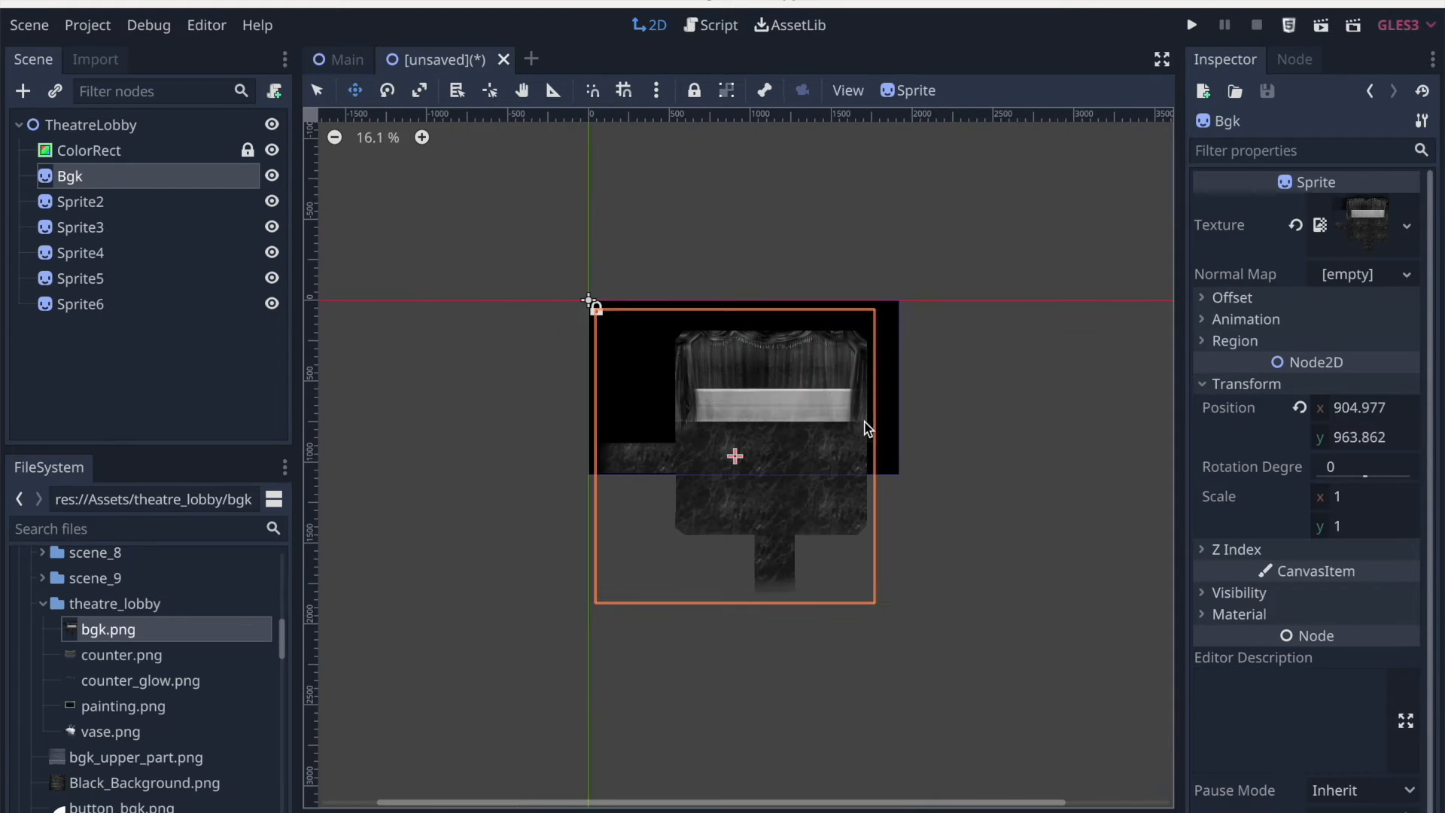
Assign counter.png from the theatre_lobby folder as the texture of Sprite2
left_click(133, 152)
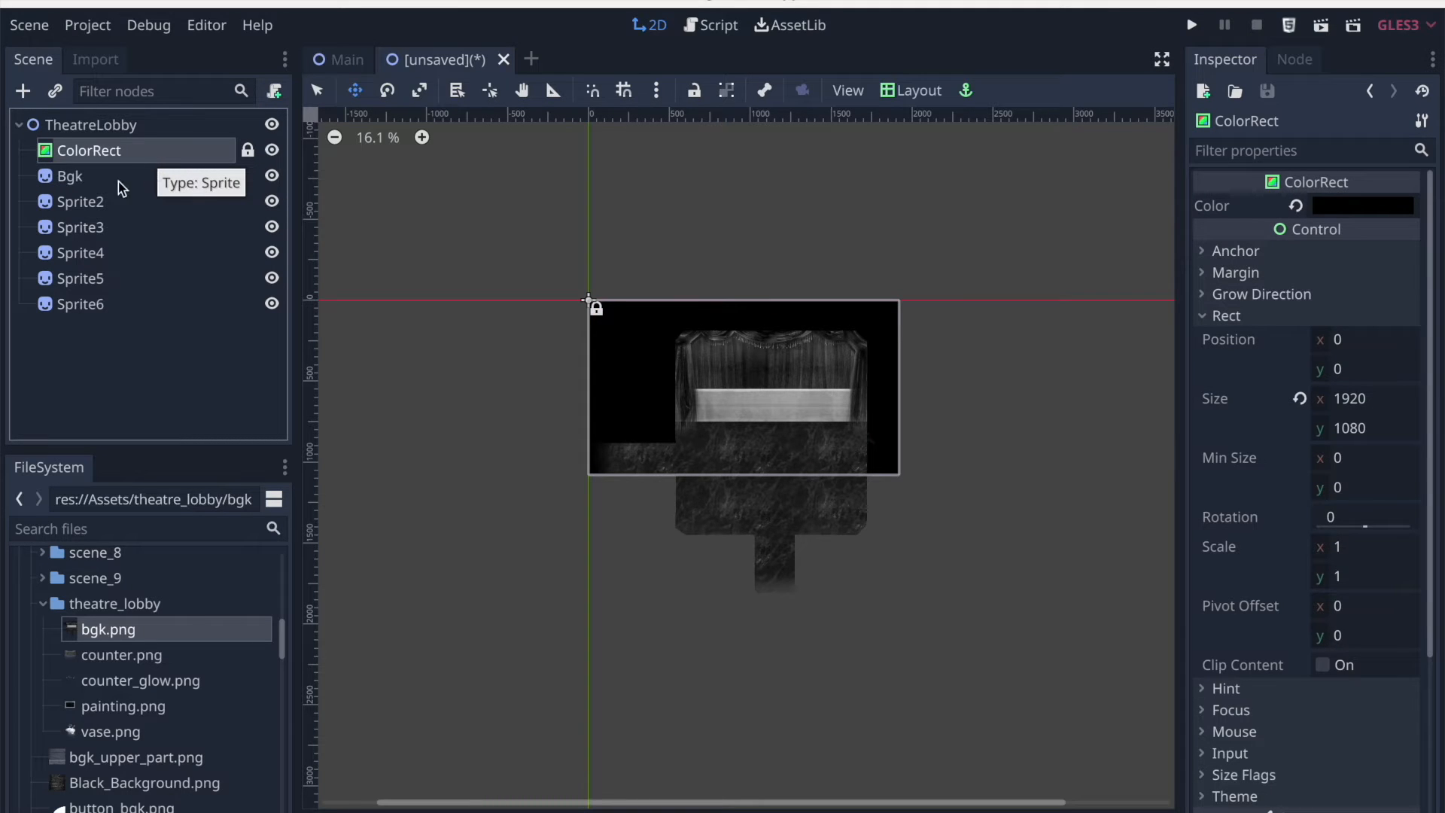
left_click(97, 223)
left_click(95, 204)
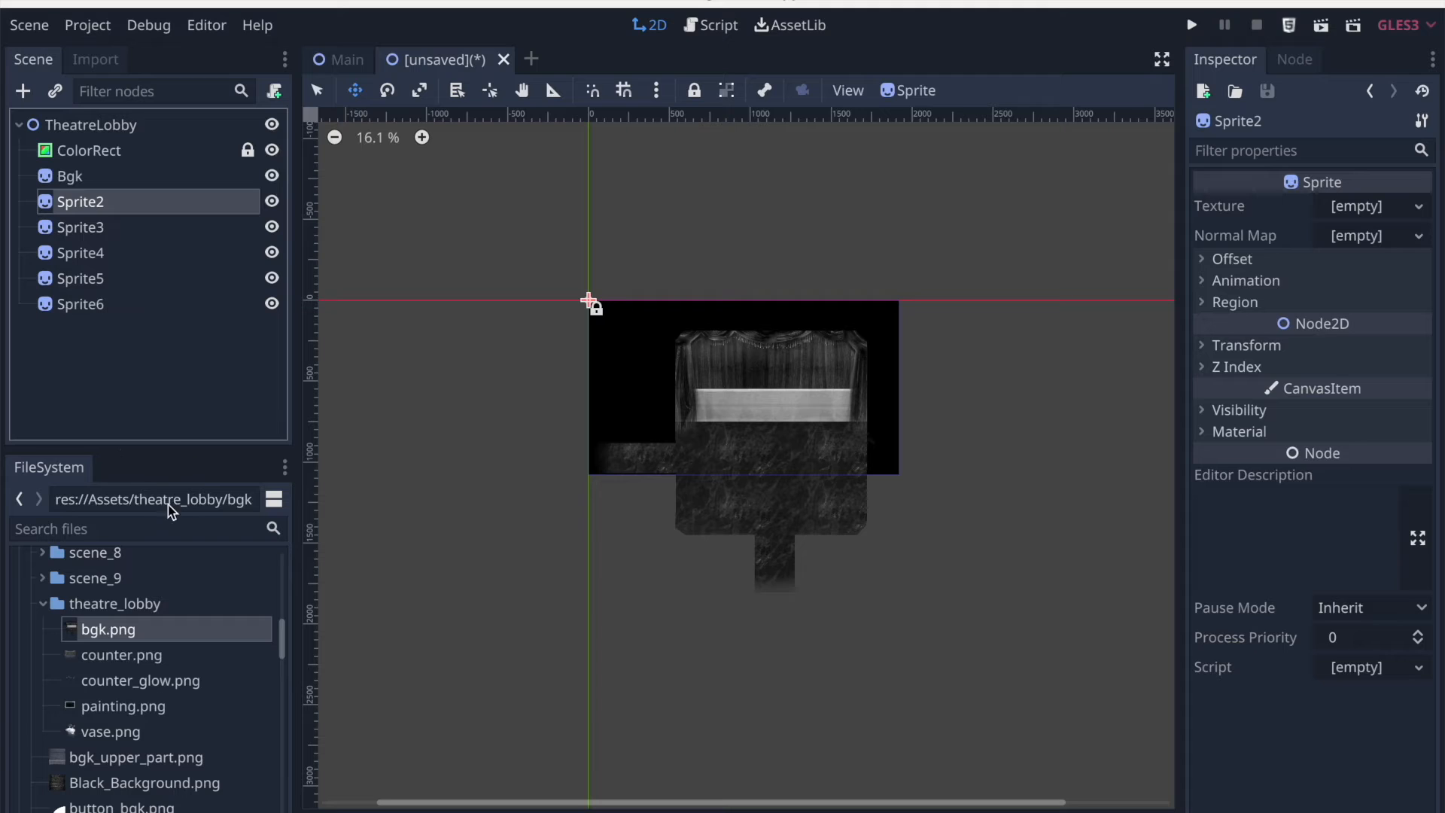
left_click(146, 661)
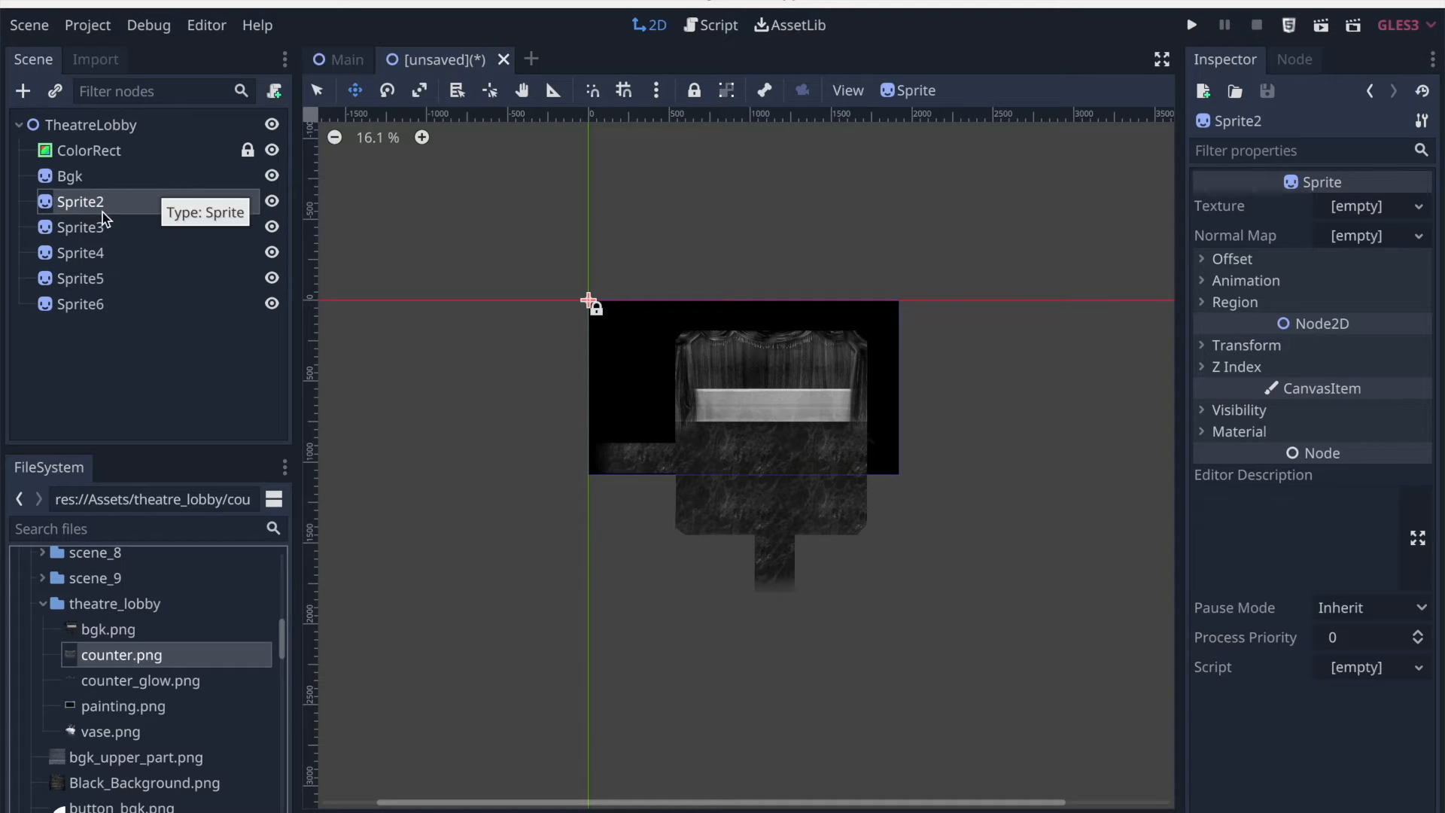
left_click(113, 680)
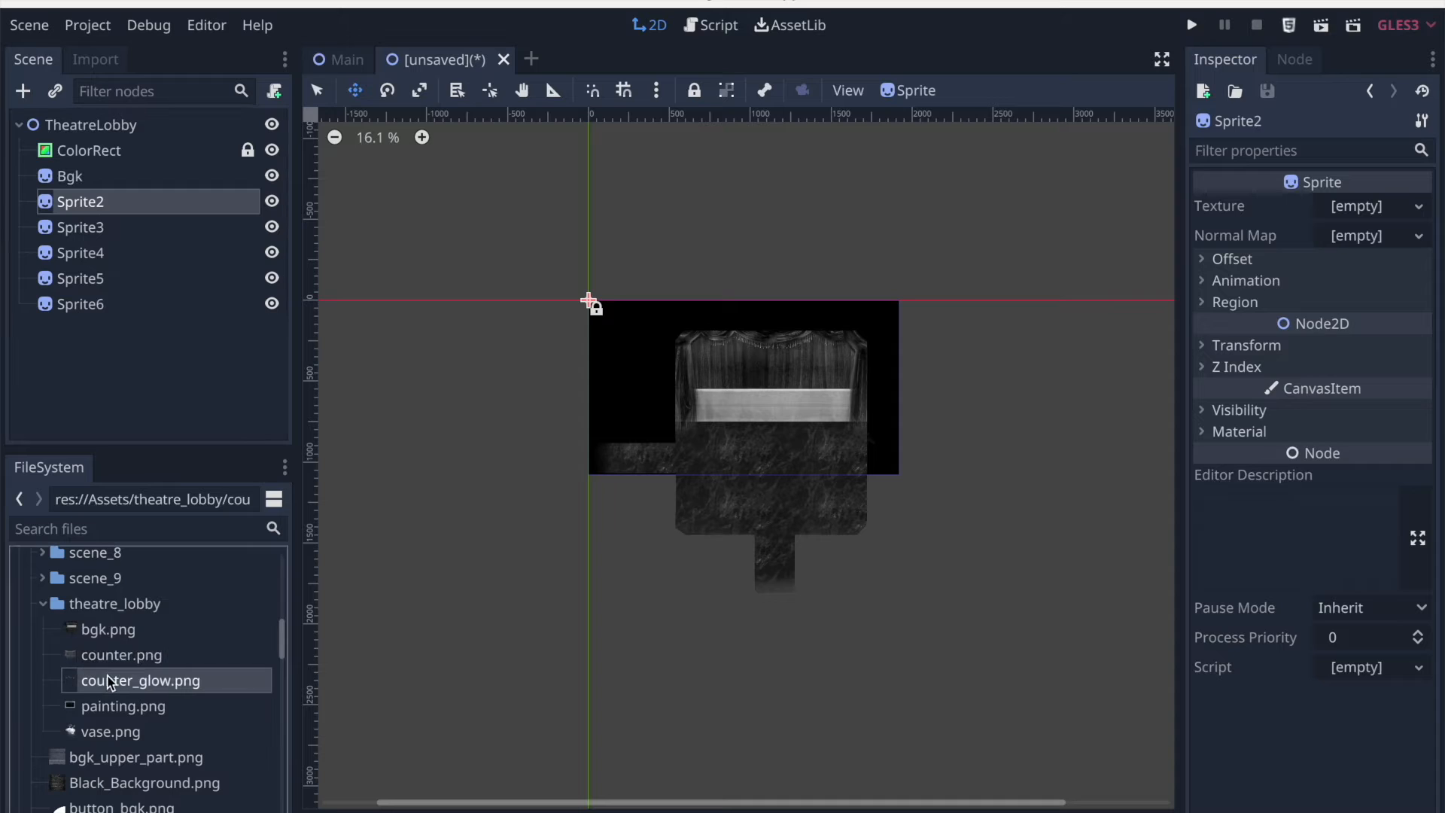
left_click(110, 715)
left_click(107, 731)
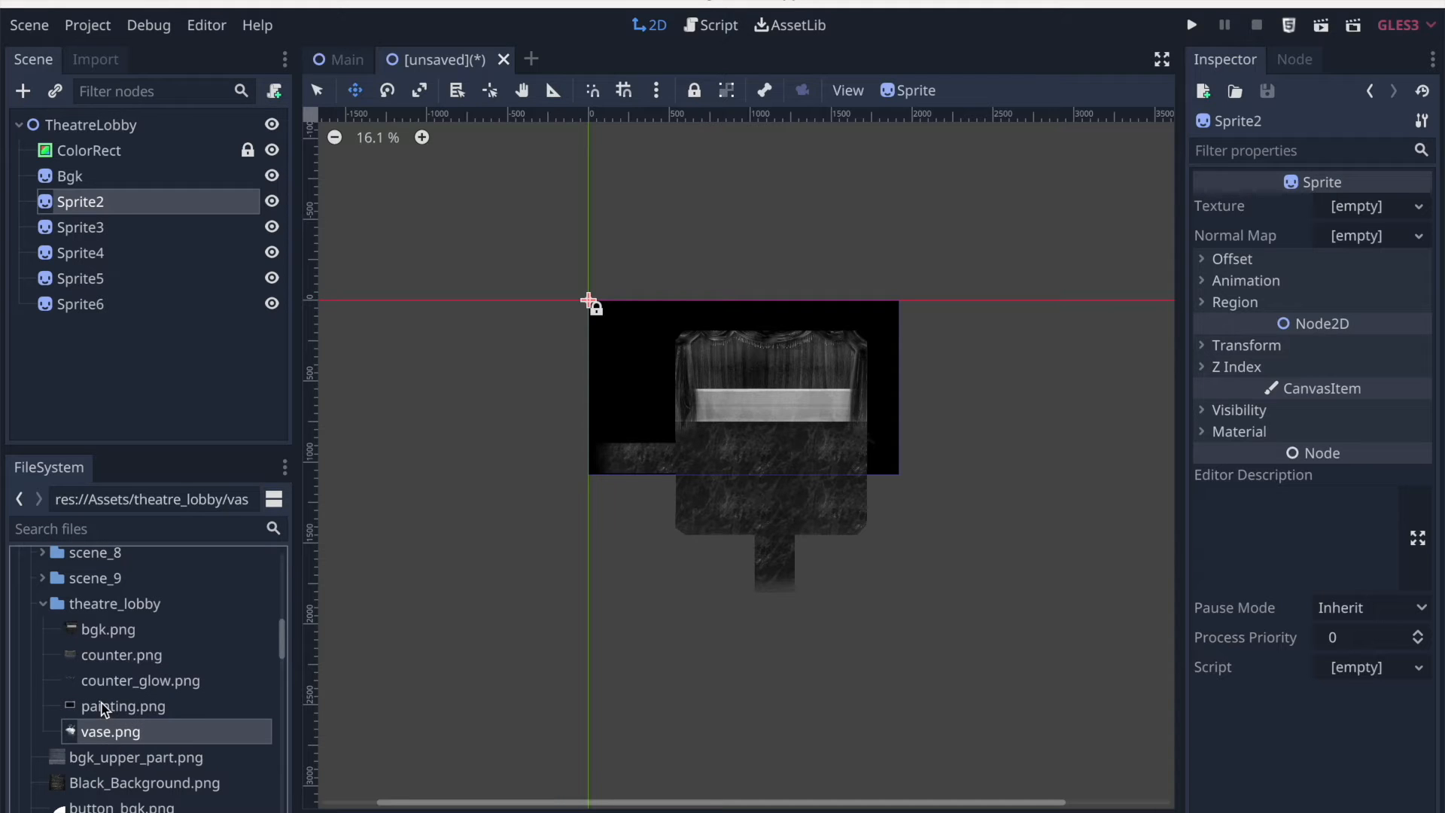
left_click(103, 656)
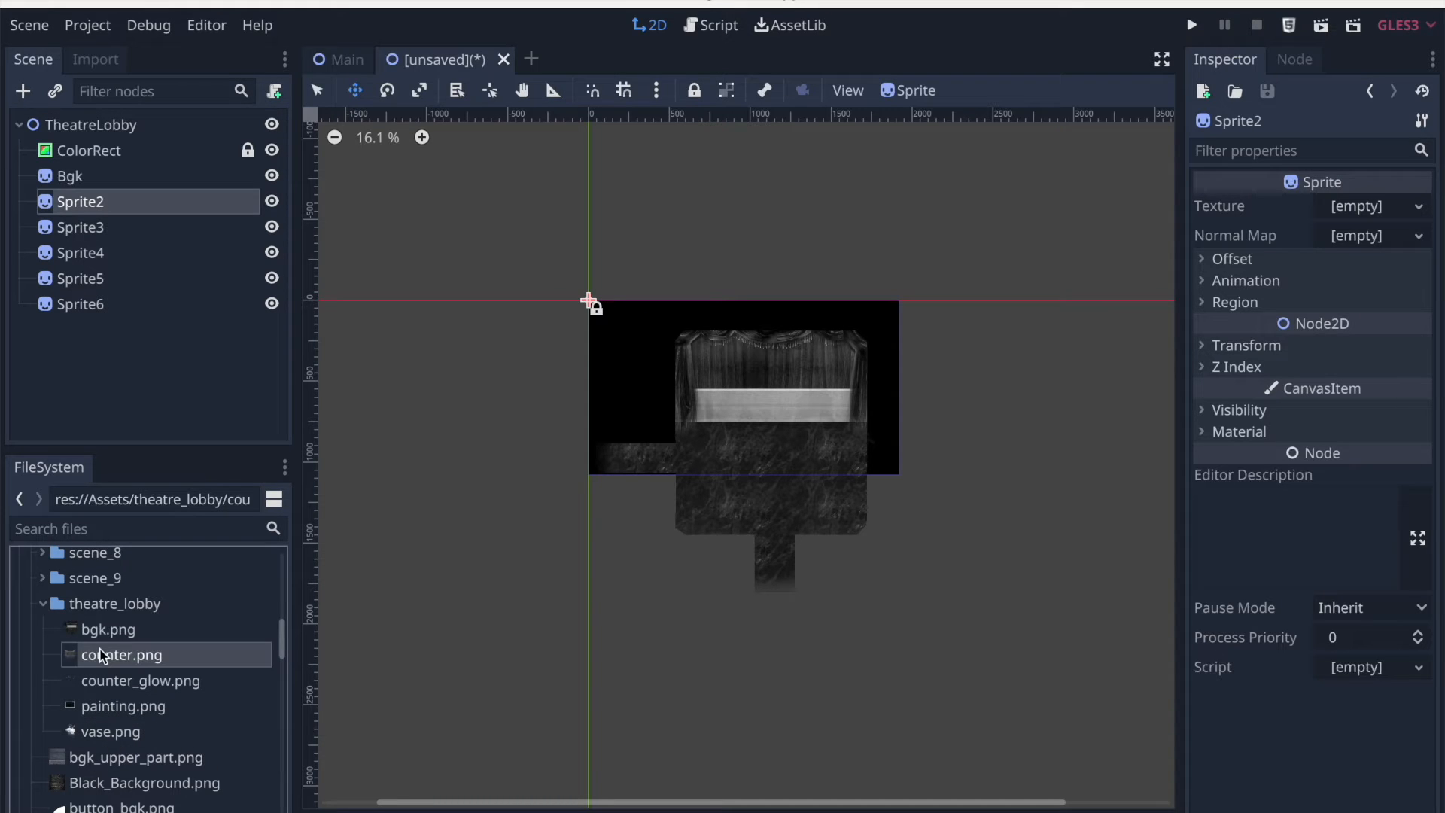
left_click_drag(79, 666, 1354, 207)
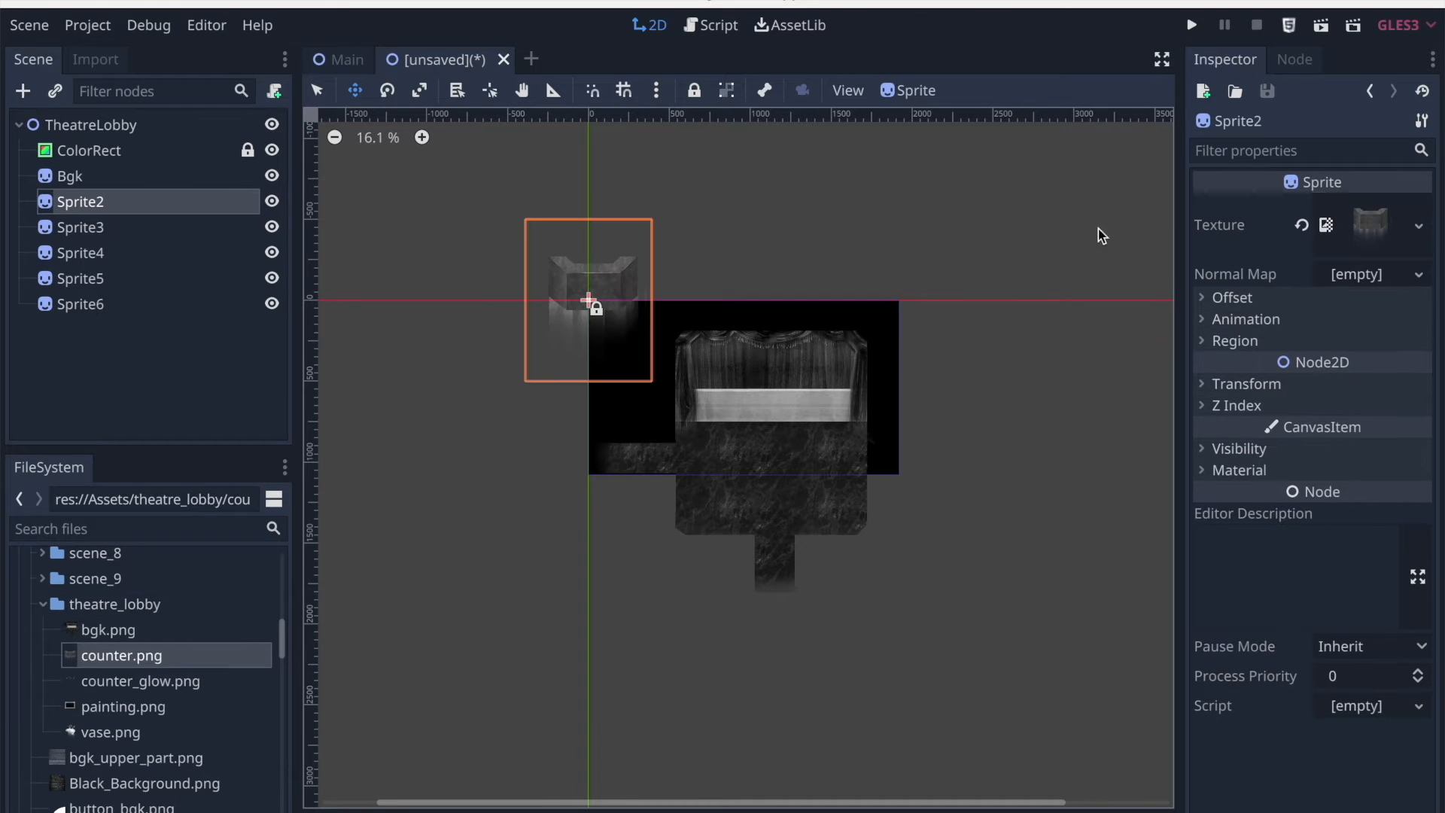
Rename Sprite2 as Counter
double_click(92, 203)
type("Counter")
key("Return")
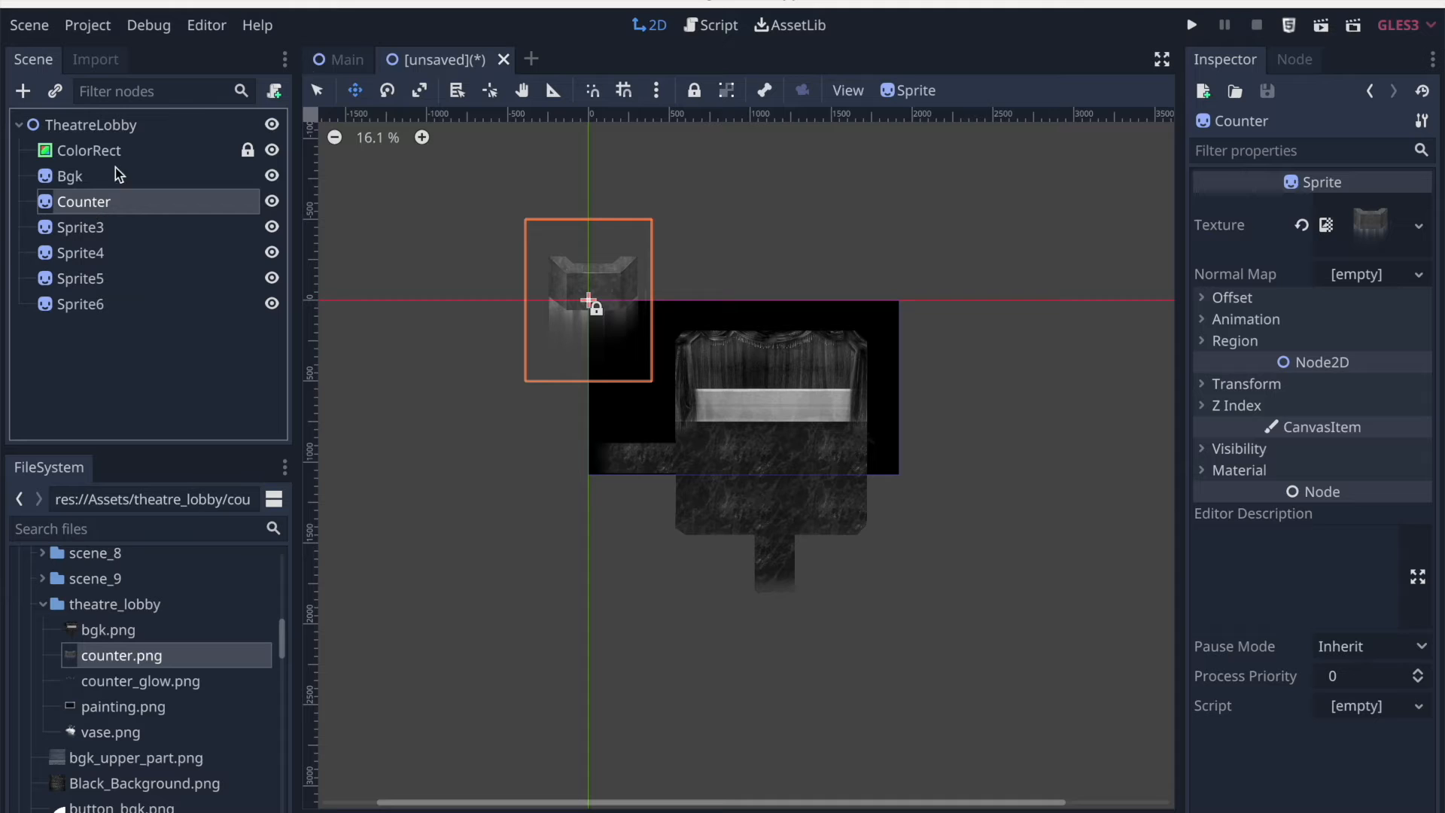
Move the Counter sprite onto the lobby floor, centred in front of the pale band below the curtains
left_click_drag(596, 292, 760, 429)
scroll(769, 440, "up", 14)
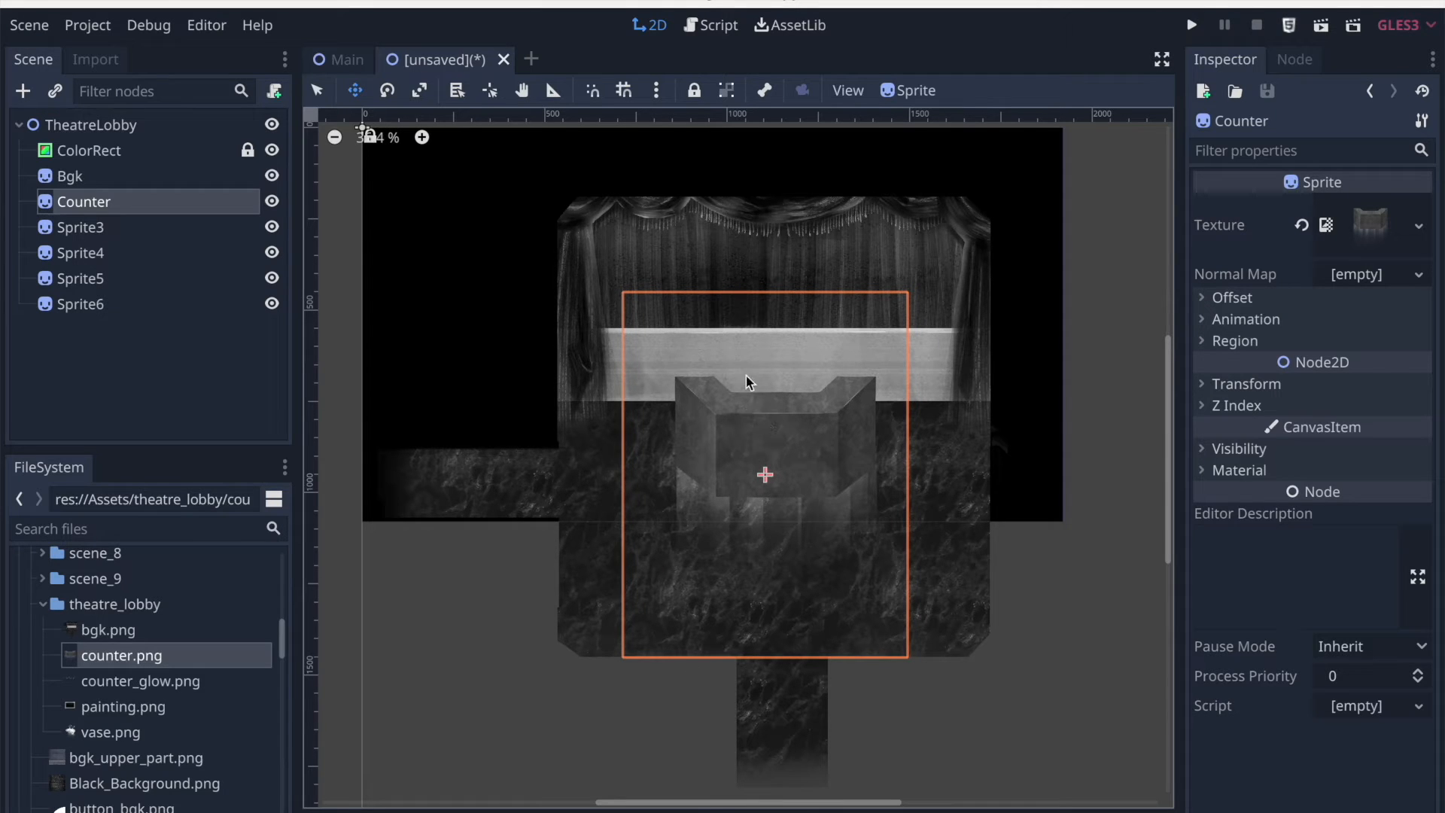
scroll(661, 270, "down", 4)
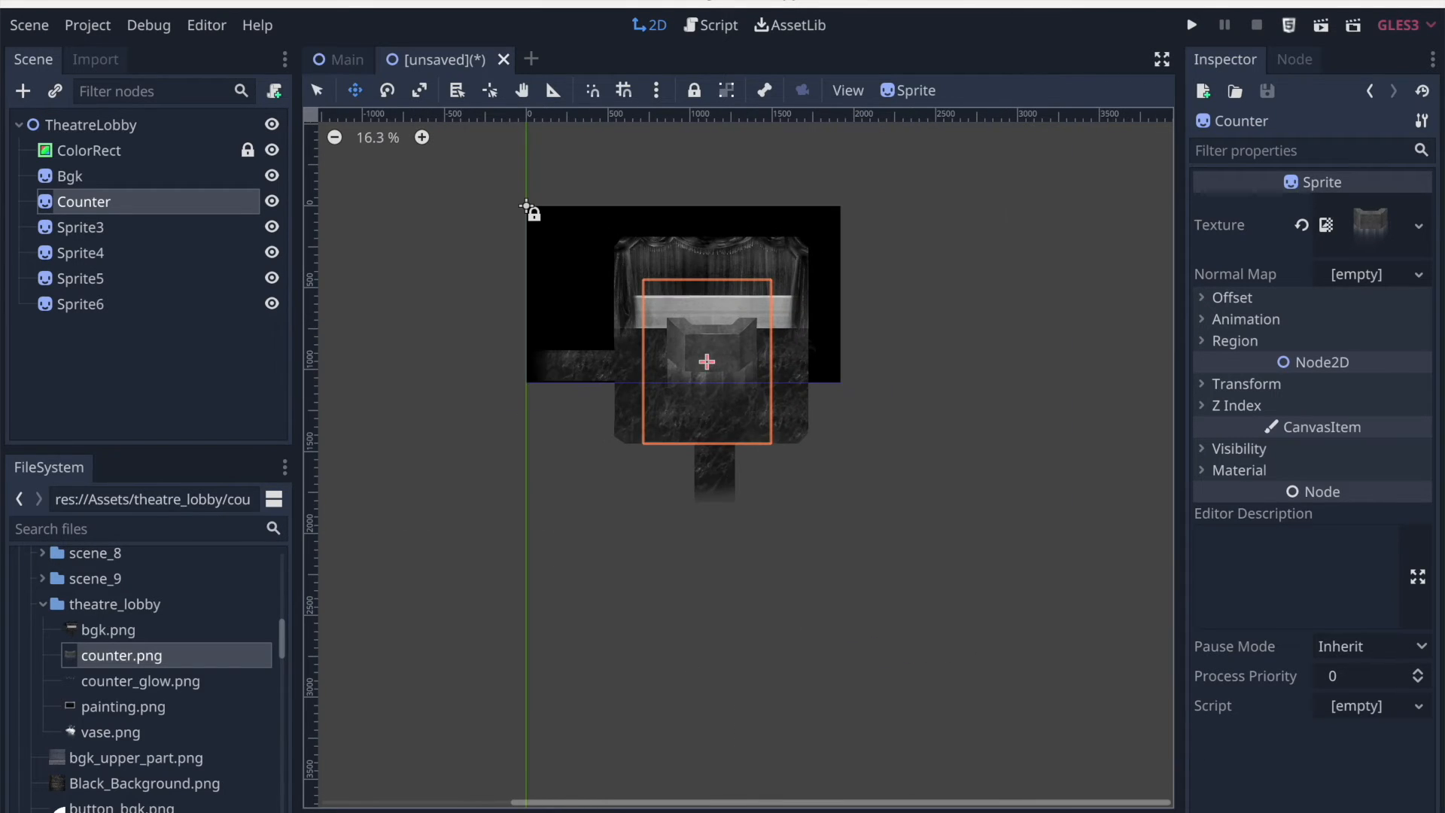
left_click(801, 791)
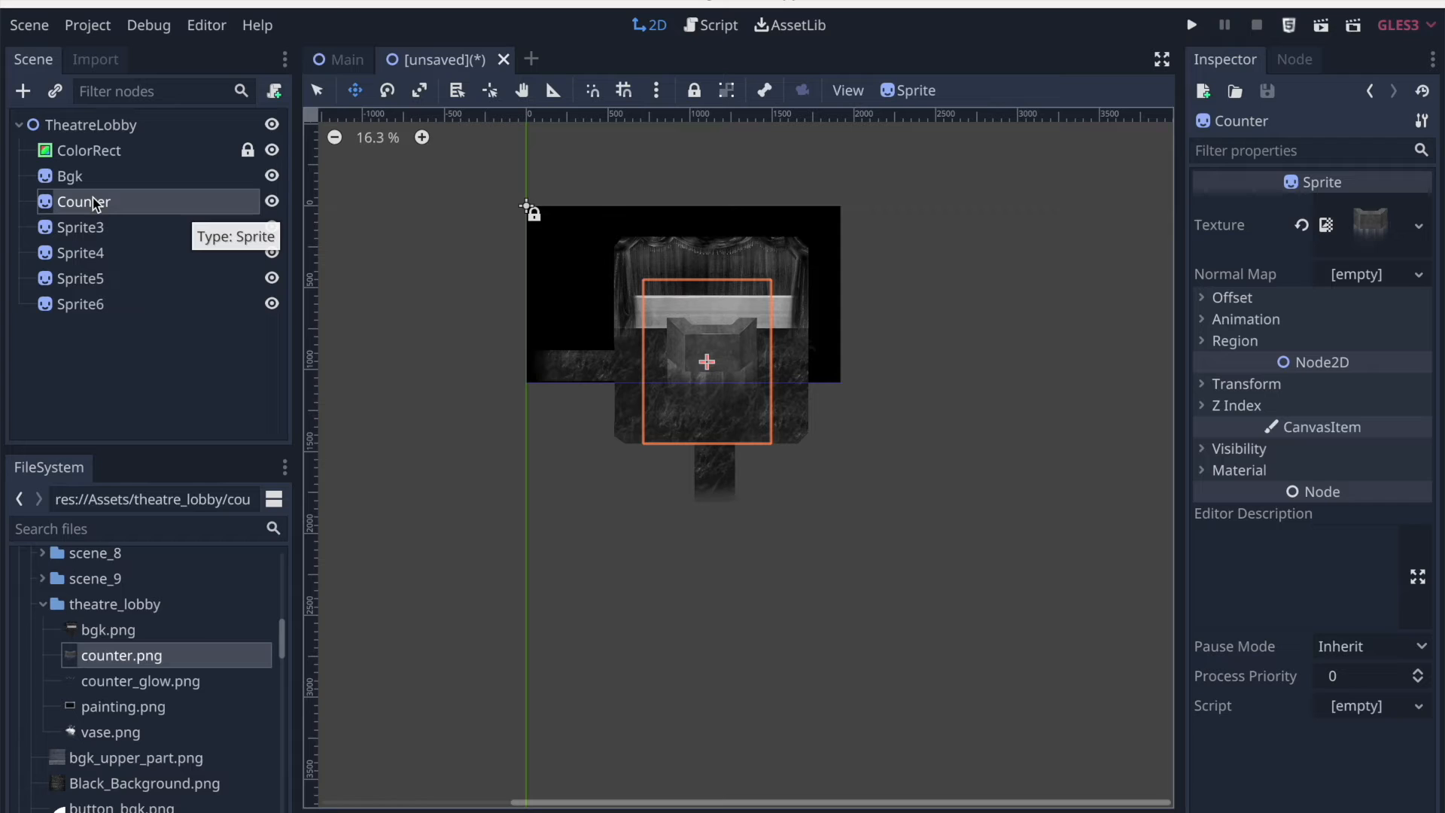
Rename Sprite3 as Painting
left_click(104, 234)
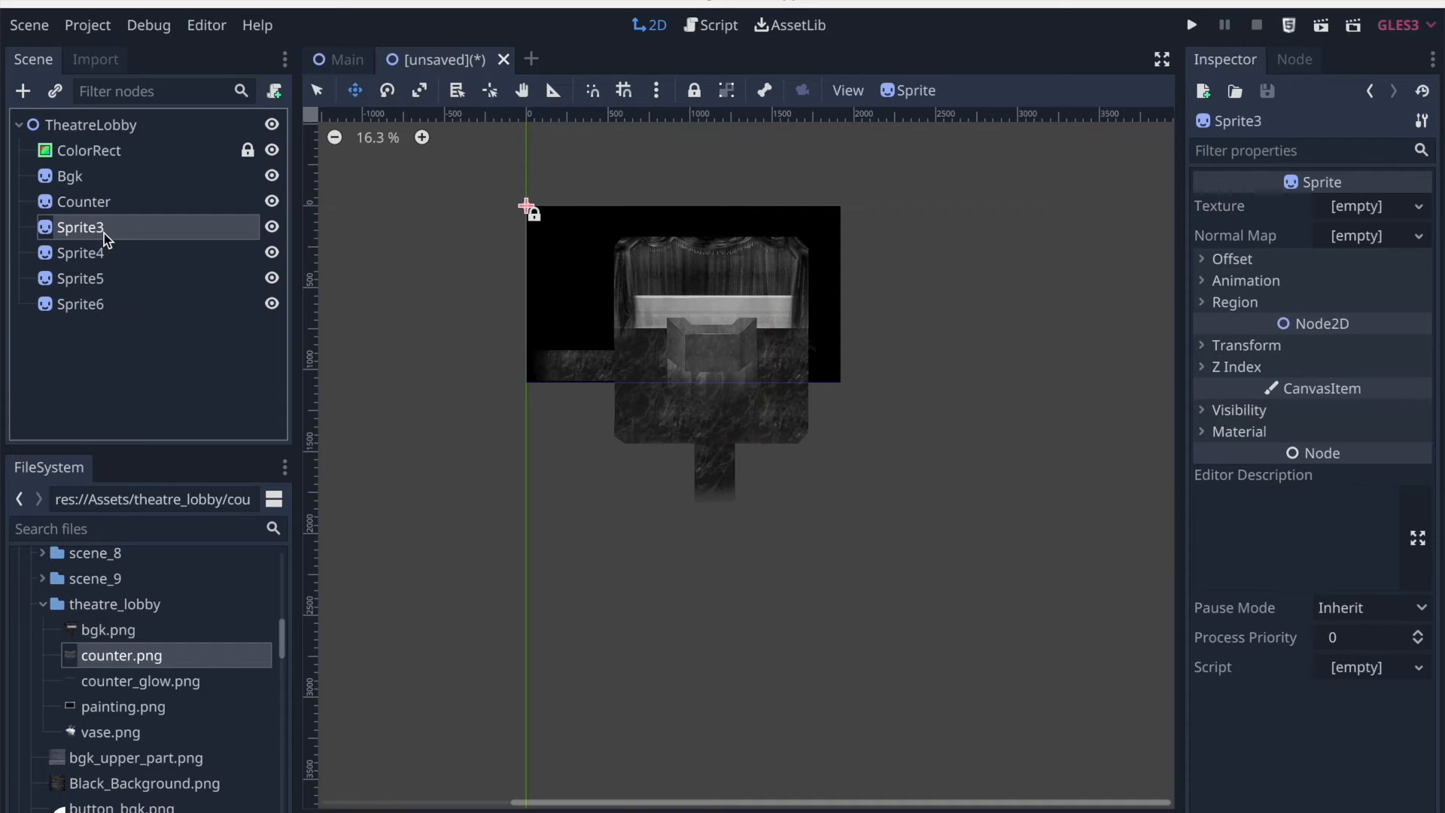
left_click(98, 210)
left_click(101, 223)
double_click(83, 232)
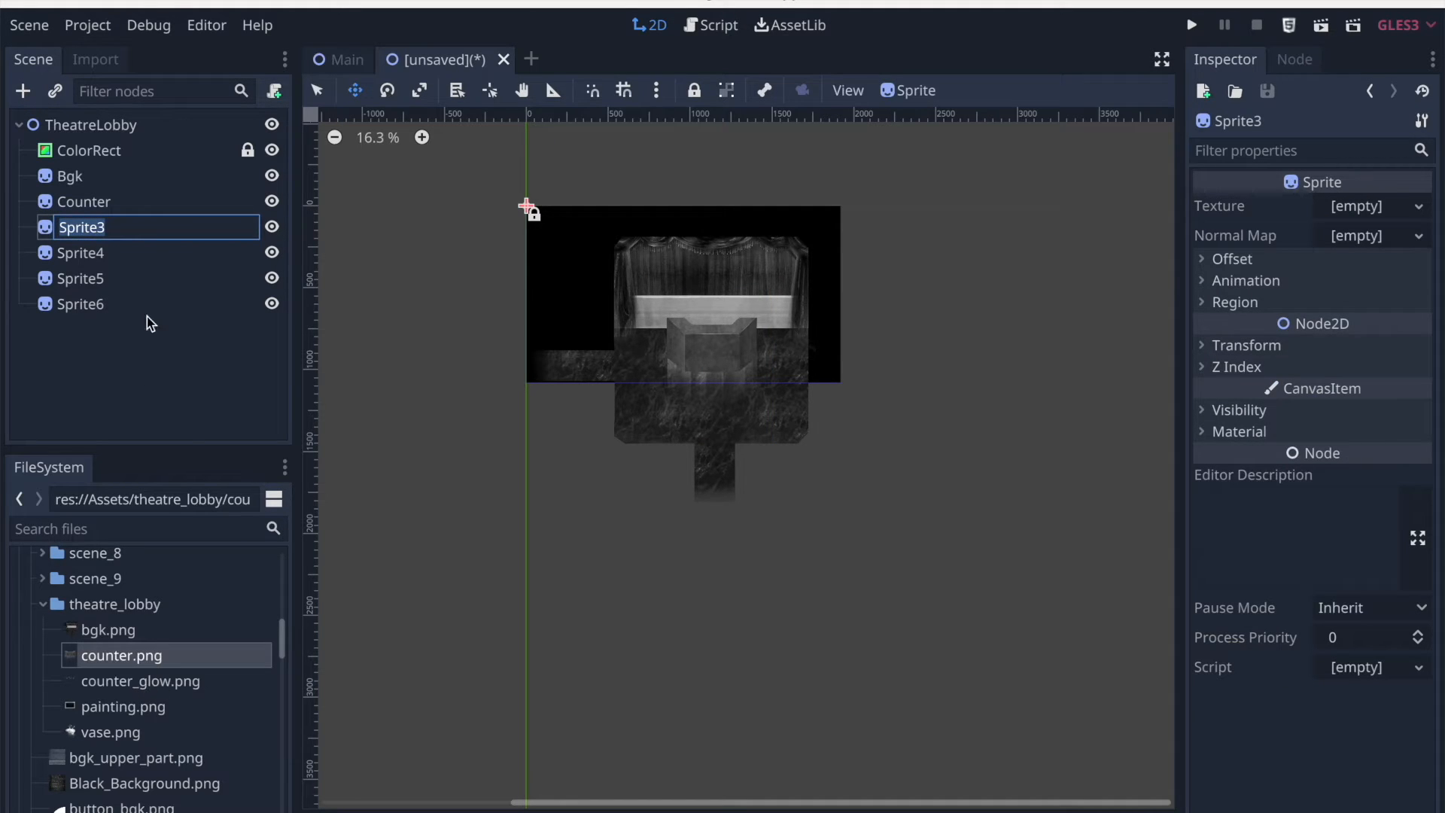
type("Painting")
key("Return")
Assign painting.png to the Painting sprite and place it on the curtained wall above the counter
mouse_move(124, 706)
left_mouse_down()
mouse_move(194, 662)
mouse_move(1359, 215)
left_mouse_up()
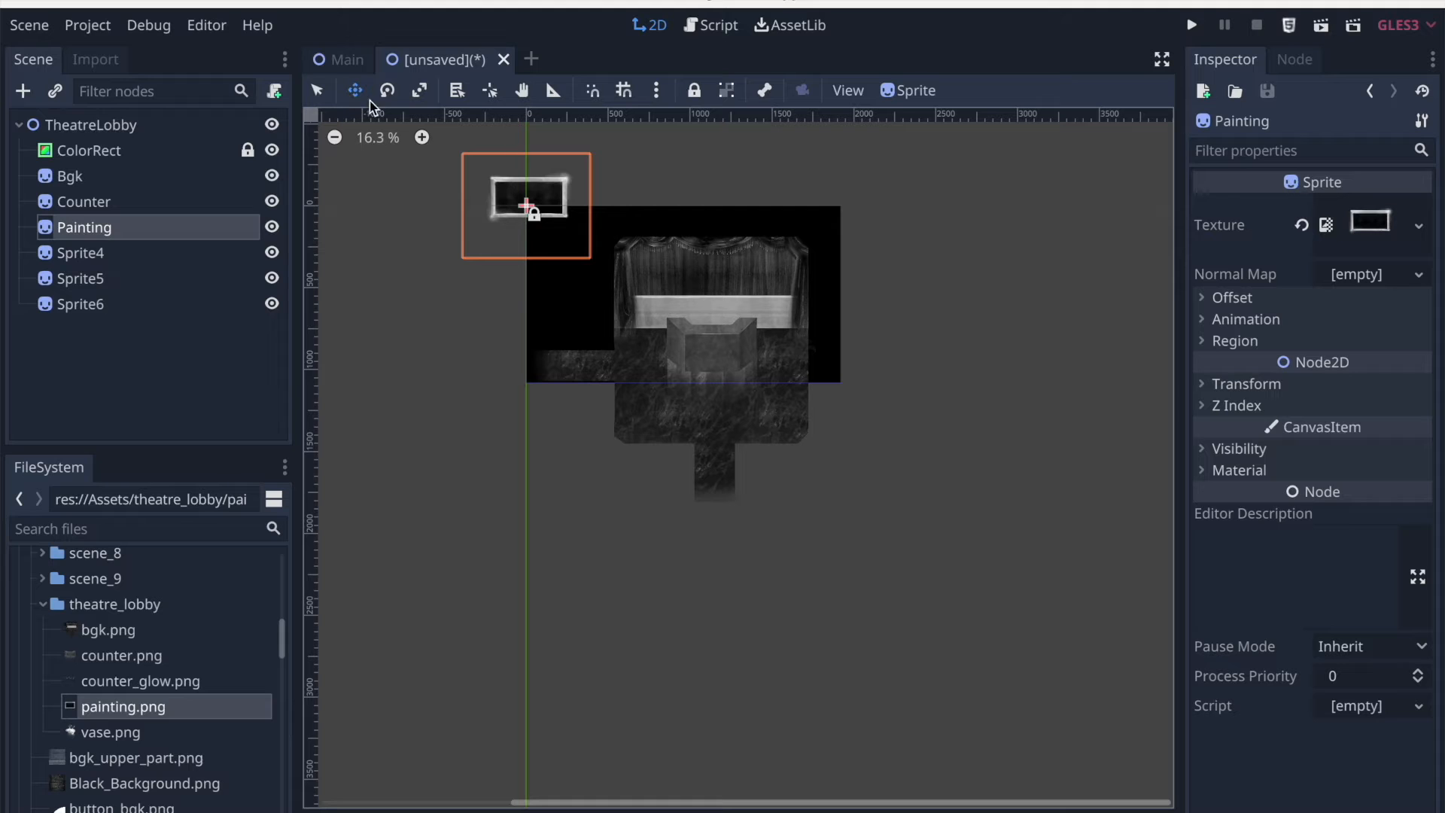
left_click_drag(540, 215, 724, 298)
scroll(729, 296, "up", 10)
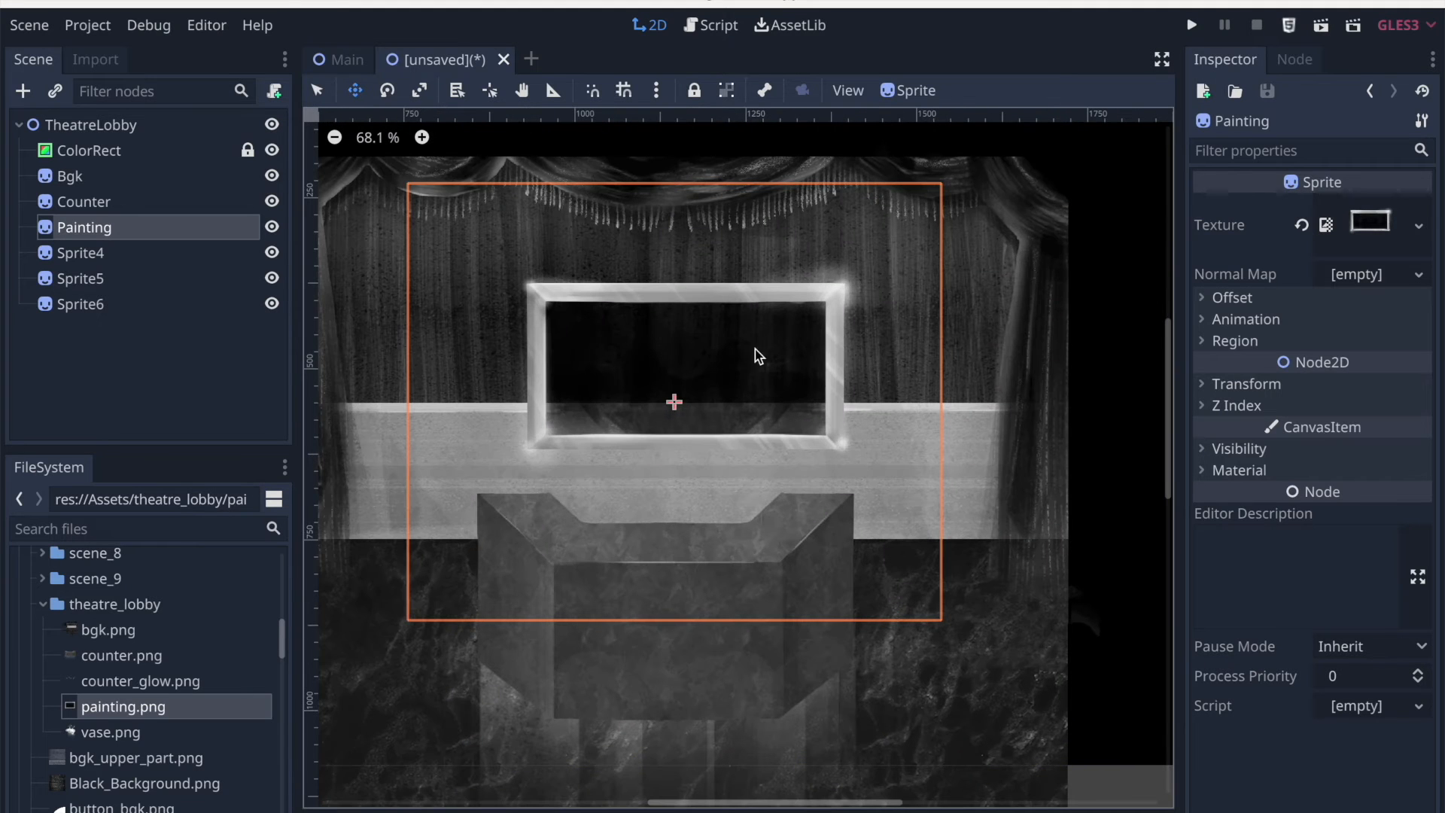
mouse_move(742, 384)
left_mouse_down()
mouse_move(726, 382)
mouse_move(729, 330)
left_mouse_up()
scroll(727, 328, "down", 7)
Rename Sprite4 as Vase
left_click(99, 255)
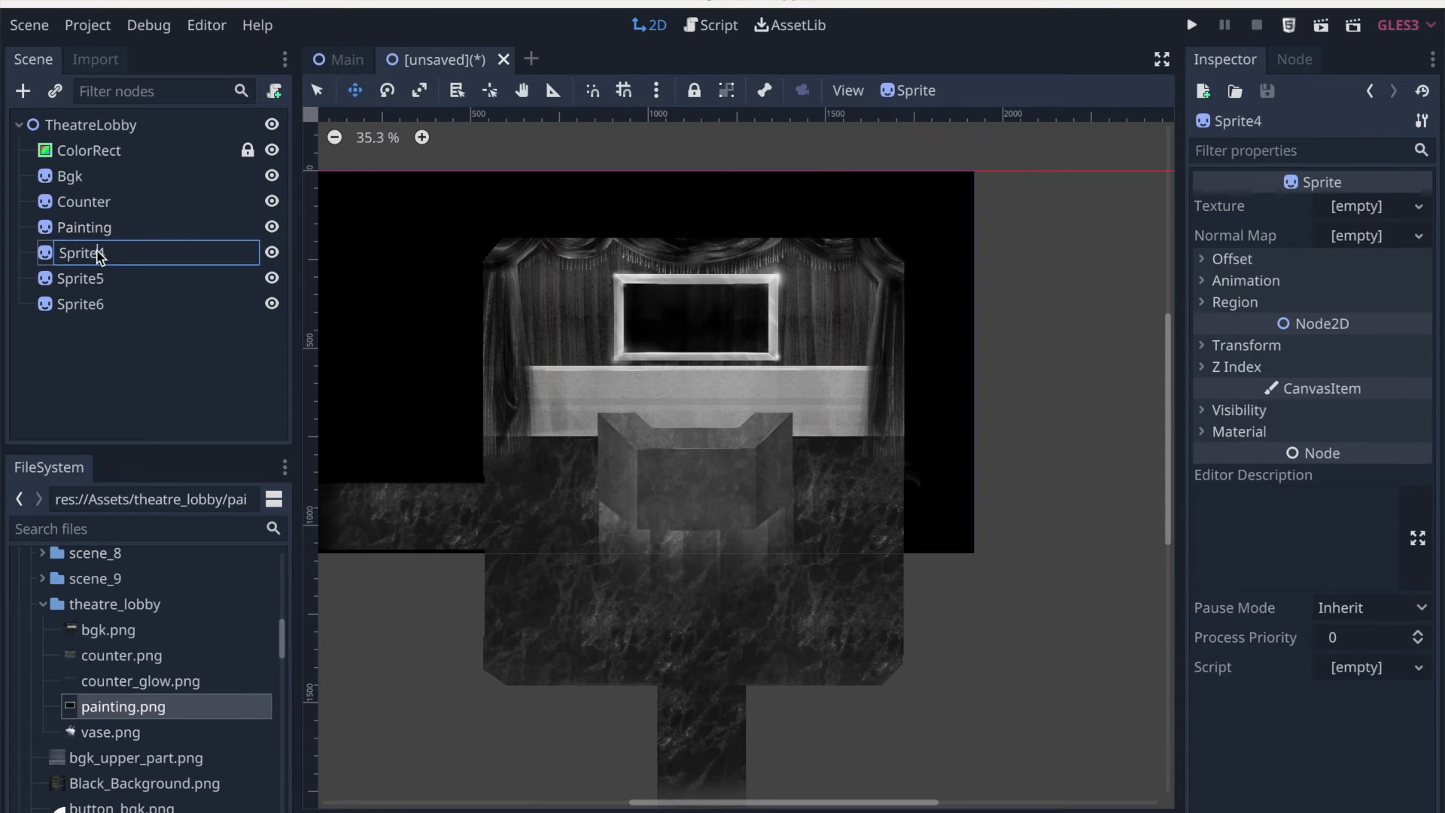
left_click(98, 255)
type("Vase")
key("Return")
Assign vase.png to the Vase sprite and place it on the floor to the right of the counter
left_click_drag(94, 732, 1356, 208)
left_click_drag(339, 220, 887, 536)
scroll(756, 407, "down", 3)
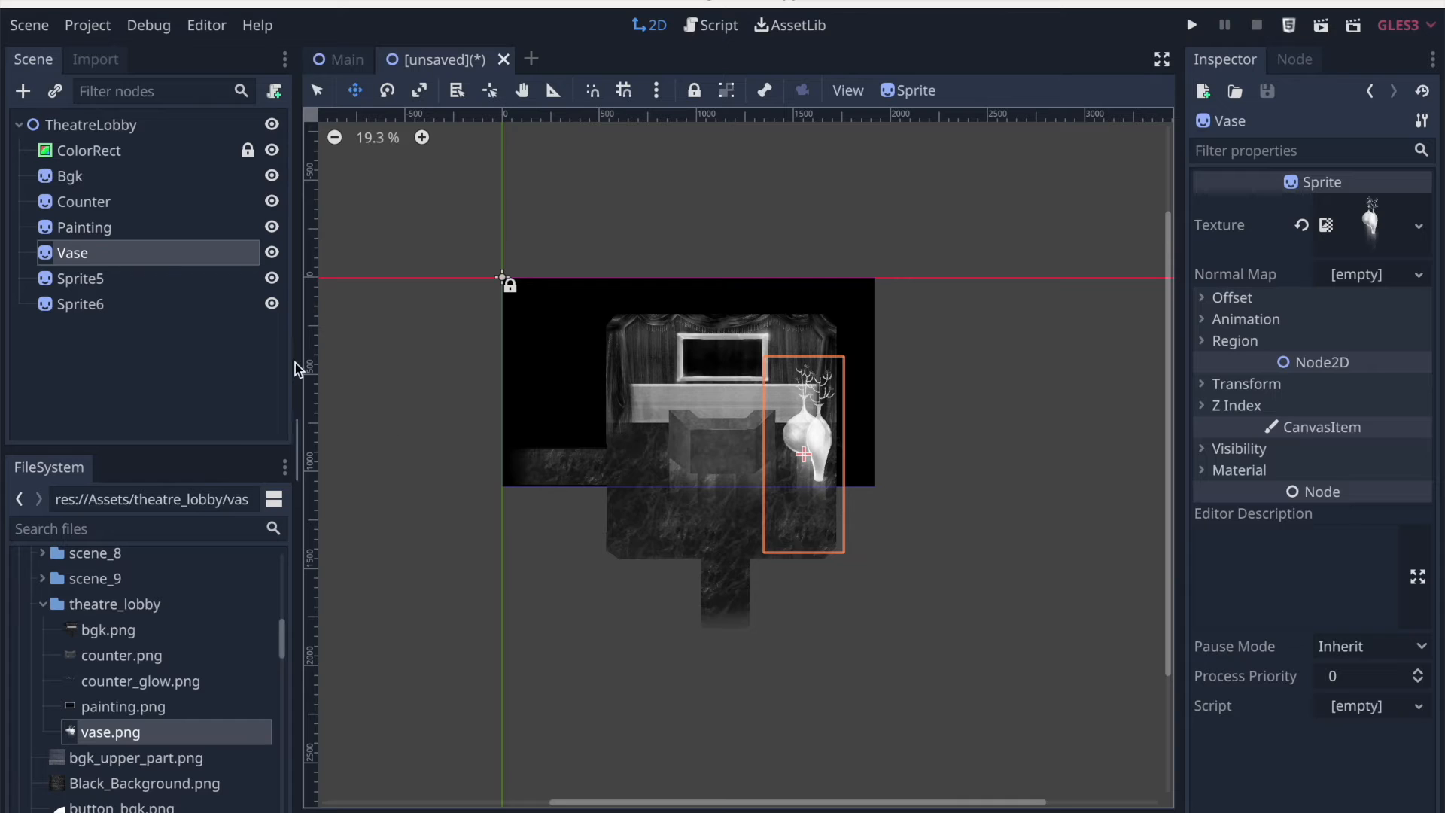
Assign counter_glow.png to Sprite5 and rename the sprite as CounterGlow
left_click(92, 280)
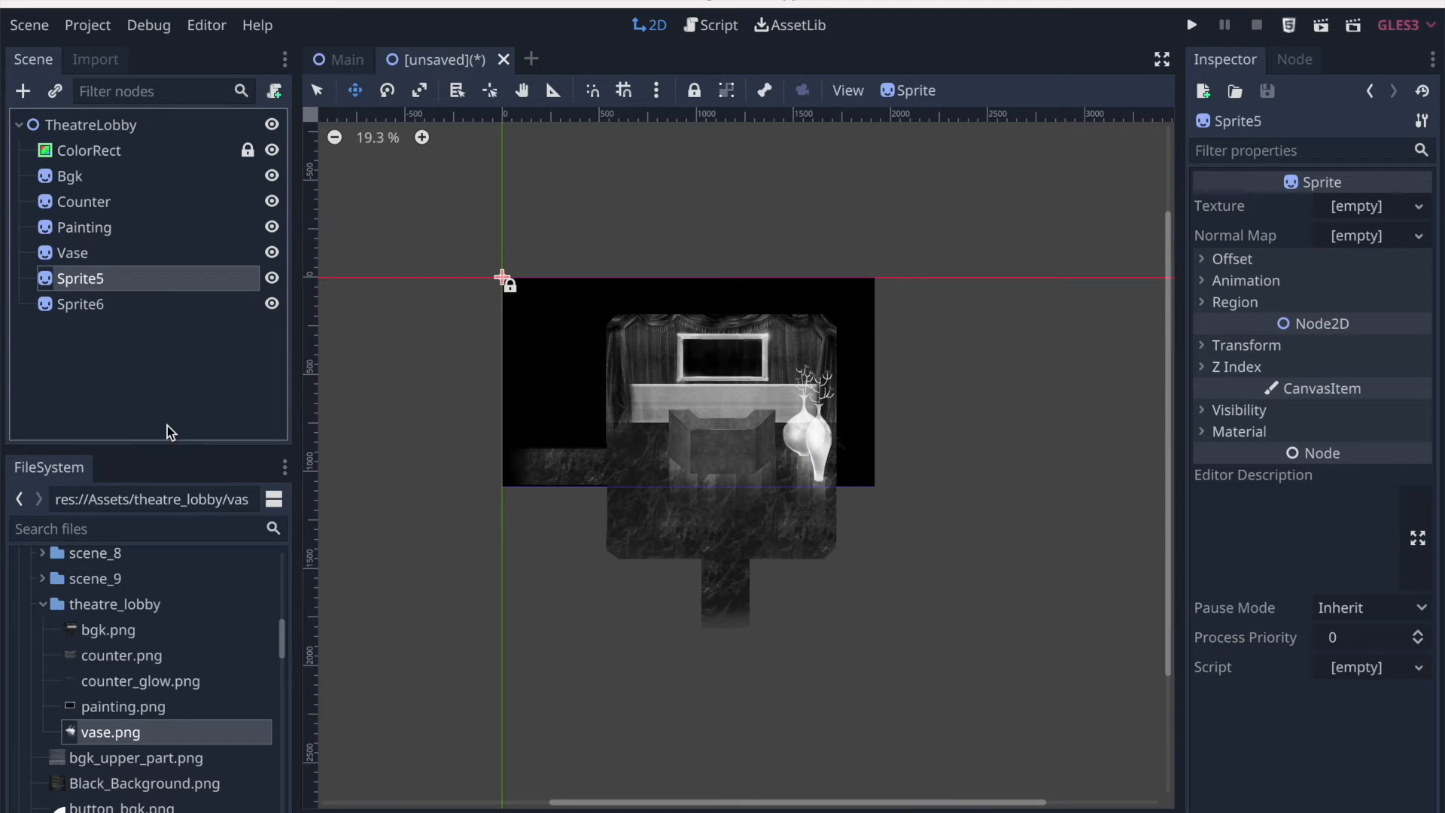
left_click_drag(91, 683, 1351, 205)
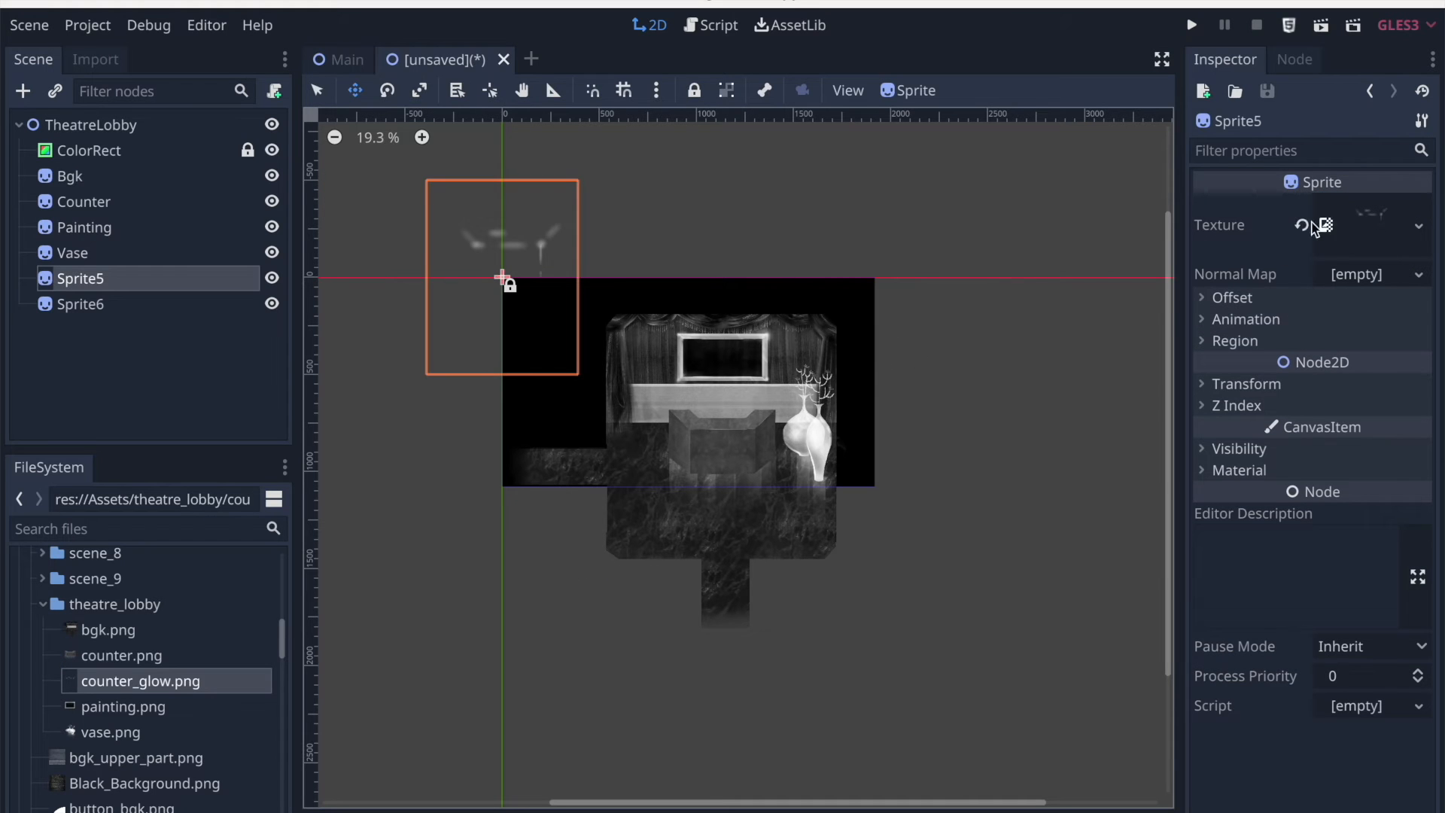
double_click(91, 278)
type("CounterGlow")
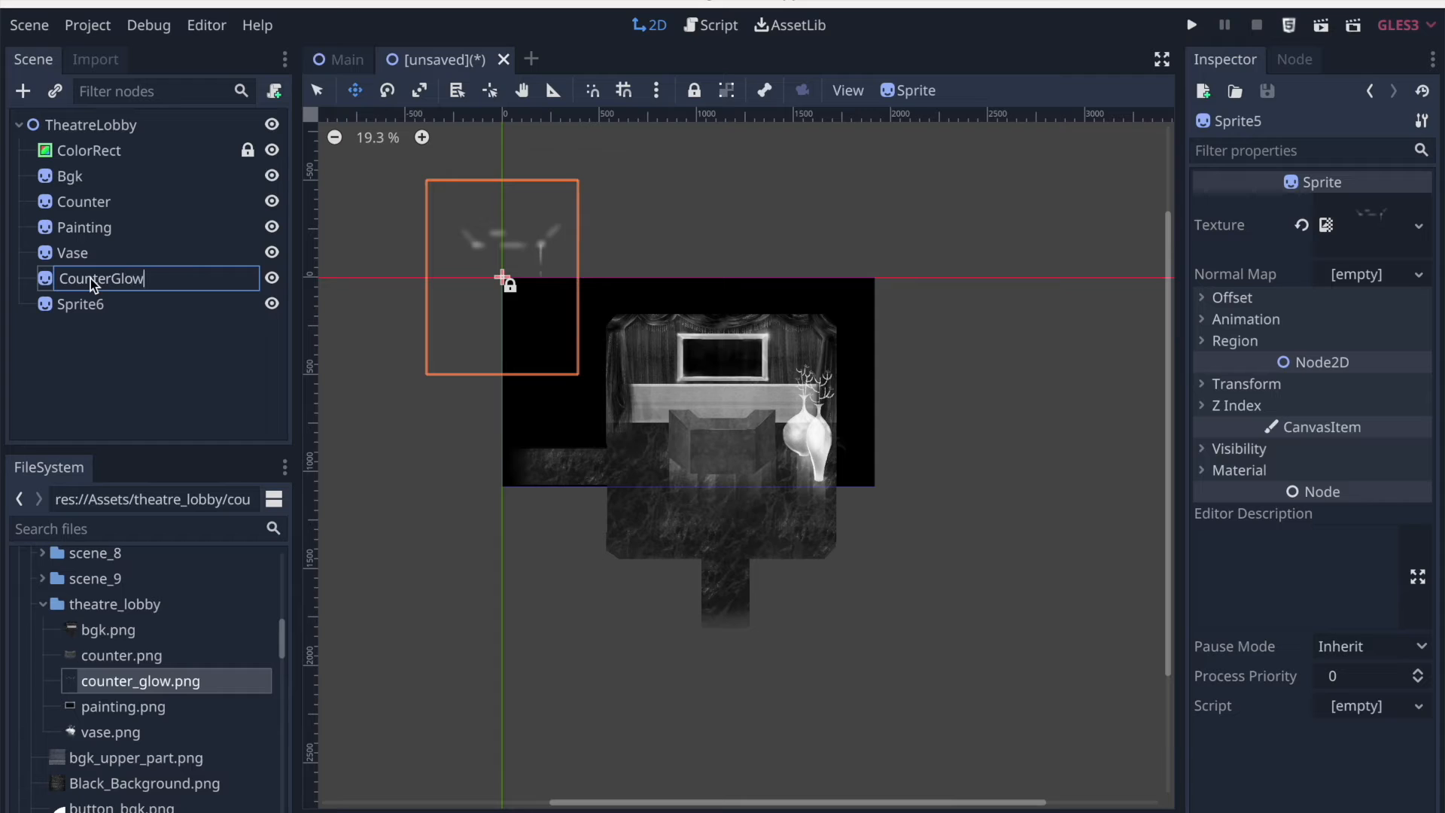
key("Return")
Make CounterGlow a child of Counter and check that it moves along with its parent
left_click_drag(90, 278, 102, 201)
left_click(91, 226)
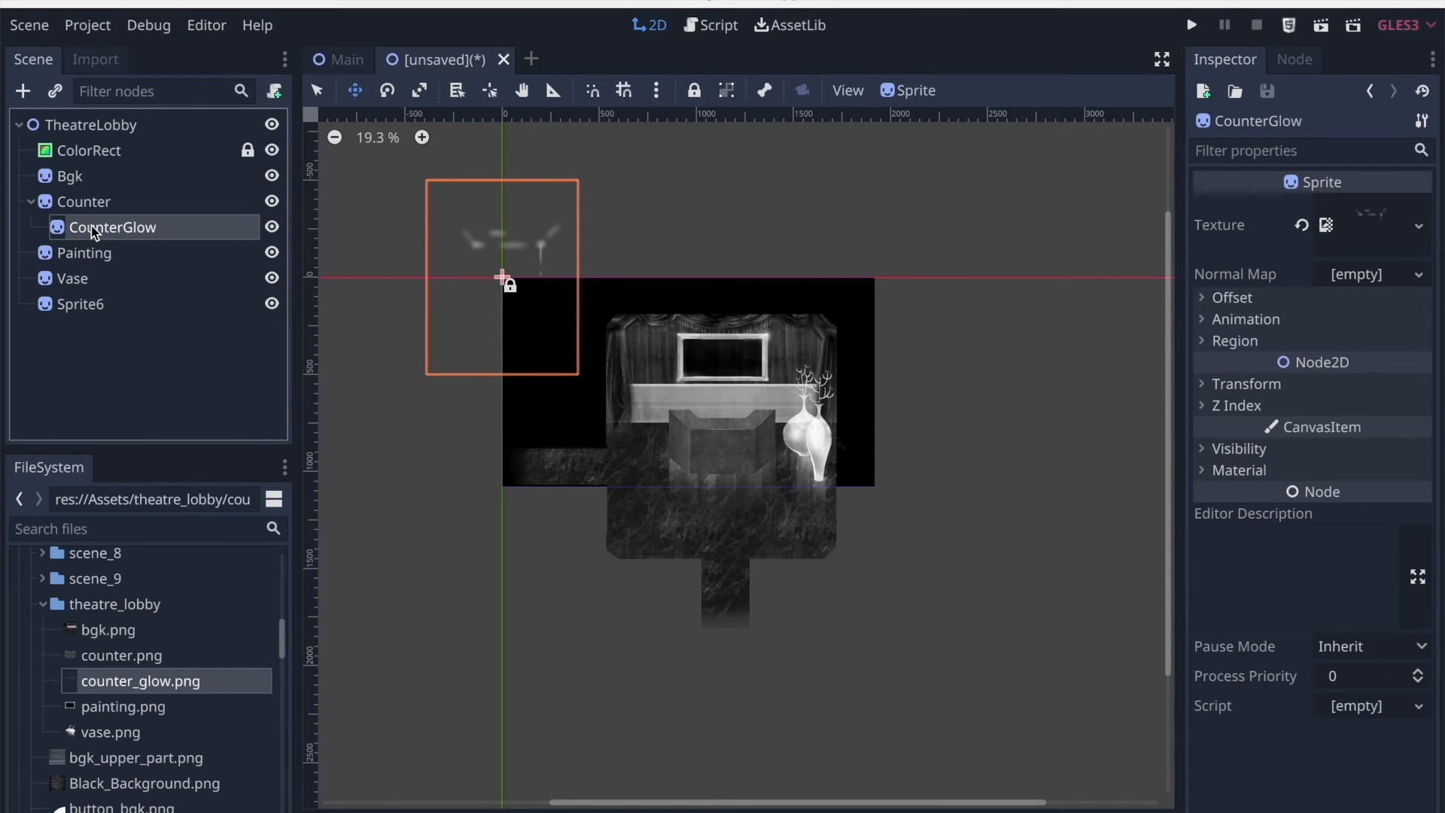
left_click(98, 202)
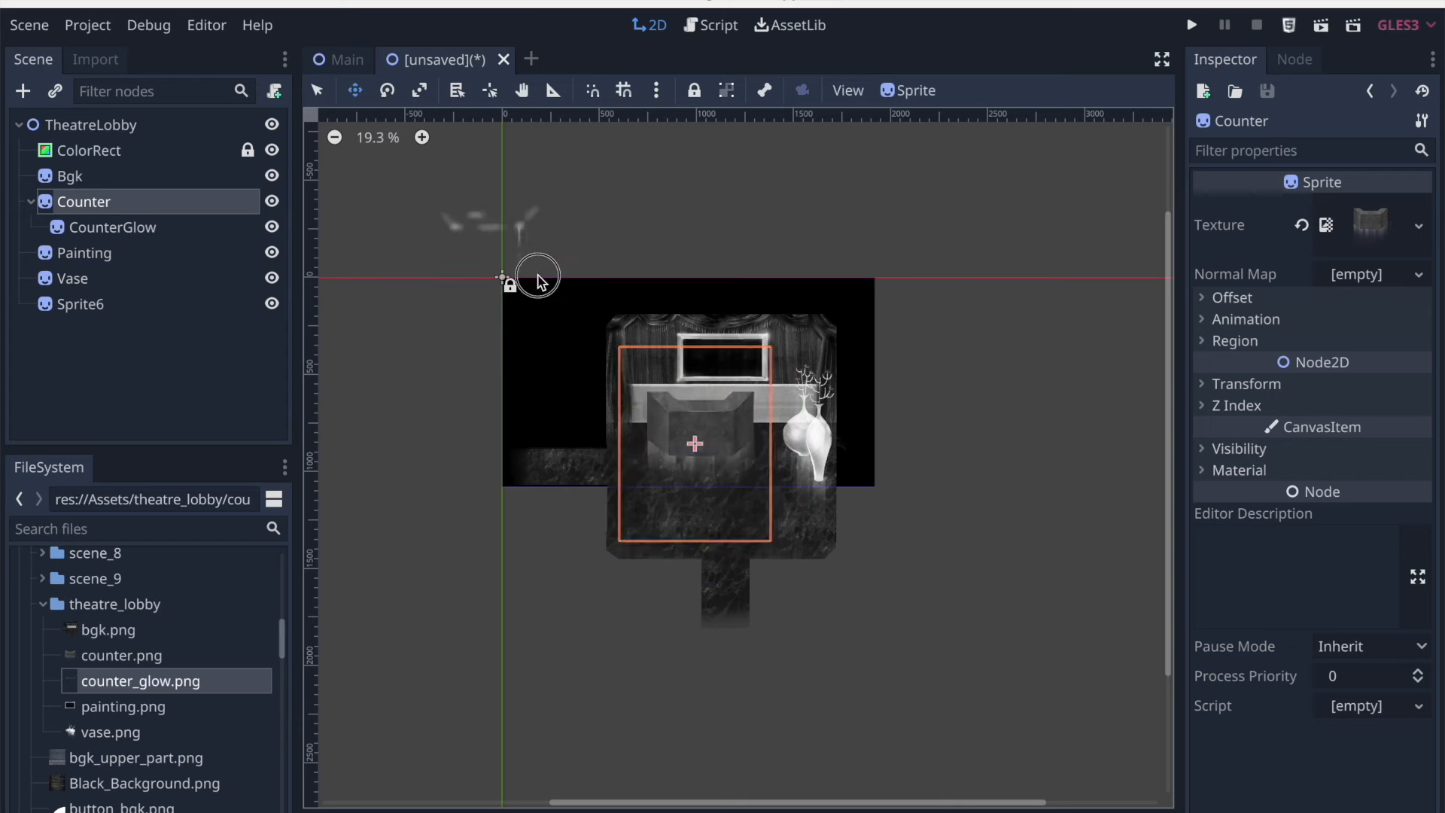
Move the CounterGlow sprite onto the counter so its highlights line up with the counter's top edges
left_click(156, 222)
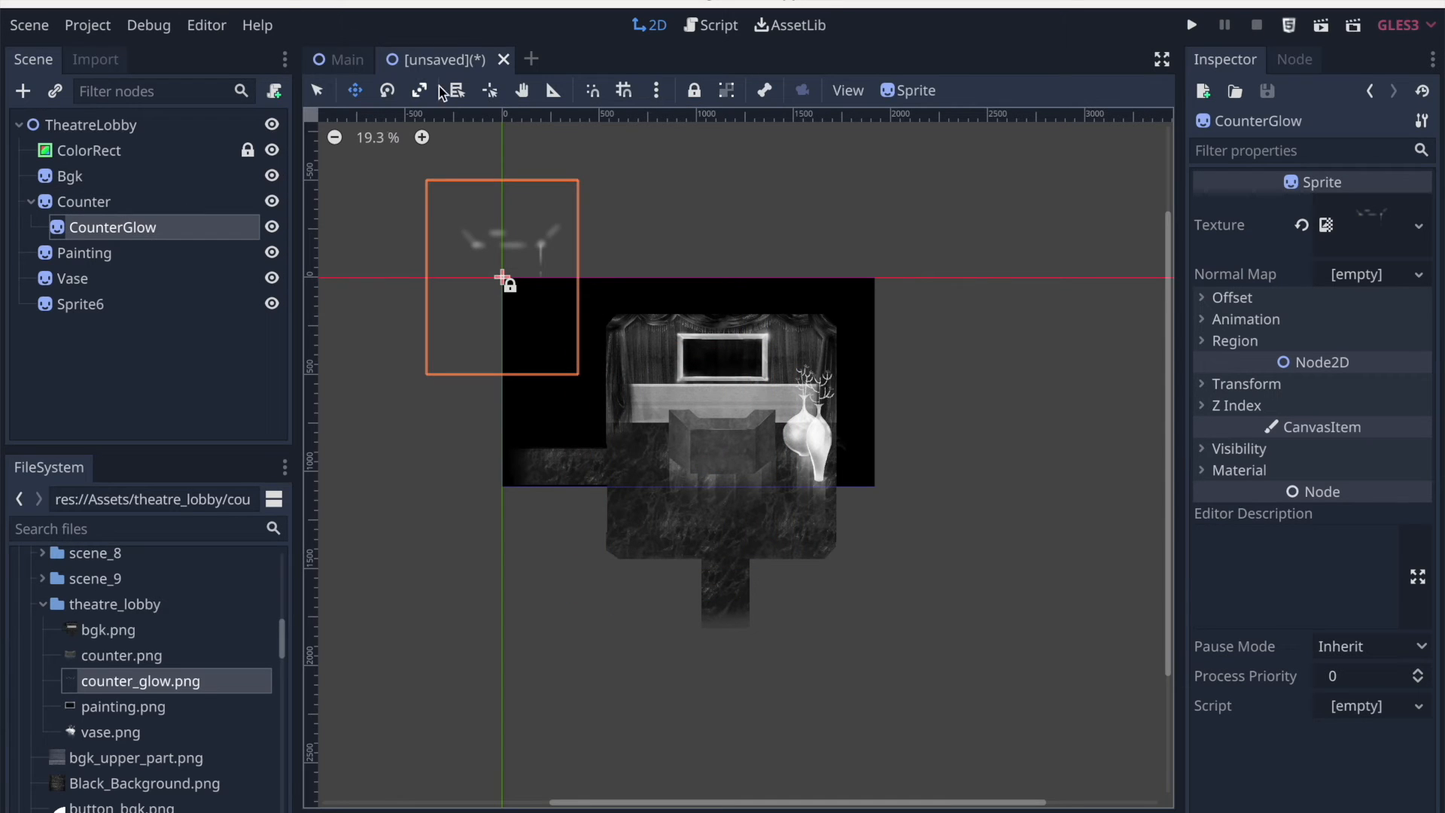
left_click_drag(500, 301, 723, 510)
scroll(720, 510, "up", 8)
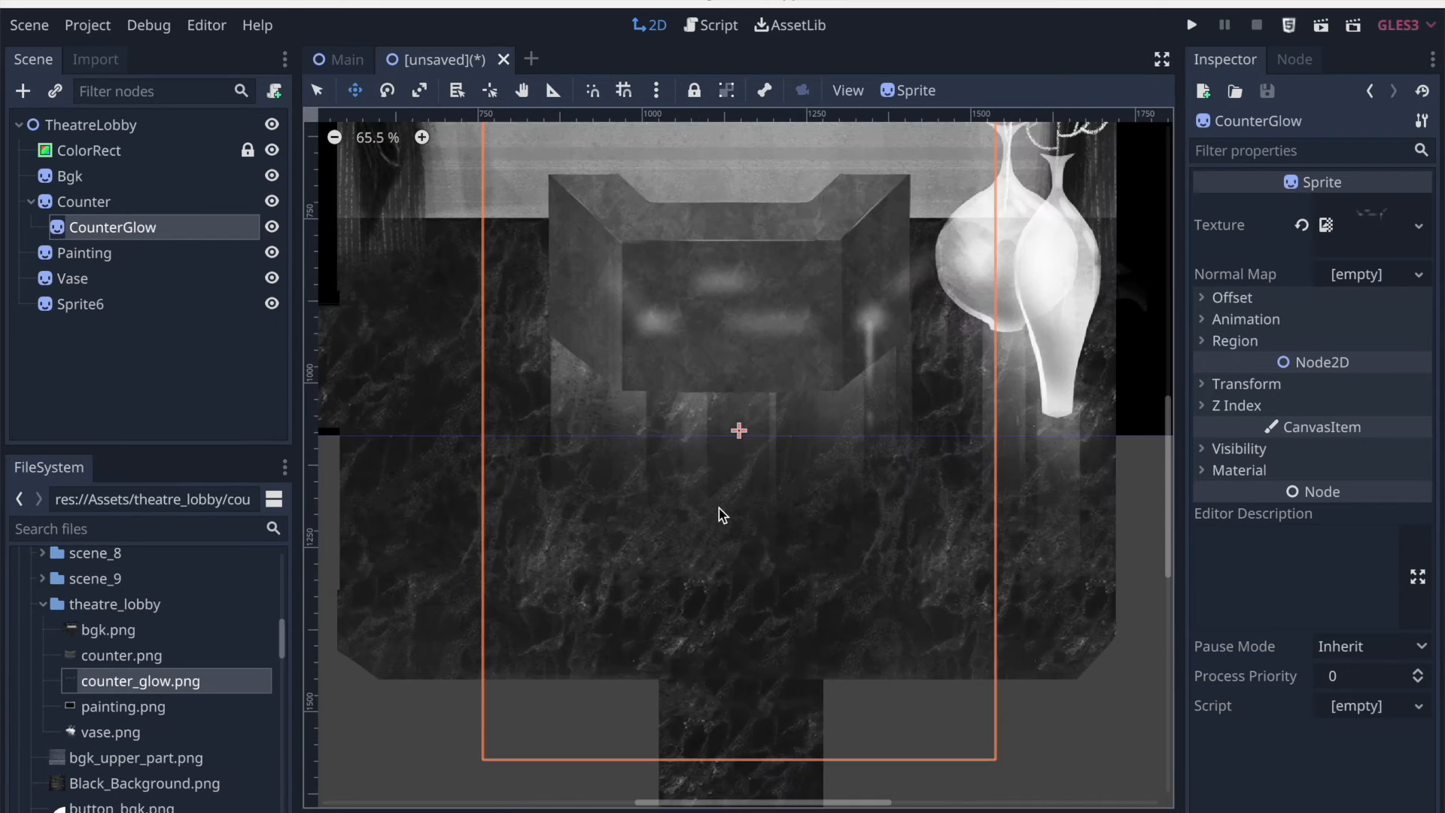
scroll(779, 402, "down", 2)
left_click_drag(778, 373, 757, 315)
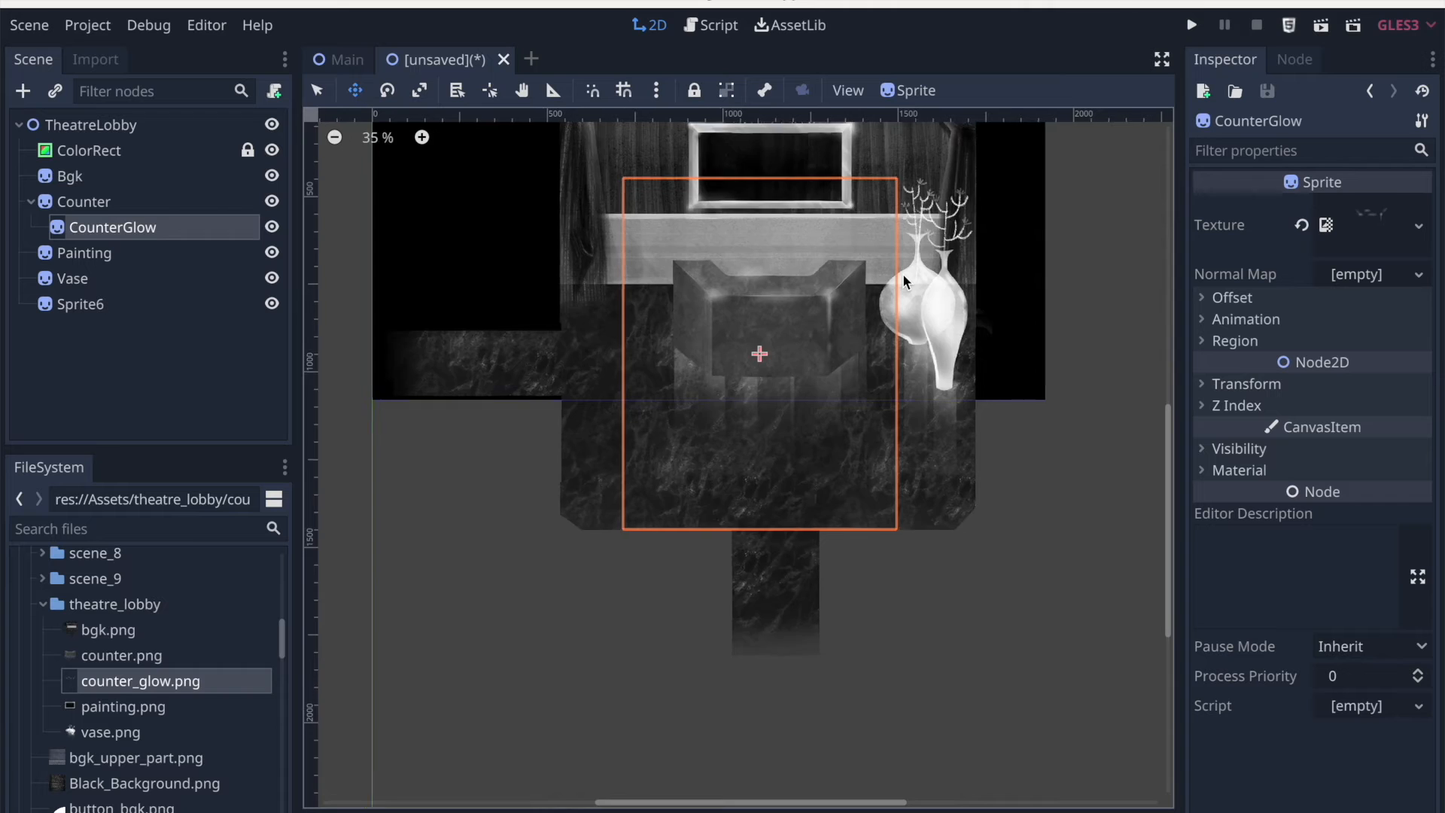
scroll(903, 274, "down", 6)
scroll(903, 274, "up", 5)
scroll(903, 274, "down", 1)
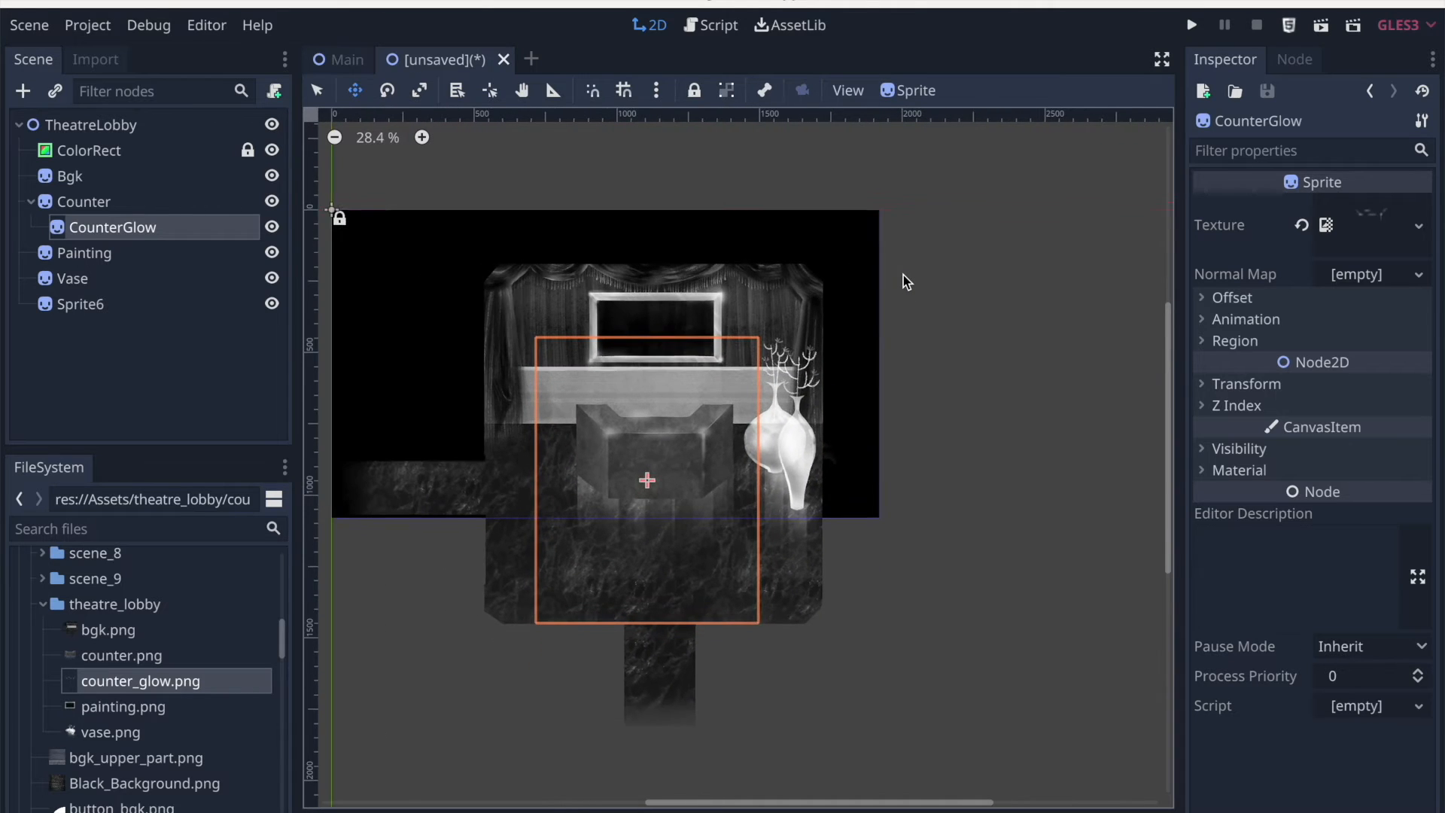
Examine the Painting sprite on the curtained wall by toggling its visibility and viewing it up close
left_click(145, 252)
left_click(272, 252)
left_click(271, 252)
key("shift+f")
scroll(693, 276, "up", 1)
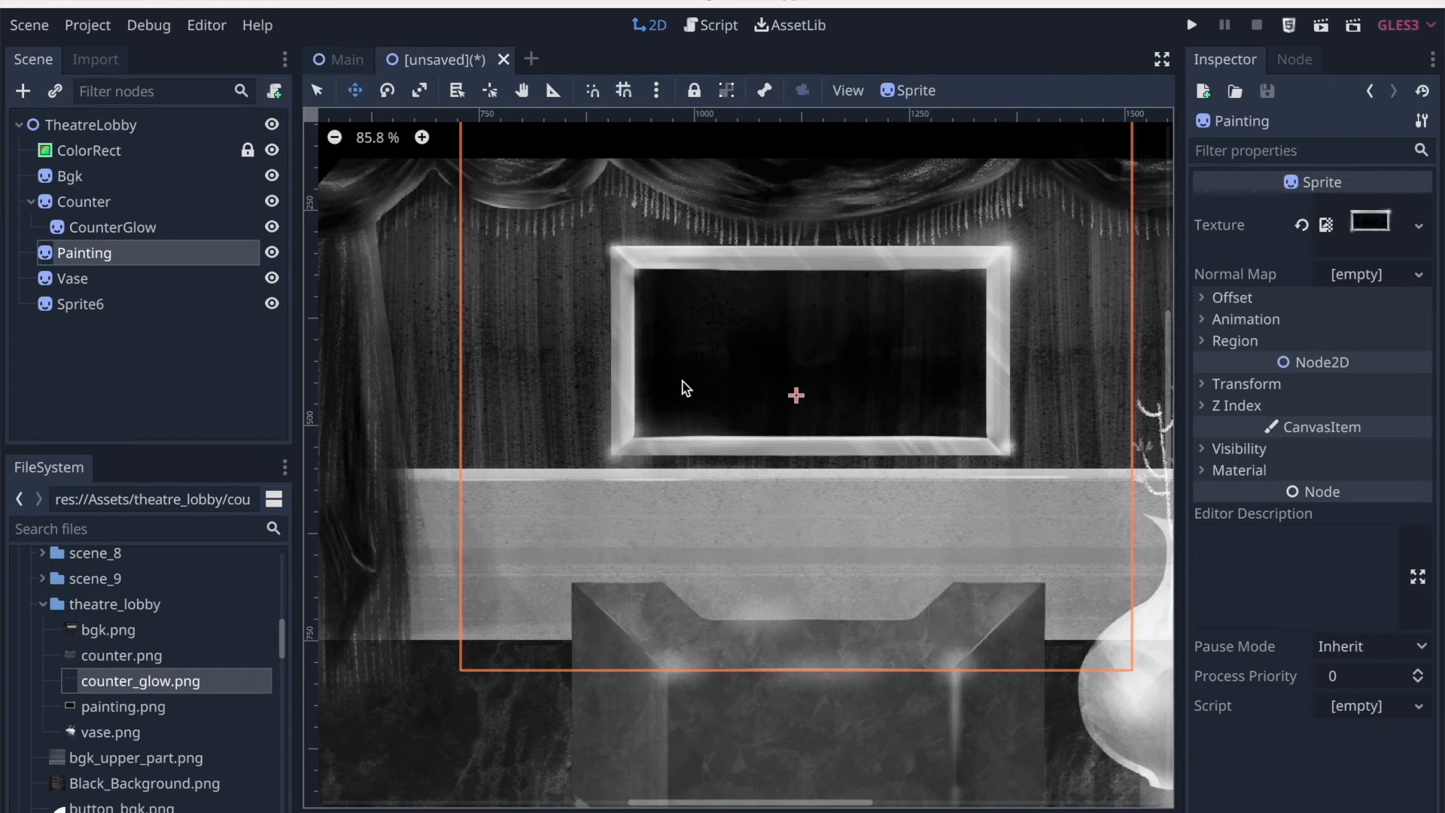
scroll(403, 407, "down", 5)
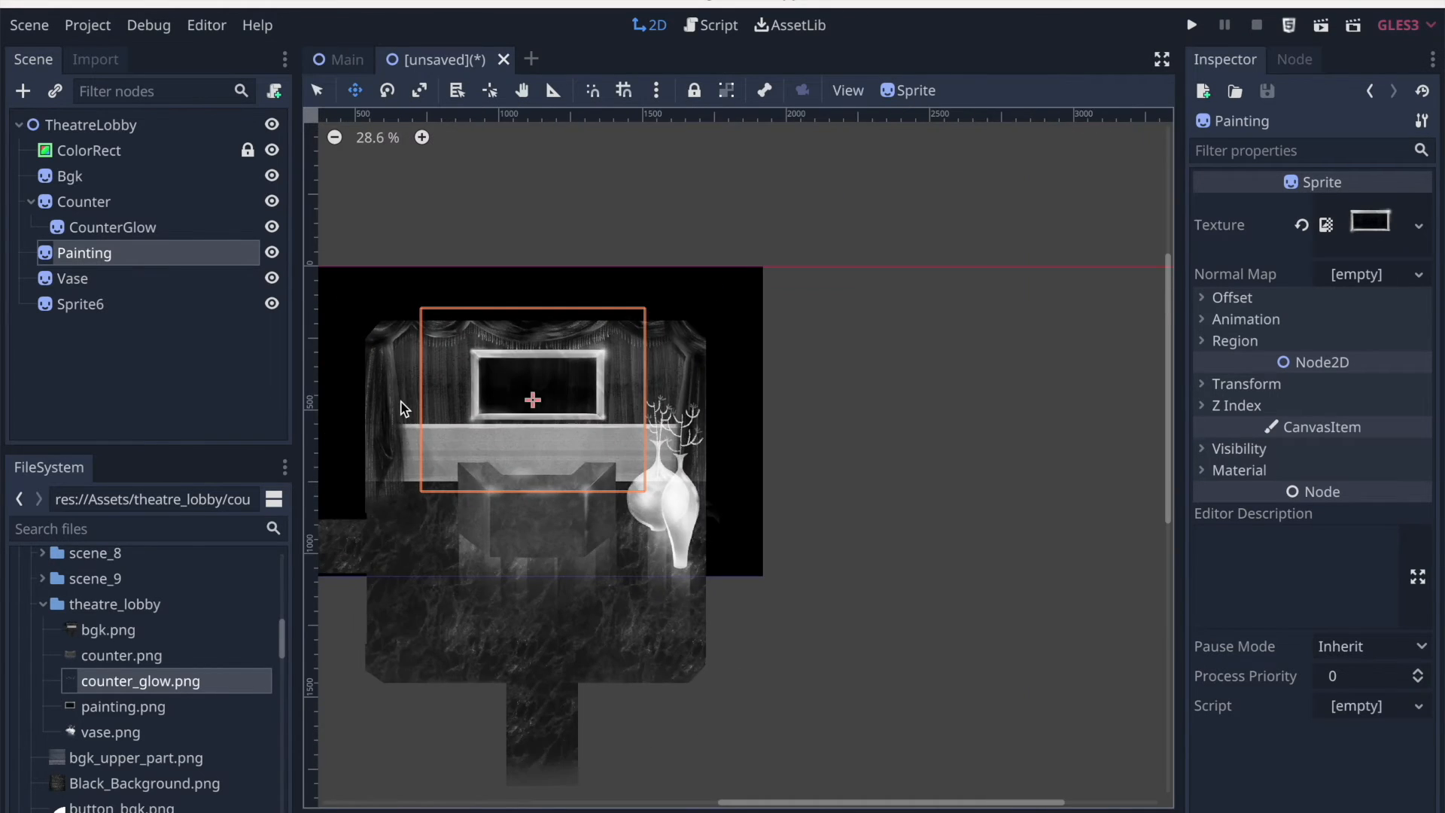
middle_click_drag(407, 408, 480, 369)
scroll(596, 154, "down", 3)
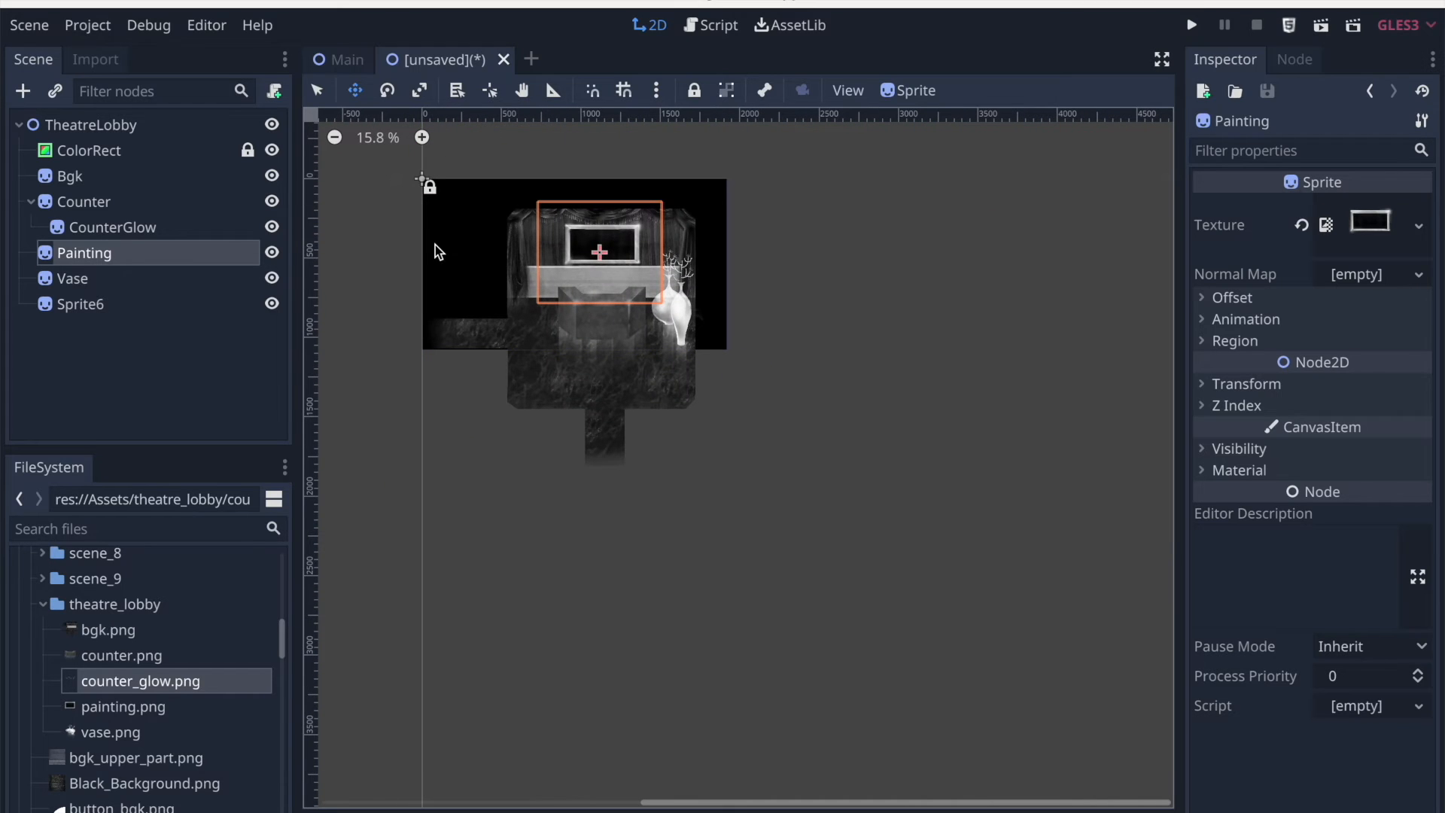
Save the TheatreLobby scene in the Scenes folder as Theatre_Lobby.tscn
left_click(75, 125)
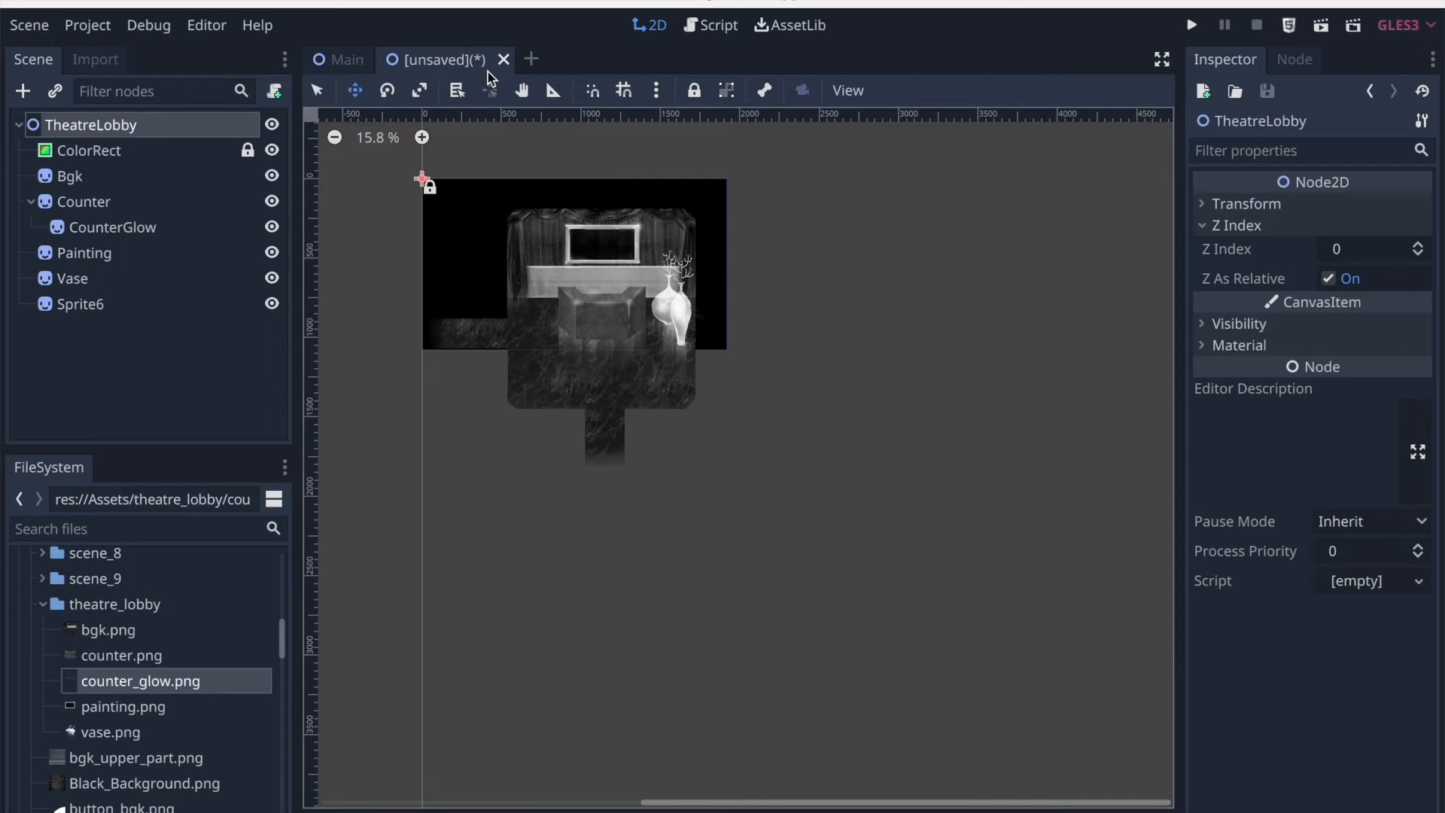
key("ctrl+s")
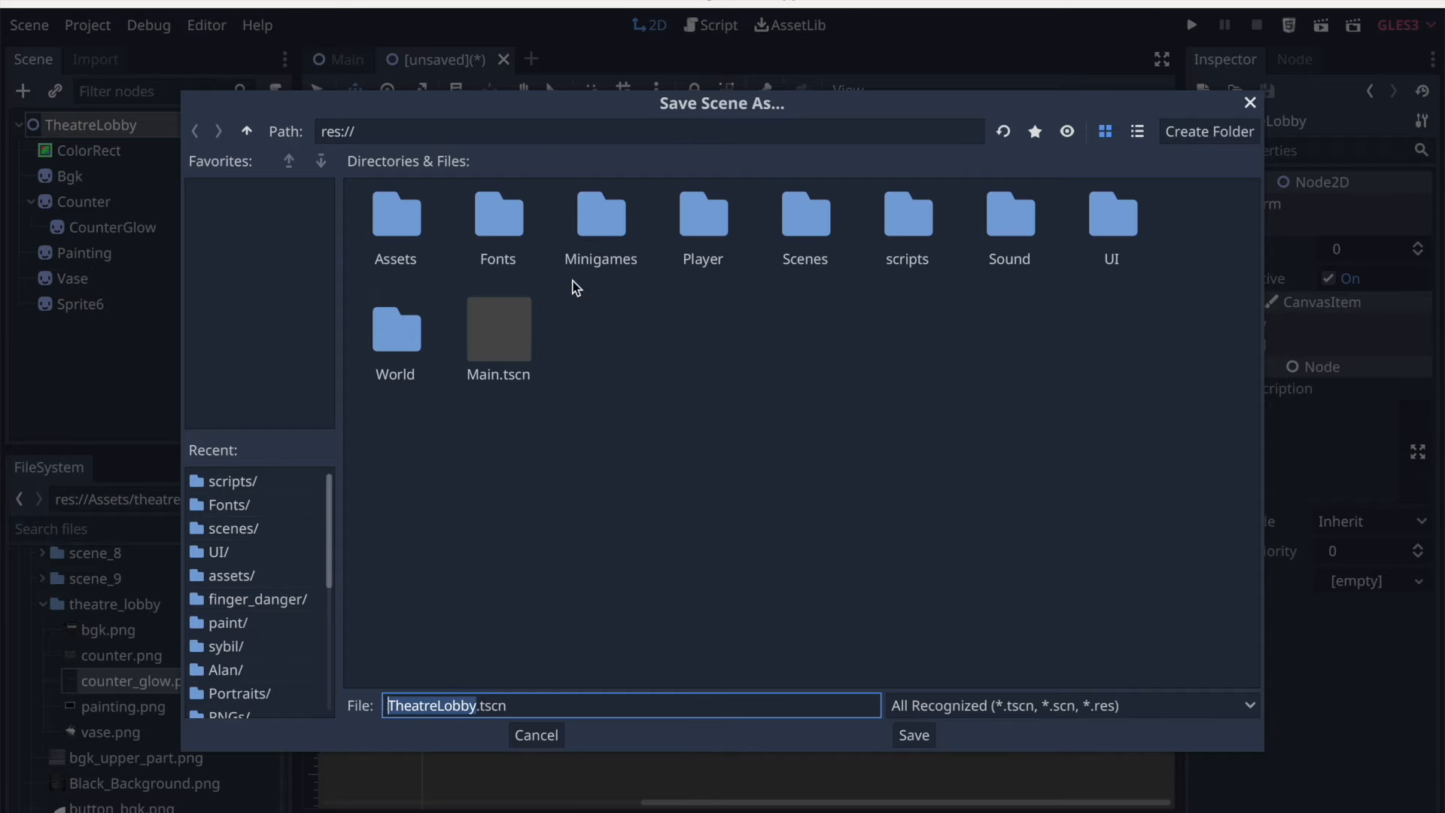
left_click(812, 235)
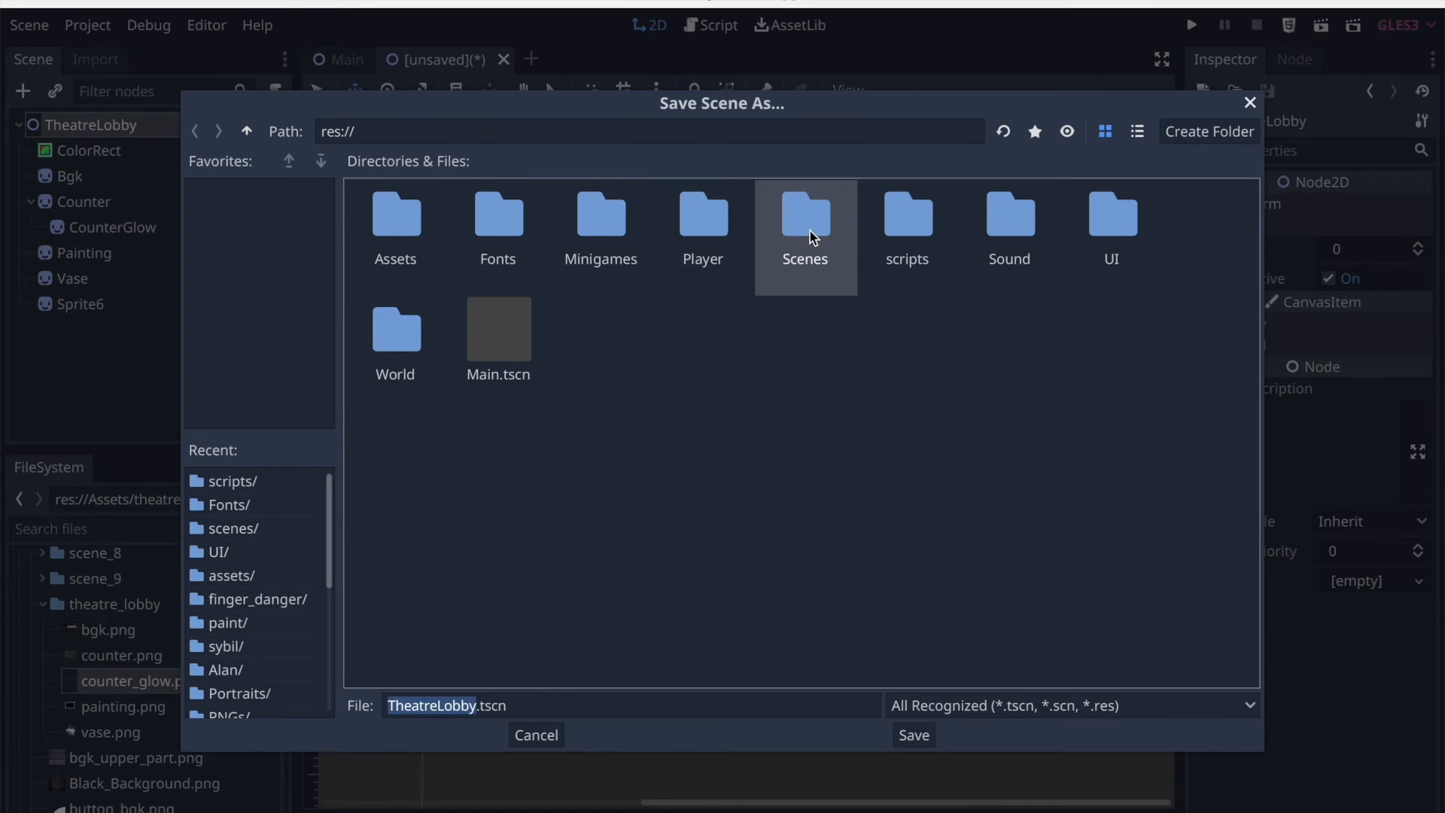
double_click(809, 233)
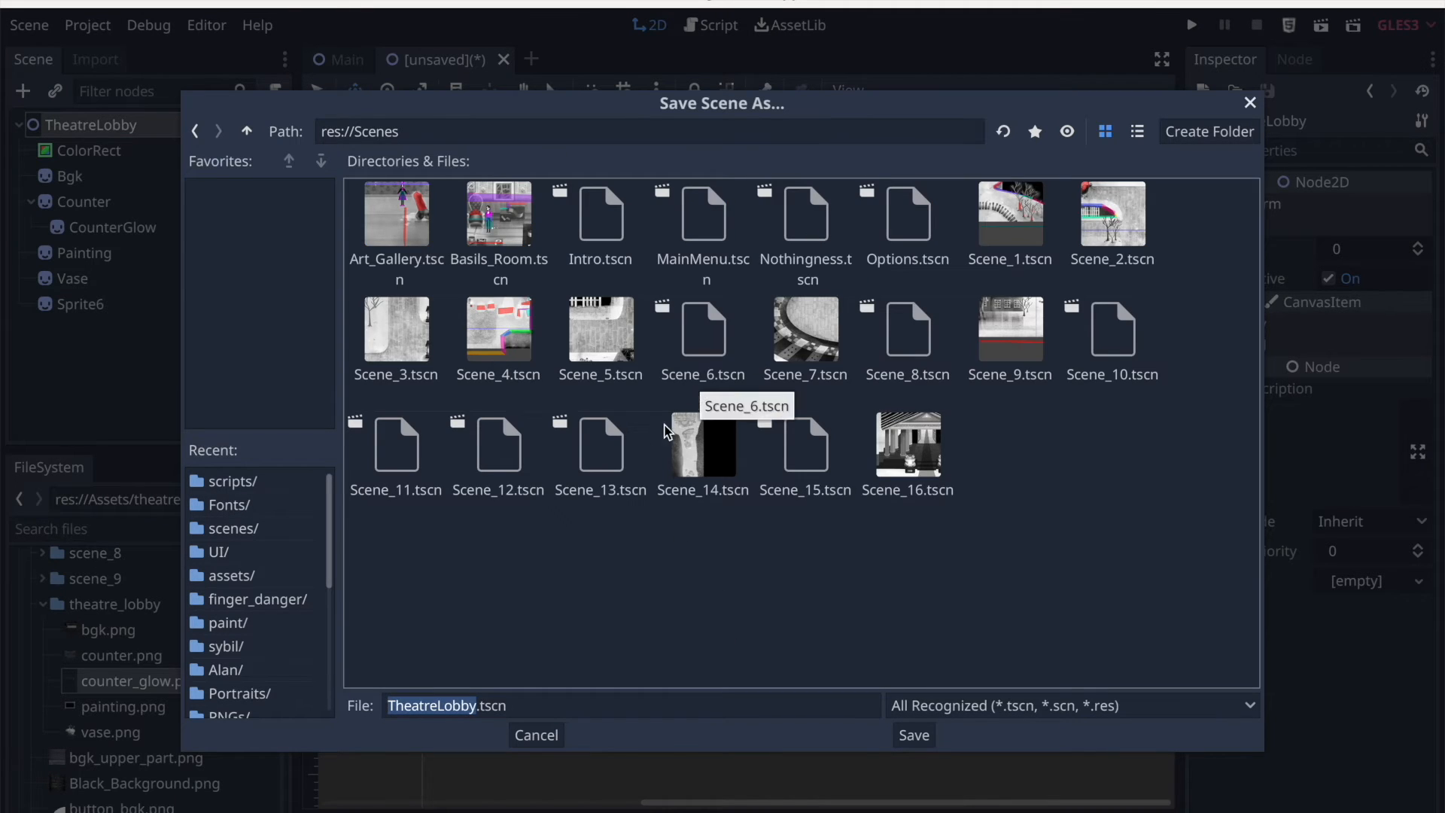
left_click(438, 705)
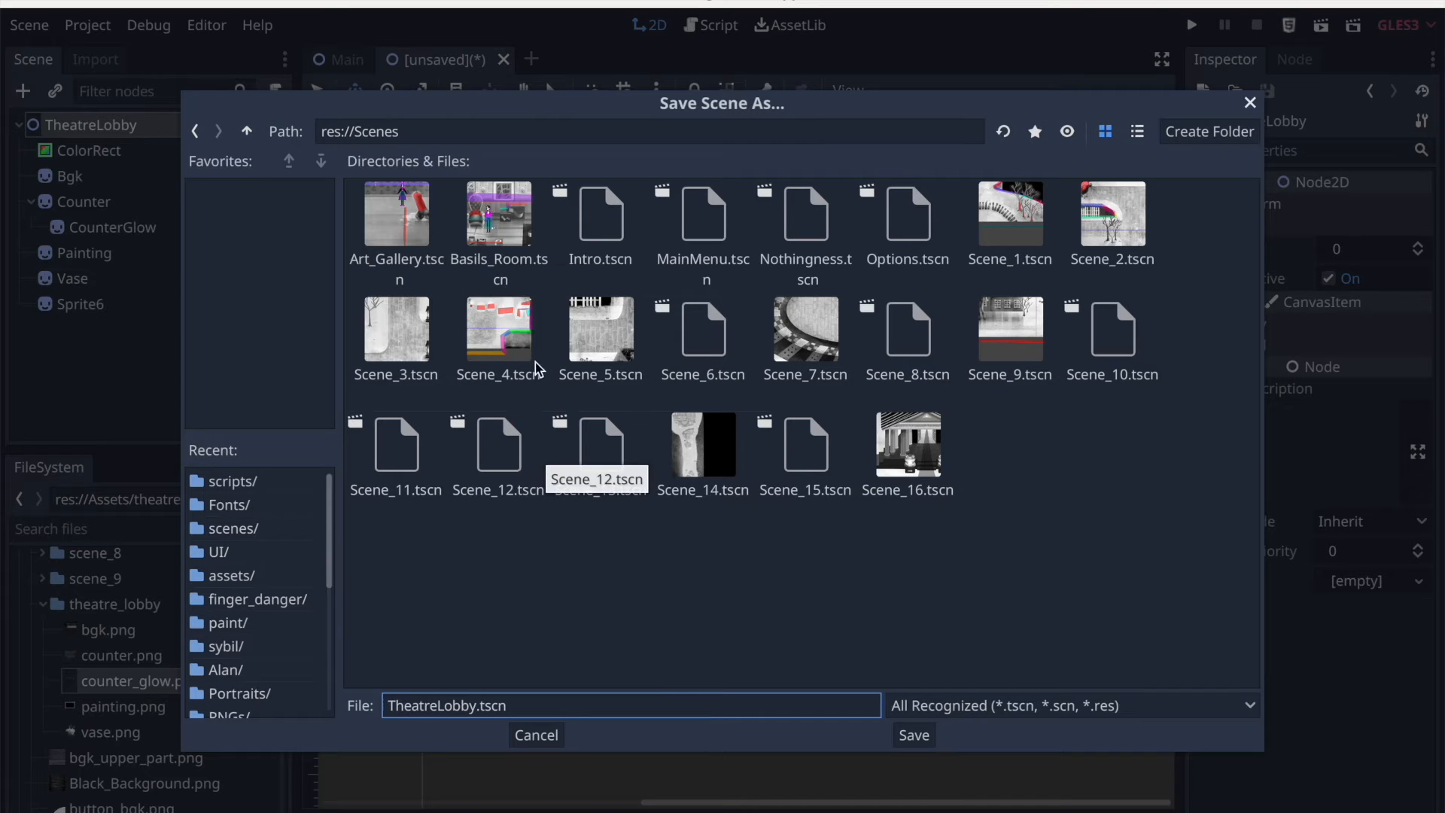
left_click(441, 705)
type("_")
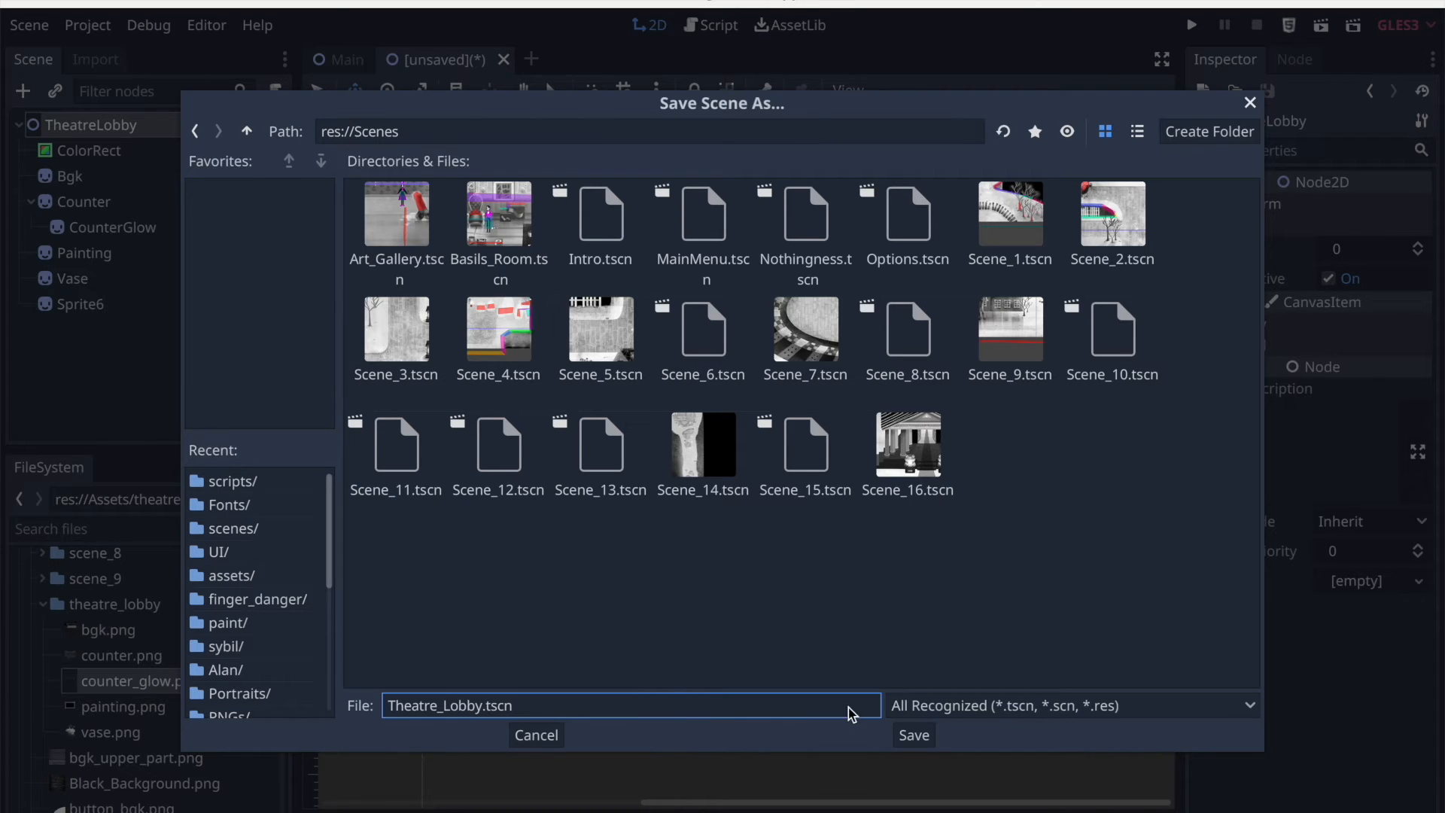
left_click(921, 735)
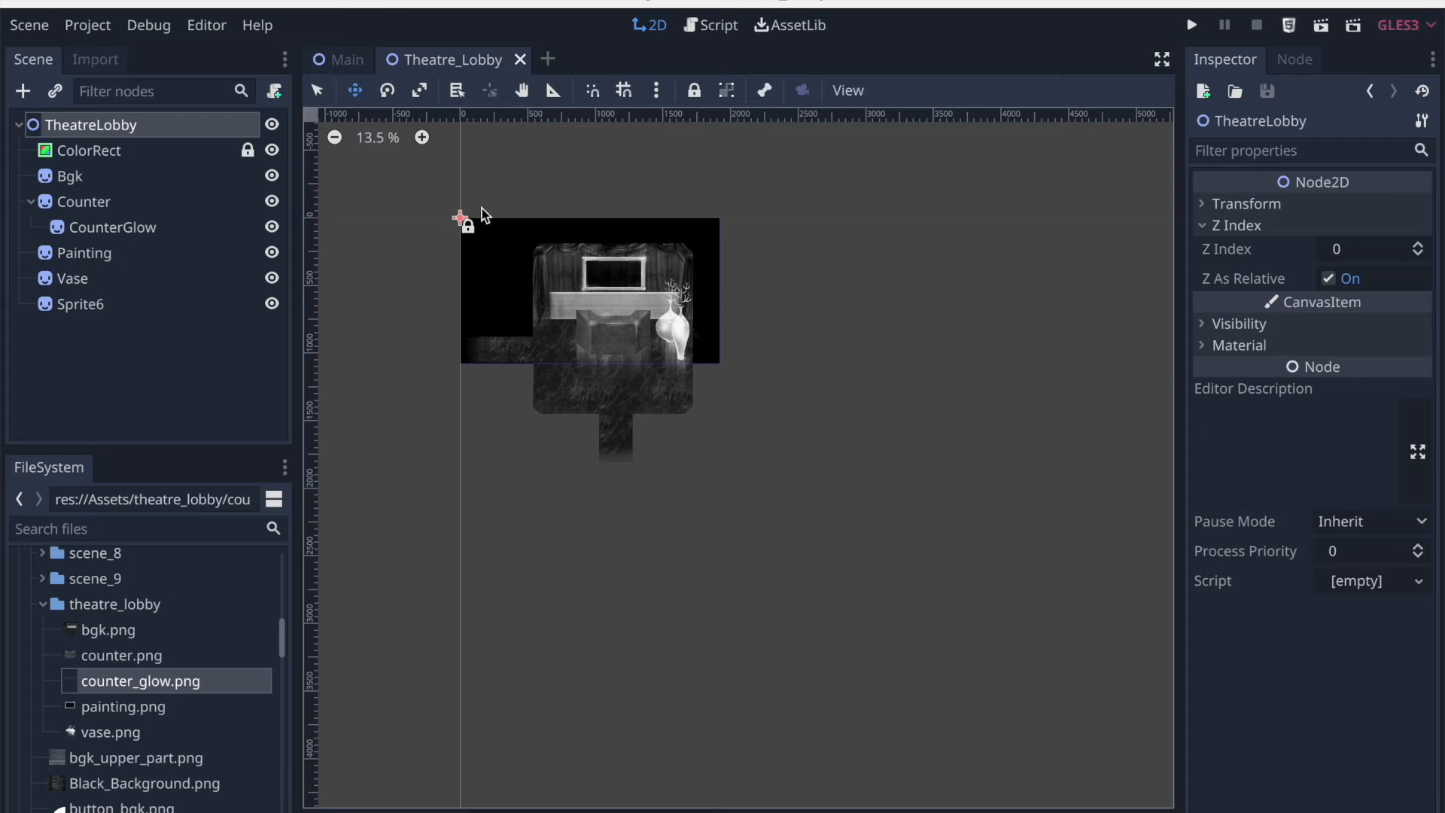
left_click(61, 97)
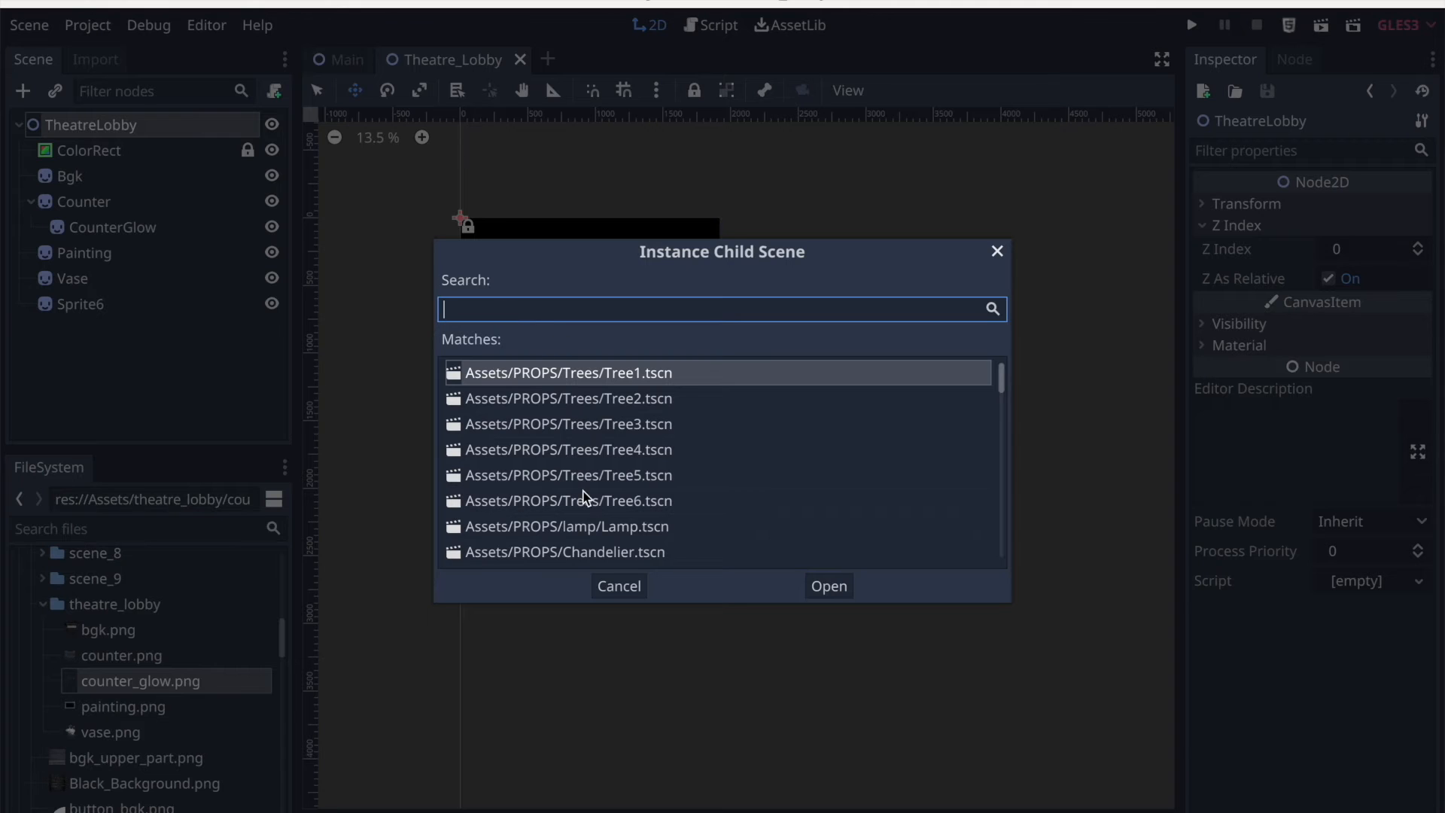
scroll(581, 507, "down", 5)
left_click(998, 252)
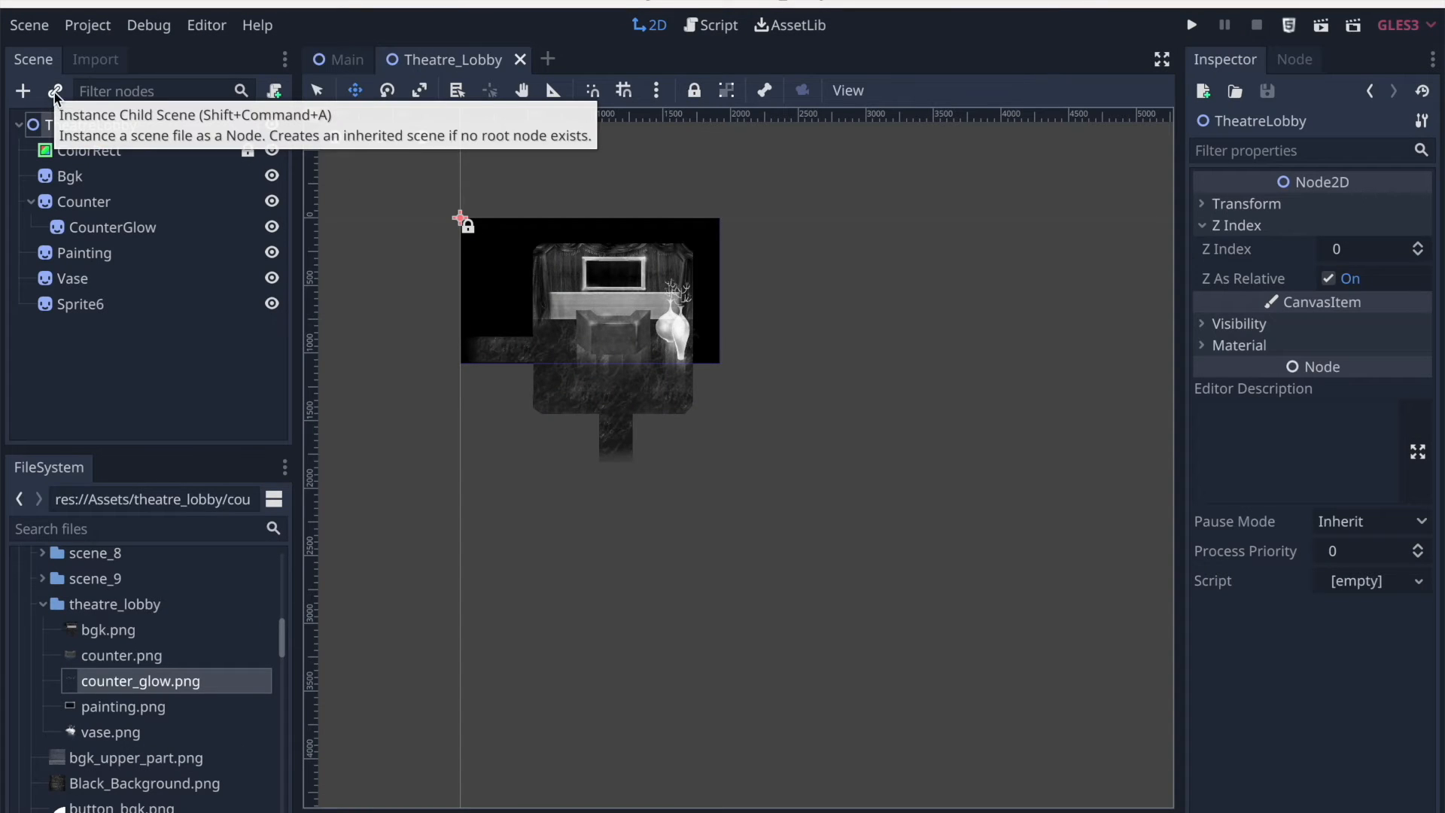
left_click(548, 59)
left_click(597, 61)
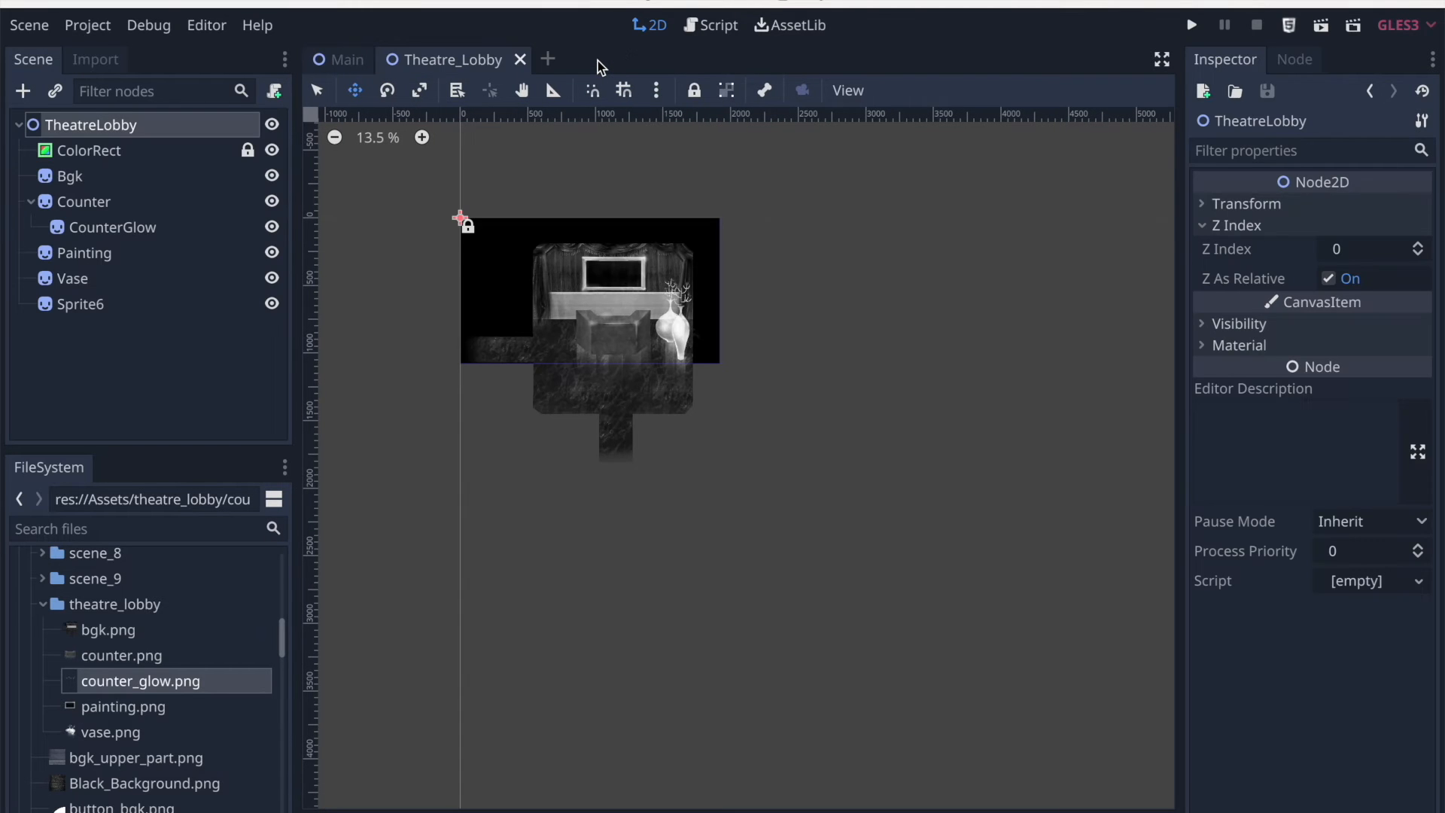
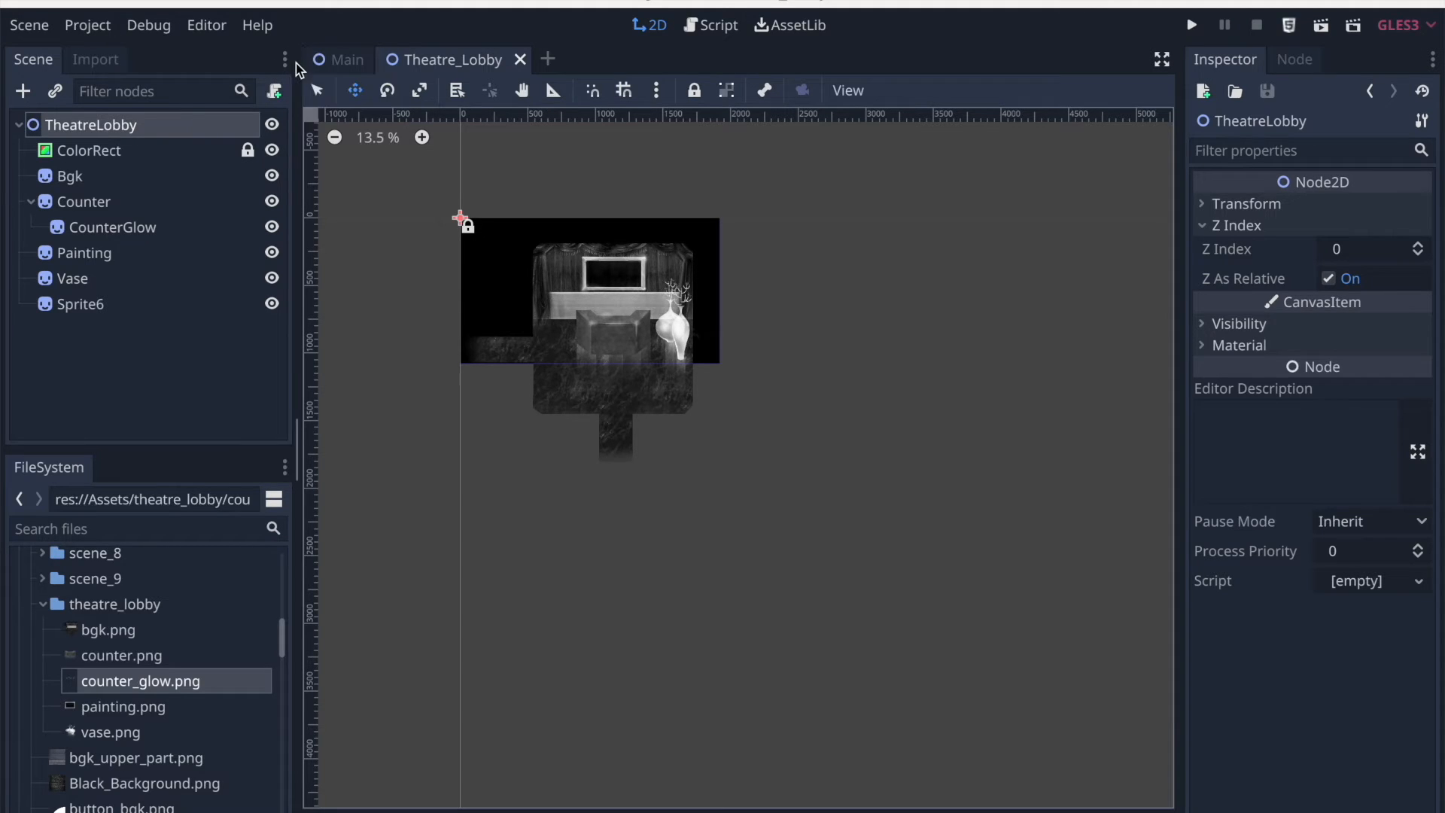
Search the project files for "player" and select Player_Movement.tscn in the Player folder
left_click(130, 531)
type("player")
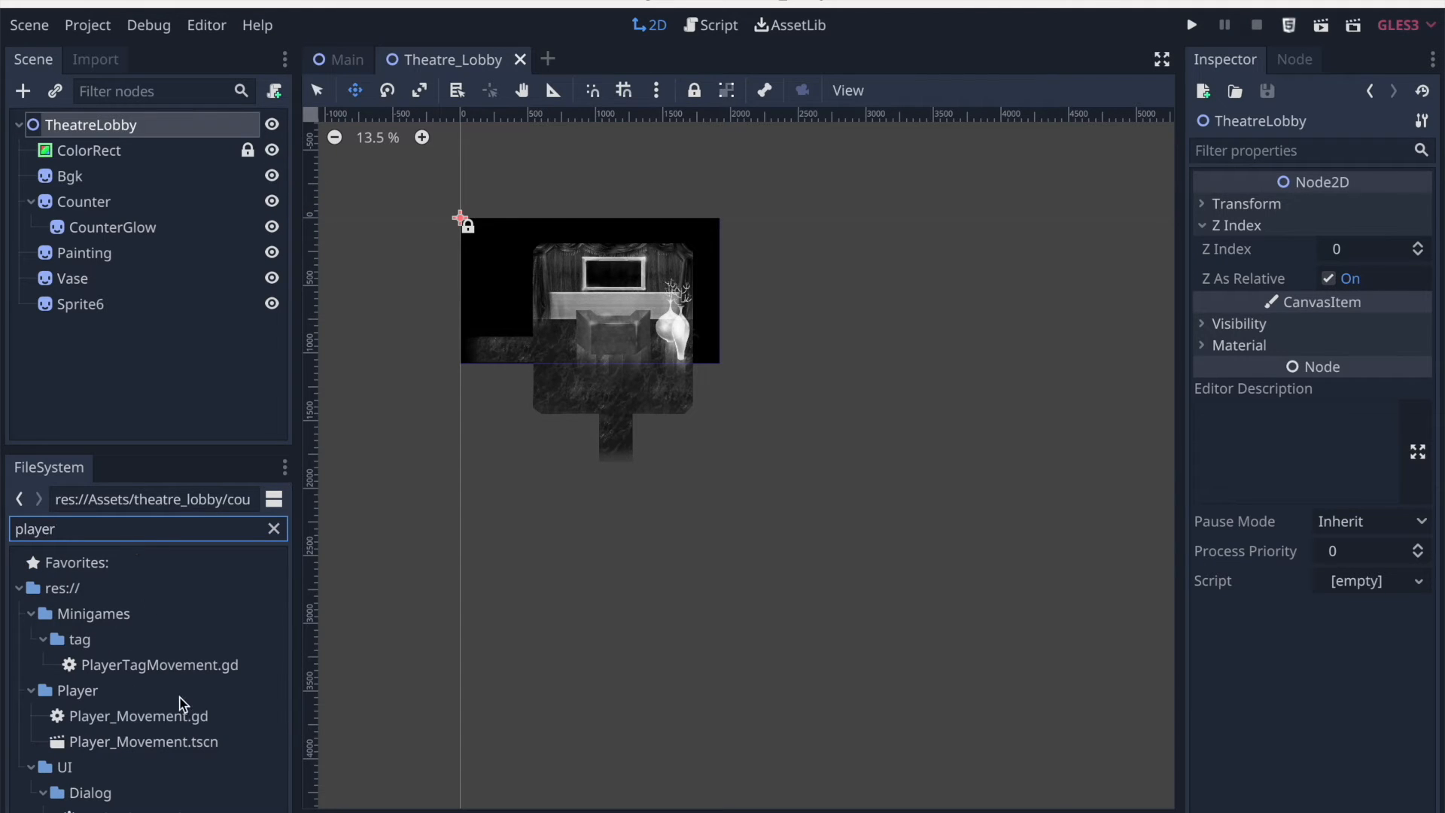
left_click(151, 745)
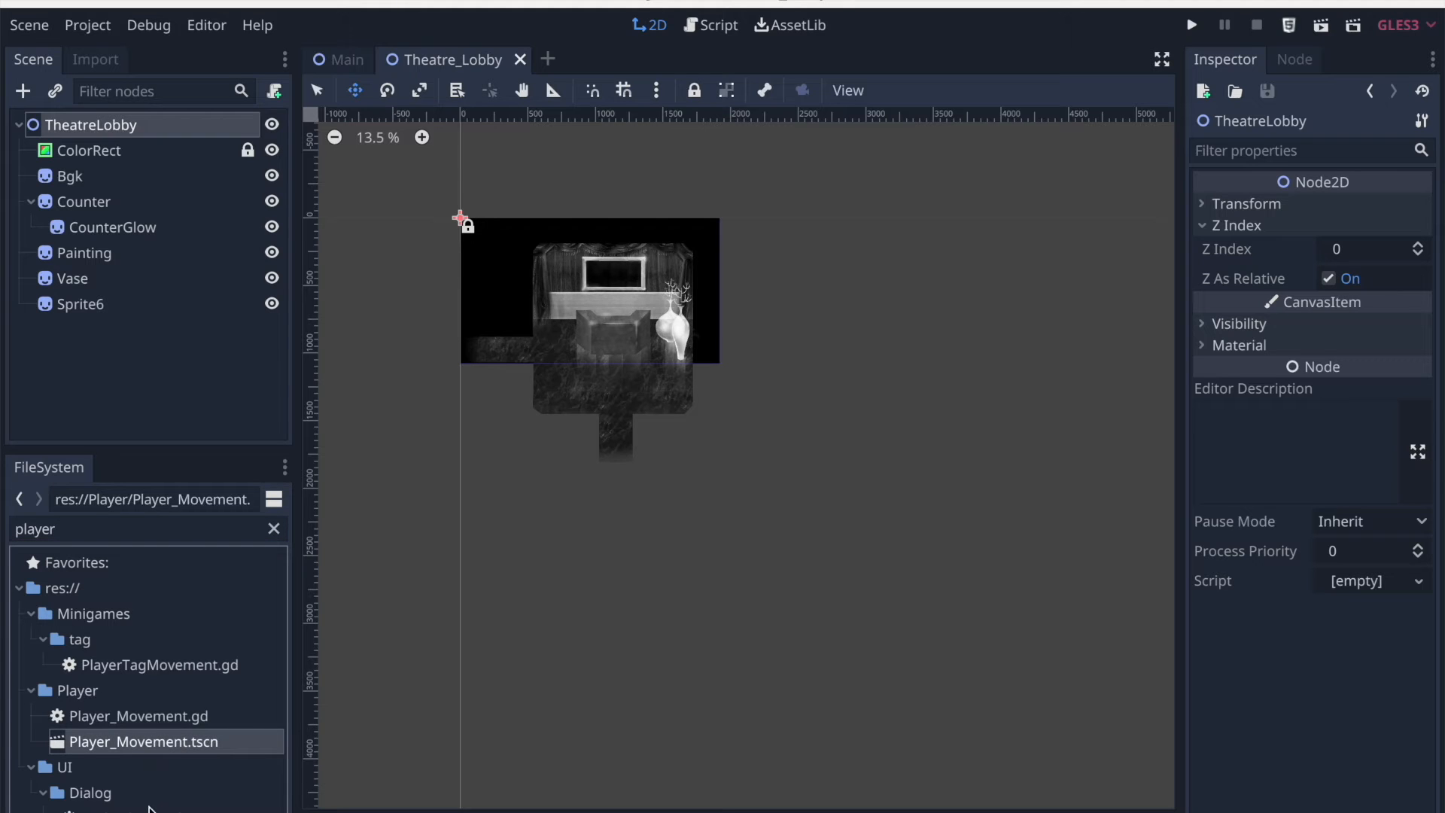
key("ctrl+a")
left_click(564, 759)
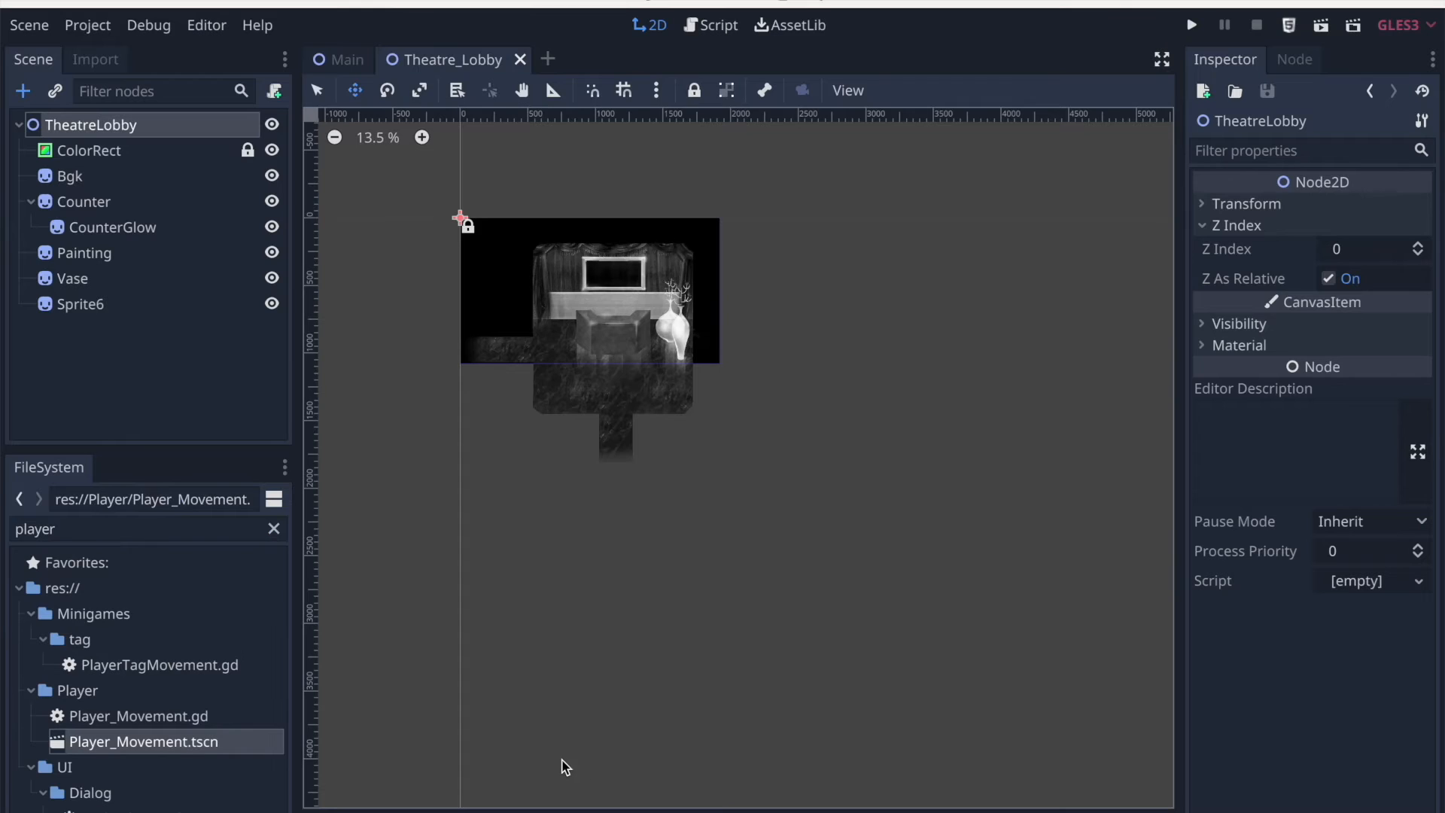
Search the project files for "dorian" and locate Dorian.tscn in the Player folder
double_click(119, 527)
type("dorian")
scroll(193, 672, "down", 5)
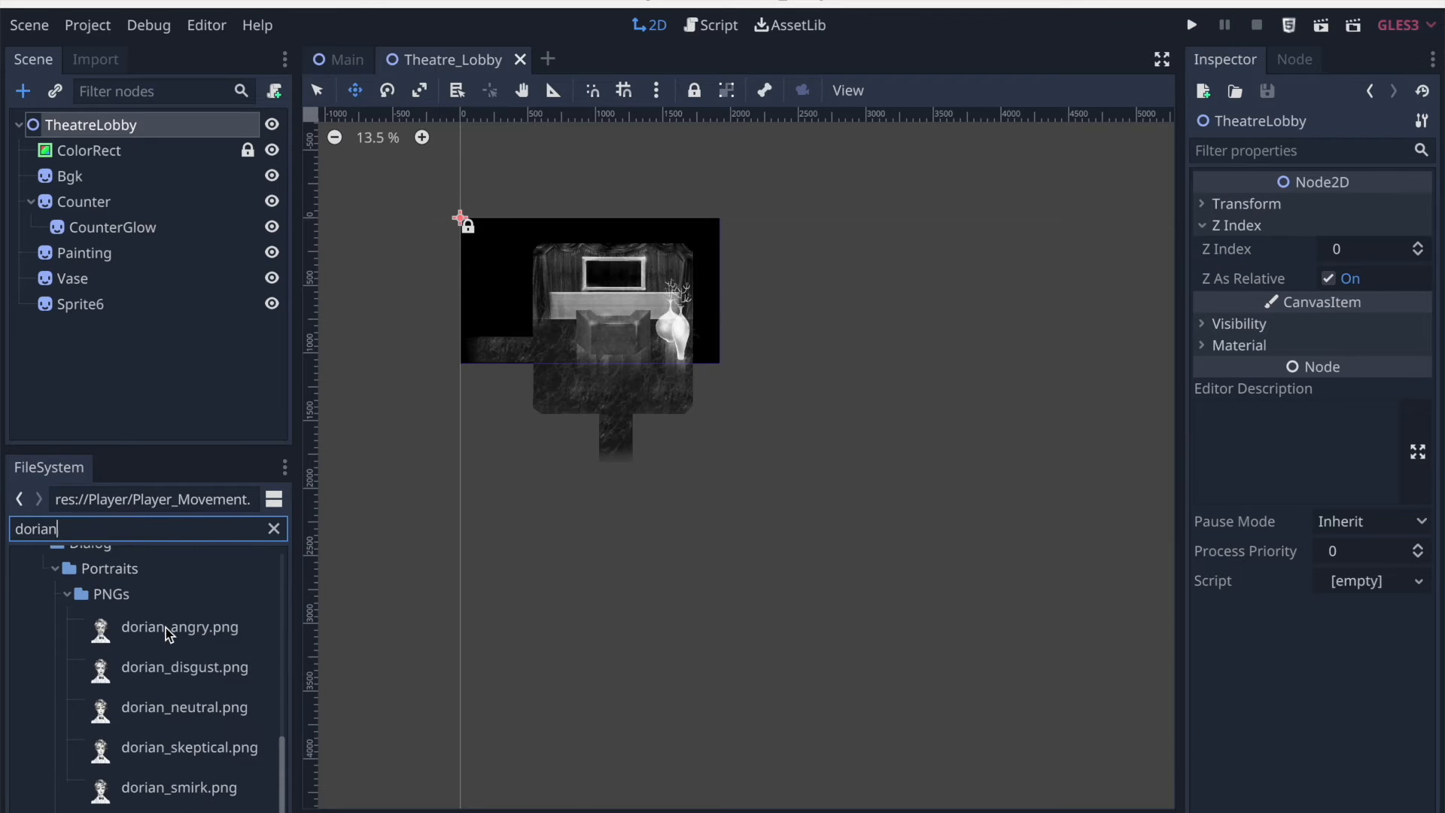
scroll(137, 751, "up", 3)
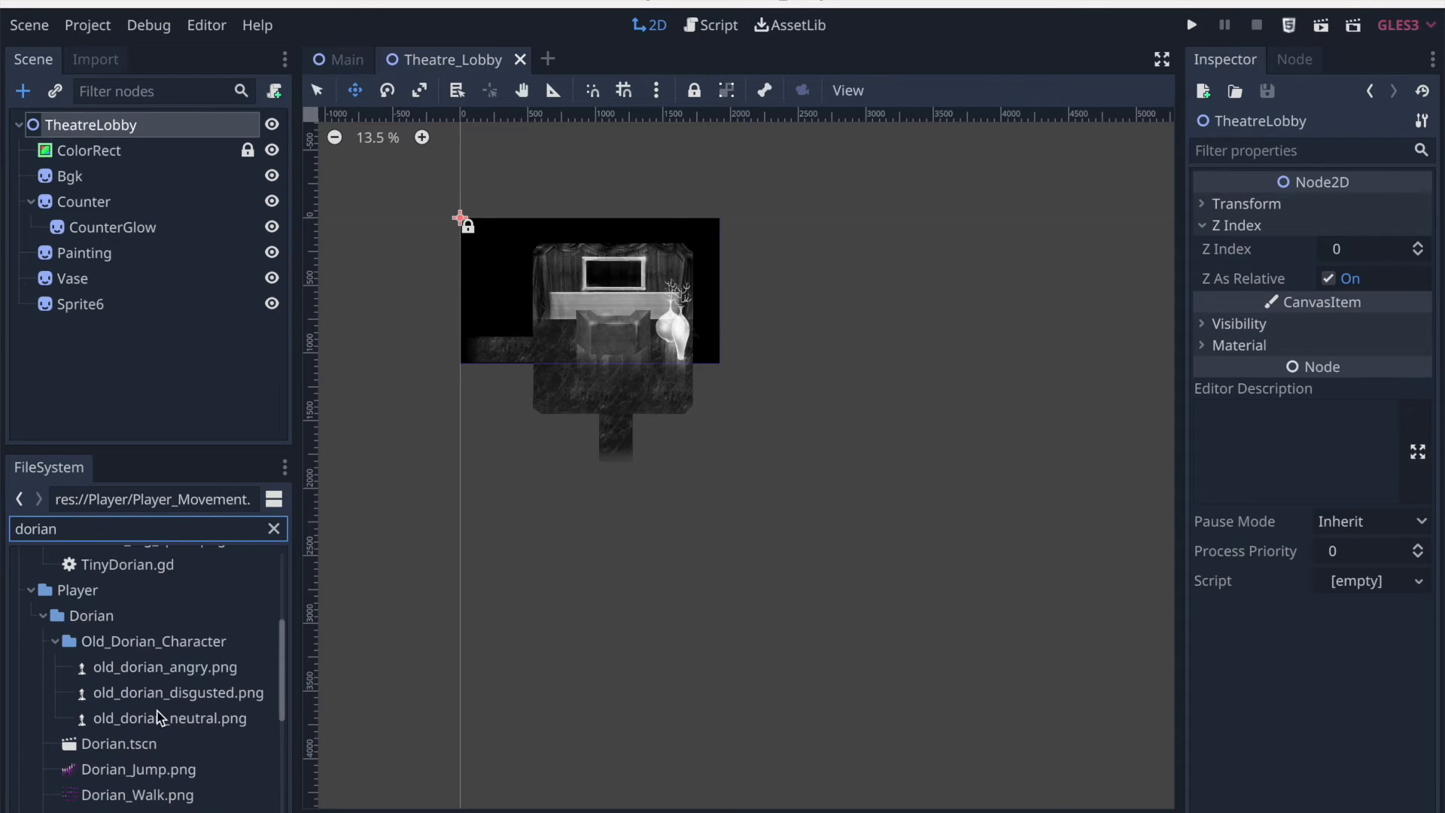
scroll(165, 684, "up", 5)
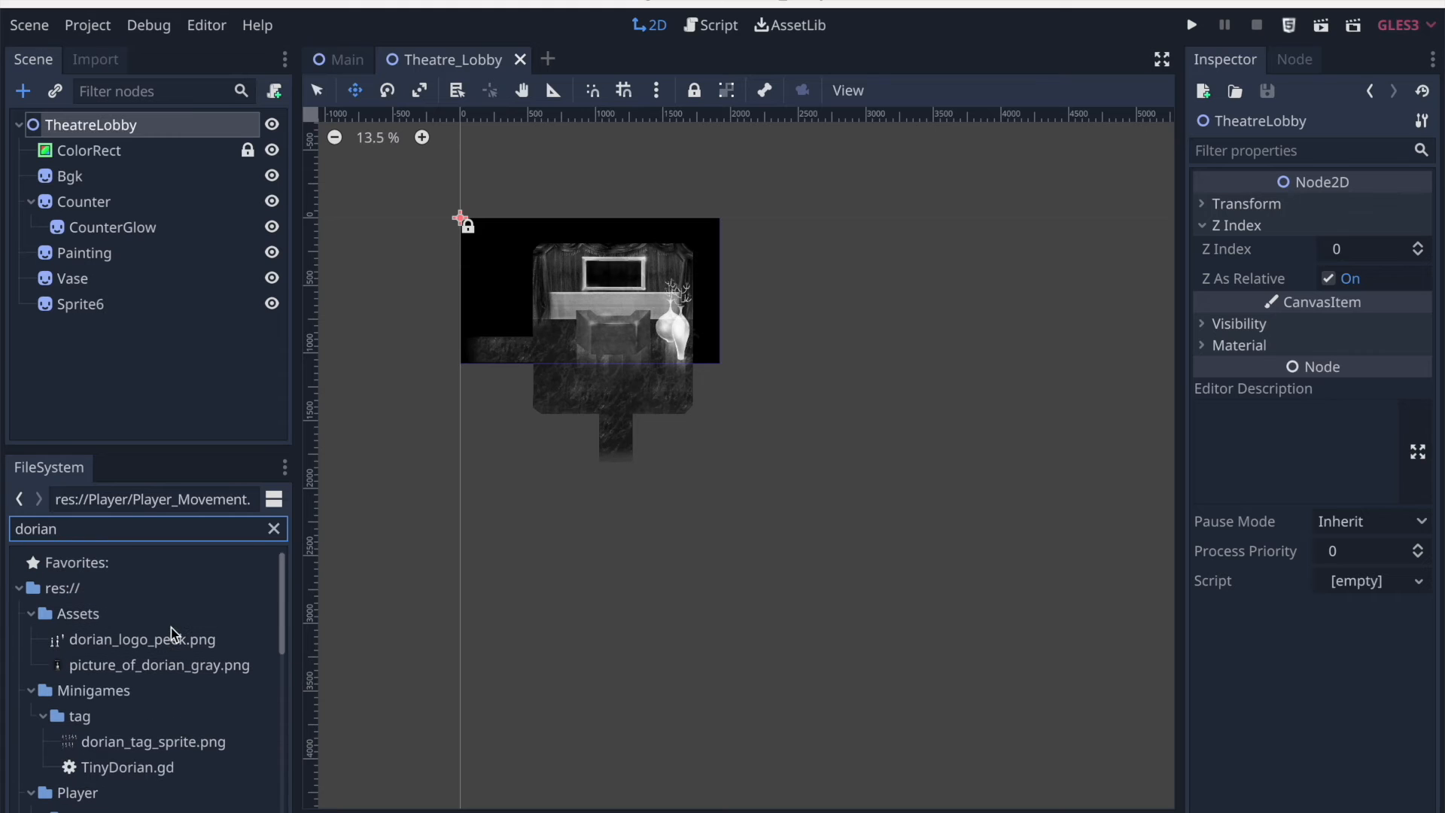
scroll(171, 625, "down", 3)
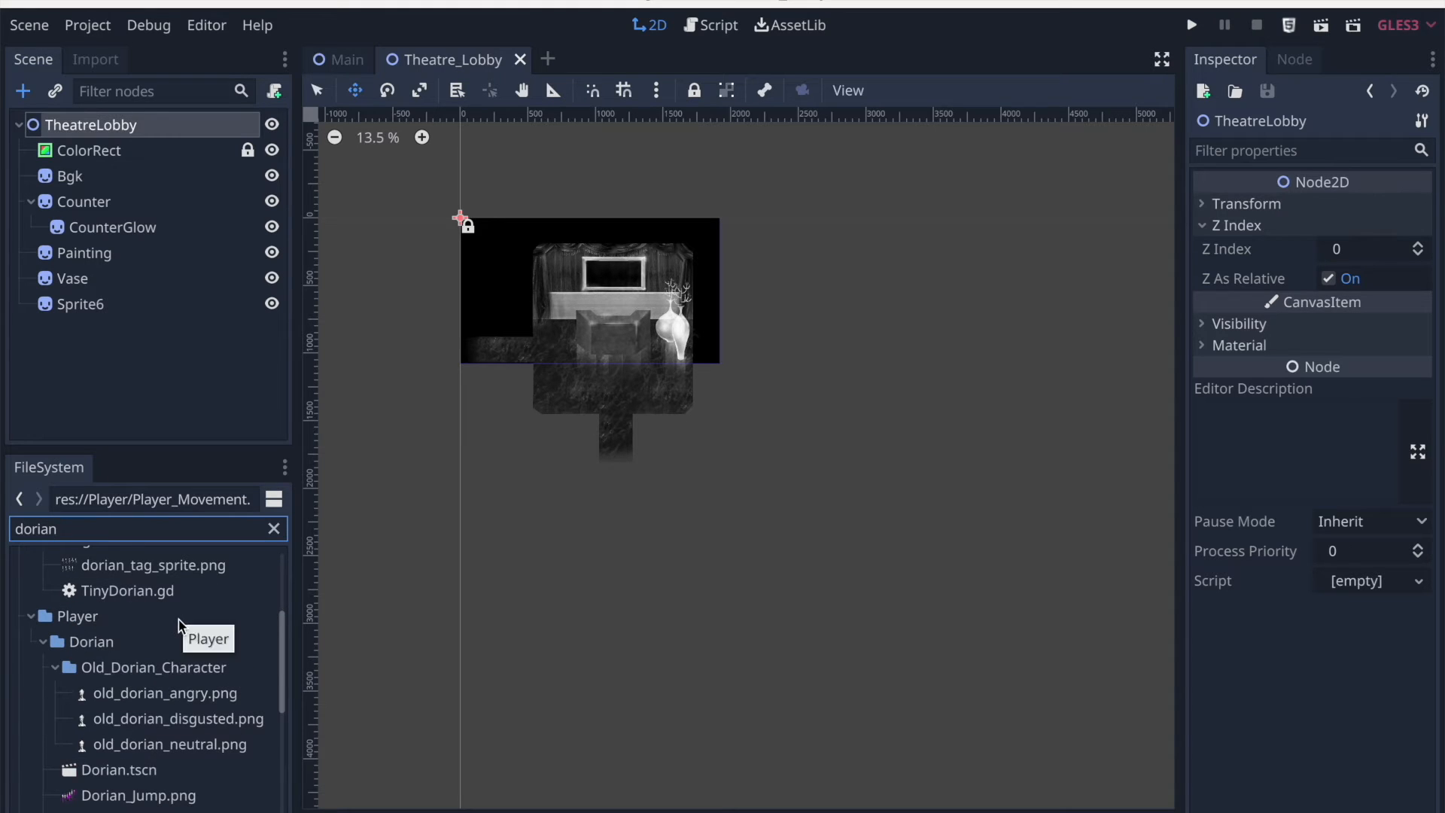
scroll(178, 621, "down", 2)
scroll(161, 666, "up", 1)
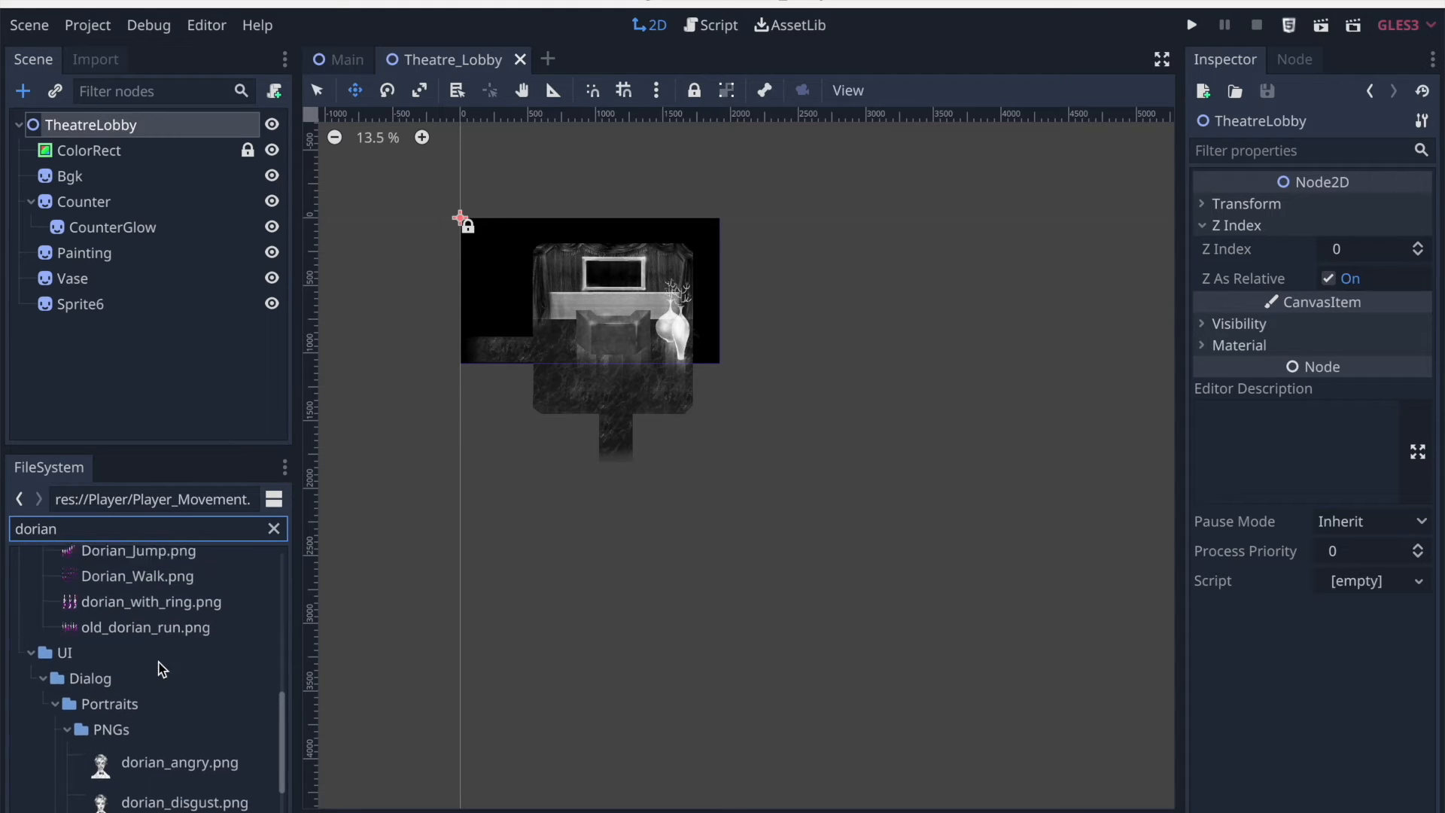
scroll(160, 663, "up", 2)
scroll(170, 602, "up", 3)
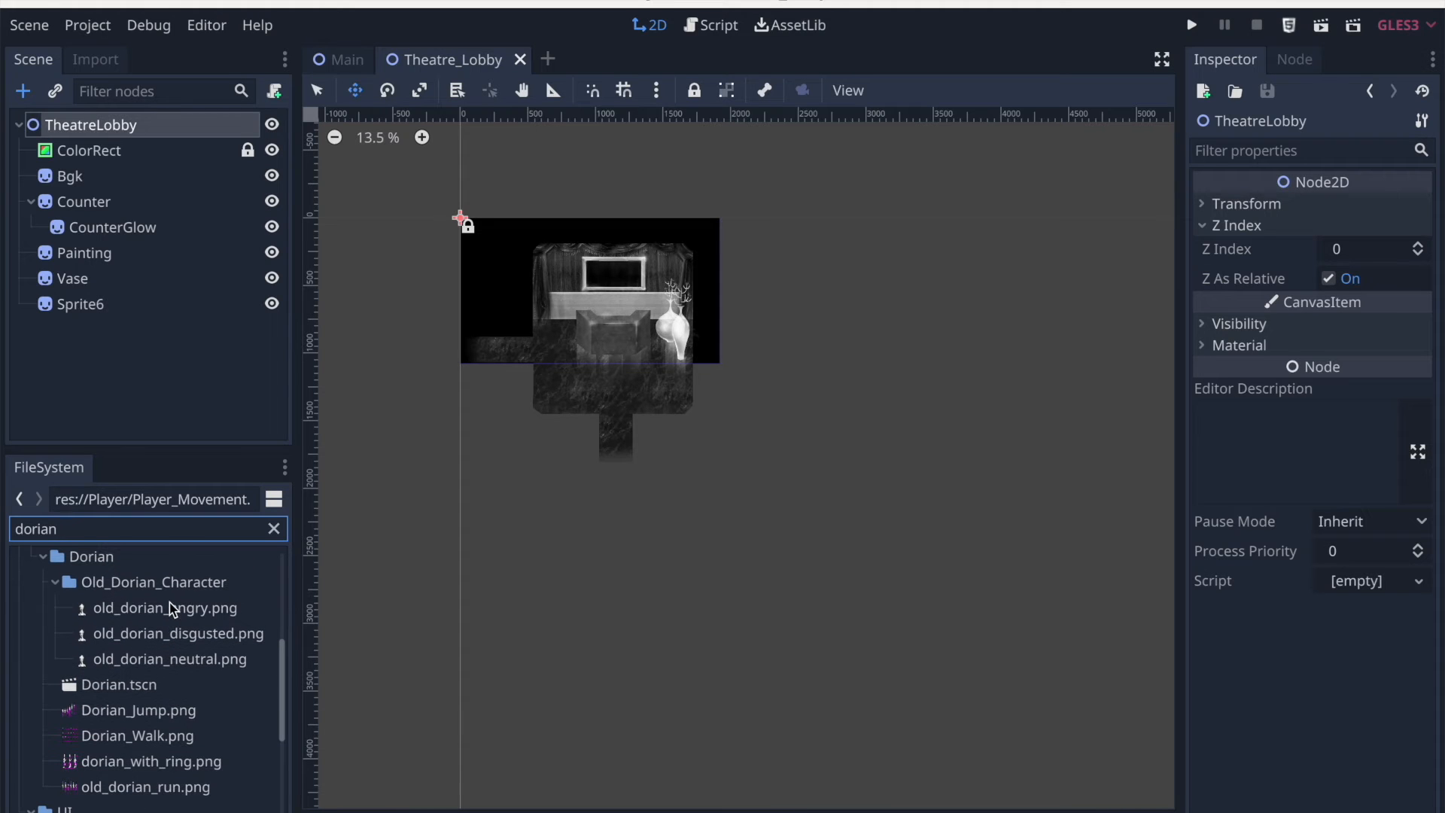
Open Dorian.tscn, view the script attached to its root node, and return to the 2D view
double_click(138, 685)
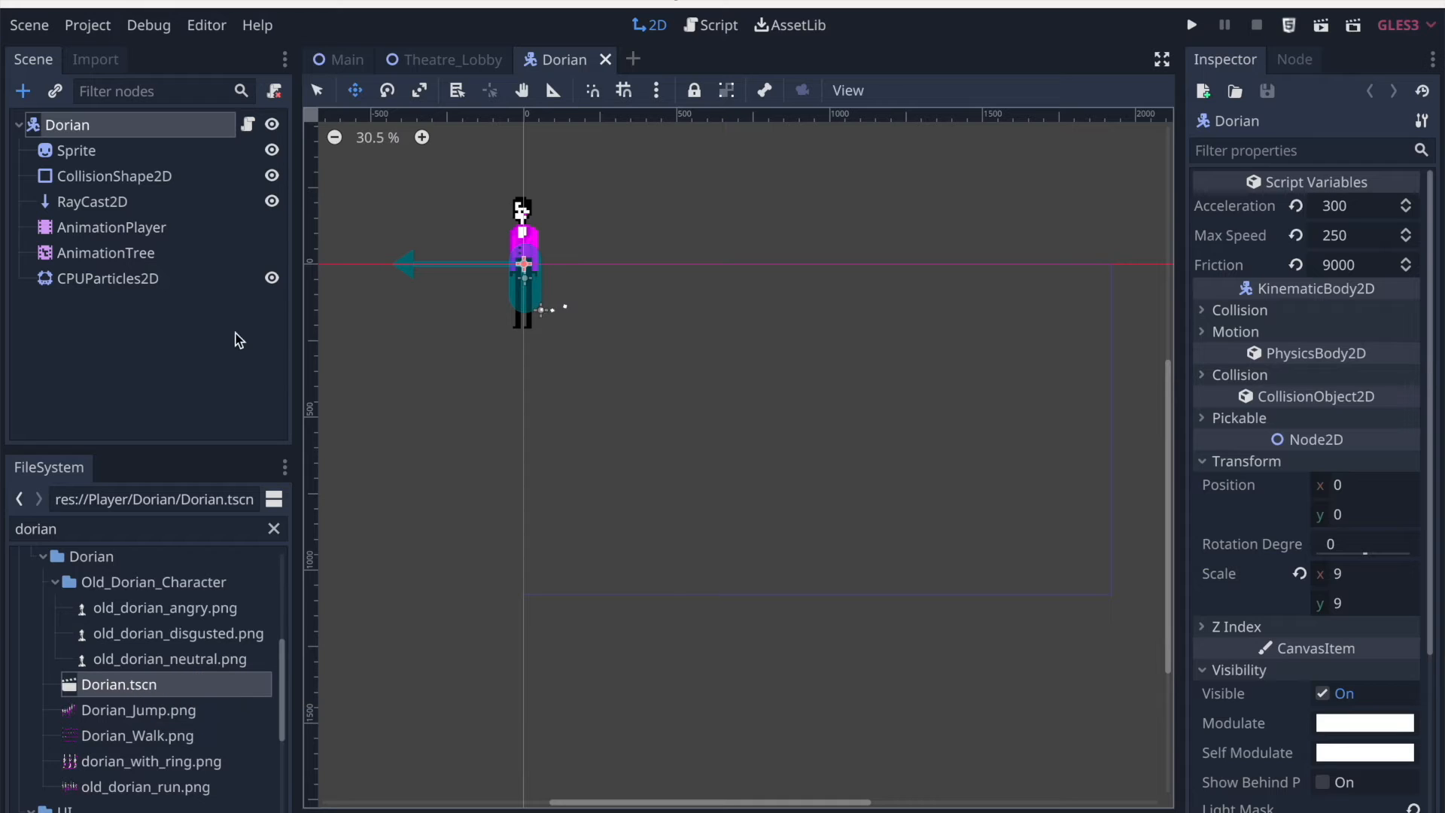
left_click(249, 125)
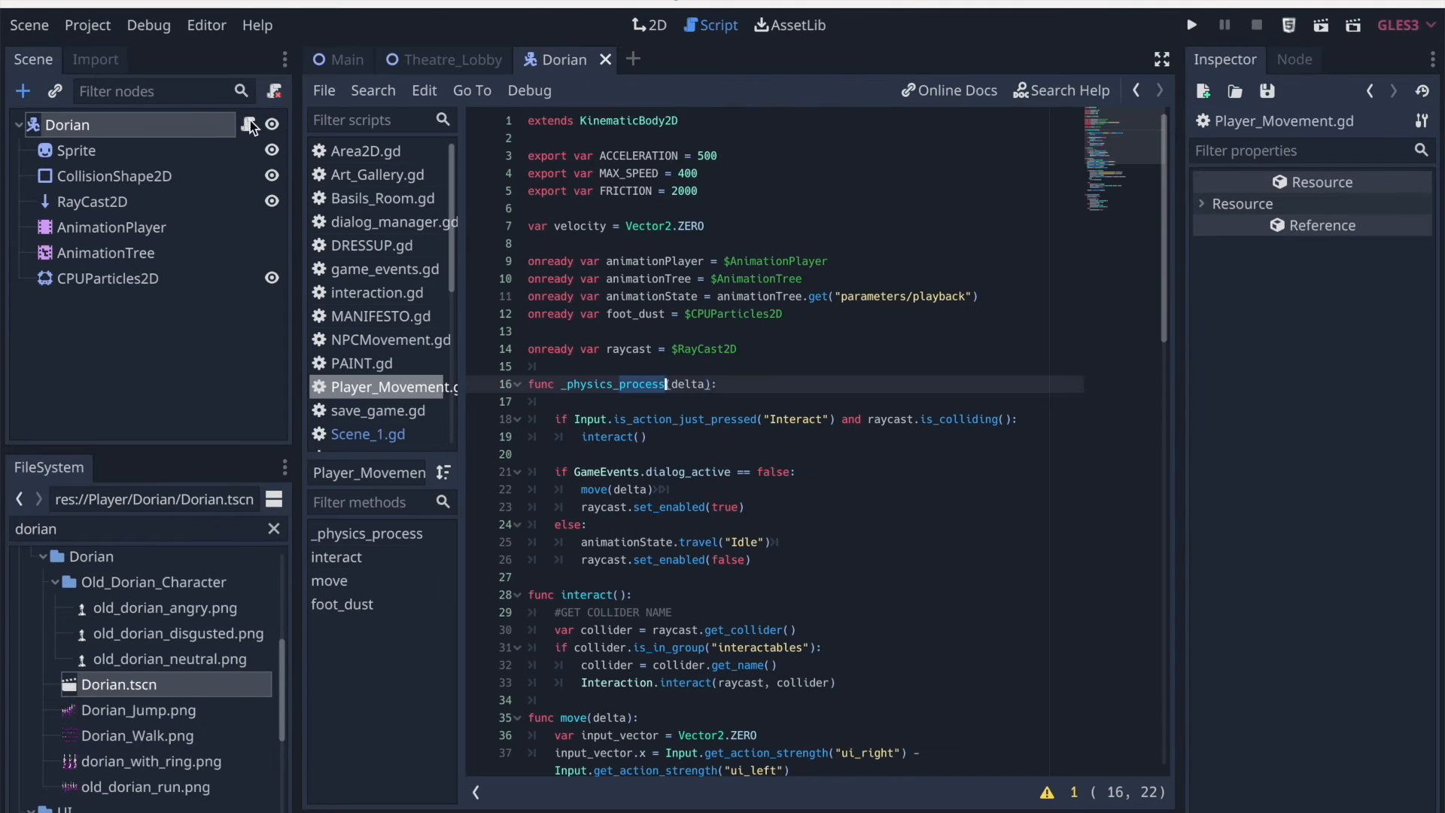
left_click(655, 24)
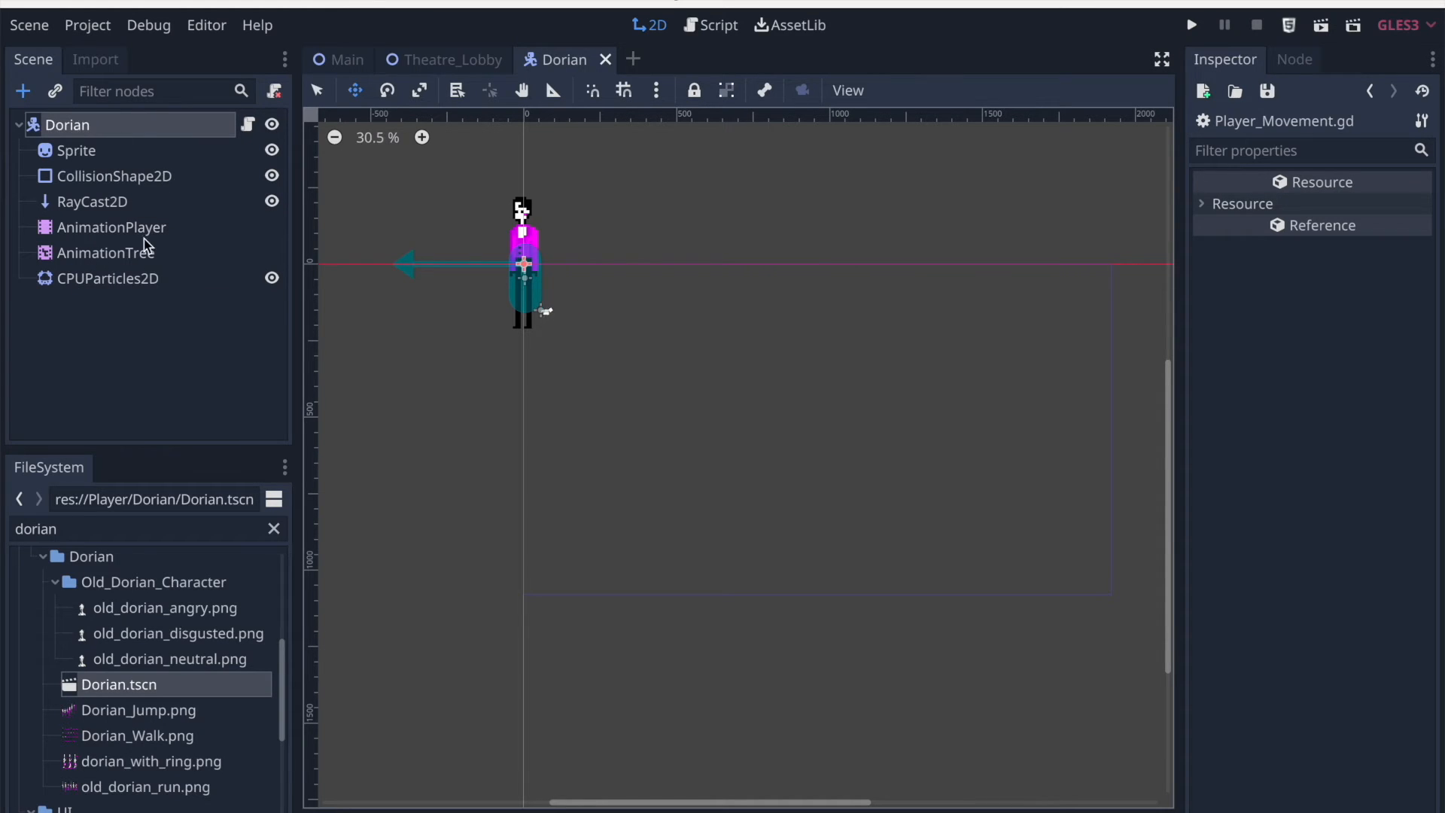
Instance Dorian.tscn as a child of TheatreLobby and place it in the lower corridor at about x 1154, y 1596
left_click(479, 66)
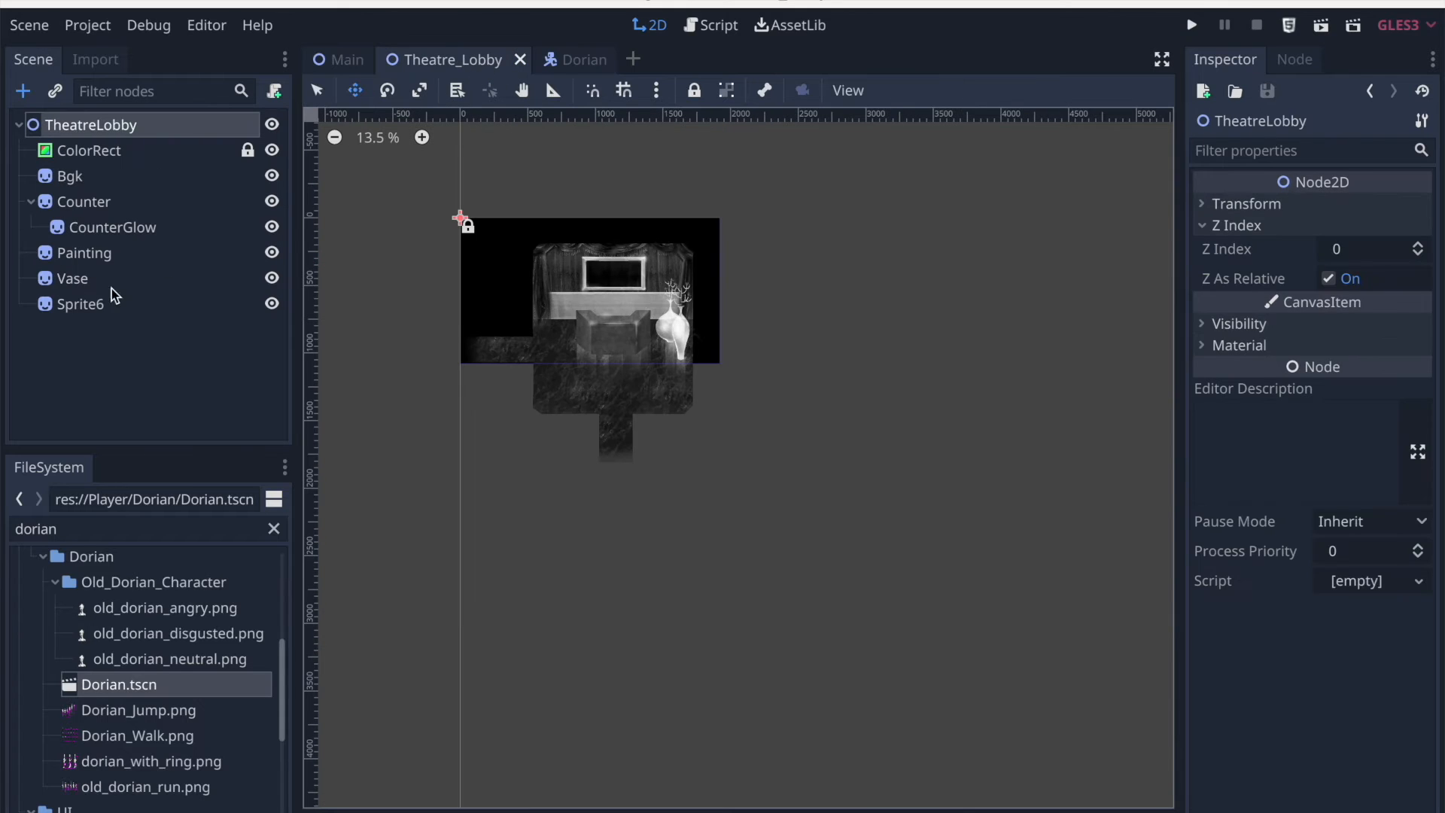
left_click(56, 95)
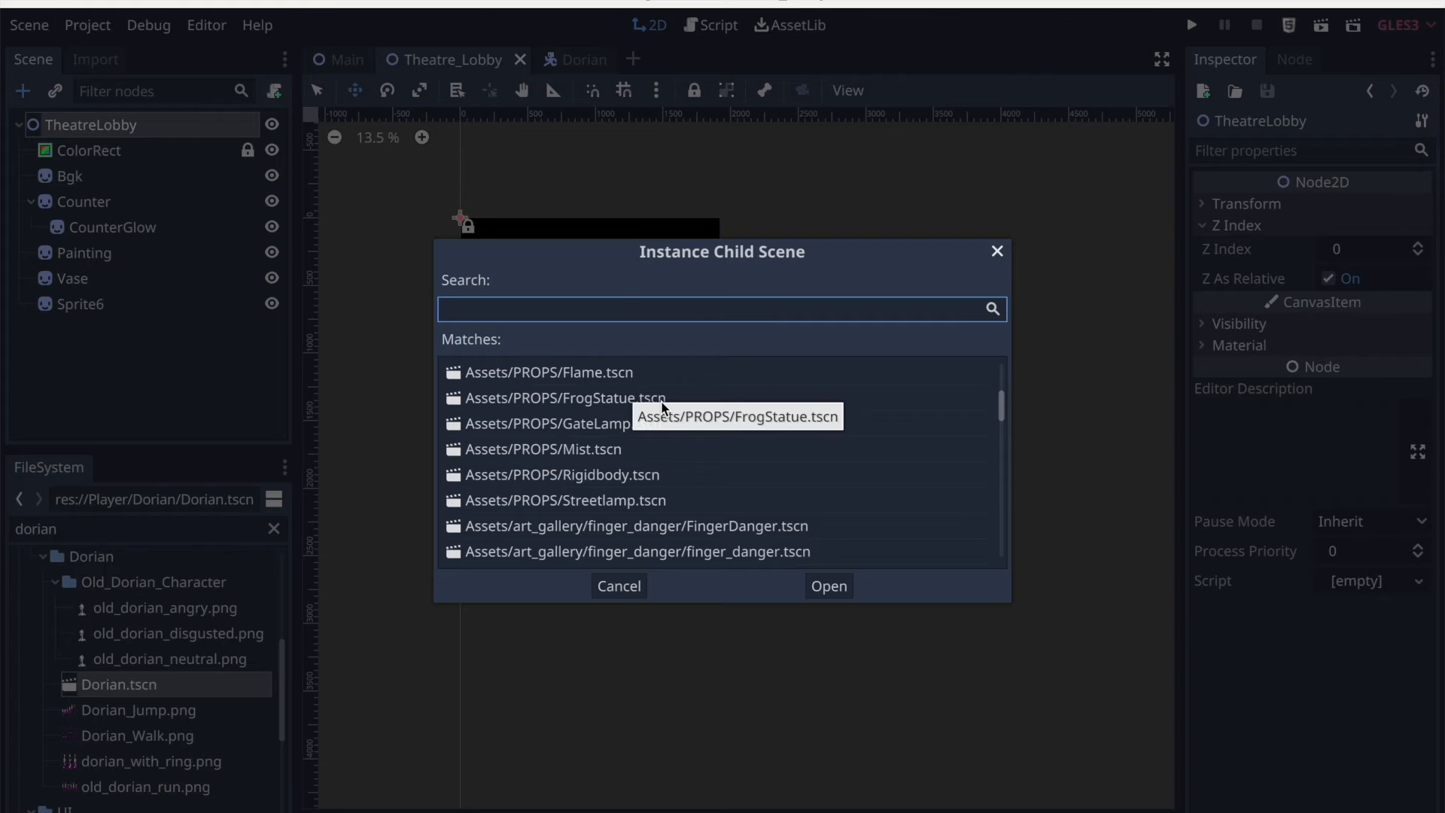
type("dorian")
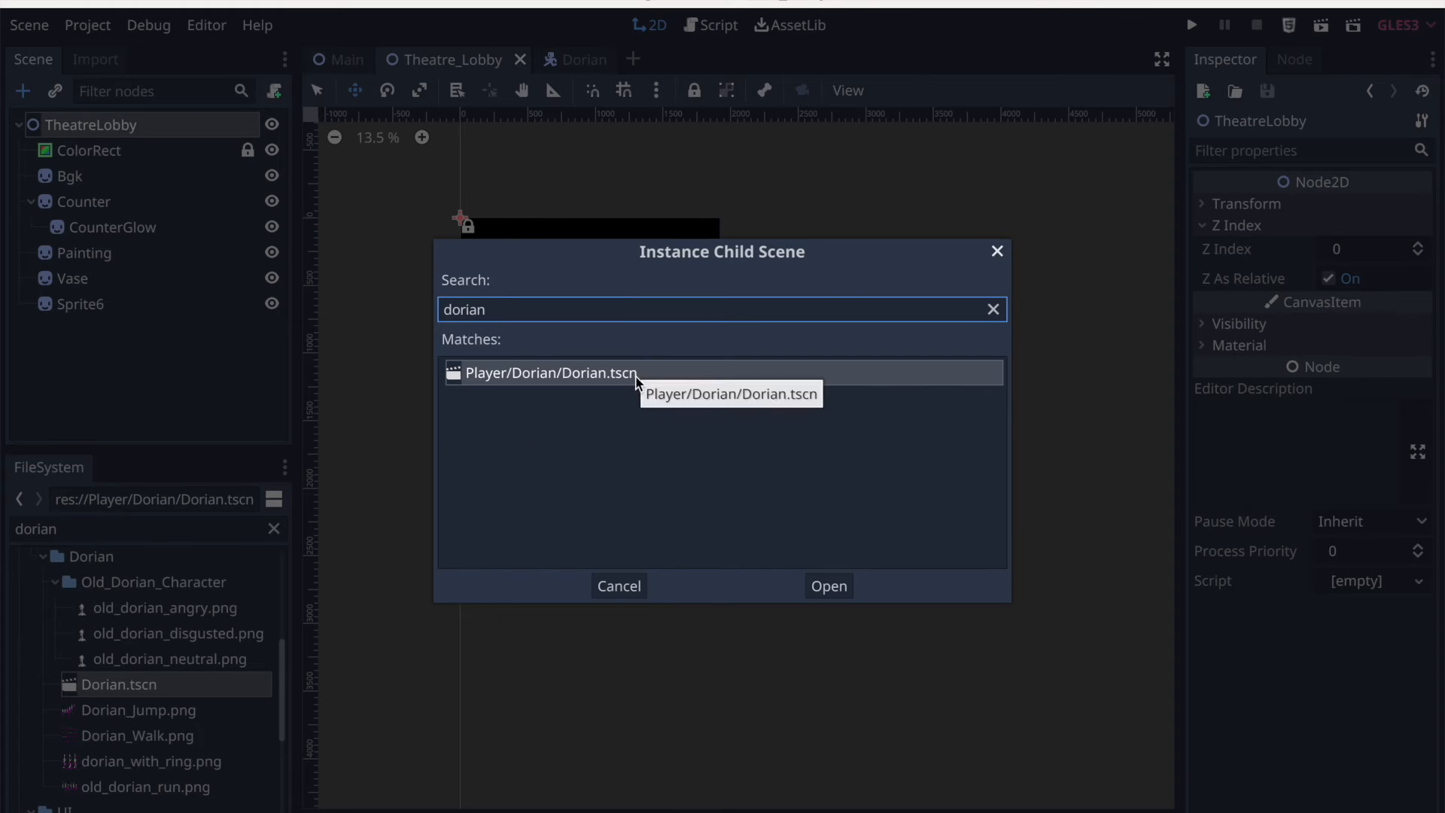
double_click(636, 378)
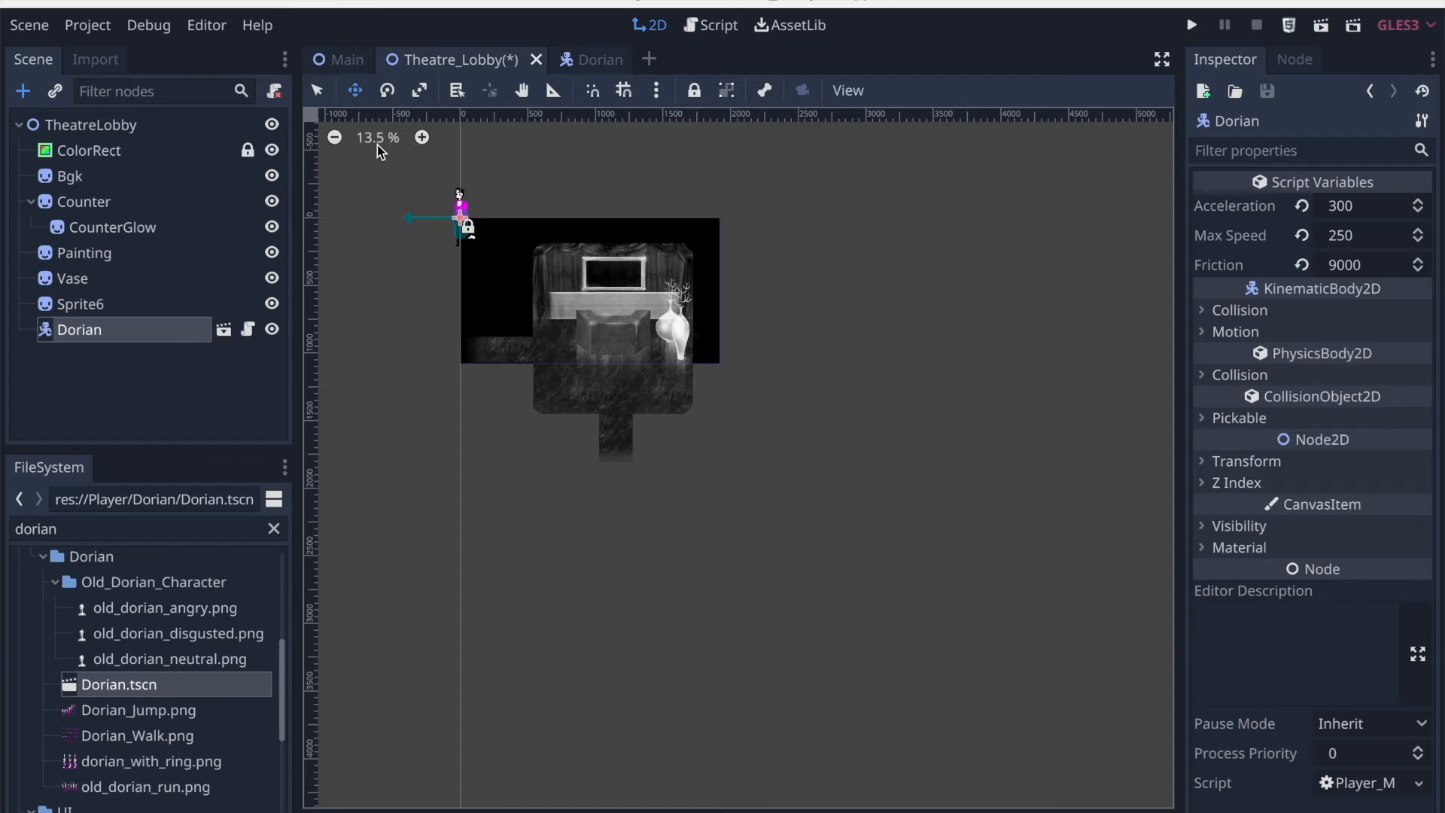
left_click_drag(497, 173, 652, 387)
scroll(651, 386, "up", 2)
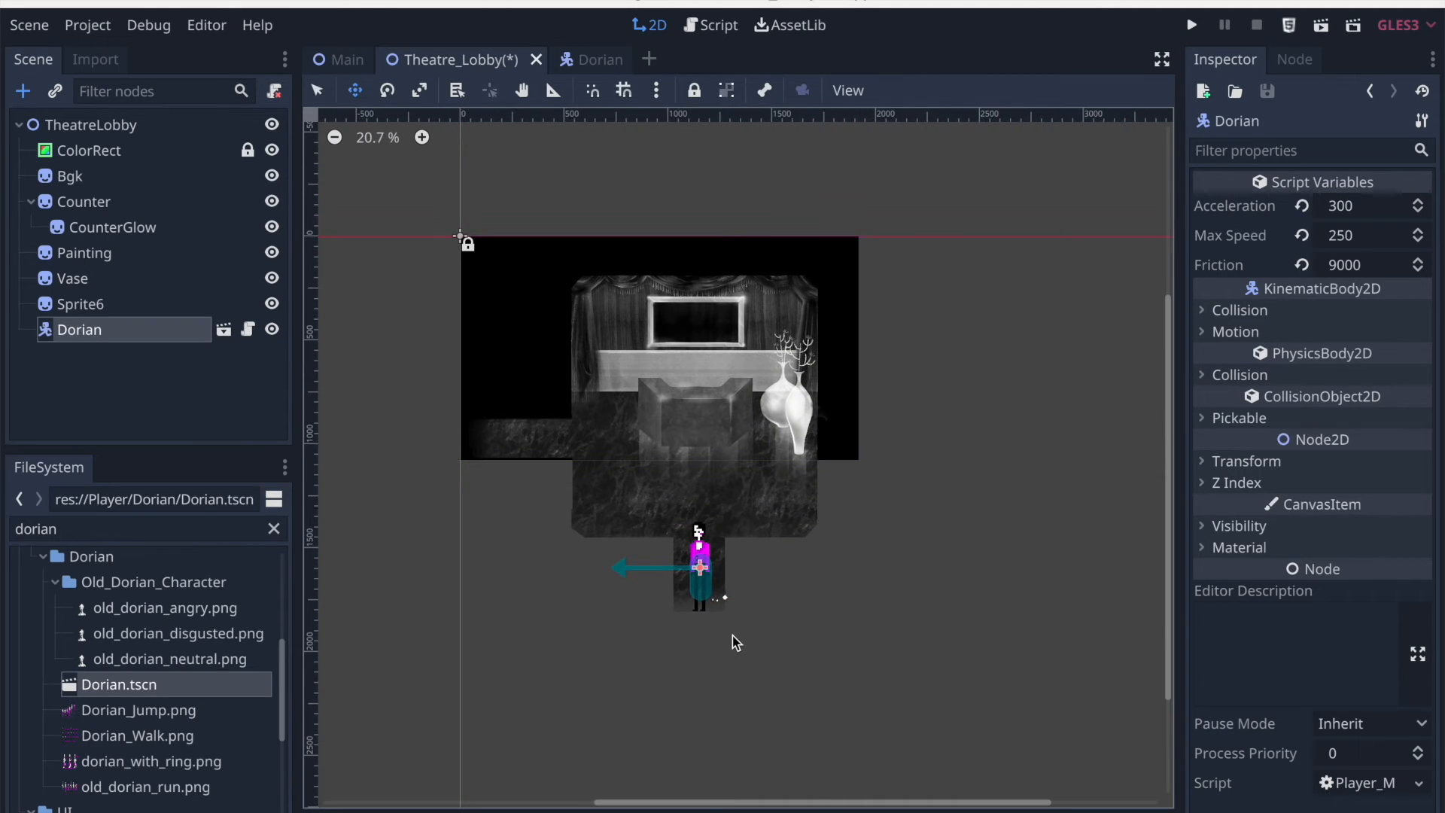
Set Dorian's scale to 5 on both x and y and compare its size with the room
left_click(1246, 460)
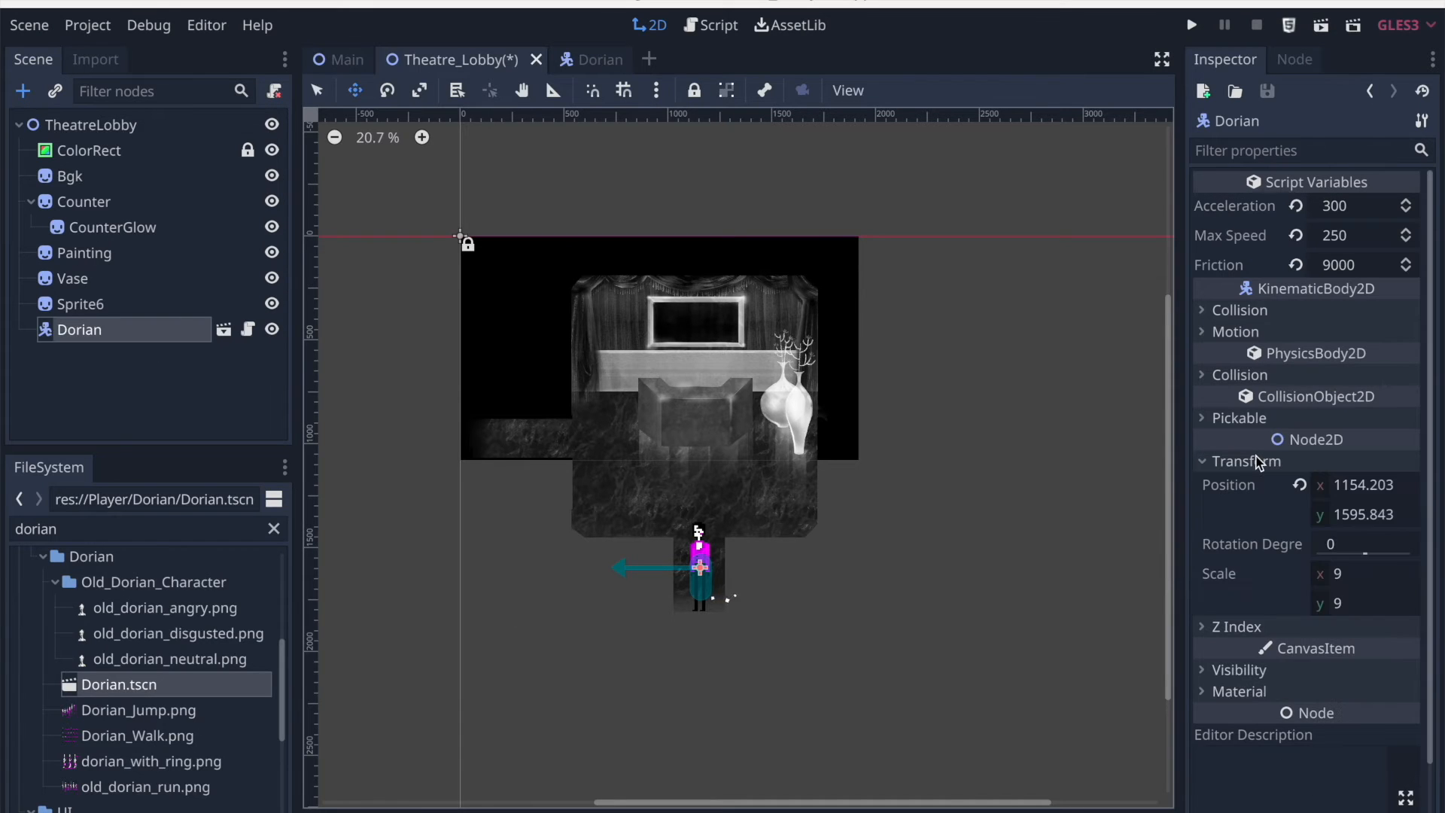
left_click(1351, 576)
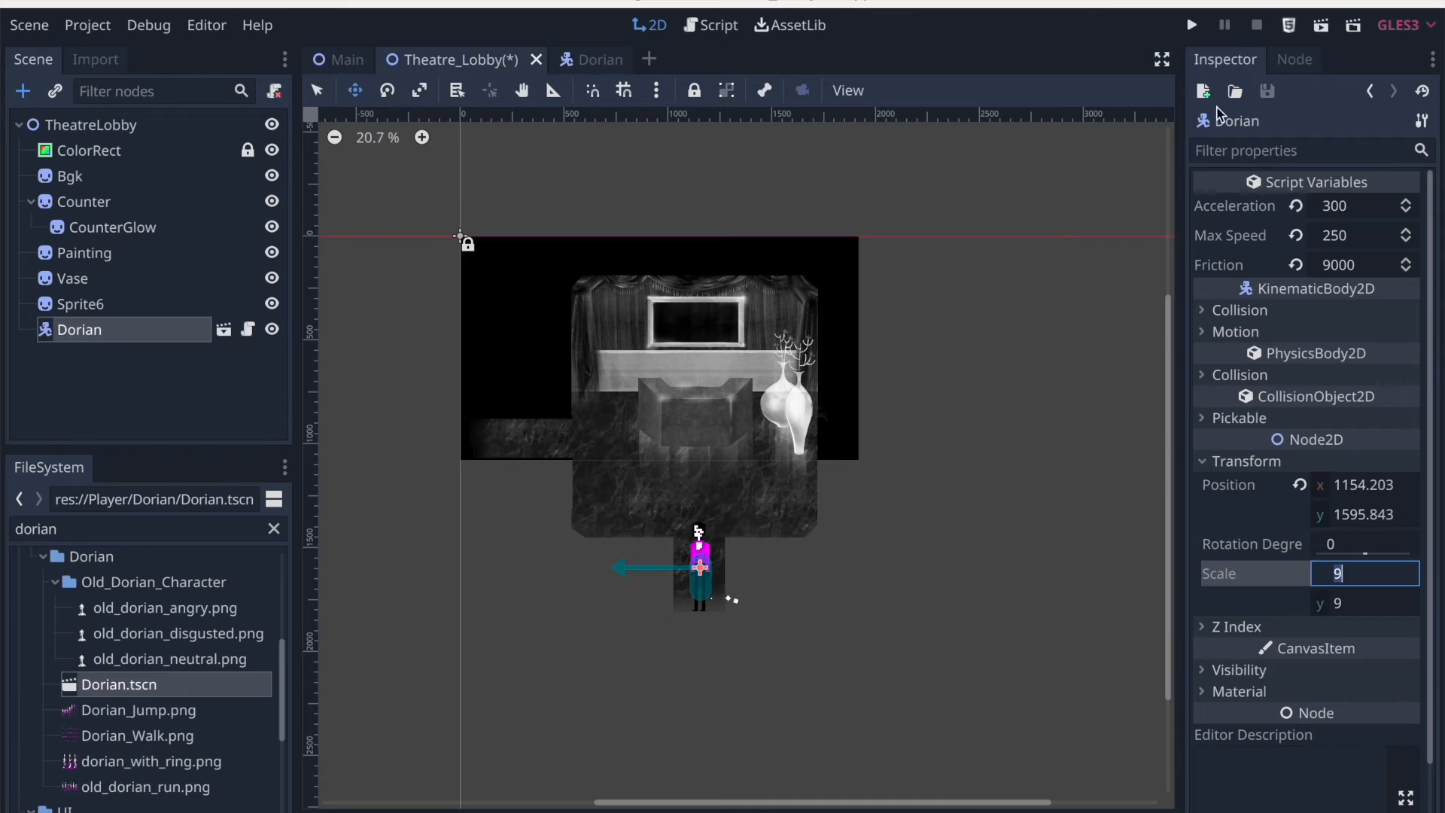
type("5")
key("Tab")
type("5")
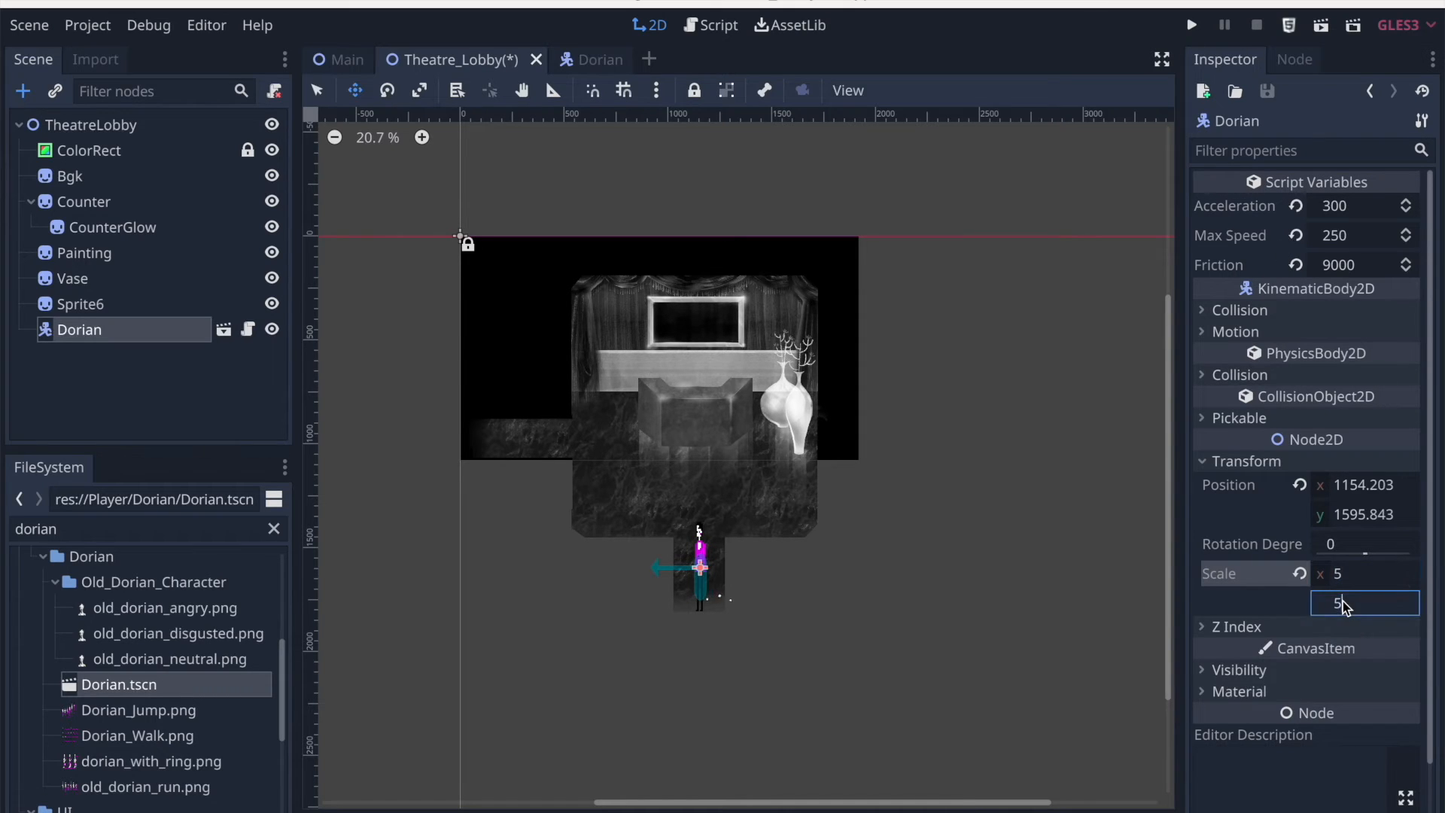
key("Return")
scroll(763, 462, "up", 2)
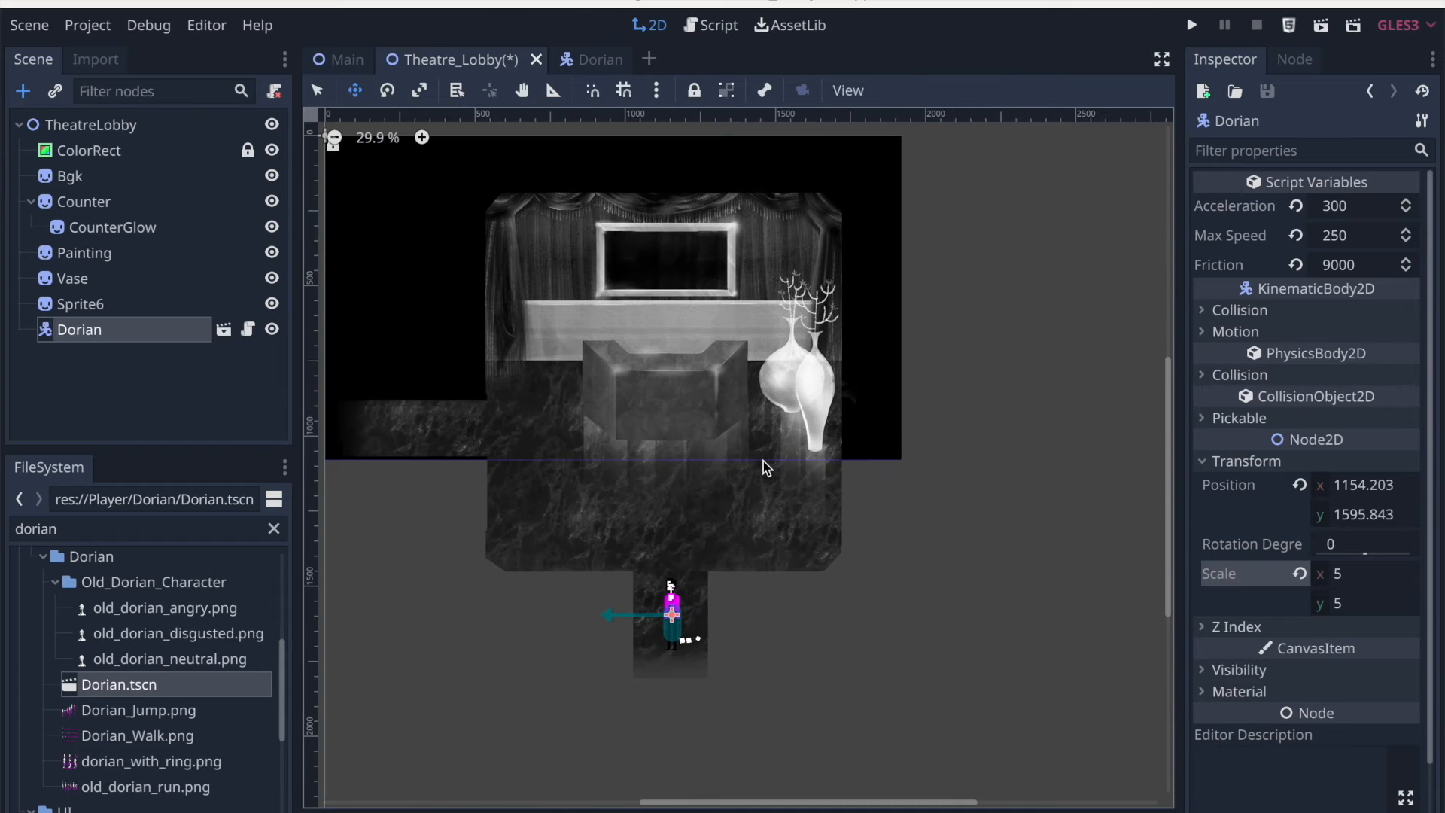
middle_click_drag(763, 462, 790, 482)
scroll(812, 455, "down", 2)
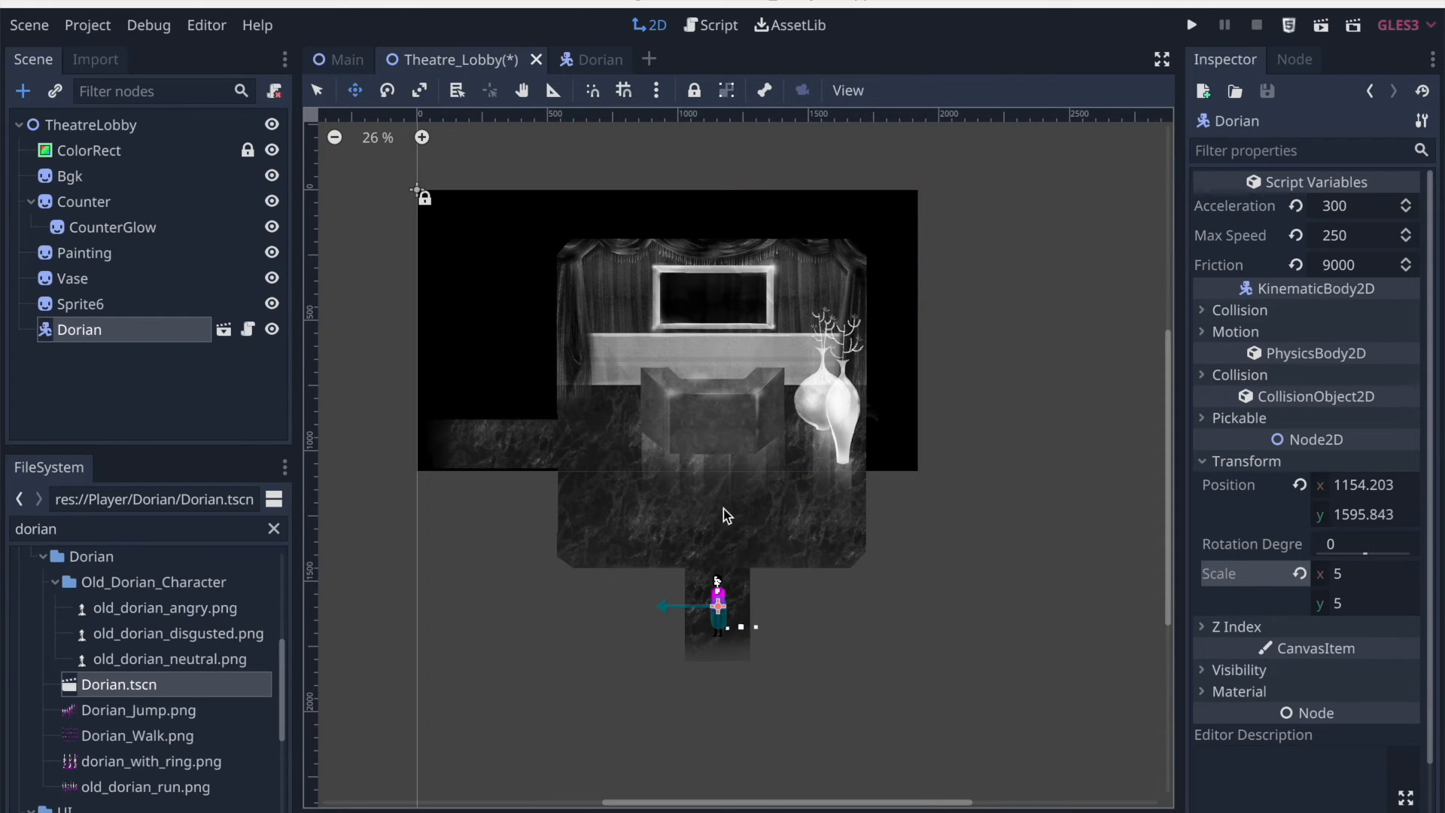
Set Dorian's scale to 6 on both axes and move it in front of the counter, about x 1198, y 917
left_click(1340, 575)
type("6")
left_click(1350, 607)
type("6")
key("Return")
left_click_drag(741, 617, 750, 440)
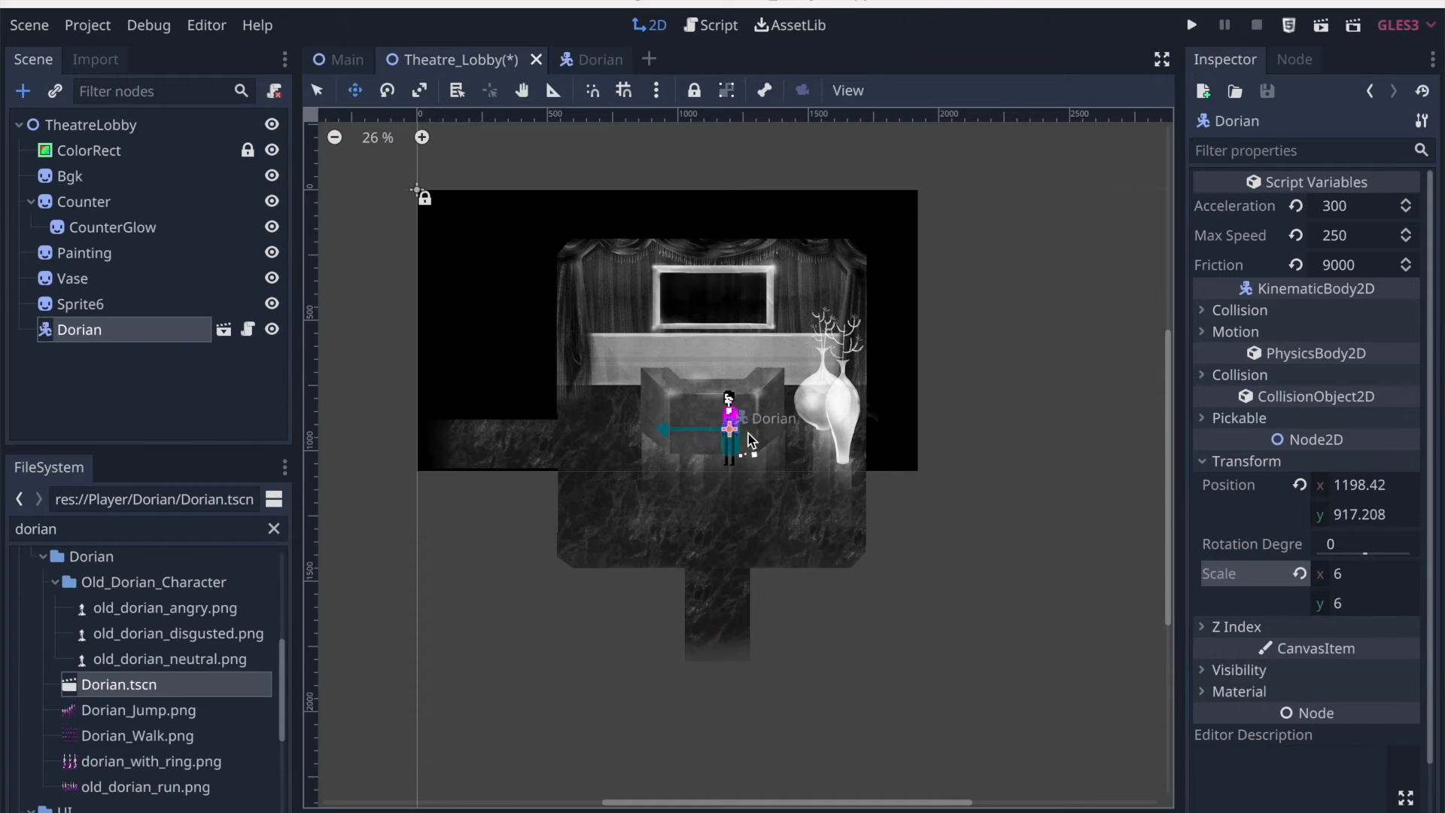
Set Dorian's scale to 7 on both axes and move it between the counter and vases, about x 1346, y 835
left_click(1343, 578)
type("7")
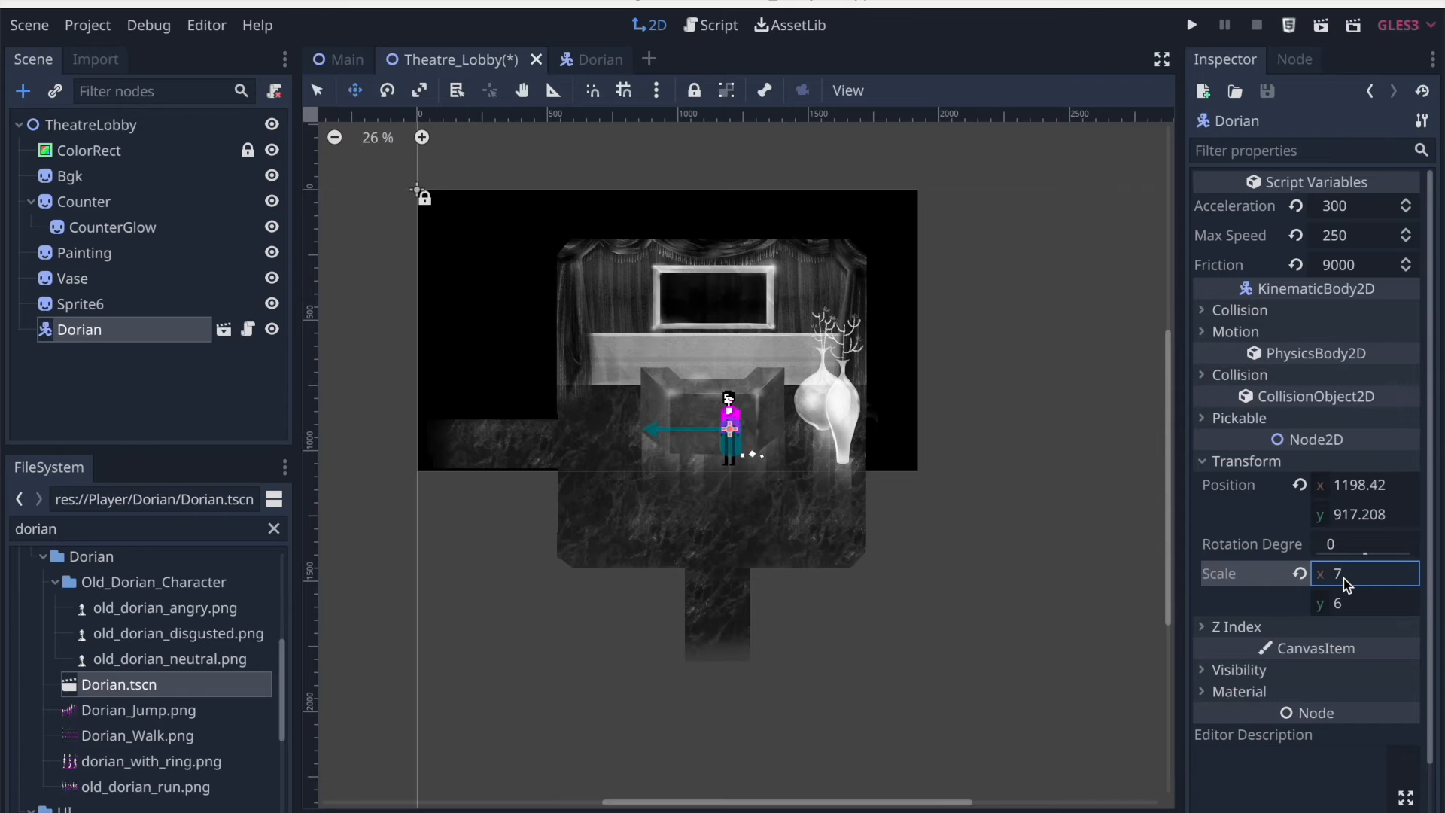
left_click(1342, 602)
type("7")
key("Return")
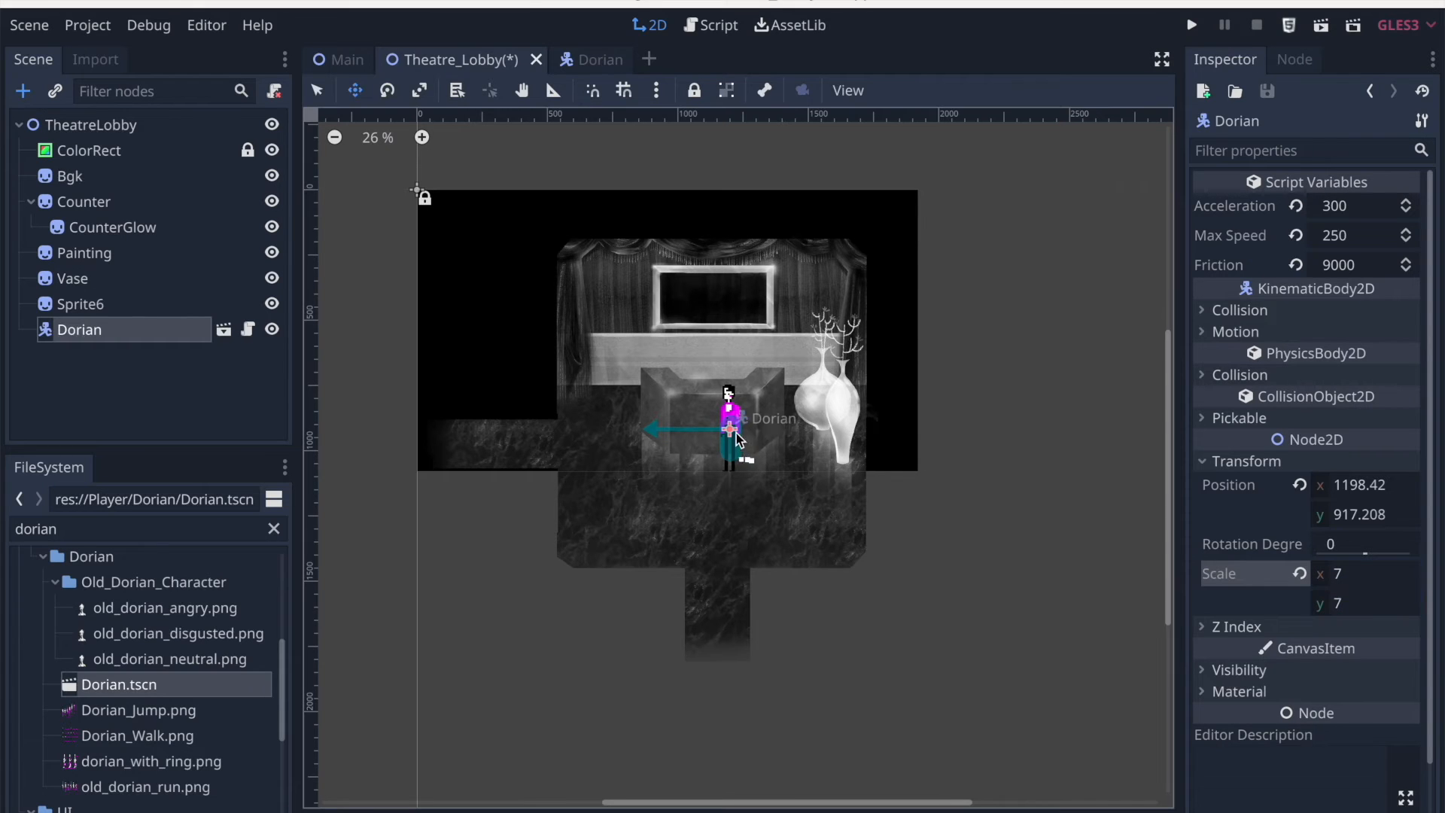
left_click_drag(738, 439, 776, 416)
Set Dorian's x scale to 7.5
left_click(1353, 575)
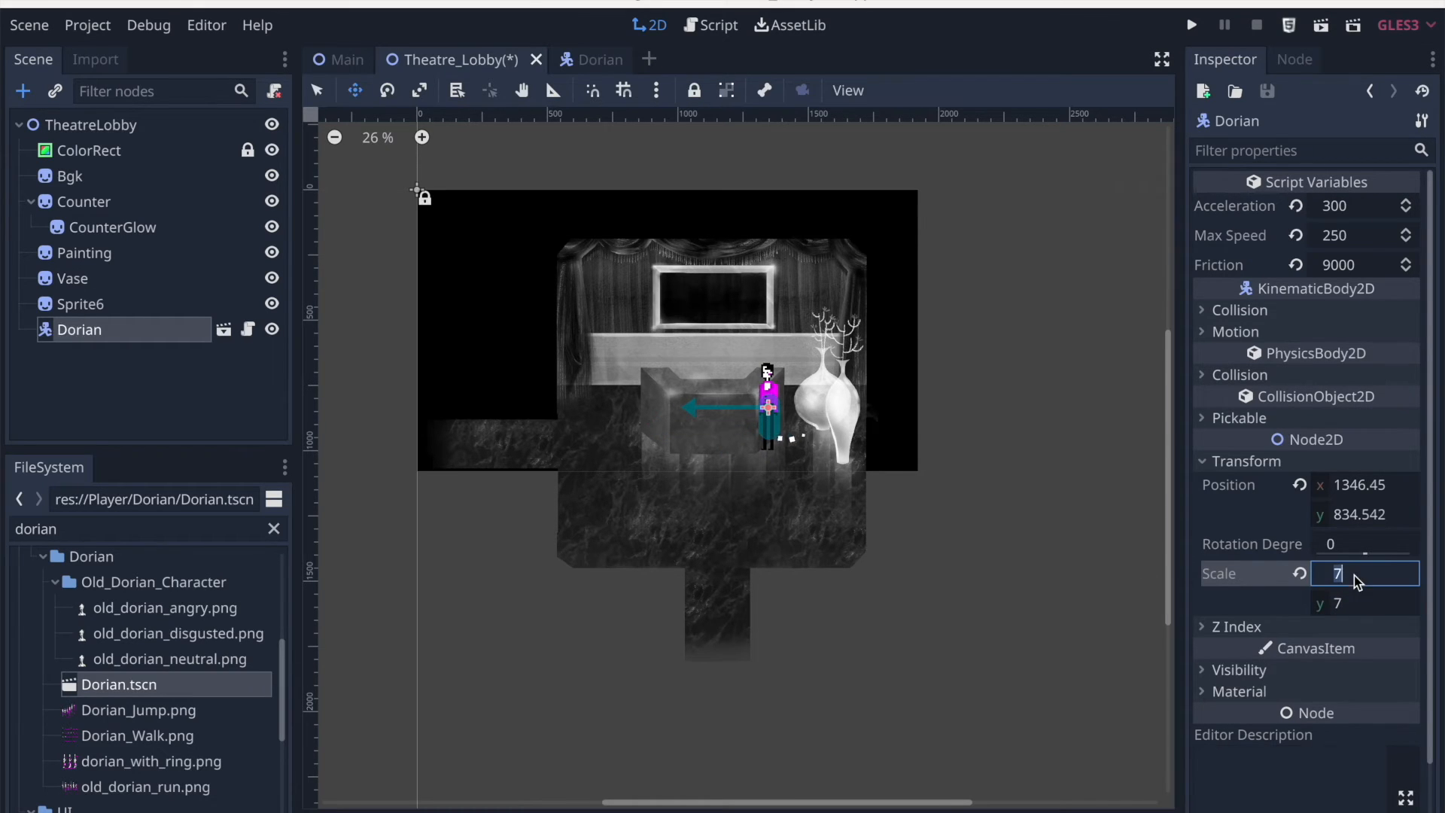
type(".5")
key("Return")
type("7")
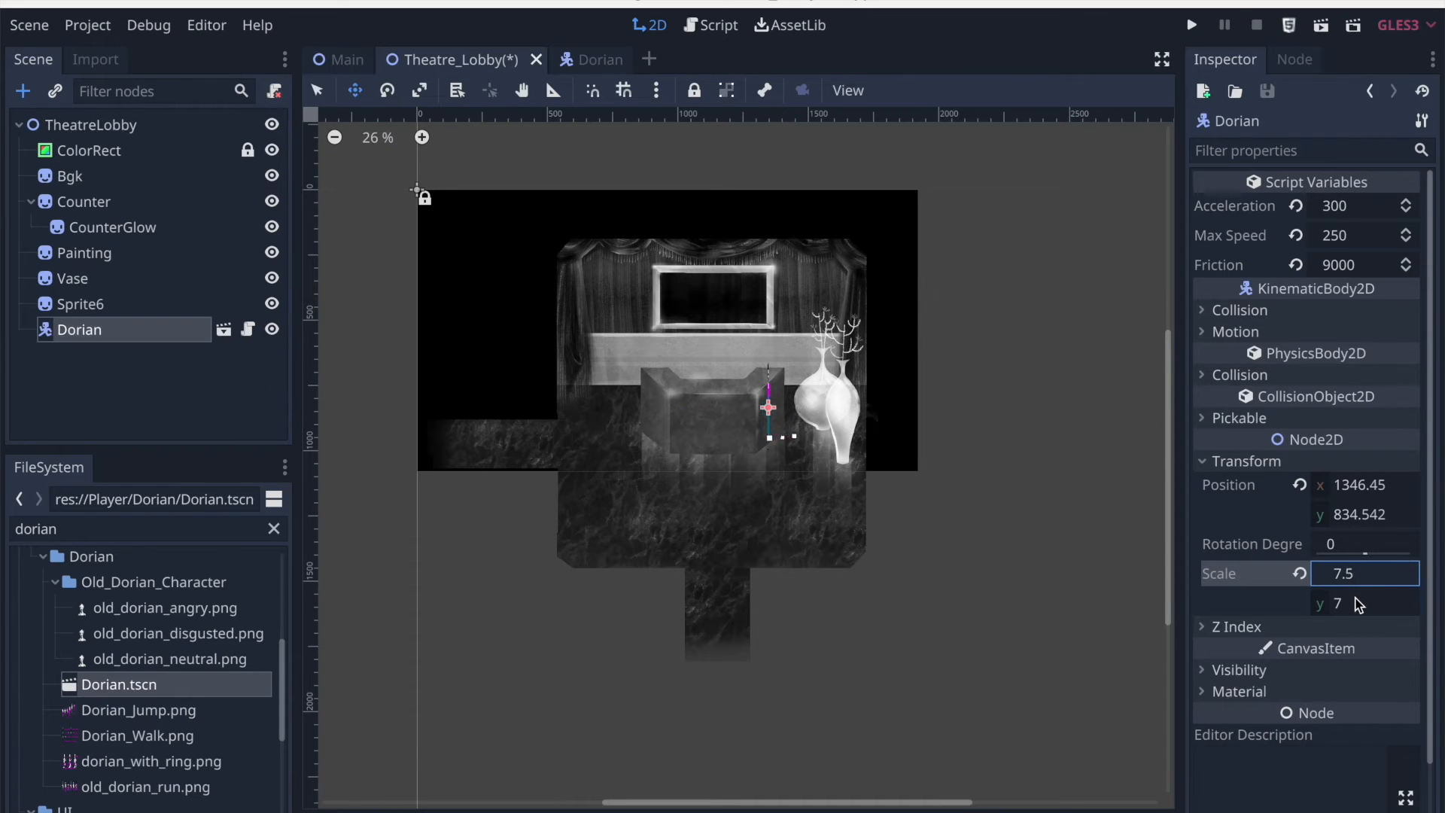
Set Dorian's vertical scale to 7.5 and move him to the lobby's lower corridor, at about x 1152, y 1702
left_click(1355, 603)
type("7.5")
key("Return")
left_click_drag(770, 381, 716, 606)
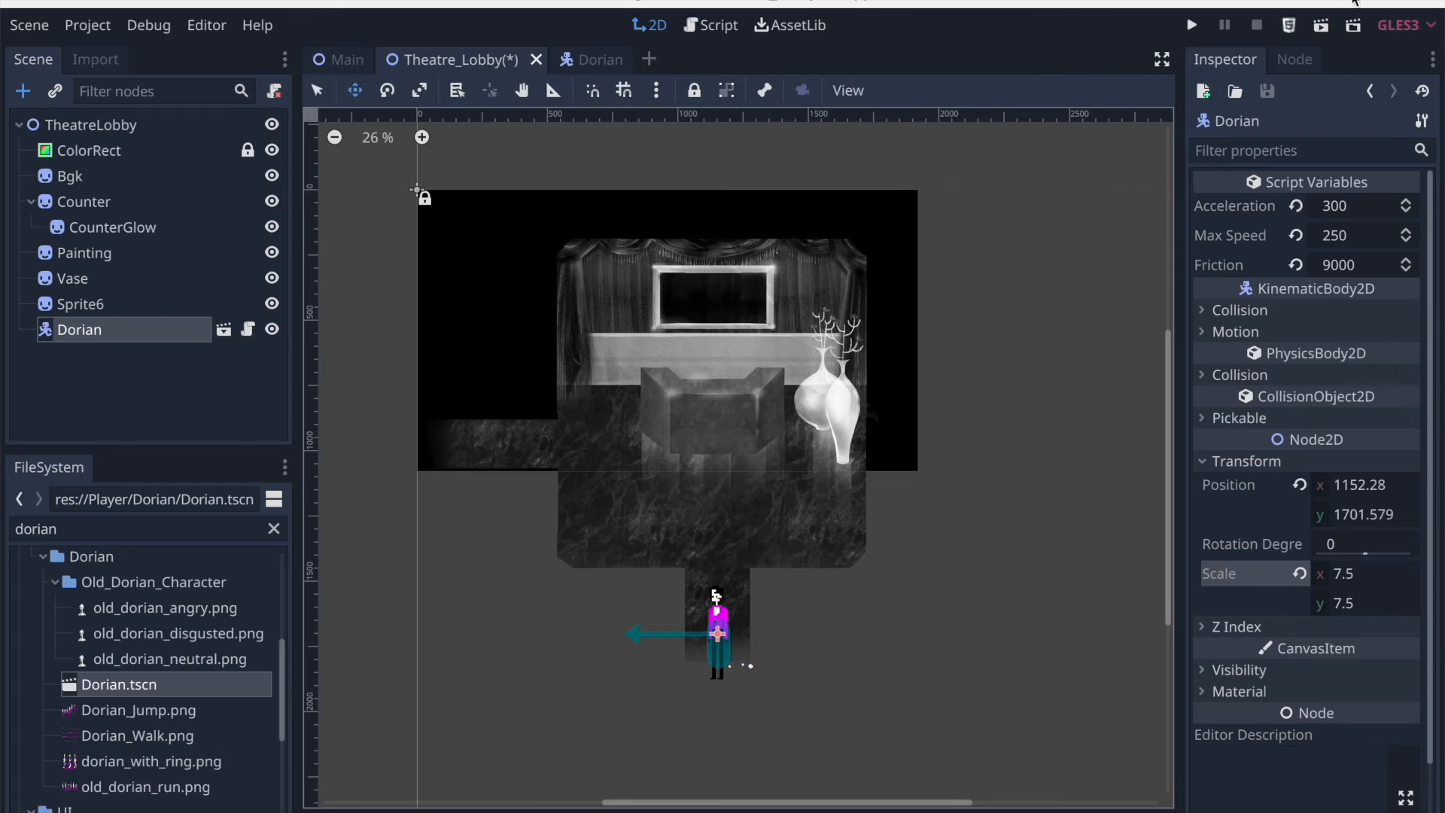
Run the current scene, walk Dorian through the lobby in several directions to test movement and framing, and stop the game
left_click(1319, 27)
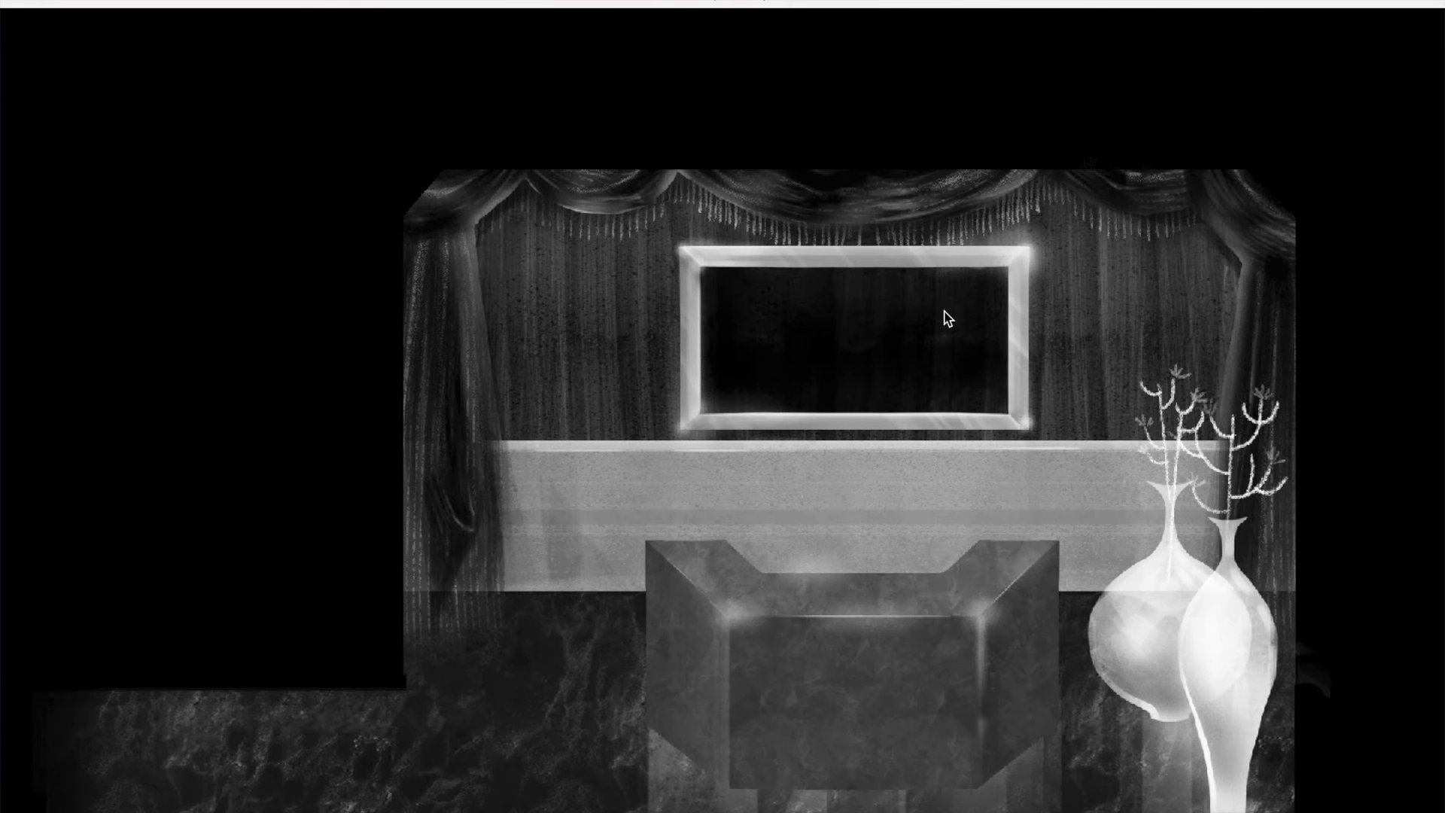
left_click_drag(841, 3, 851, 629)
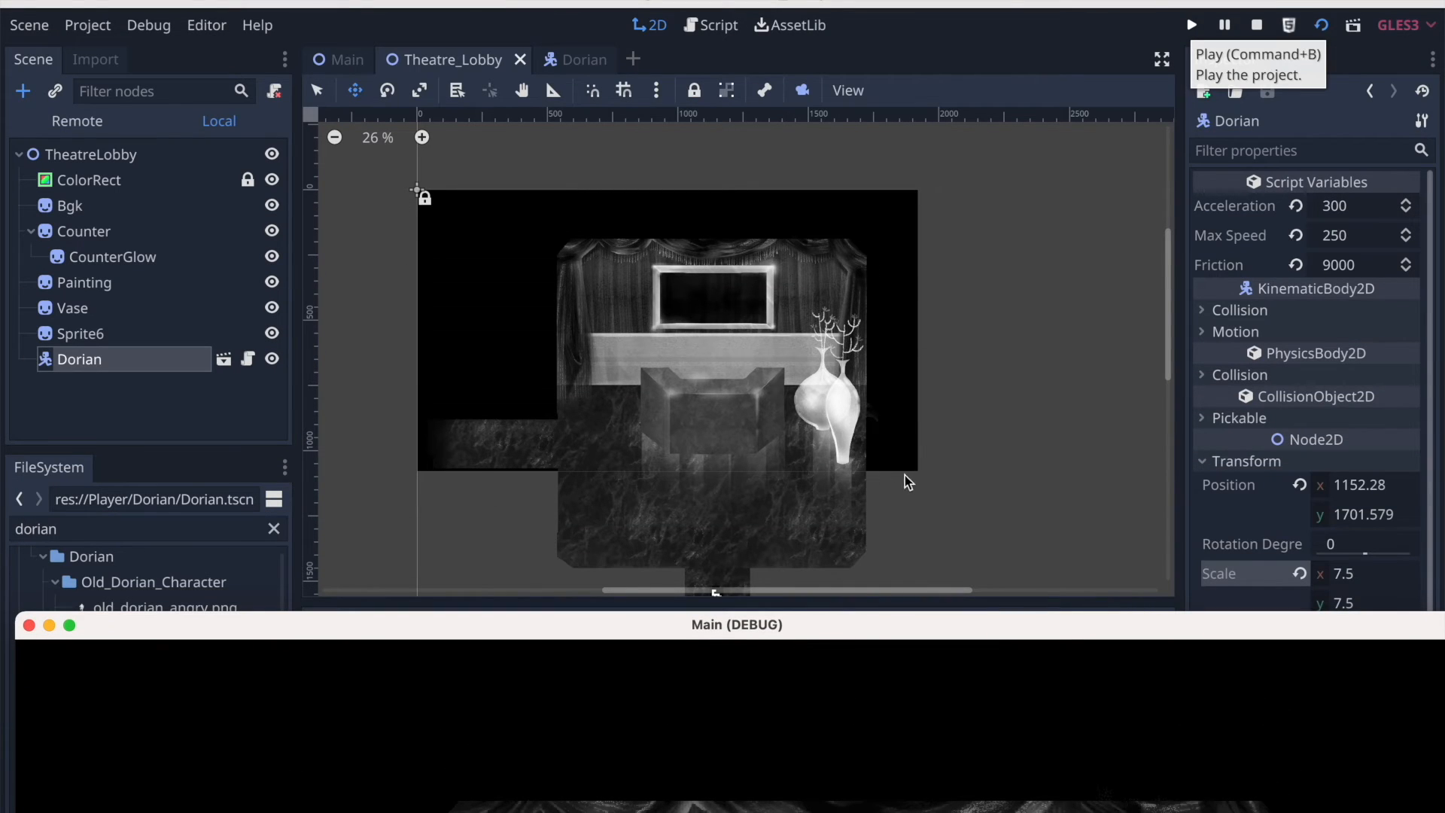
left_click_drag(707, 624, 692, 1)
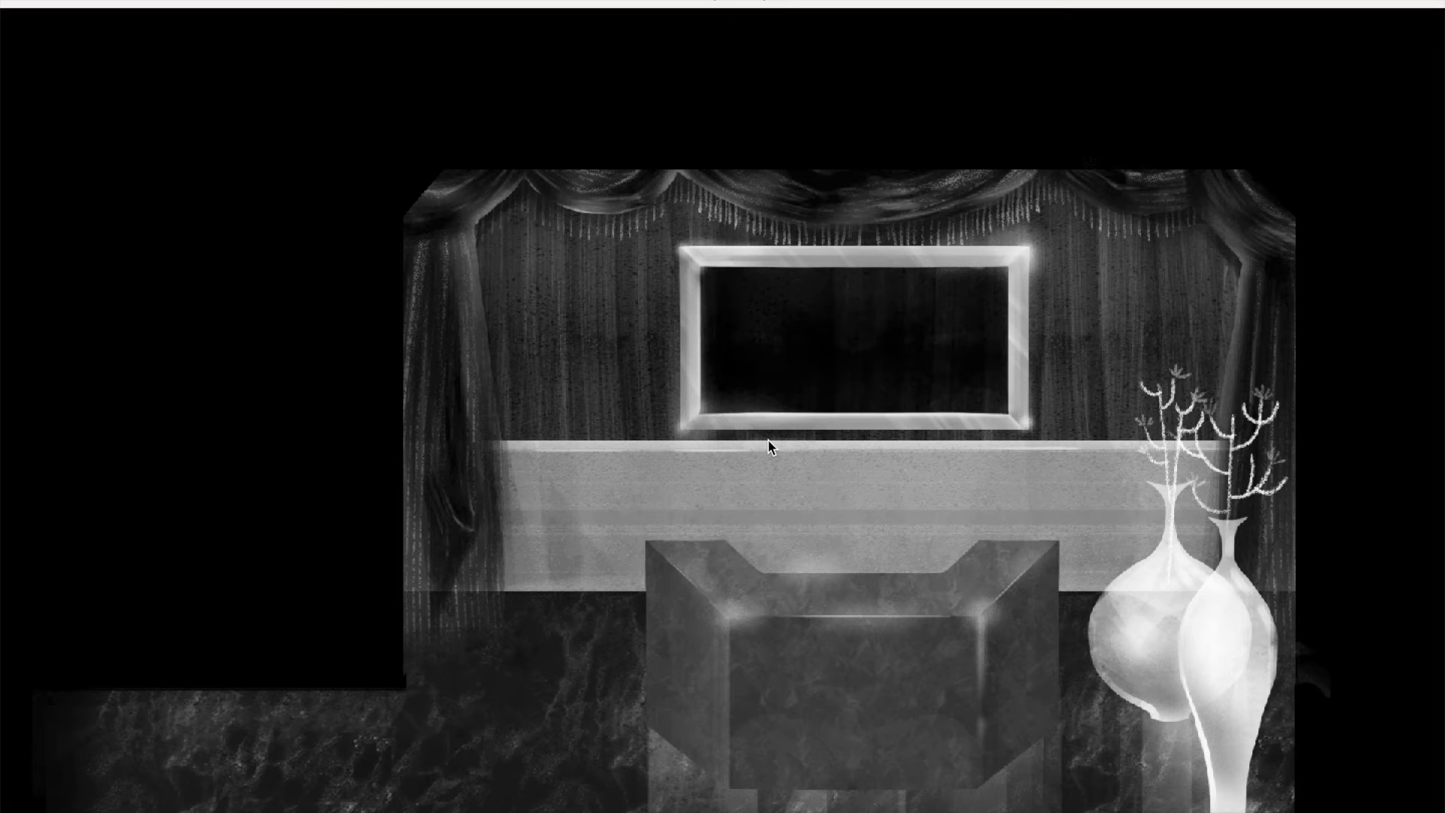
key("Up")
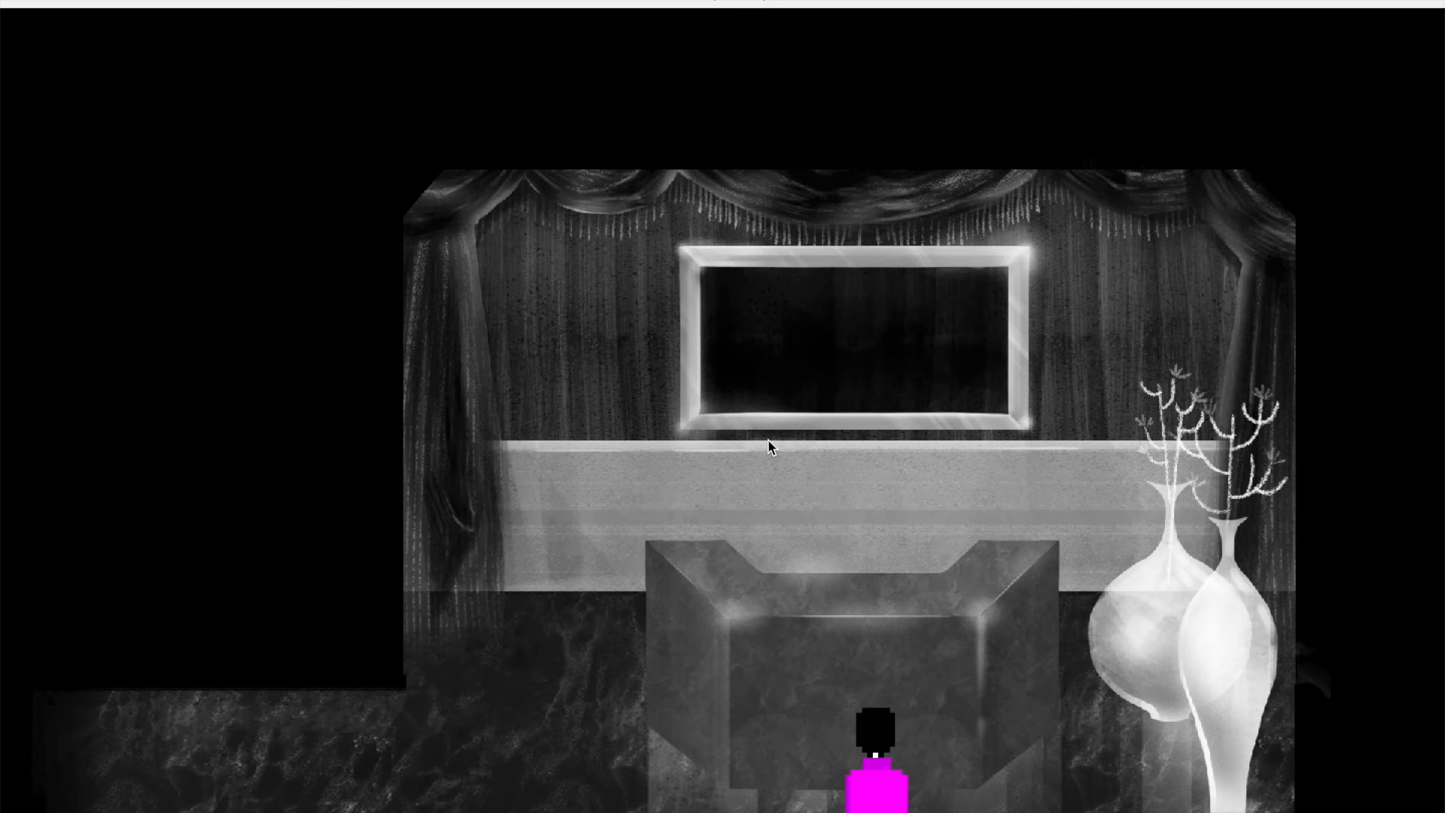
key("Up")
key("Up")
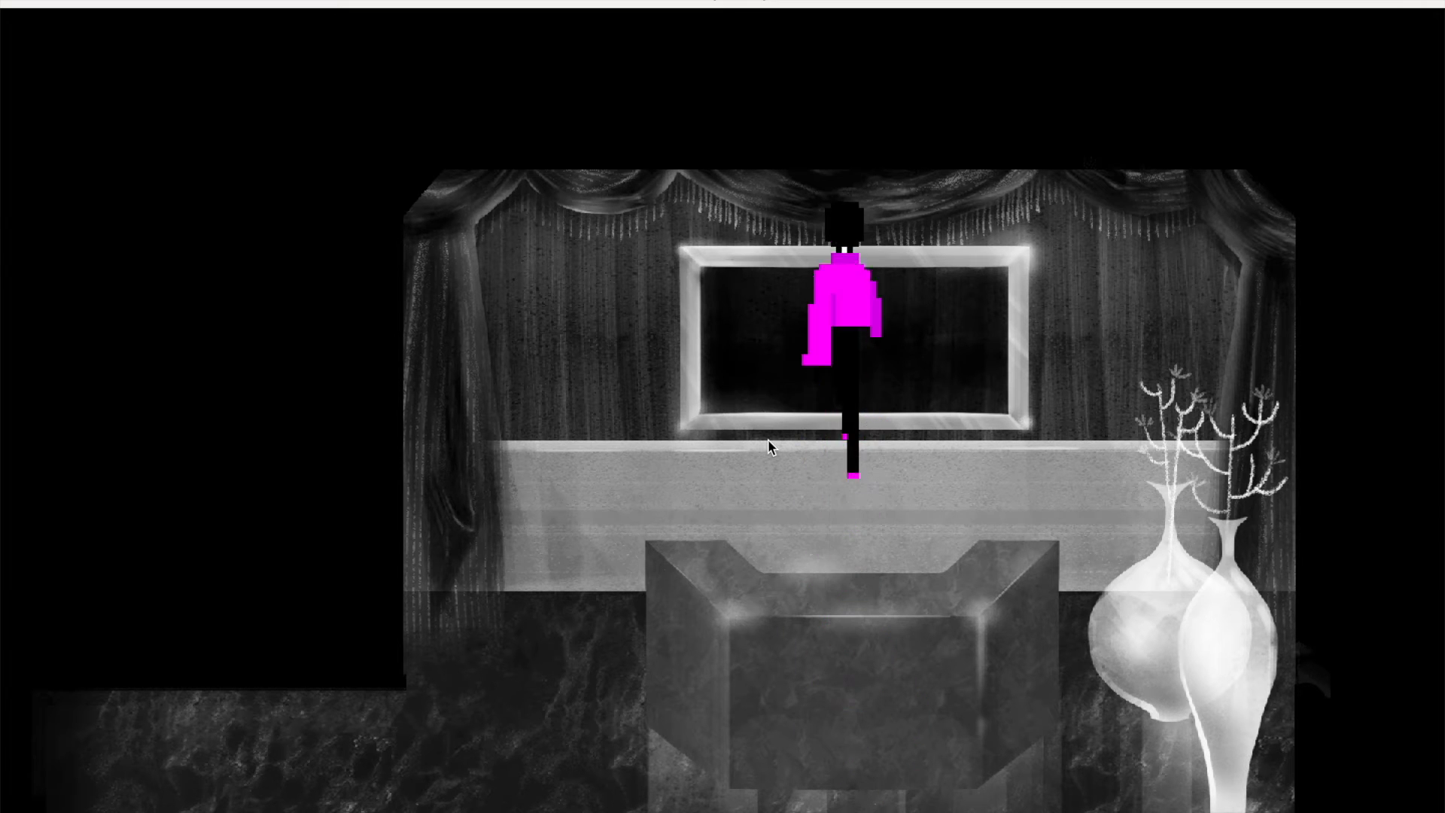
key("Left")
key("Left")
key("Up")
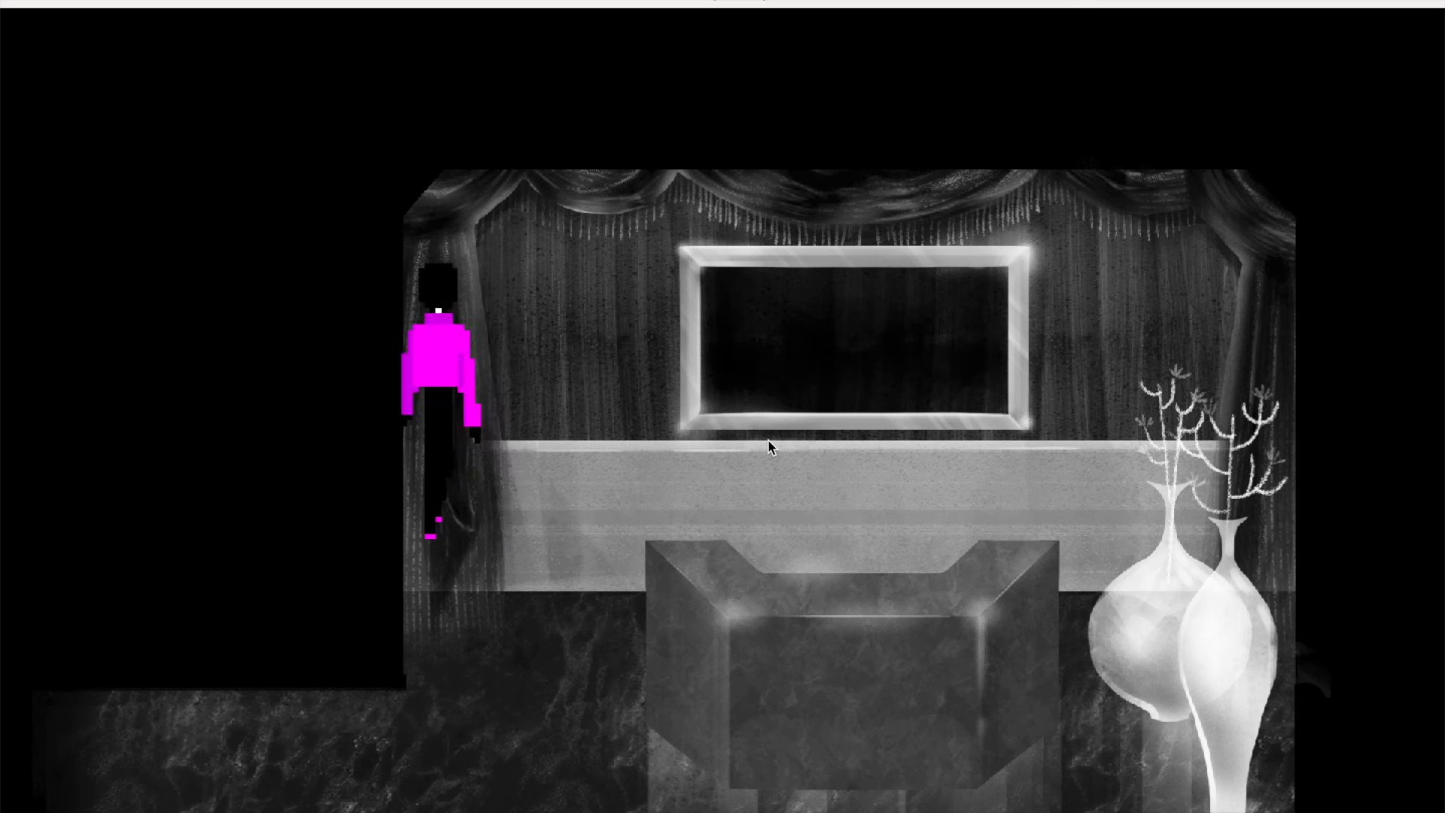
key("Down")
key("Left")
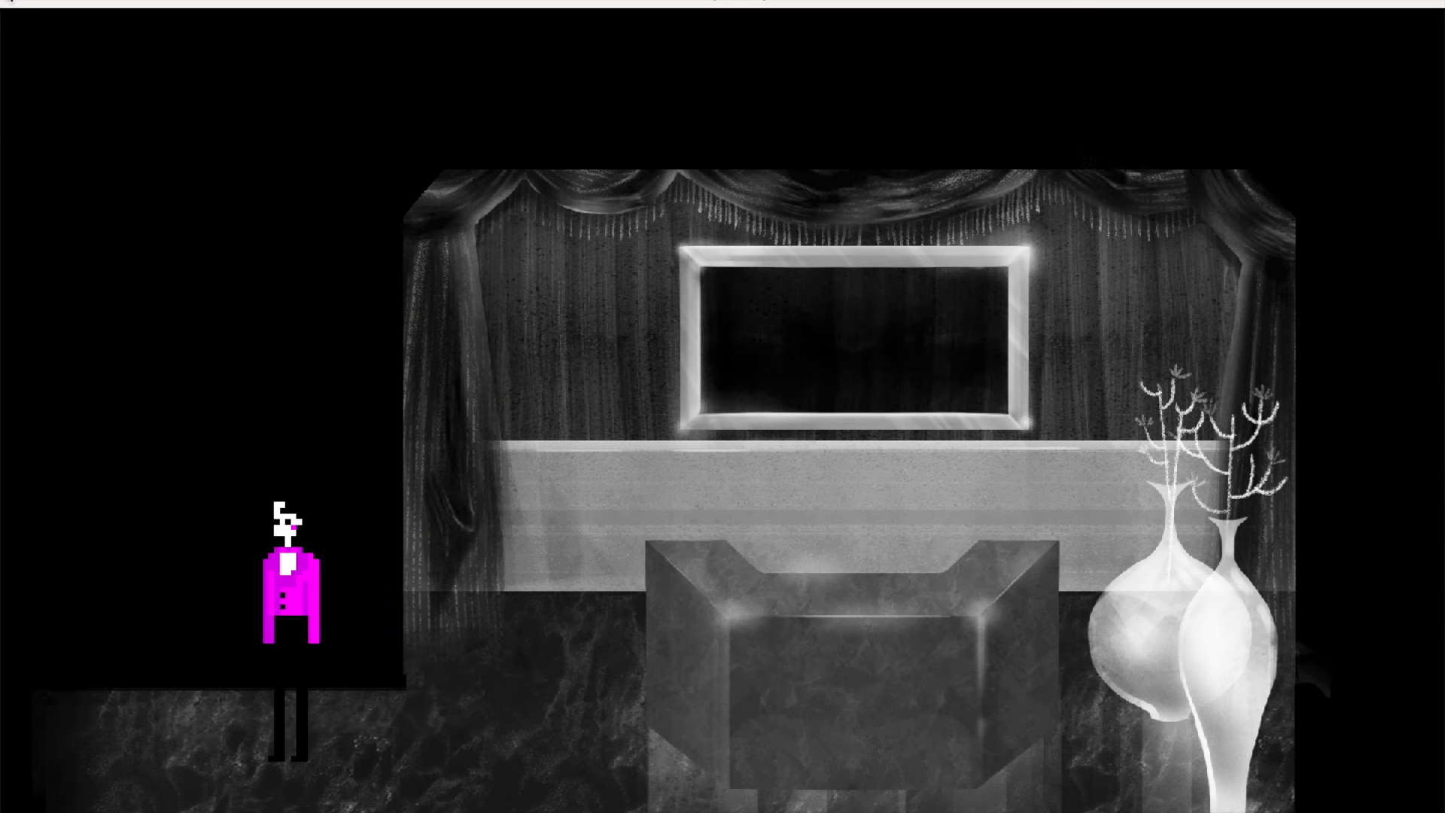
left_click(9, 2)
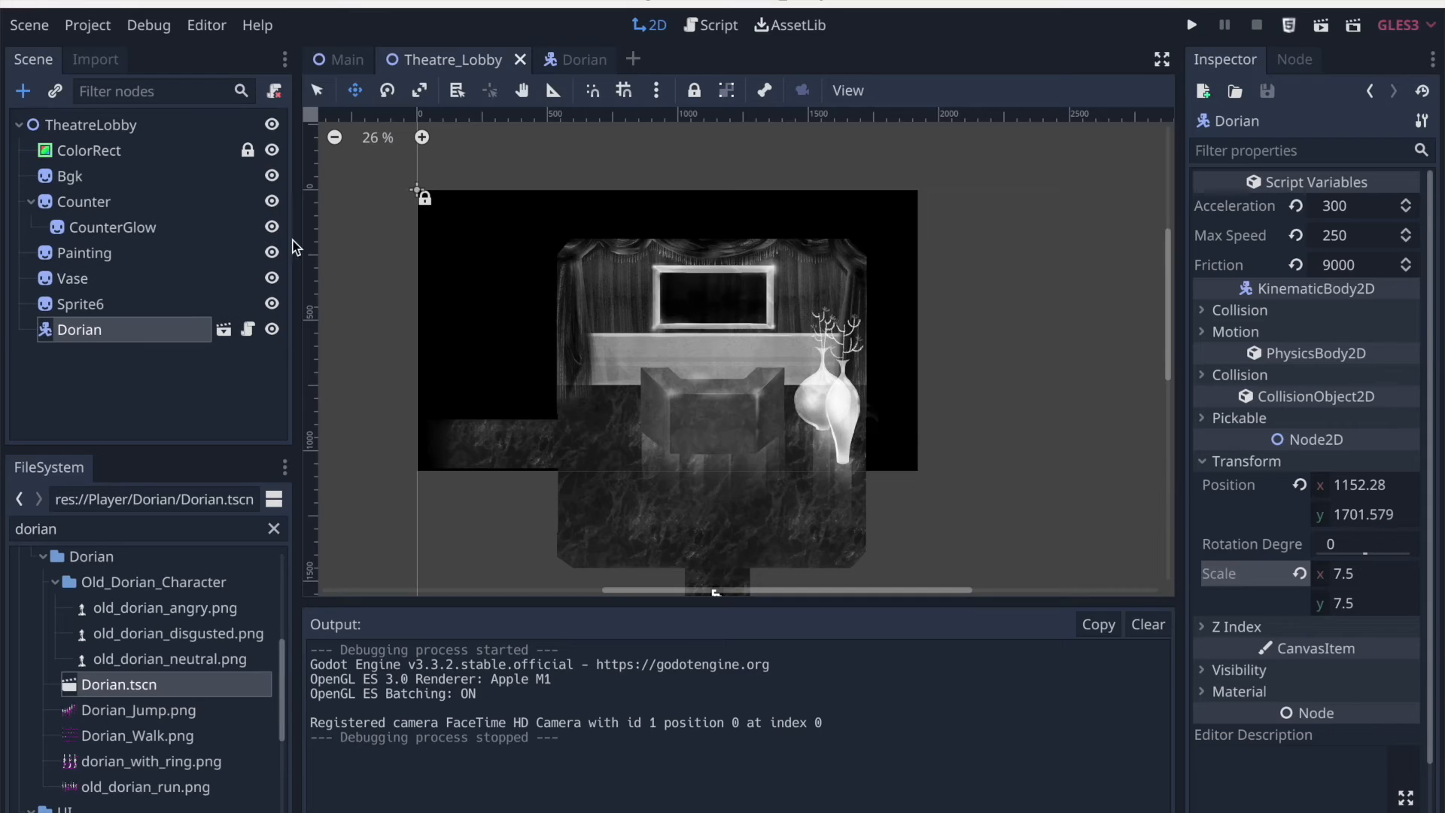
Add a Camera2D node as a child of Dorian and make it the current camera
left_click(111, 332)
scroll(512, 462, "down", 2)
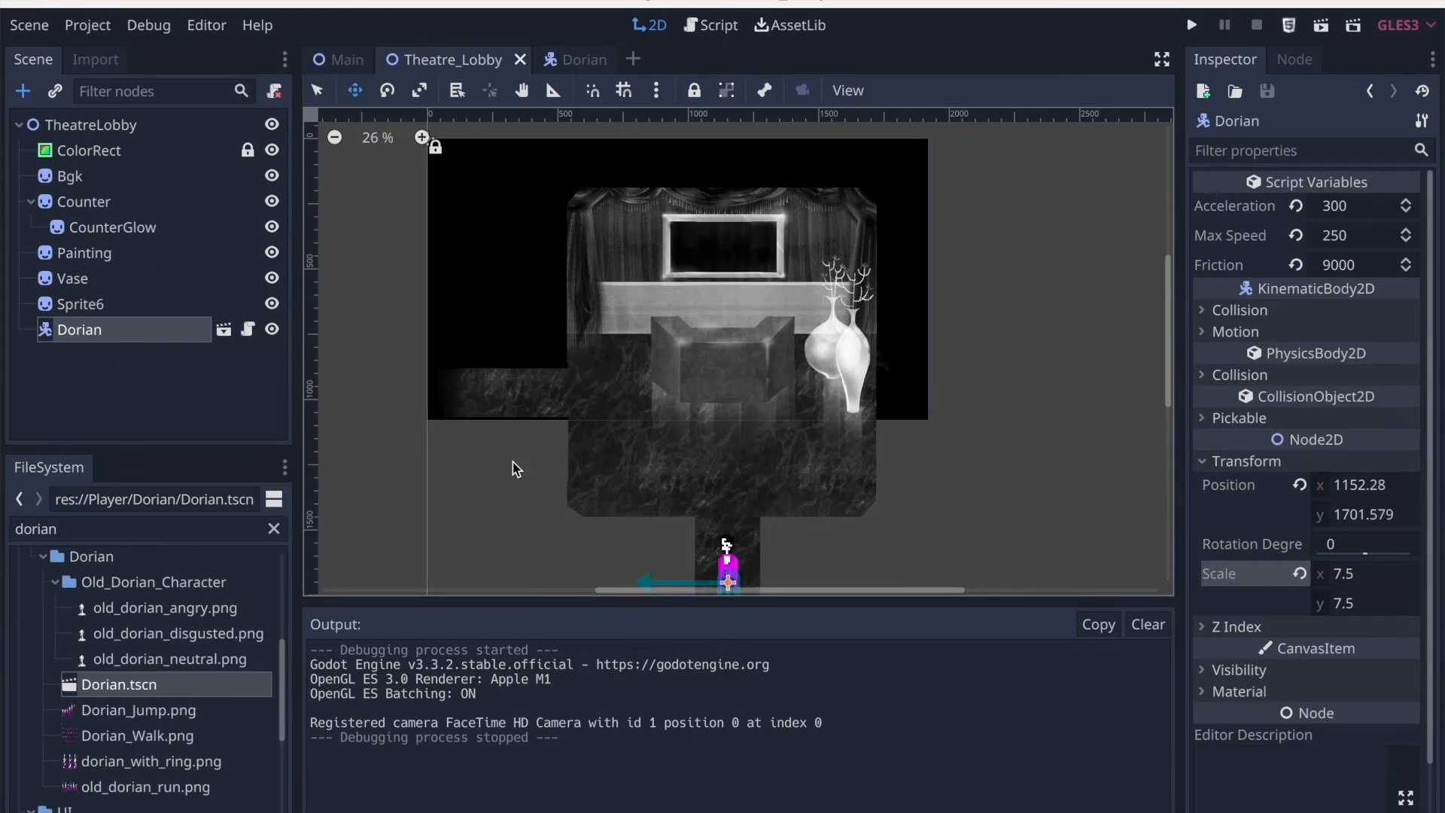
scroll(512, 462, "down", 2)
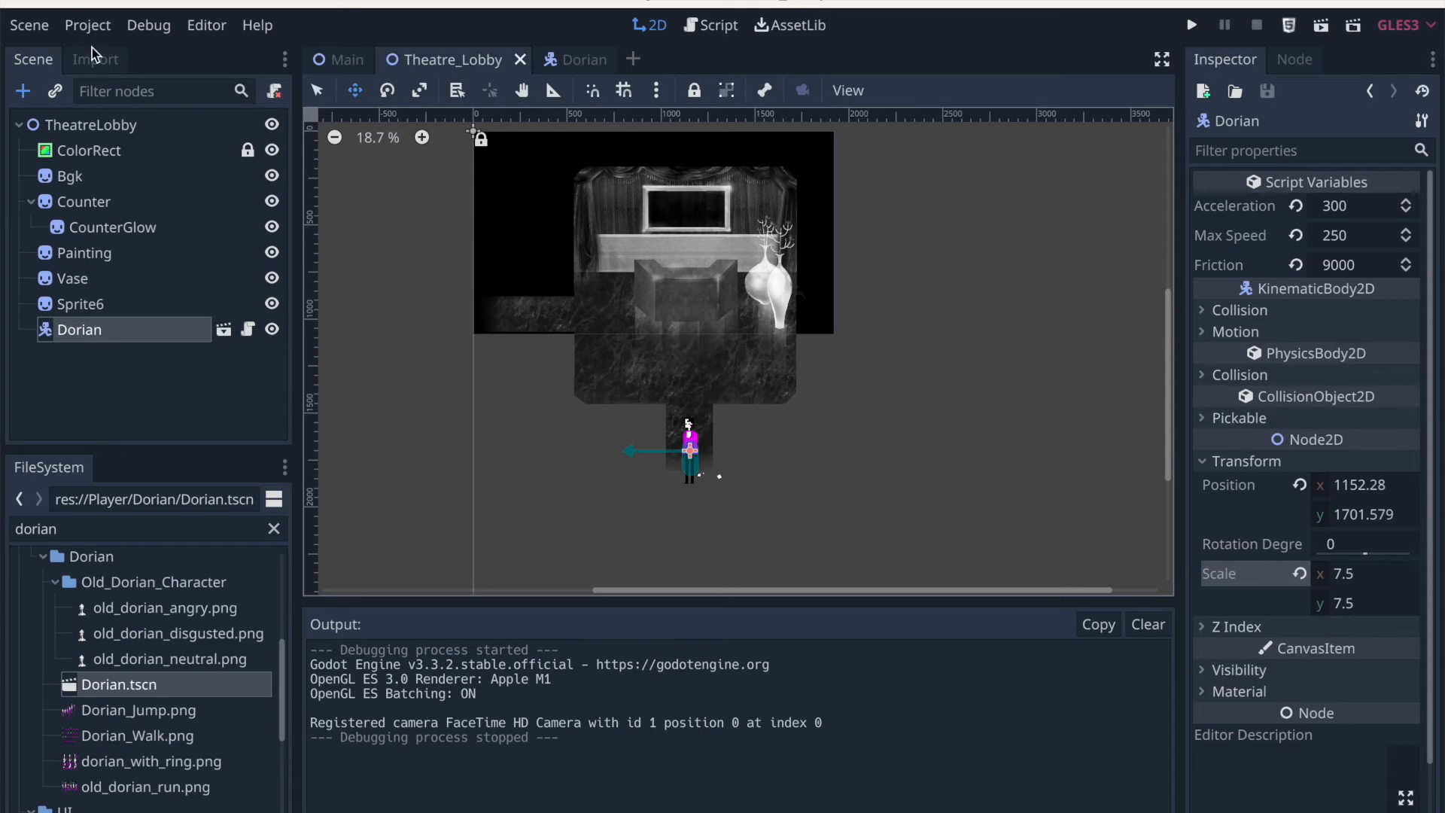
left_click(23, 91)
type("camera")
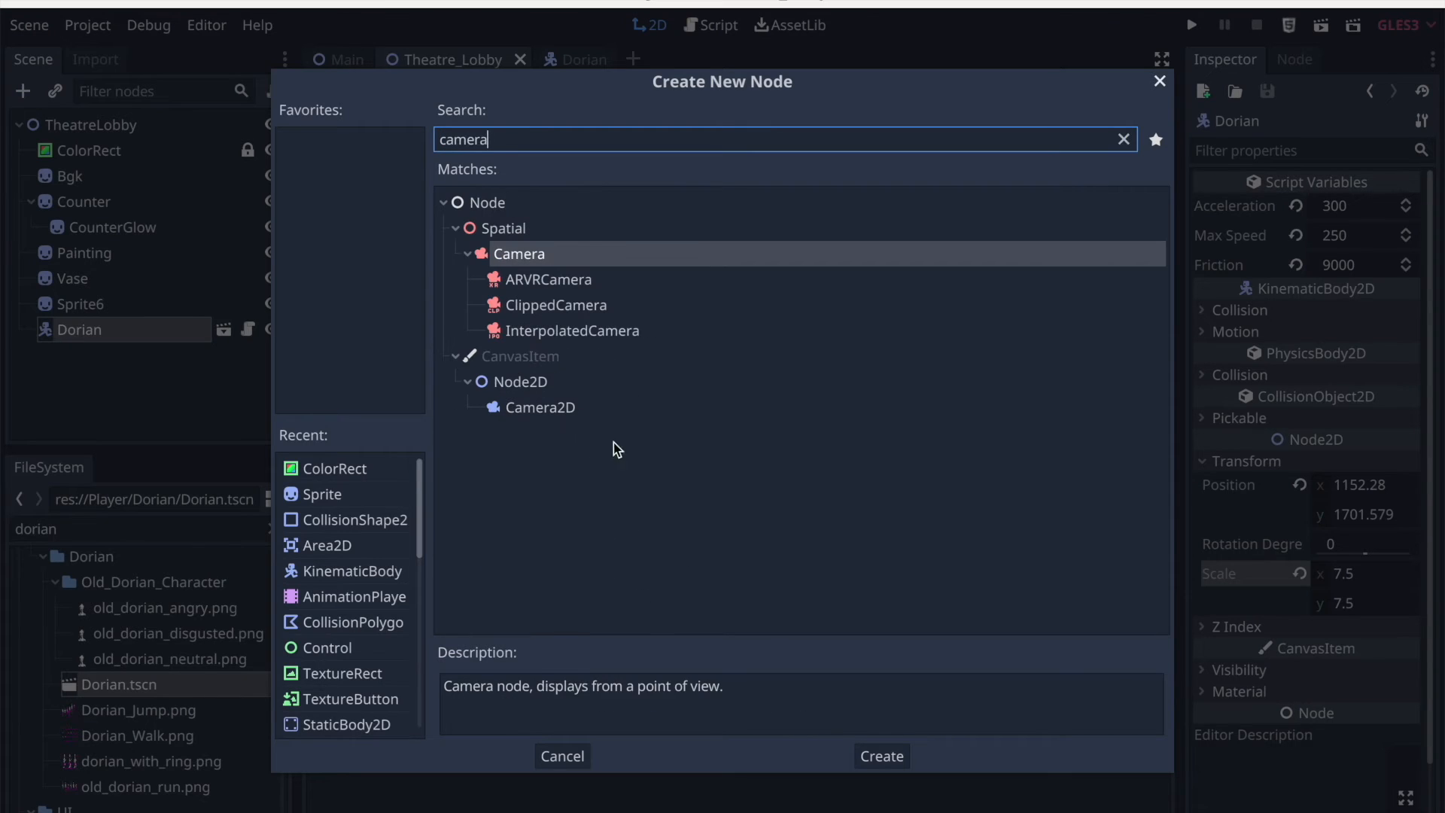
double_click(557, 406)
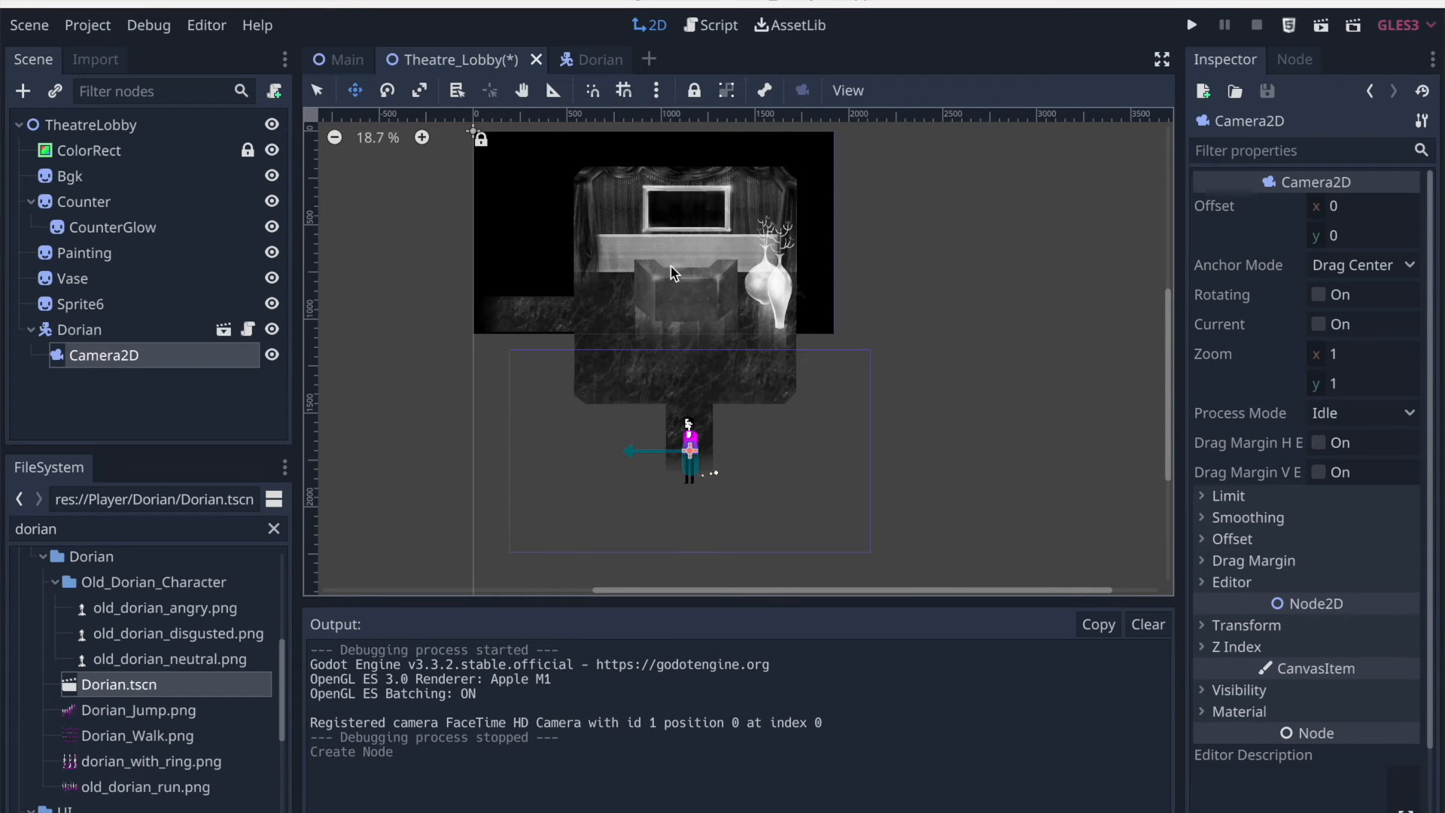
mouse_move(1221, 327)
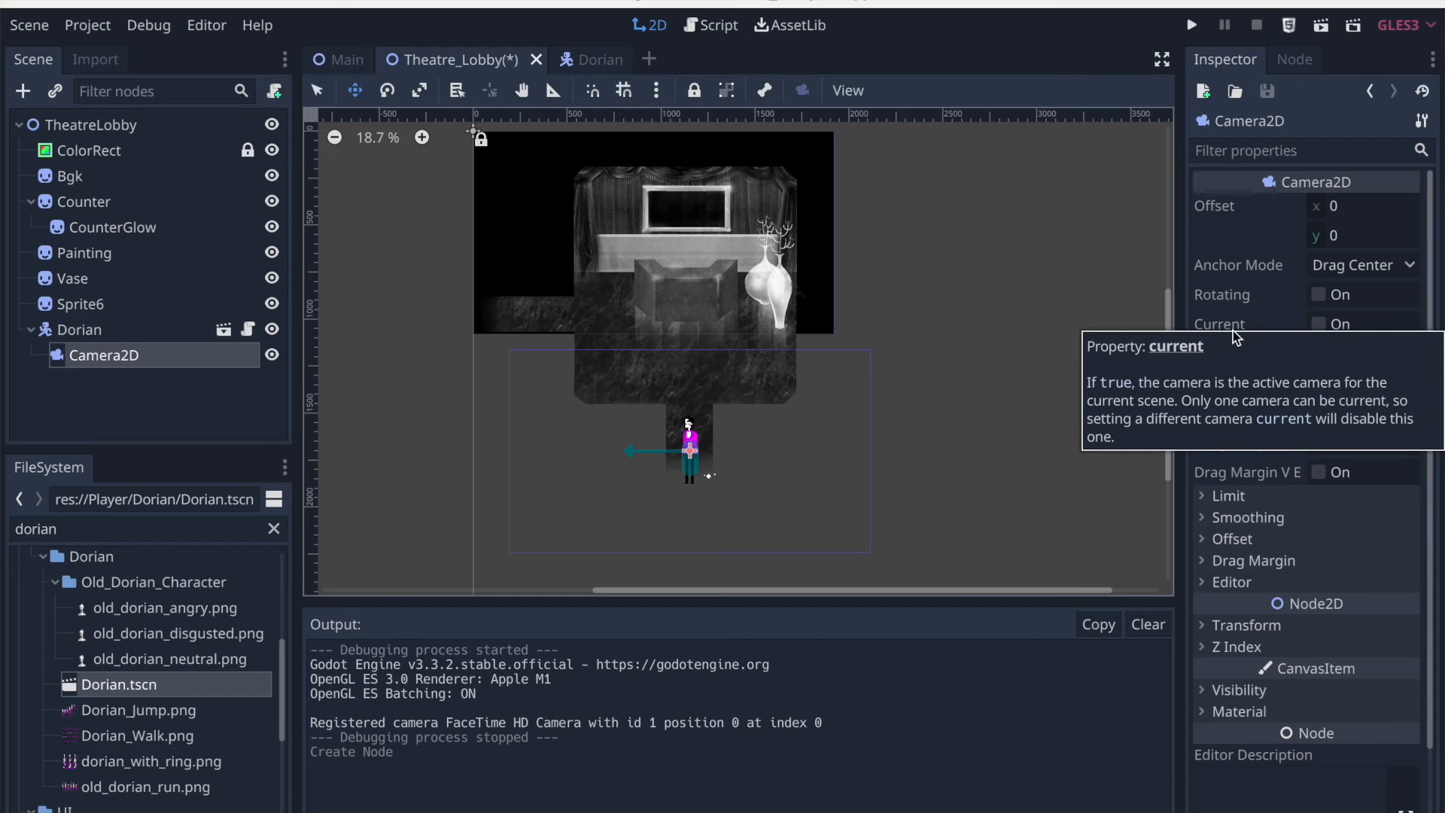
left_click(1317, 324)
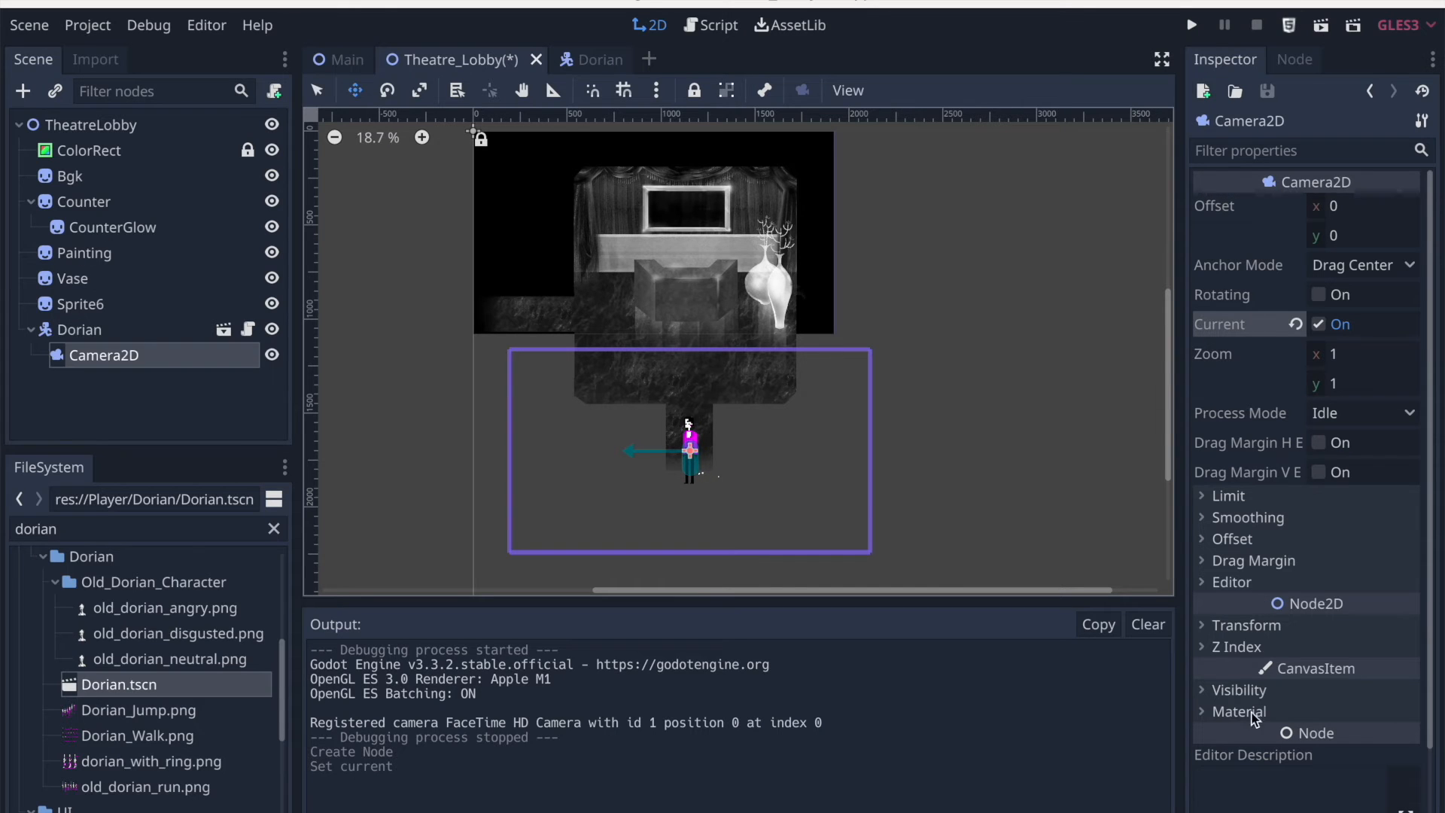
Enable the camera's smoothing with a speed of 10 and turn on smoothed limits
left_click(1245, 514)
left_click(1322, 541)
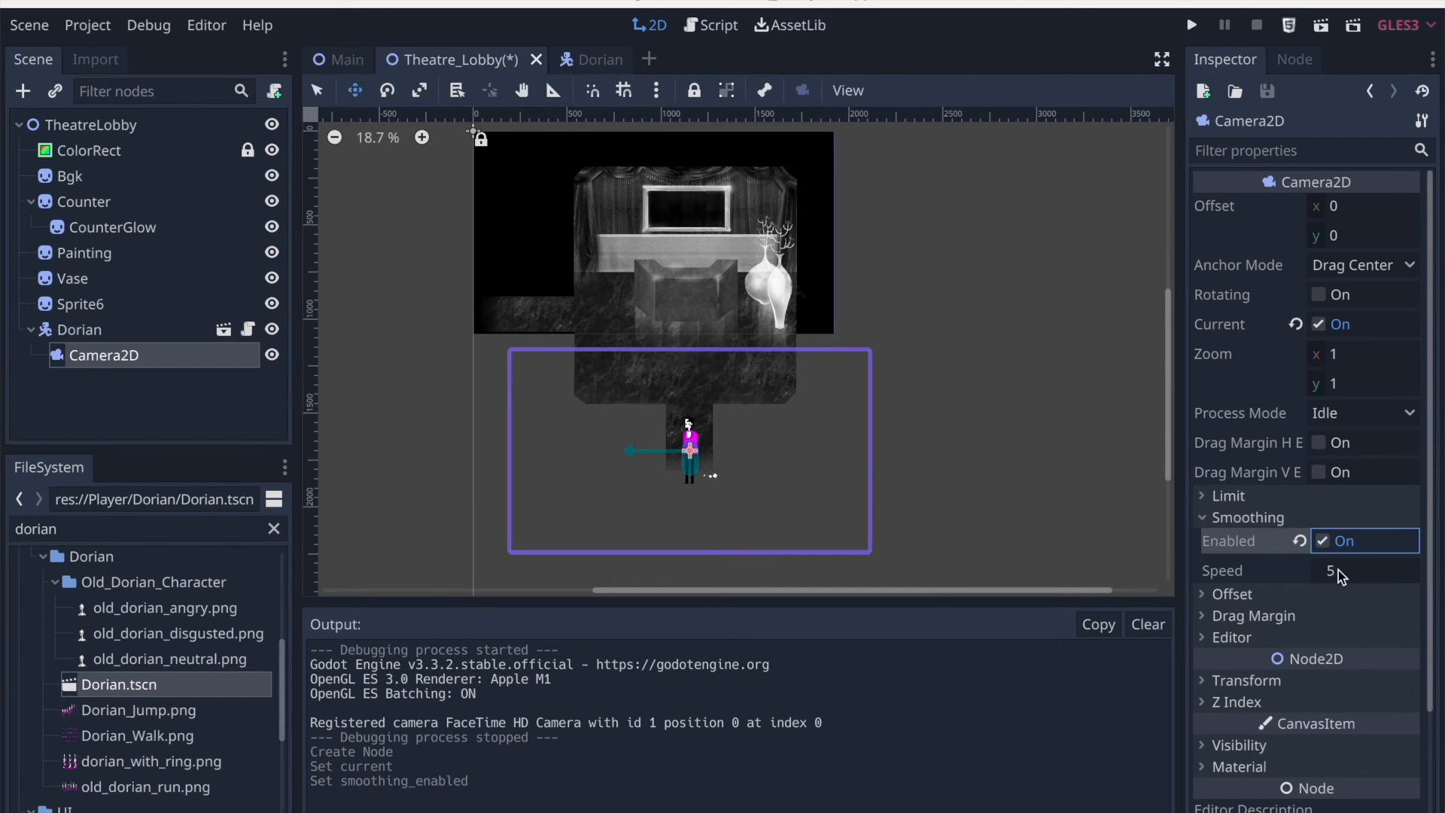
left_click(1339, 571)
type("10")
key("Return")
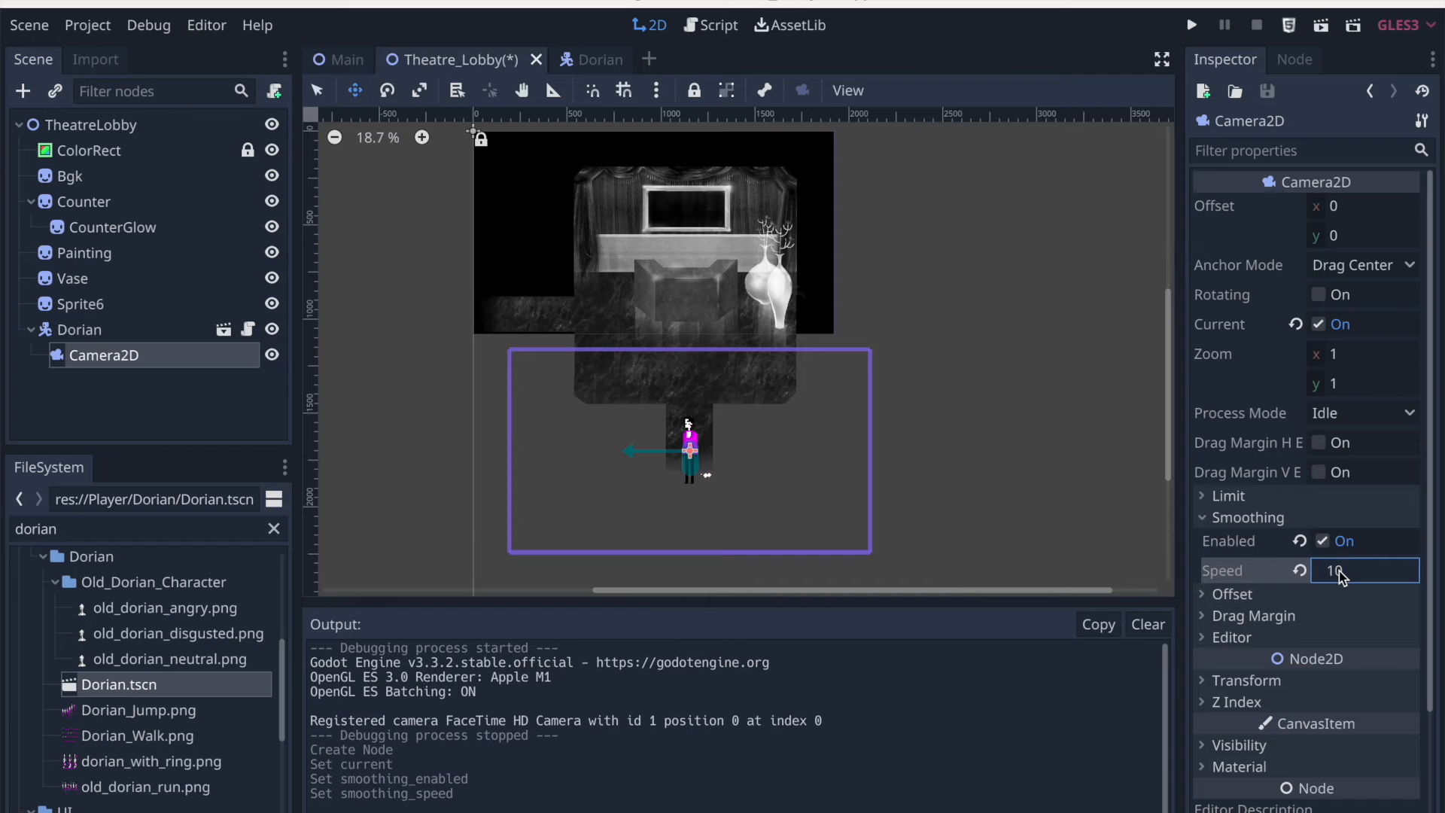
left_click(1223, 497)
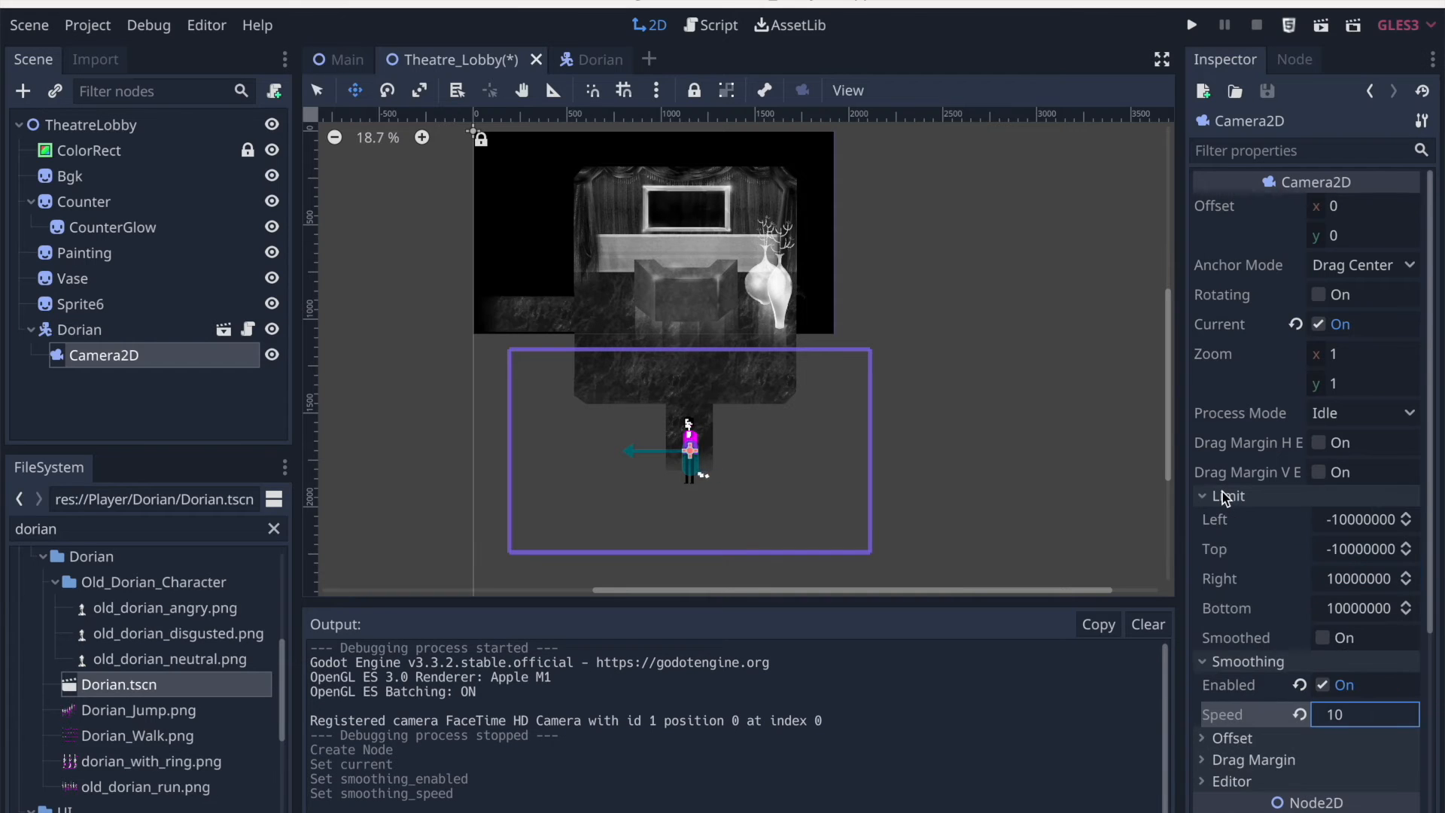
left_click(1329, 639)
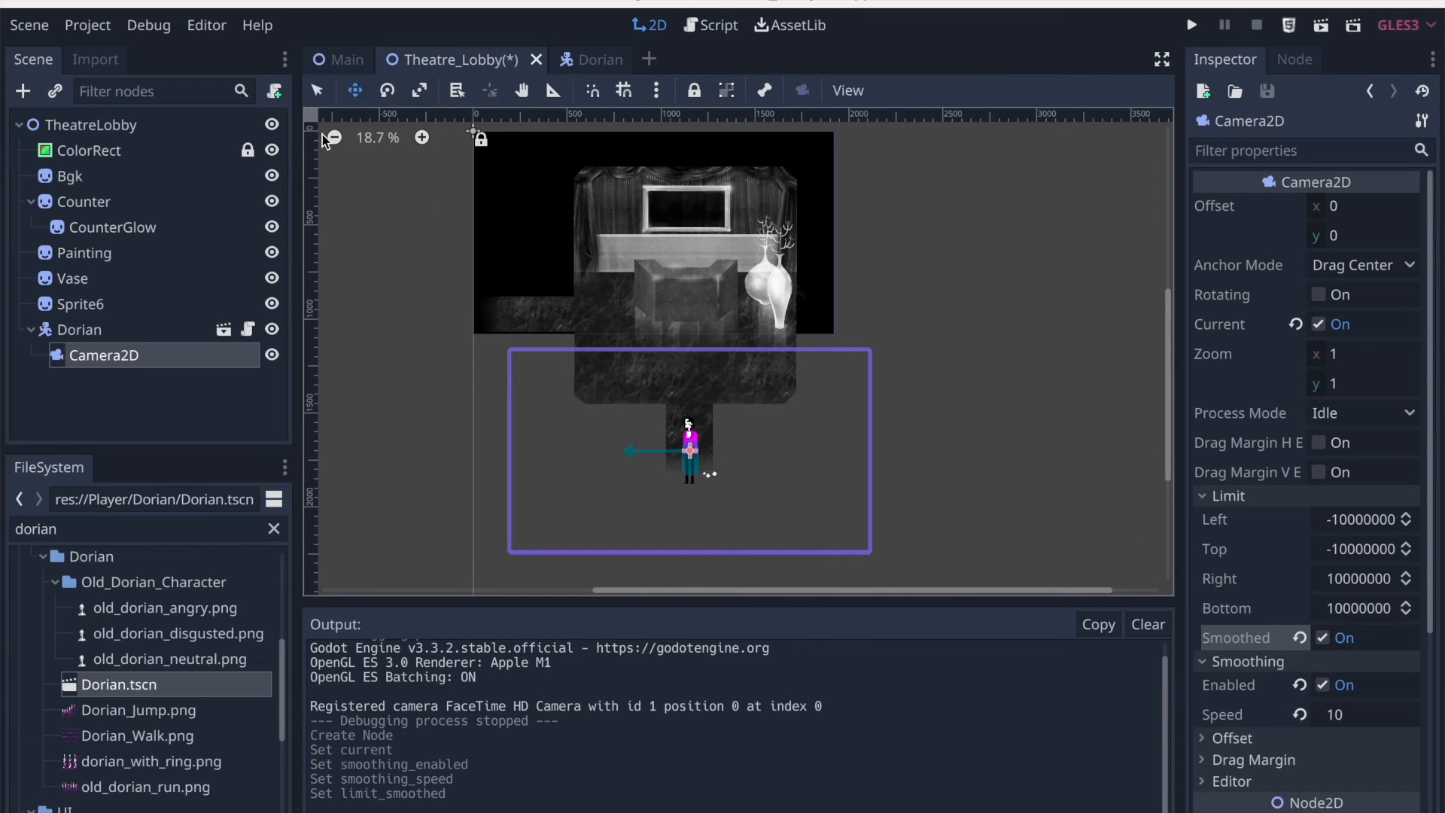
Place a vertical guide at about -497 px beside the lobby and undo it
scroll(441, 214, "up", 3)
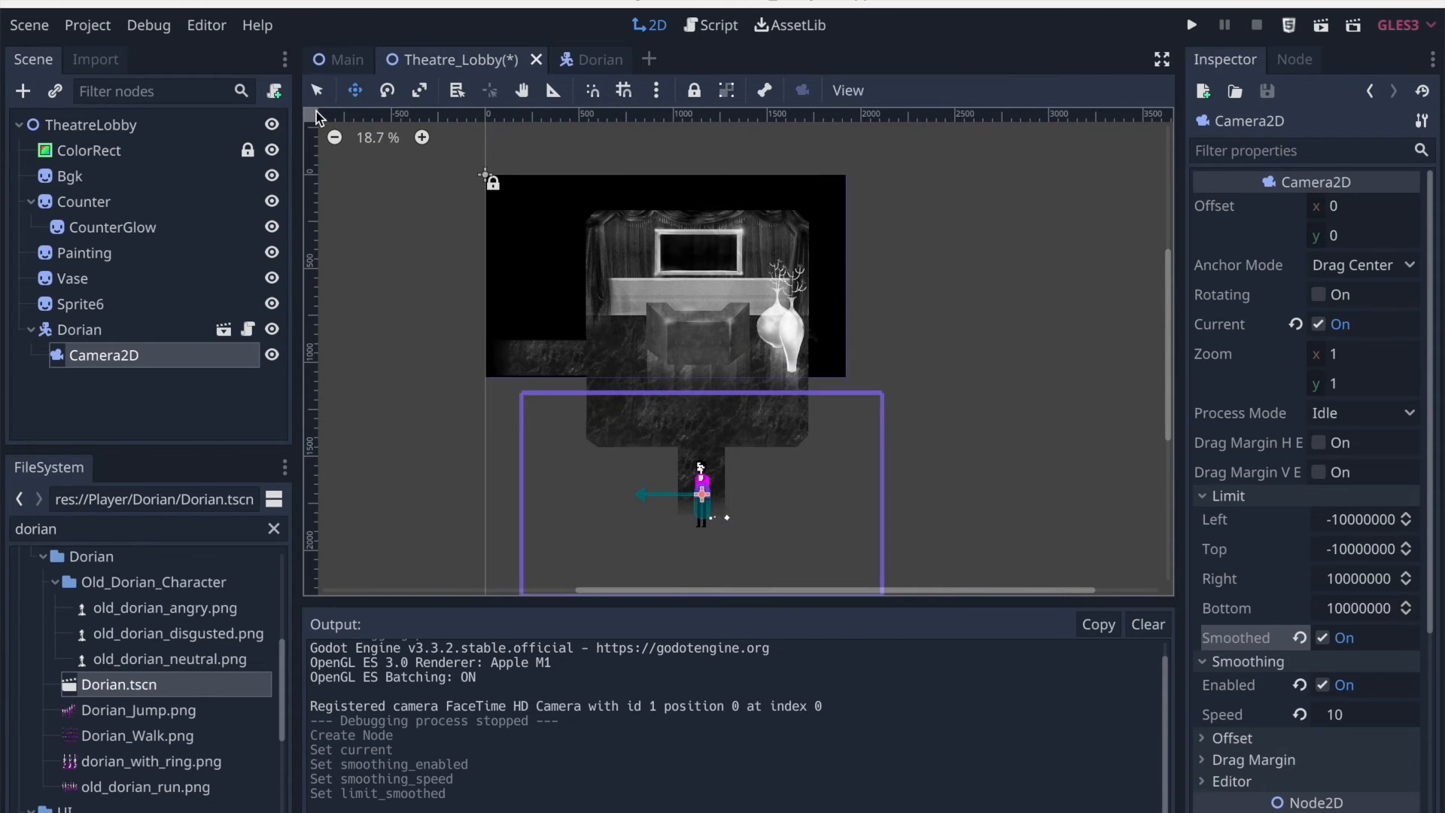
left_click_drag(318, 166, 393, 250)
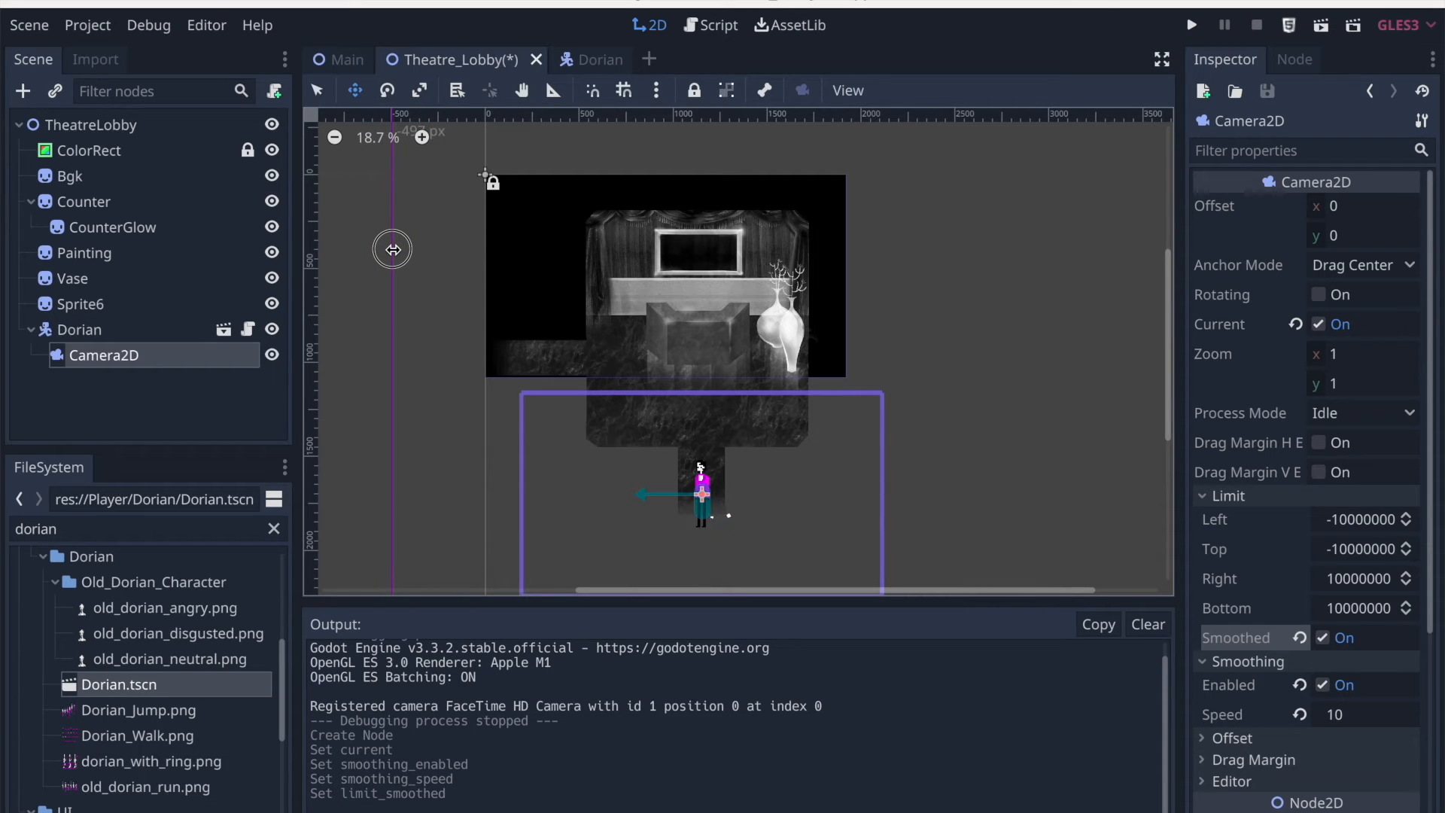
left_click_drag(393, 250, 392, 249)
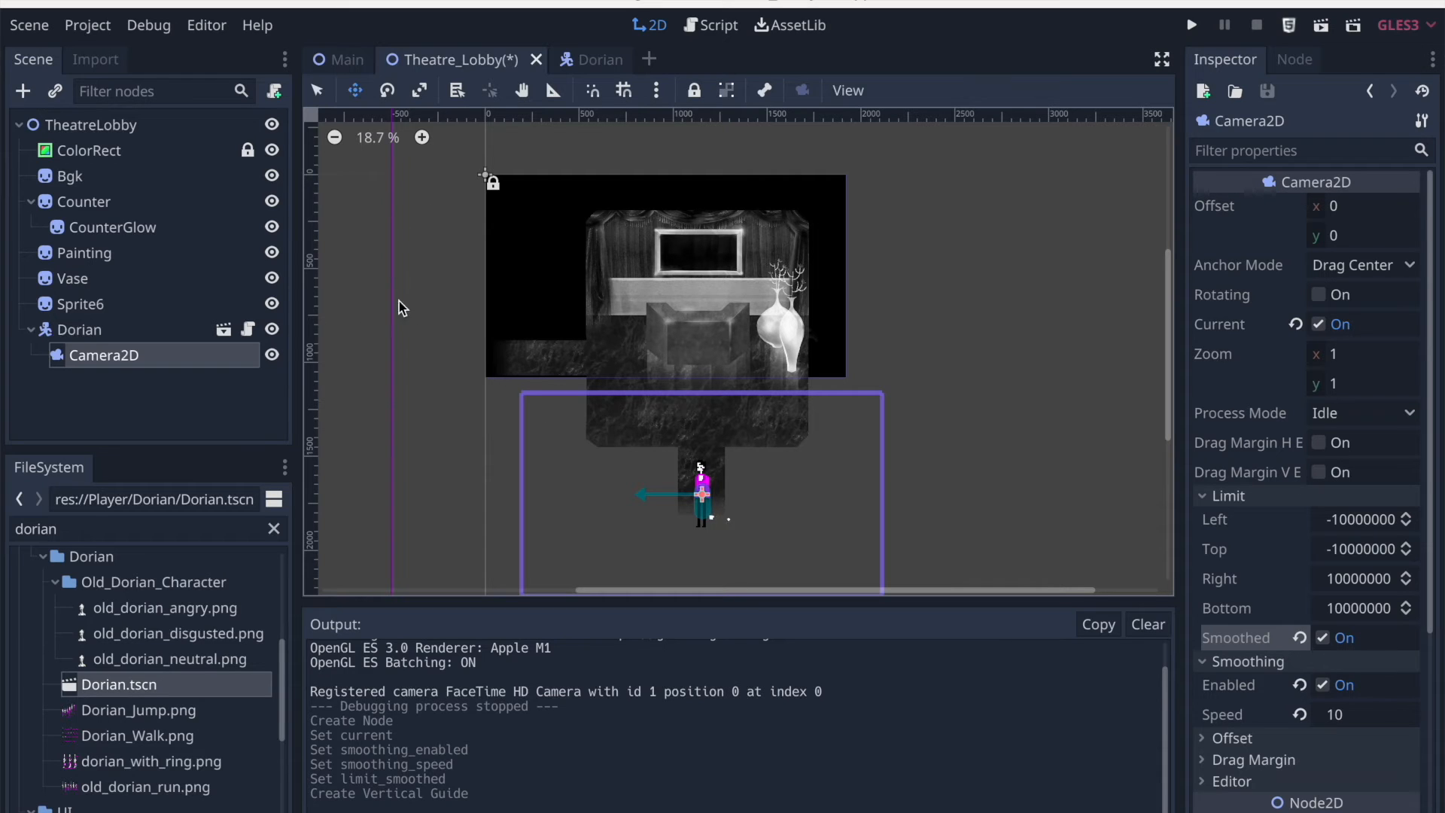
key("super+z")
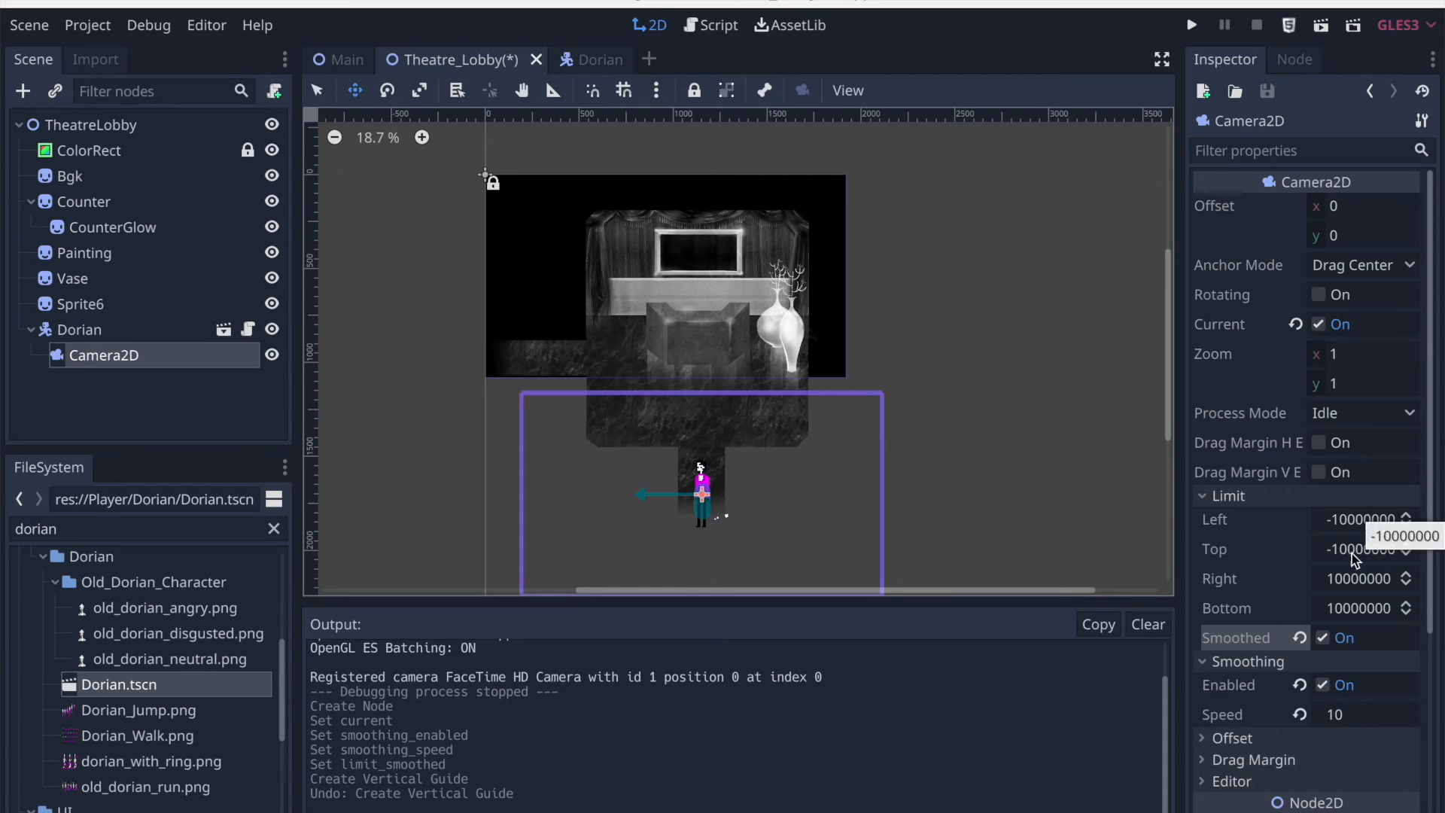
Run the scene again, walk Dorian around the lobby to check that the camera follows him, and stop the game
left_click(1323, 27)
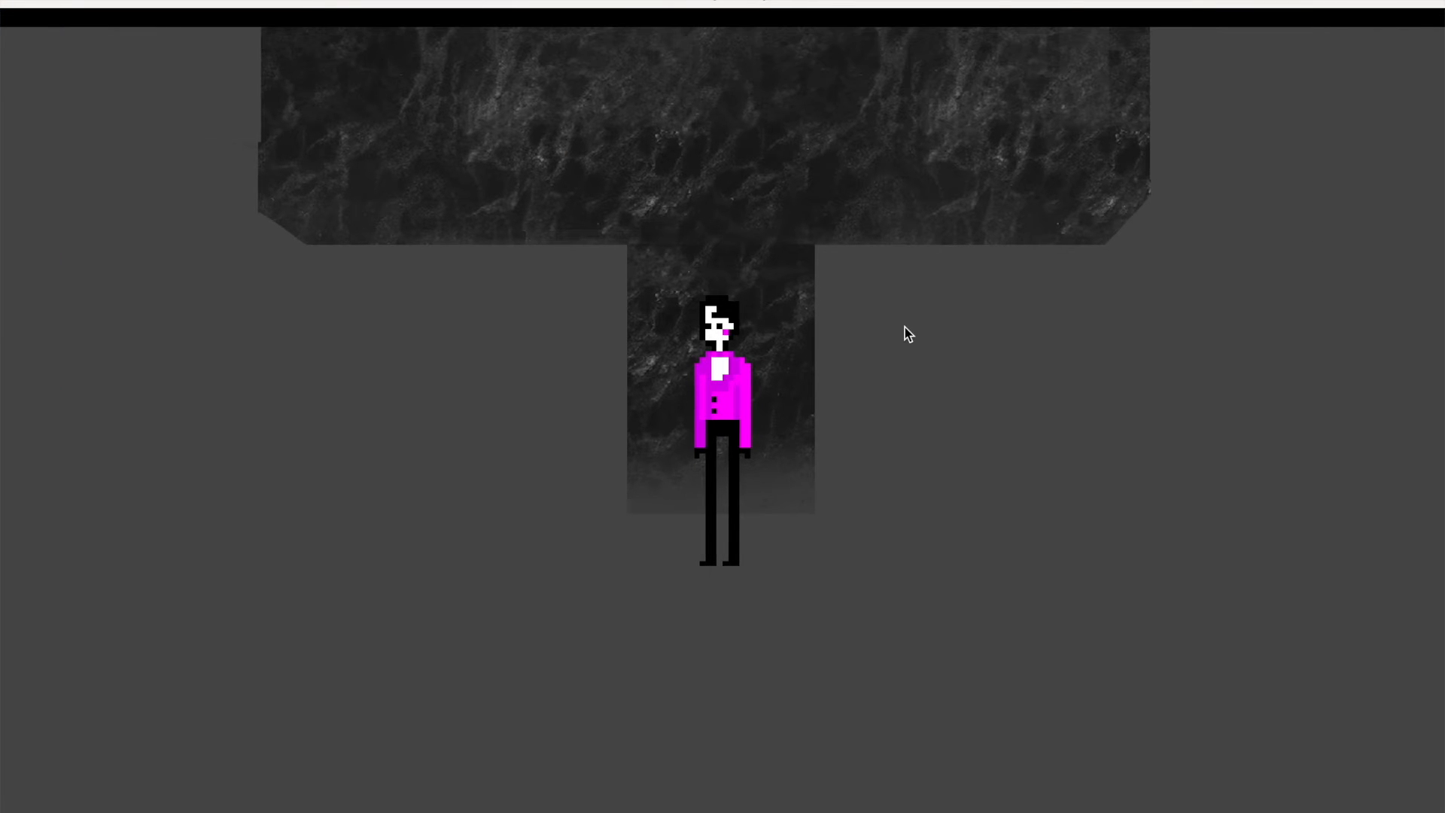
key("Up")
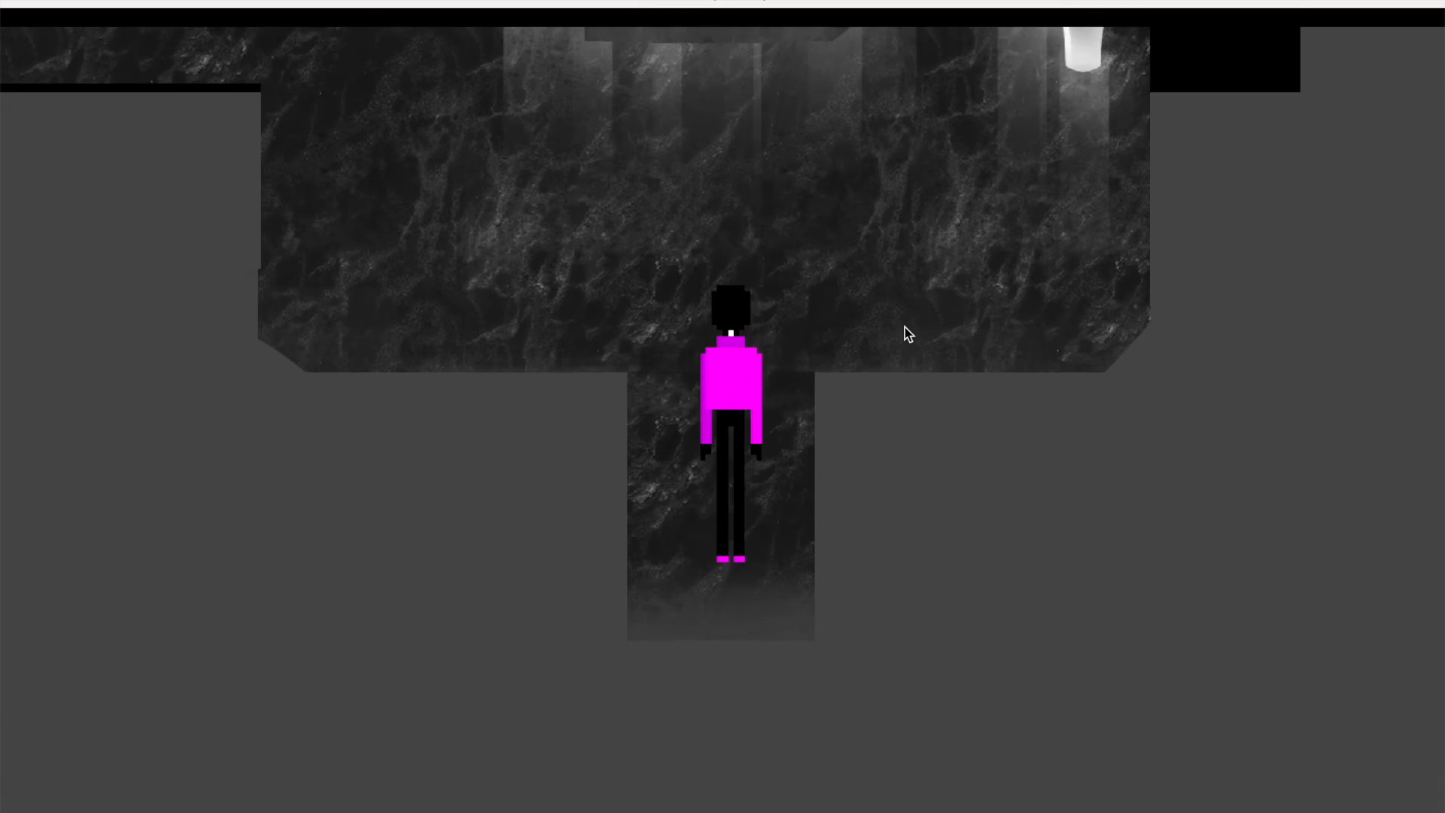
key("Up")
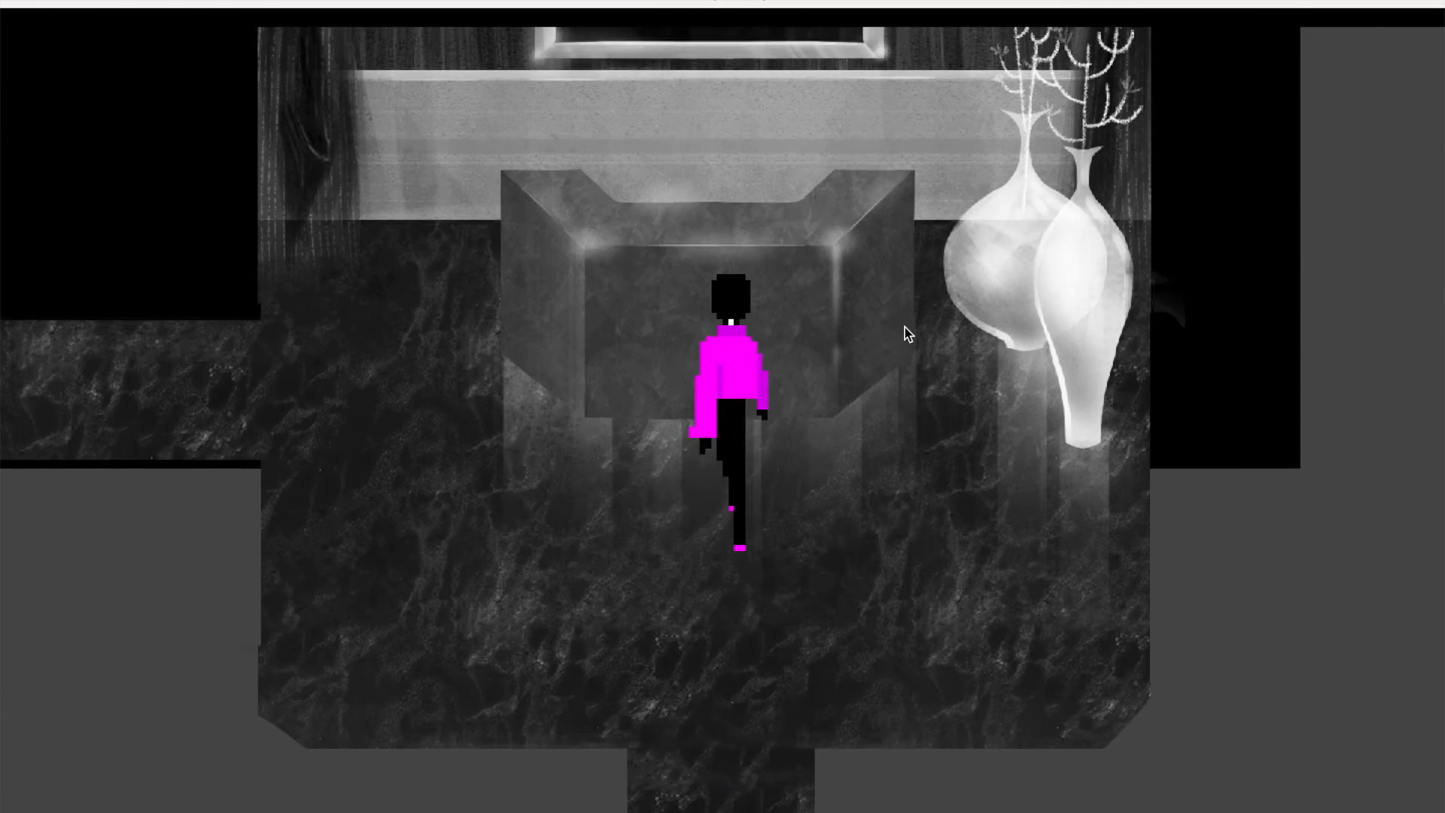
key("Down")
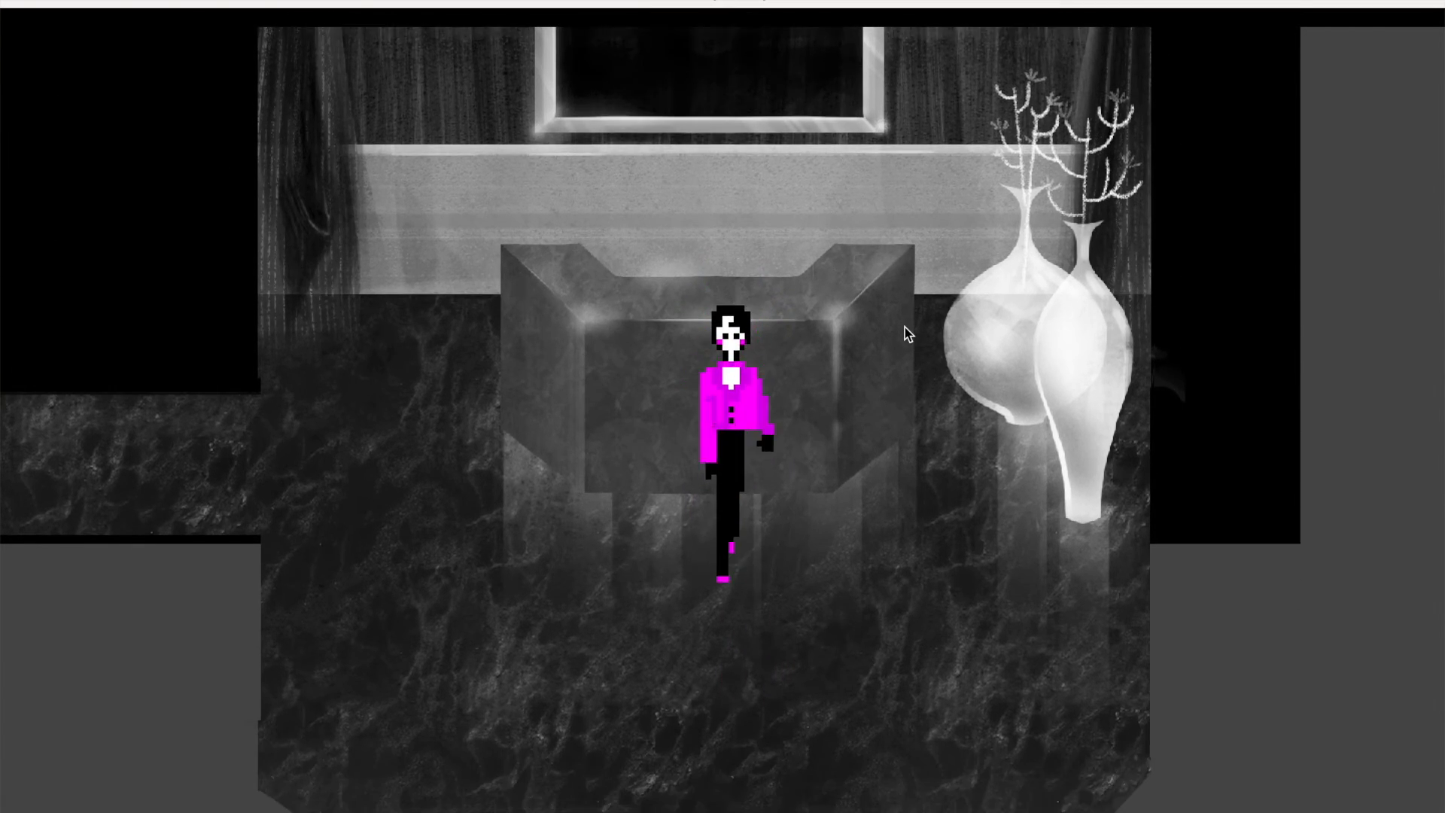
key("Right")
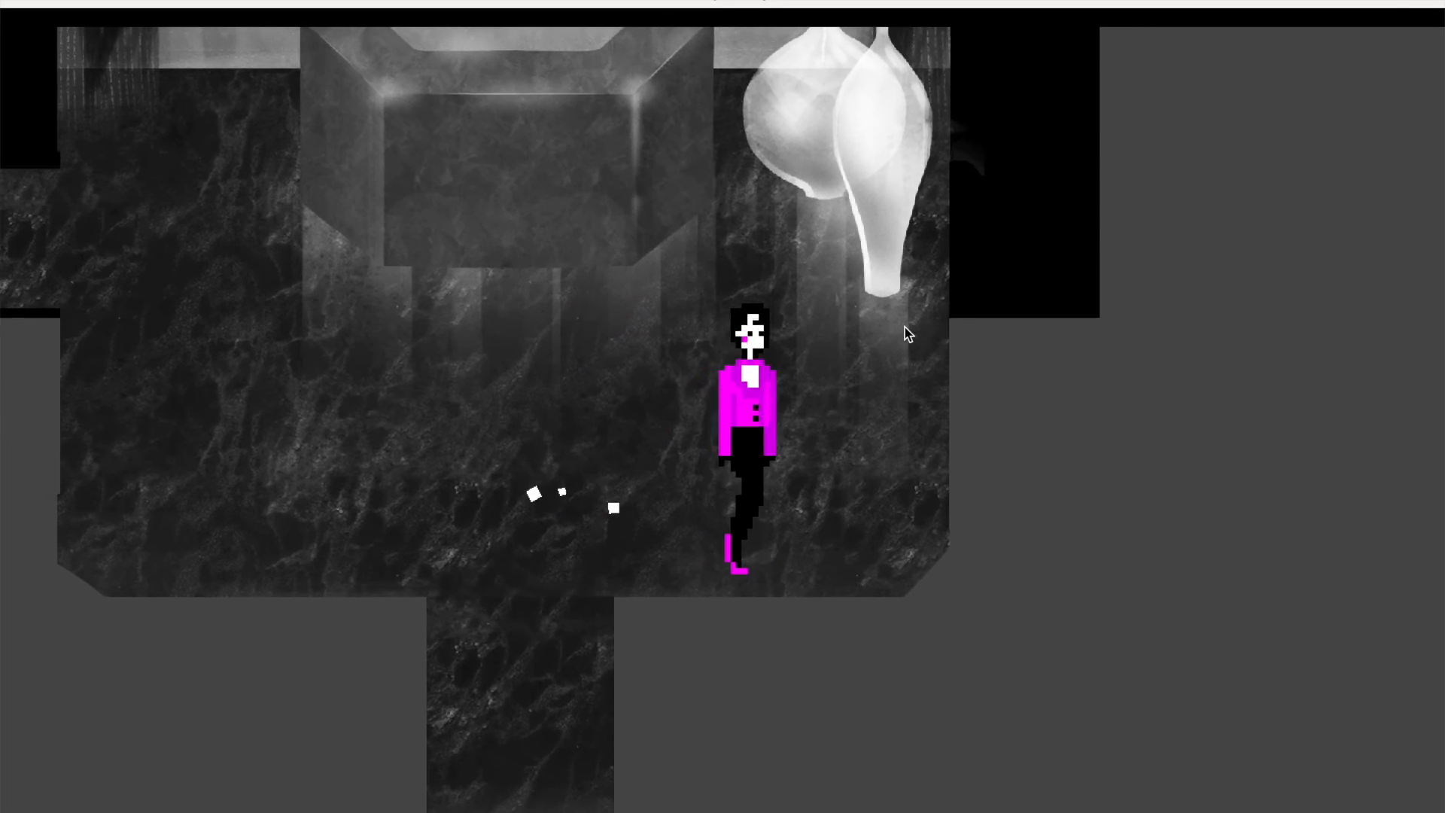
key("Up")
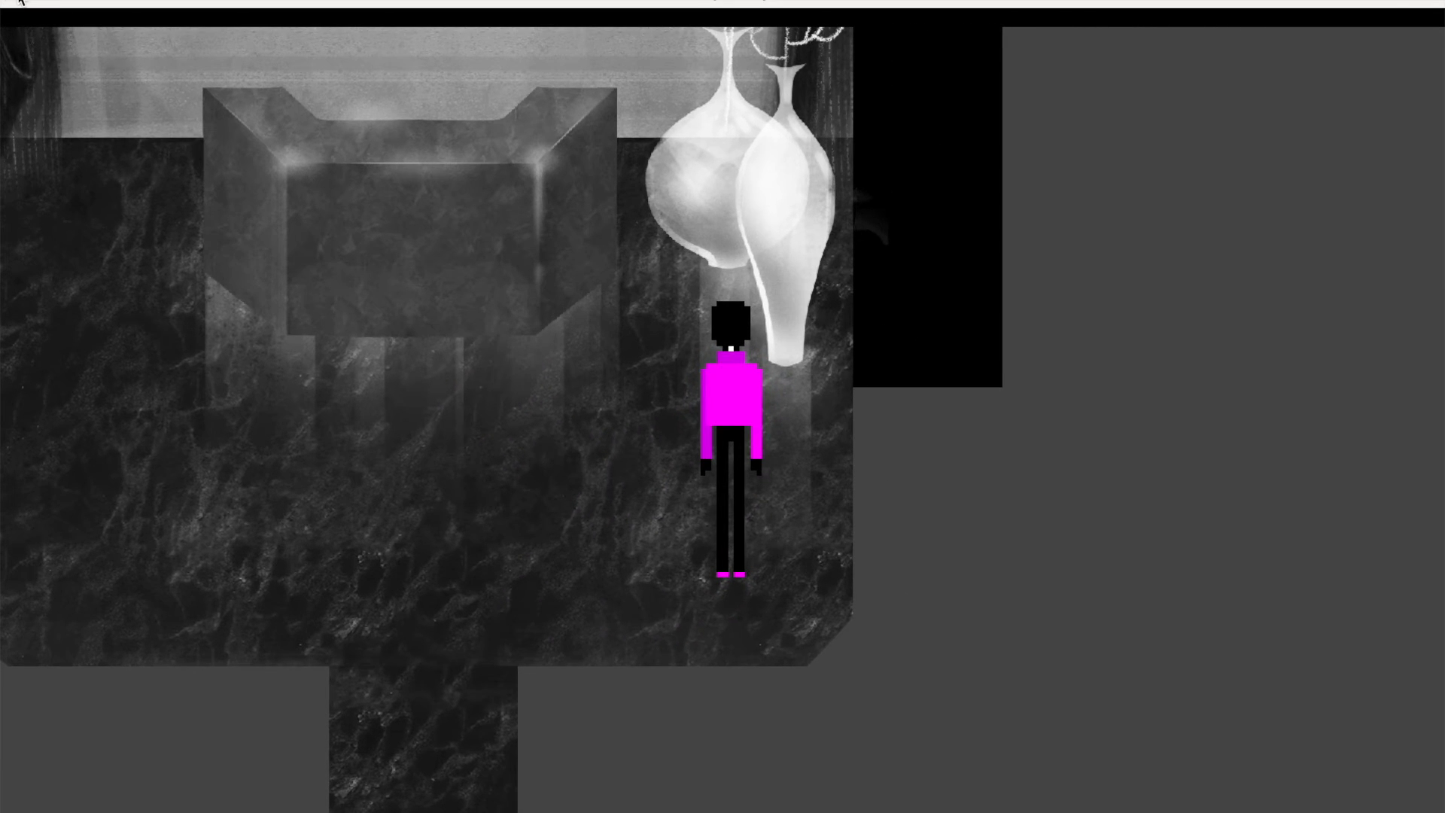
key("Left")
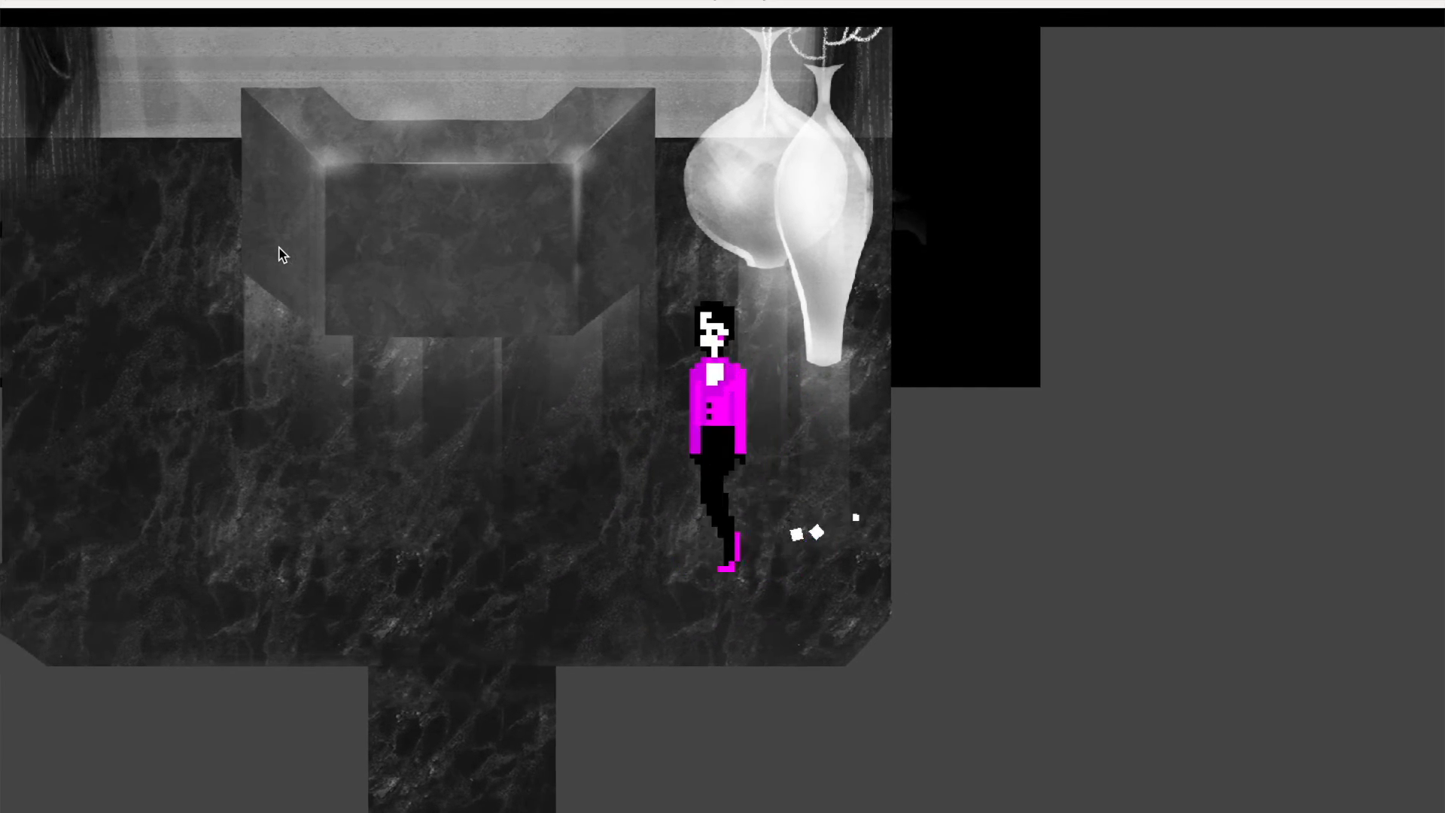
key("Up")
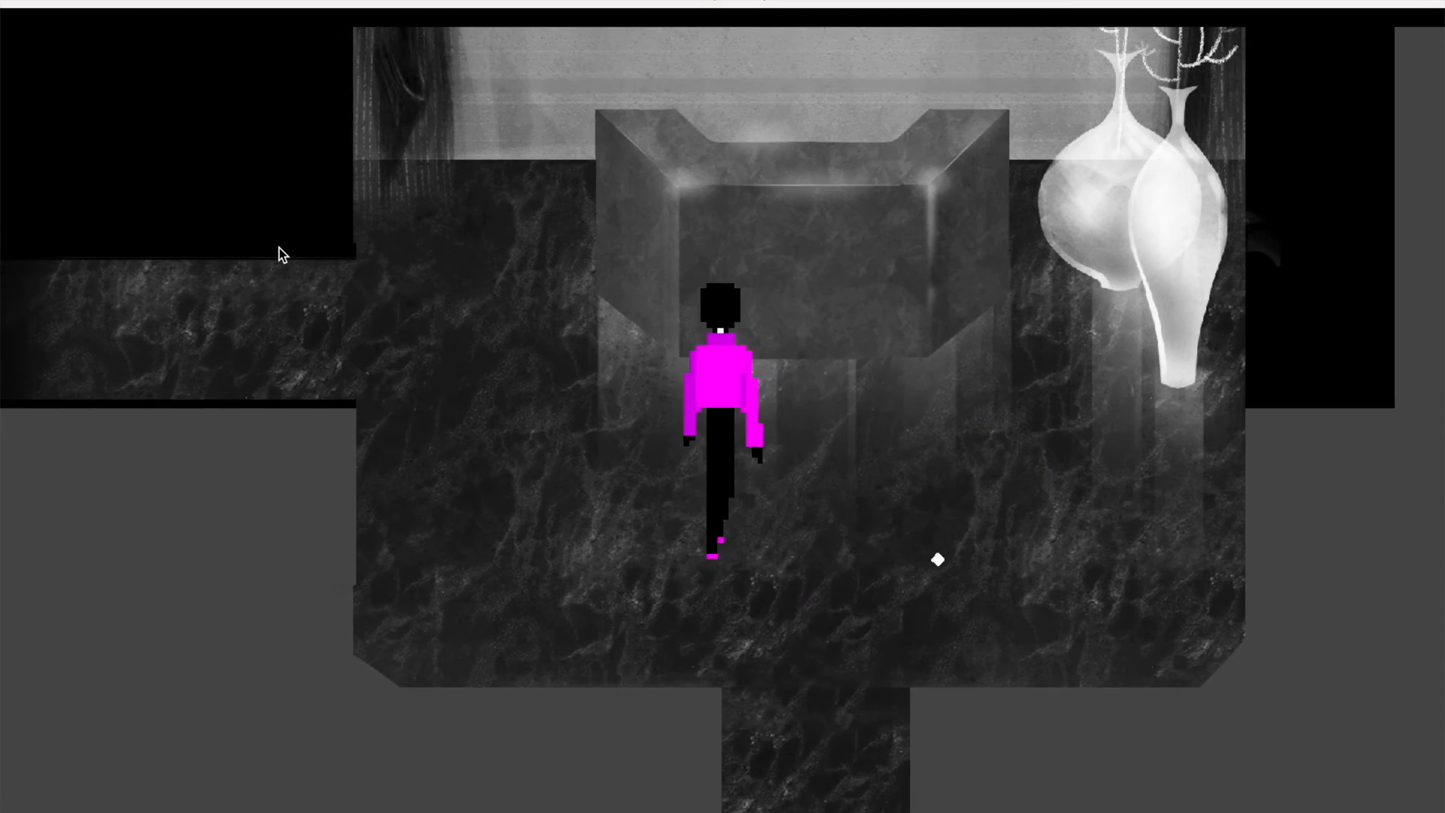
left_click(23, 2)
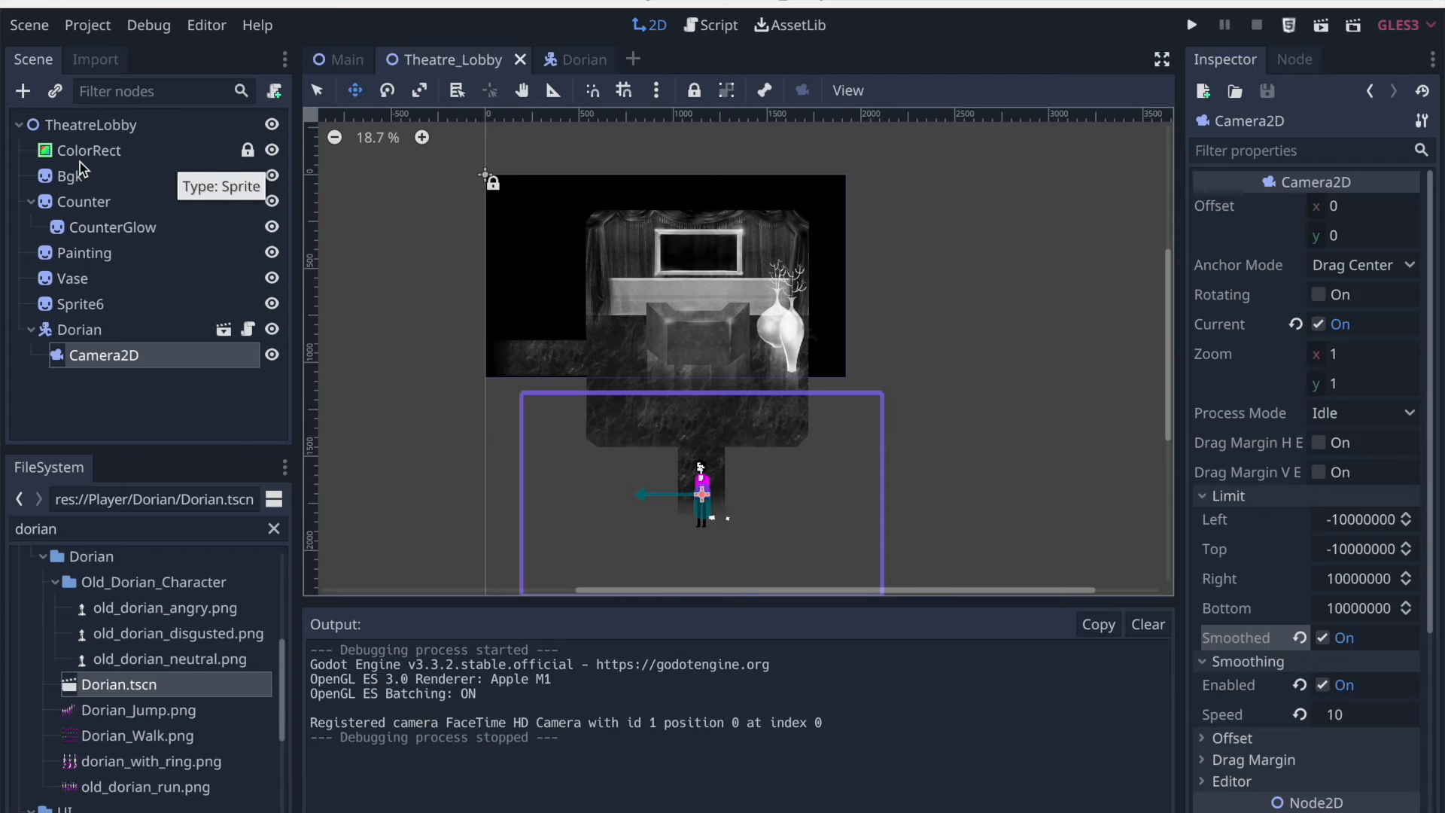
Unlock the ColorRect and enlarge it to about 3283 by 2405, positioned at about (-505, -152) around the lobby
scroll(494, 347, "down", 2)
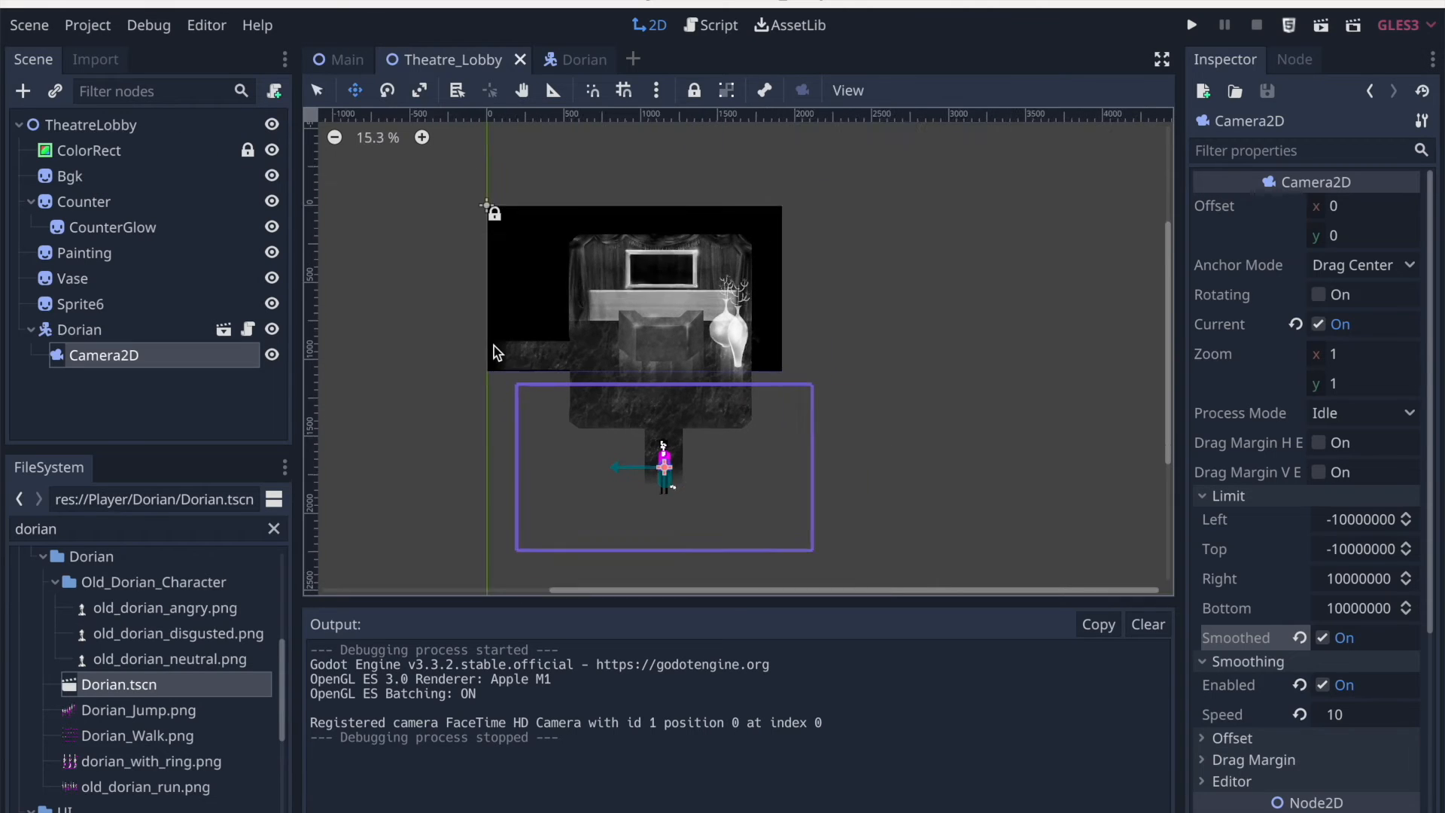
left_click(144, 151)
left_click(248, 150)
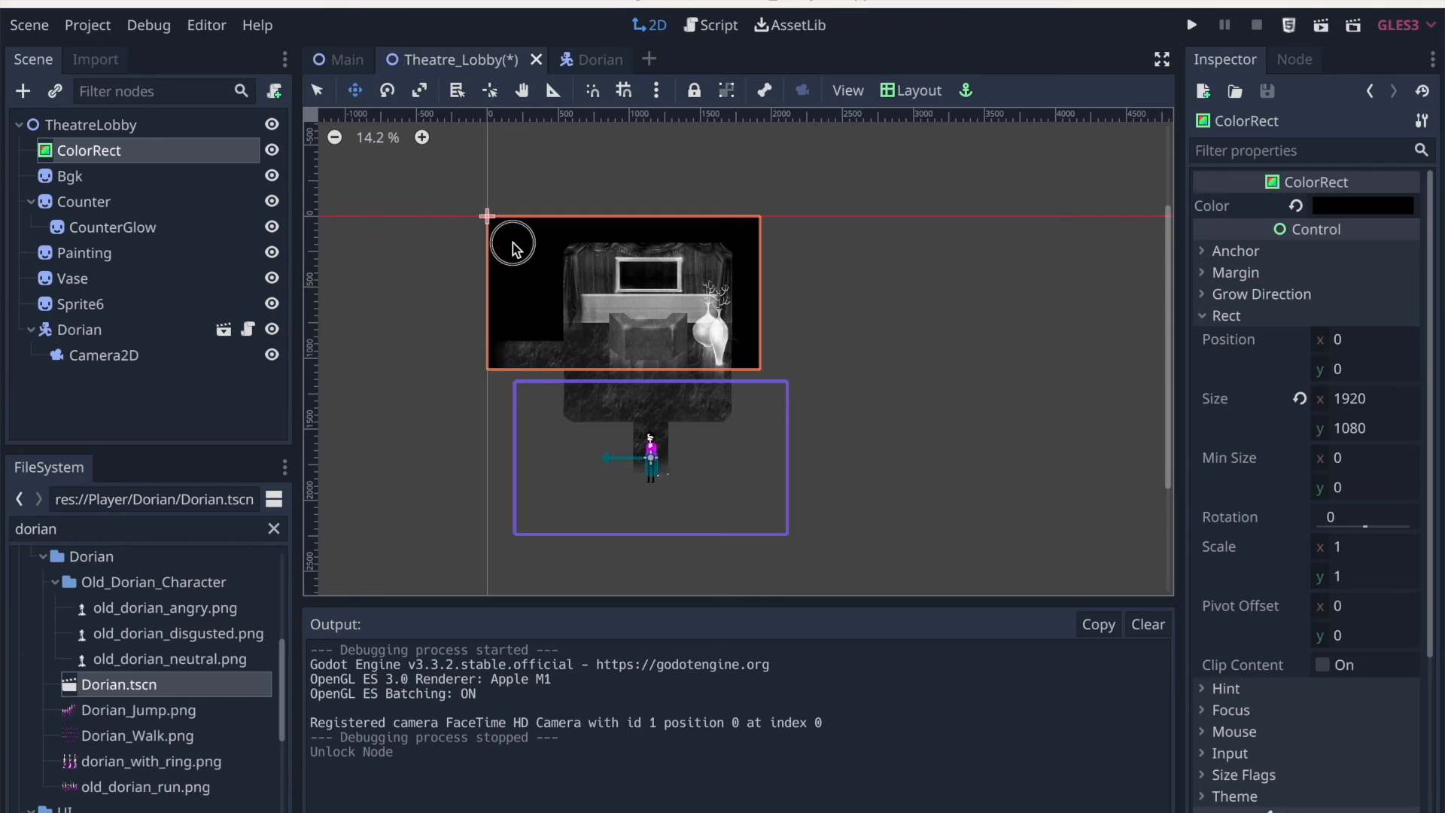
left_click(320, 89)
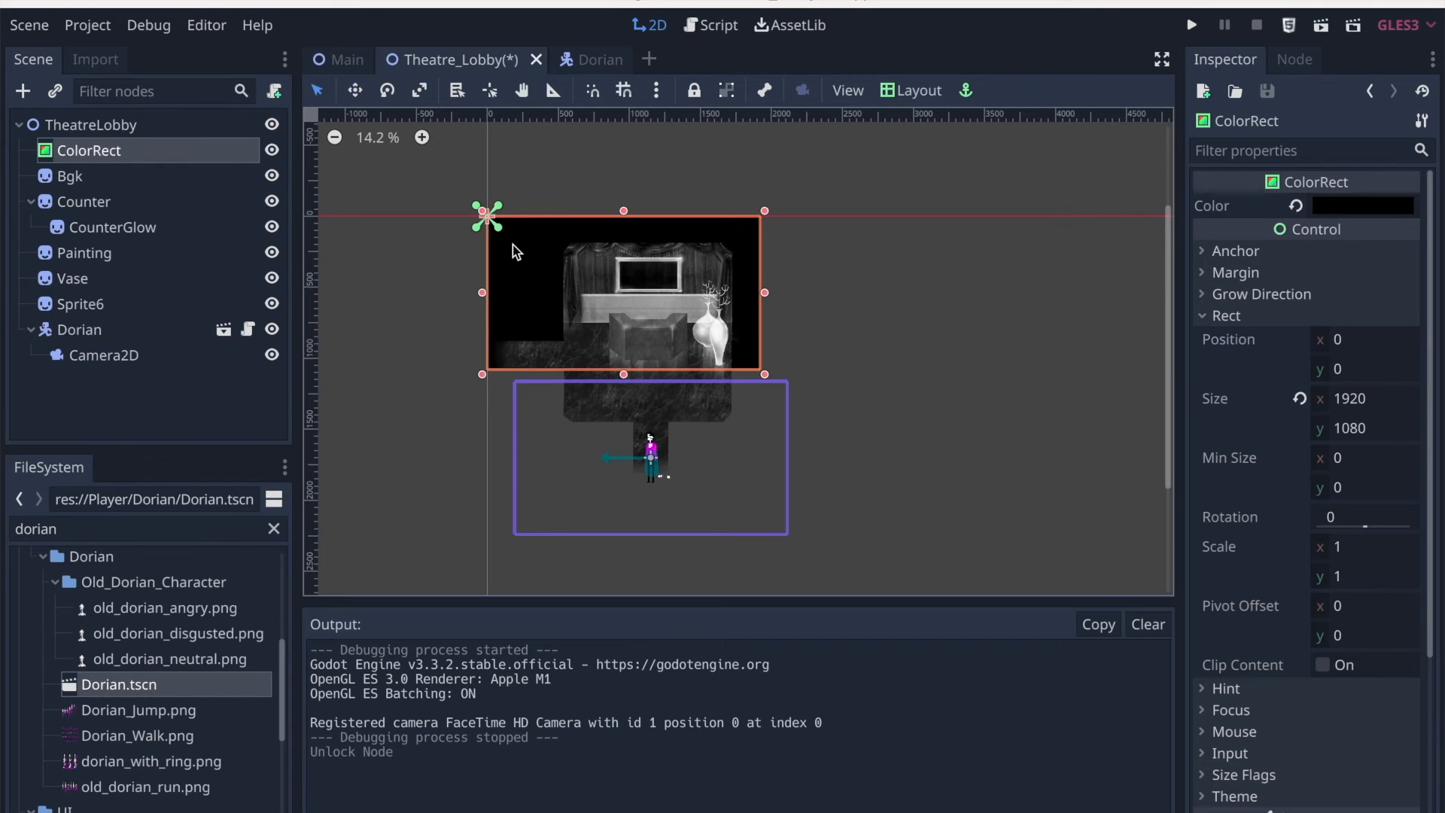
left_click_drag(765, 374, 959, 564)
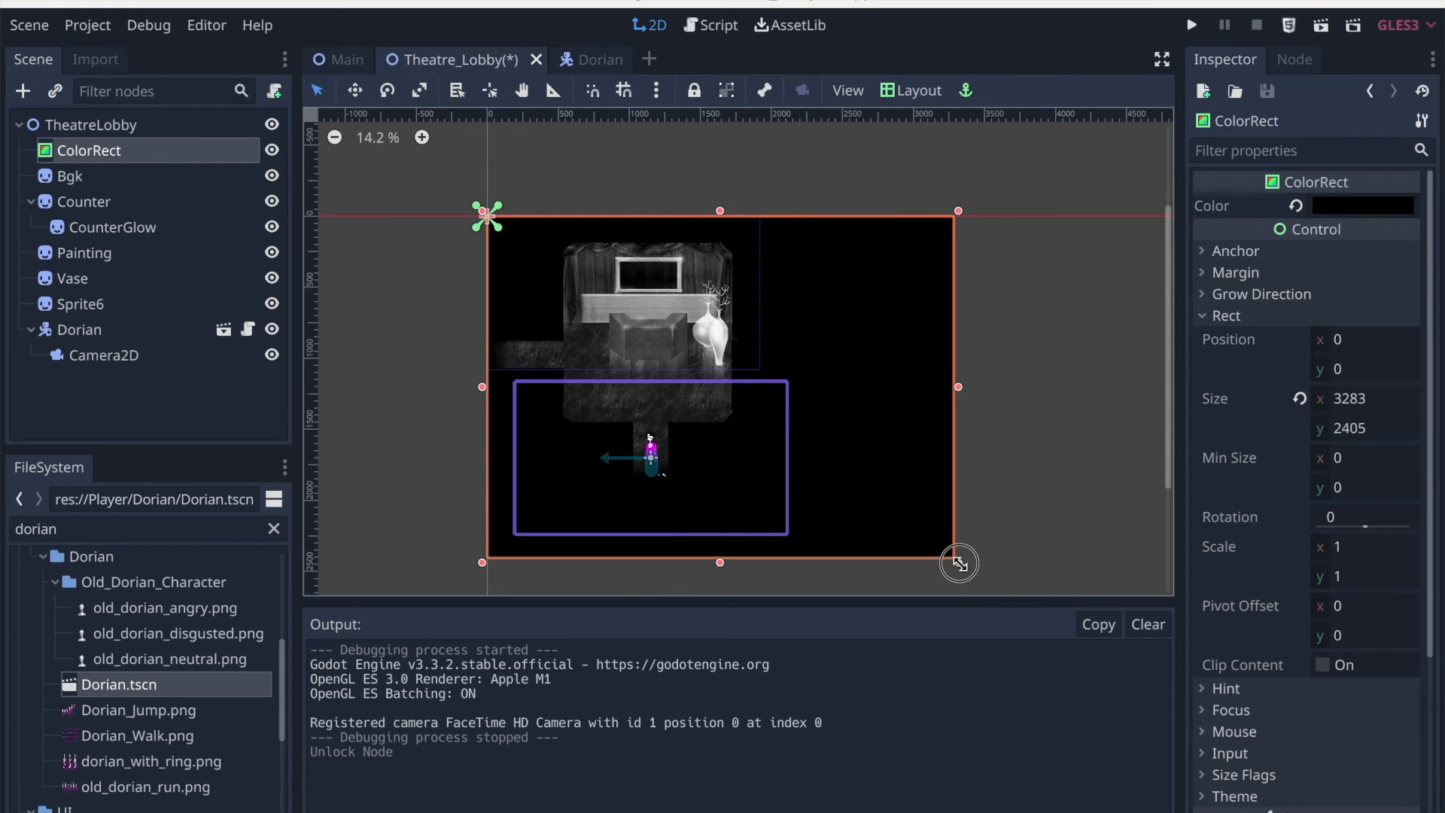
key("w")
left_click_drag(873, 471, 807, 452)
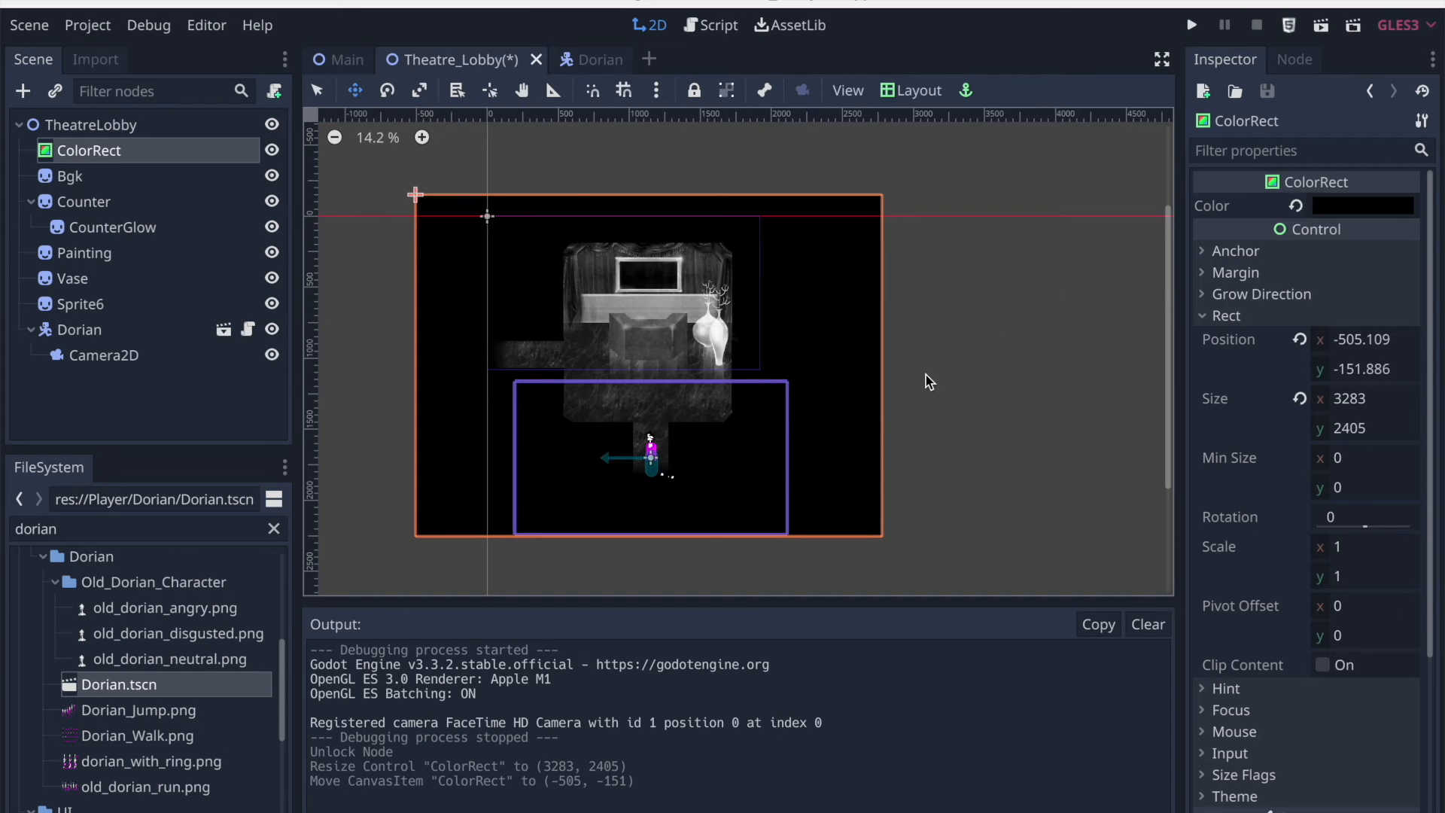
Run the scene, walk Dorian up and sideways through the lobby to check the black background, and stop the game
left_click(1320, 25)
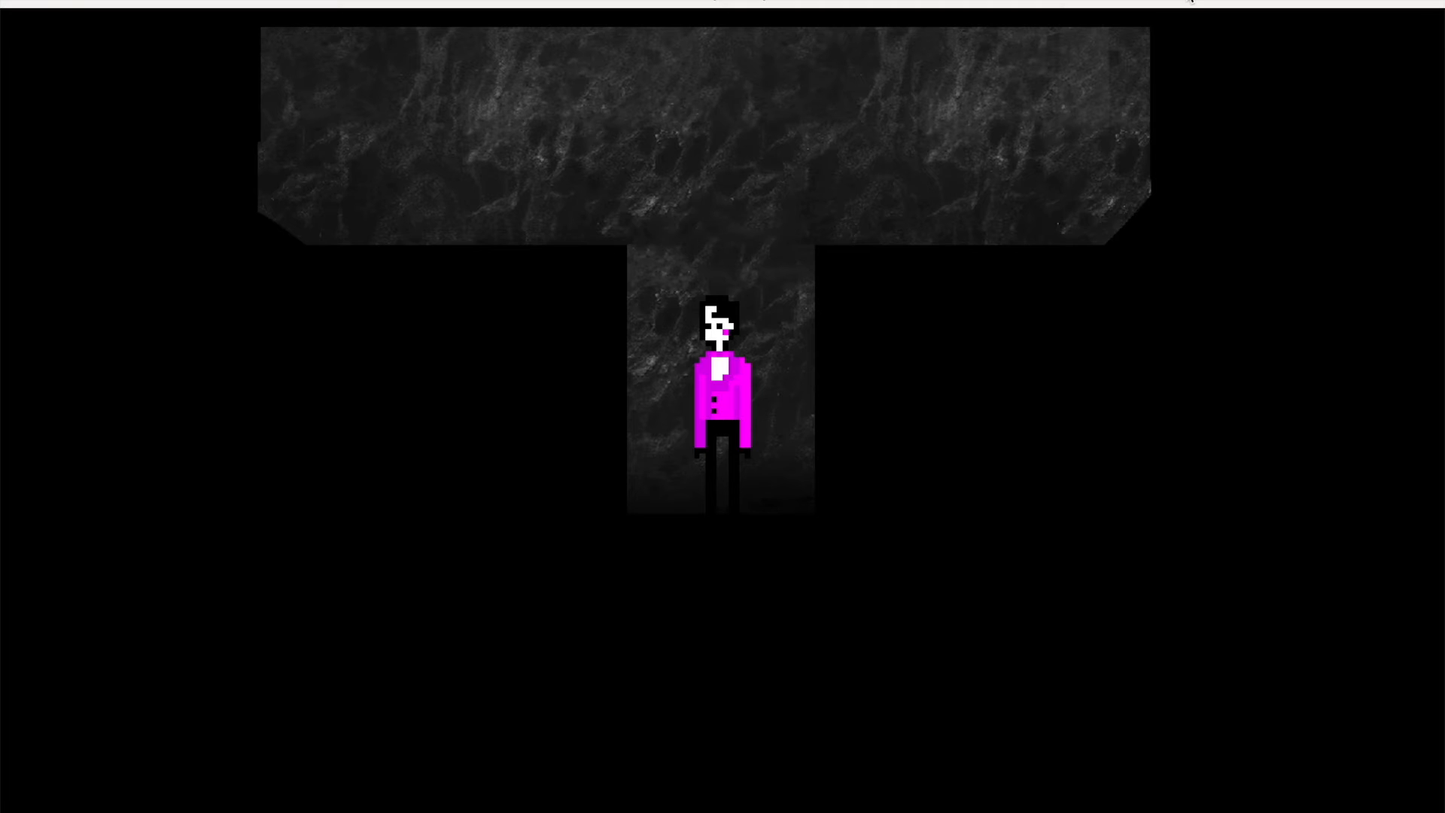
key("Up")
key("Left")
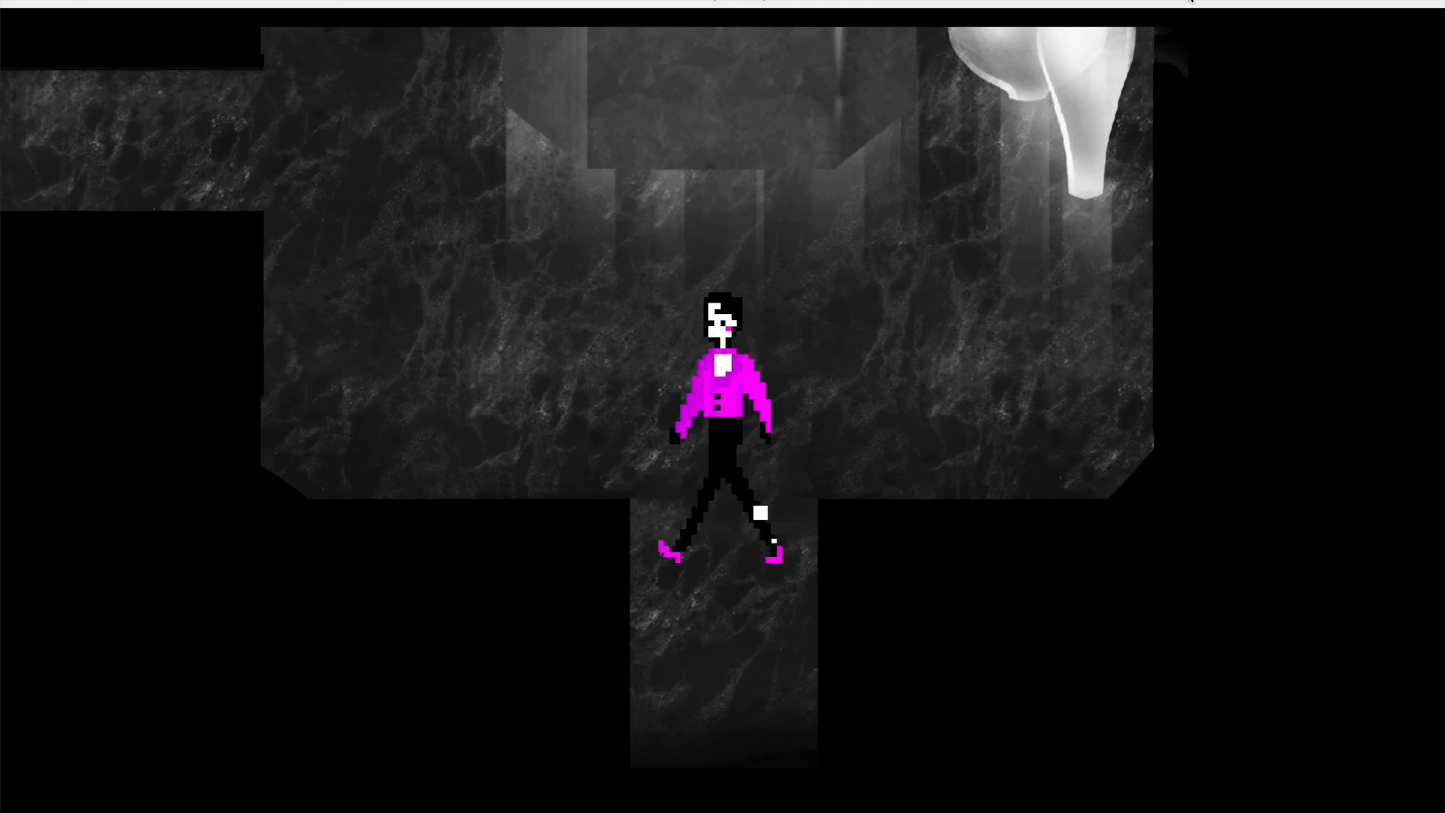
key("Right")
key("Left")
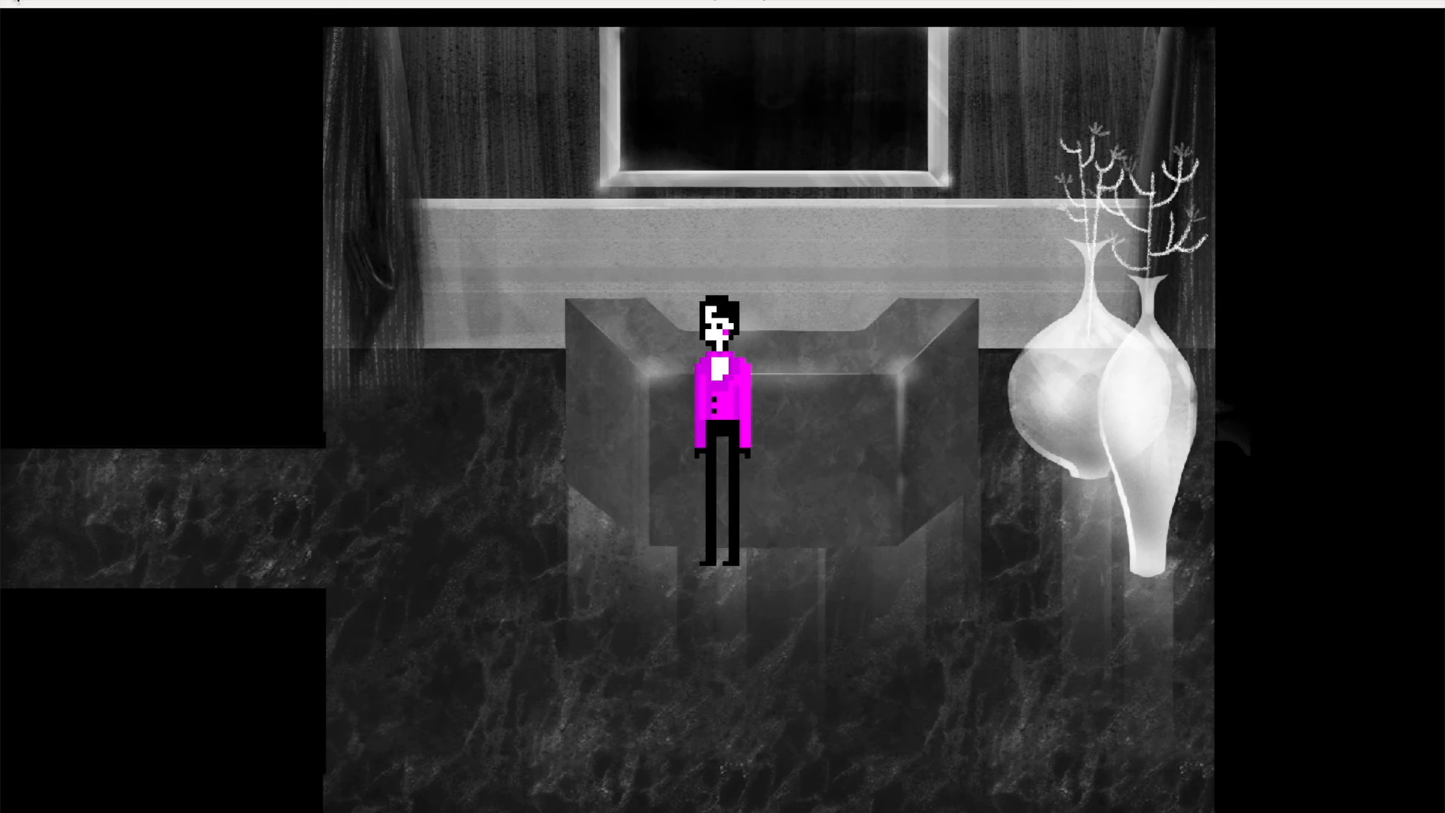
left_click(16, 1)
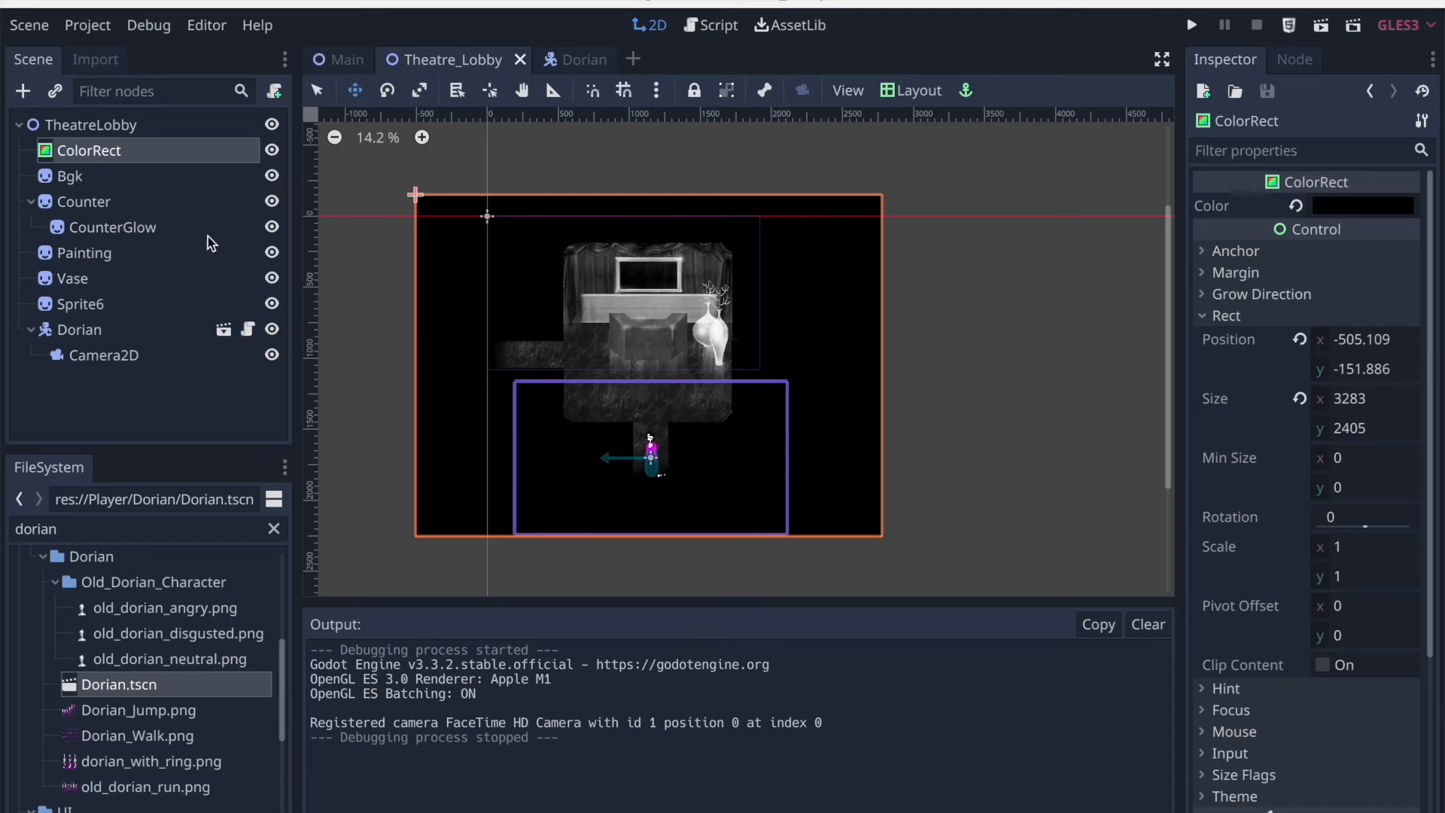
Collapse the Counter node's children in the scene tree
left_click(115, 186)
left_click(118, 202)
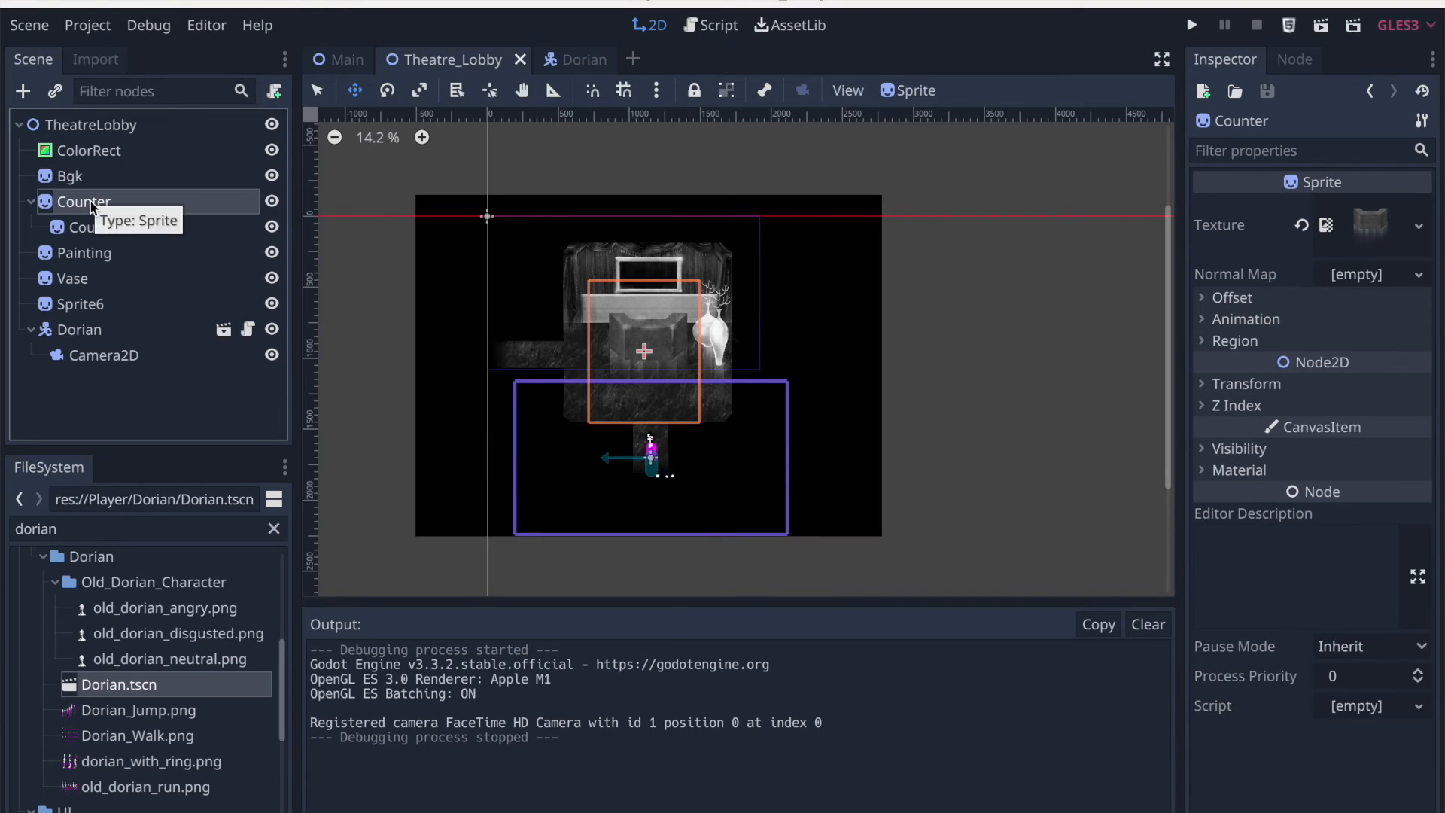
left_click(29, 203)
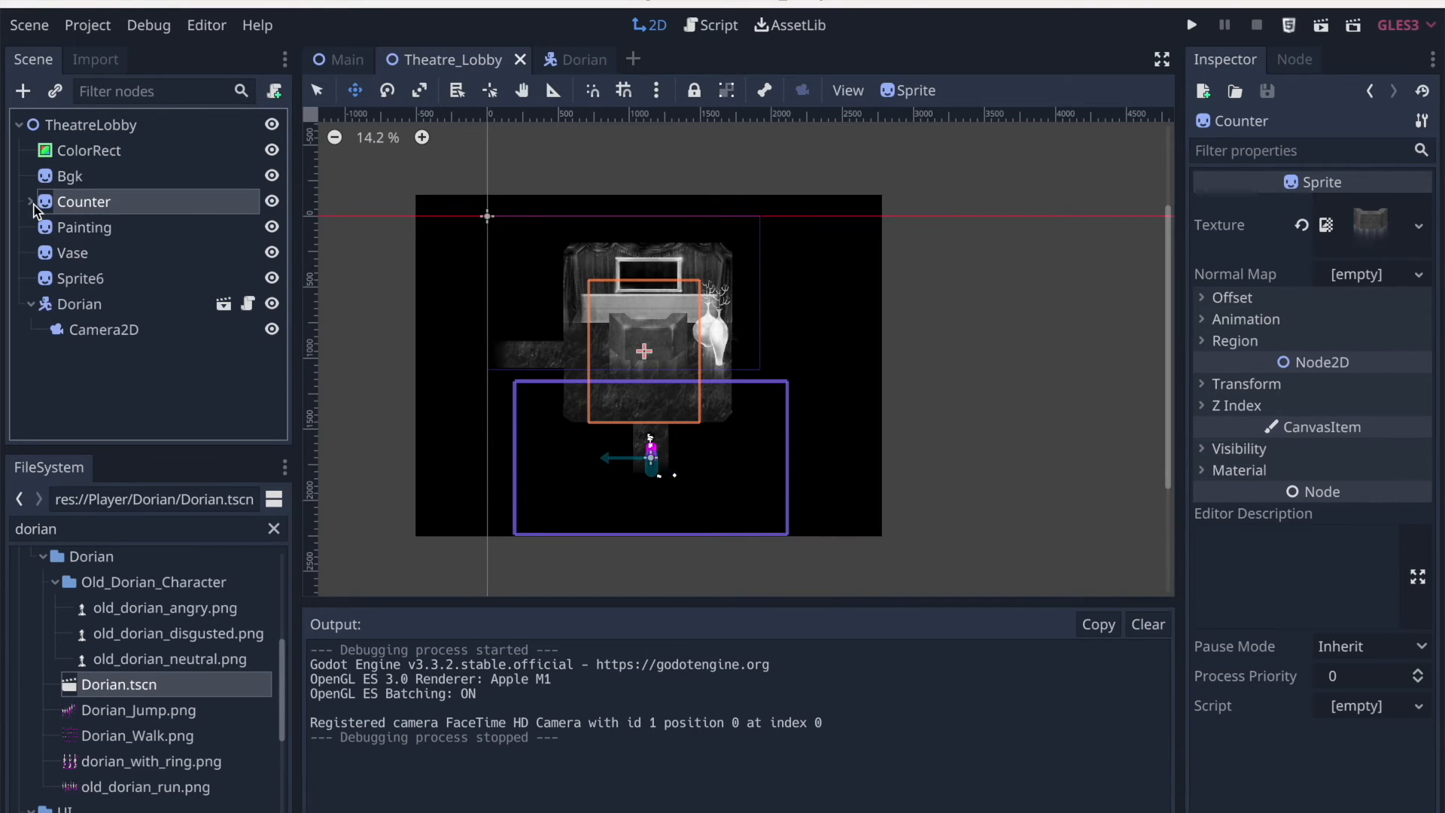
left_click(30, 304)
left_click(30, 304)
Set the Bgk sprite's scale to 0.75 on both axes
left_click(69, 184)
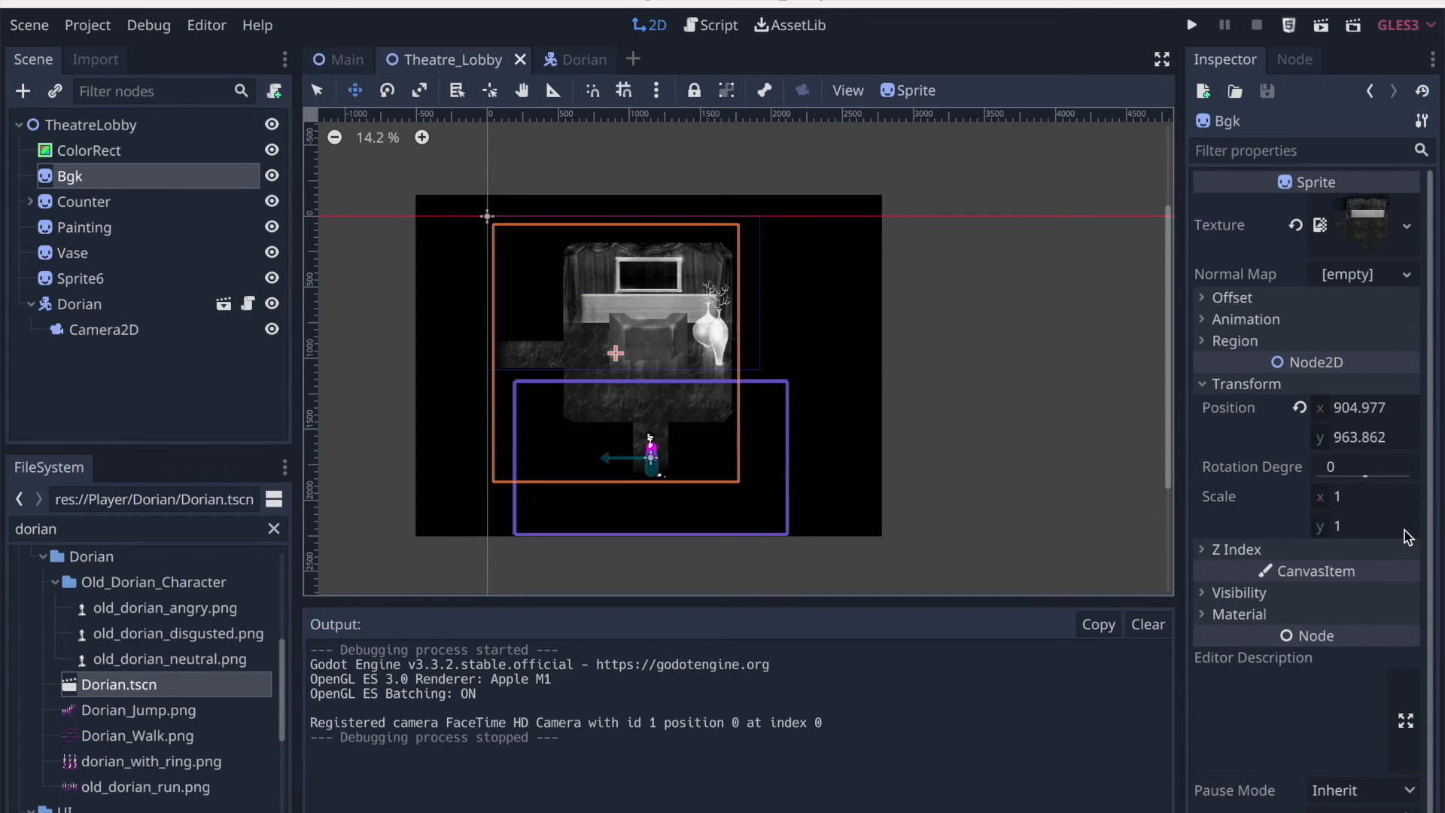
left_click(1336, 498)
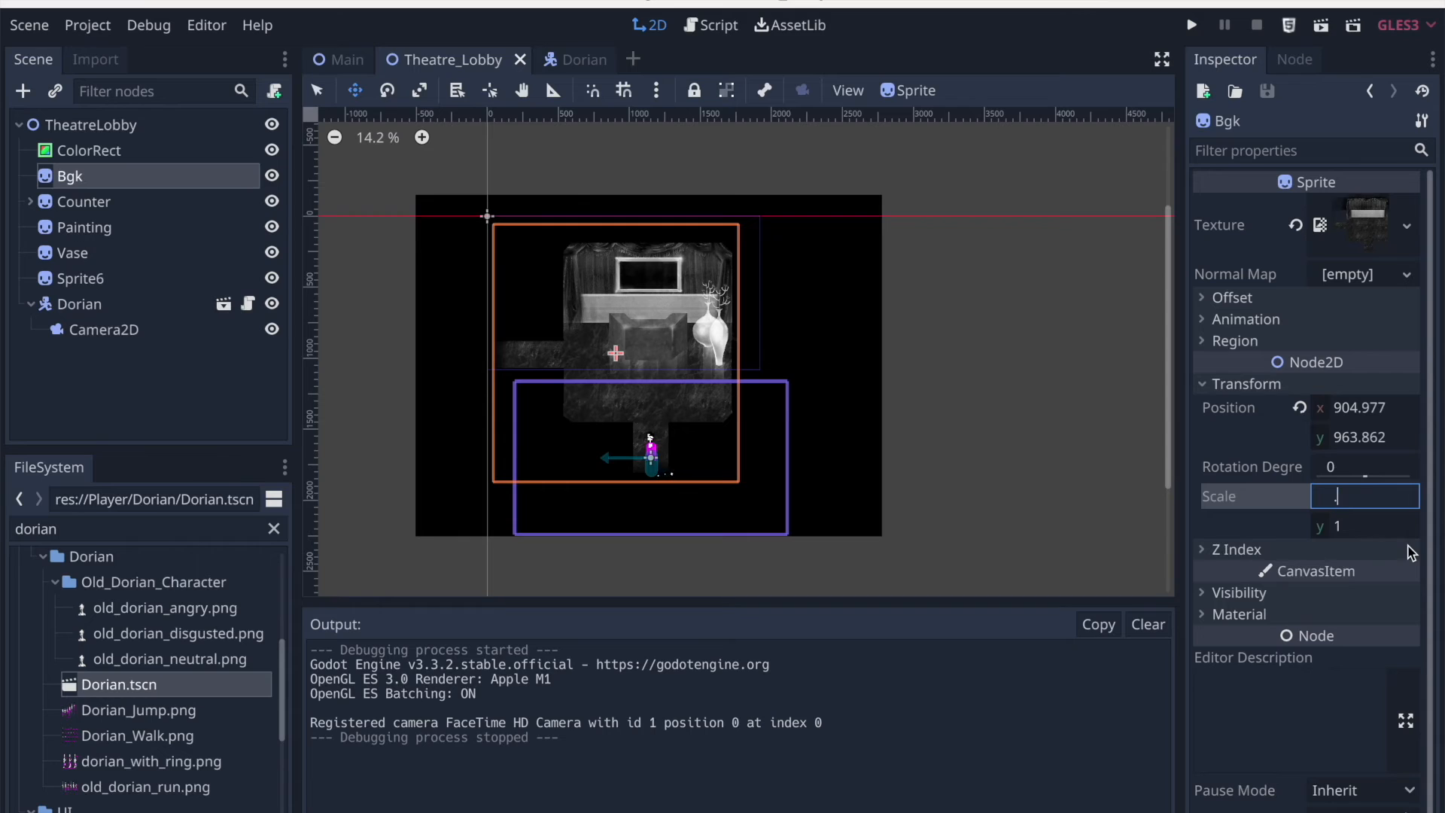
type(".75")
key("Return")
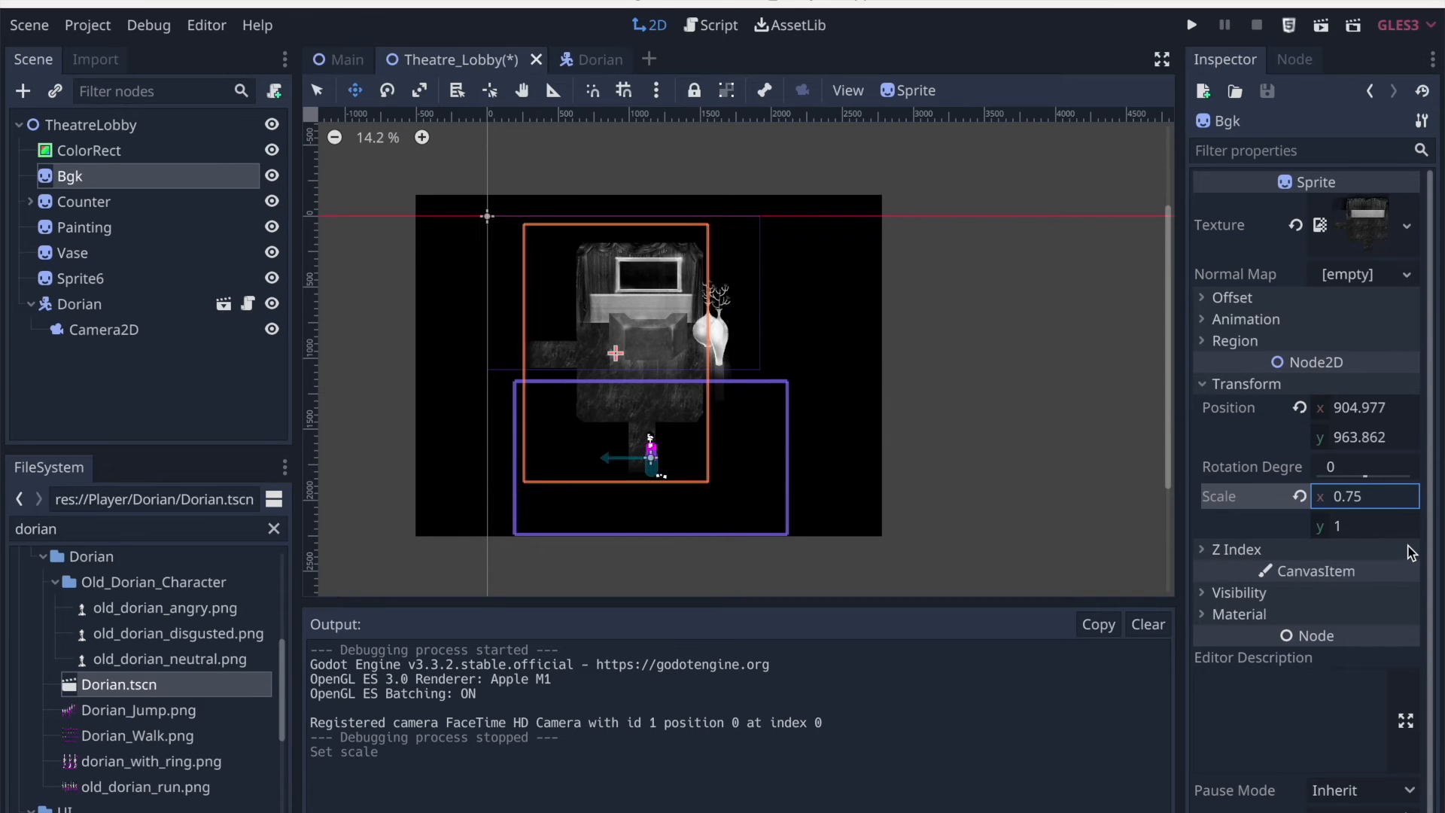
left_click(1366, 527)
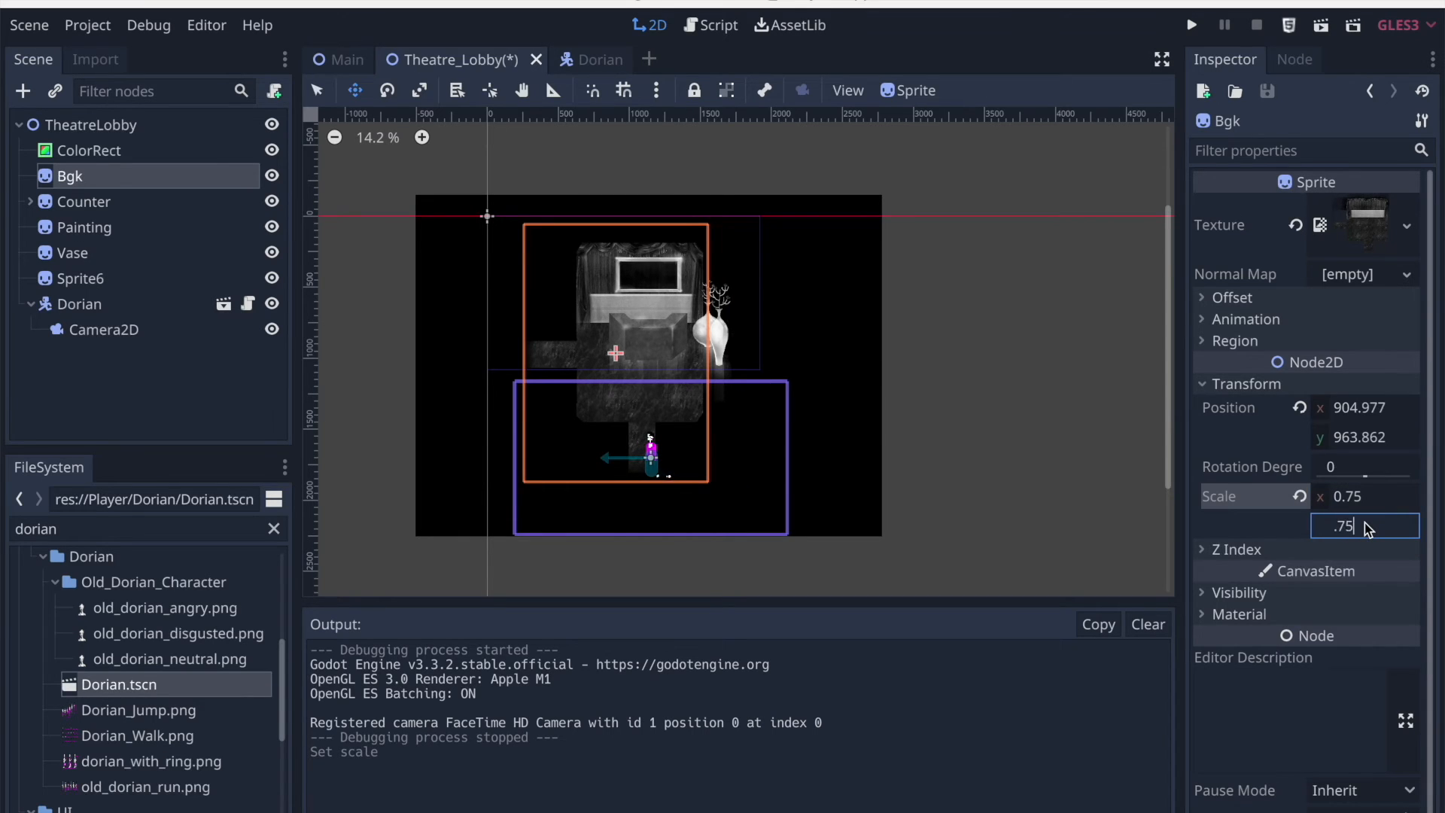
type(".75")
key("Return")
Scale the Counter sprite to 0.75 in x and y
left_click(72, 201)
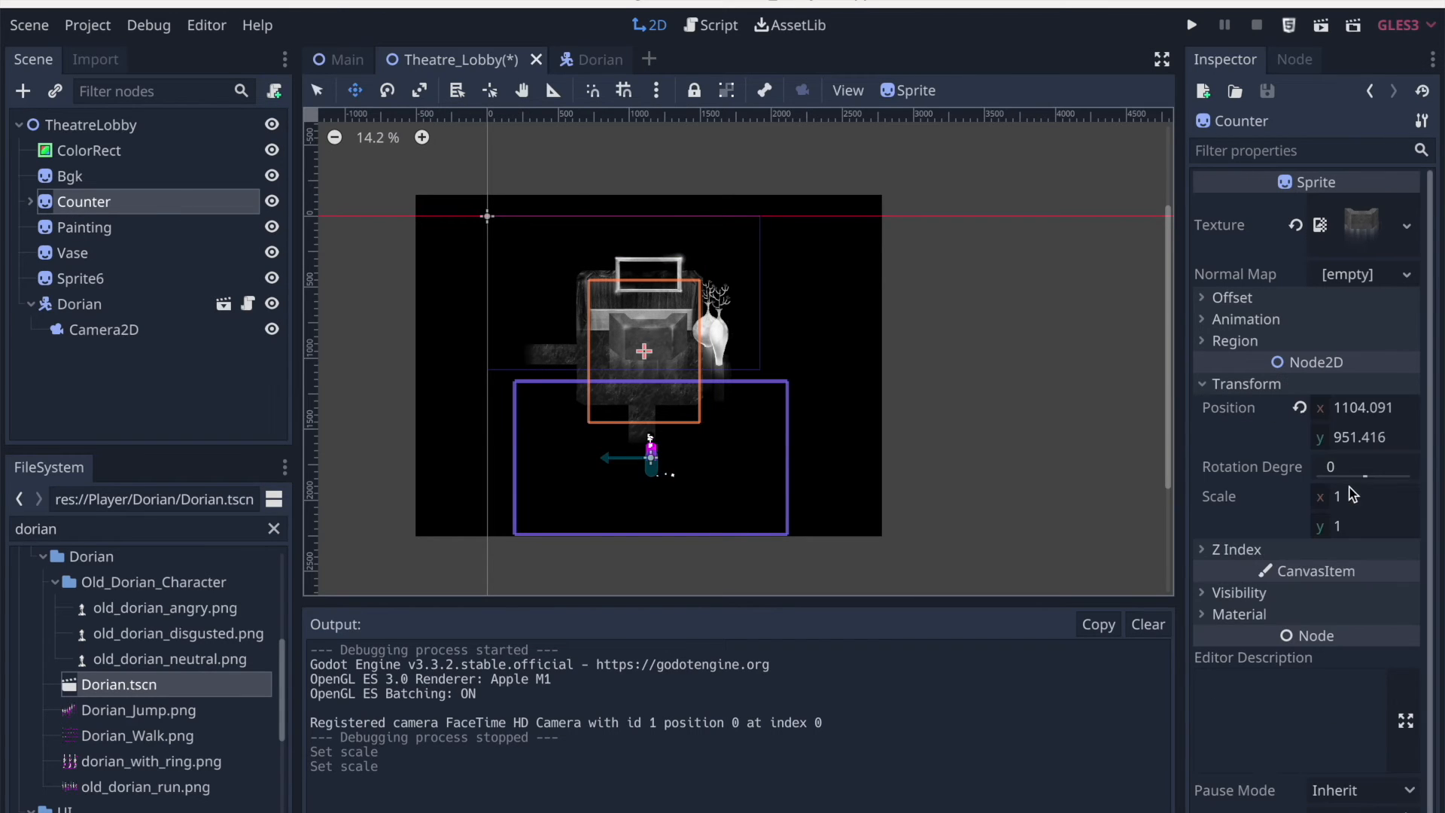
left_click(1352, 495)
type(".75")
key("Return")
left_click(1353, 526)
type(".75")
key("Return")
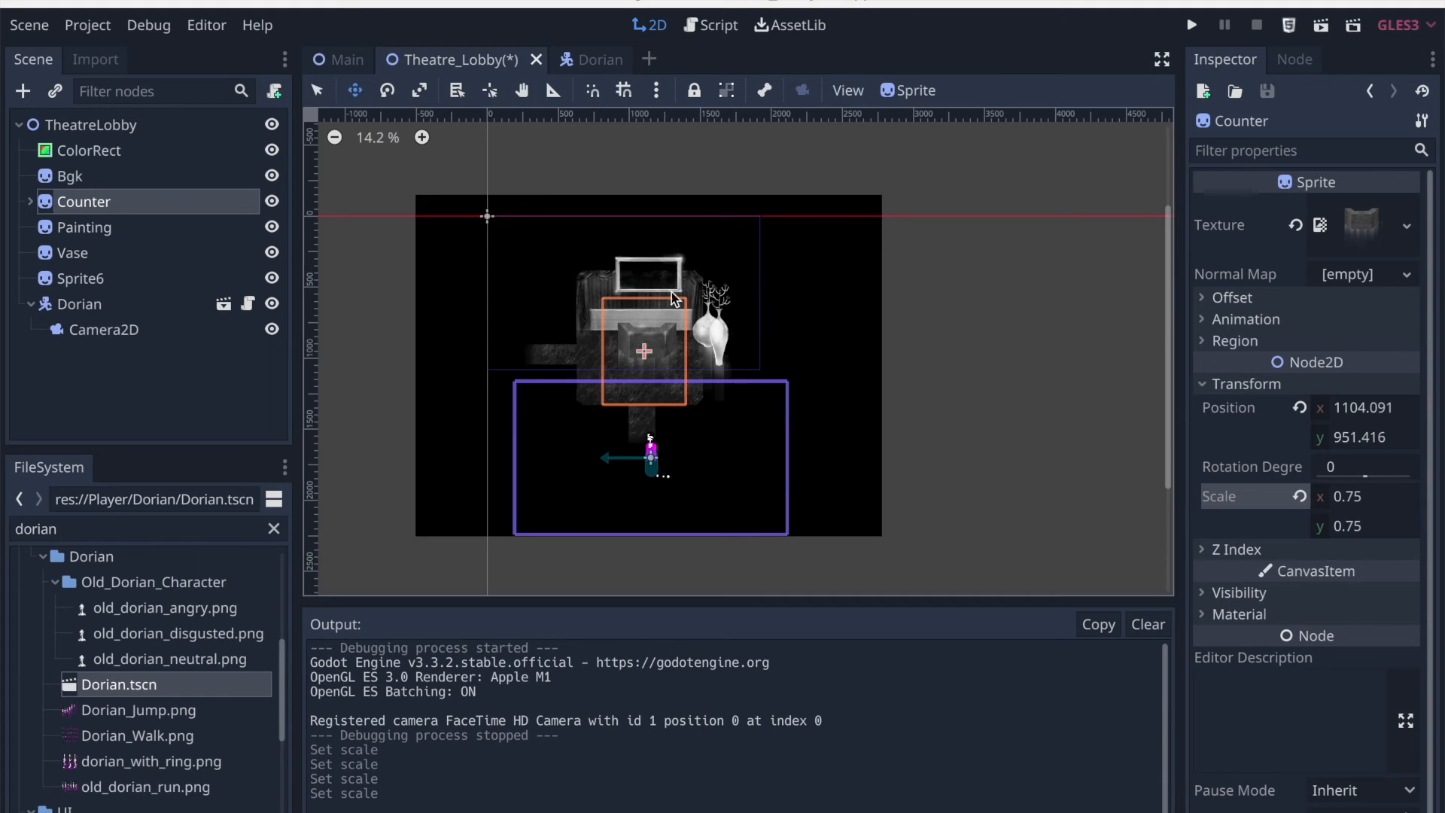
Set the scale of the Painting, Vase and Sprite6 nodes together to 0.75 in both x and y
left_click(83, 228)
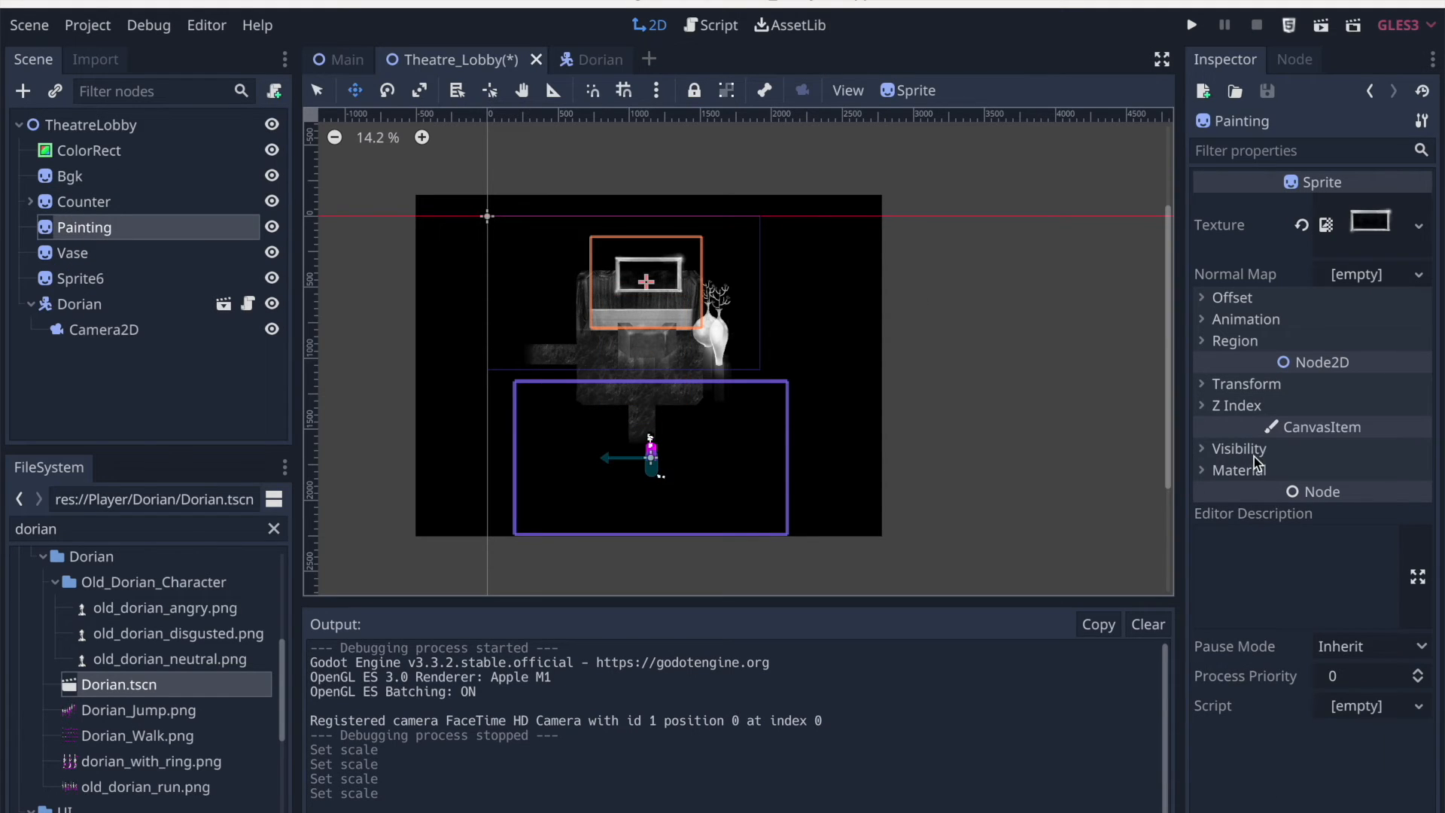
left_click(113, 277, "shift")
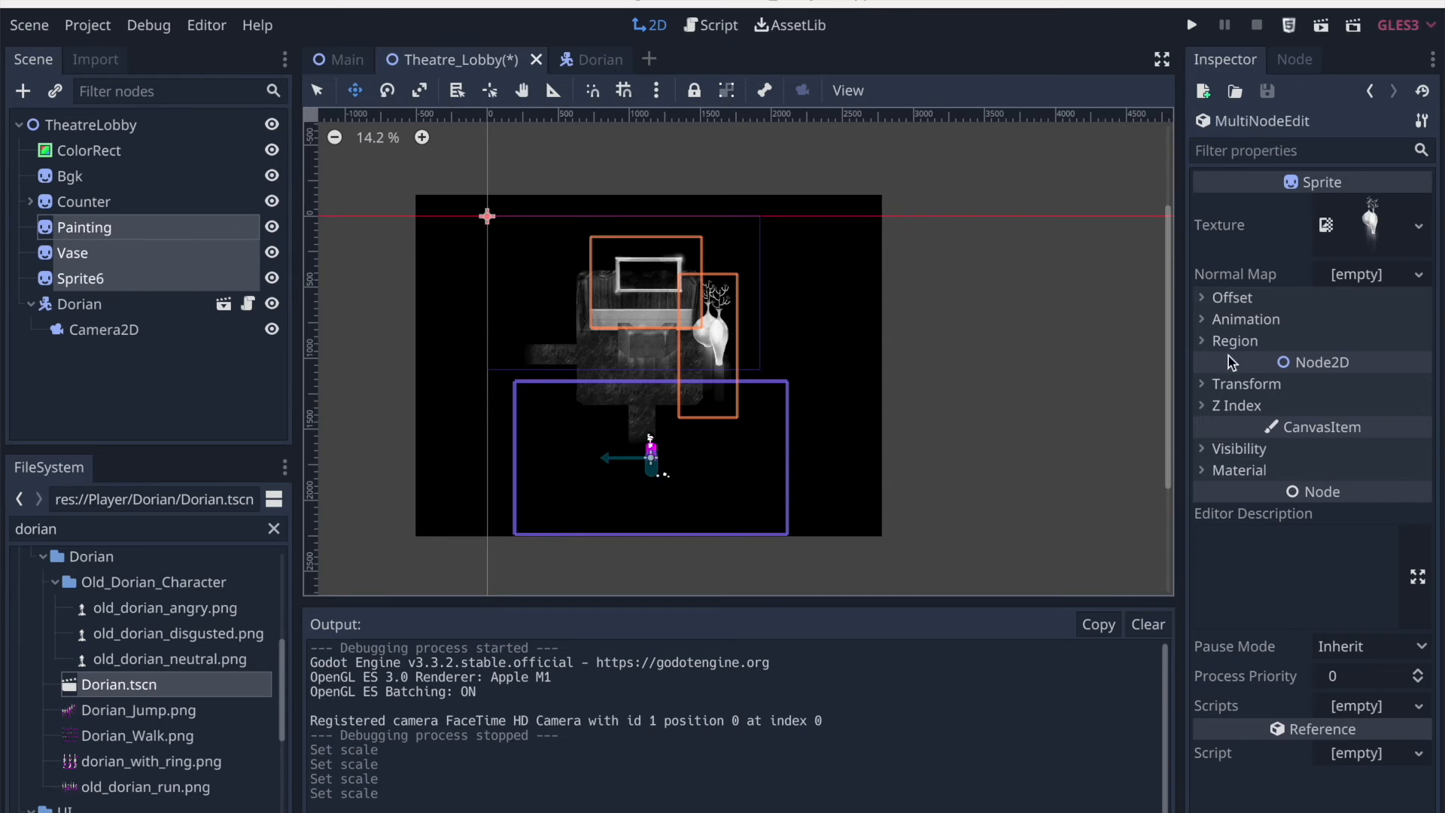
left_click(1229, 385)
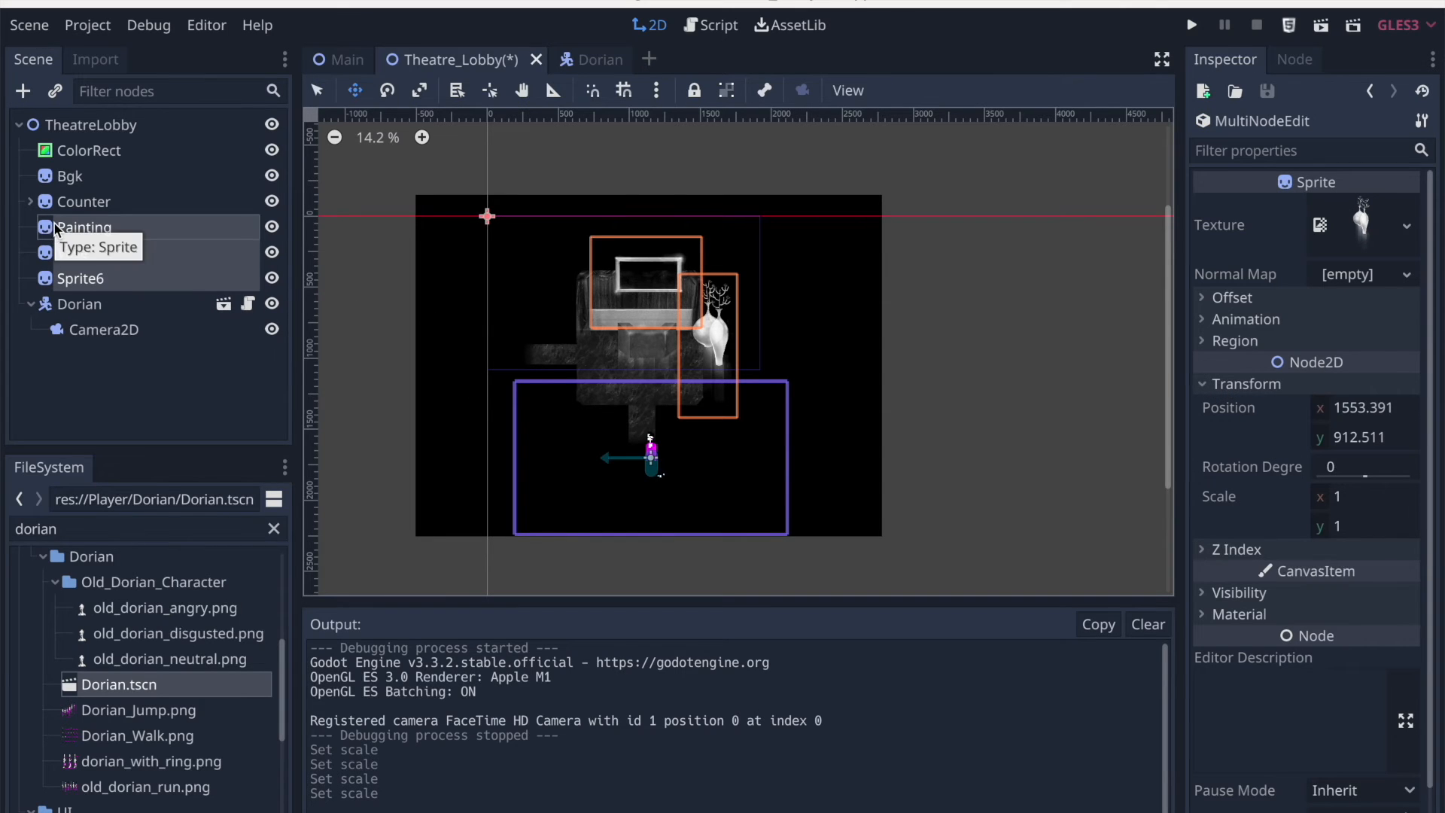
left_click(109, 226)
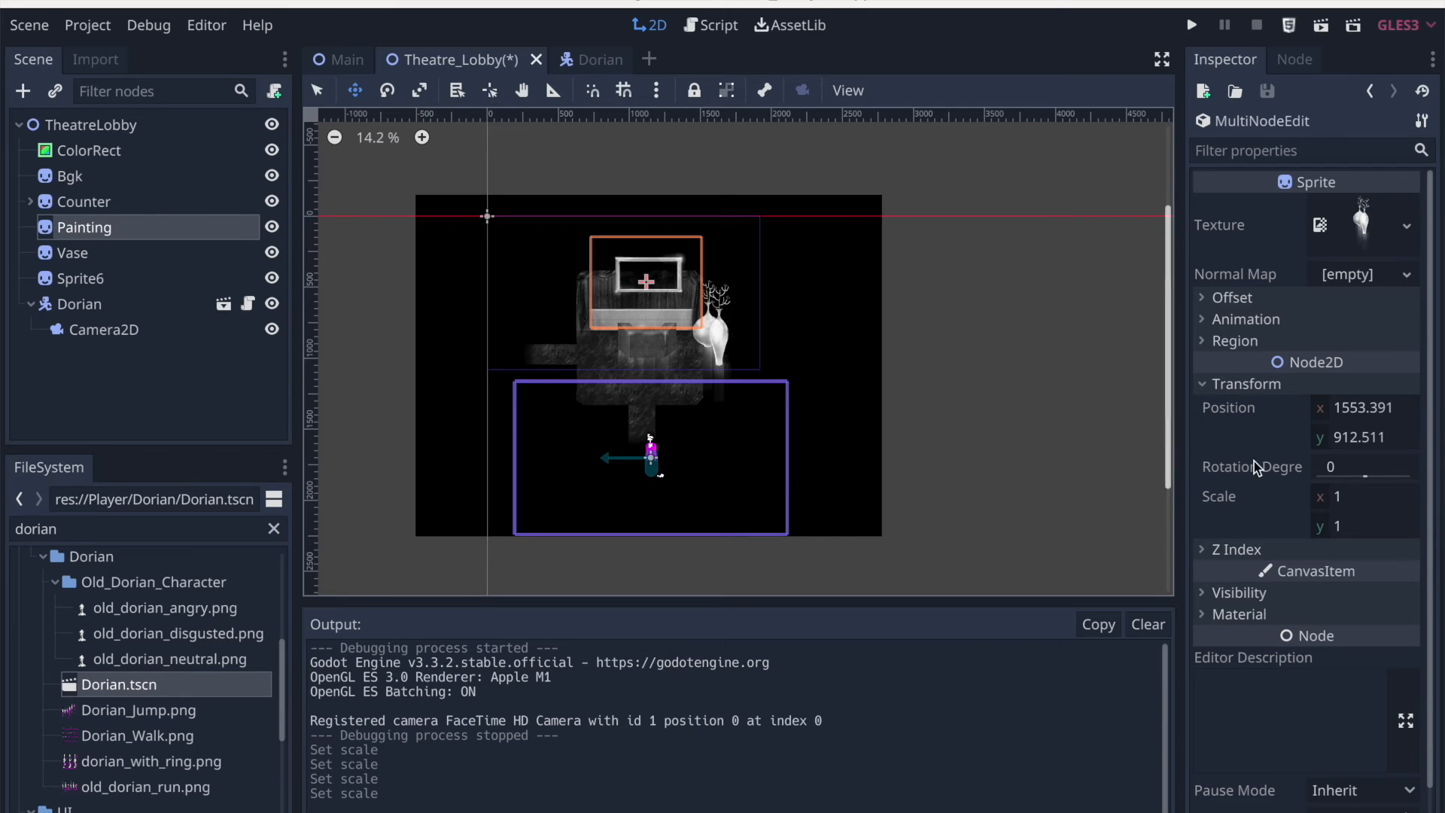
left_click(1358, 508)
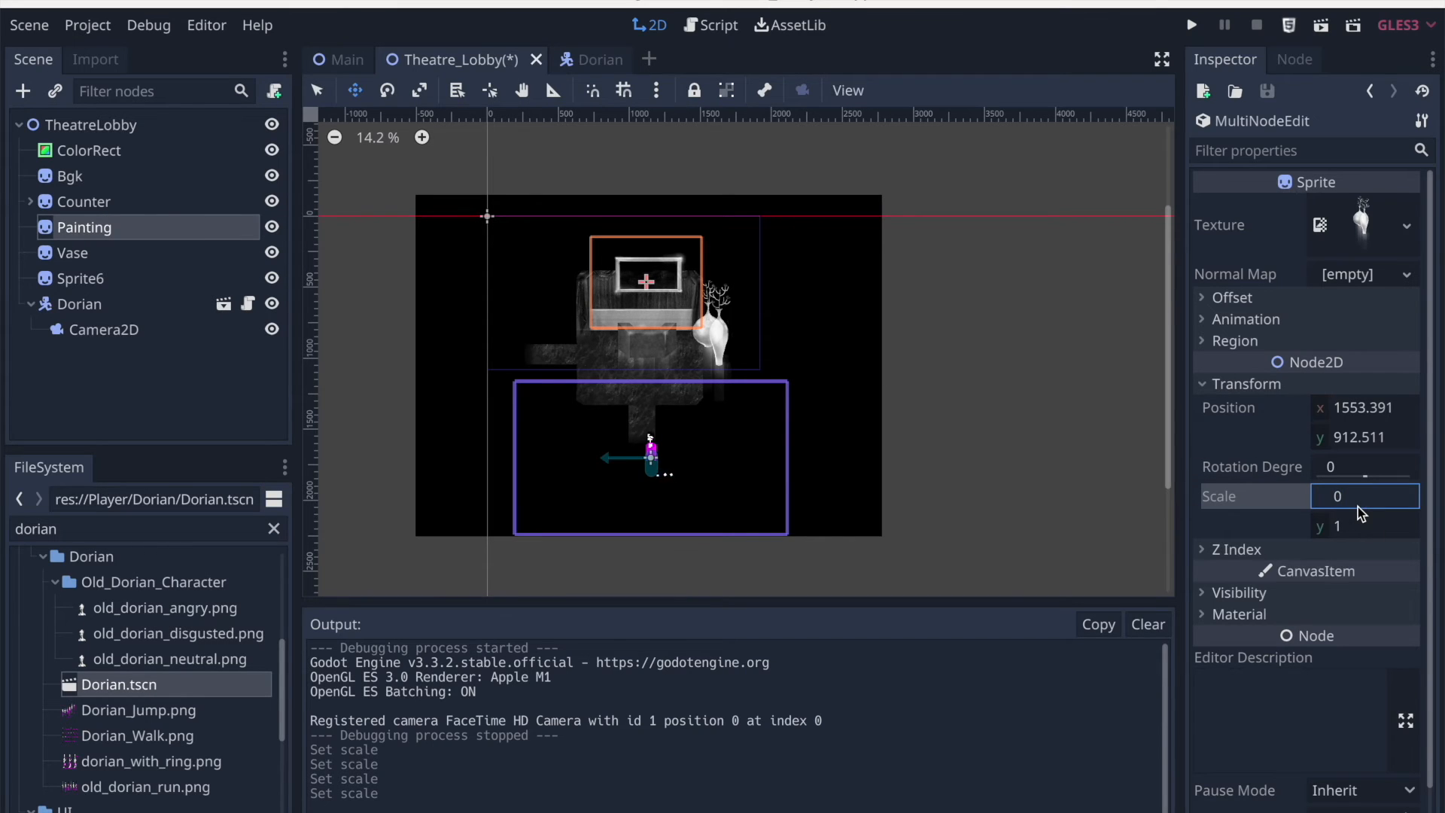
type("0.75")
key("Return")
left_click(1355, 525)
type(".75")
key("Return")
Check the Vase sprite's scale values in its transform properties
left_click(173, 253)
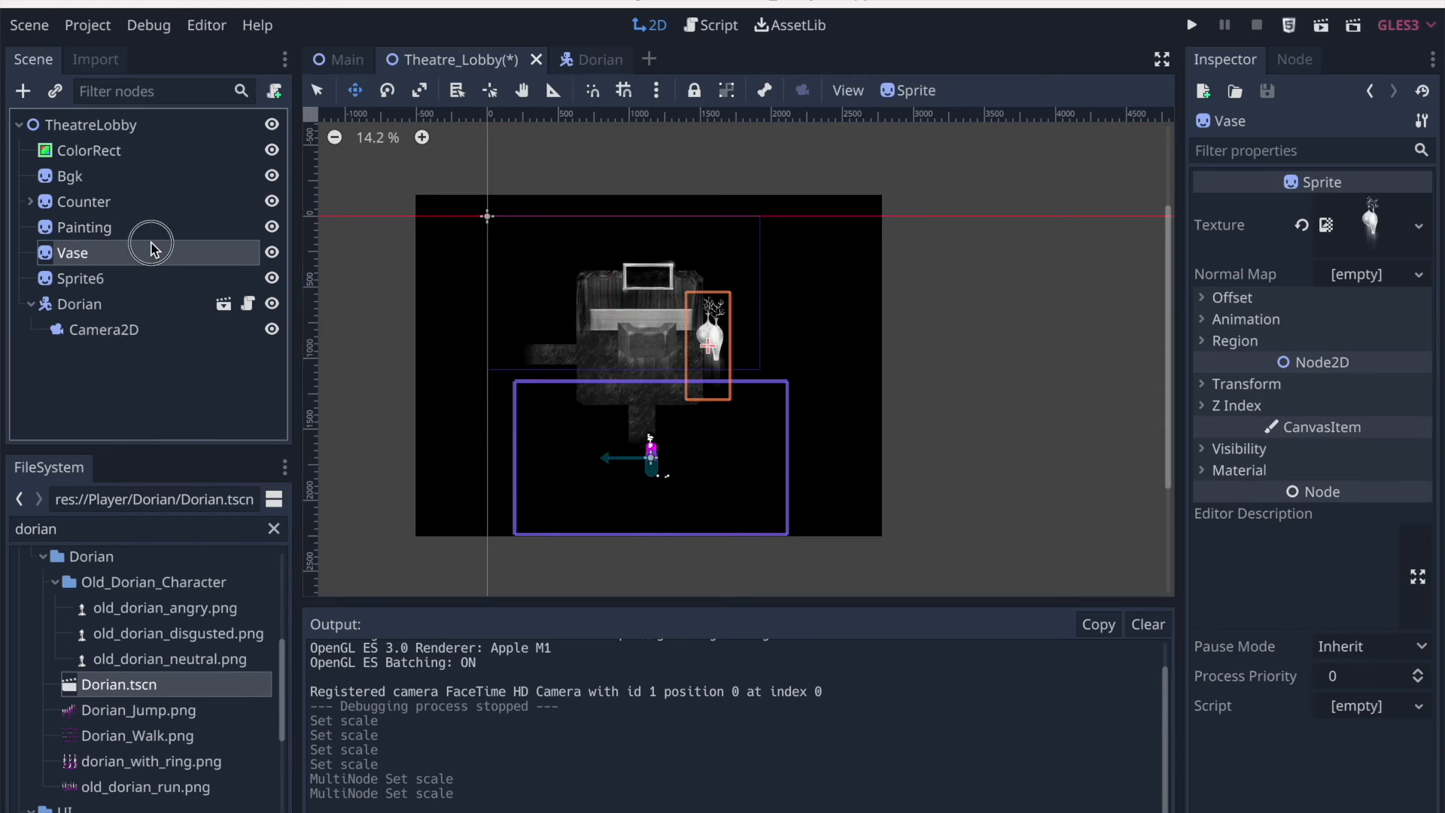
left_click(1240, 450)
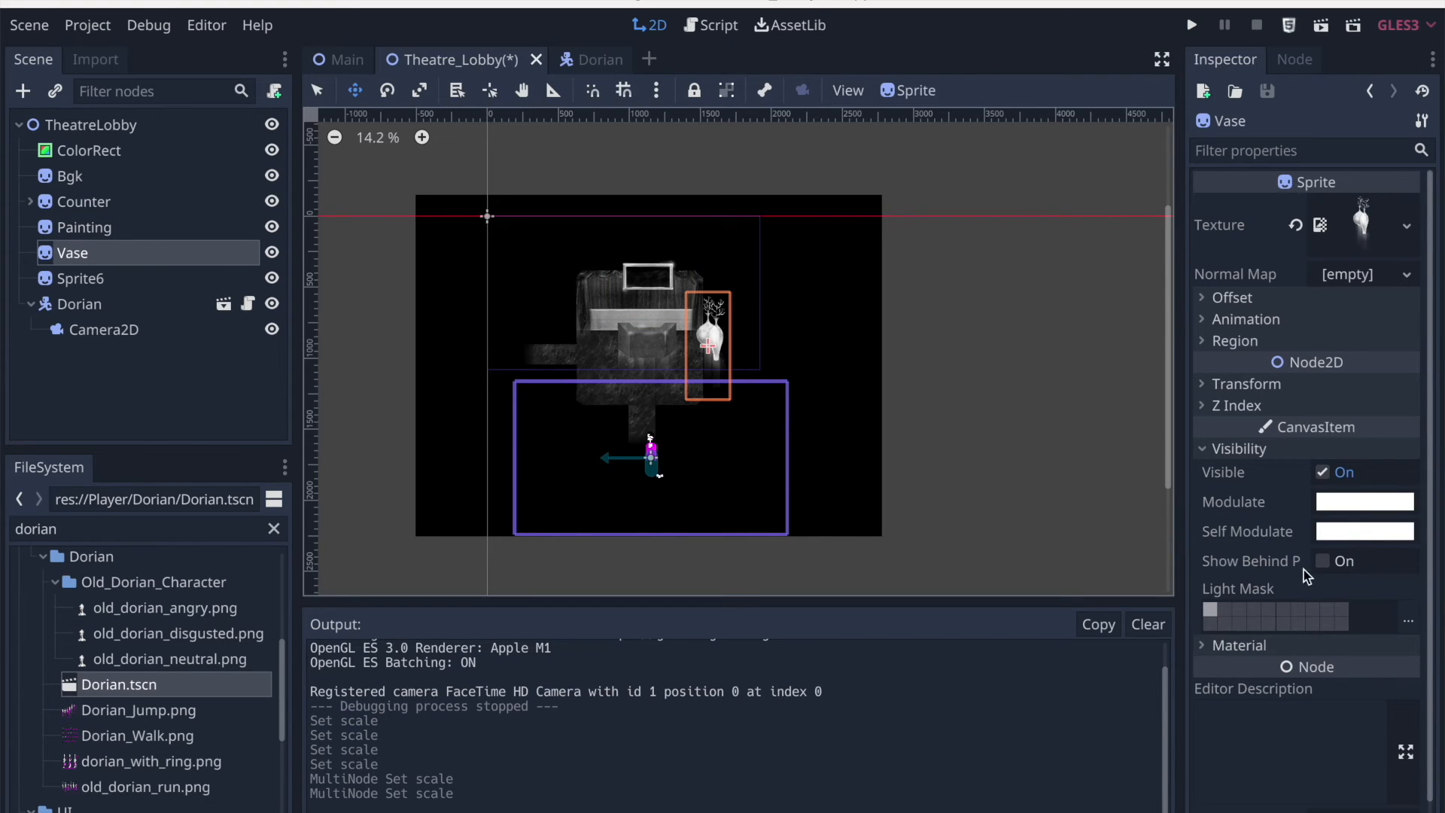
left_click(1252, 385)
left_click(1361, 498)
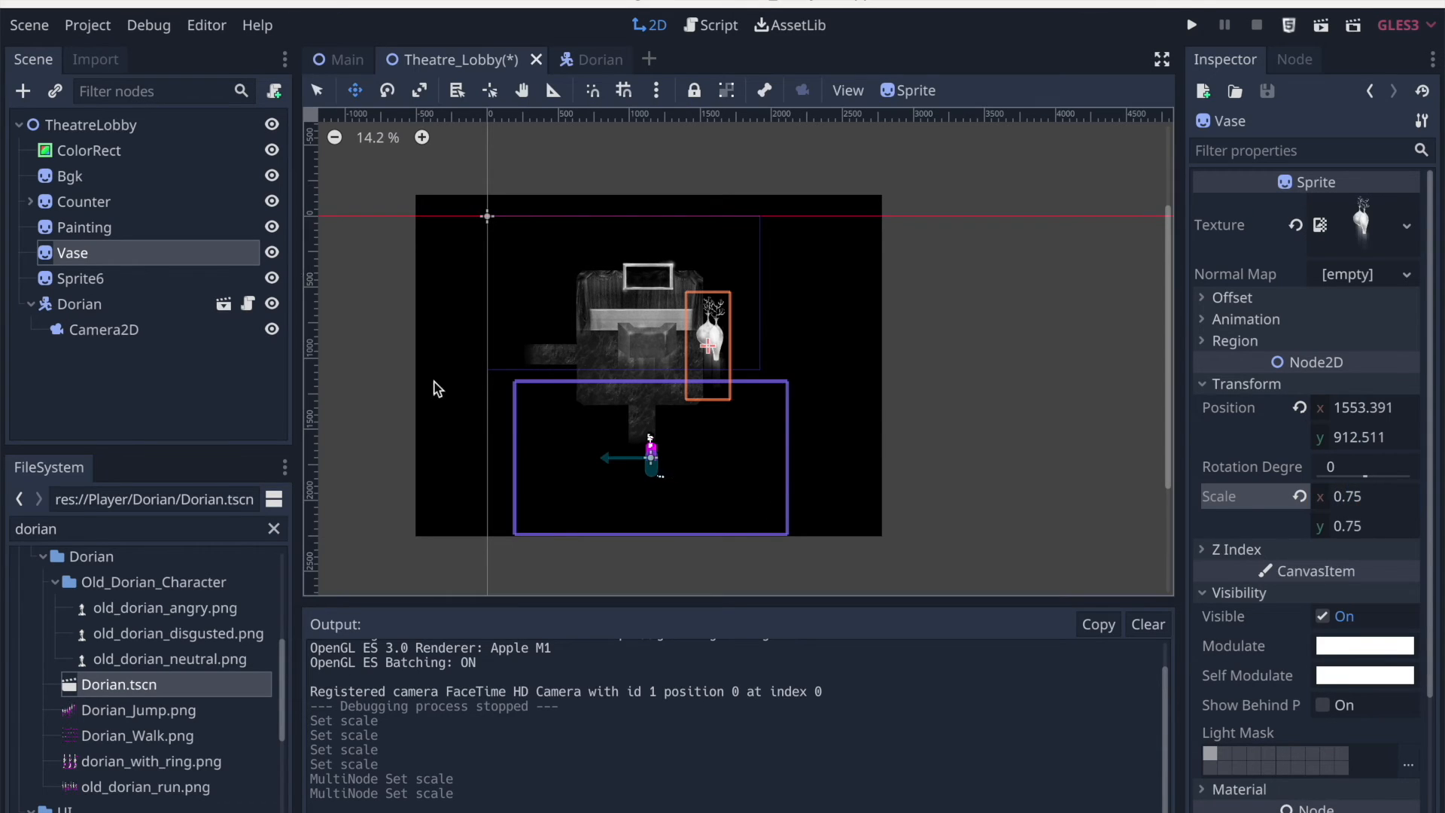
double_click(1350, 498)
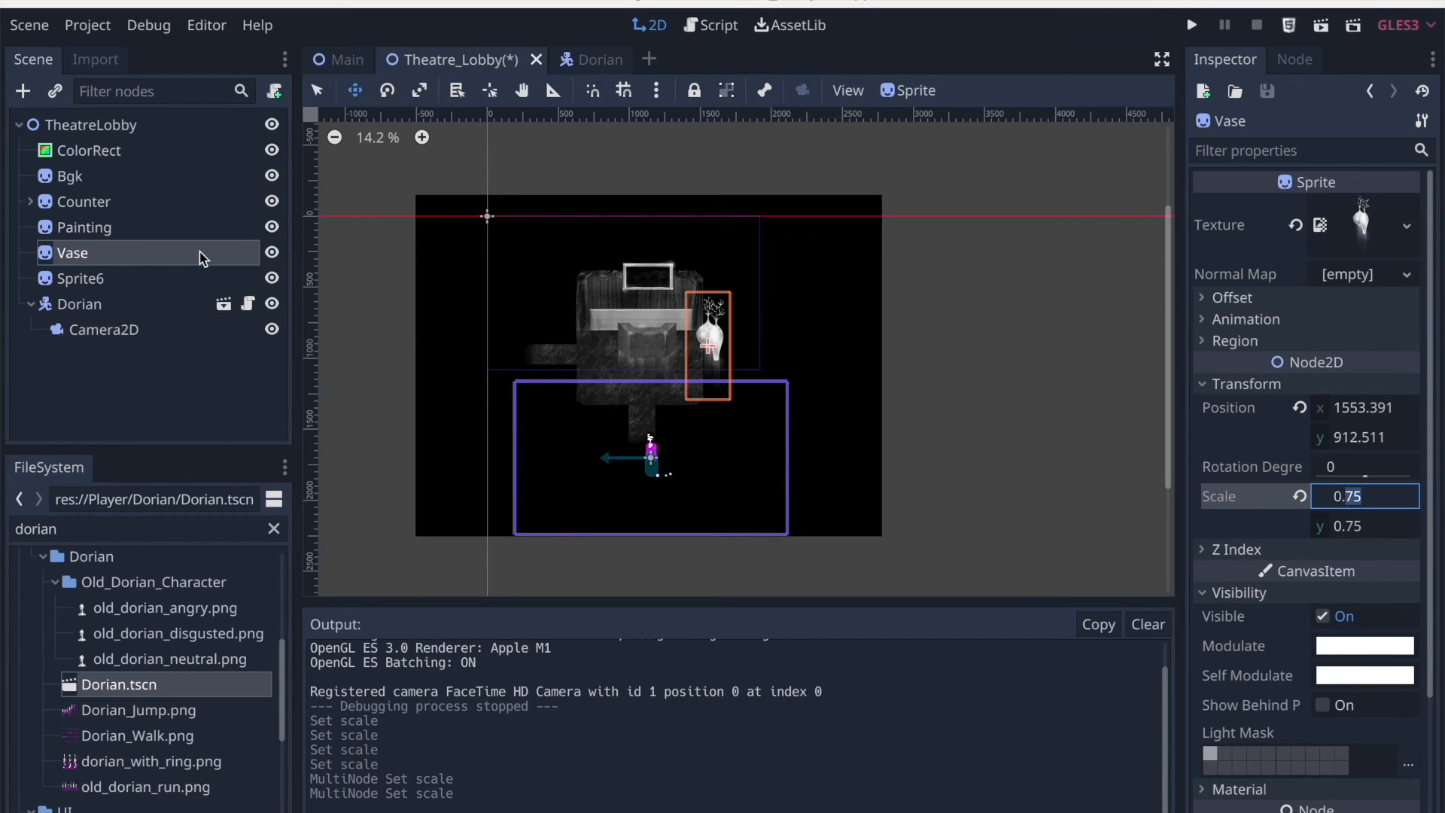
Delete the Sprite6 node from the Theatre_Lobby scene
left_click(163, 278)
key("Delete")
key("Return")
Move the Vase sprite back inside the scaled-down lobby's far side wall, to about (1394, 897)
scroll(440, 301, "up", 2)
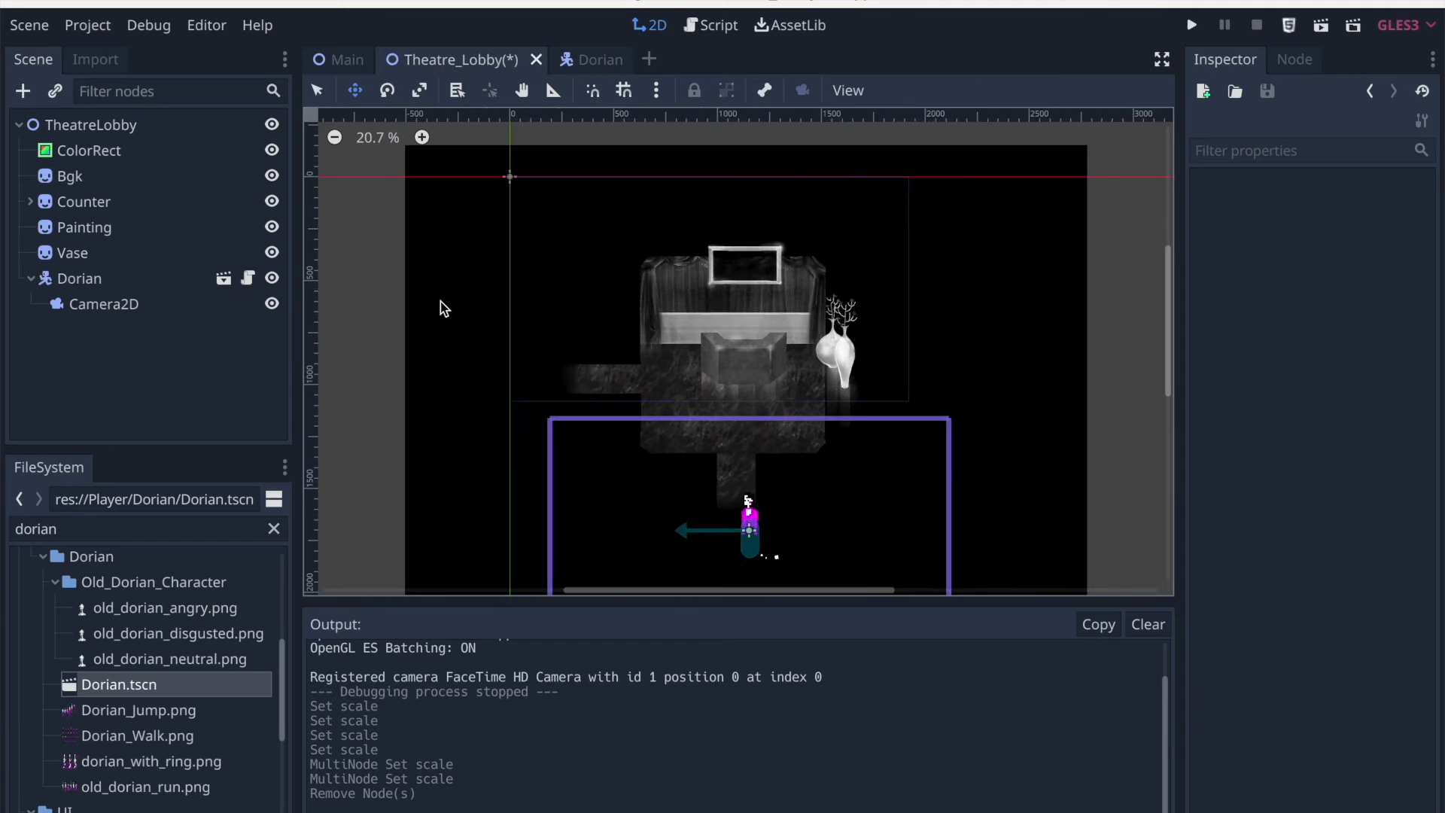
left_click(86, 252)
left_click(97, 227)
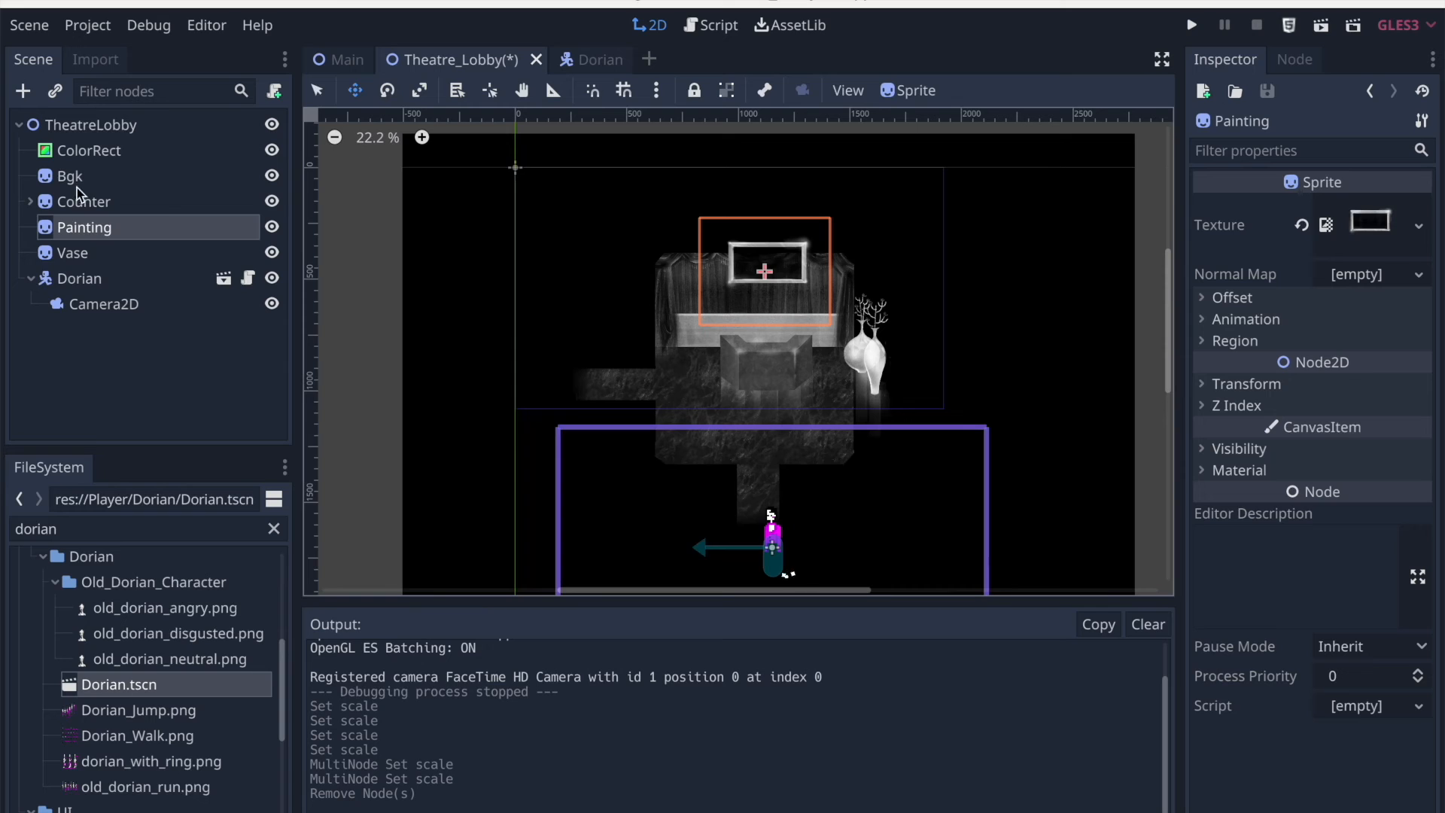
left_click(83, 251)
left_click_drag(883, 376, 847, 372)
scroll(839, 305, "up", 2)
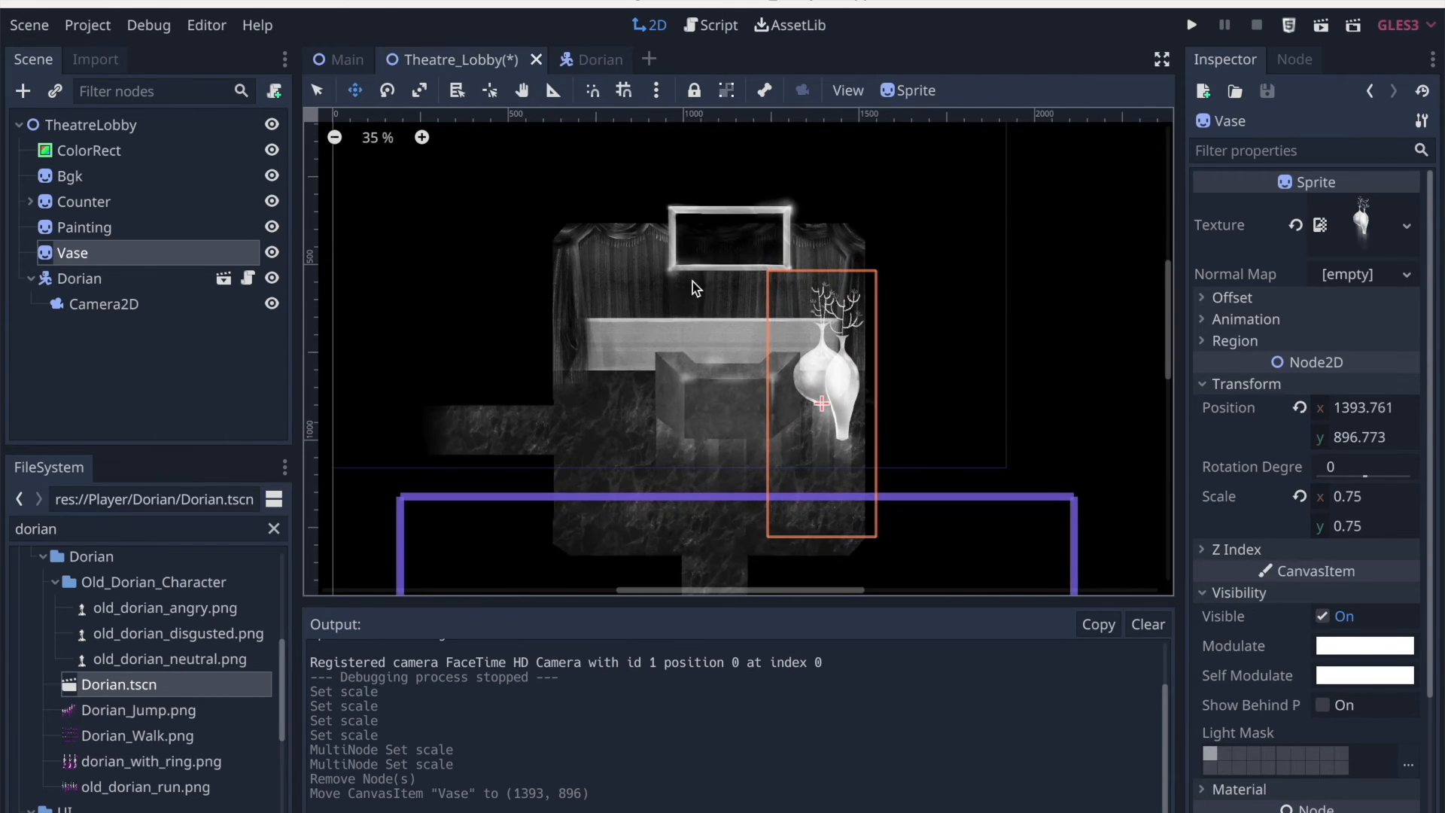
Move the Counter sprite to about (1074, 937), centring it in front of the lobby's back wall
left_click(83, 202)
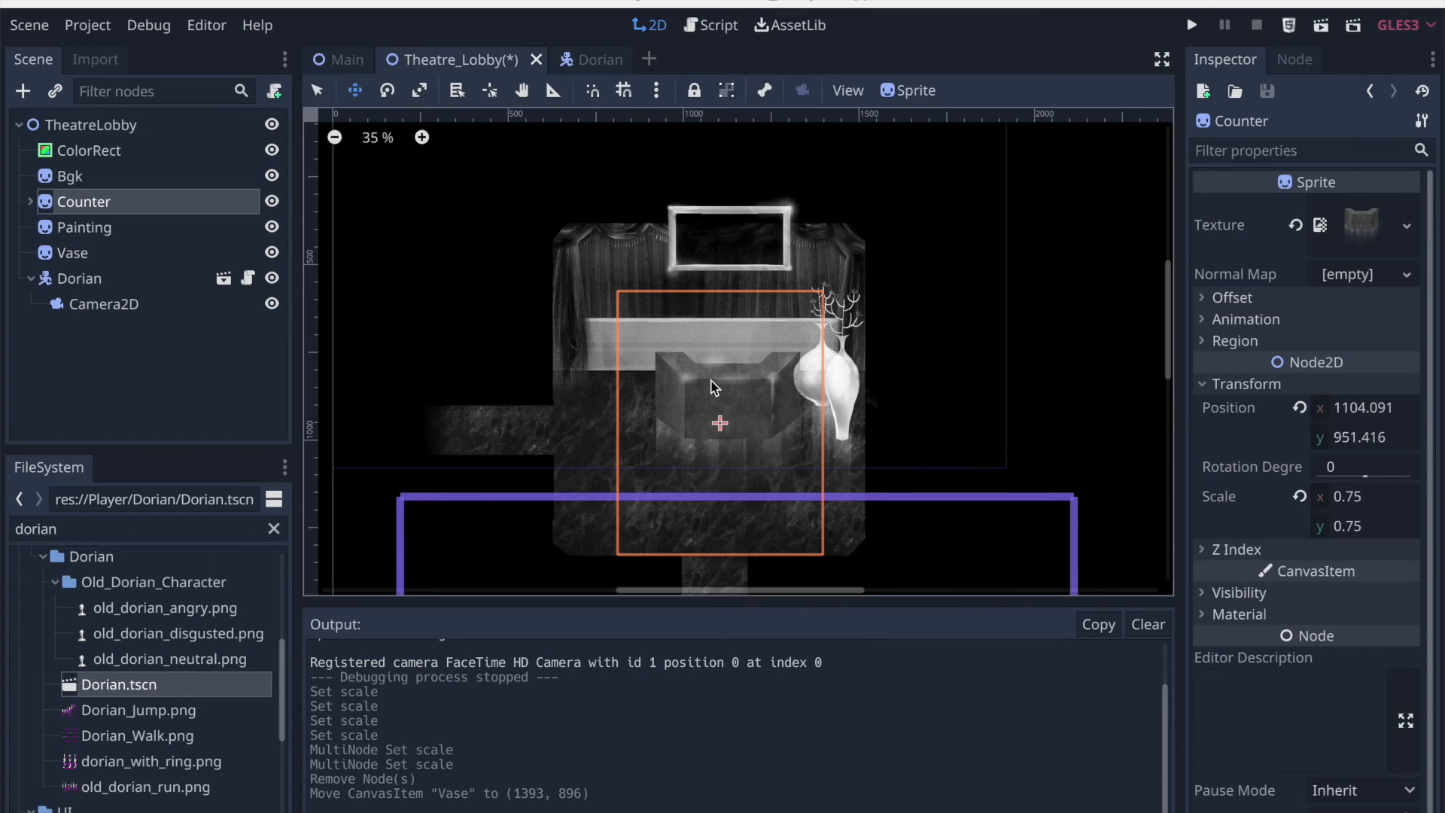
mouse_move(734, 403)
left_mouse_down()
mouse_move(747, 387)
mouse_move(736, 399)
left_mouse_up()
scroll(815, 340, "down", 2)
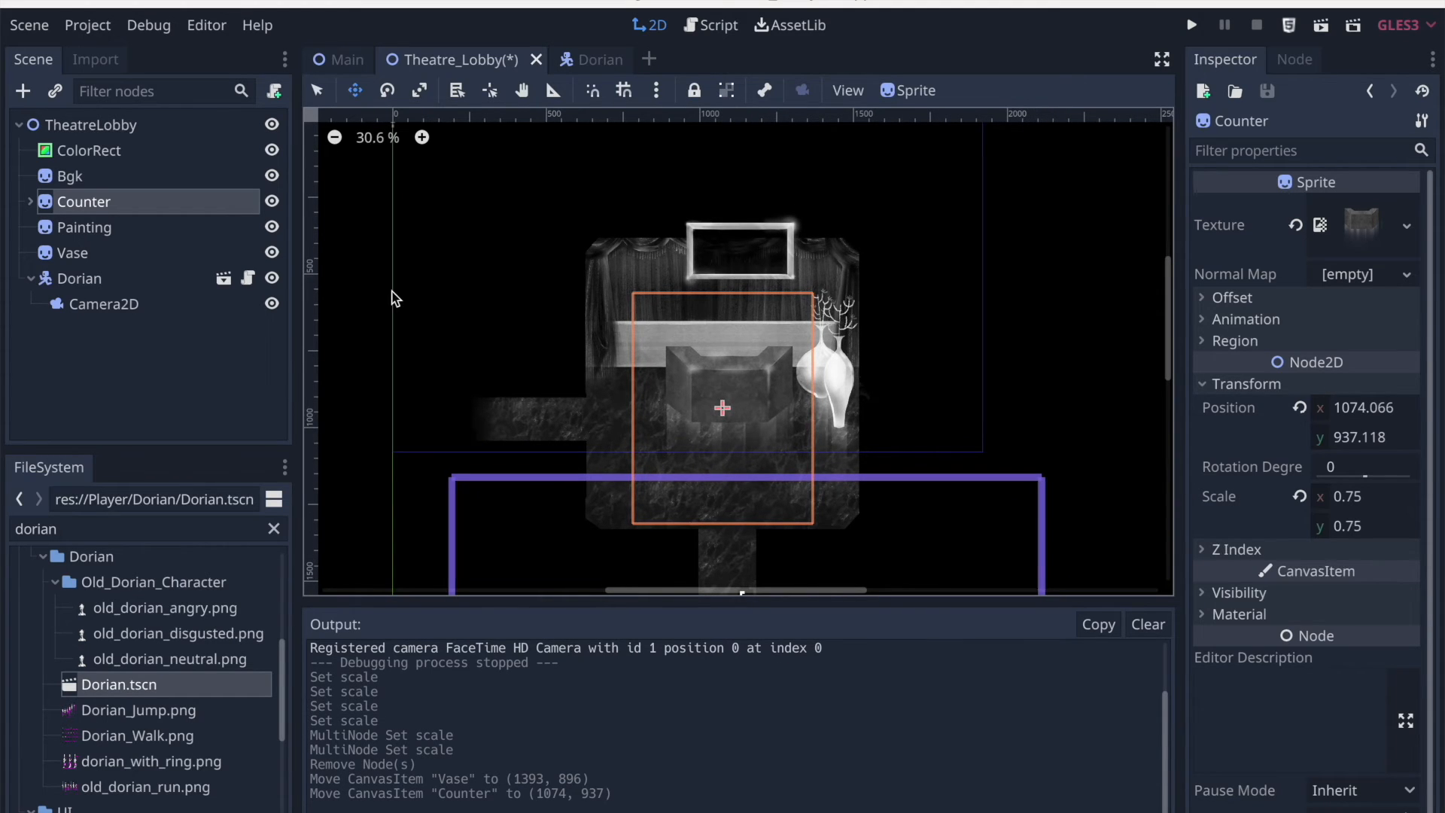
Move the Painting sprite down onto the curtained back wall above the counter, to about (1082, 585)
left_click(83, 226)
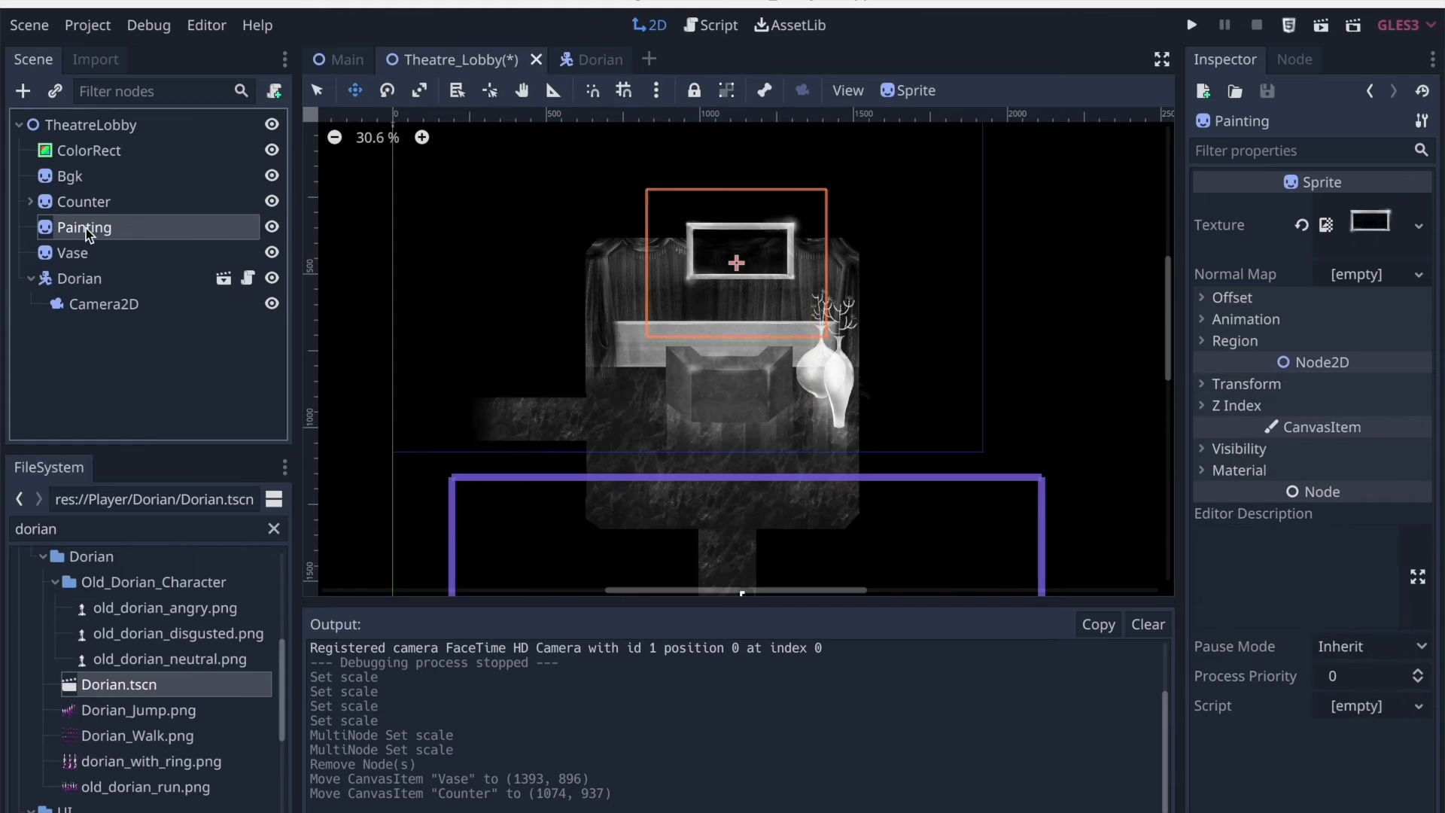
mouse_move(767, 243)
left_mouse_down()
mouse_move(748, 282)
mouse_move(768, 289)
left_mouse_up()
scroll(748, 283, "up", 2)
scroll(811, 218, "down", 2)
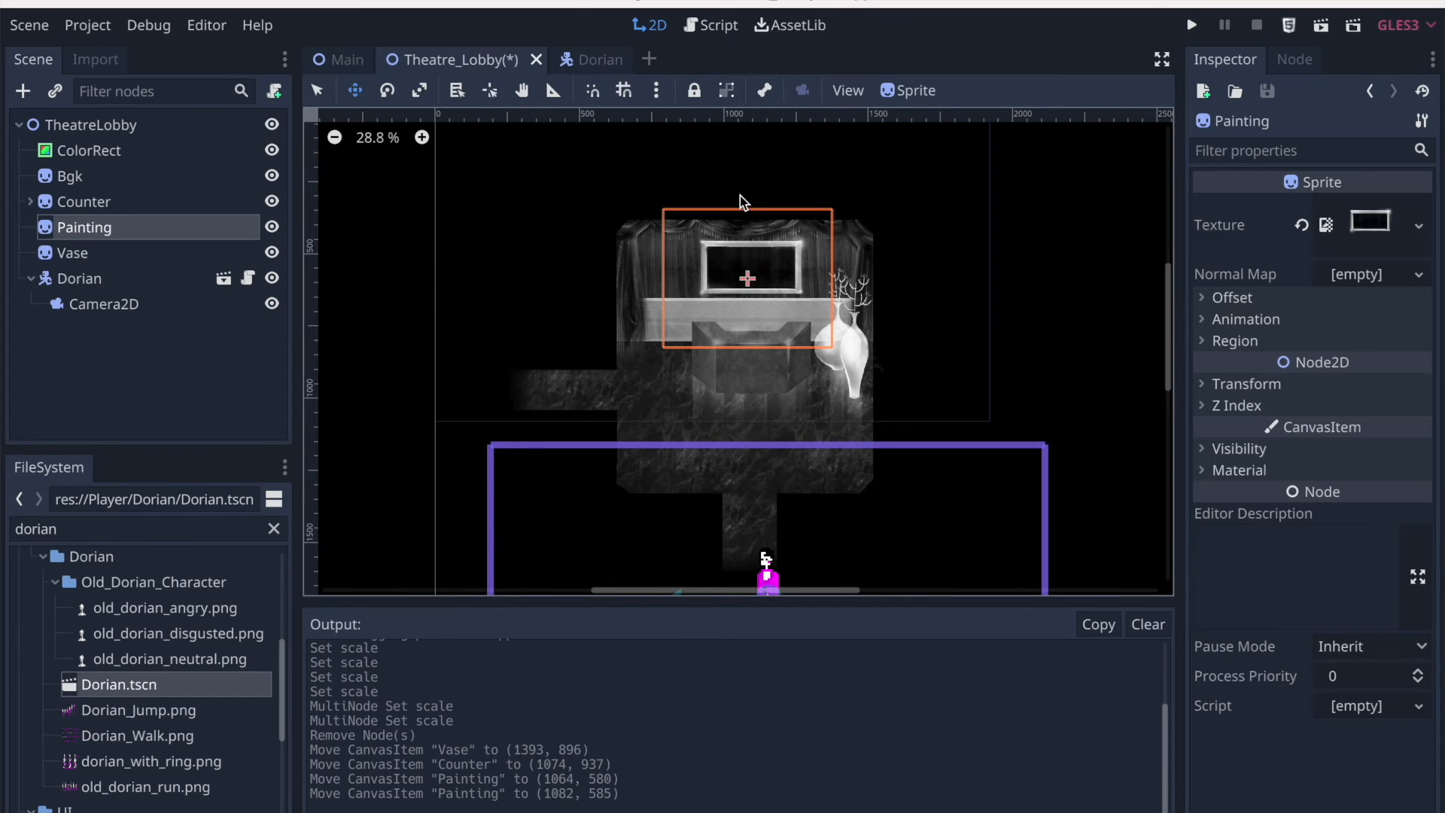
Move the Bgk, Counter, Painting and Vase sprites together upward and slightly left, farther away from Dorian
scroll(744, 163, "down", 2)
left_click(171, 254)
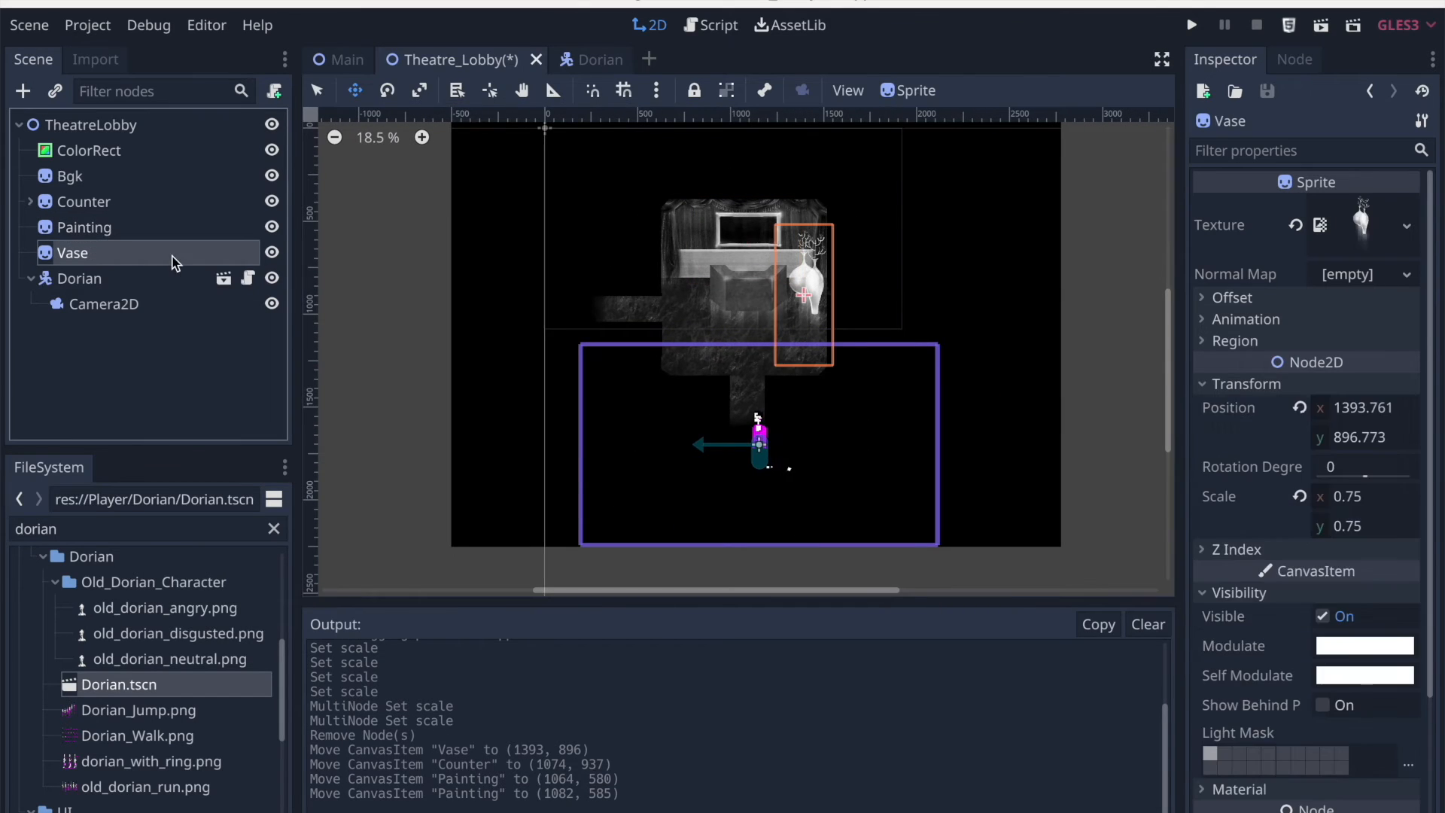
left_click(130, 280)
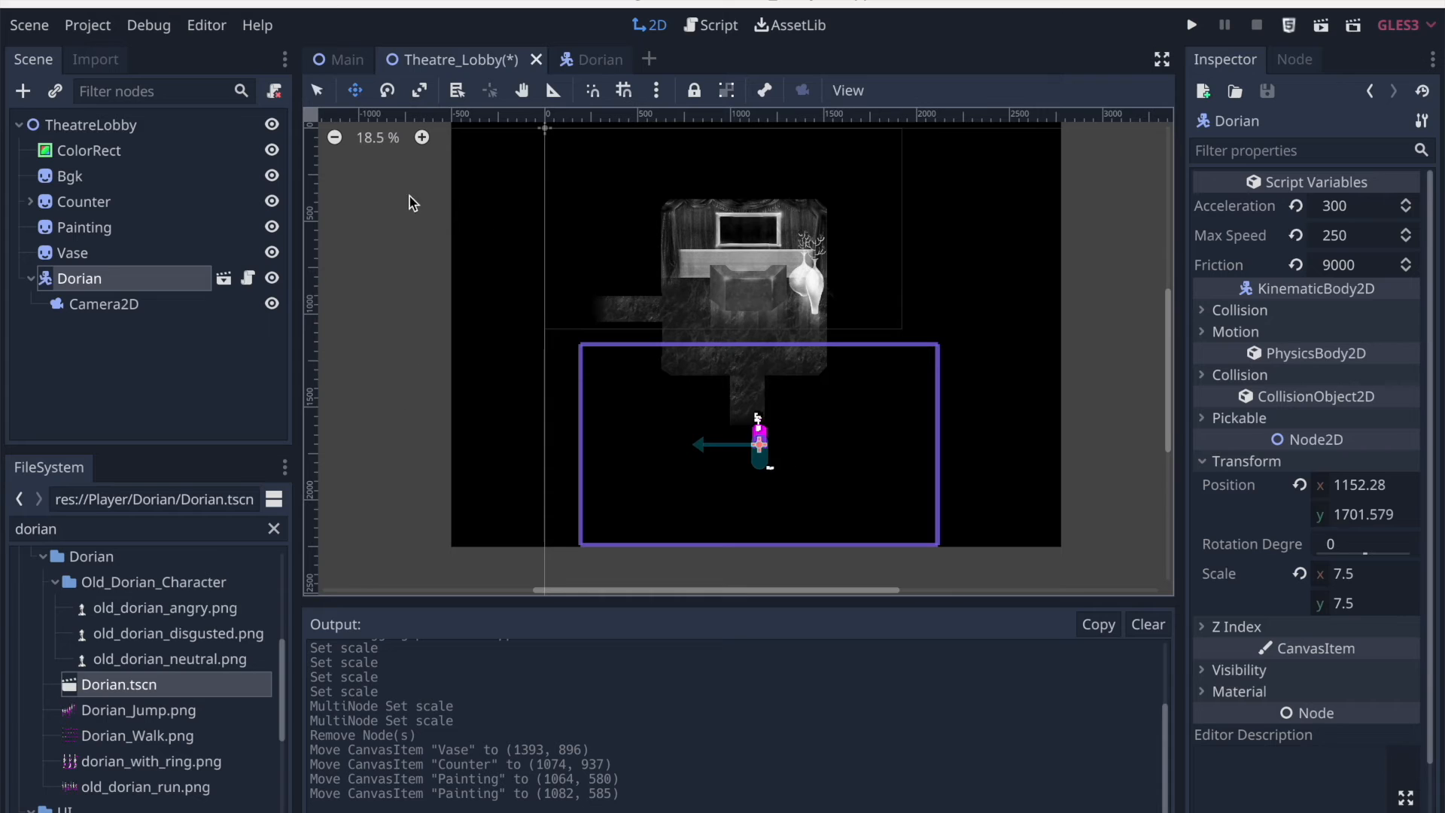
left_click(98, 200)
left_click(98, 176)
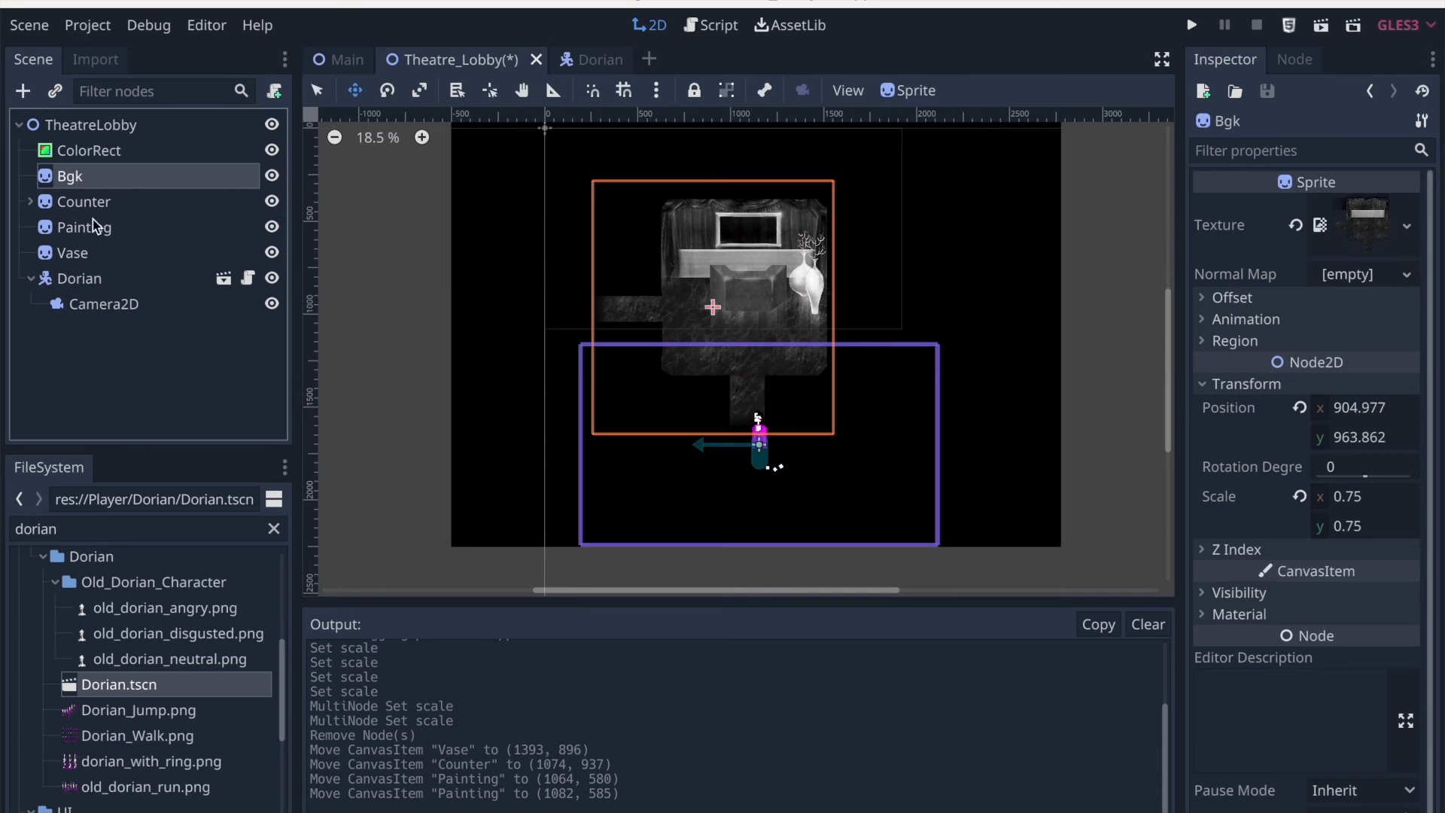
left_click(97, 254, "shift")
left_click_drag(766, 305, 743, 332)
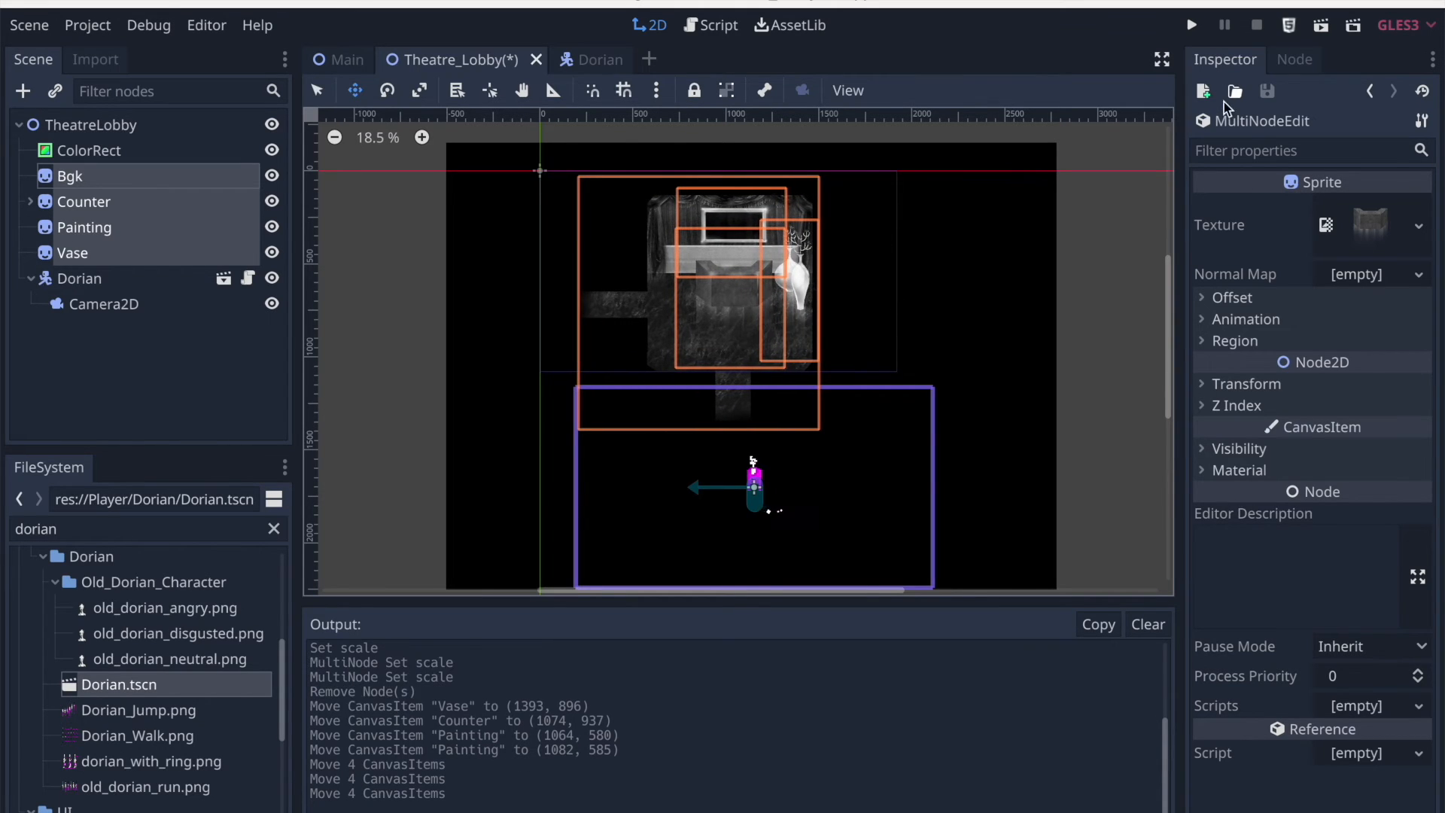
Set the Dorian node's scale to 6 on both axes
left_click(134, 279)
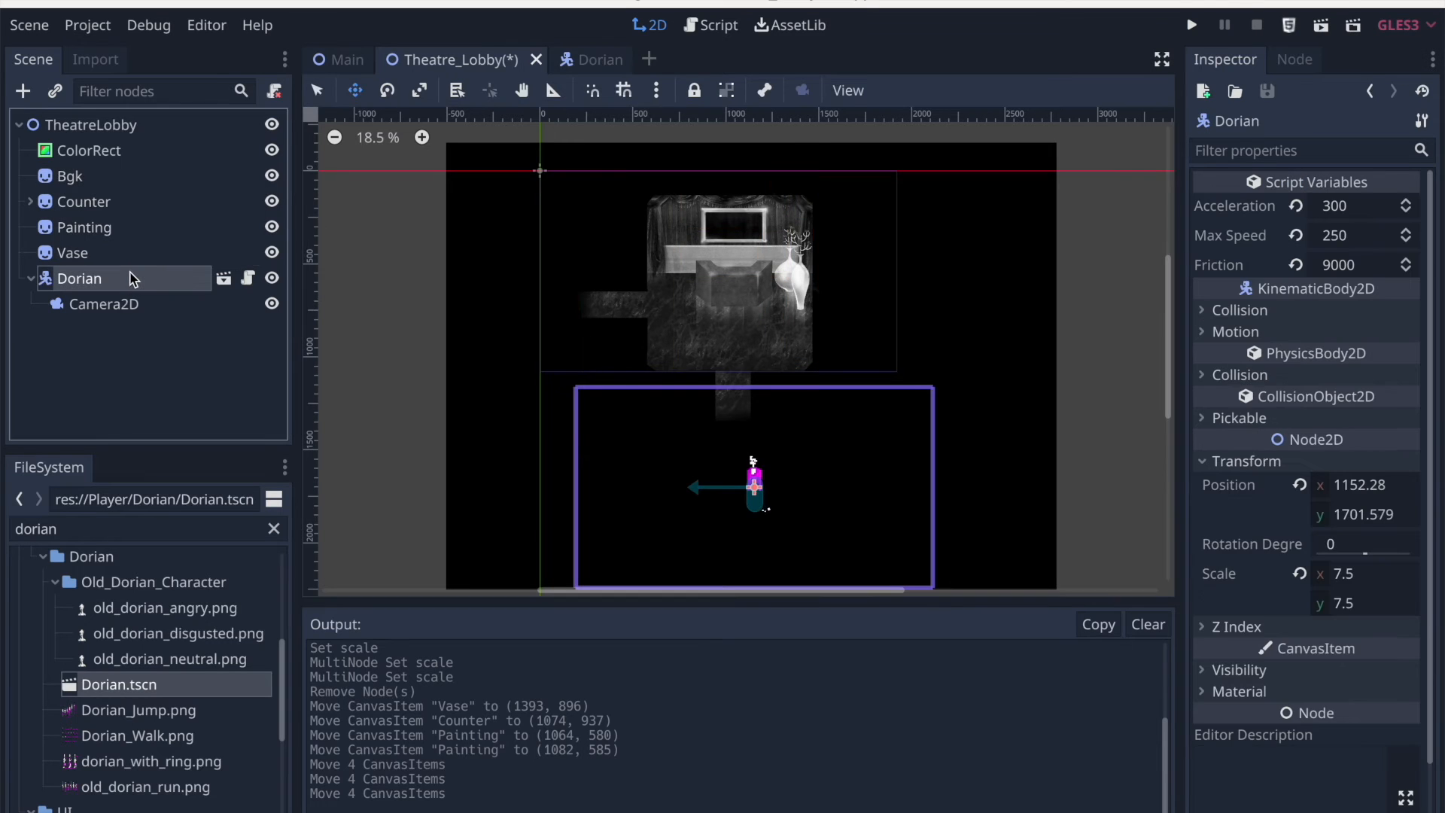
left_click(1366, 575)
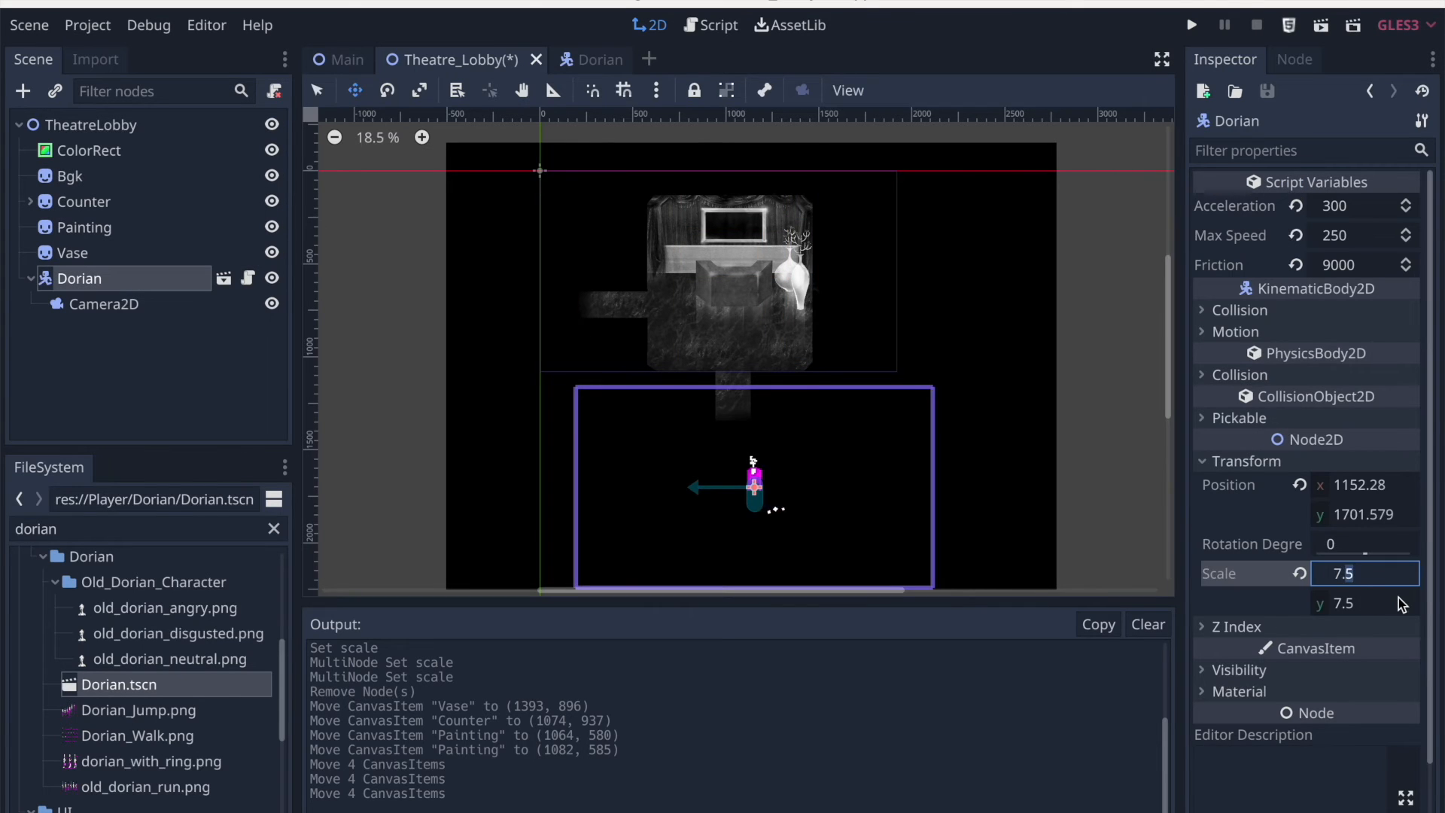
type("6")
left_click(1375, 603)
type("7.6")
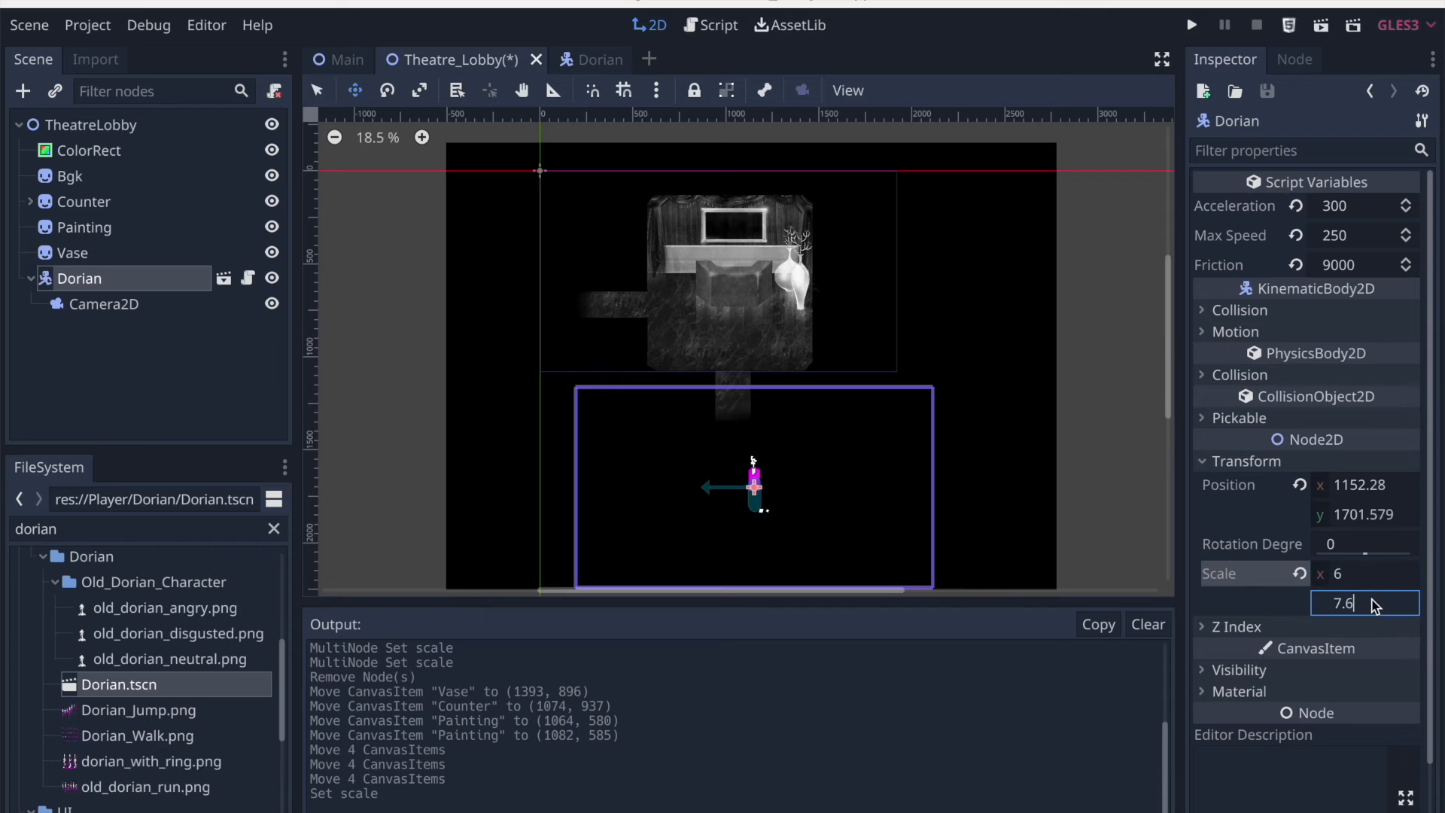
key("Return")
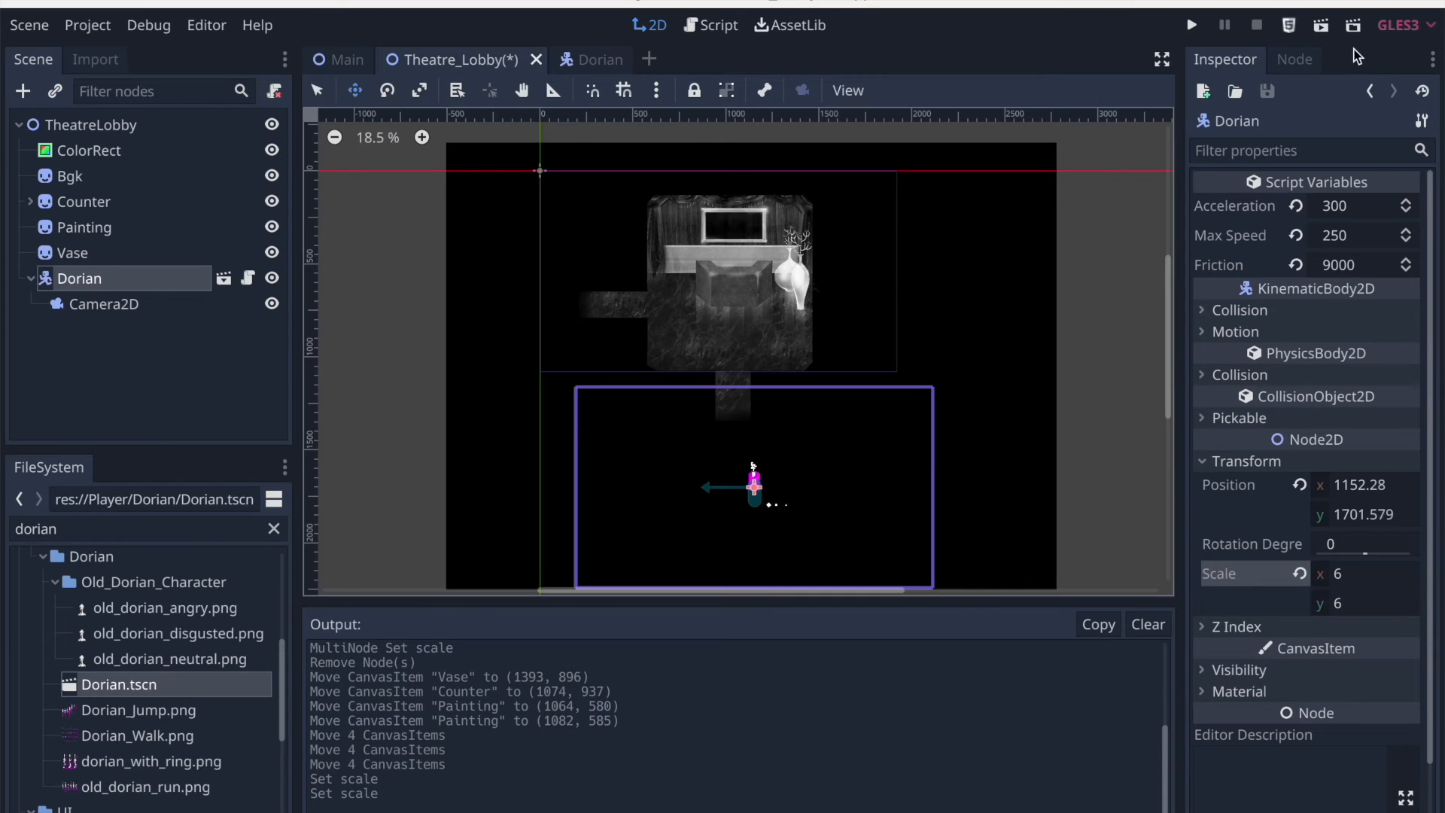
Run the current scene, walk Dorian up into the lobby and out along the side corridor, and stop the test
left_click(1322, 30)
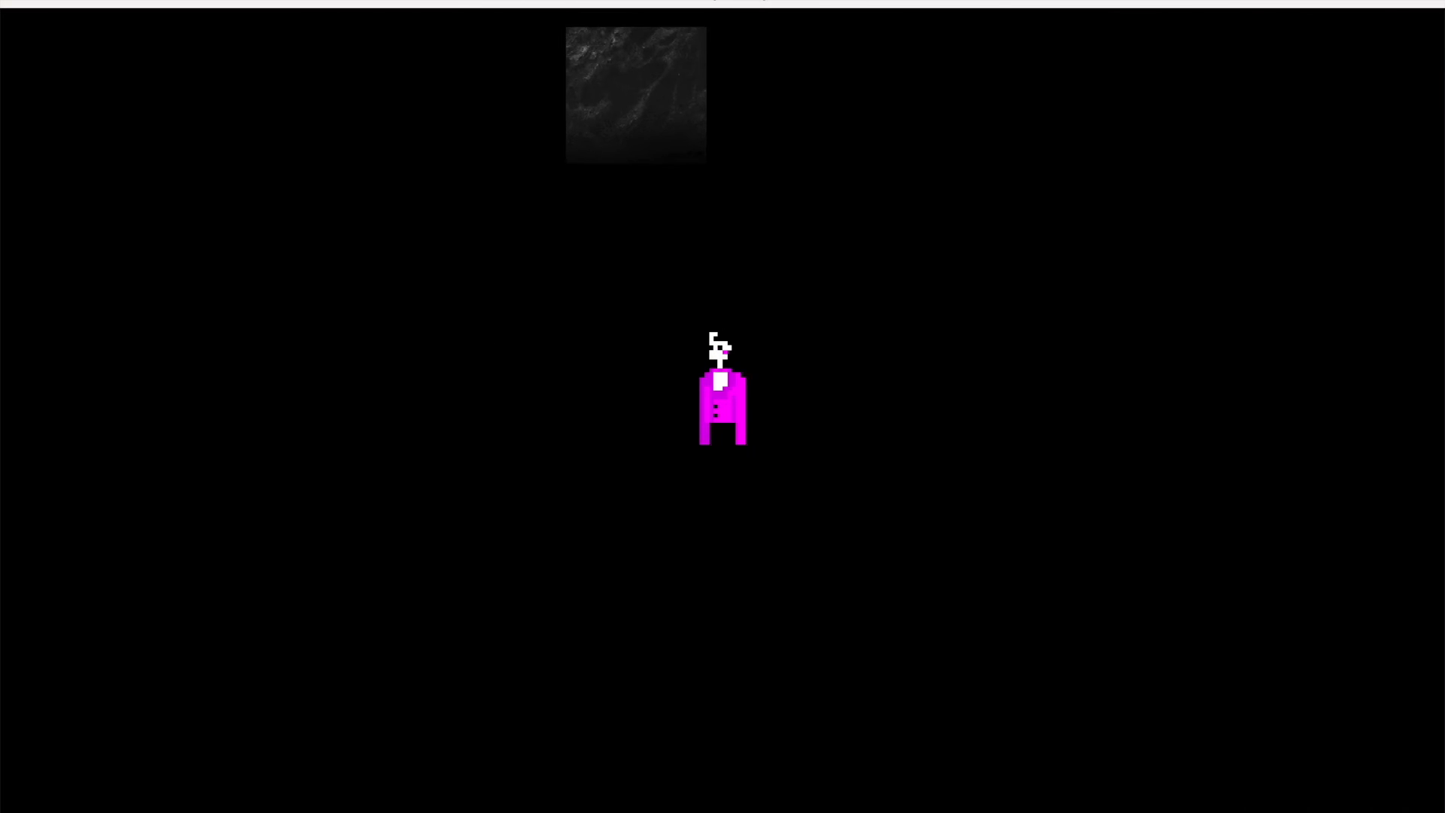
key("Left")
key("Up")
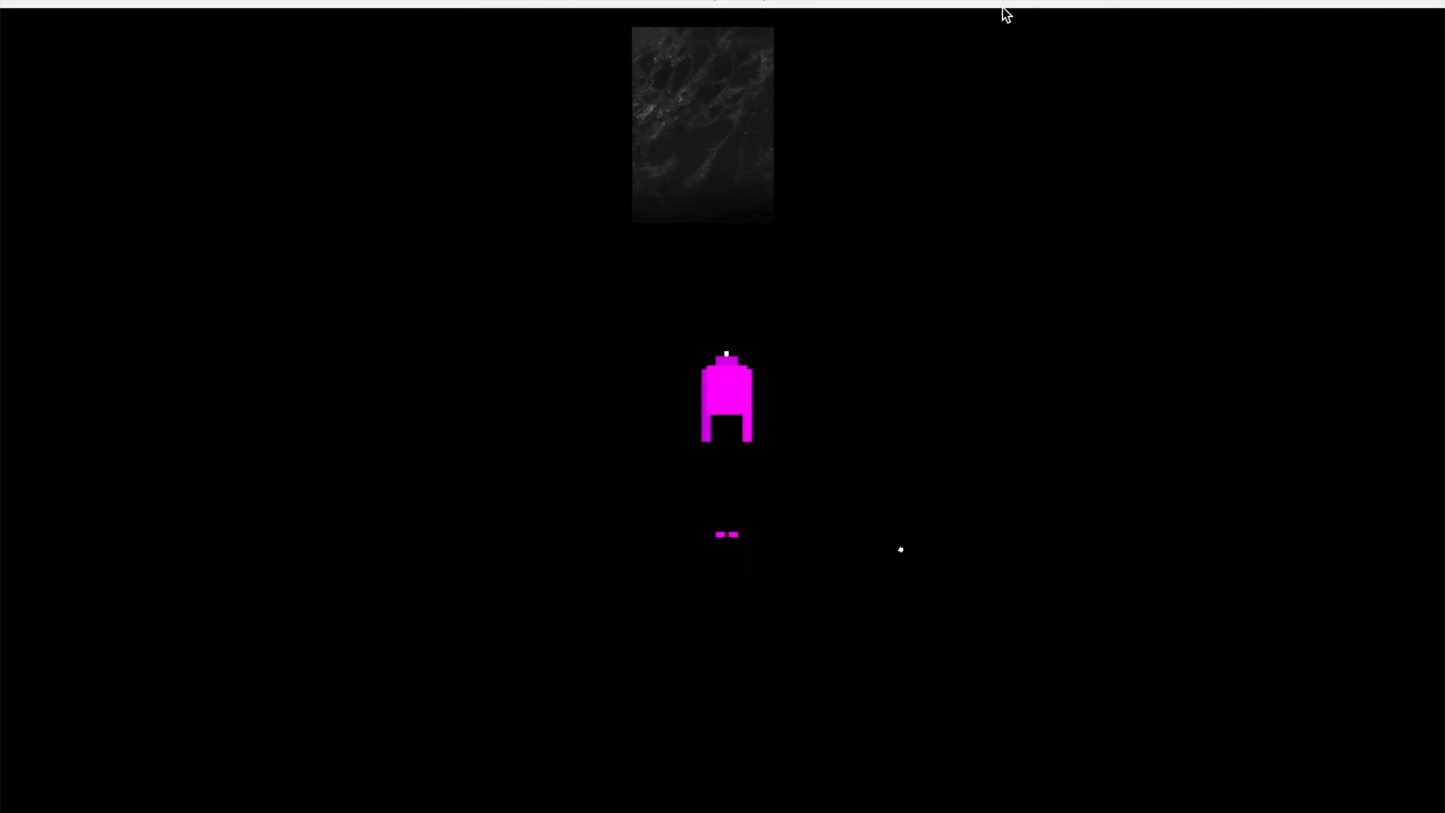
key("Up")
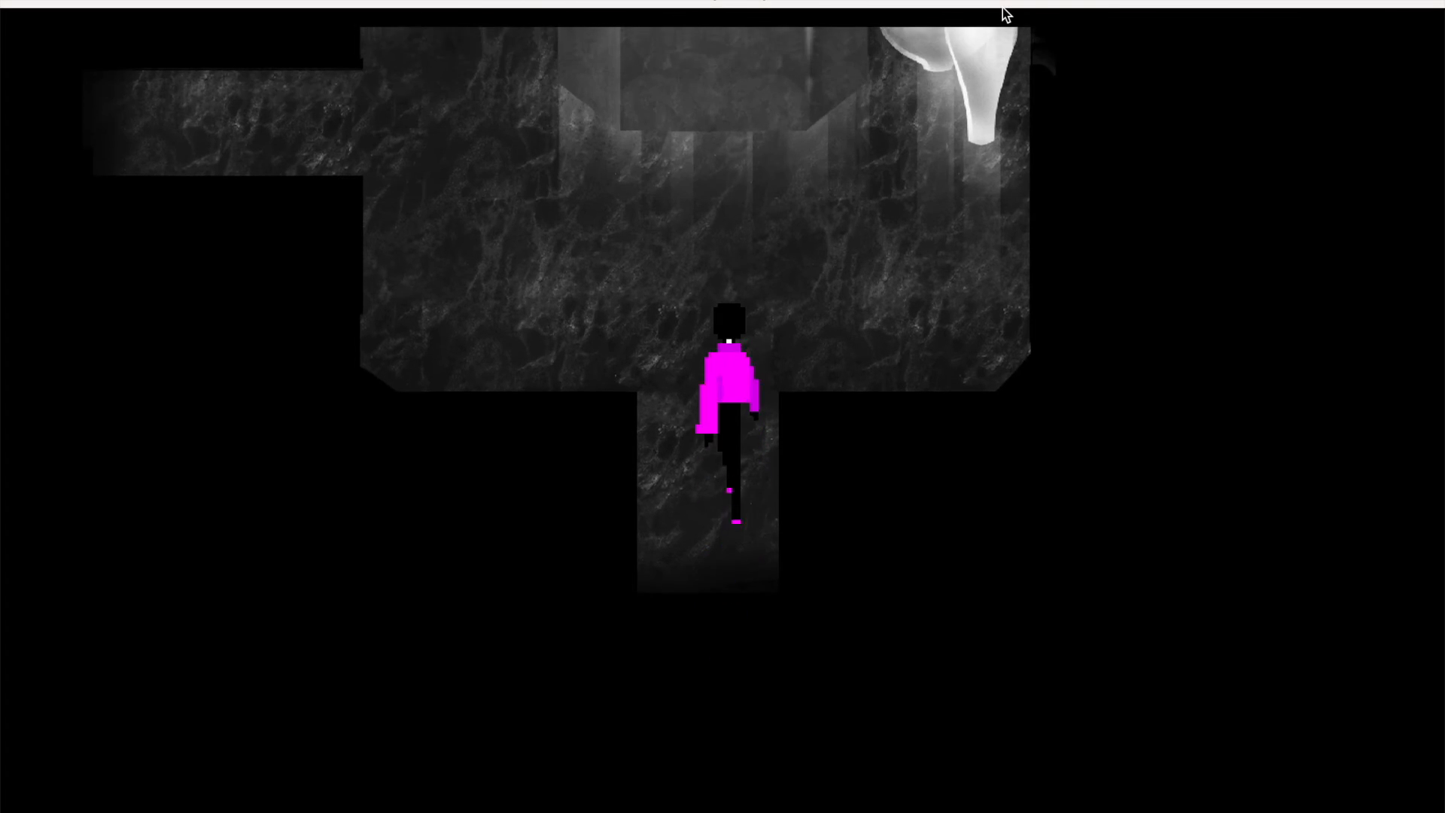
key("Up")
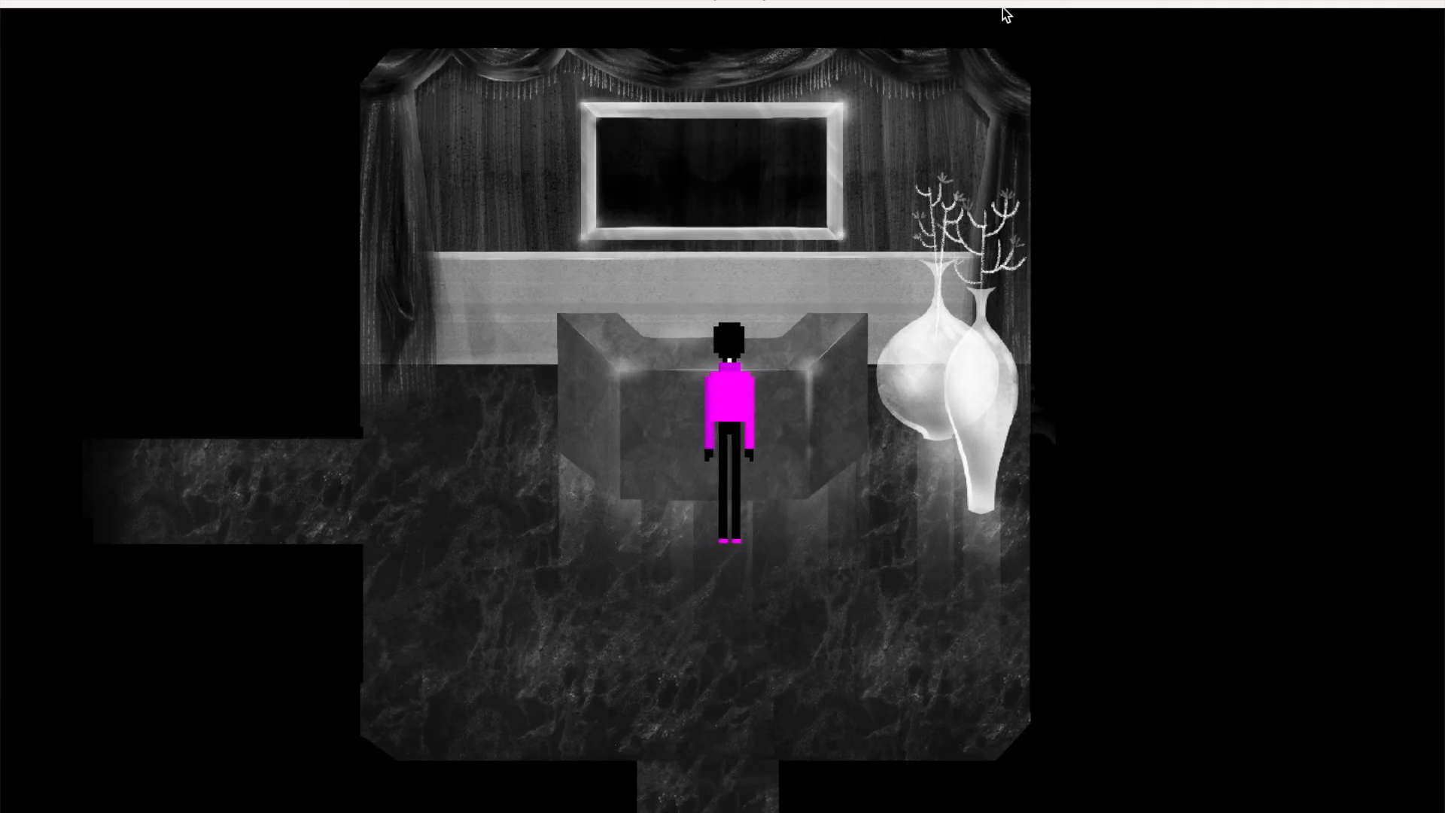
key("Left")
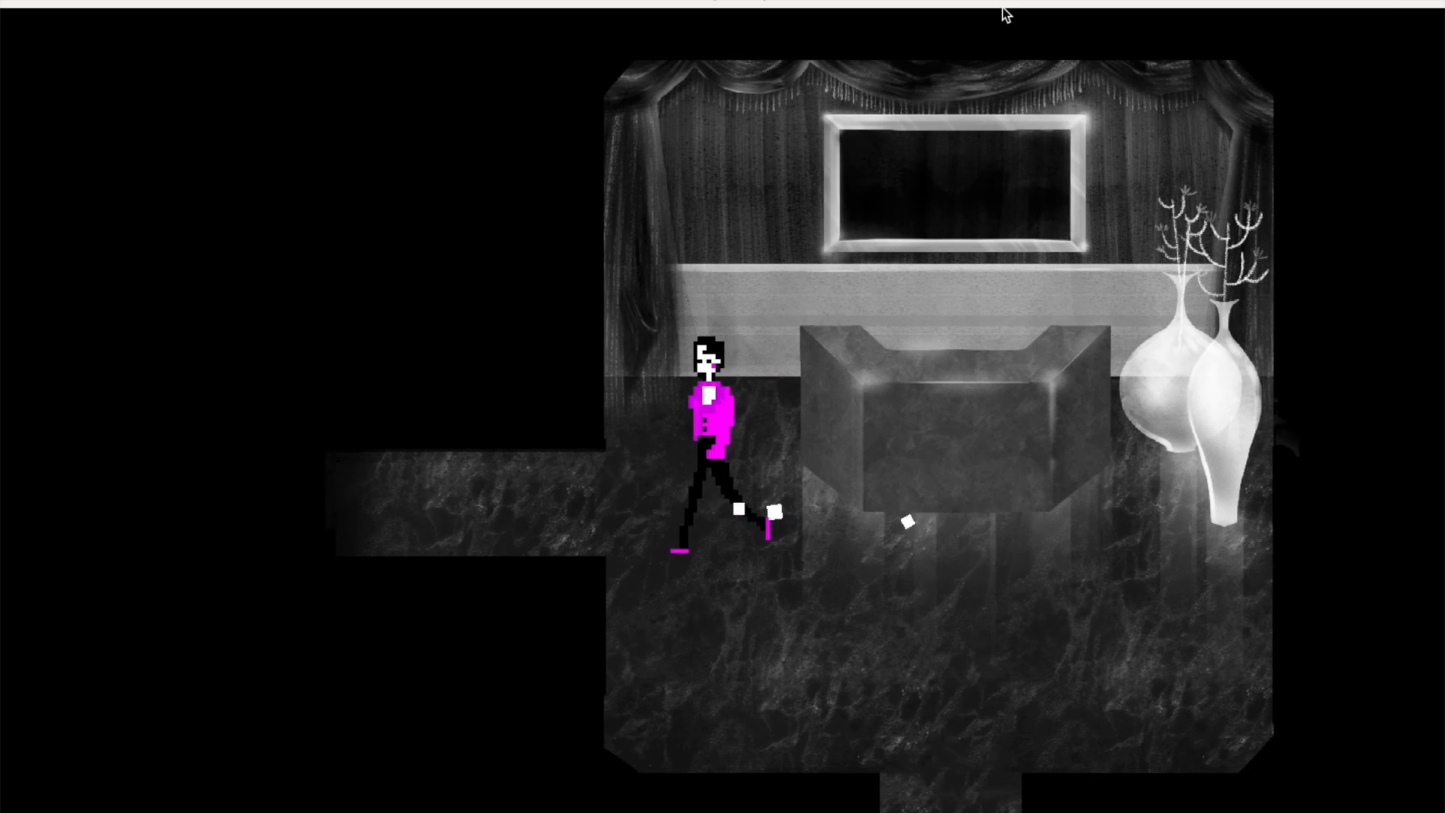
key("Left")
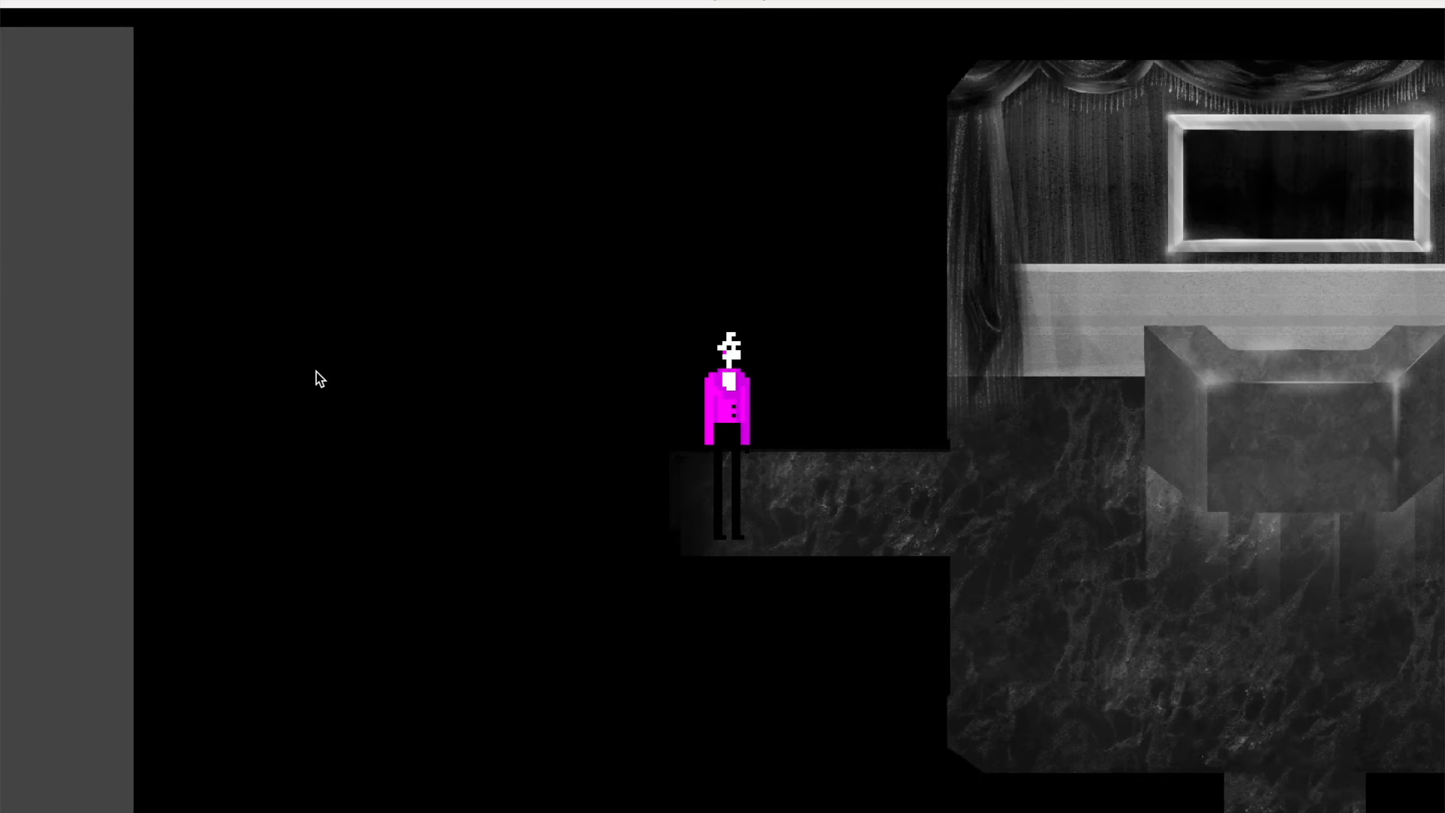
left_click(16, 4)
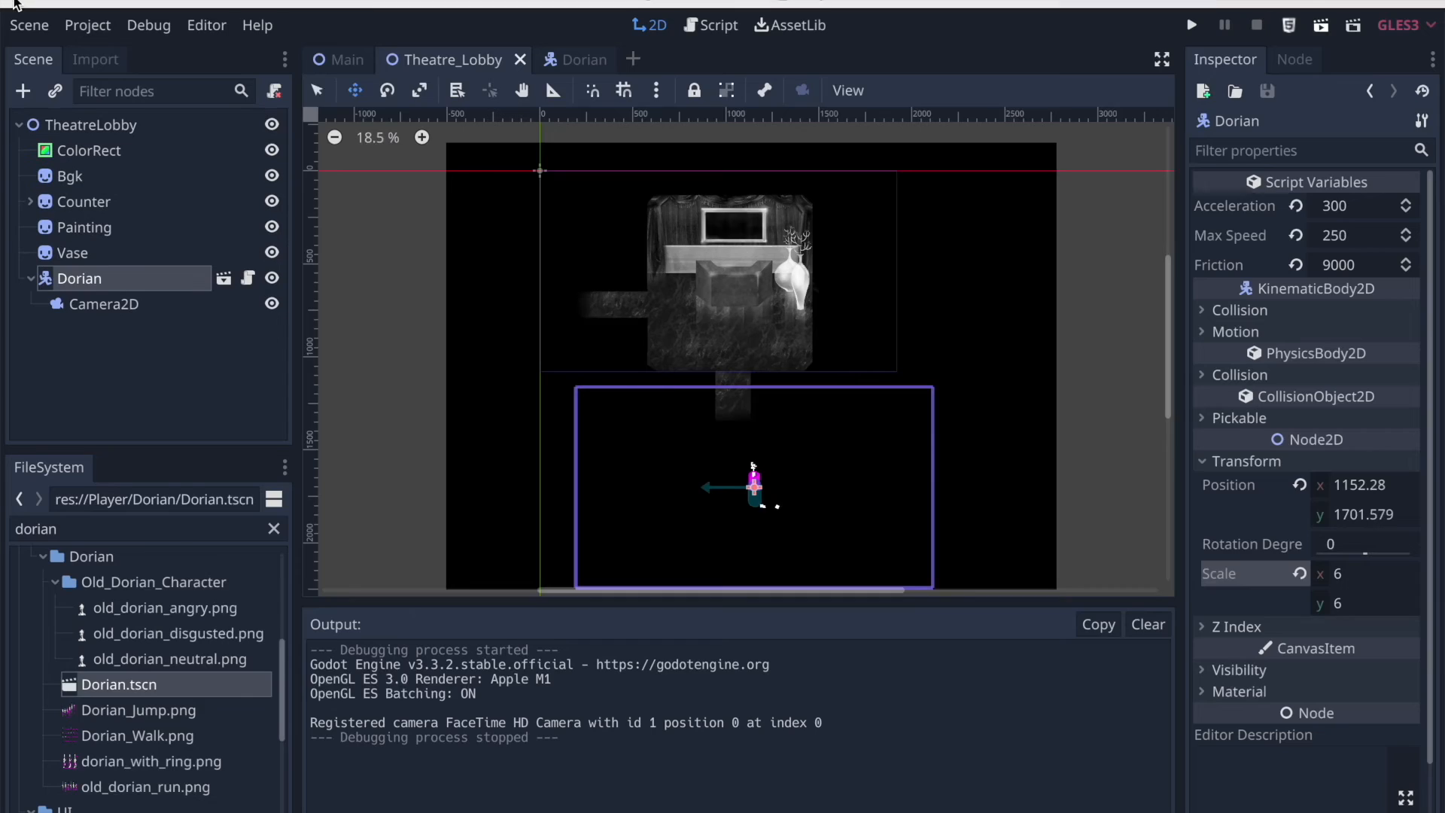
left_click_drag(323, 219, 457, 231)
key("super+z")
left_click_drag(312, 155, 540, 144)
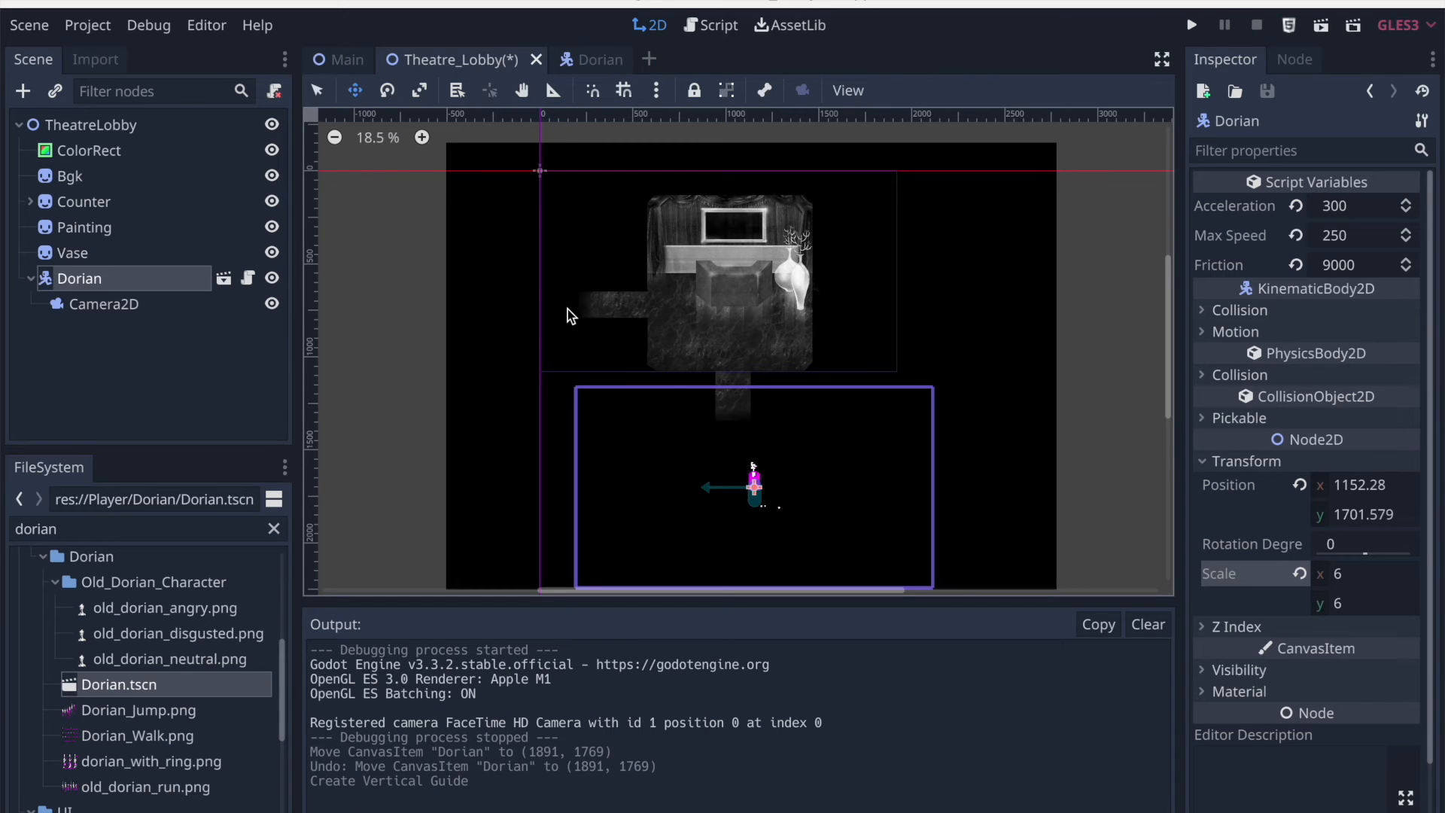
key("super+z")
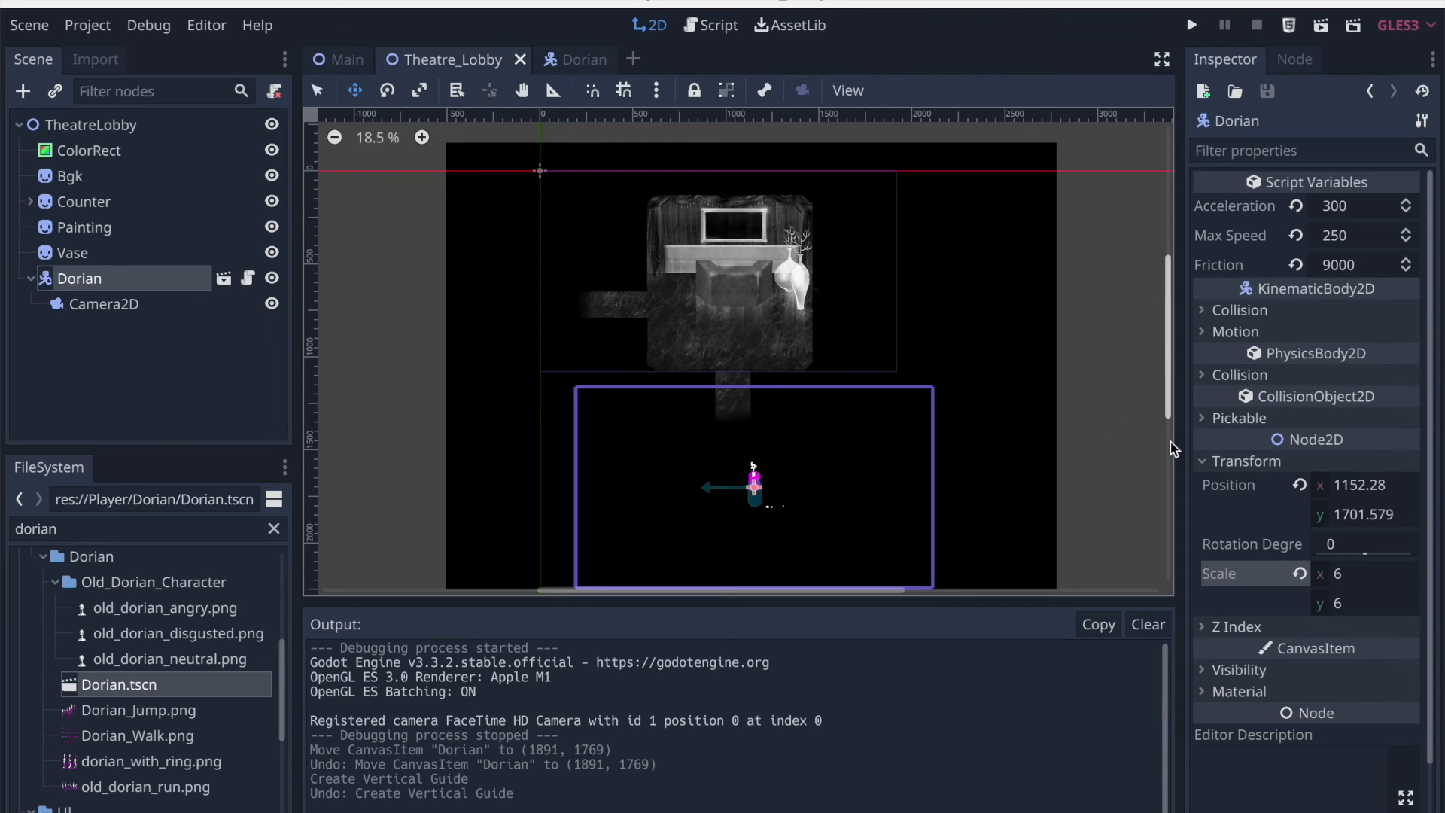
Set the Camera2D node's left limit to 0 and its bottom limit to 1750
left_click(126, 310)
left_click(1352, 518)
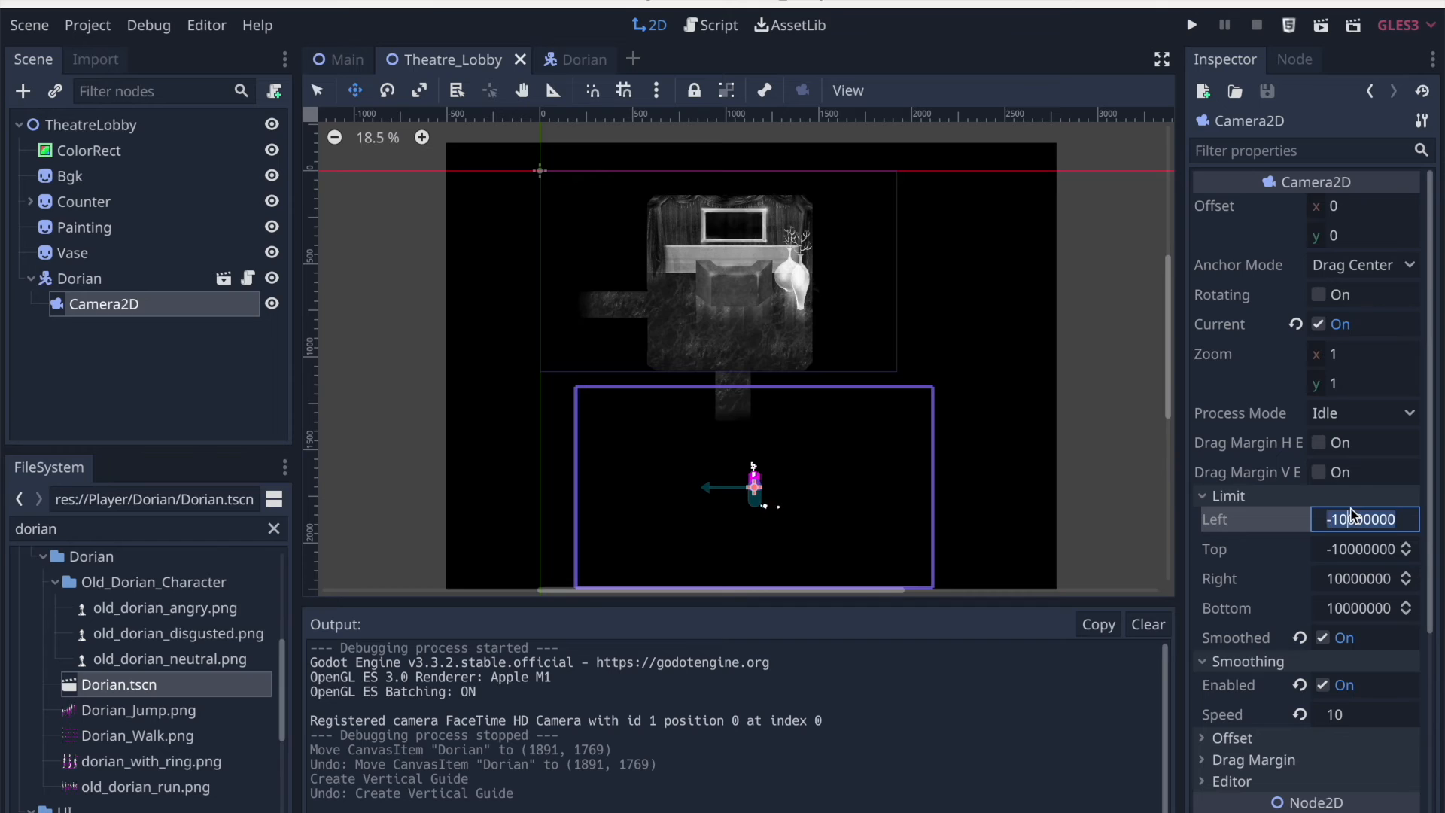
type("0")
key("Return")
left_click_drag(908, 113, 932, 498)
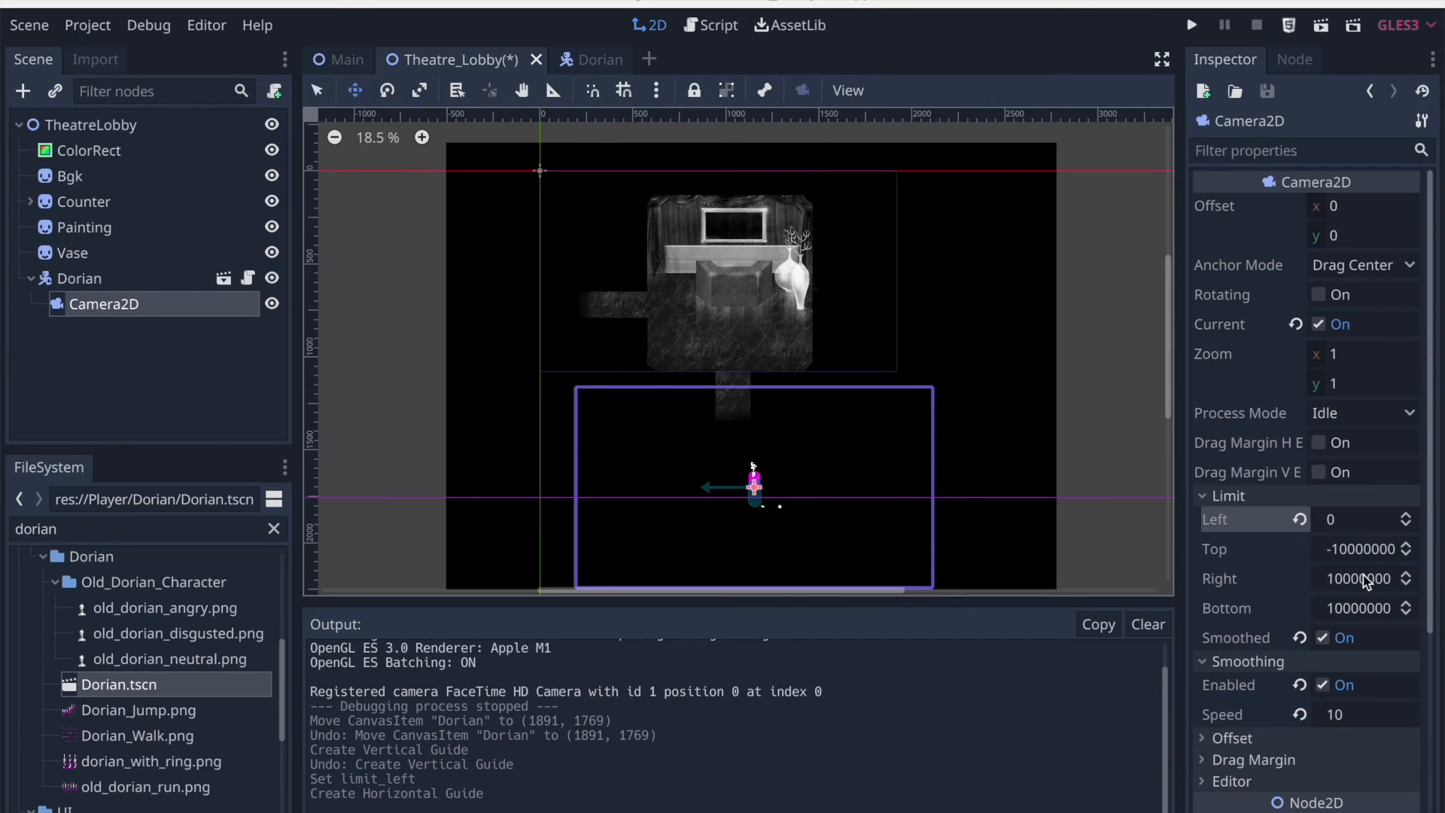
key("super+z")
left_click(1352, 606)
type("1")
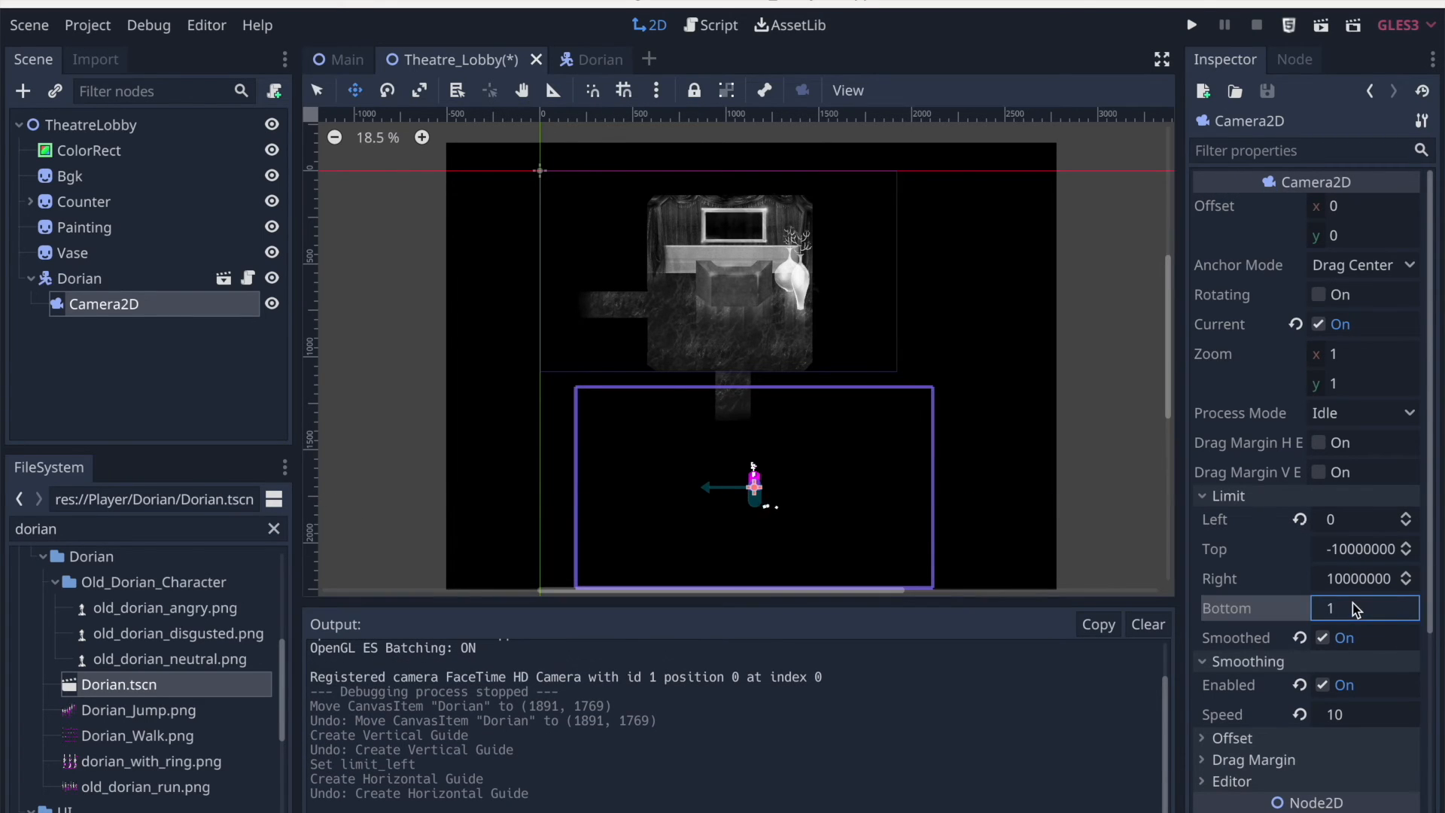
type("750")
key("Return")
Set the camera's right limit to 1920, matching the edge of the viewport frame
left_click(319, 216)
left_click_drag(320, 217, 896, 226)
key("ctrl+z")
left_click(1362, 579)
type("1920")
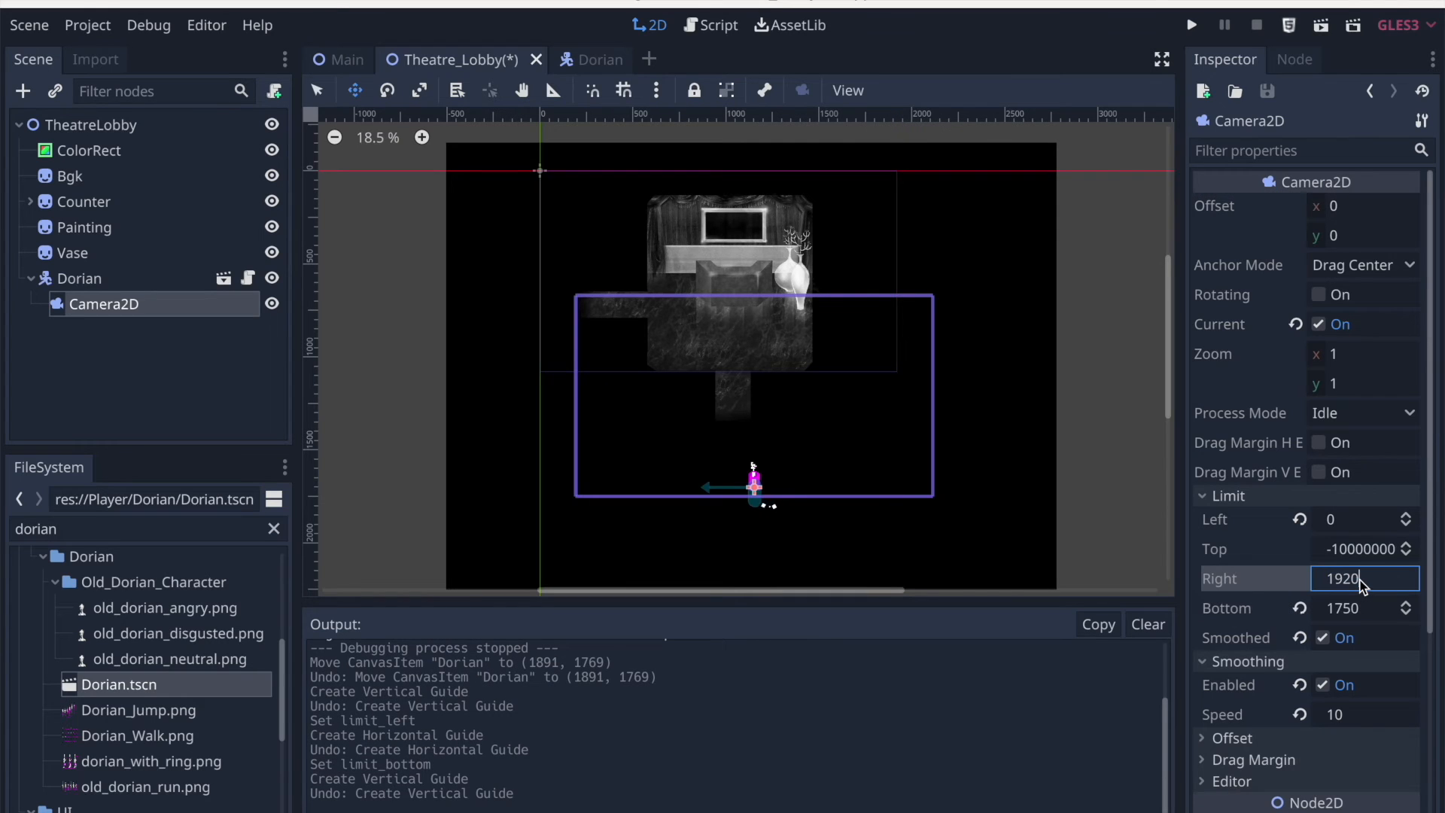
Widen the camera's left limit to -100
left_click(1347, 550)
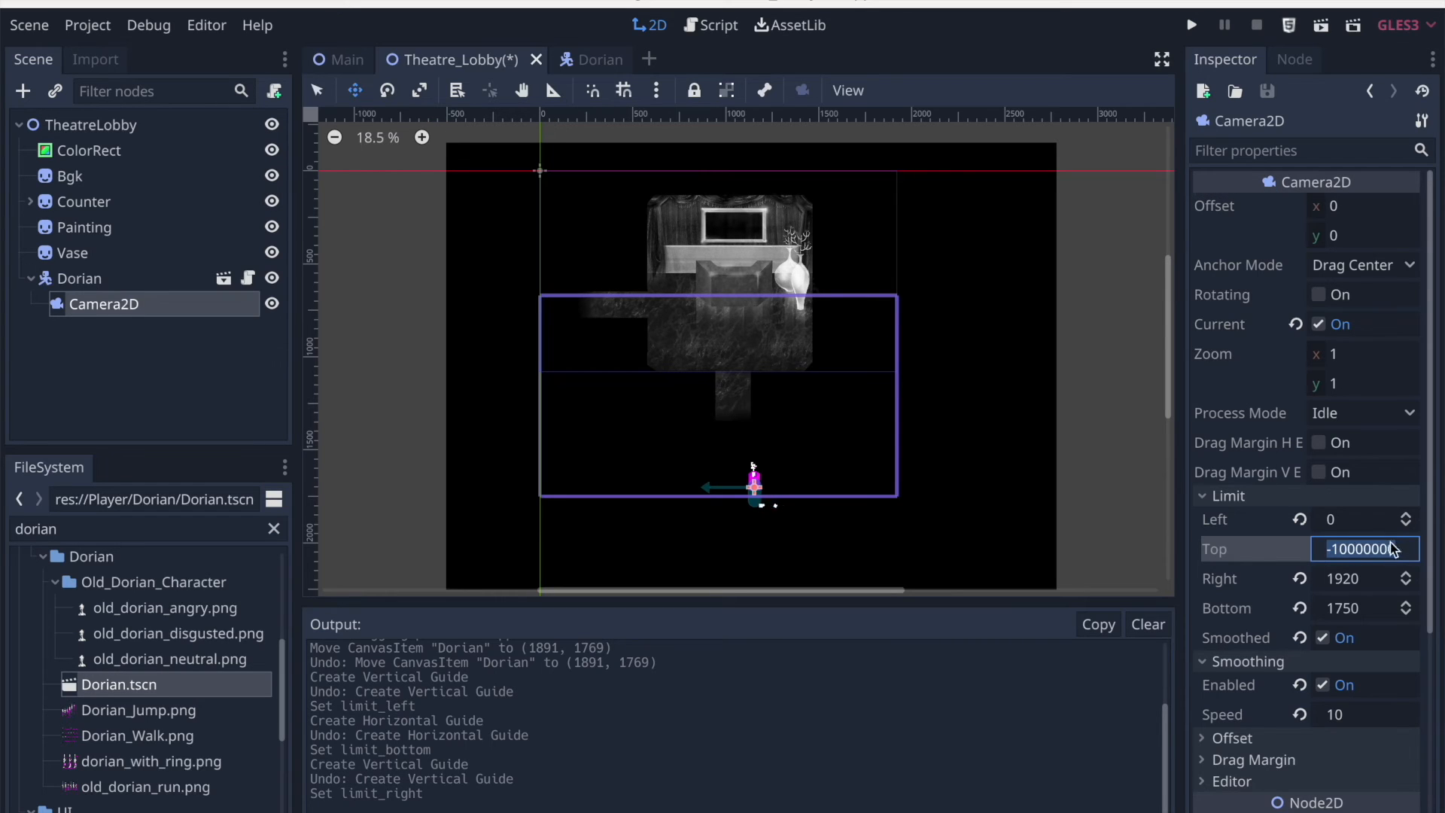
left_click(1354, 521)
type("-100")
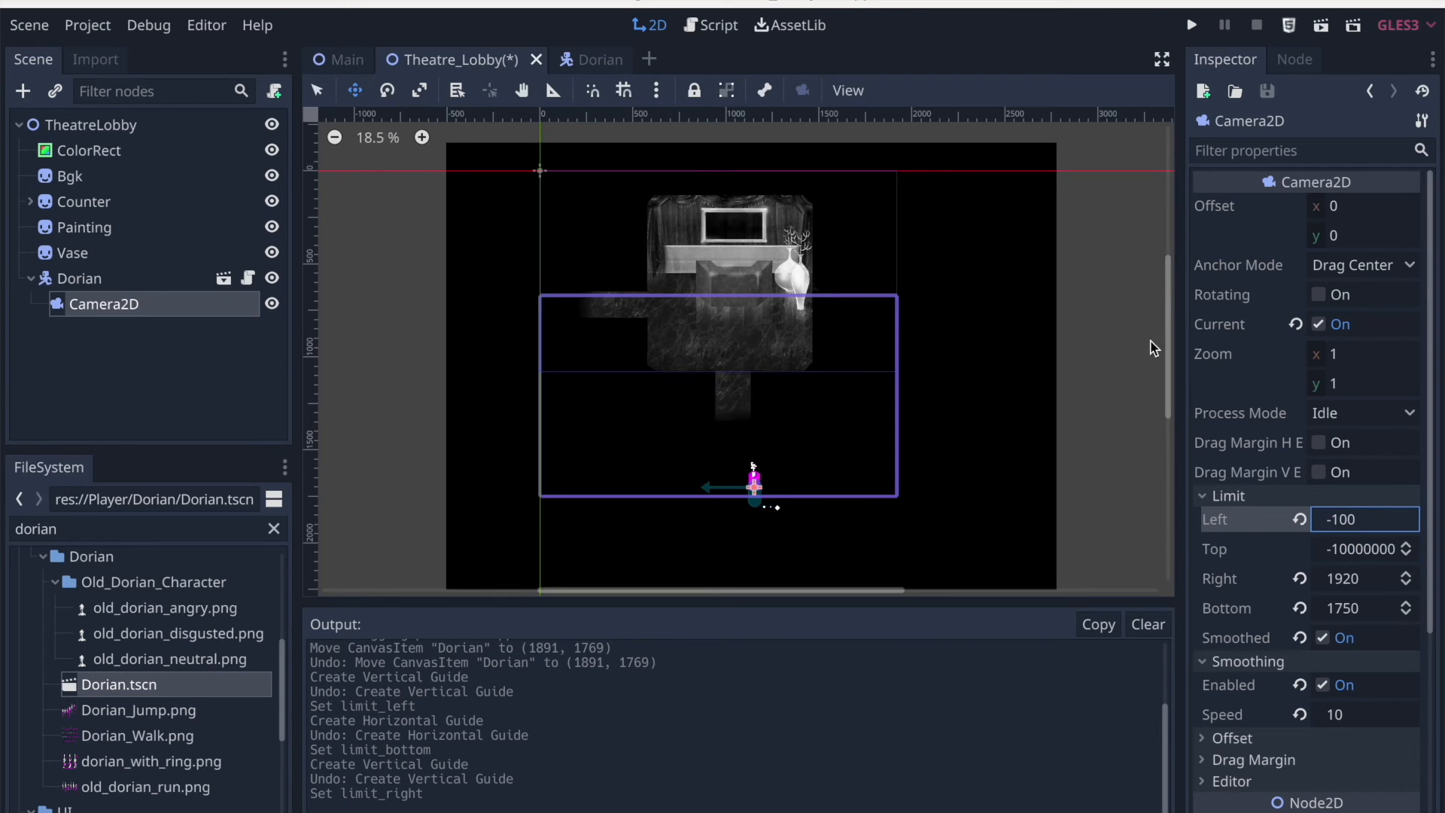
Test the camera limits by running the scene and walking Dorian above the lobby and out to both sides, and stop the run
left_click(1321, 26)
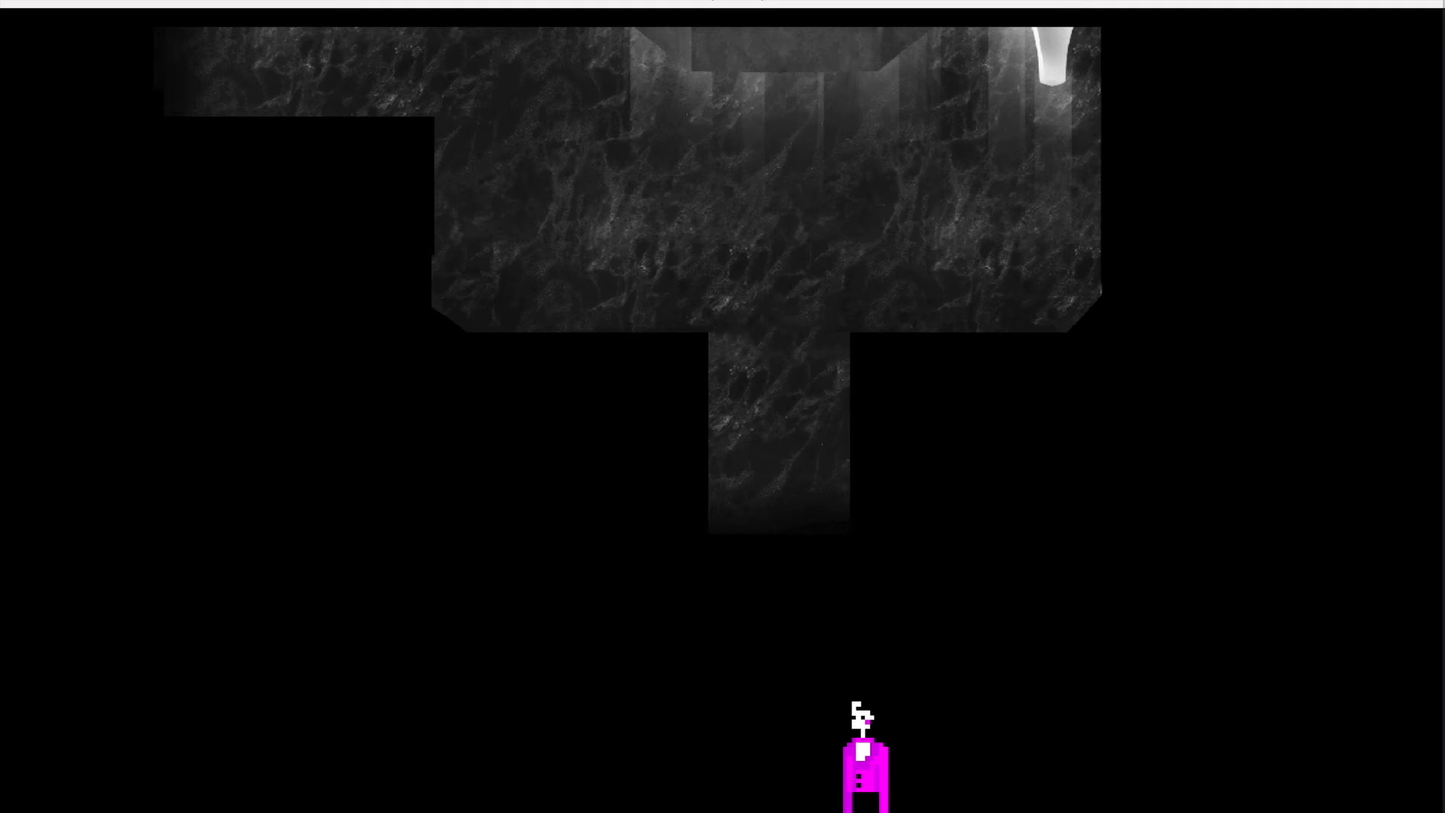
key("Up")
key("Up")
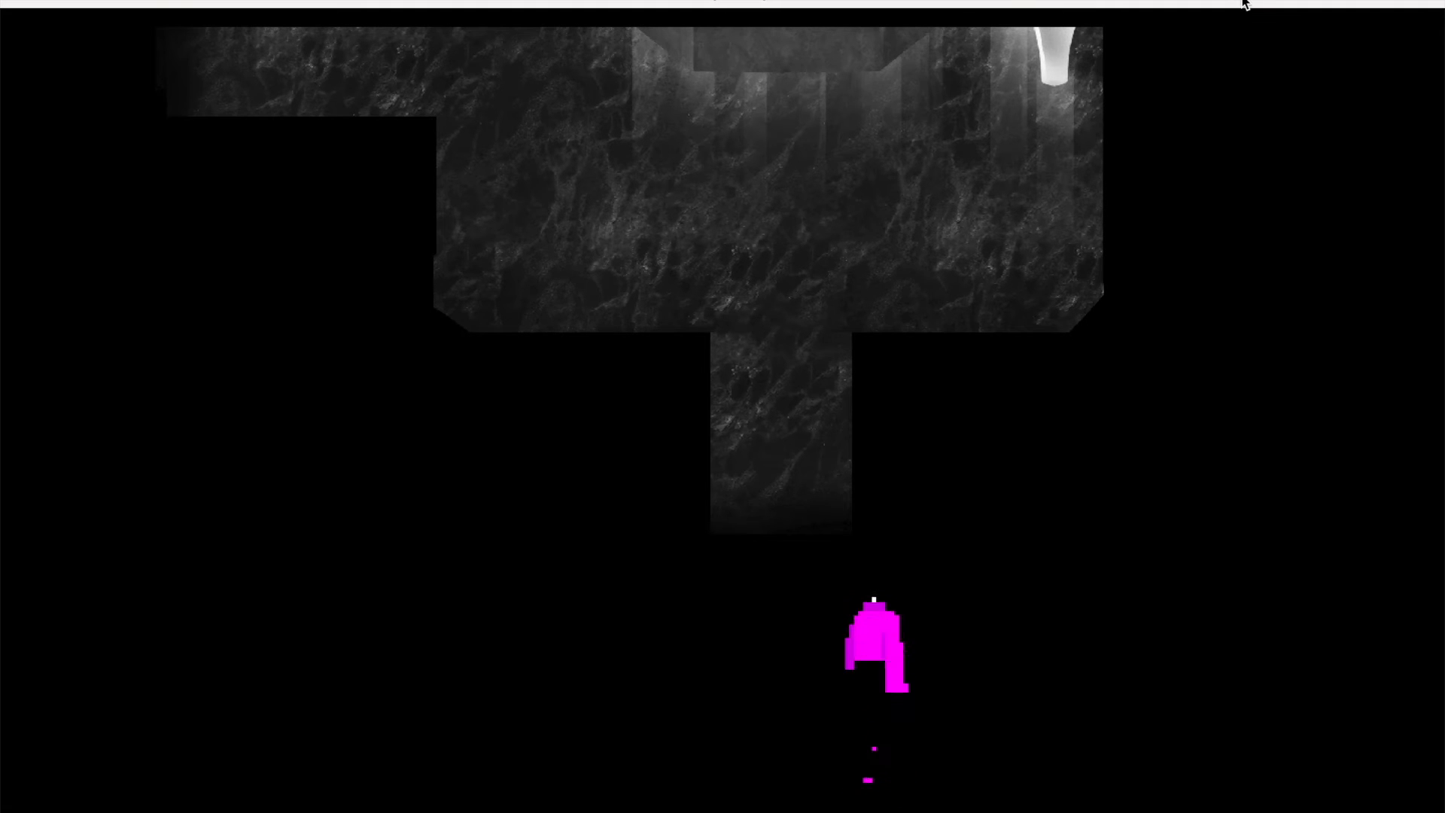
key("Up")
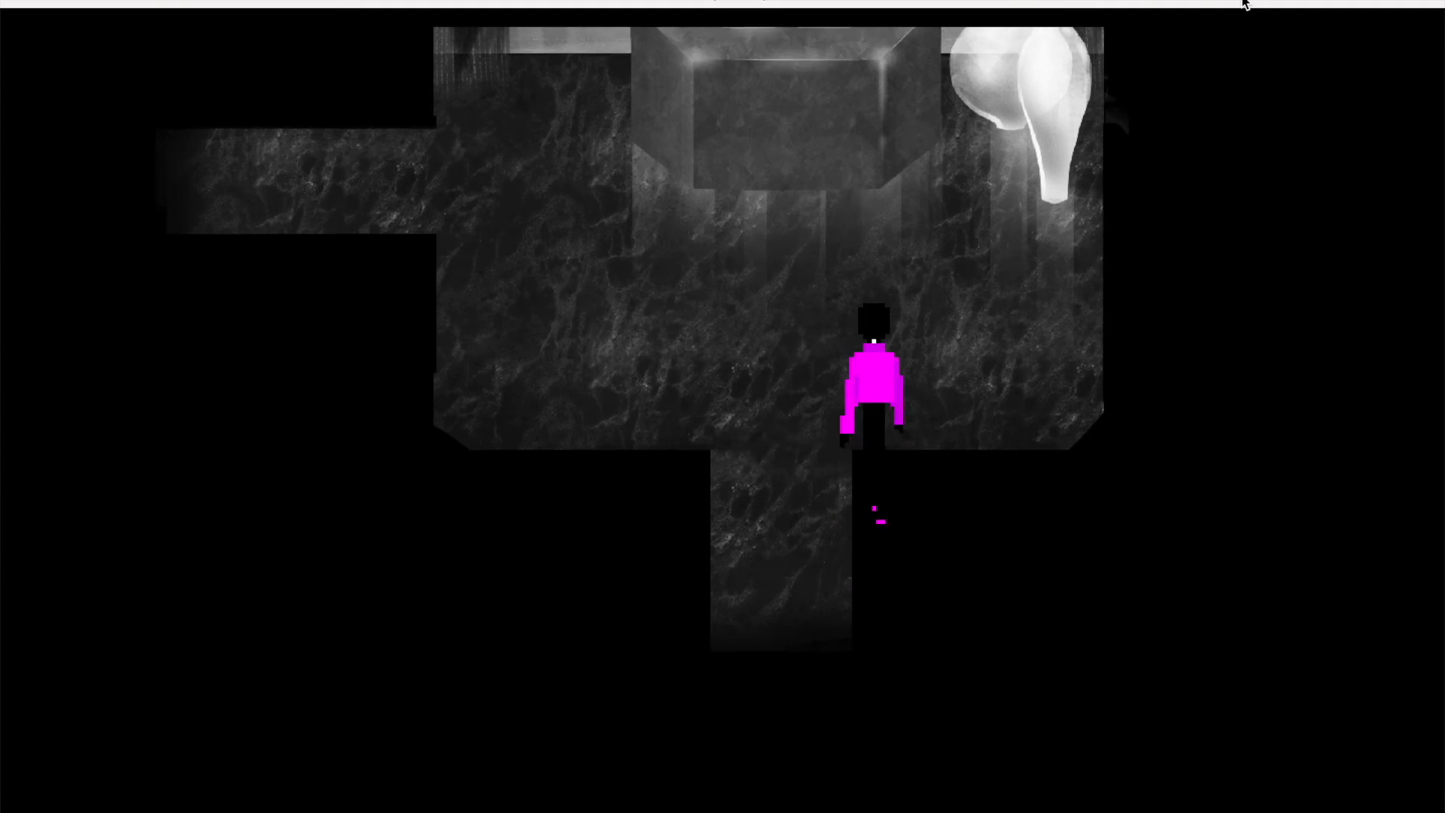
key("Up")
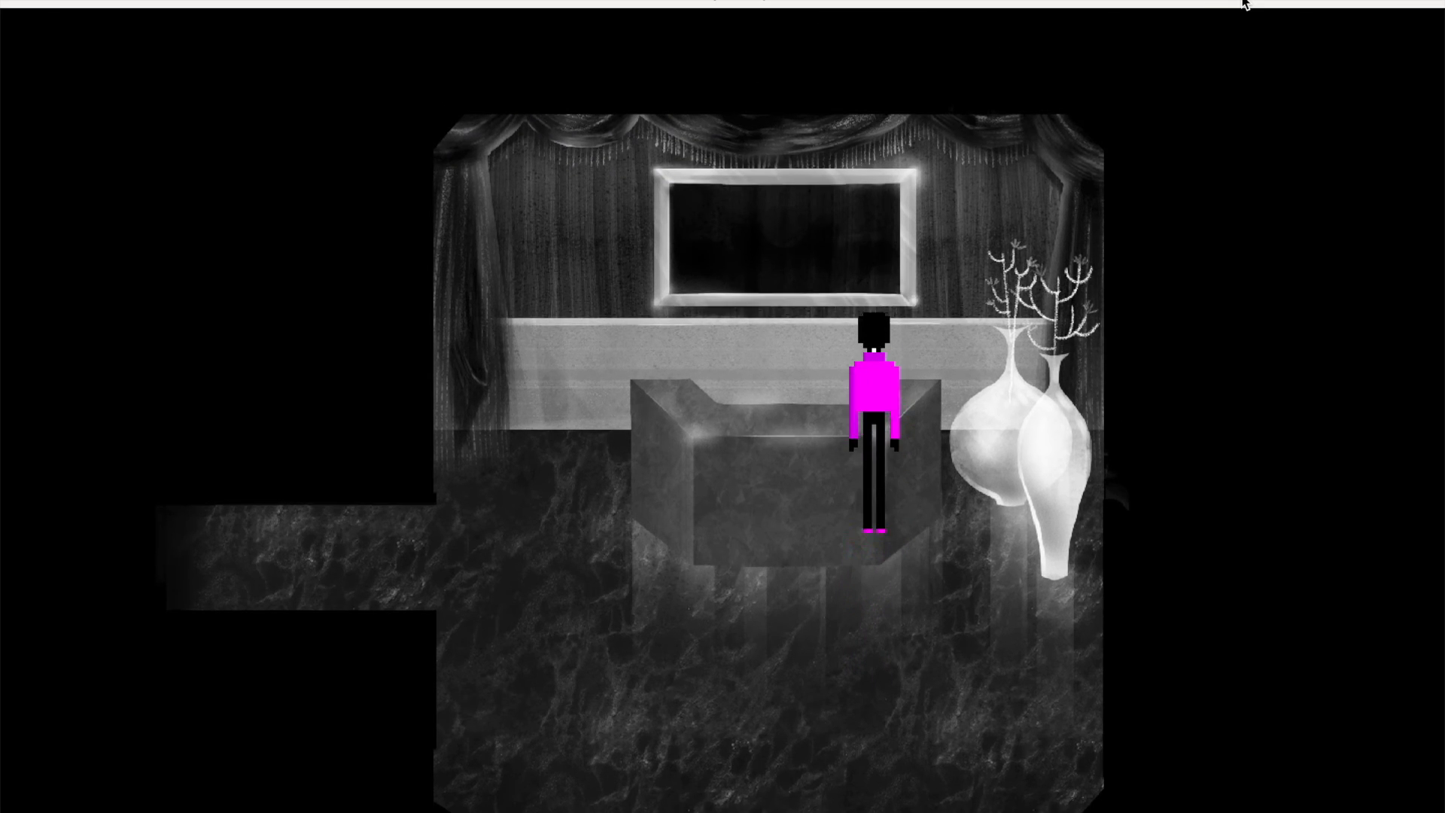
key("Up")
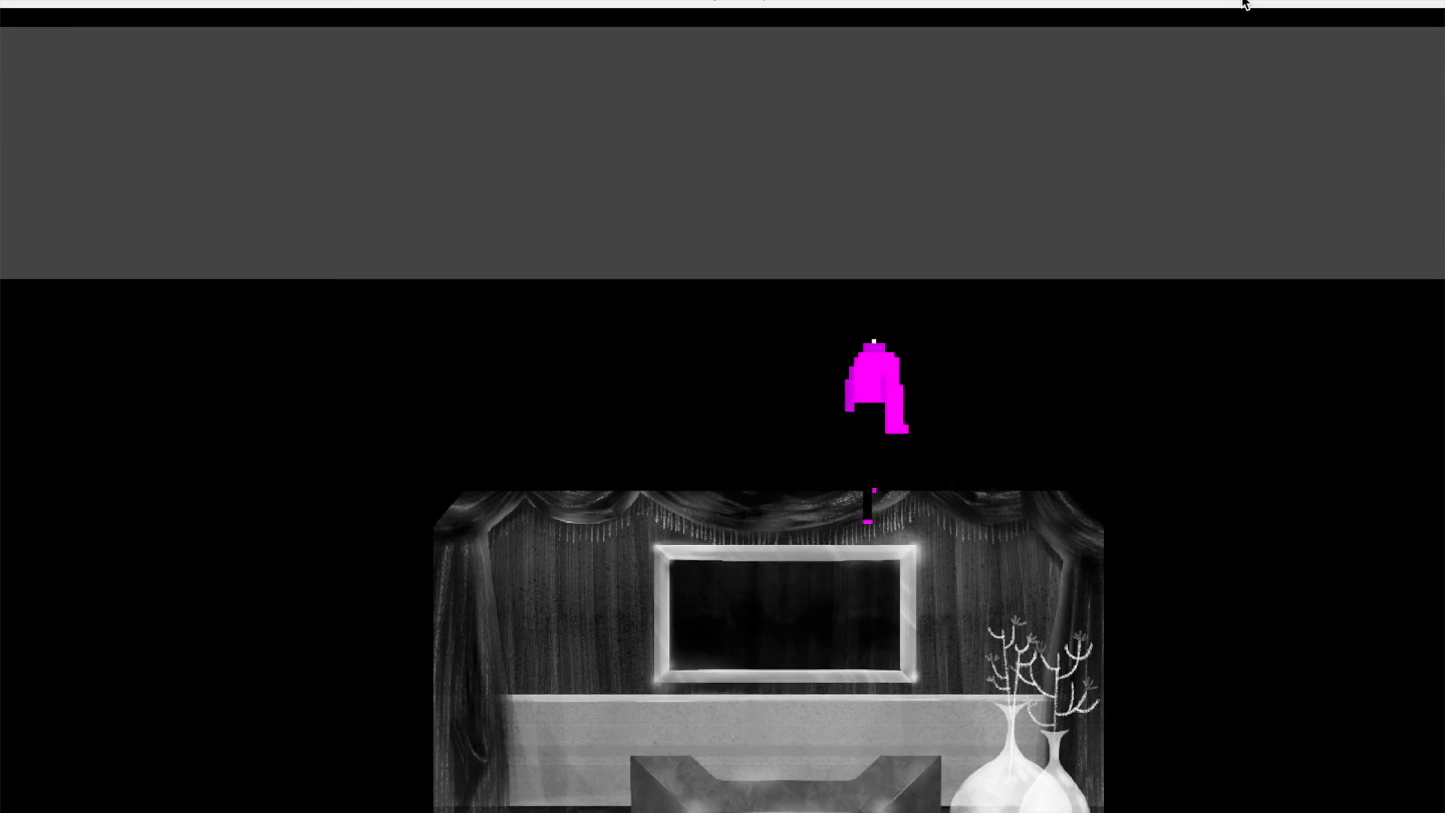
key("Right")
key("Down")
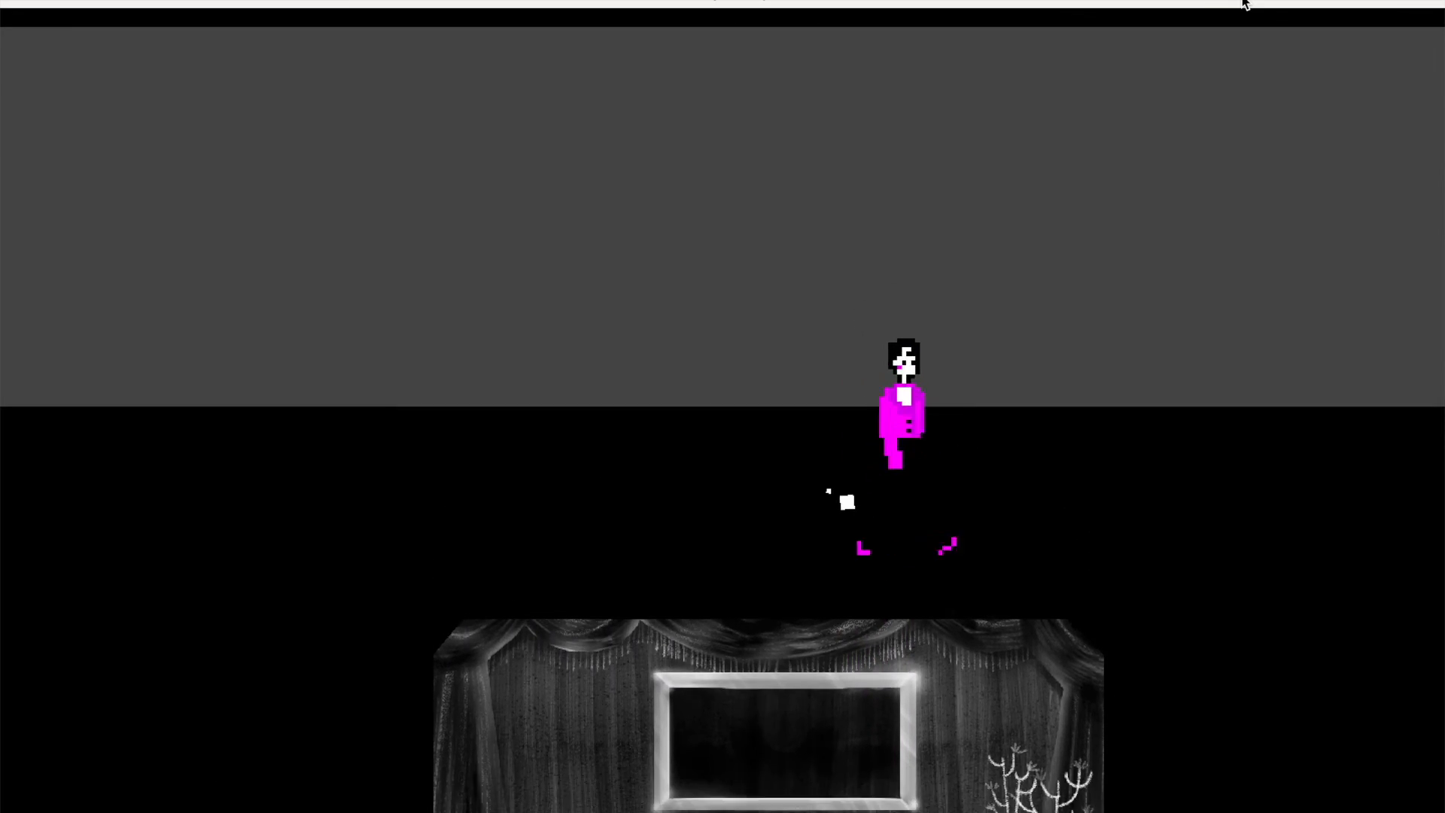
key("Right")
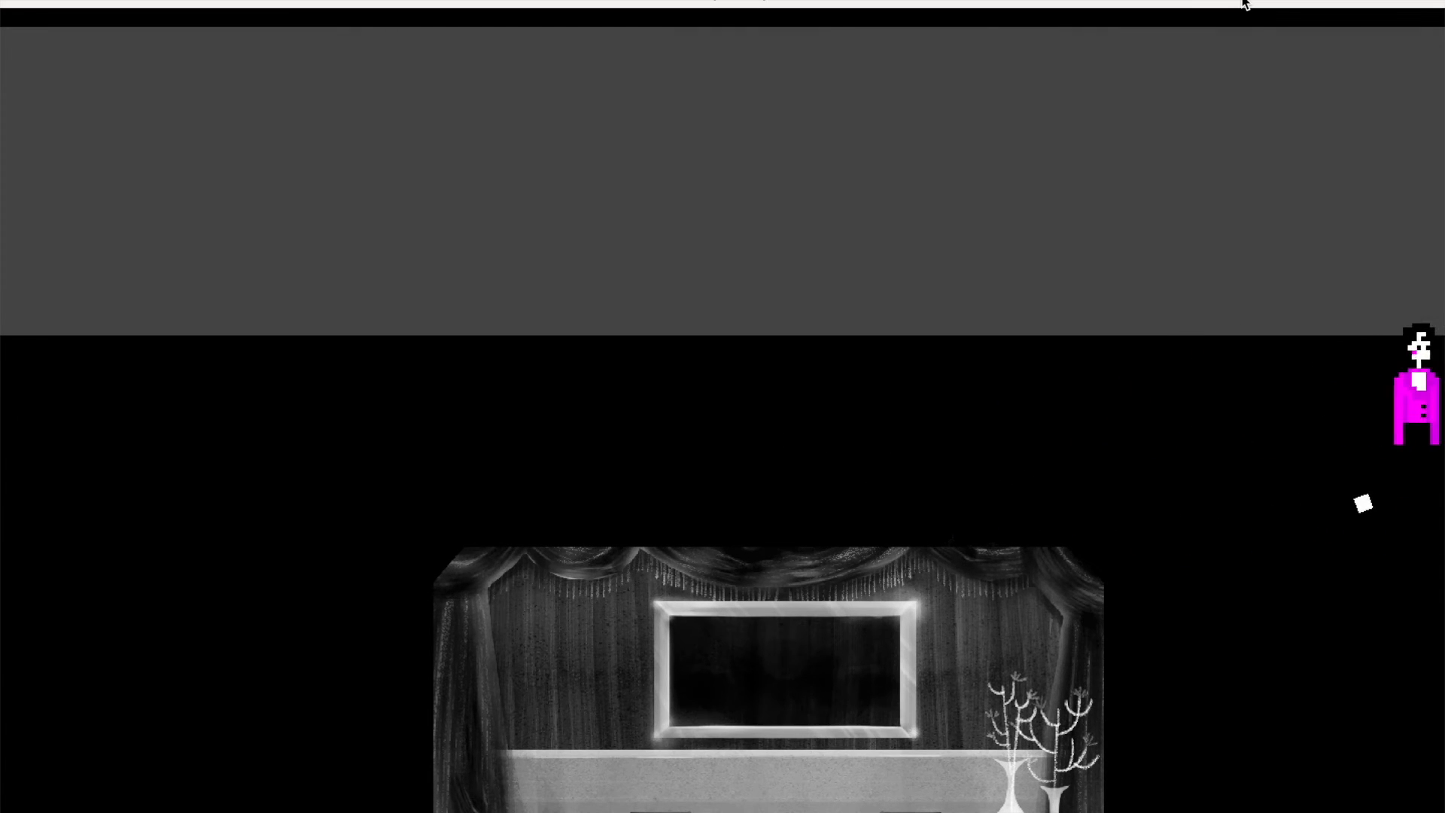
key("Left")
key("Left")
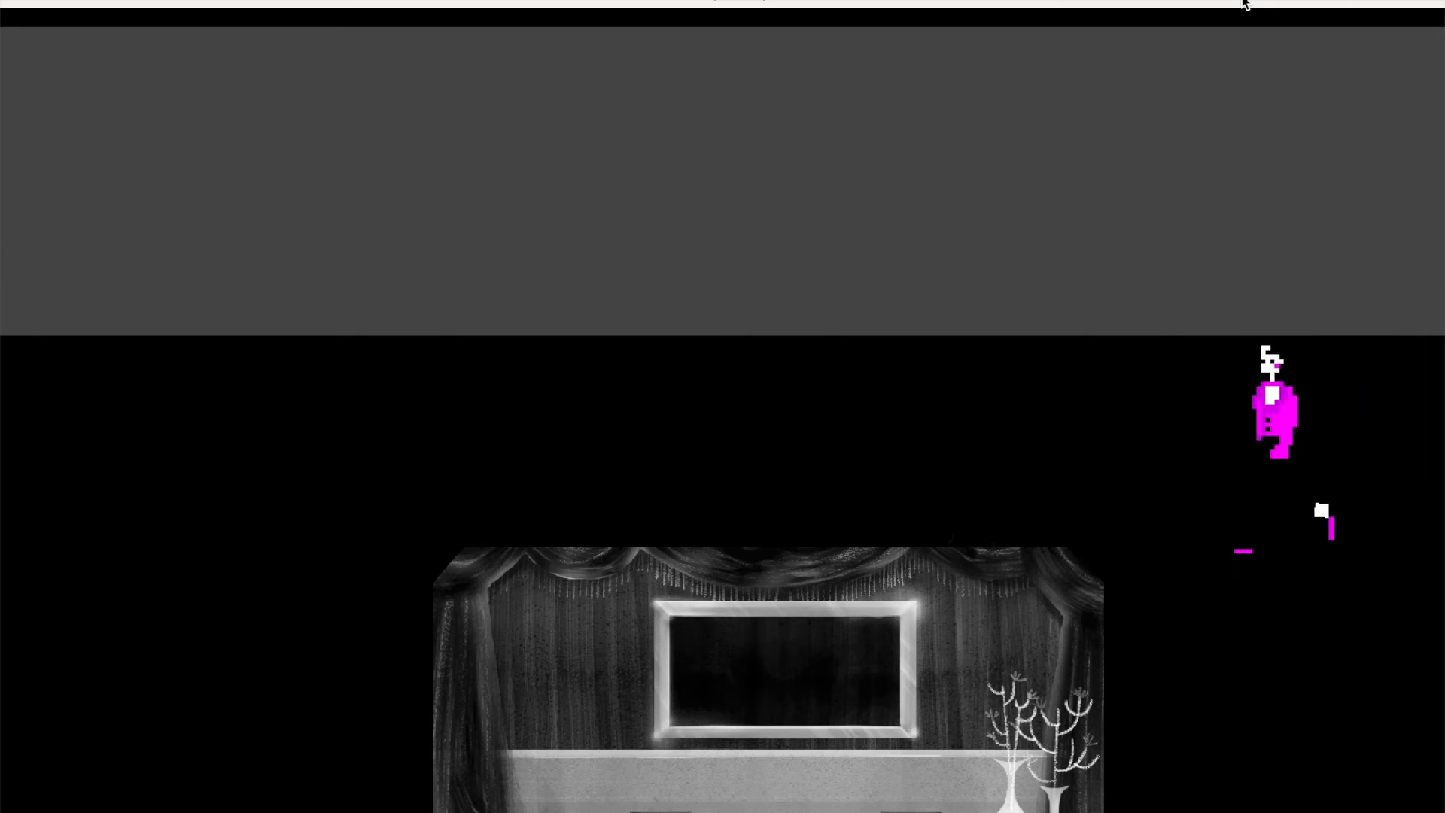
key("Left")
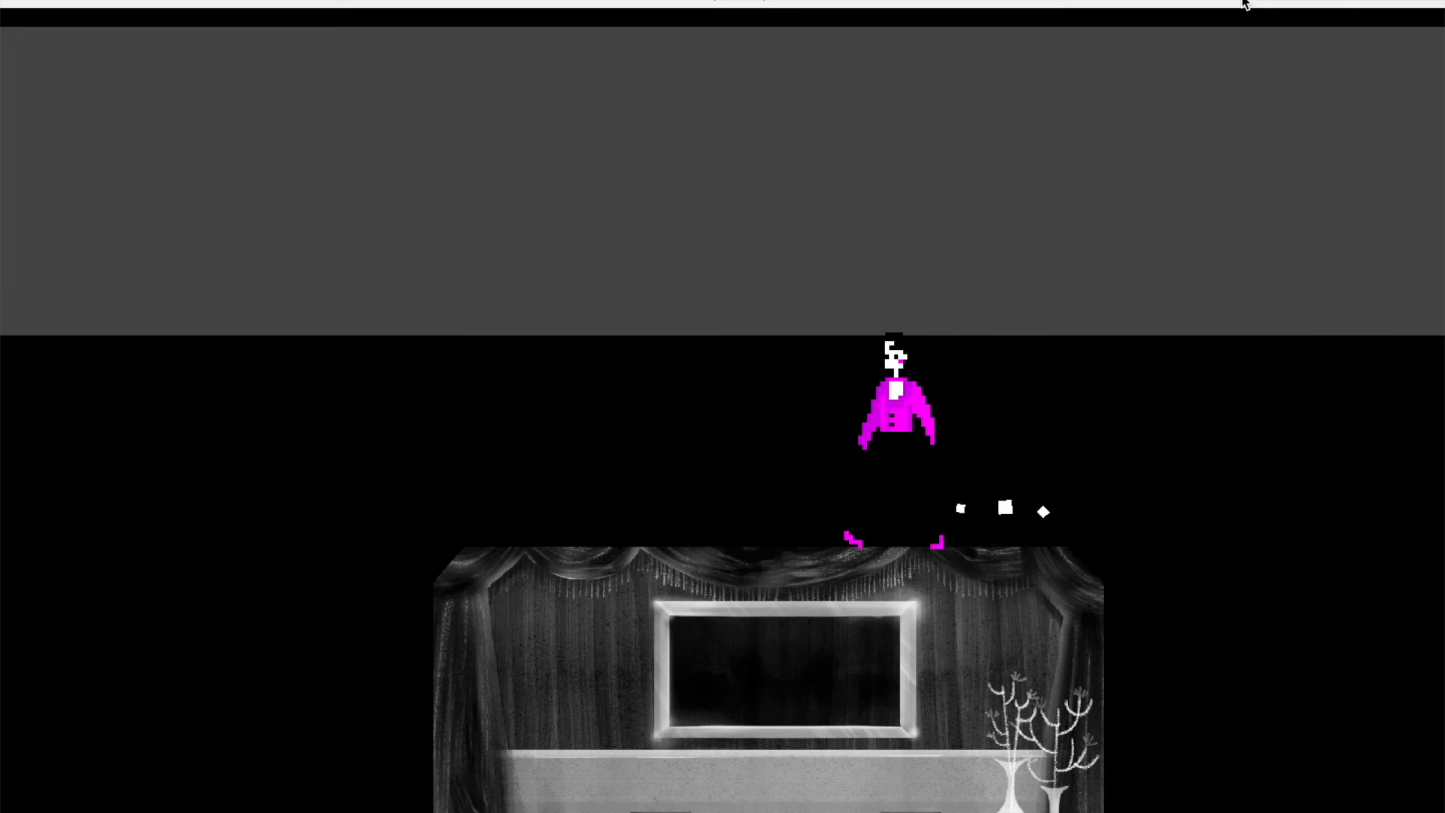
key("Left")
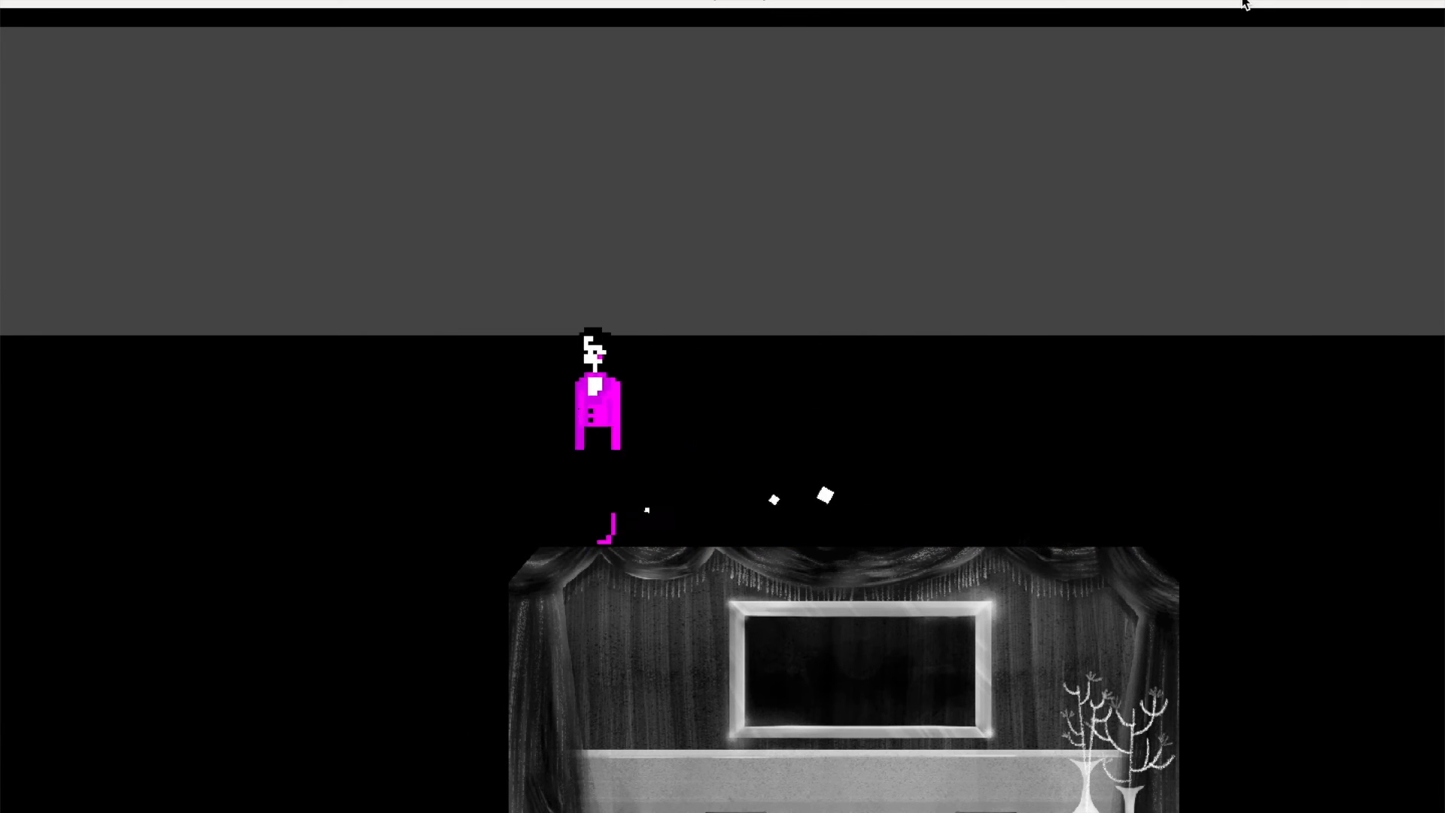
key("Left")
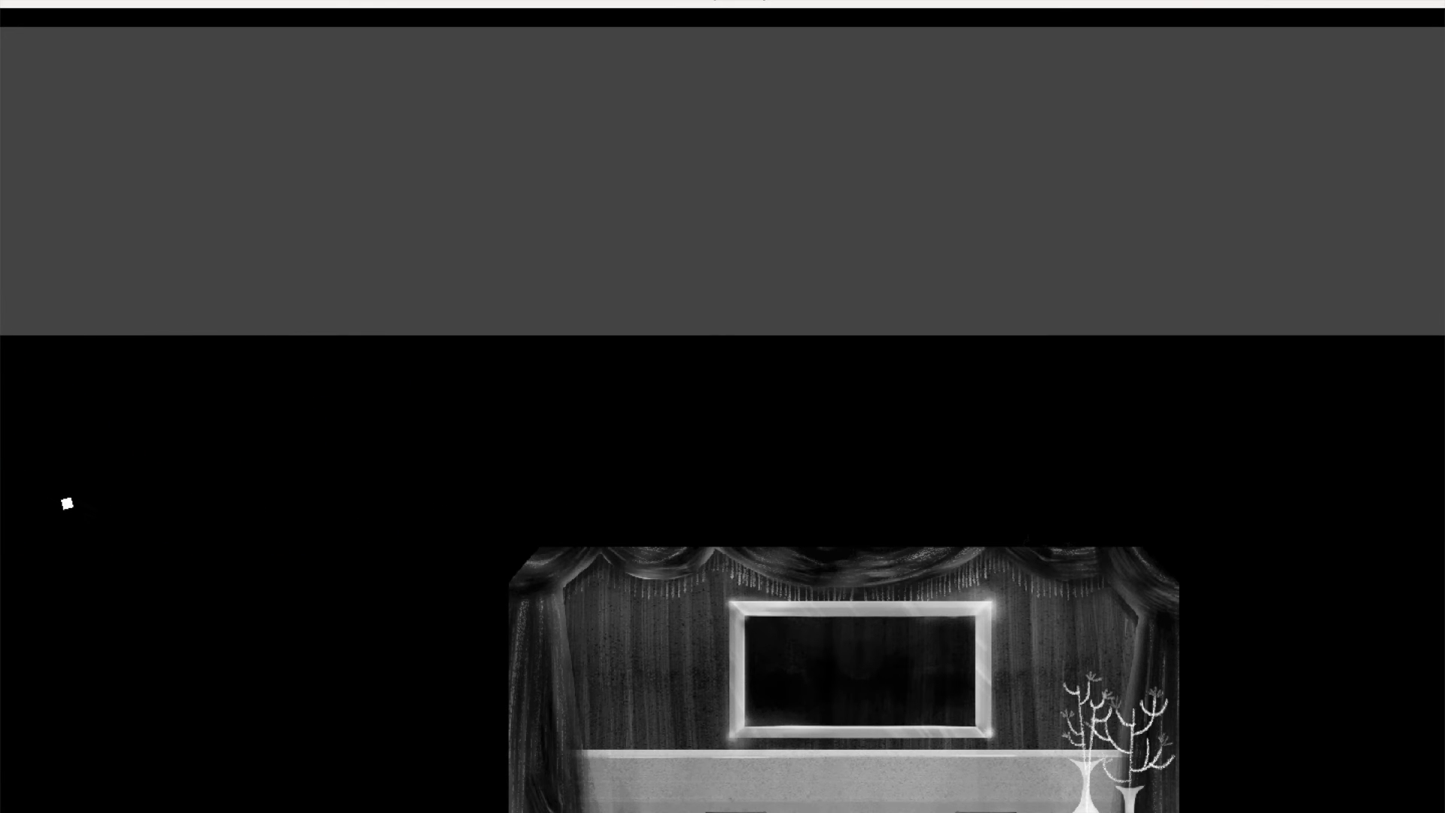
left_click(19, 3)
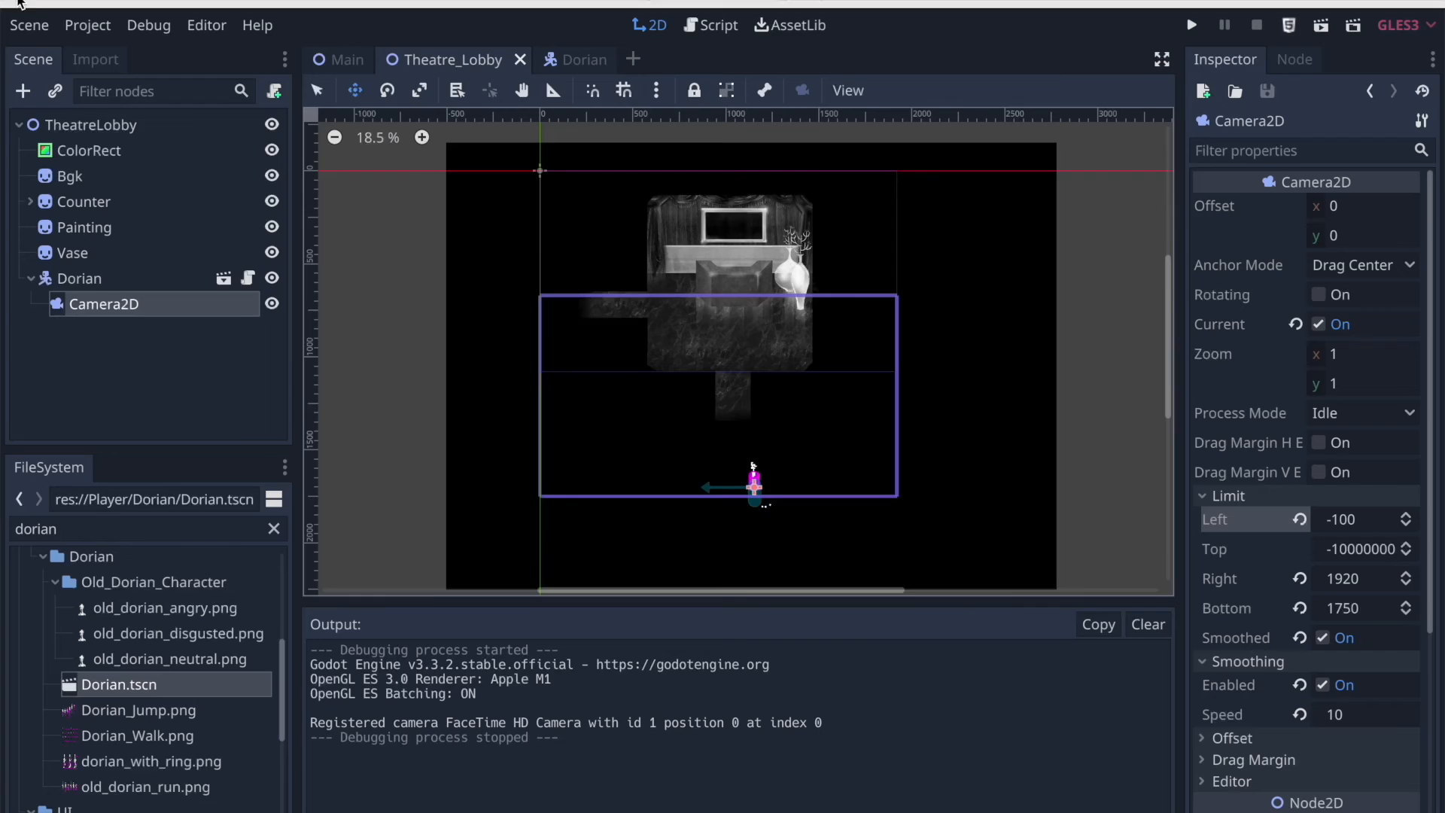
Set the Camera2D node's left limit to 0 and its top limit to -100
scroll(475, 271, "right", 2)
scroll(476, 271, "up", 1)
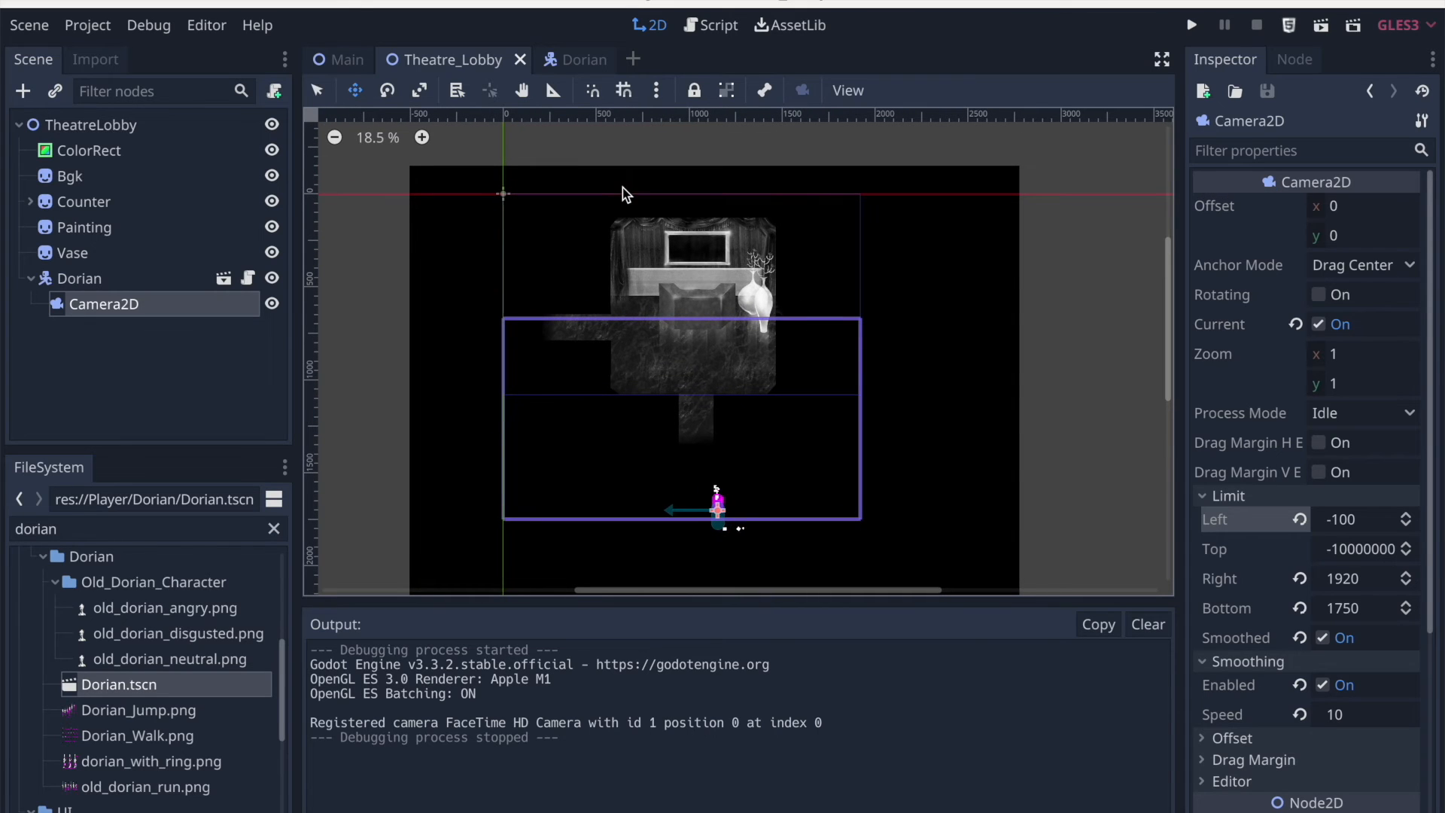
double_click(1341, 521)
key("ctrl+a")
type("0")
key("Return")
double_click(1347, 550)
key("BackSpace")
type("100")
key("Return")
scroll(617, 319, "down", 1)
scroll(617, 318, "left", 1)
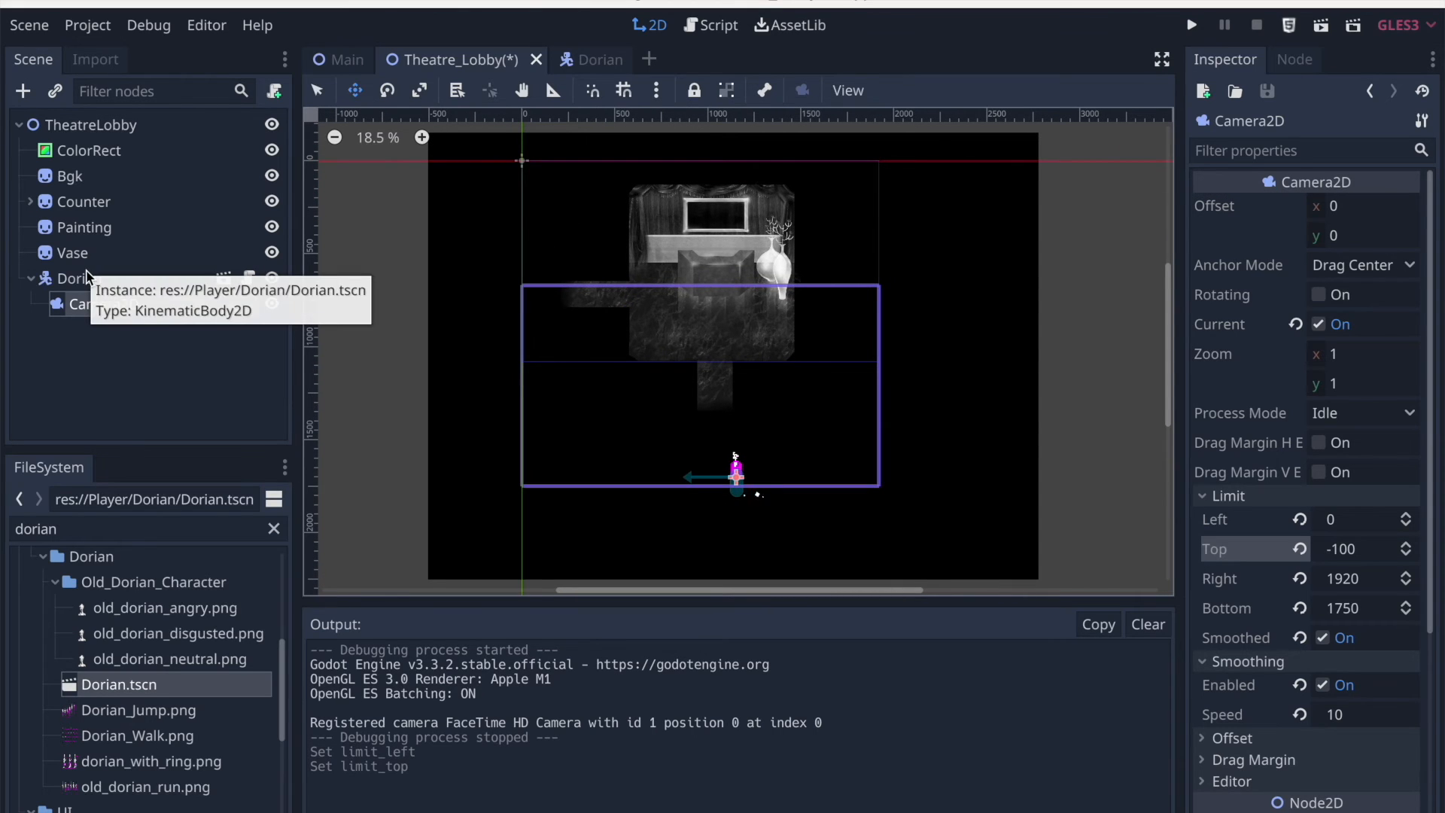
Add a StaticBody2D node as a child of the TheatreLobby root
left_click(81, 126)
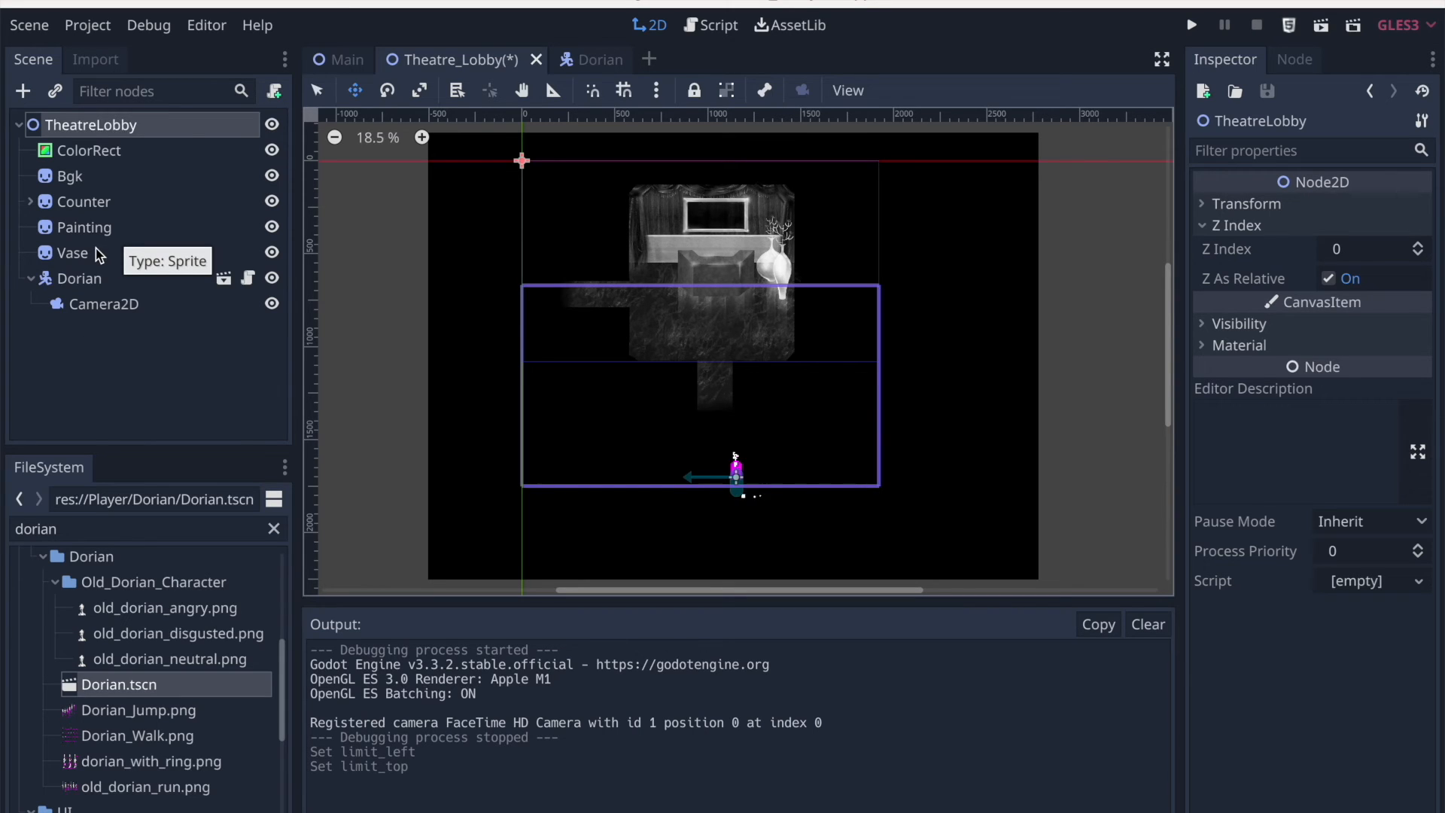
left_click(96, 128)
key("ctrl+a")
type("s")
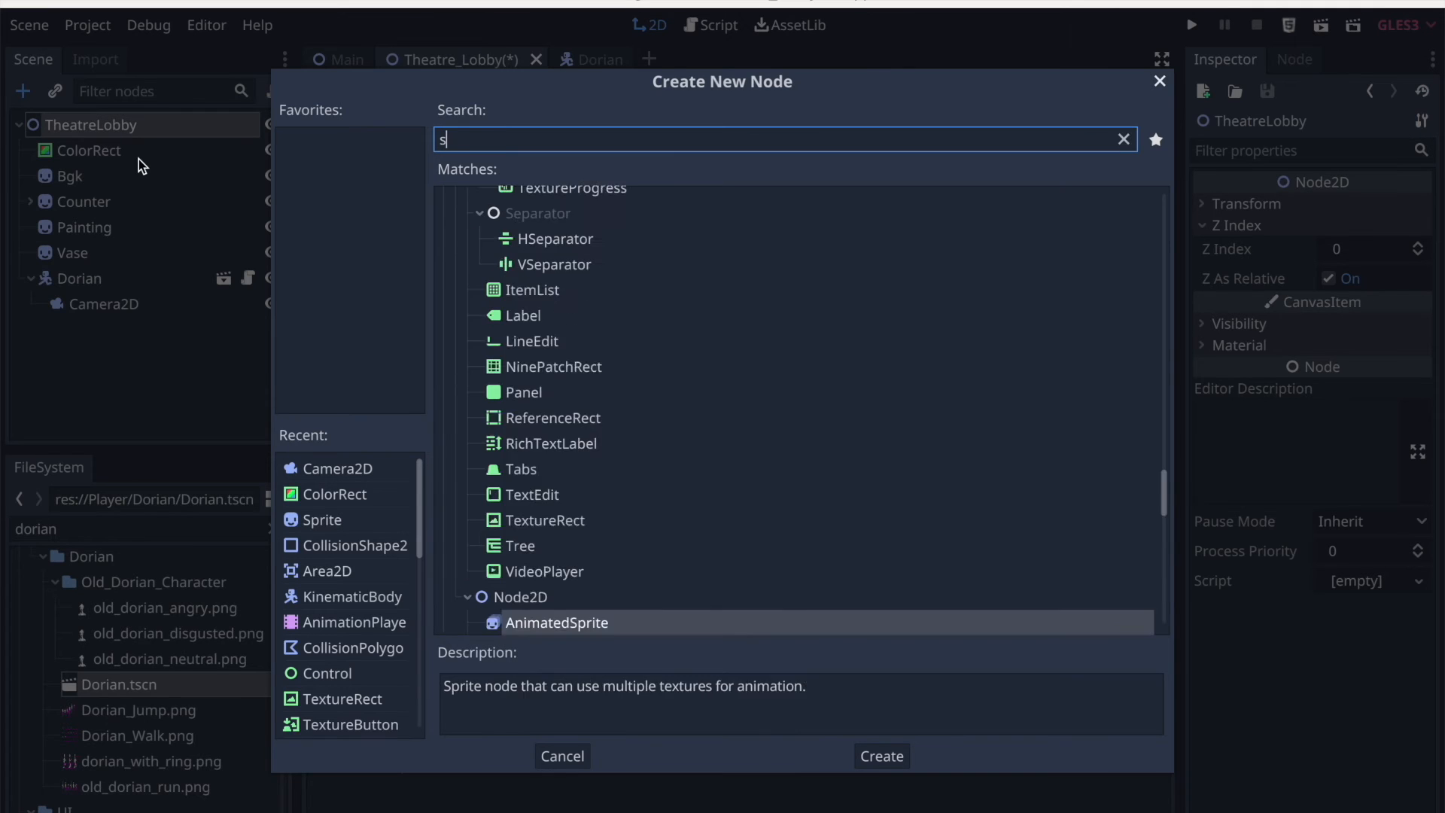
type("tatic")
left_click(598, 407)
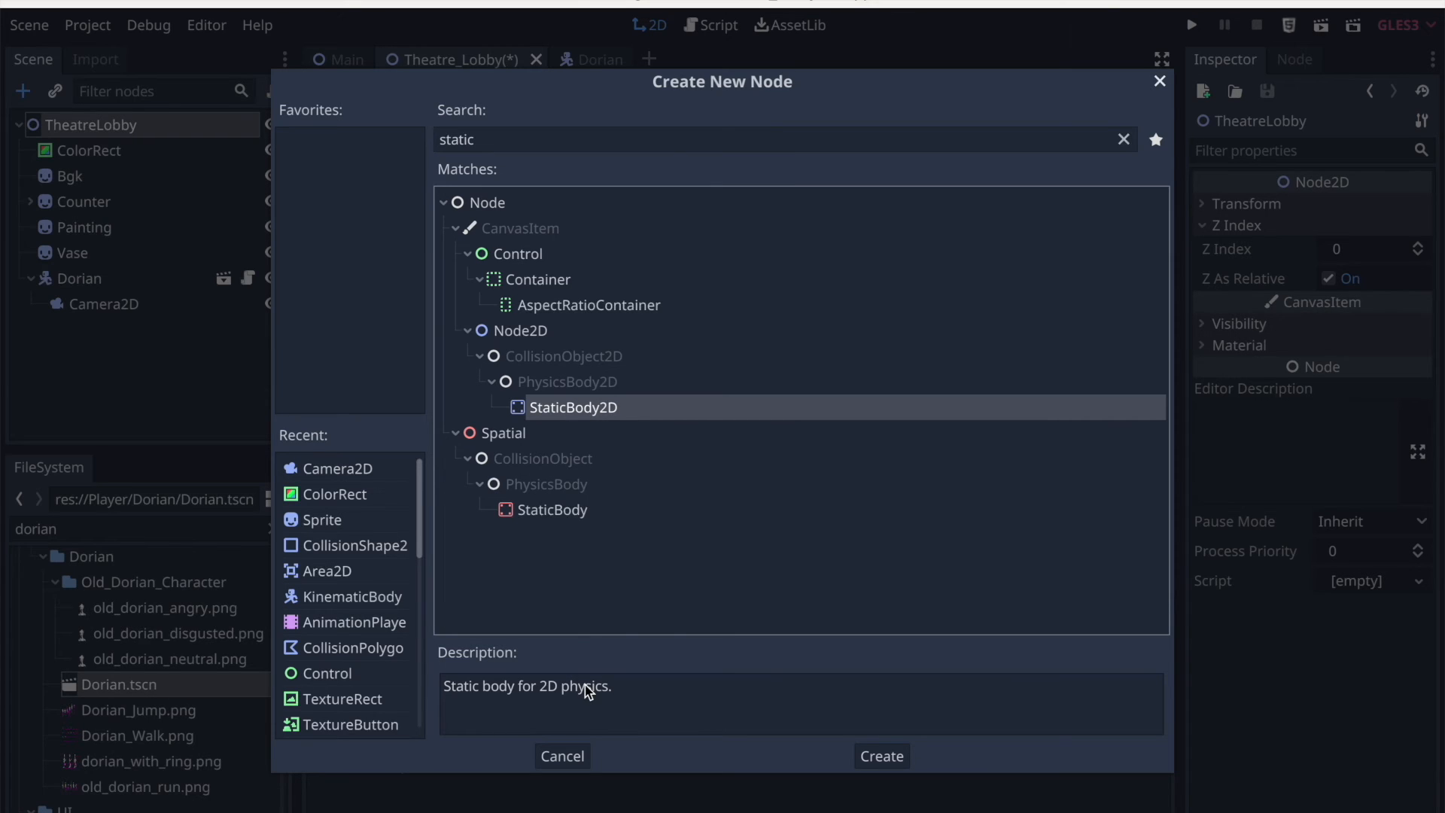
double_click(625, 419)
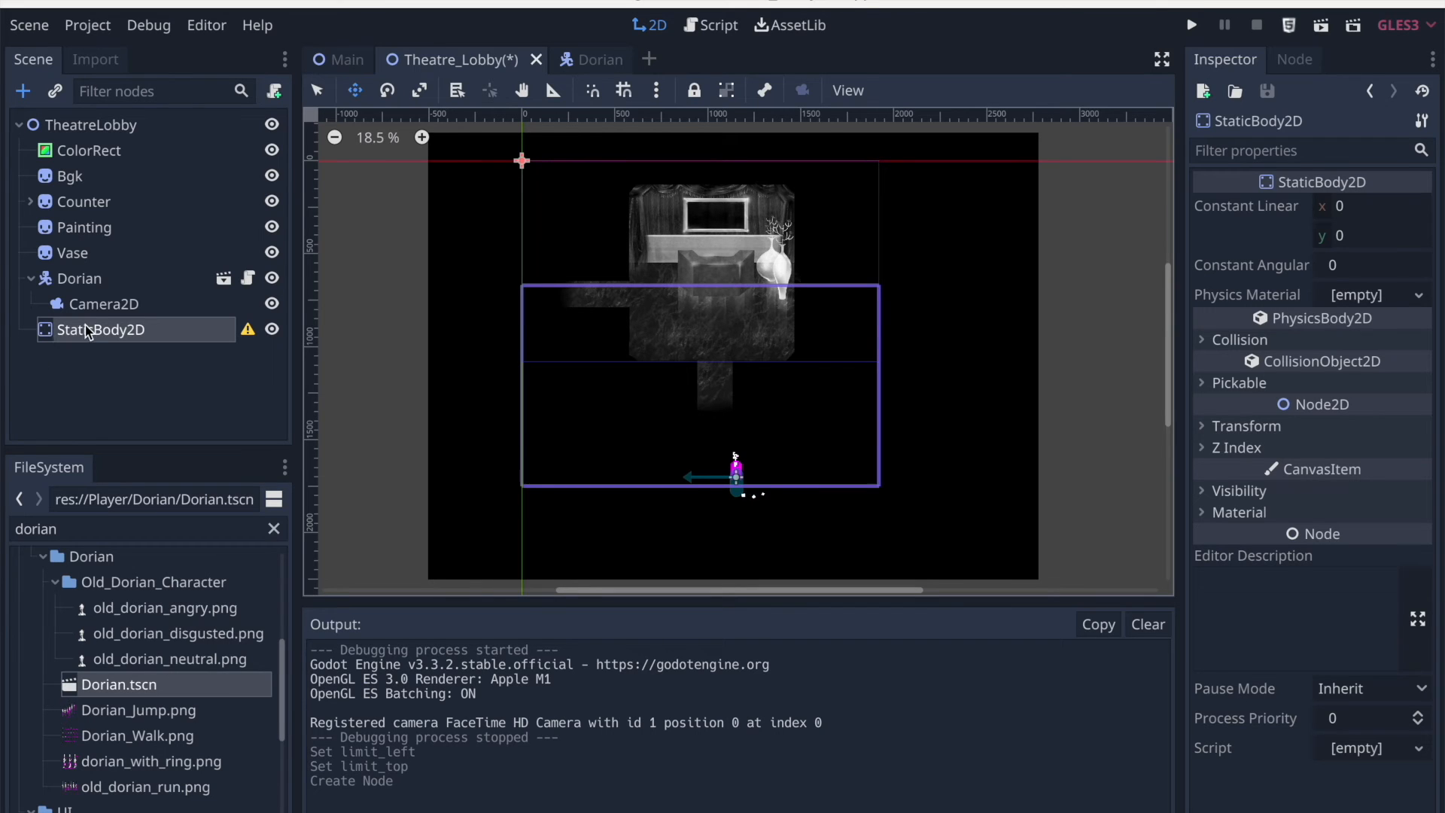
Add a CollisionPolygon2D node as a child of the StaticBody2D
key("ctrl+a")
type("co")
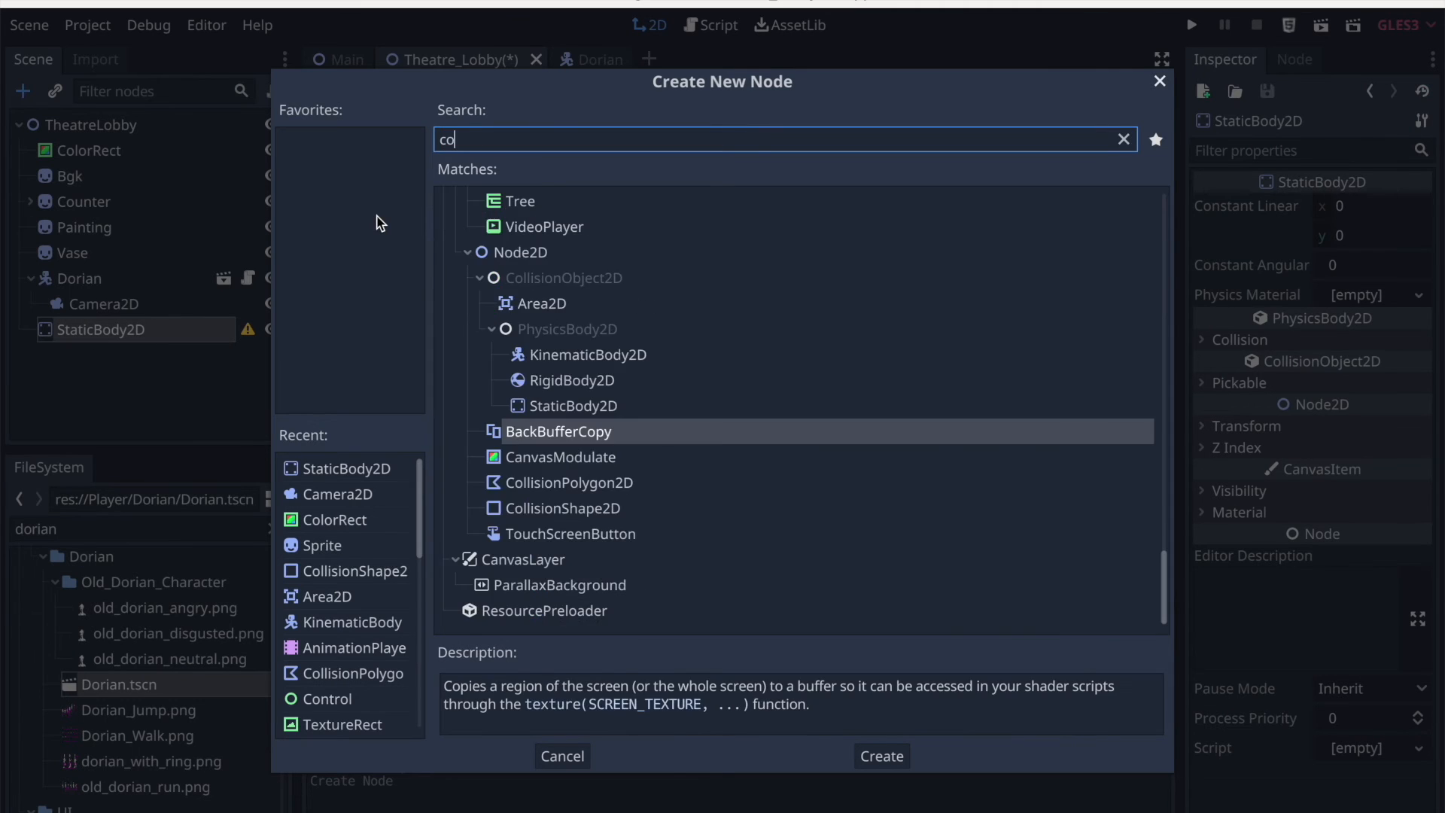
type("llision")
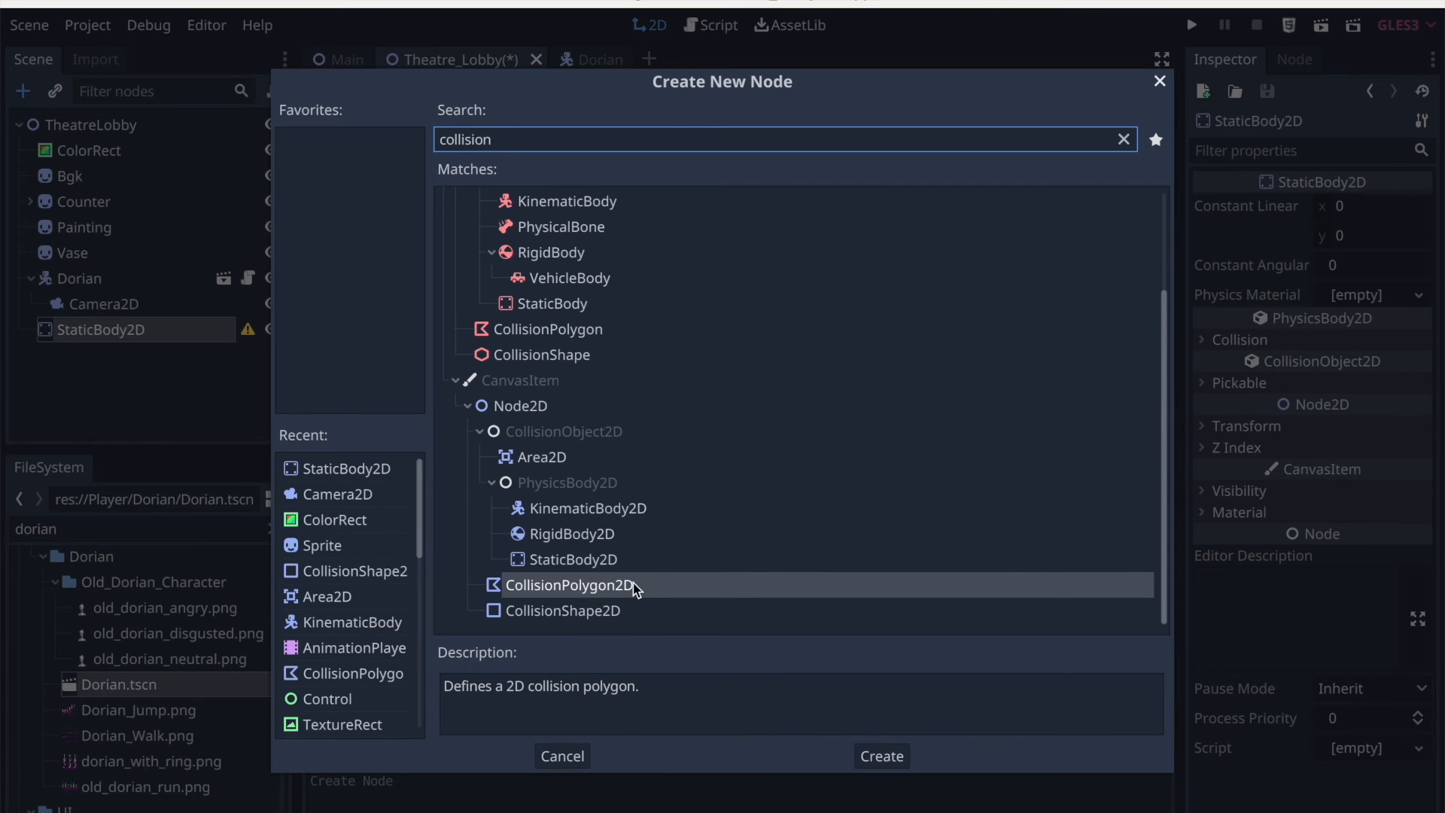
double_click(633, 584)
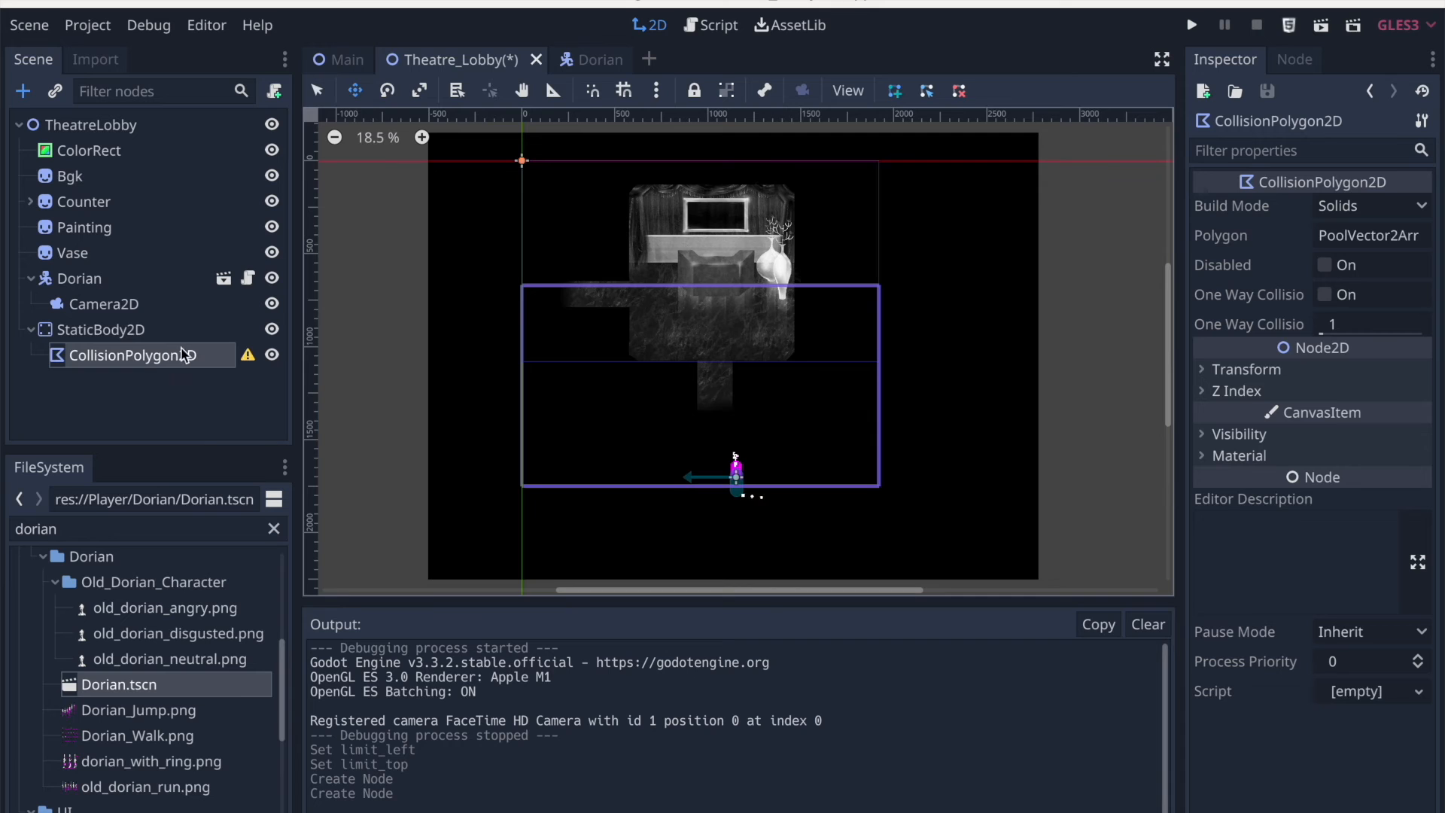
Rename the StaticBody2D node as Counter2
scroll(615, 288, "up", 5)
scroll(903, 338, "up", 3)
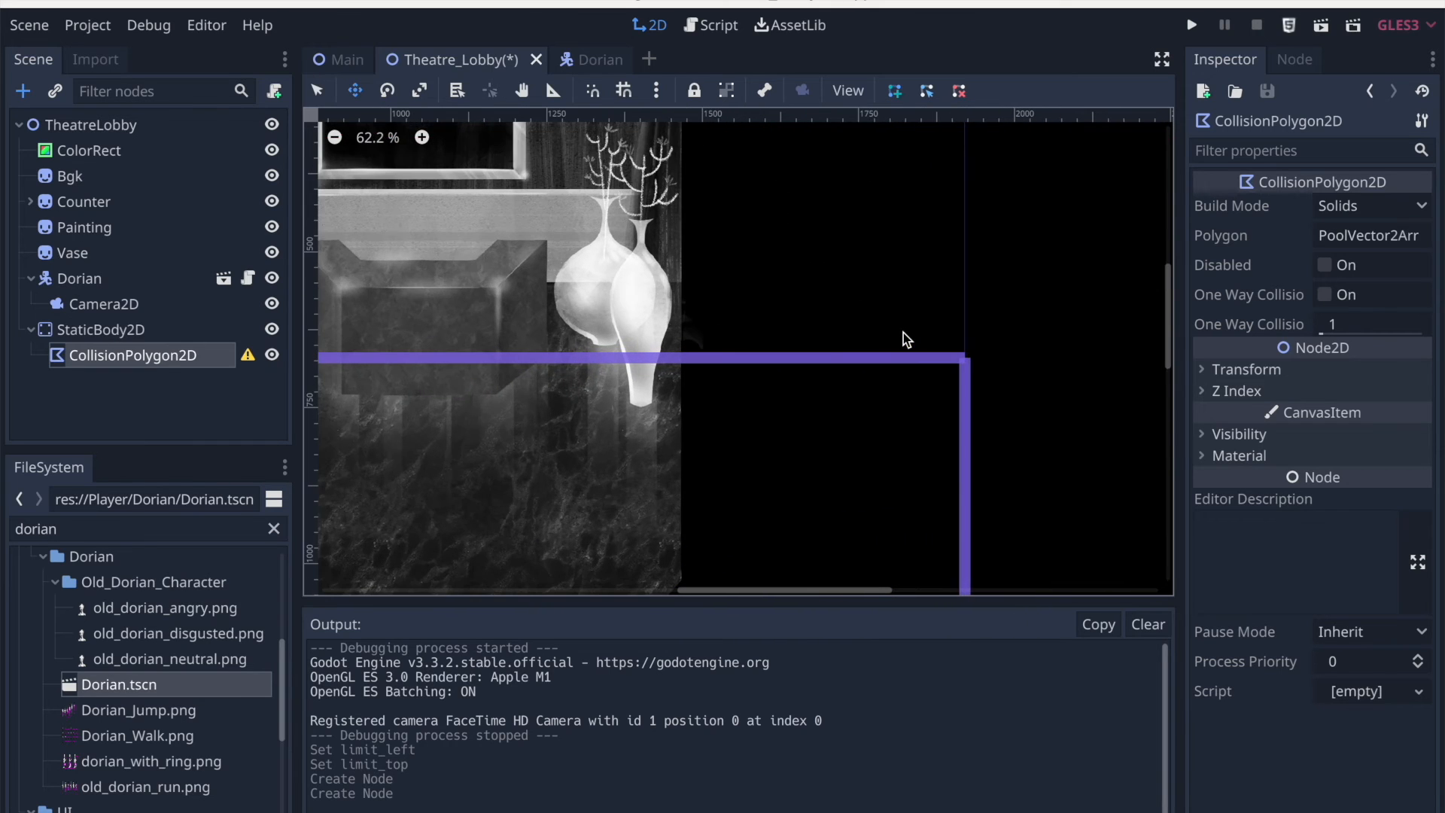
scroll(733, 323, "up", 3)
scroll(783, 358, "up", 1)
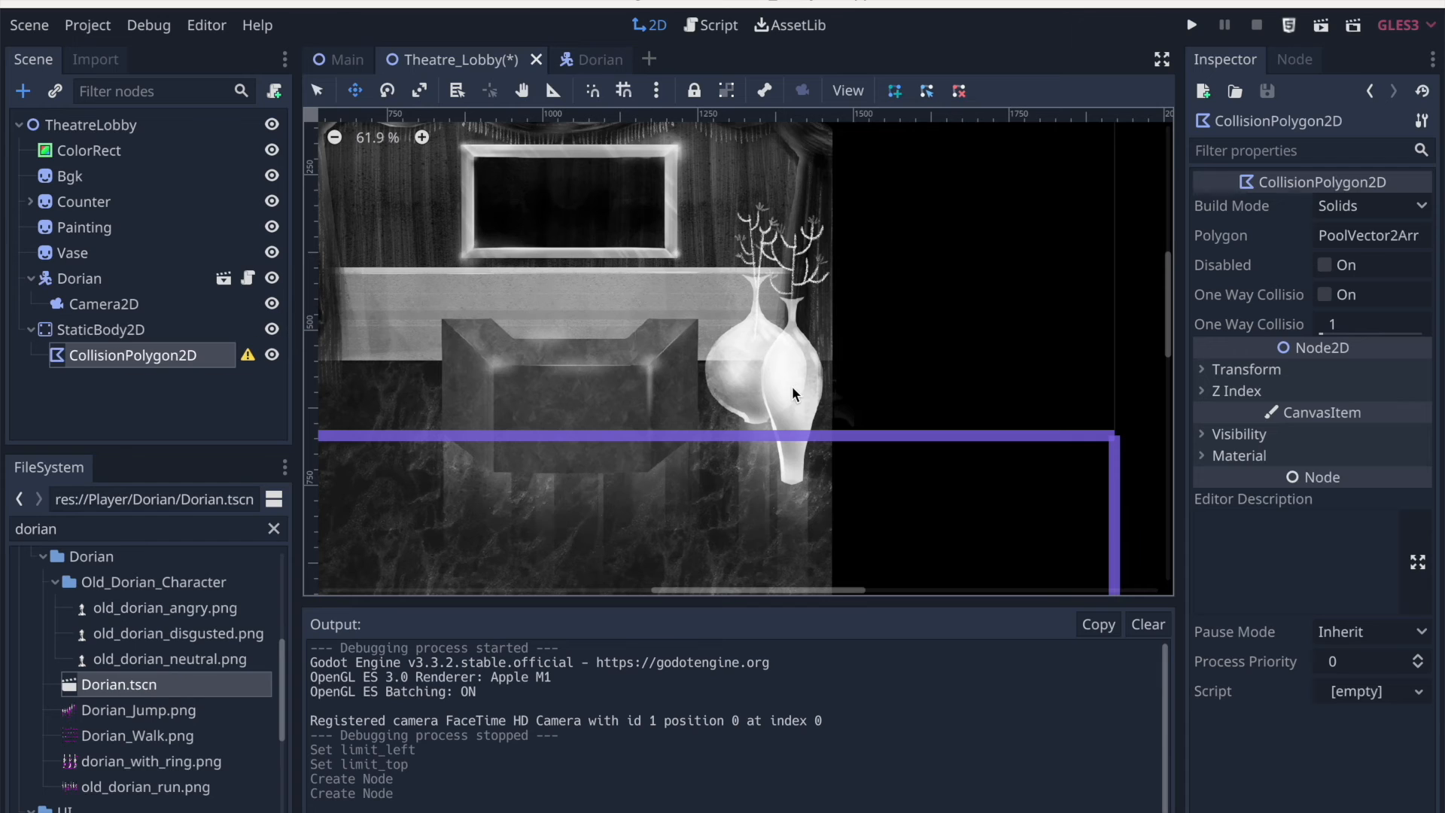
middle_click_drag(373, 250, 436, 259)
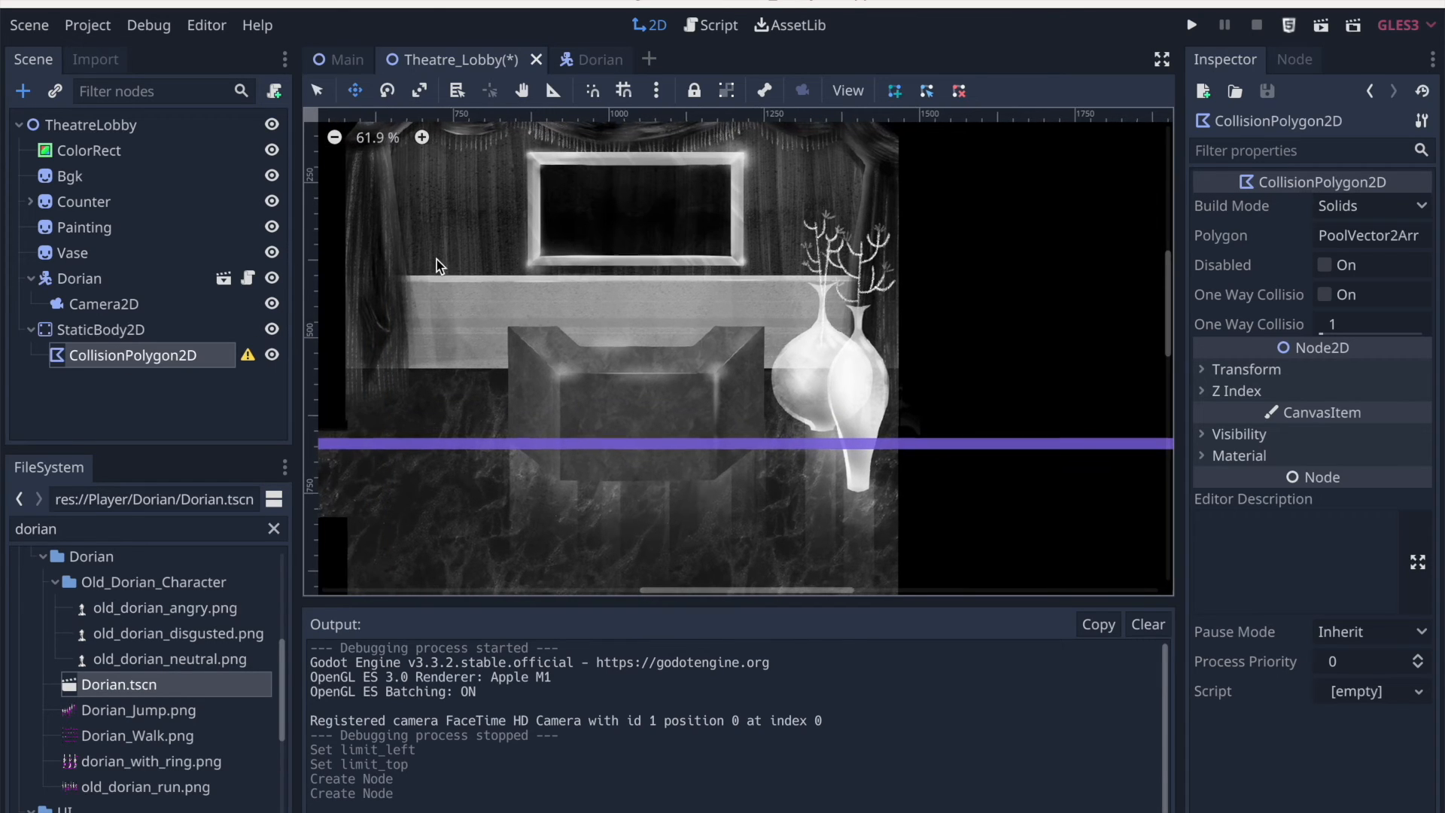
middle_click_drag(388, 301, 413, 322)
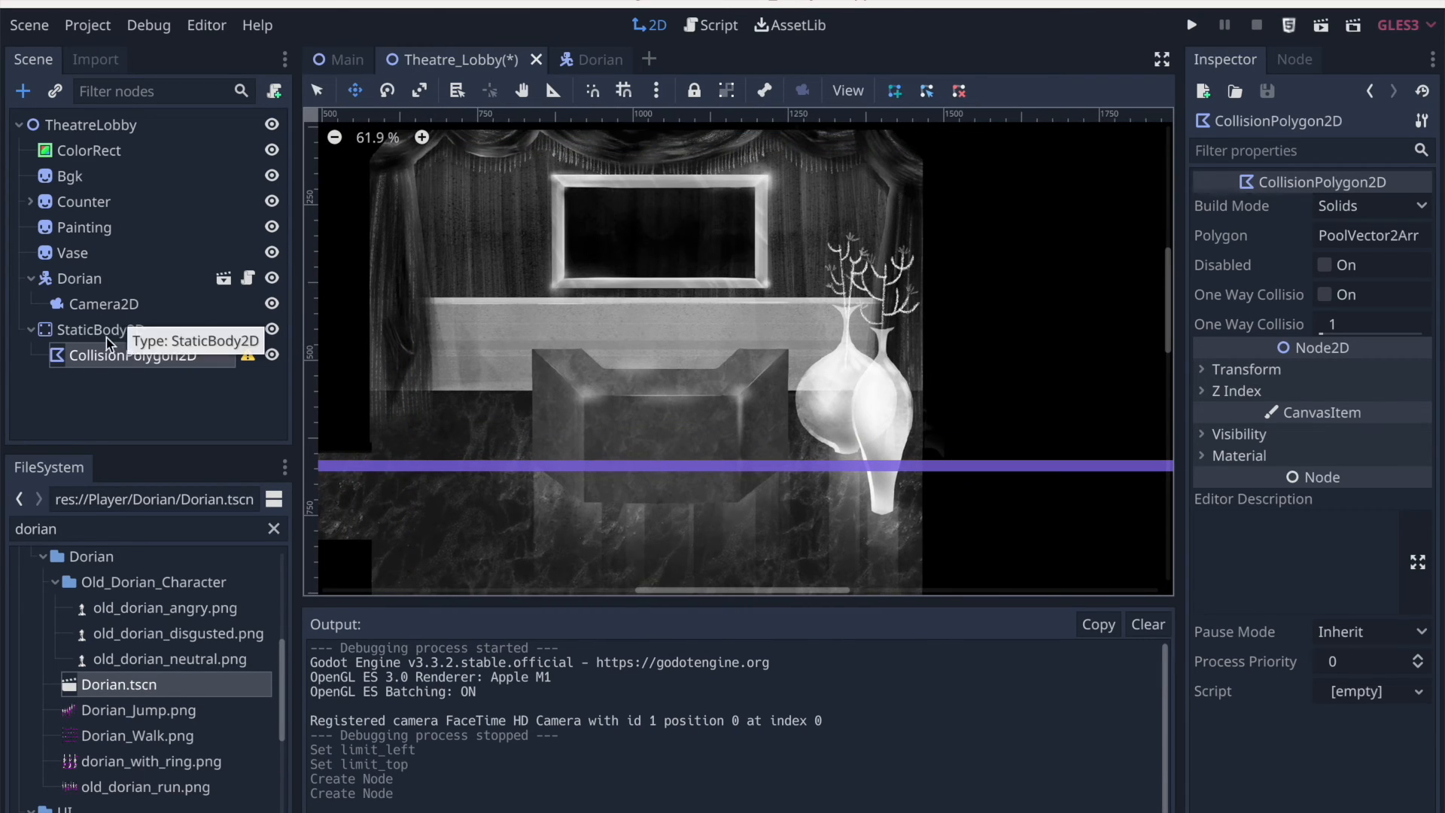
middle_click_drag(419, 340, 432, 378)
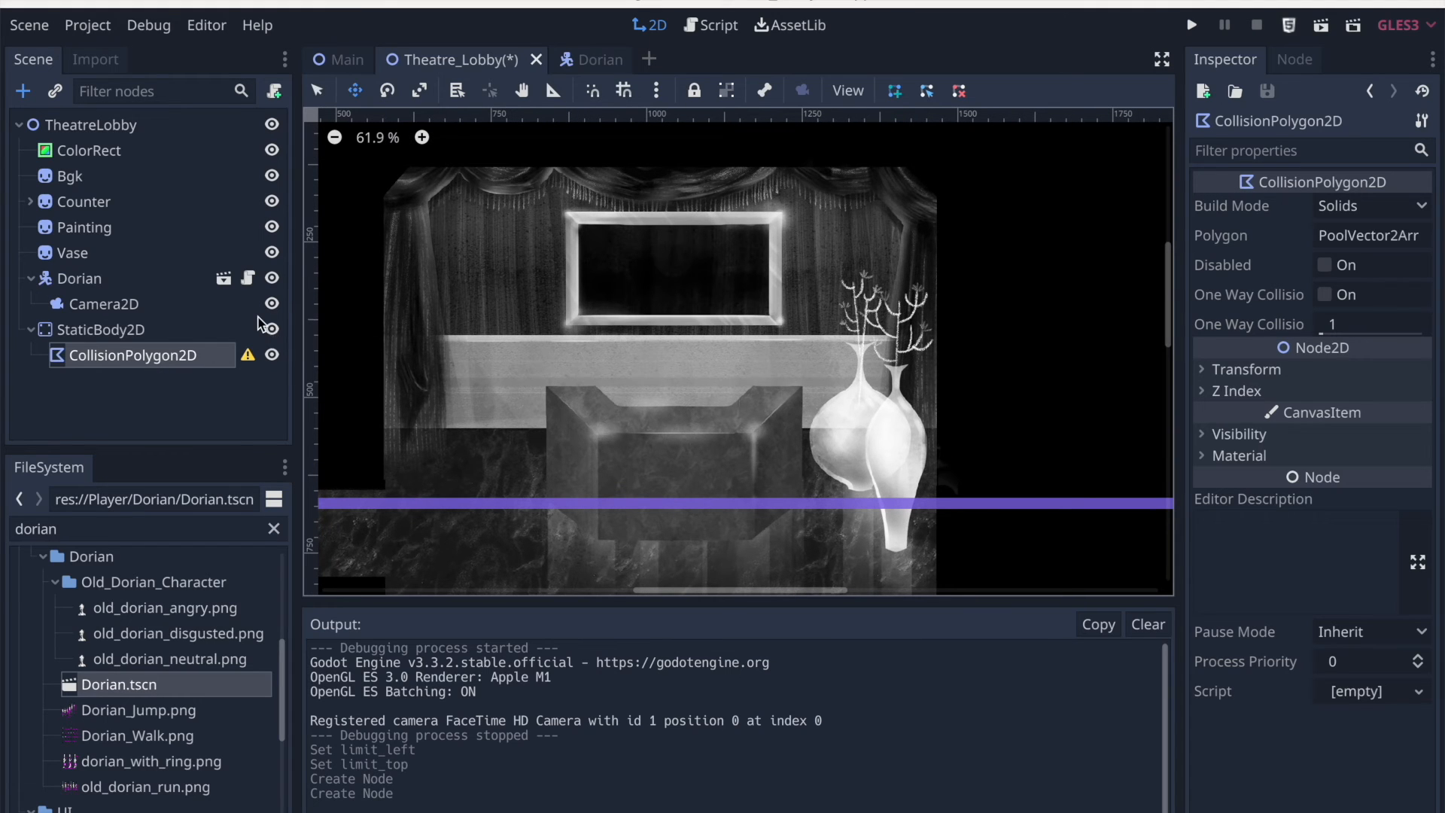
left_click(131, 328)
left_click(131, 328)
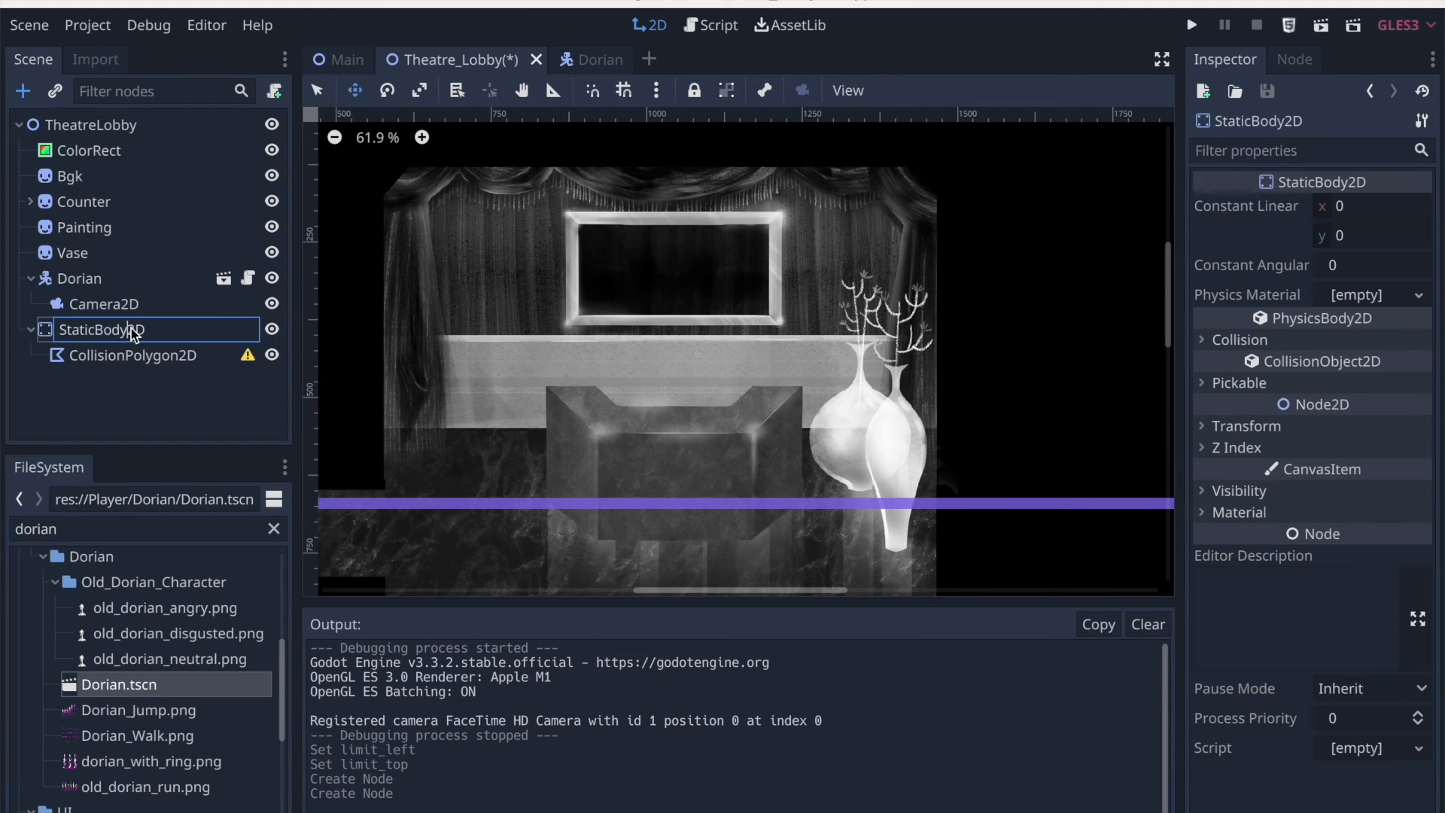
scroll(332, 290, "down", 5)
scroll(312, 298, "left", 3)
scroll(312, 298, "down", 2)
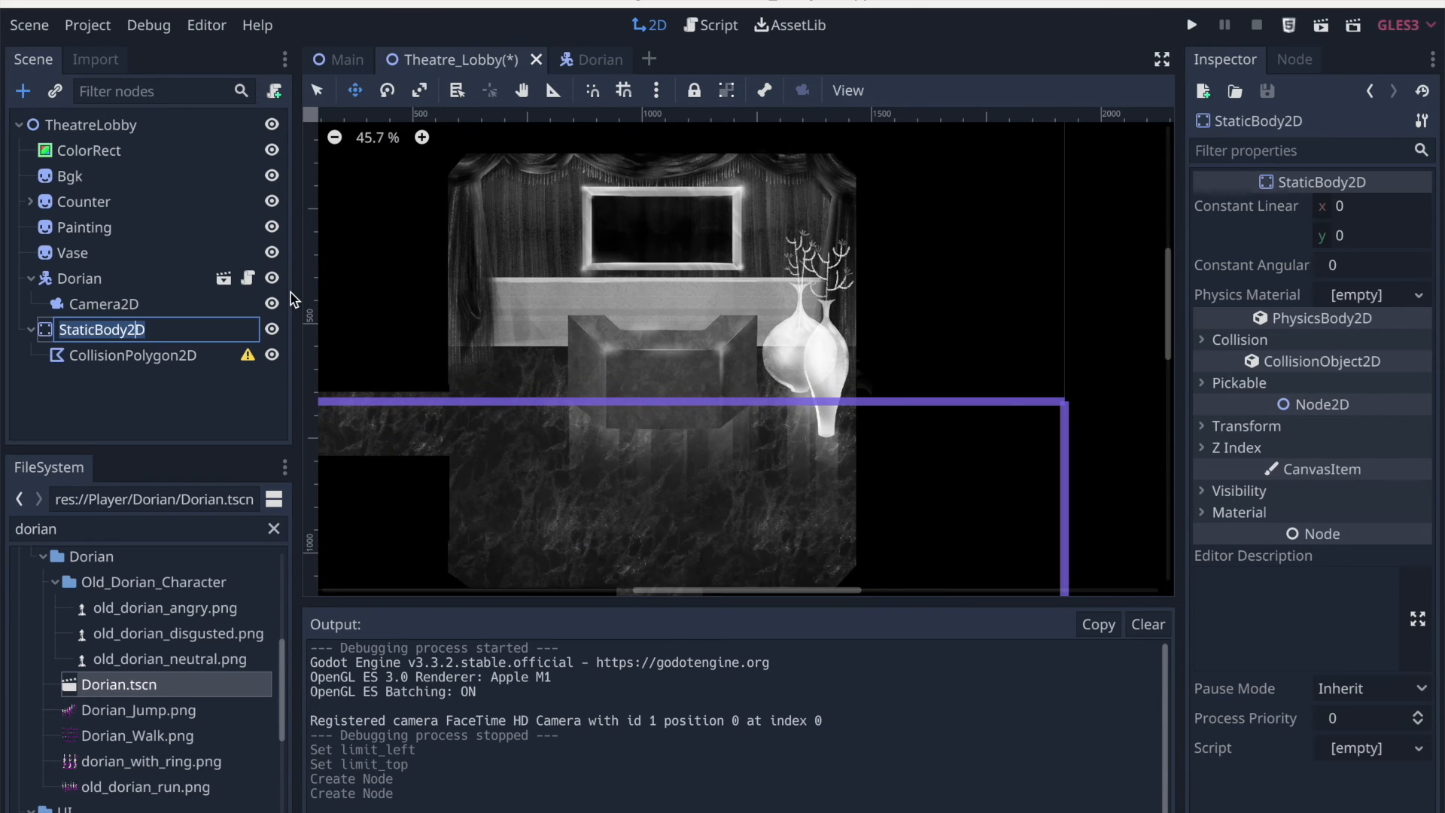
type("Vas")
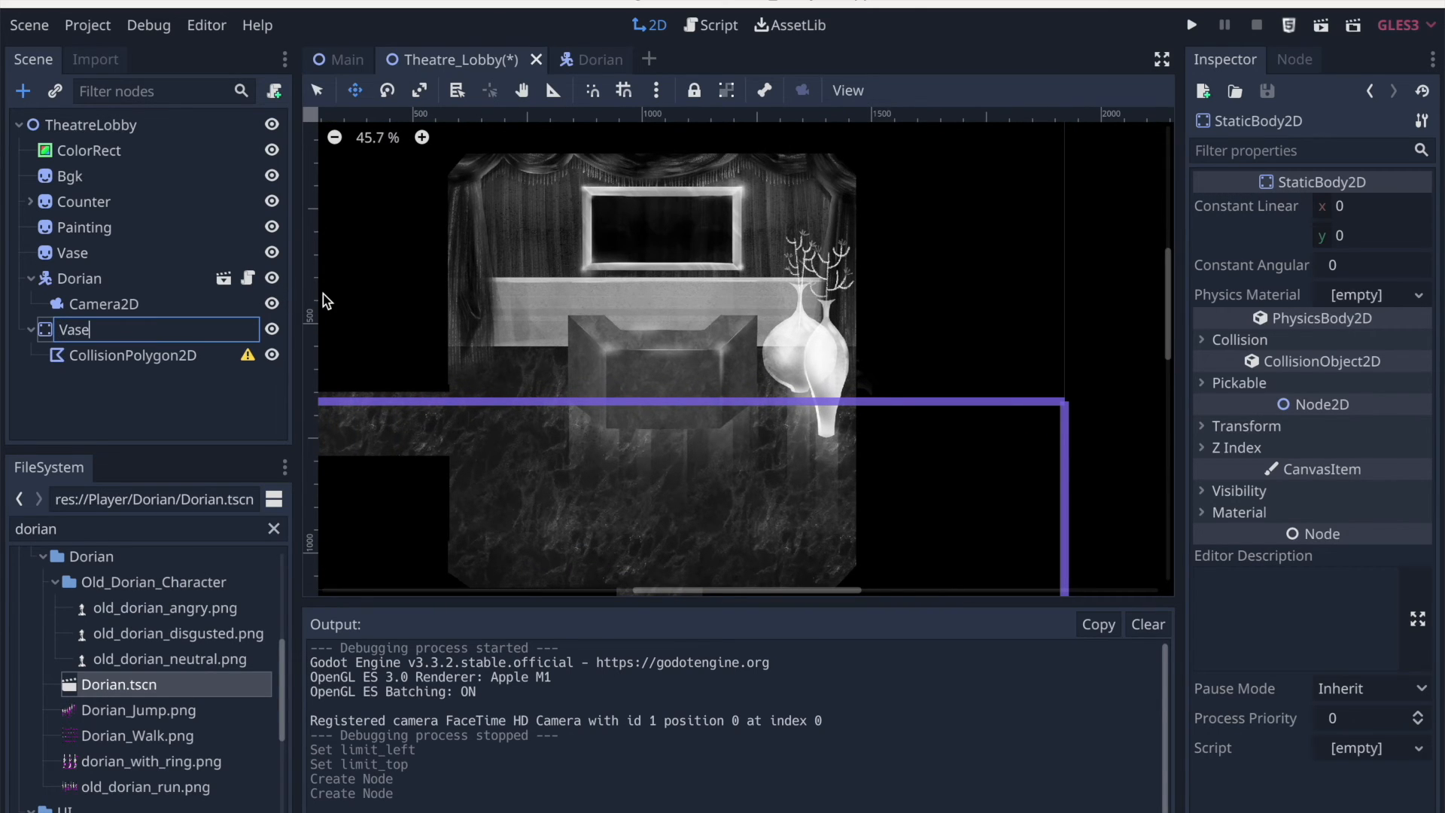
type("e")
key("super+a")
type("cCounter2")
key("Return")
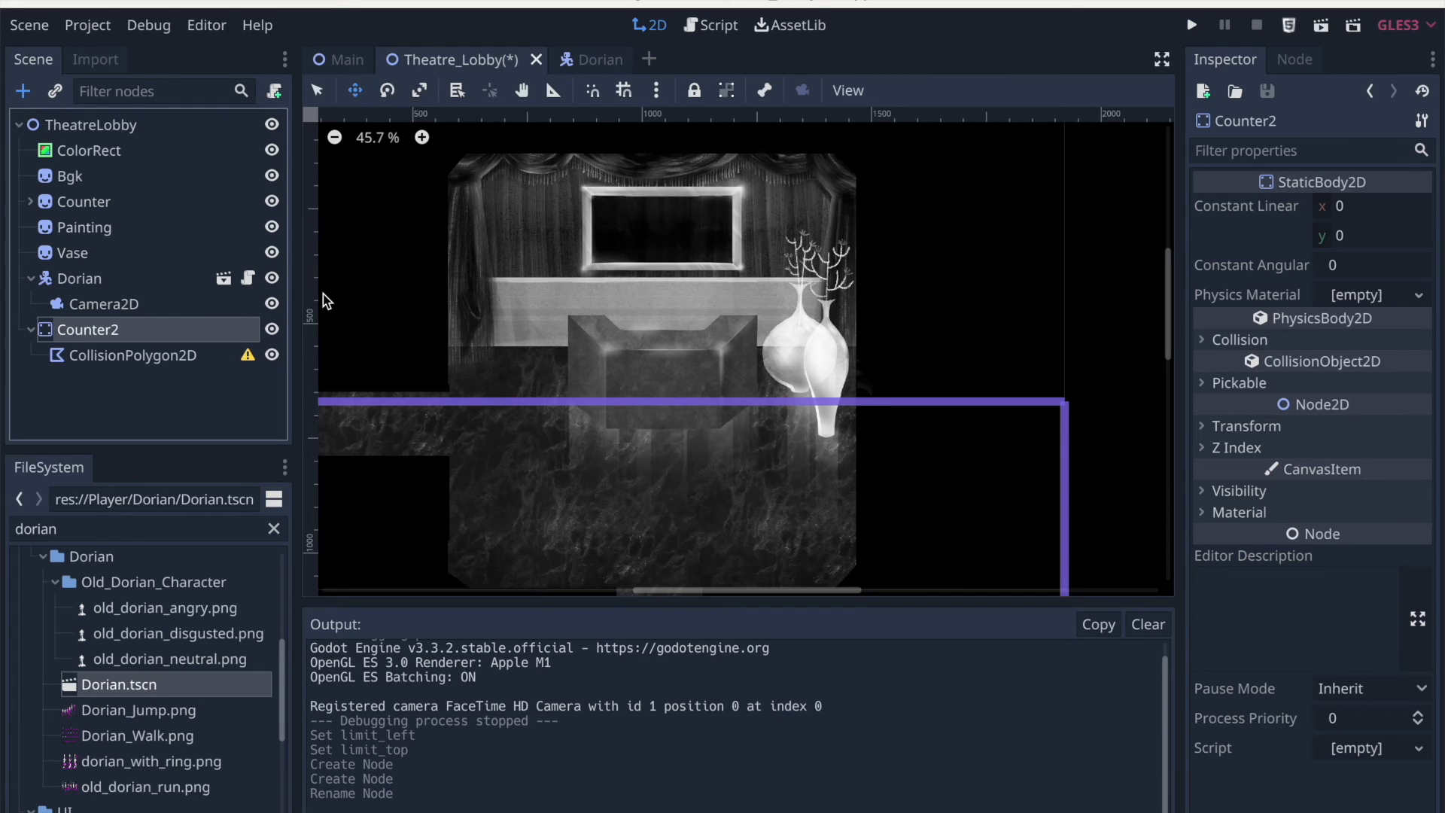
left_click(171, 355)
left_click(93, 328)
left_click(93, 328)
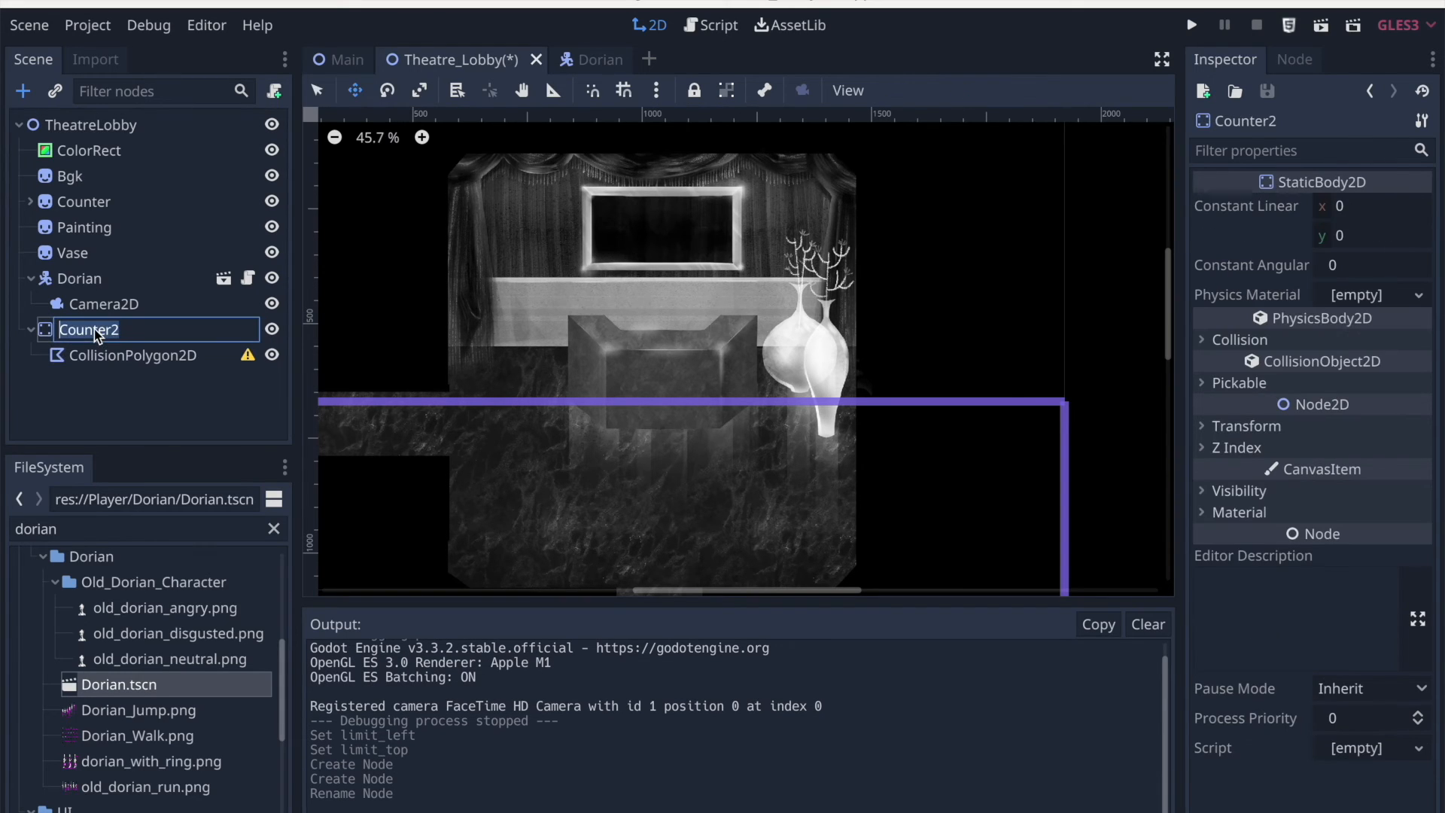
left_click(182, 365)
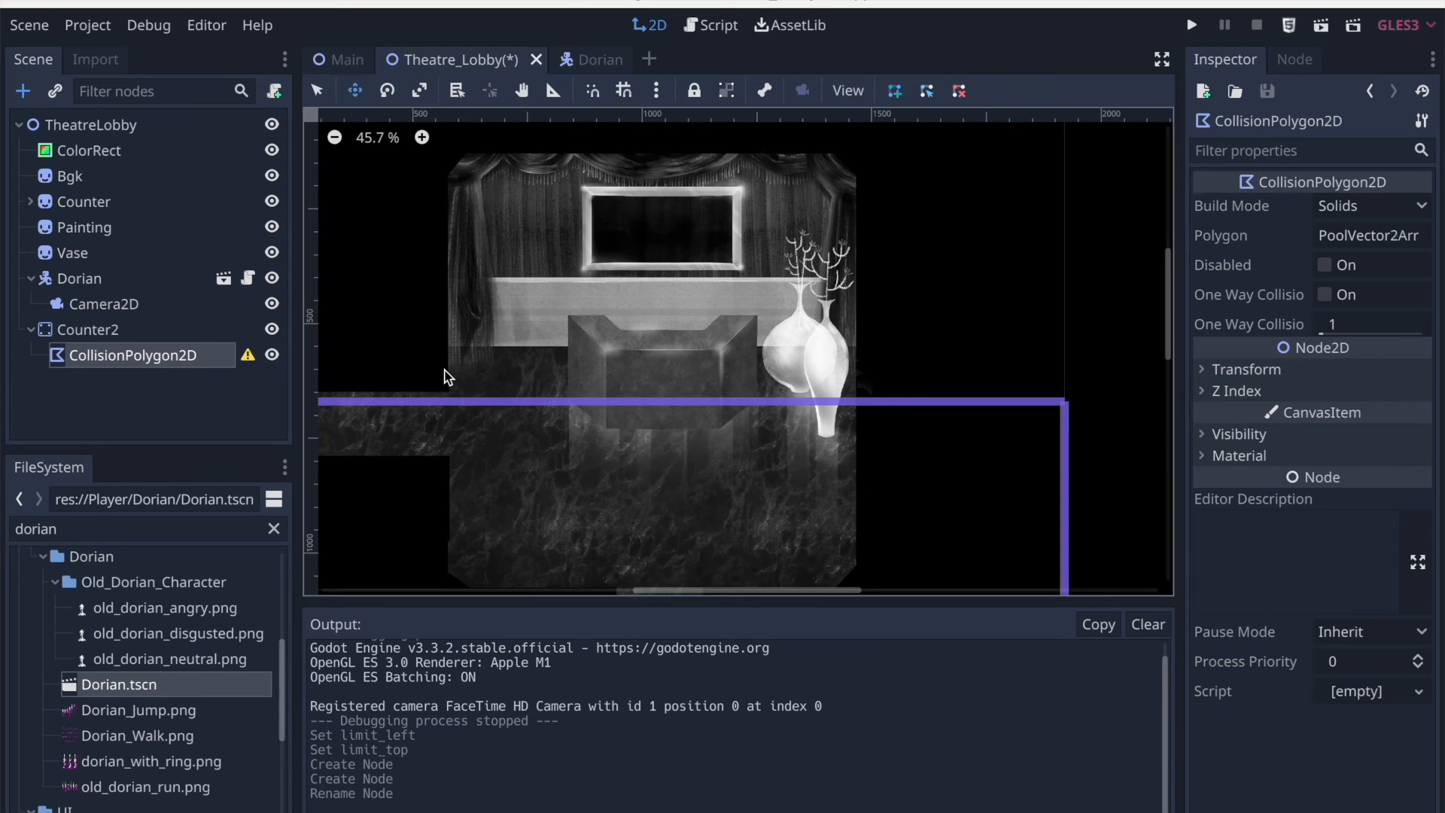
scroll(445, 377, "down", 3)
scroll(445, 377, "left", 3)
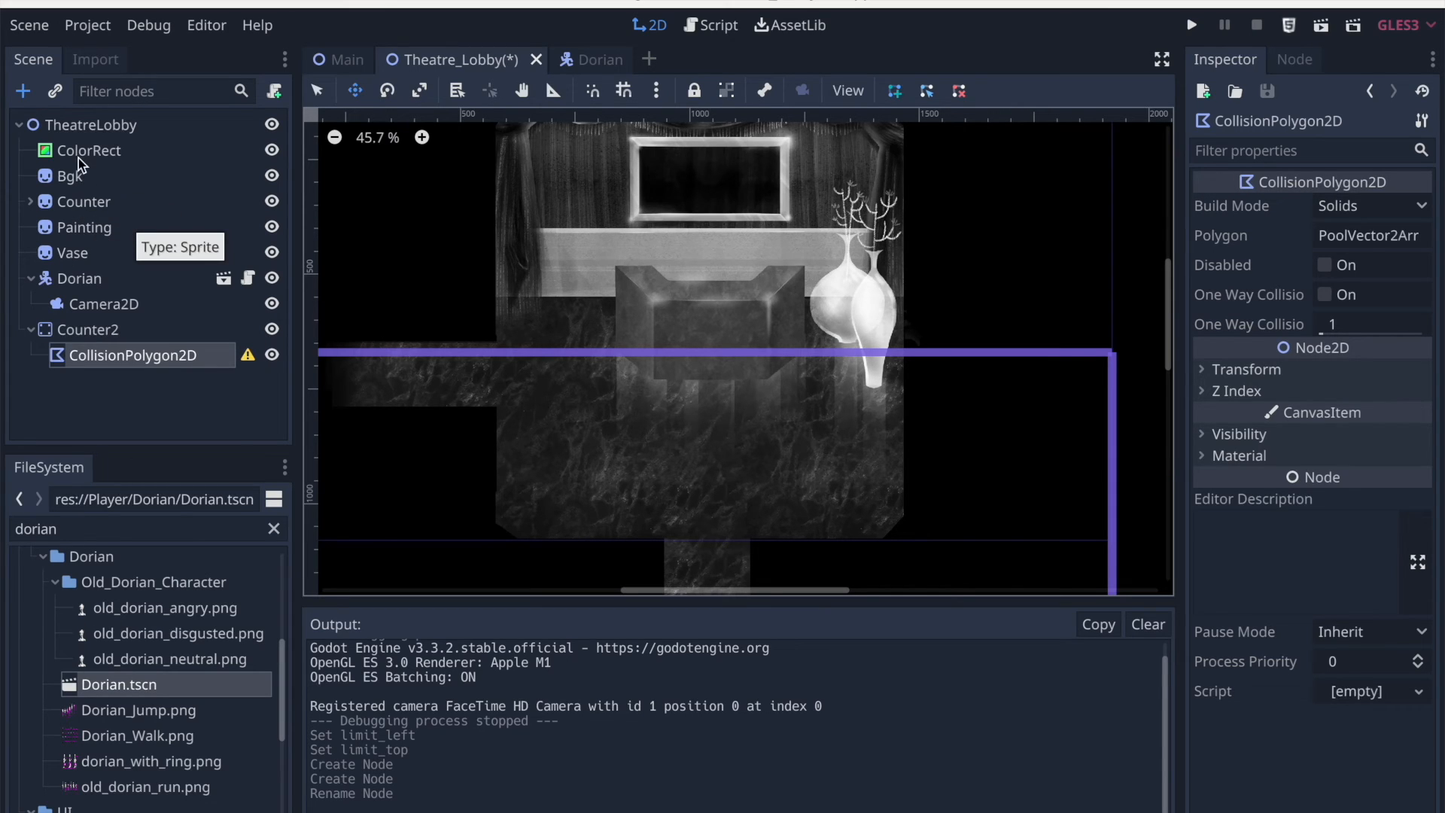
Add a YSort node under the TheatreLobby root and move it directly below ColorRect in the scene tree
left_click(84, 124)
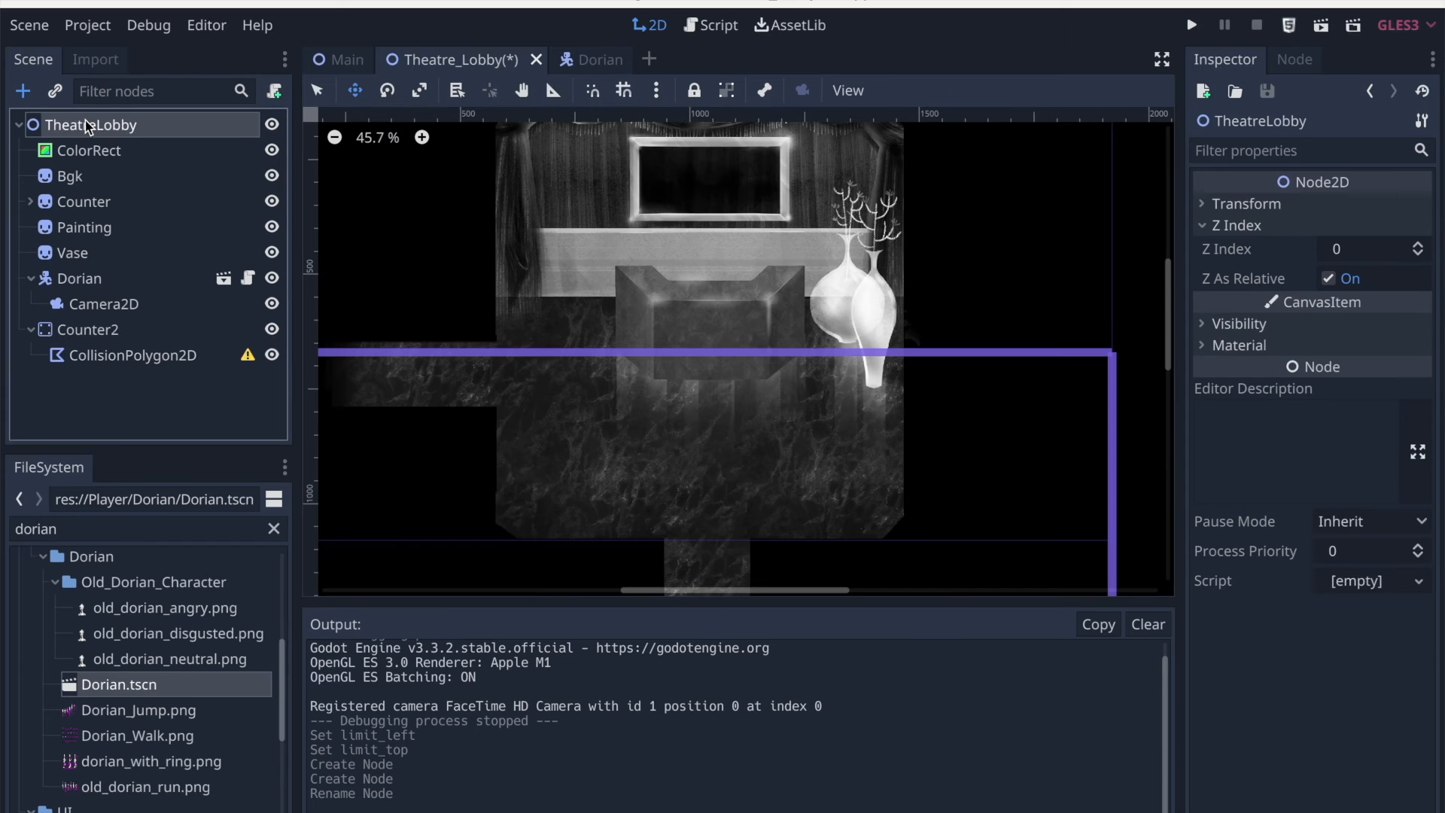
scroll(323, 233, "left", 2)
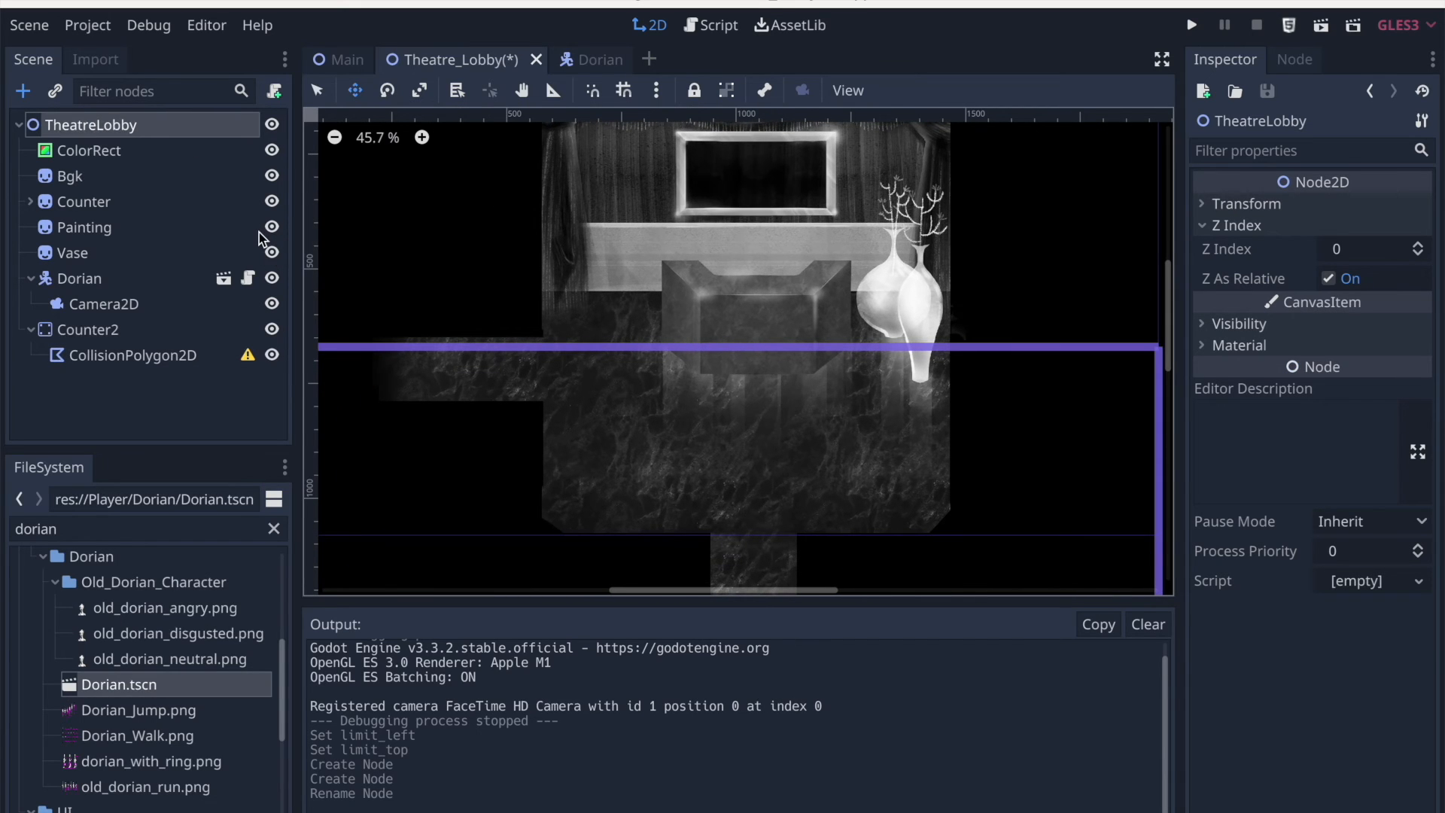
scroll(323, 243, "down", 2)
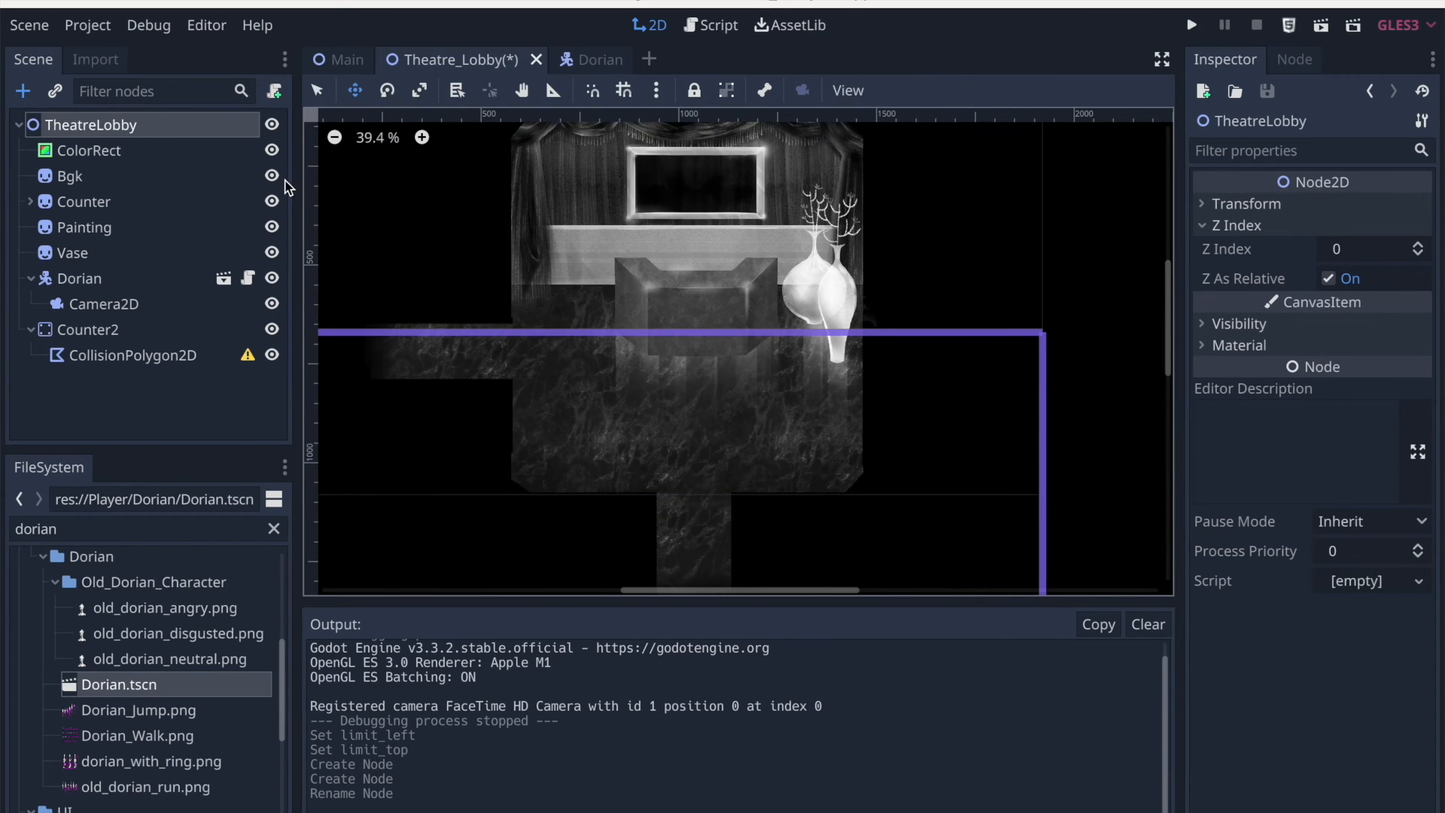
scroll(333, 188, "left", 1)
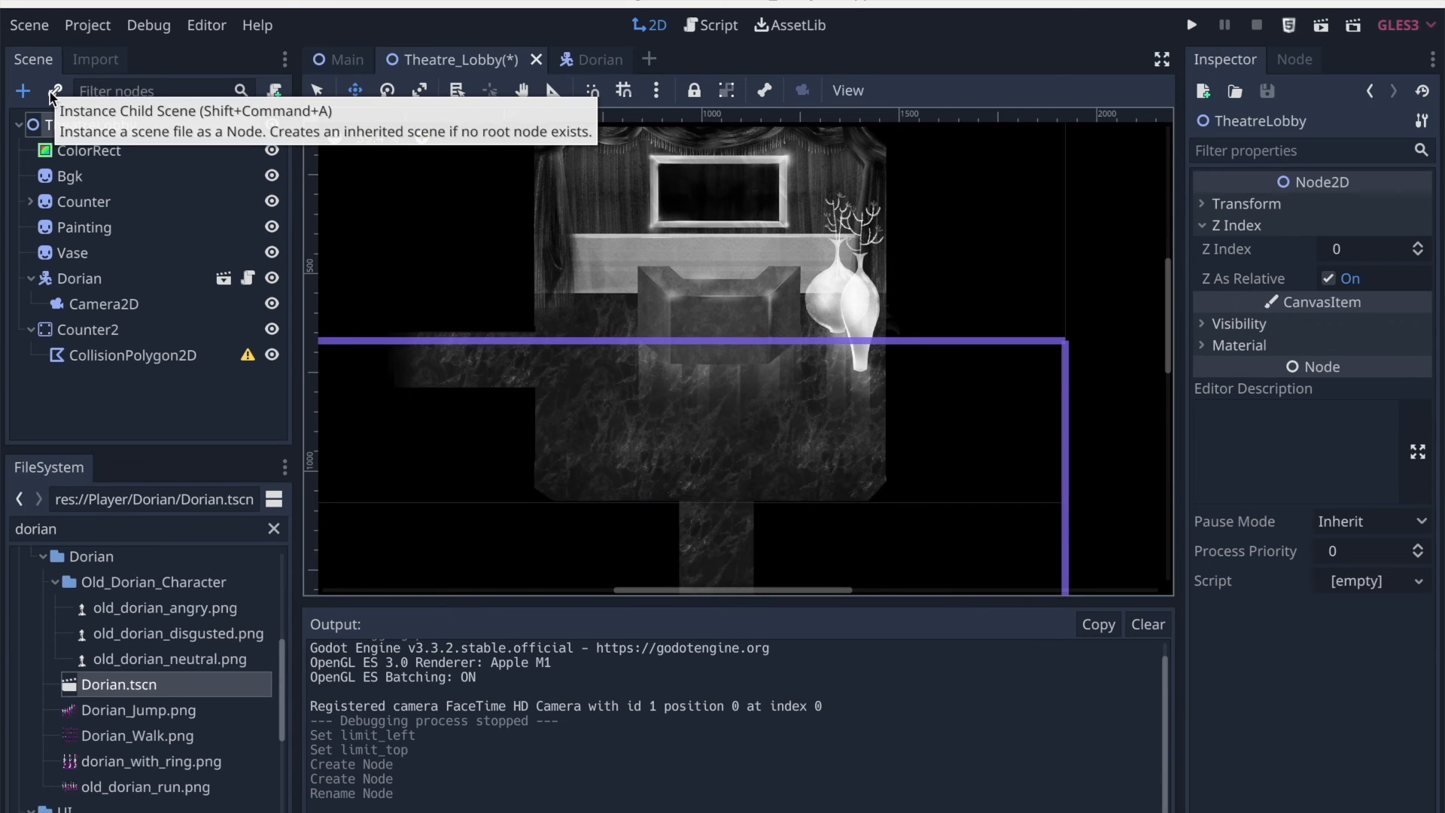
left_click(24, 91)
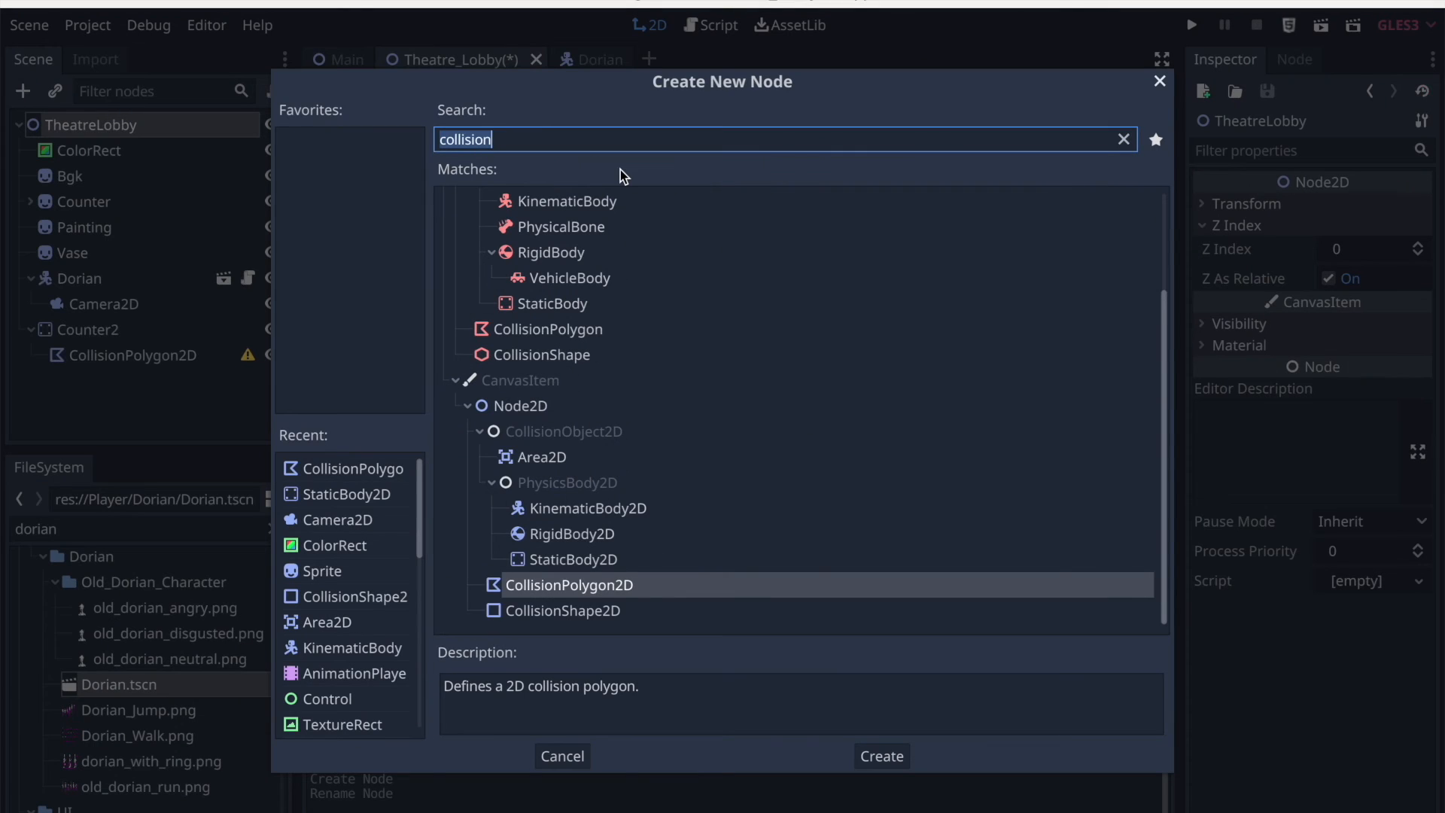
type("ysort")
double_click(578, 282)
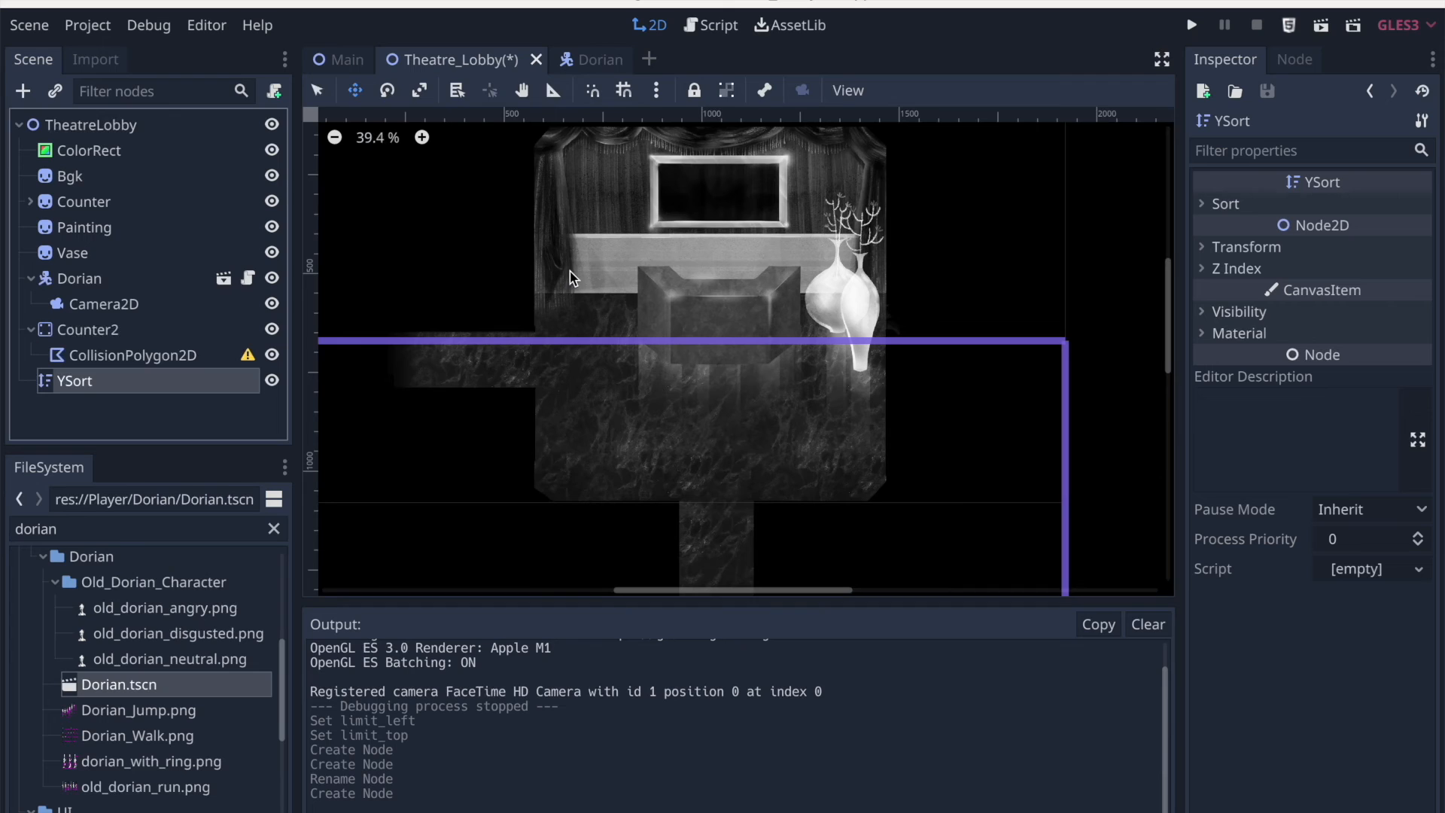
left_click_drag(75, 380, 87, 164)
Reorder the scene tree with Bgk, Painting and Vase above YSort, and nest the Counter sprite inside YSort
left_click(71, 230)
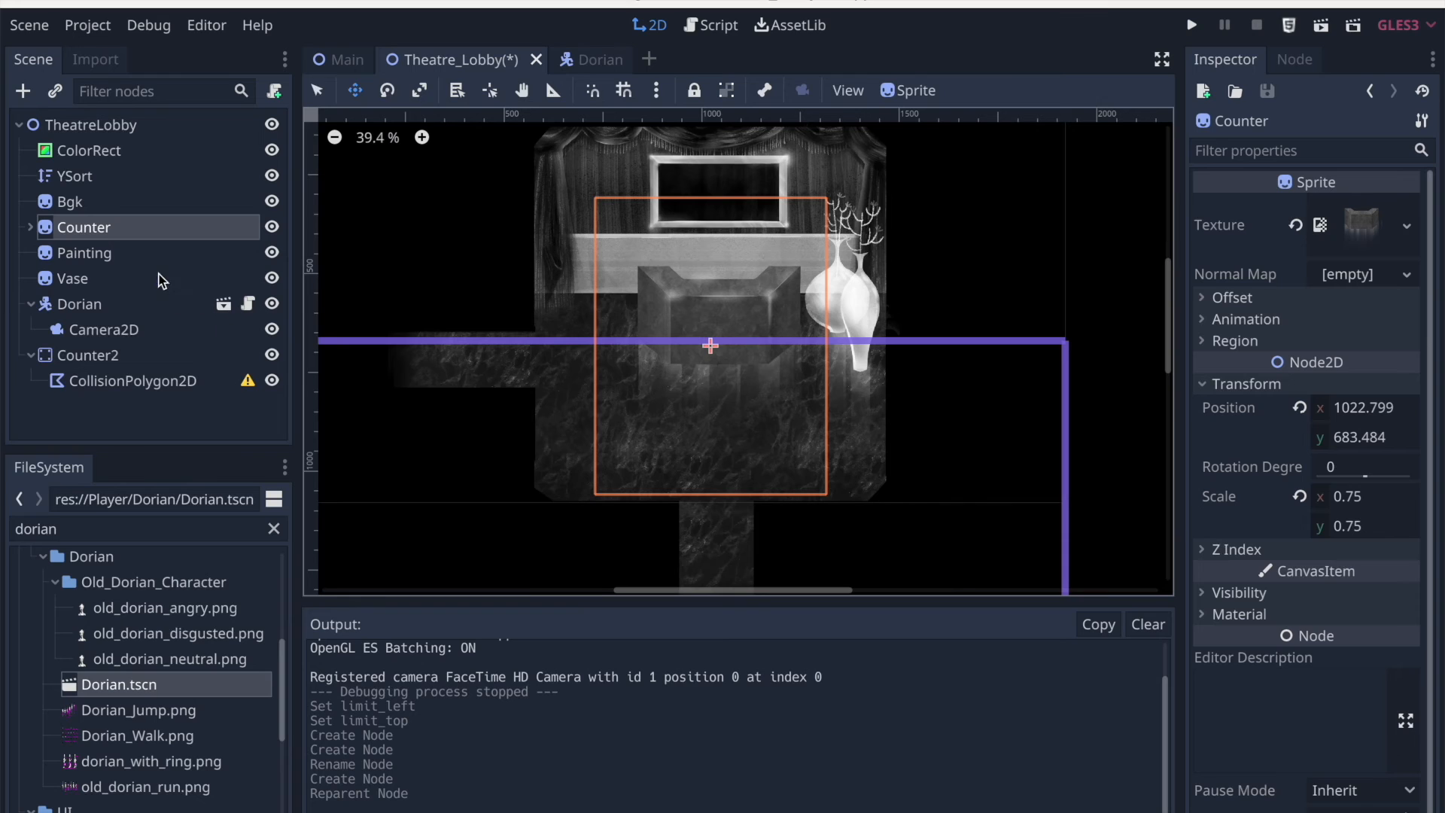
left_click(83, 255, "ctrl")
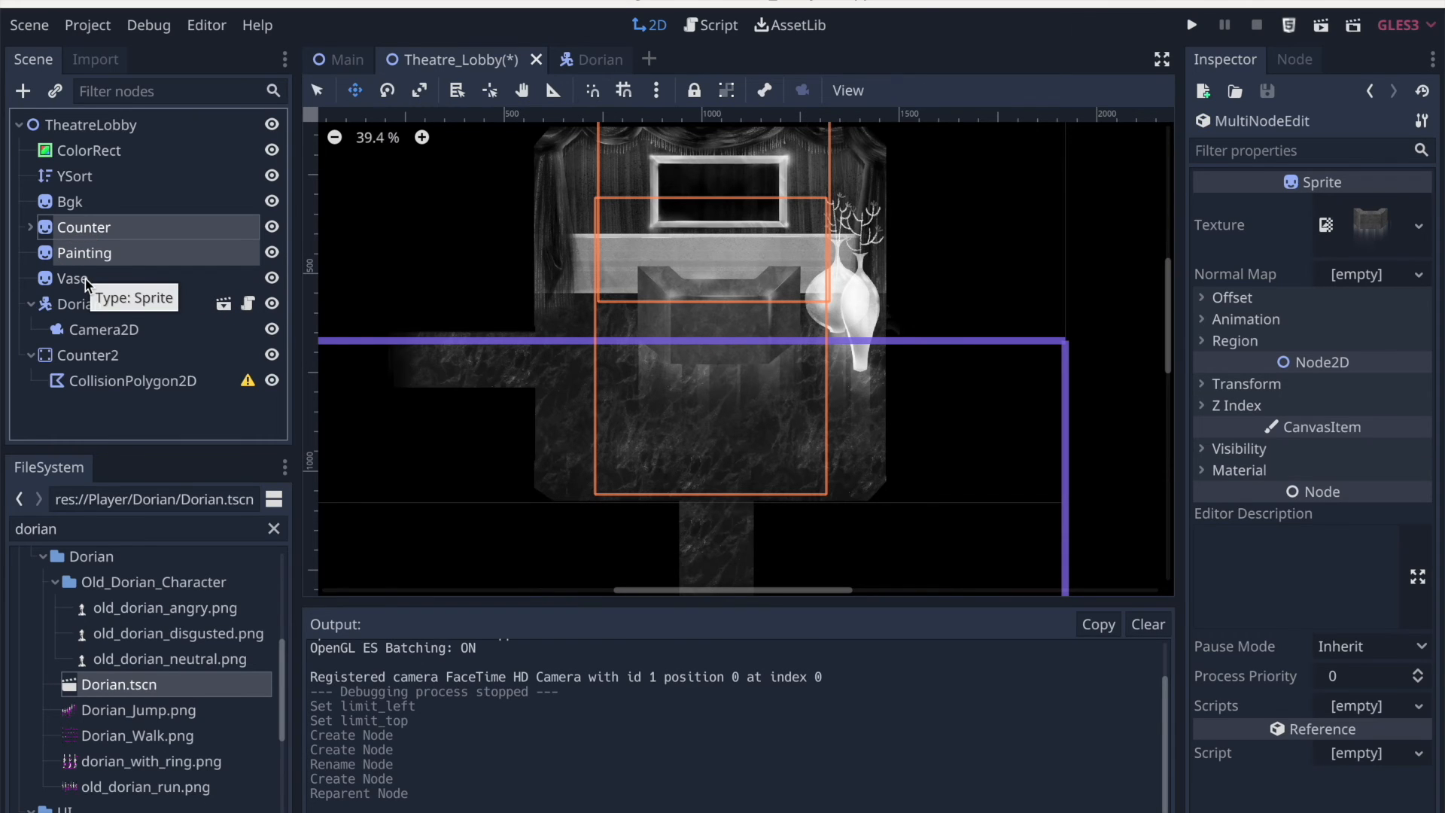
double_click(83, 230)
left_click(87, 253)
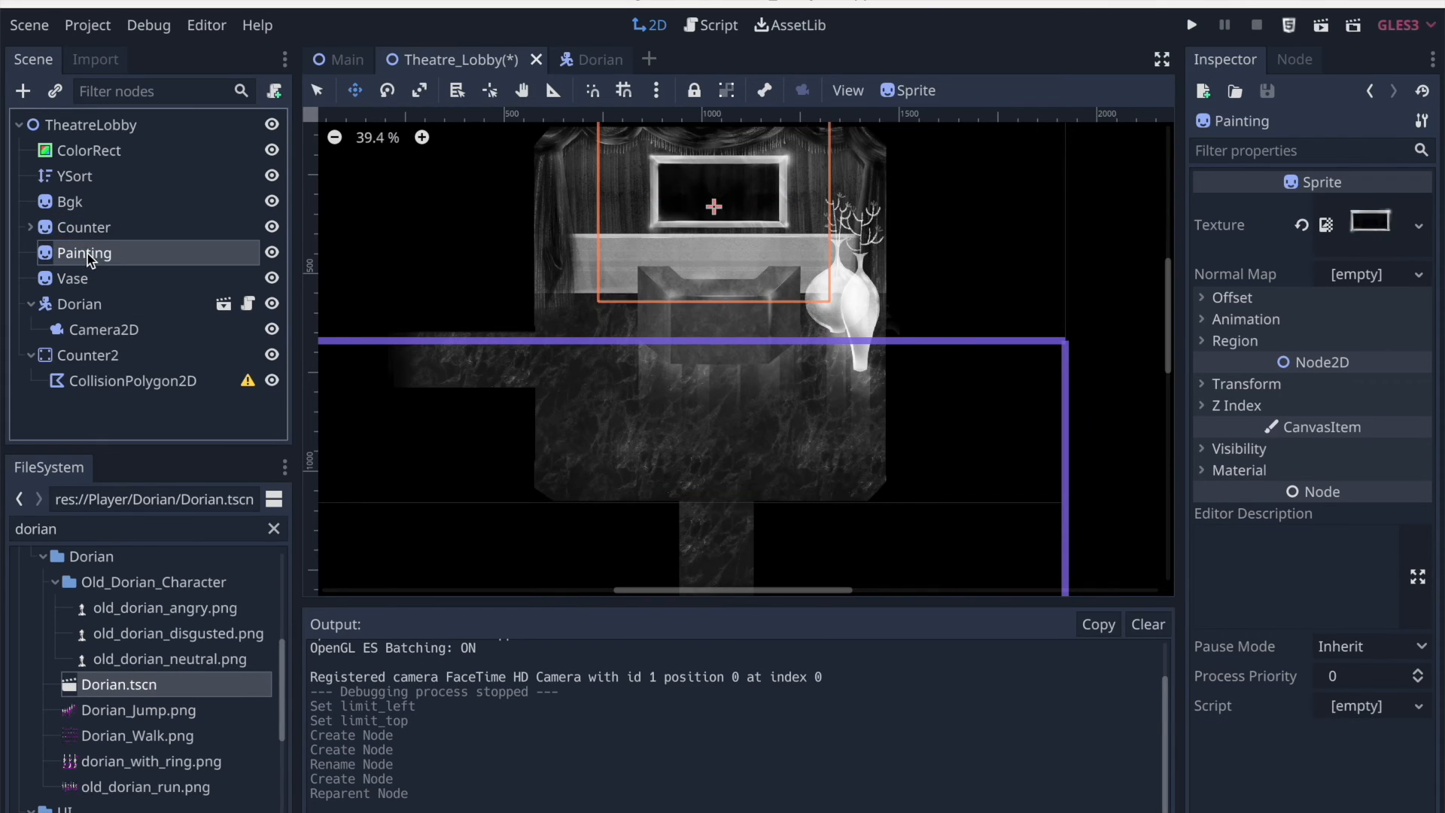
mouse_move(88, 253)
left_mouse_down()
mouse_move(103, 145)
mouse_move(100, 166)
left_mouse_up()
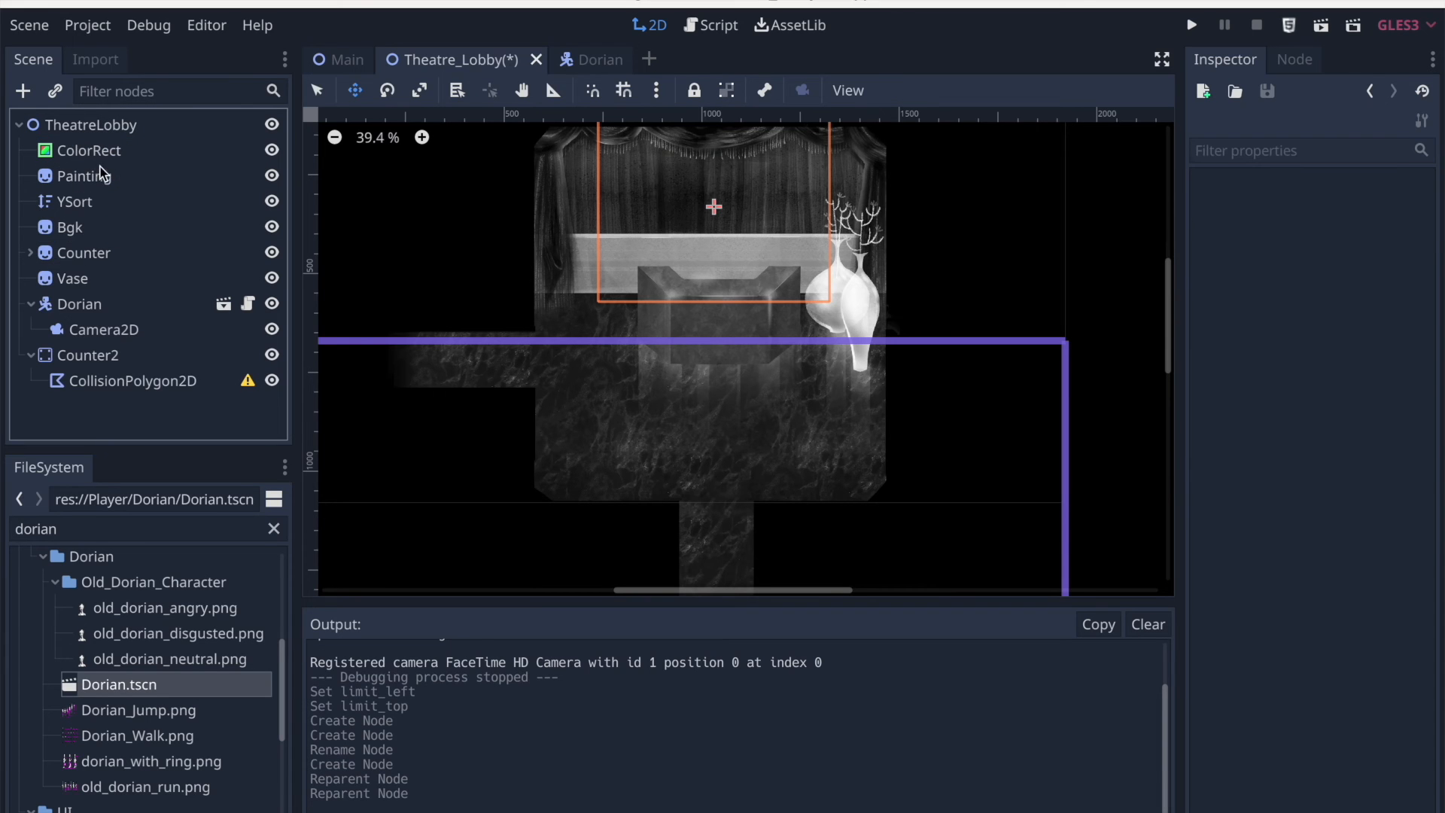
left_click_drag(85, 229, 75, 164)
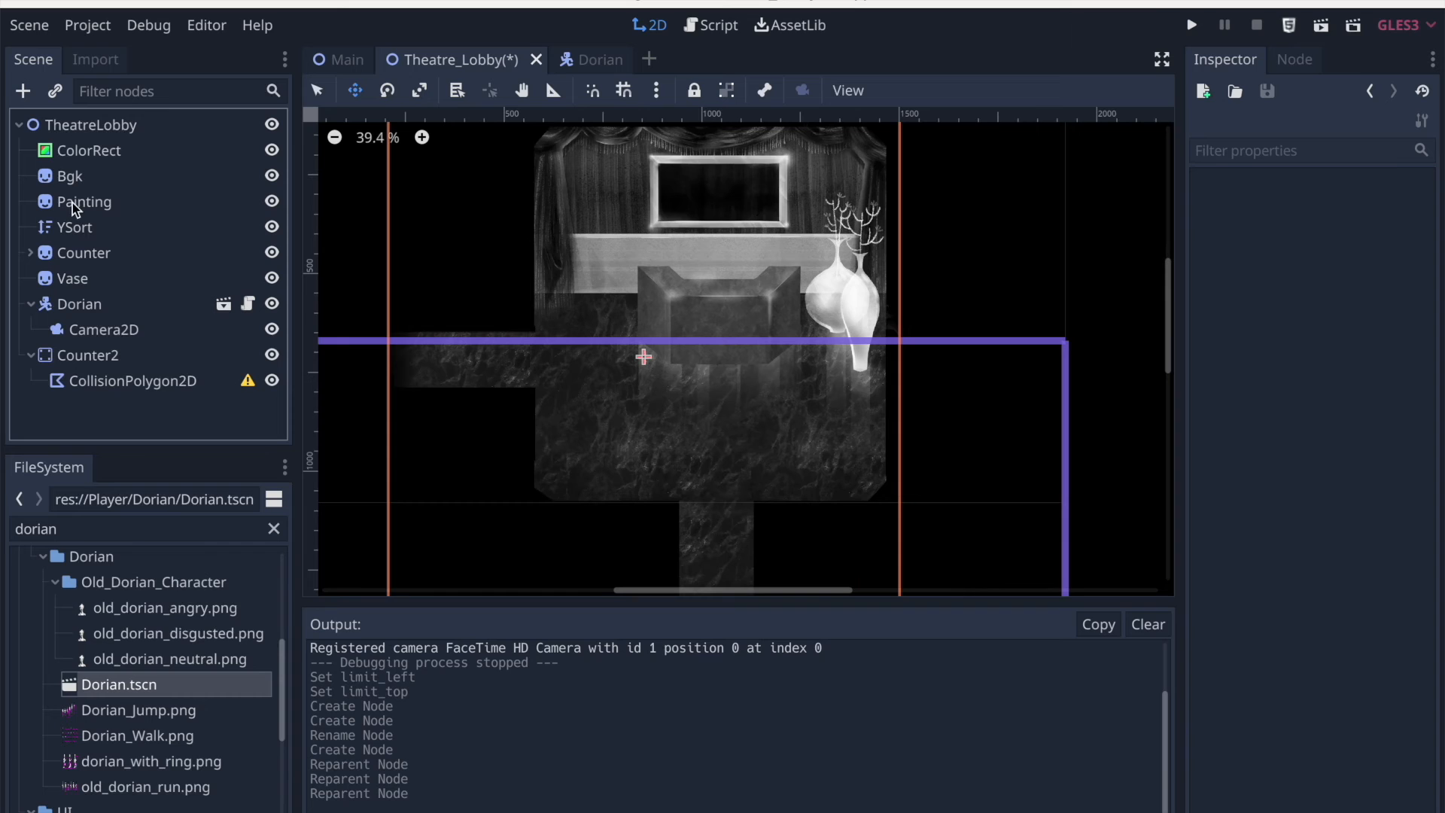
left_click_drag(84, 253, 89, 230)
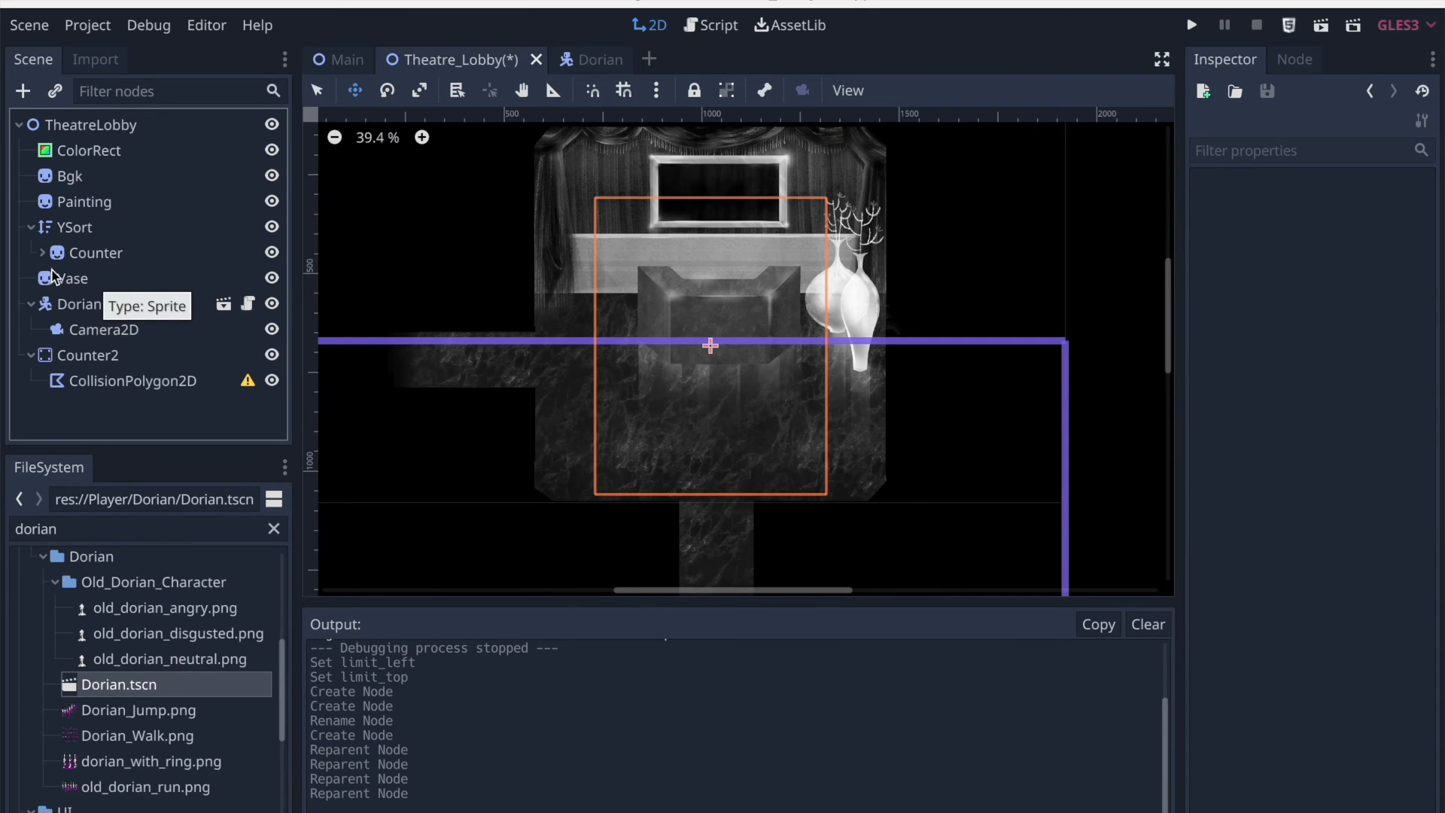
mouse_move(57, 277)
left_mouse_down()
mouse_move(62, 167)
mouse_move(57, 213)
left_mouse_up()
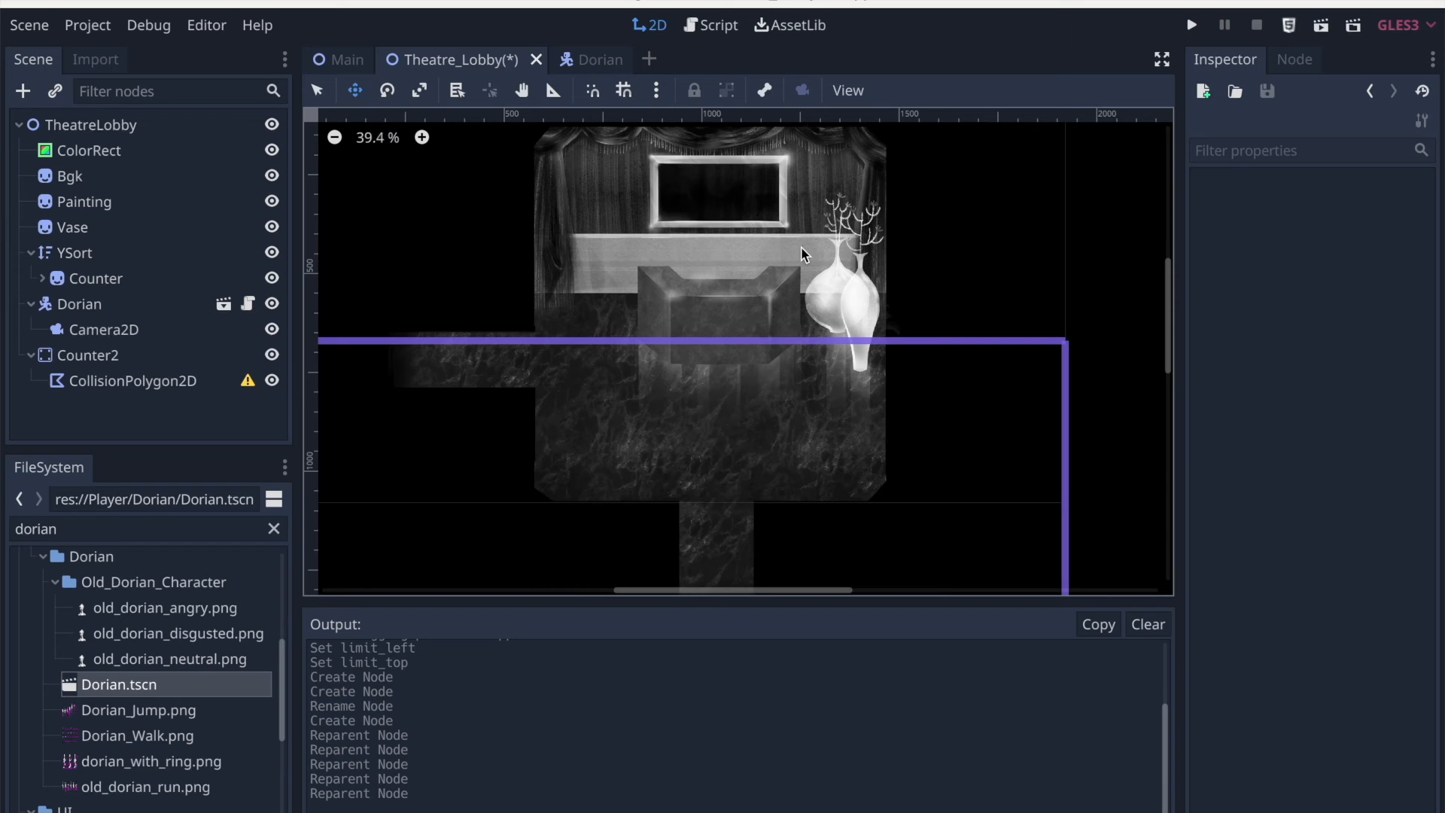
Nest the Dorian node, with its Camera2D, inside the YSort node alongside the Counter sprite
left_click(78, 306)
scroll(428, 342, "down", 3)
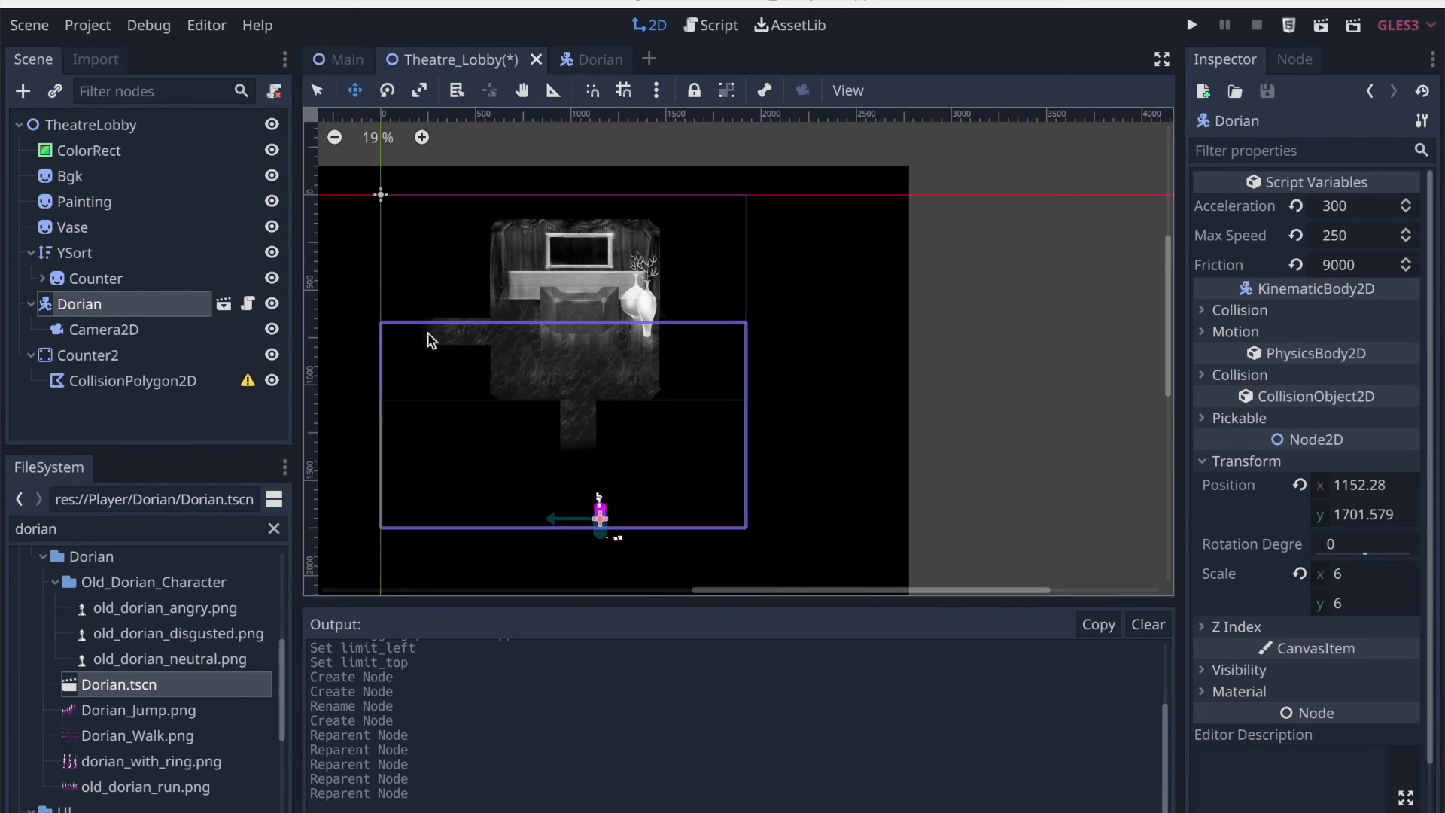
left_click_drag(75, 306, 89, 263)
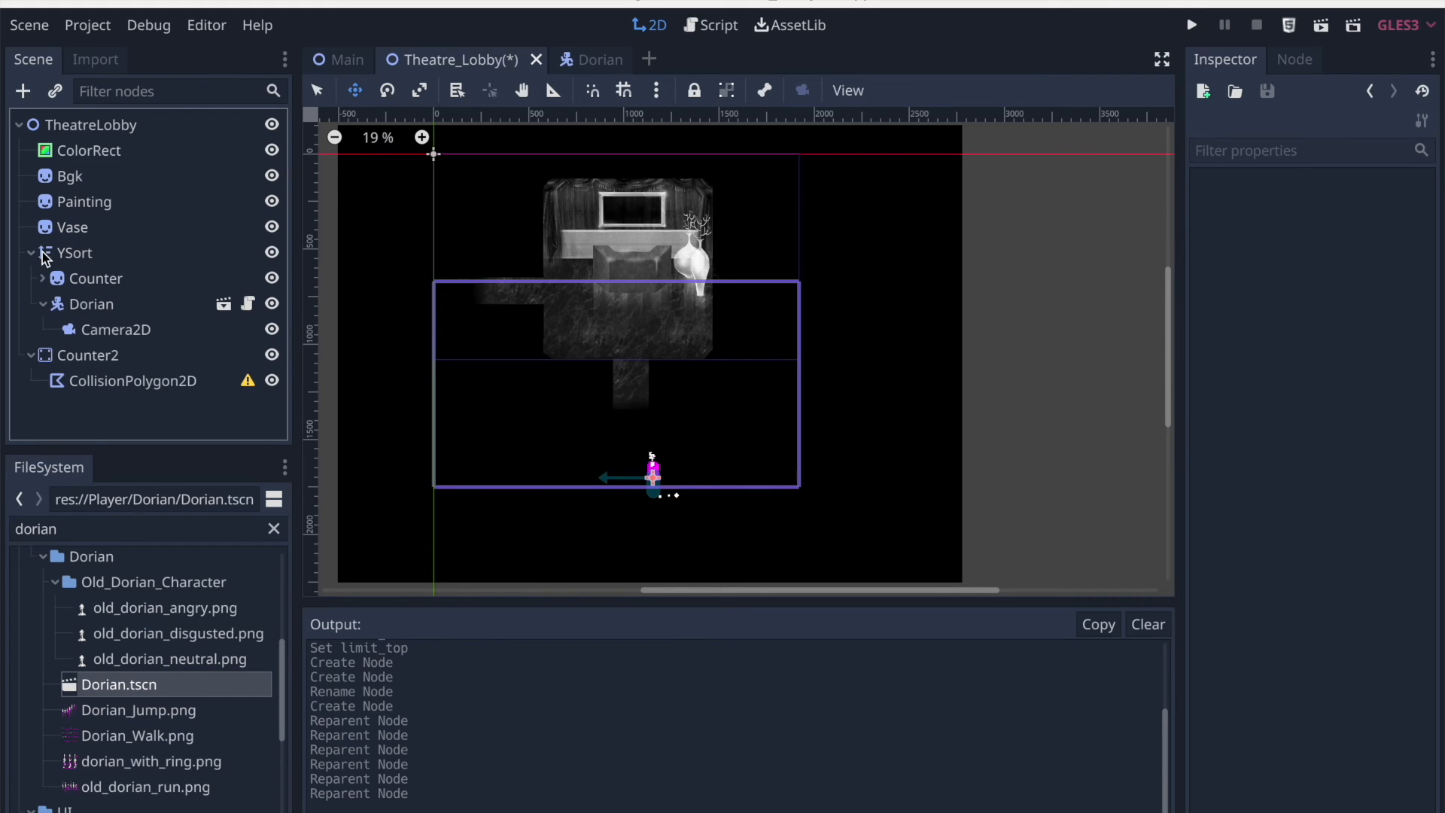
scroll(621, 362, "left", 2)
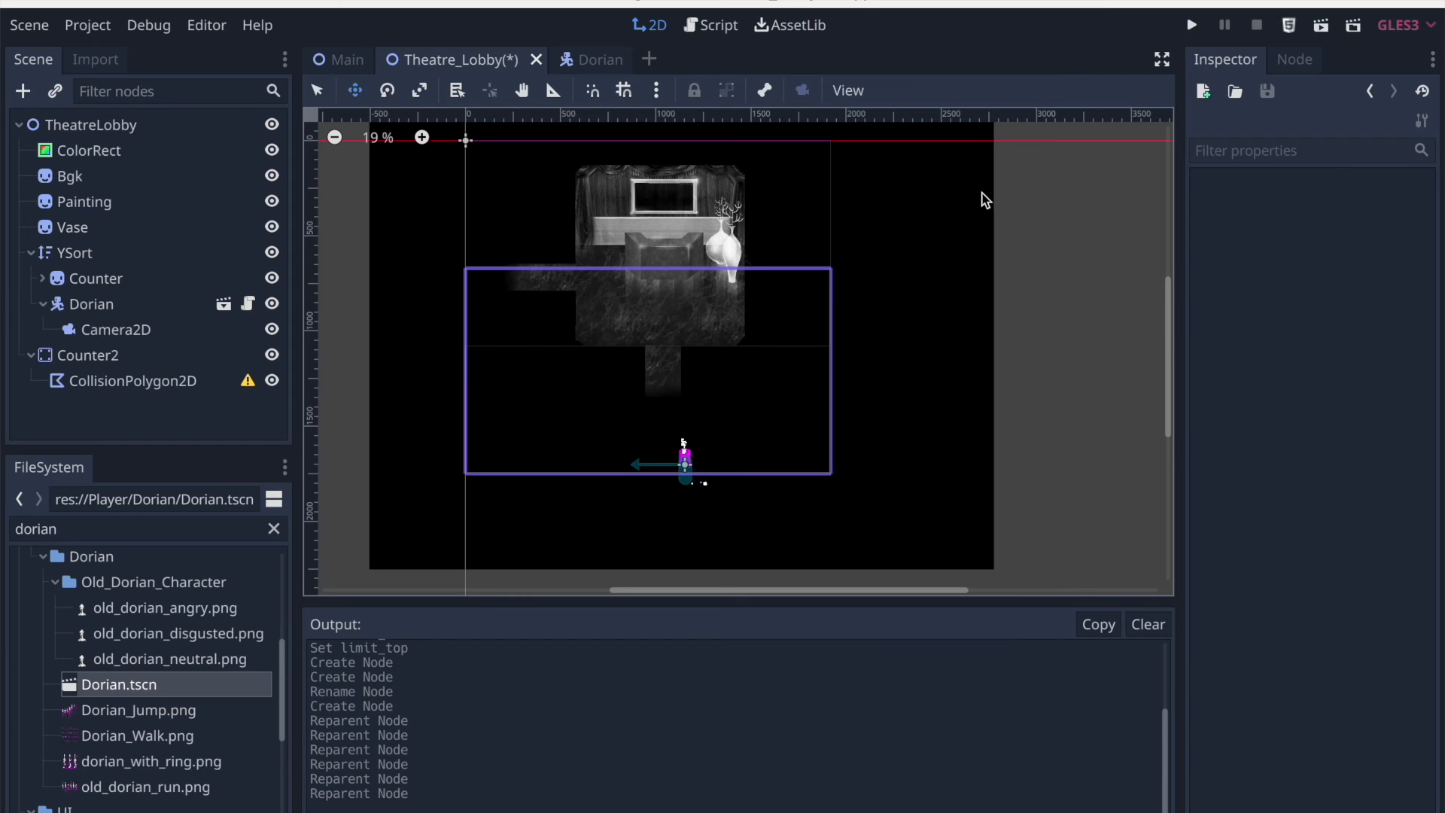
Run the lobby scene and walk Dorian up the corridor and past the counter to check the YSort ordering
left_click(1321, 26)
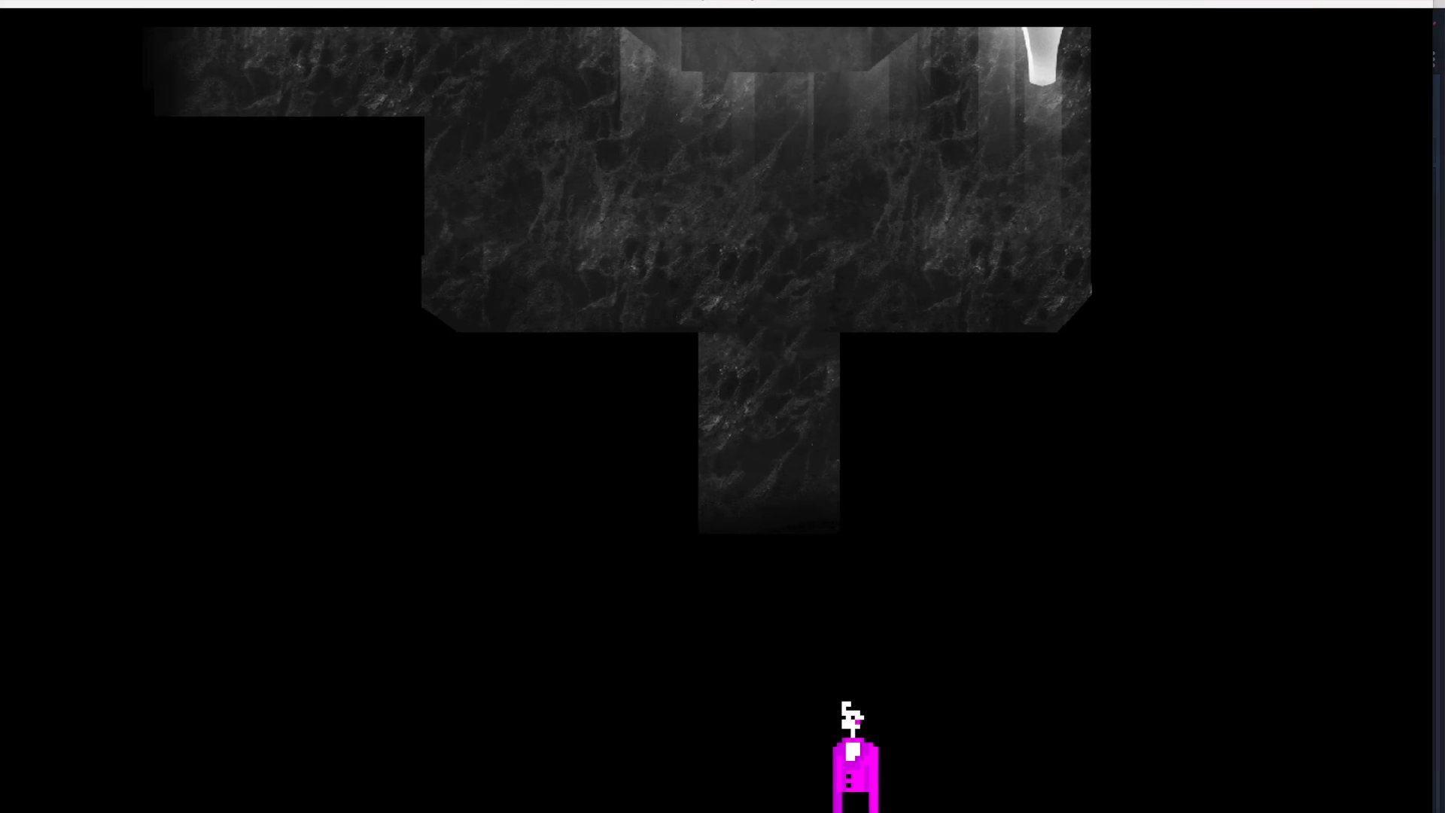
key("Up")
key("Up")
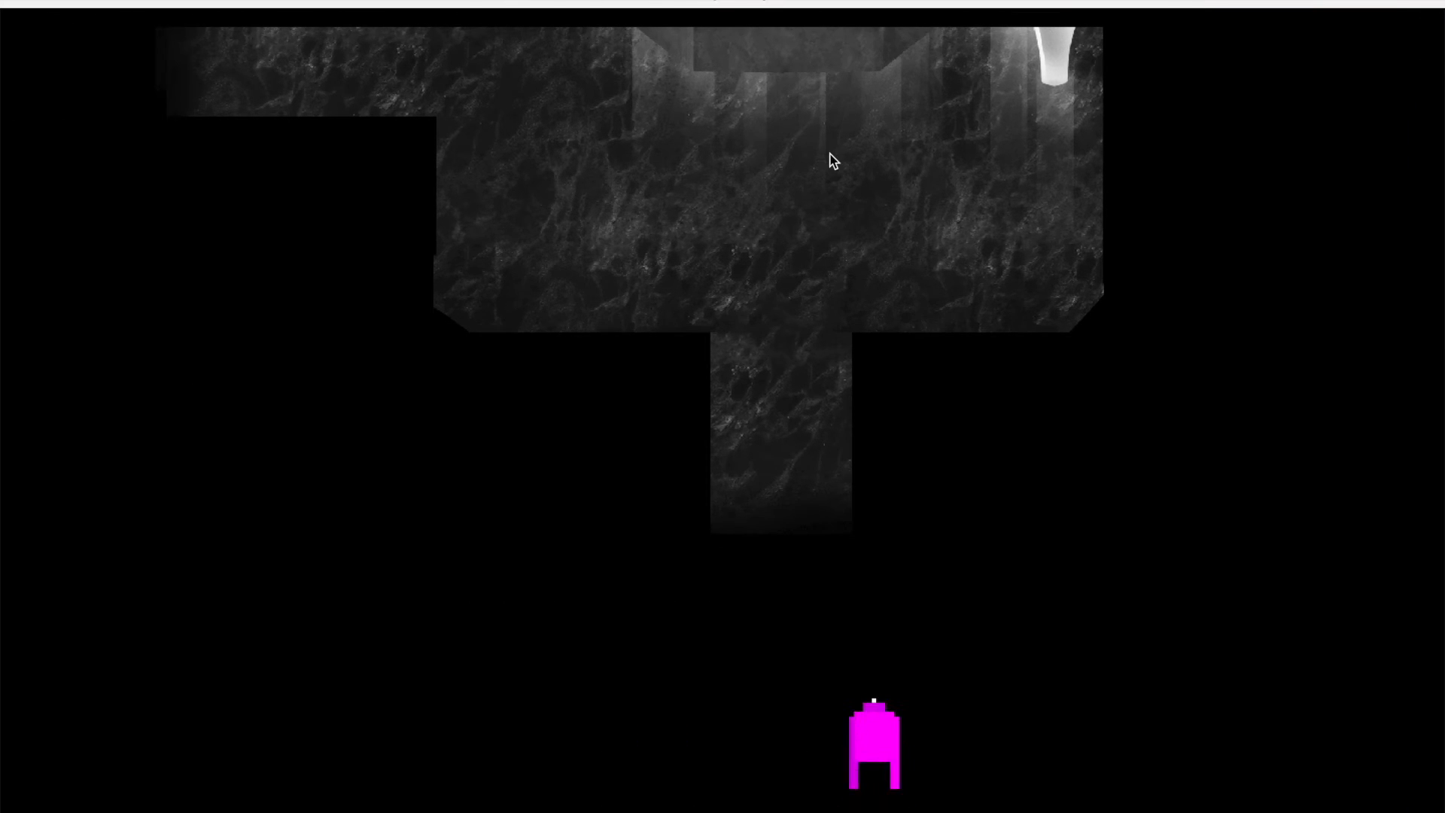
key("Up")
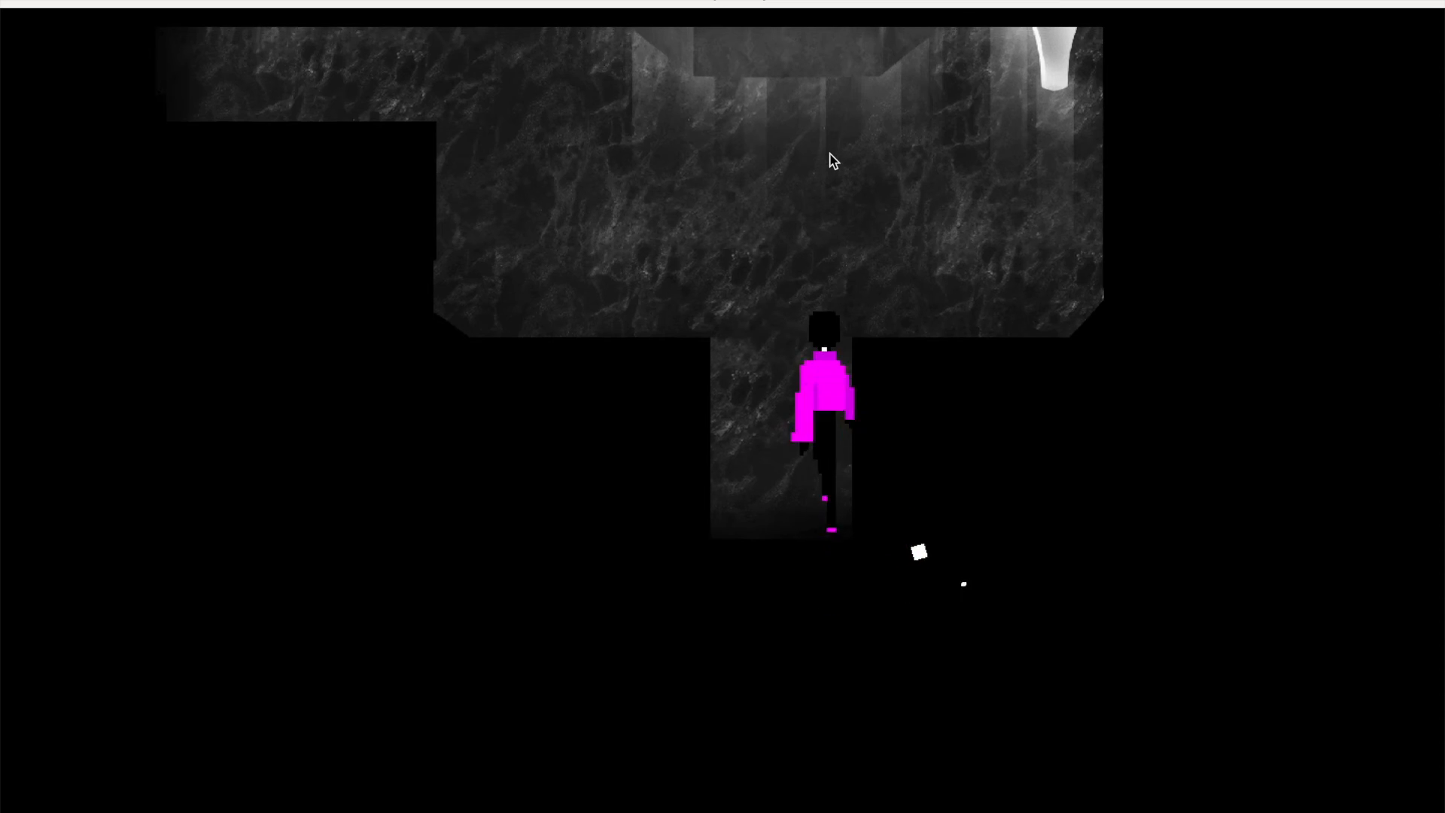
key("Up")
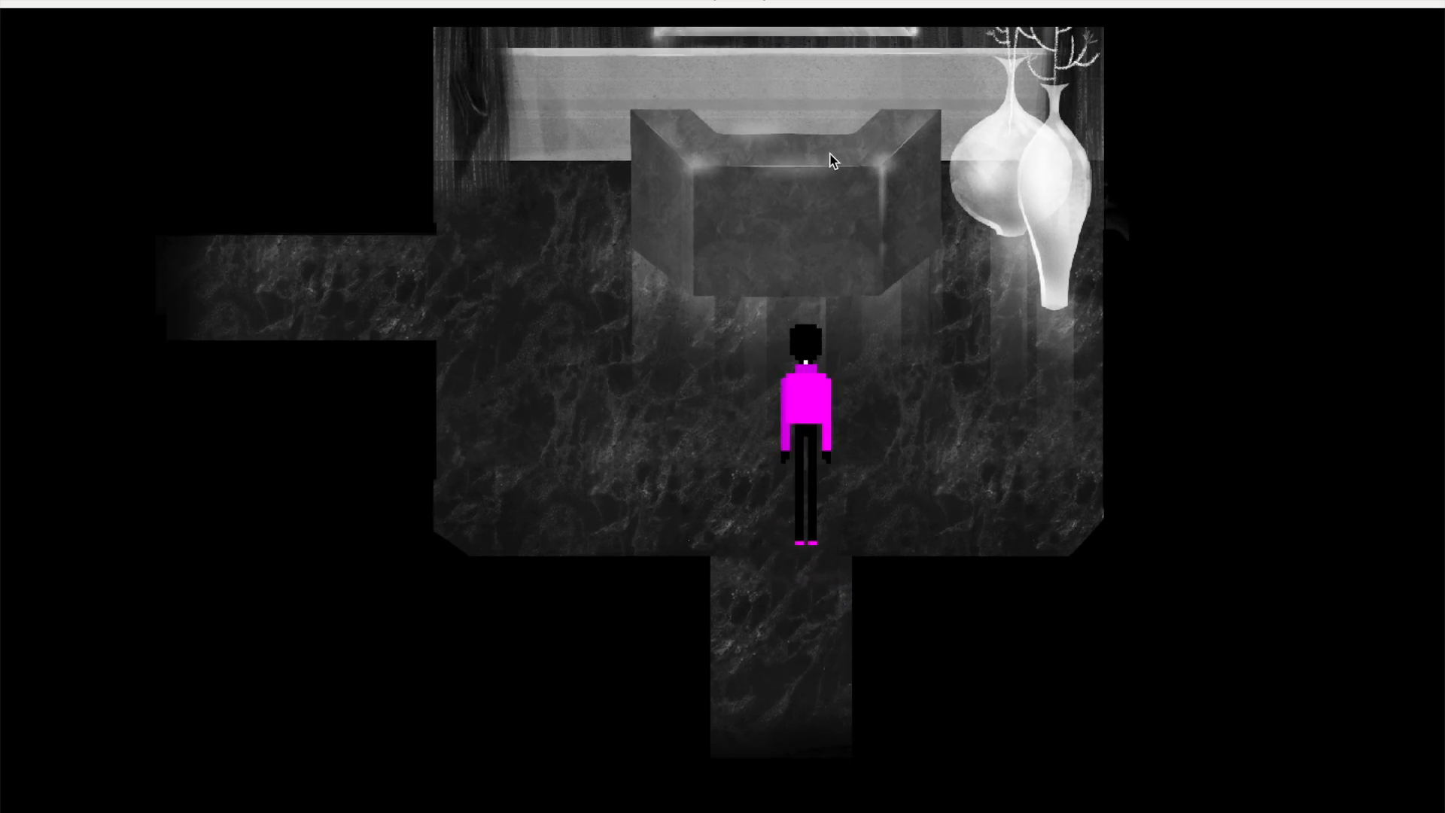
key("Up")
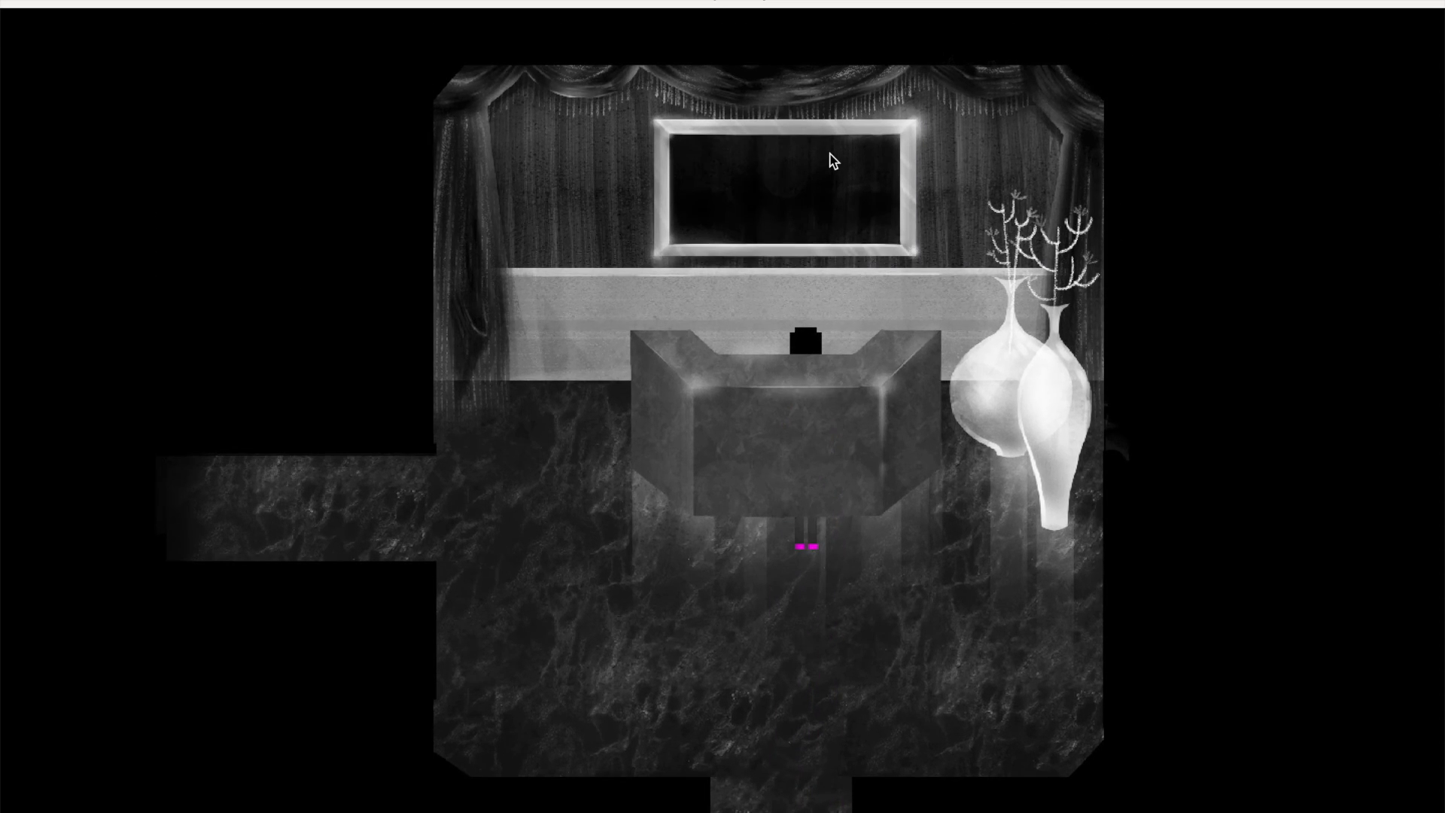
key("Up")
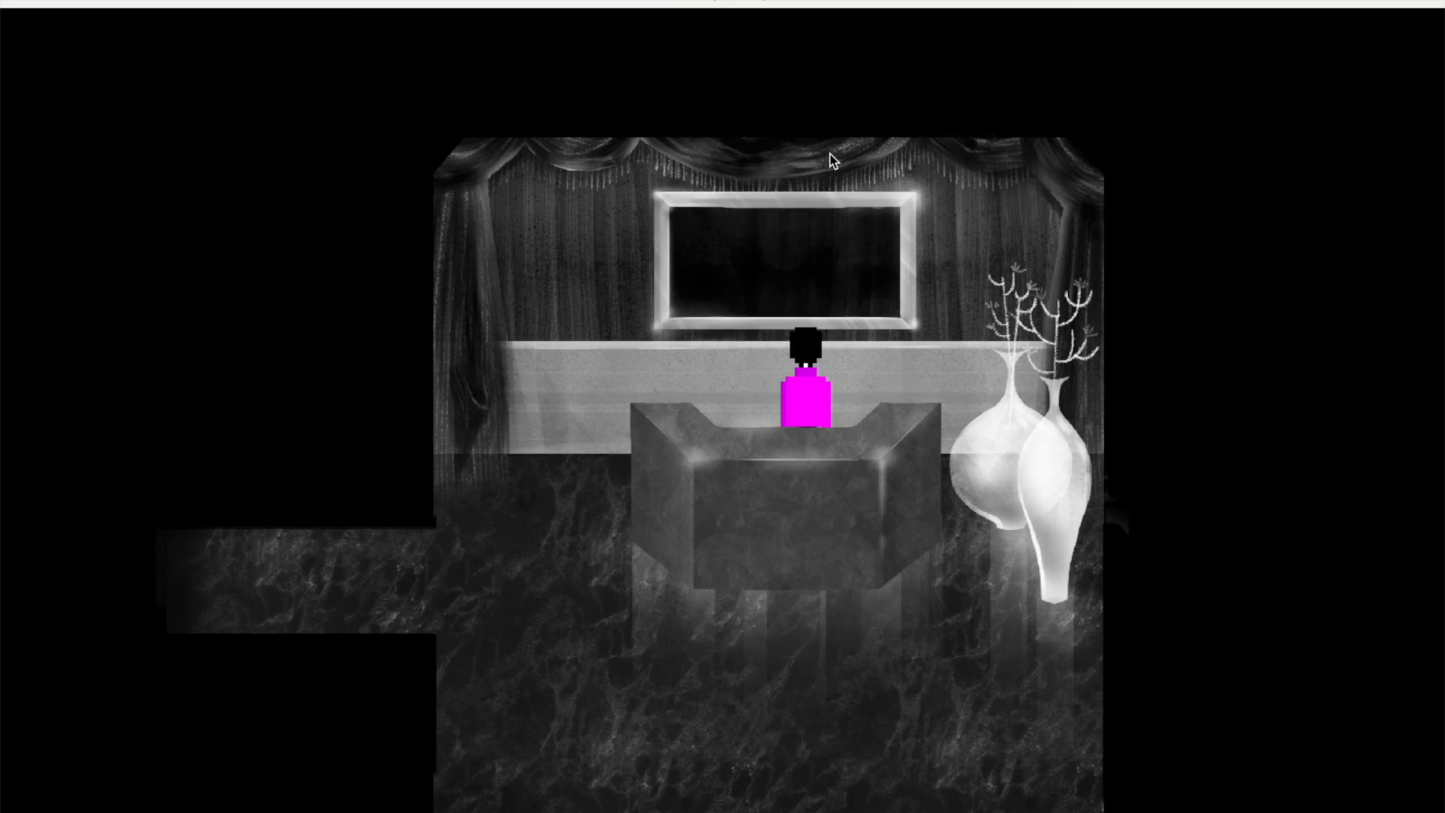
Walk Dorian up and down across the counter and around its left side to check the draw order, and close the running game
key("Down")
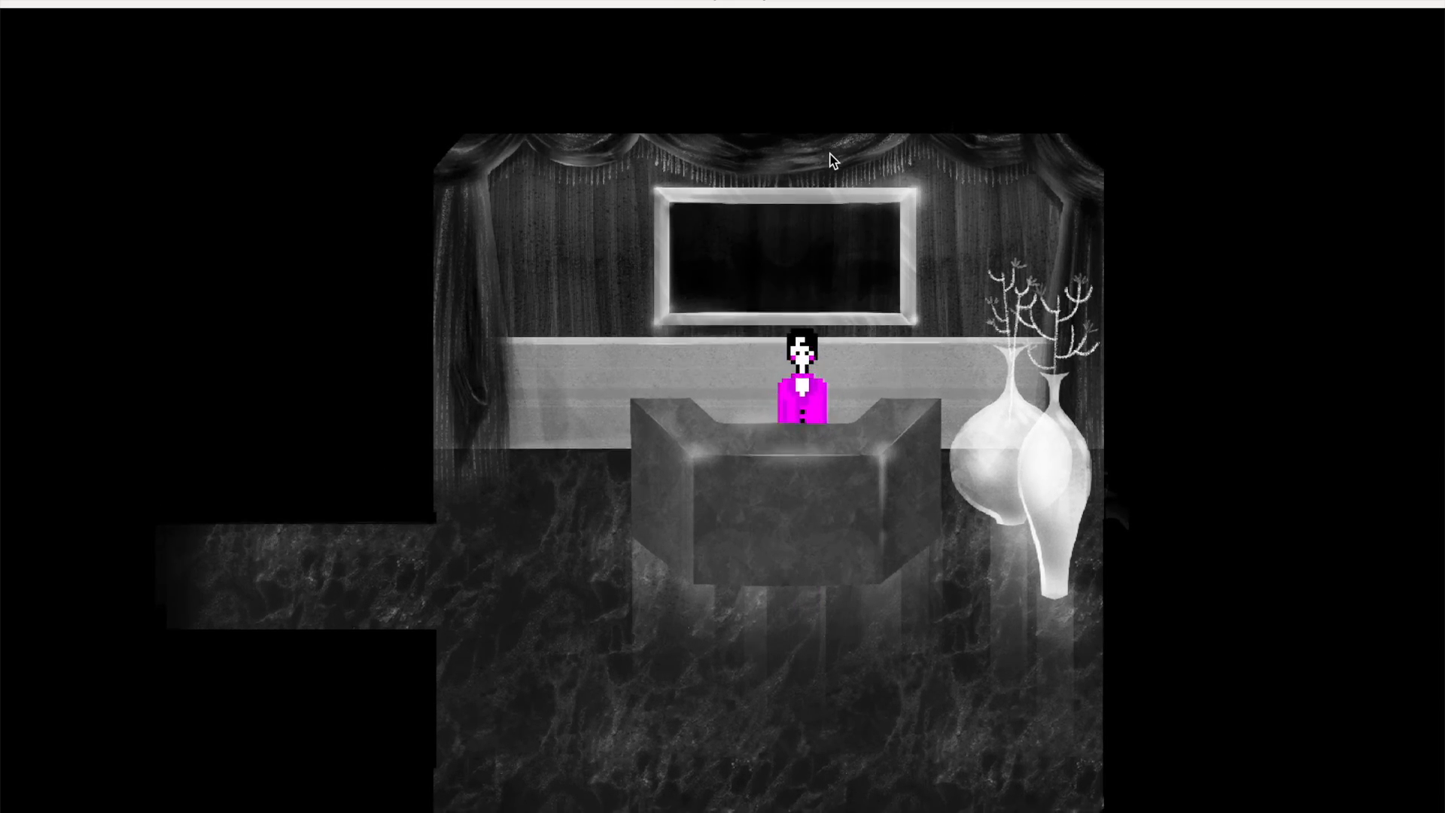
key("Down")
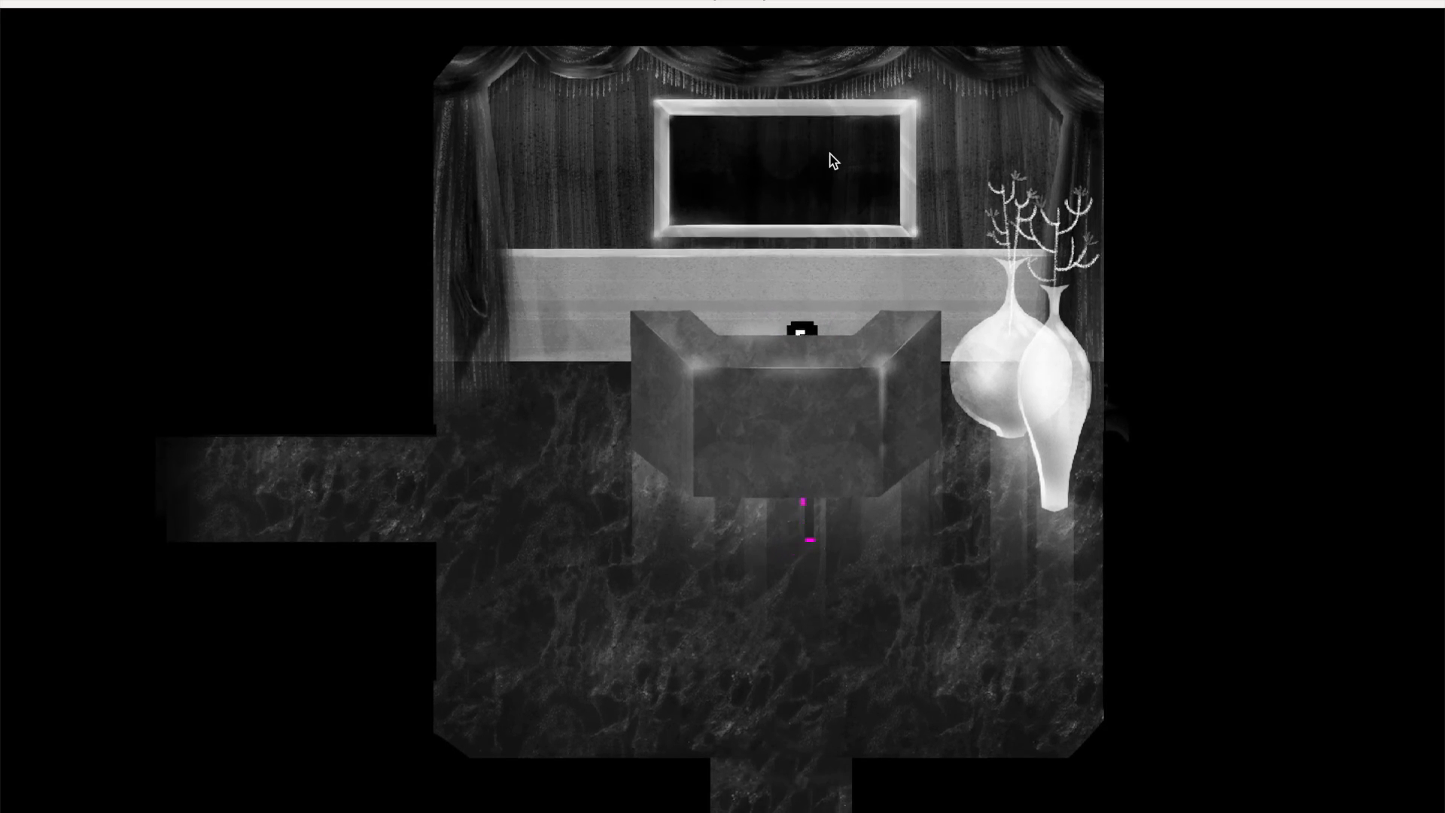
key("Up")
key("Up")
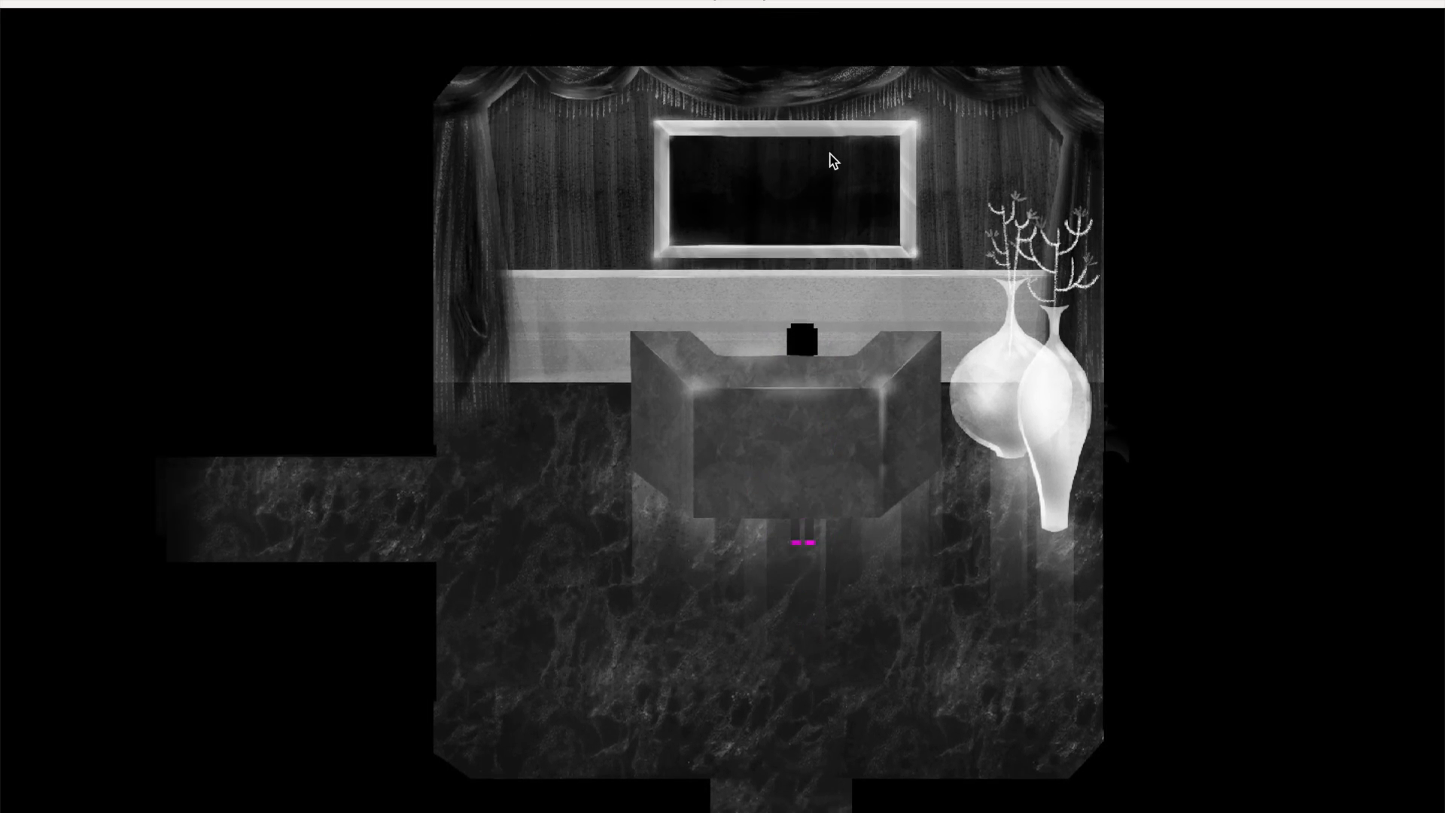
key("Down")
key("Up")
key("Down")
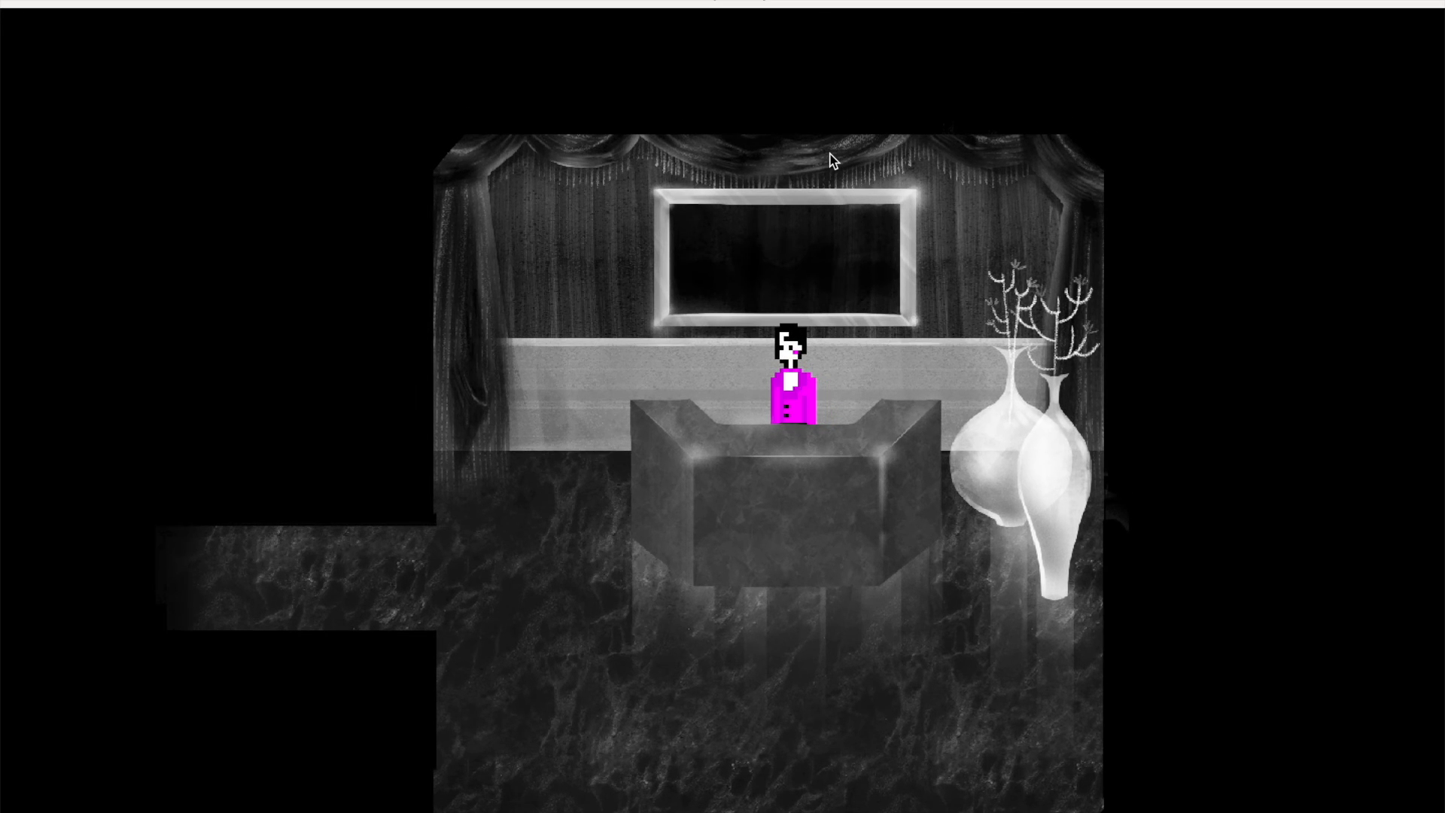
key("Left")
key("Down")
key("Down")
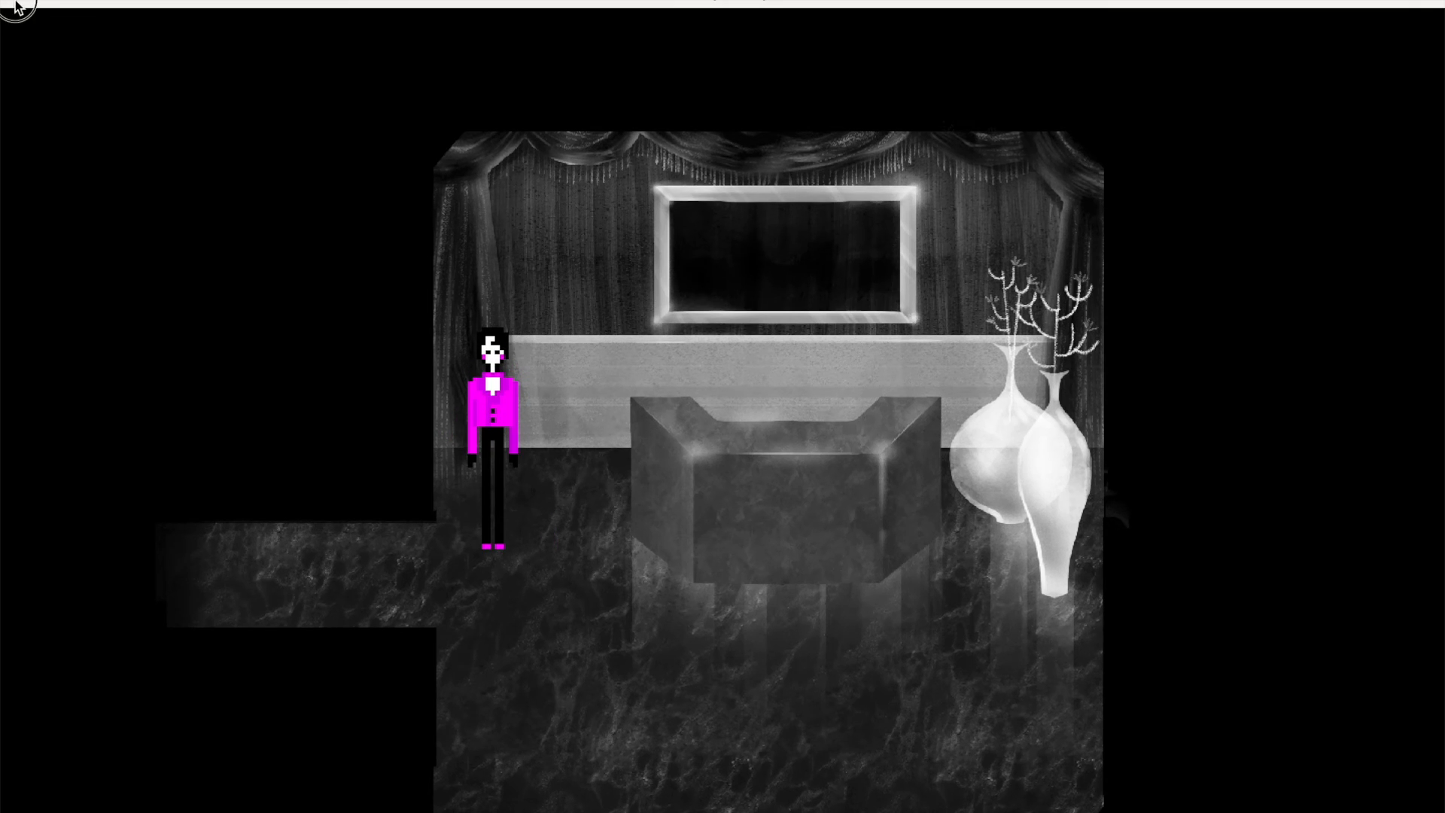
left_click(15, 6)
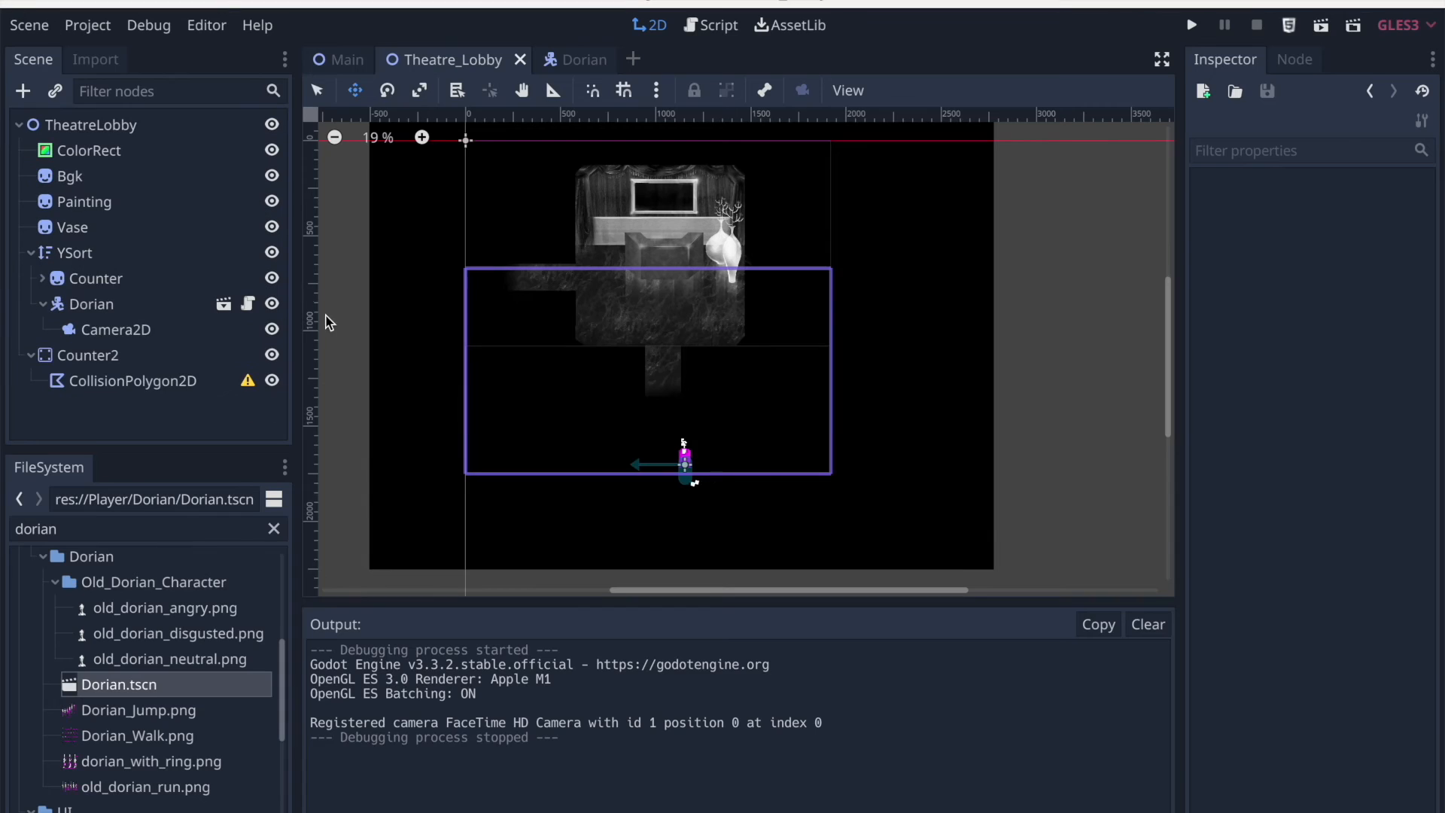
Rename the Counter2 static body as Counter
left_click(96, 355)
left_click(101, 357)
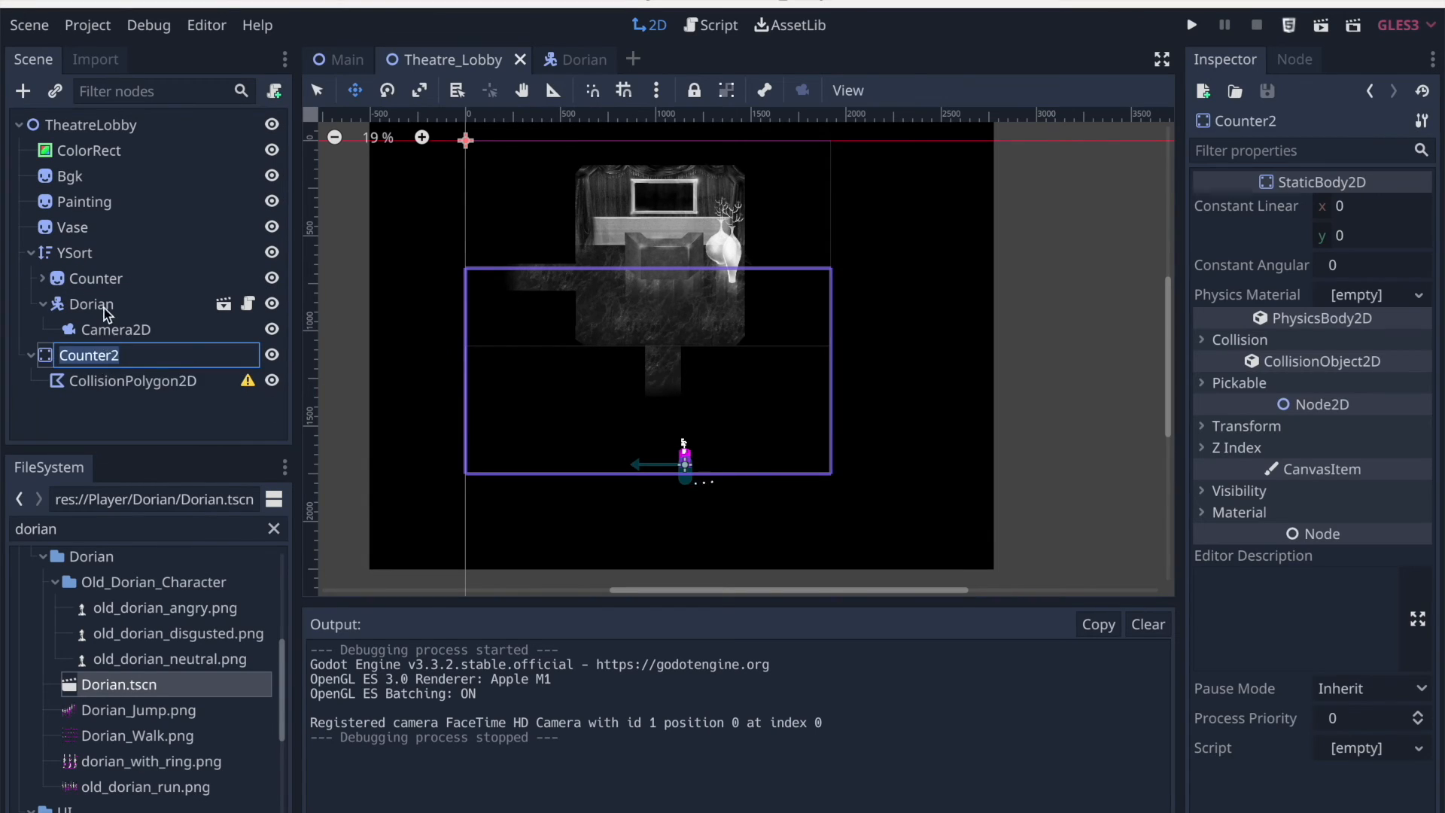
type("Counter")
key("Return")
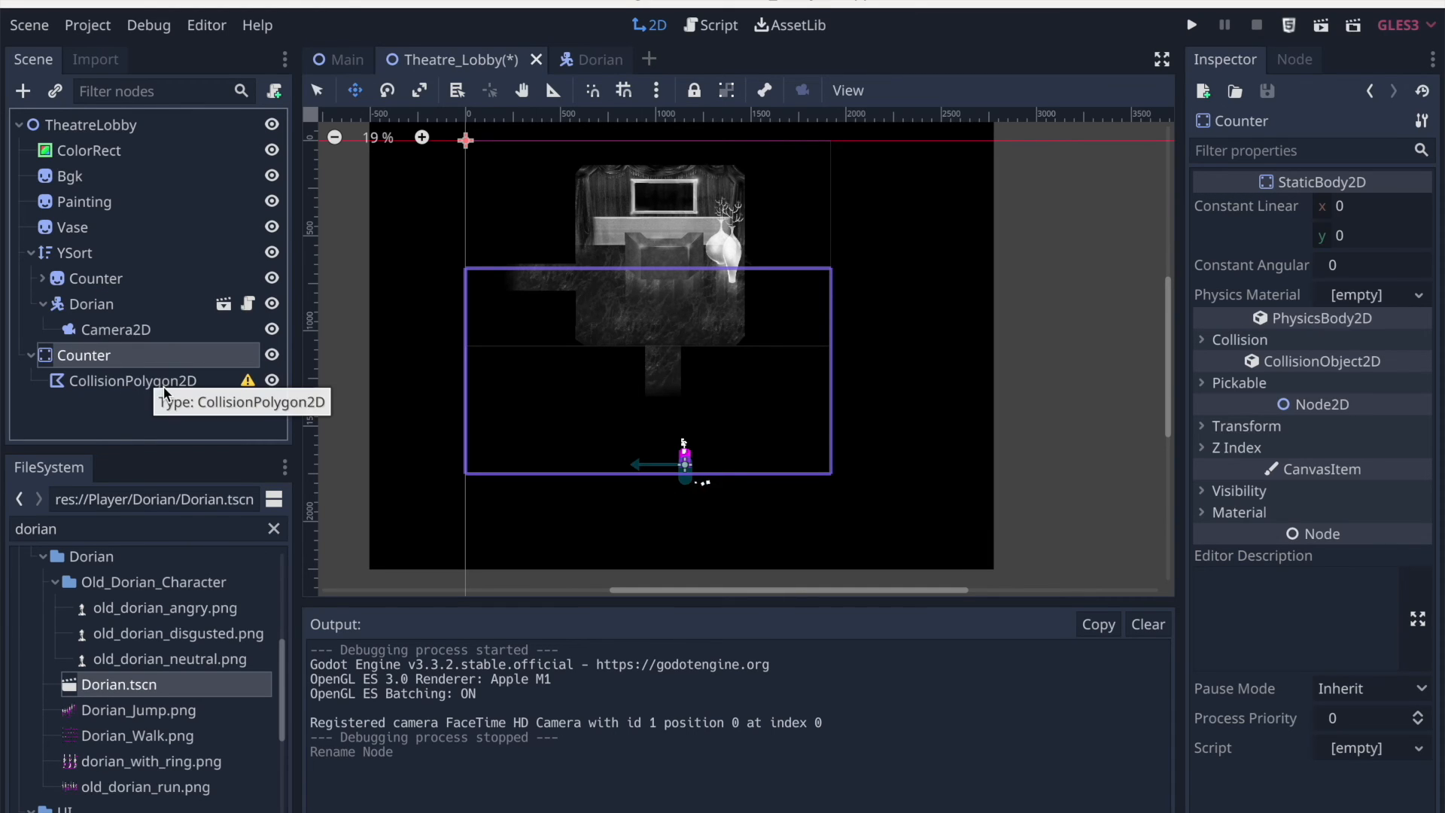
Draw the CollisionPolygon2D as a thin eight-point band following the counter's front and both angled sides
left_click(137, 391)
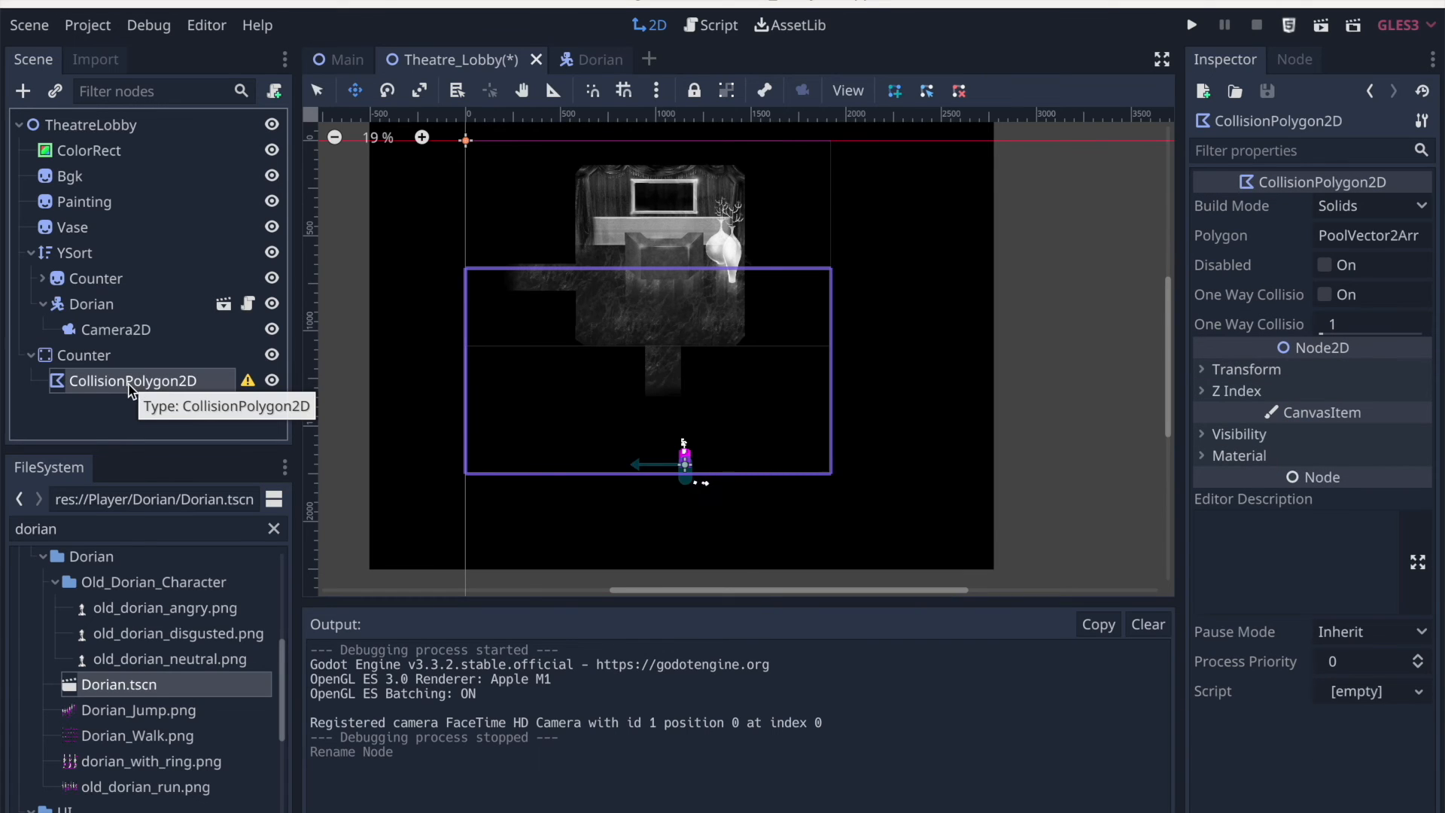
scroll(697, 295, "up", 5)
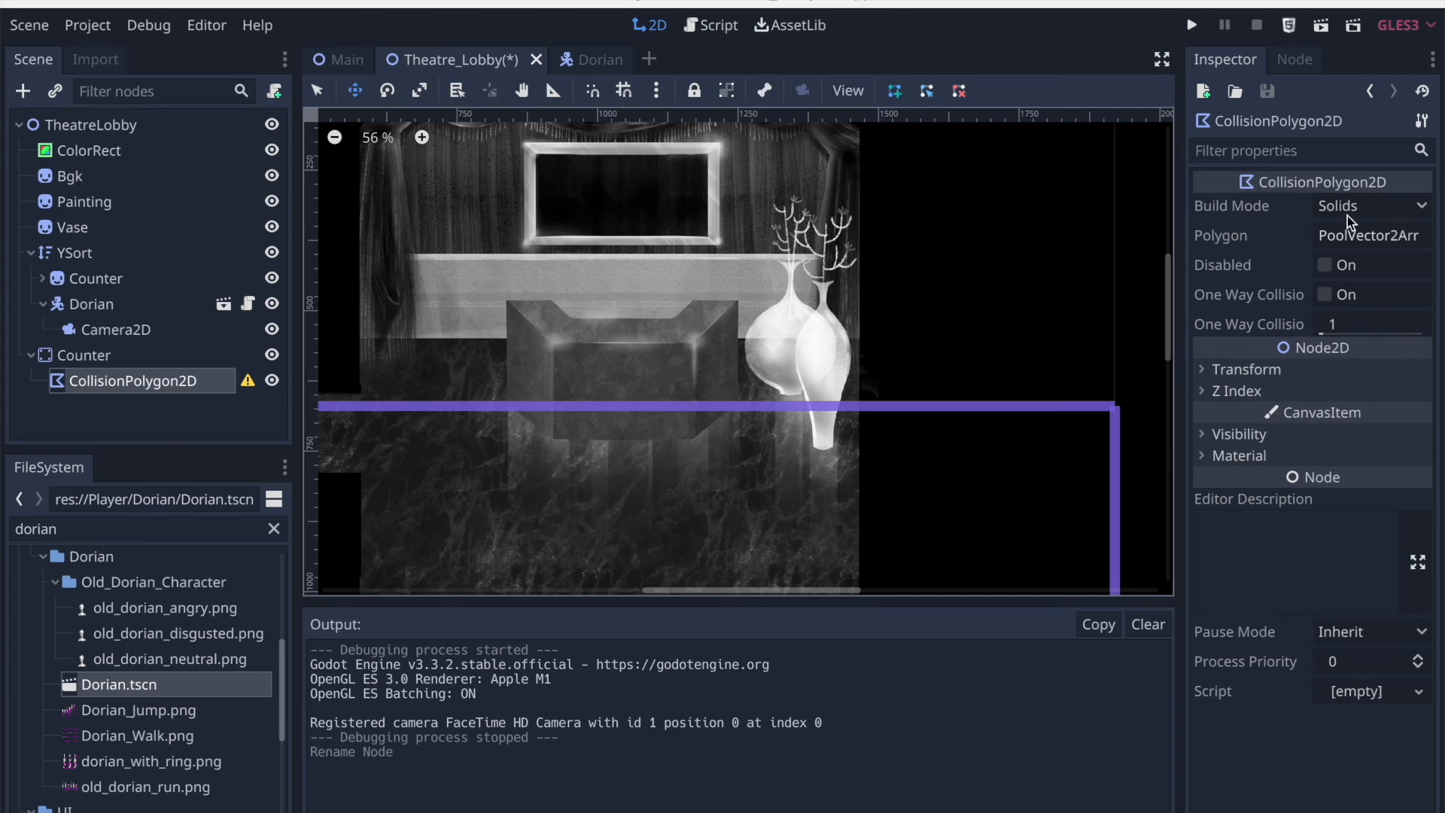
left_click(317, 91)
left_click(552, 370)
left_click(738, 332)
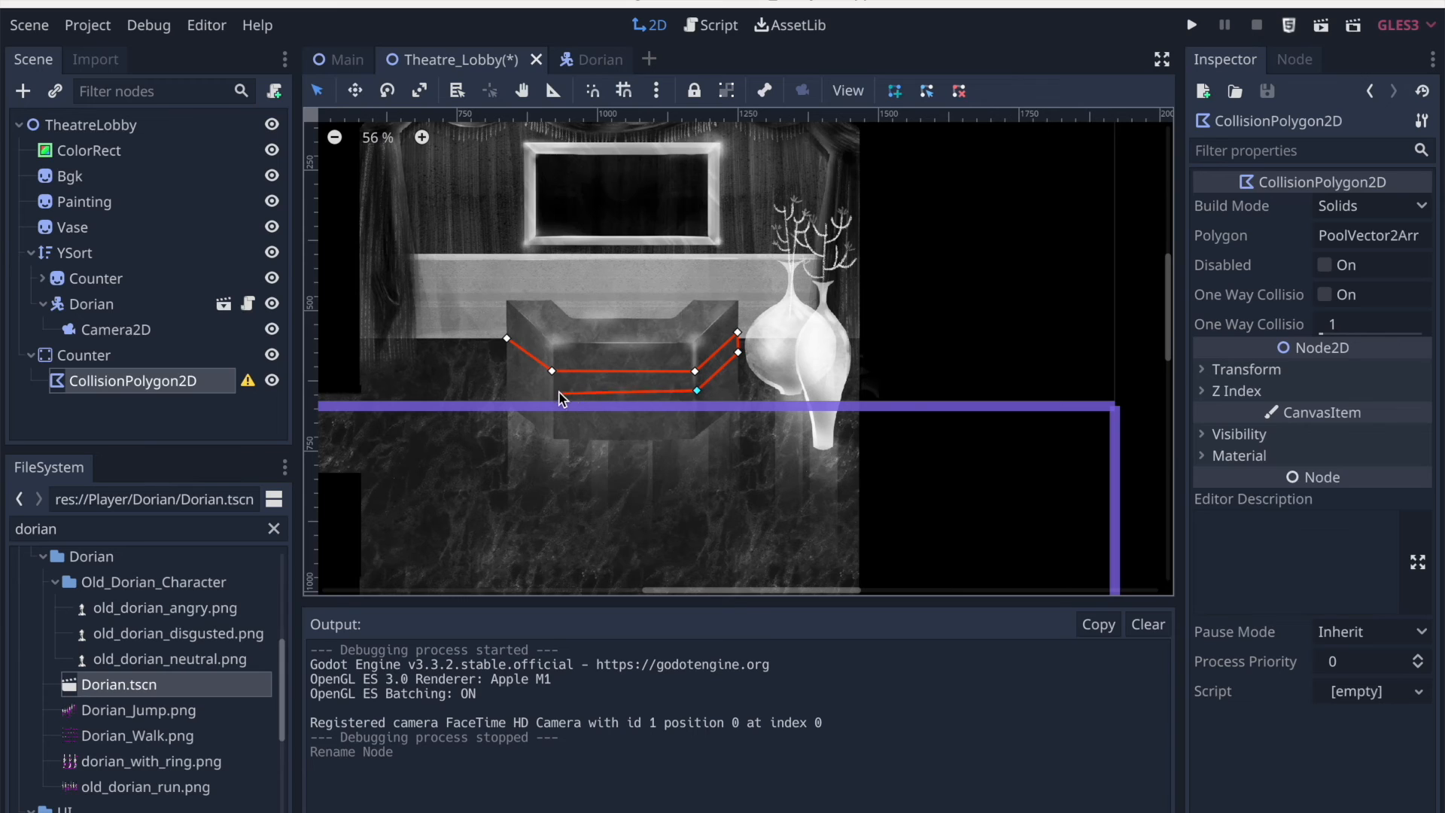
left_click(507, 338)
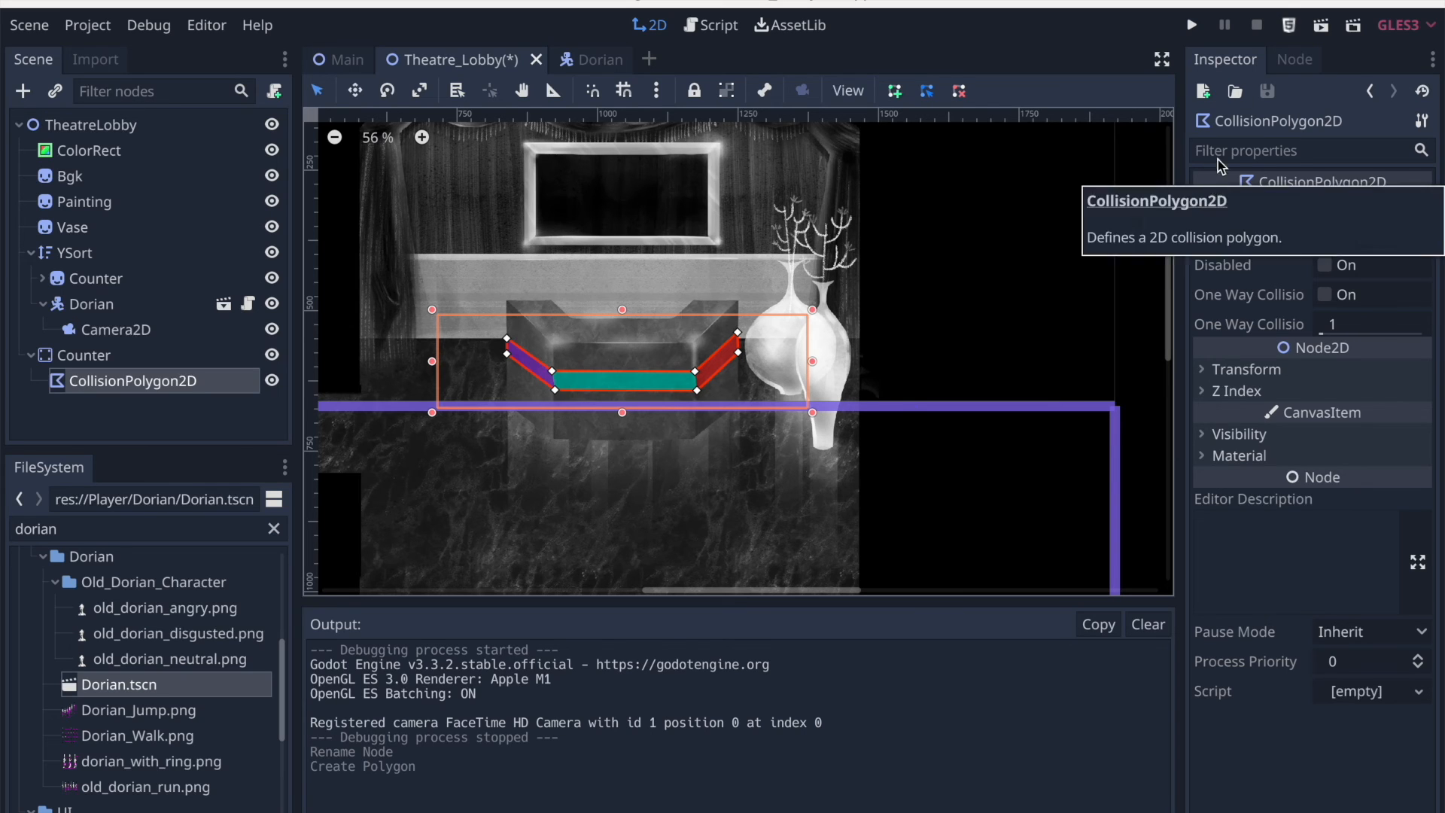
Run the lobby scene and walk Dorian up against the counter's front to test the new collision
left_click(1313, 26)
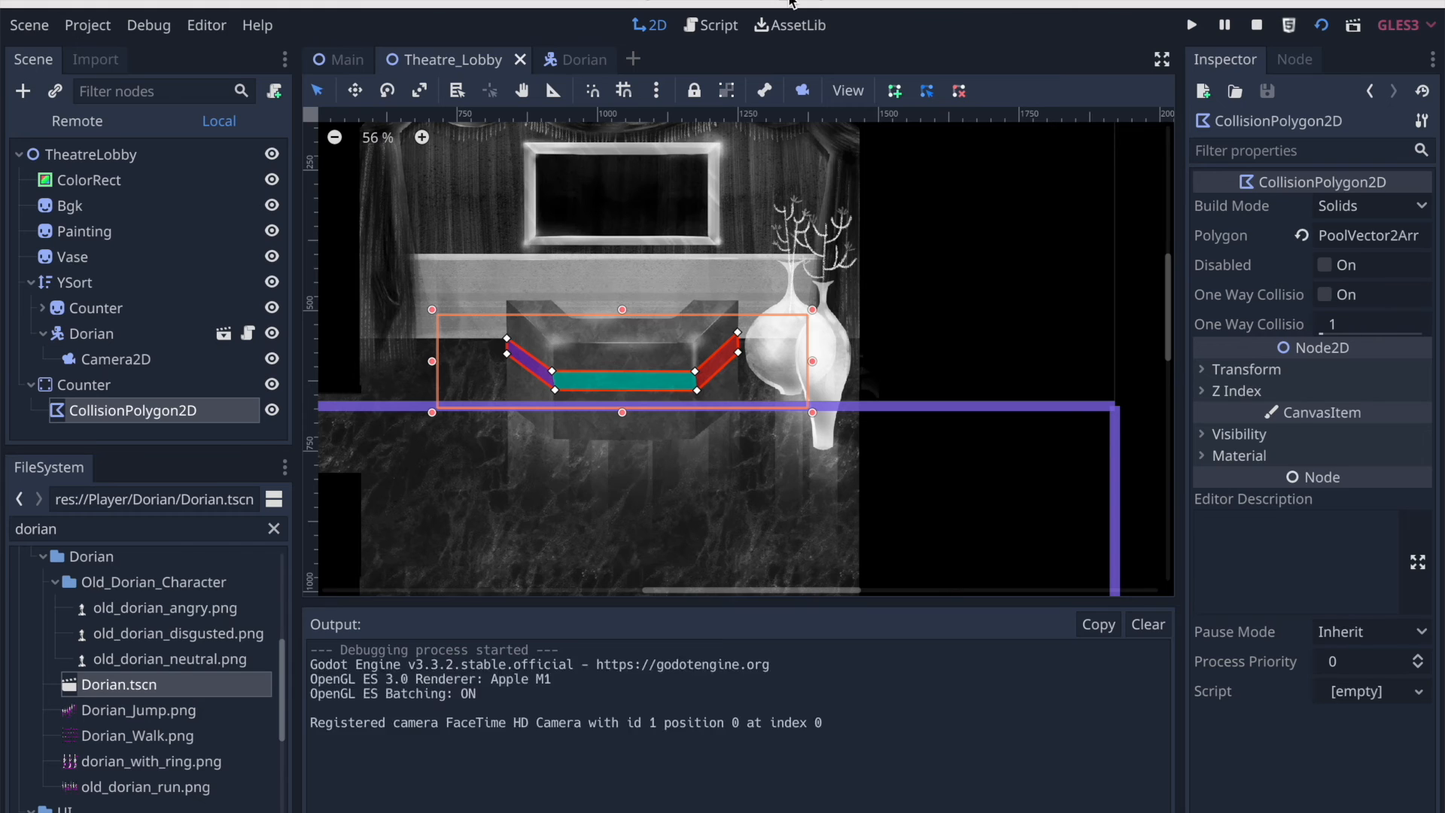
key("Up")
key("Up")
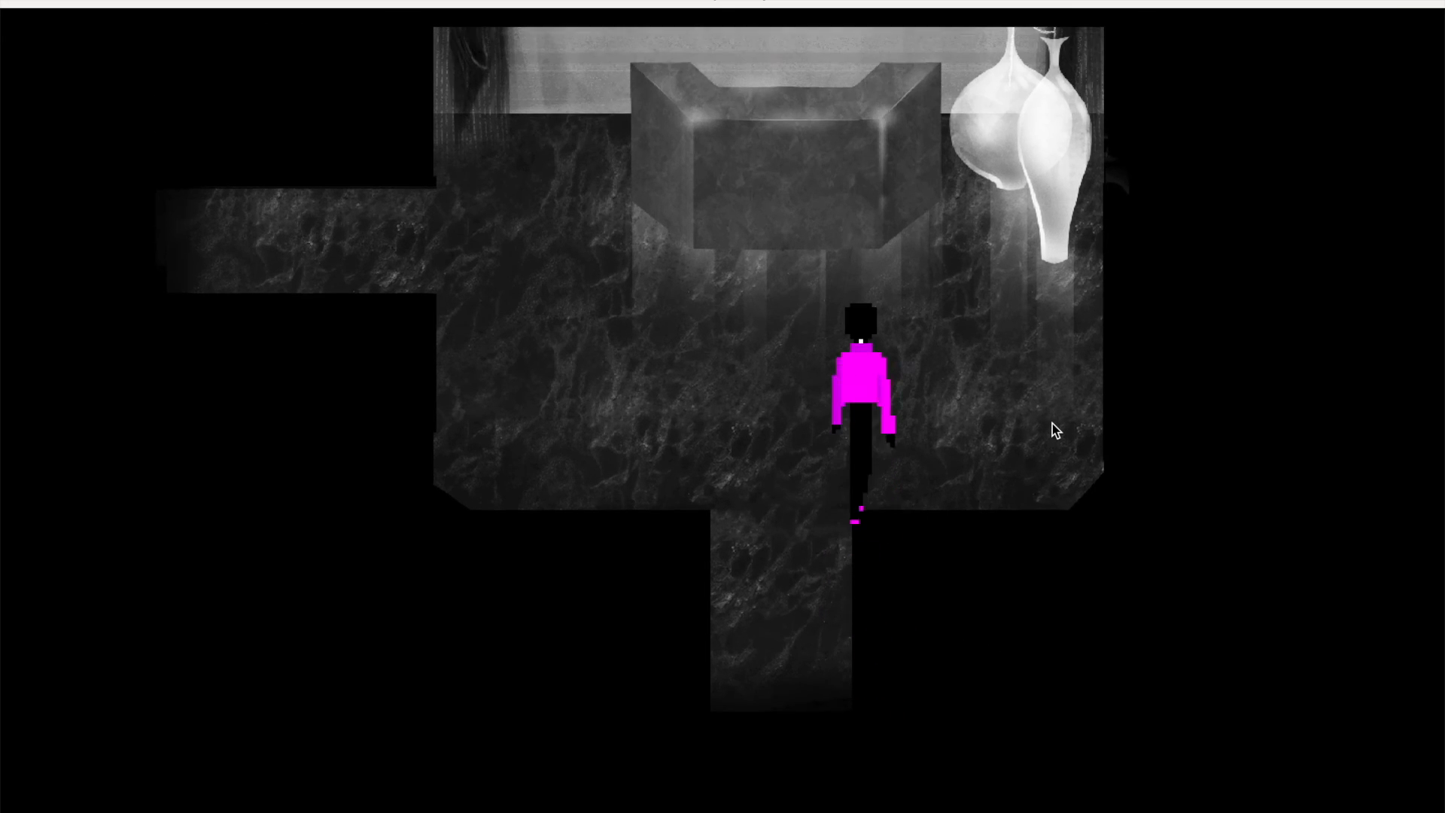
key("Up")
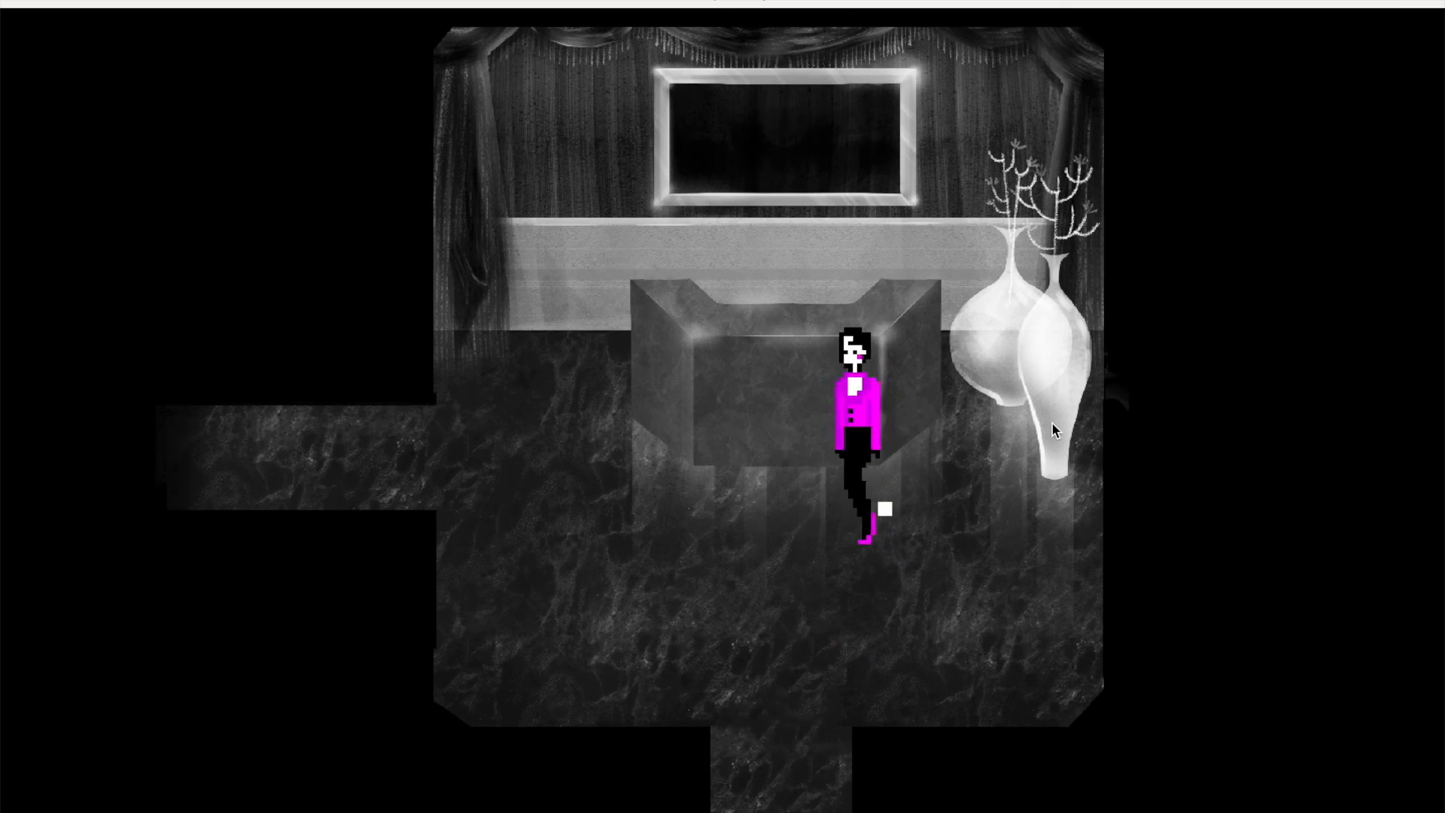
key("Left")
key("Up")
key("Right")
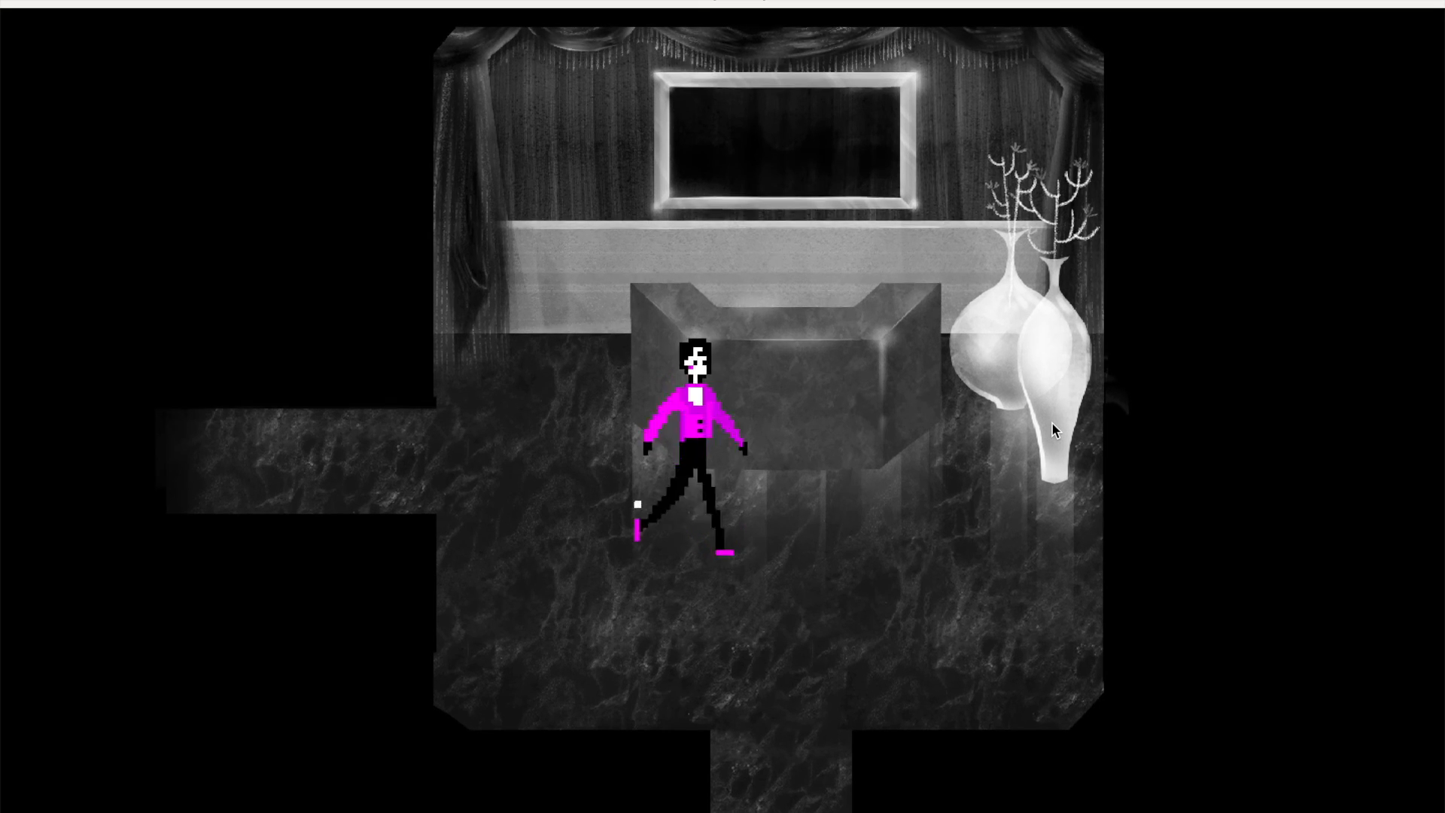
Move Dorian back and forth around the counter's left corner to check its collision and draw order
key("Up")
key("Down")
key("Left")
key("Up")
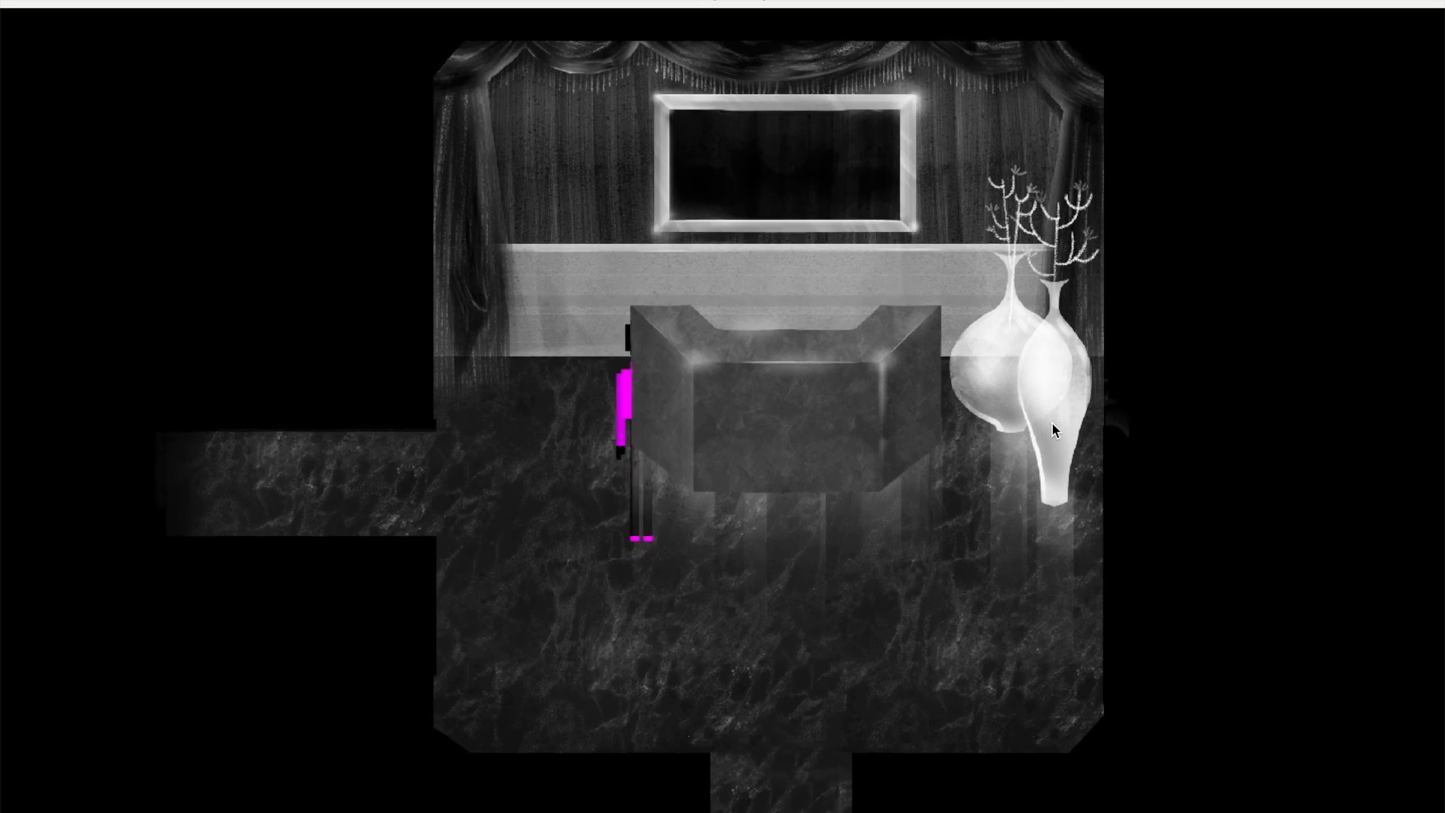
key("Up")
key("Down")
key("Right")
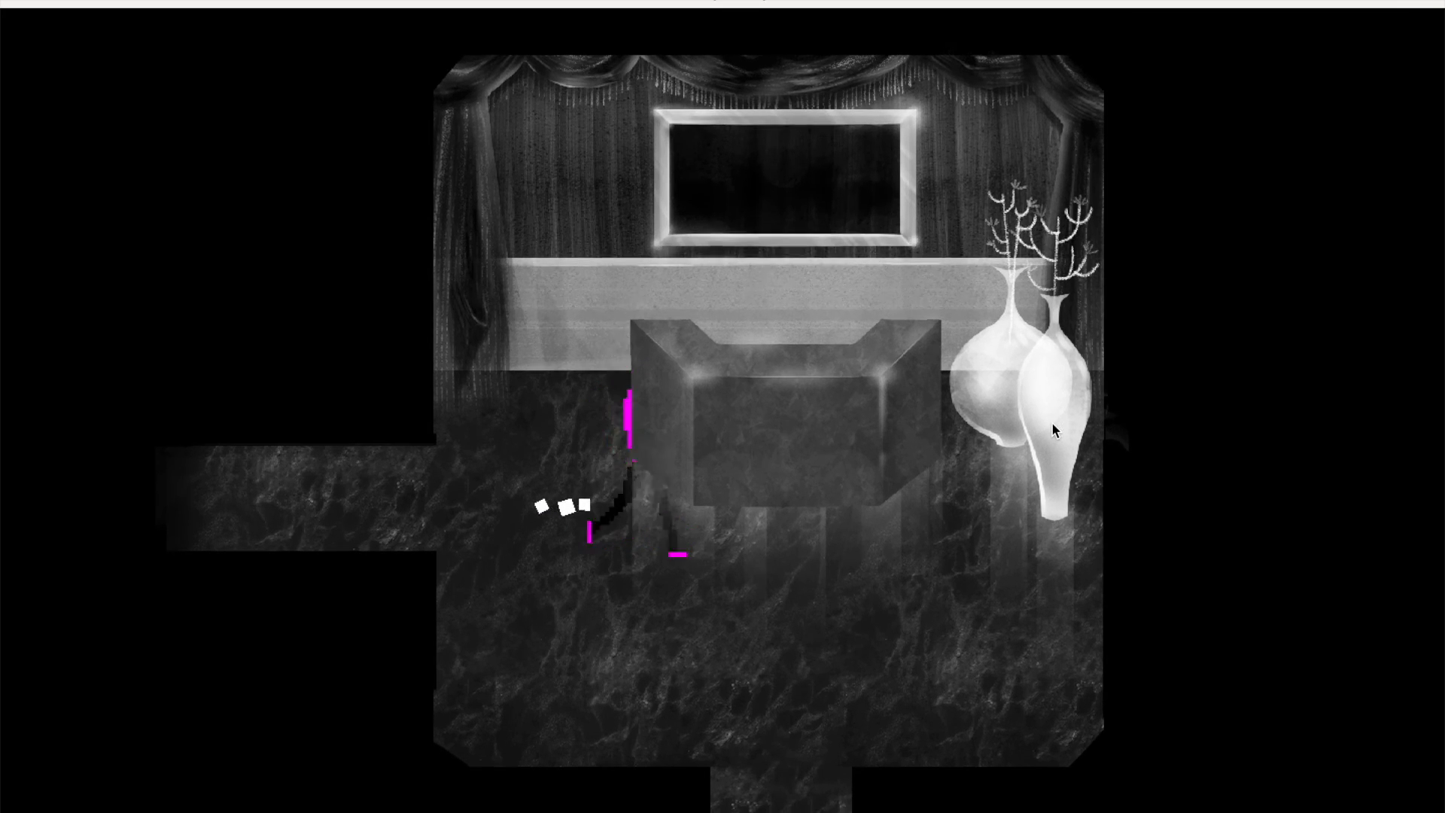
key("Down")
key("Up")
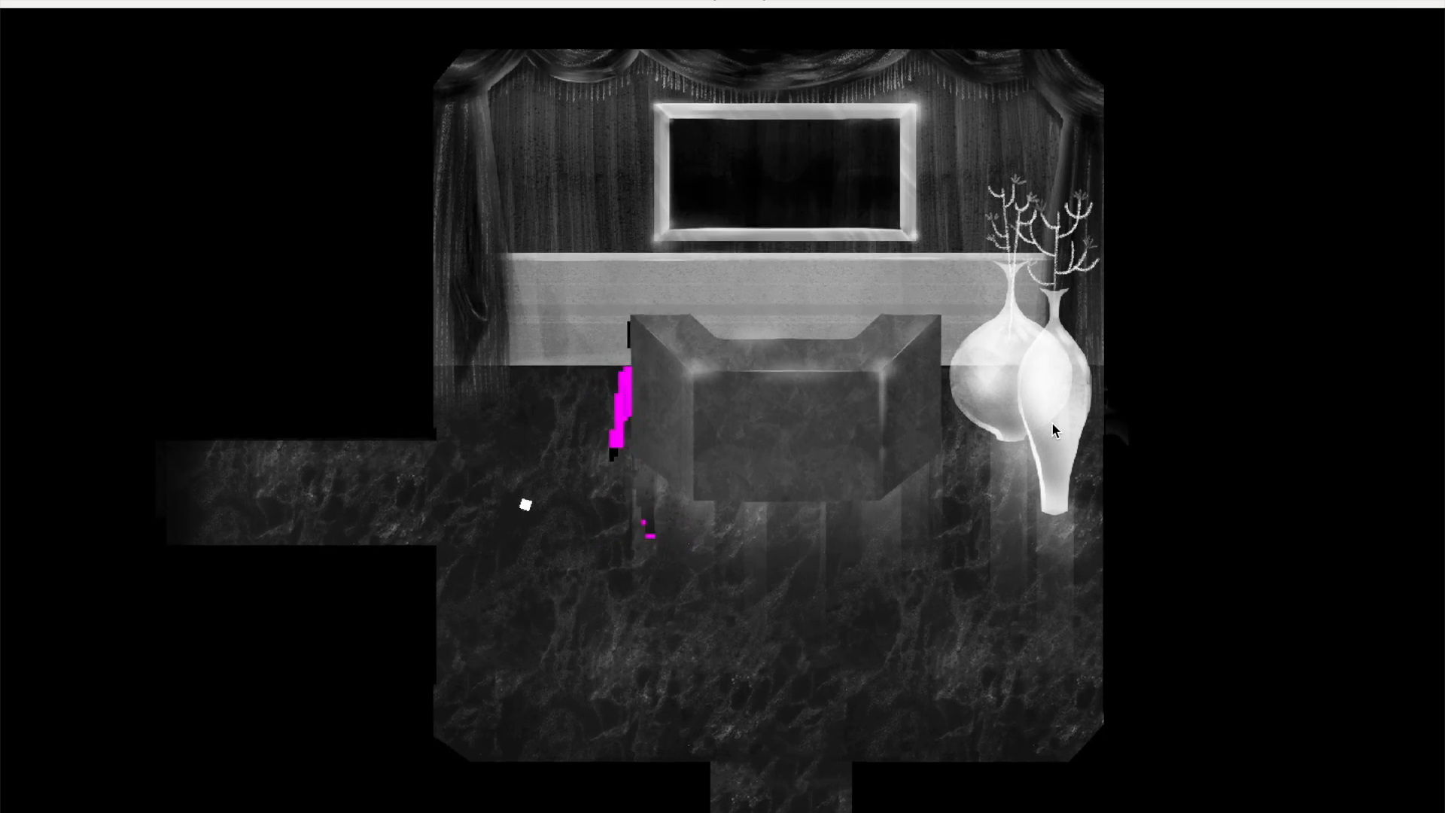
key("Down")
key("Up")
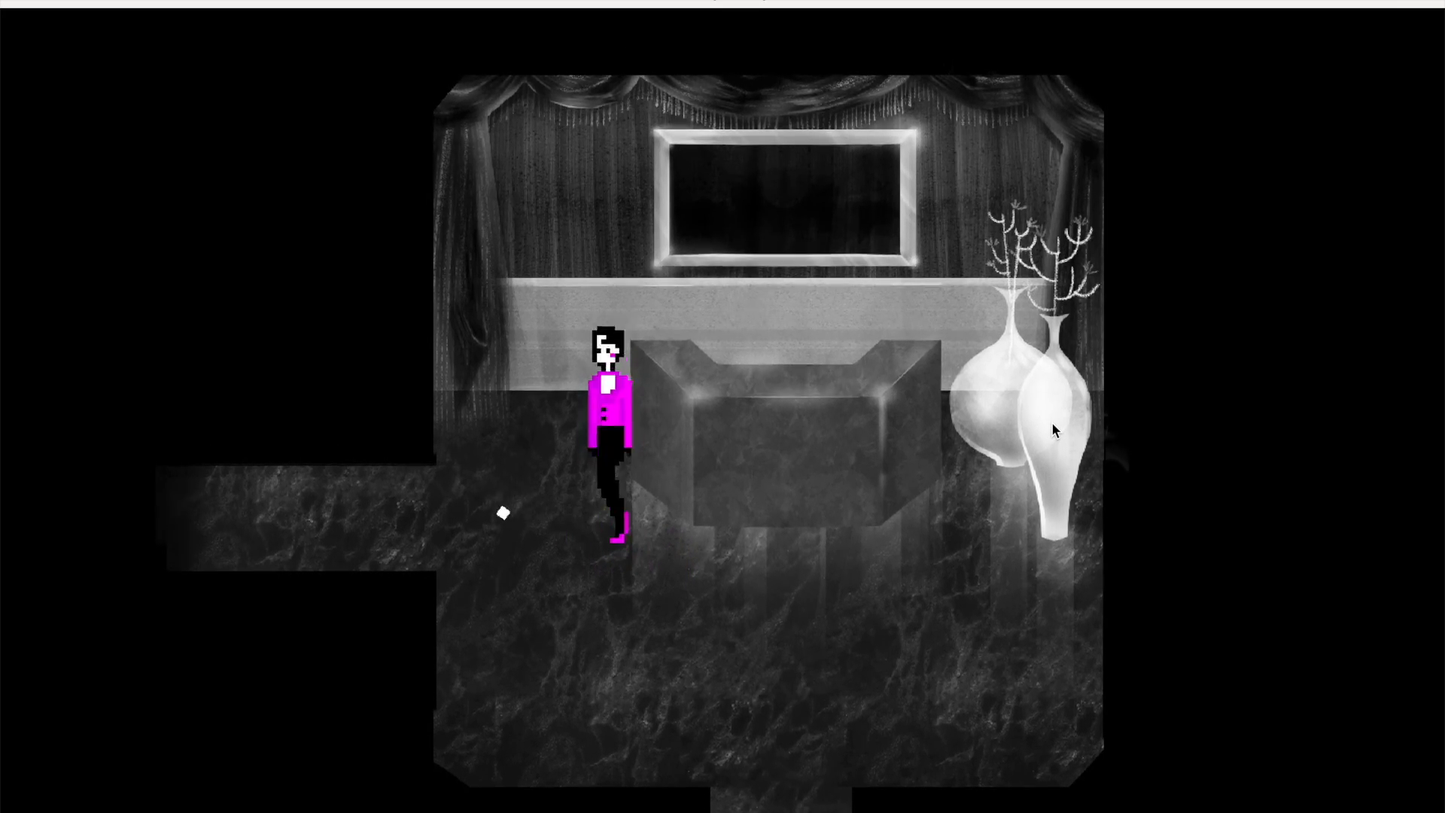
Walk Dorian behind the counter, from side to side along it, and back around its left end to test the rear collision
key("Up")
key("Down")
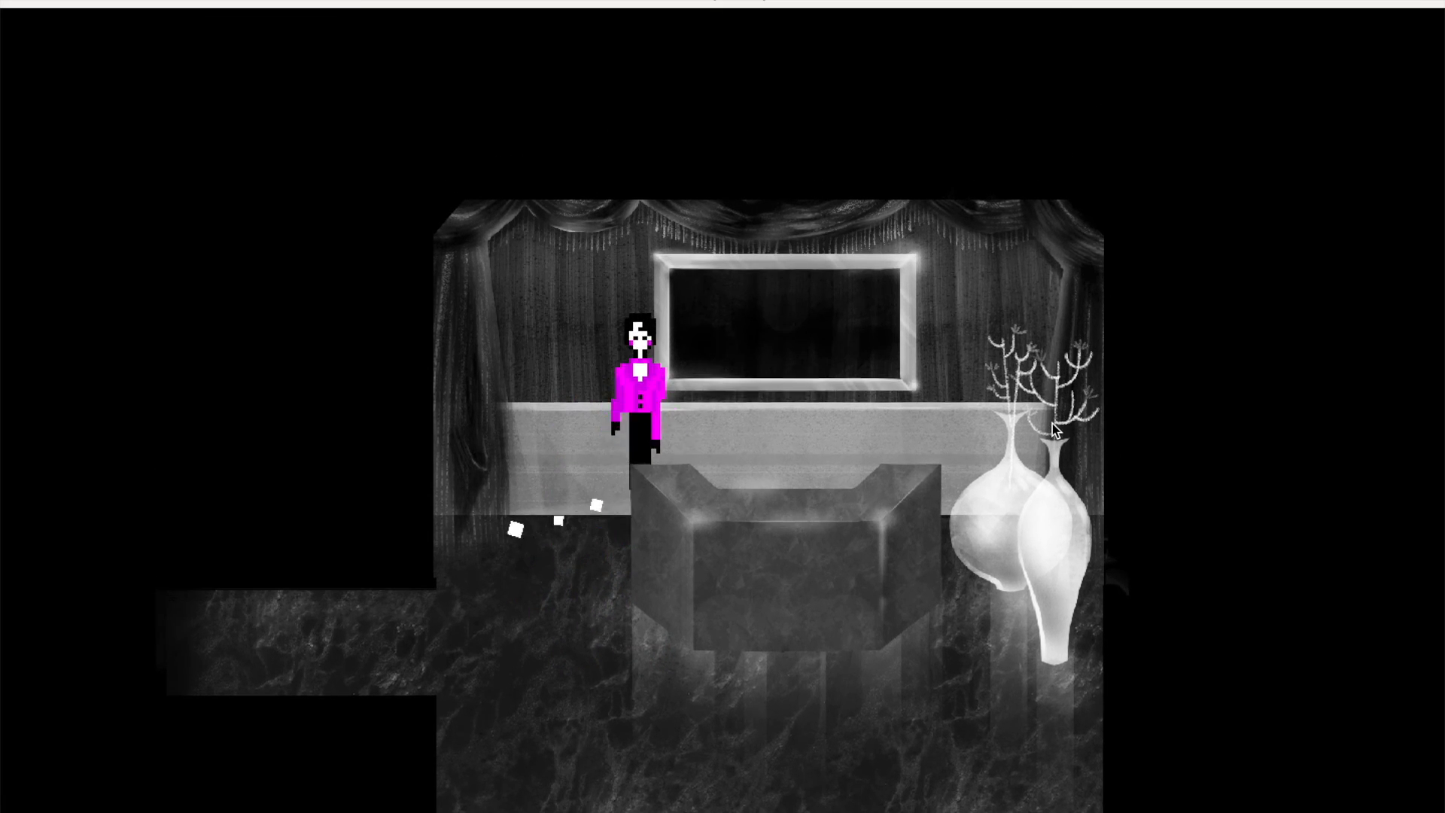
key("Right")
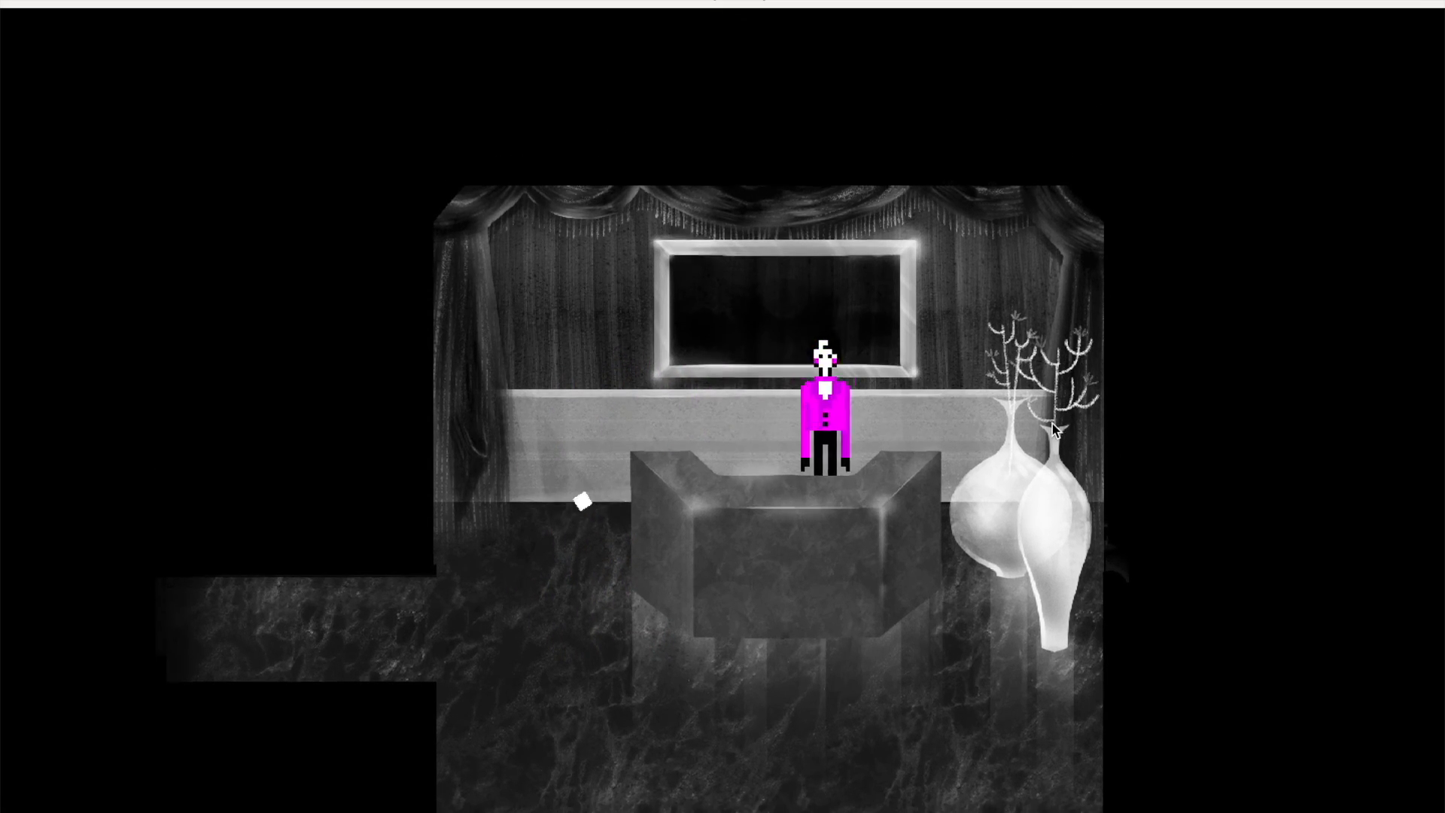
key("Right")
key("Left")
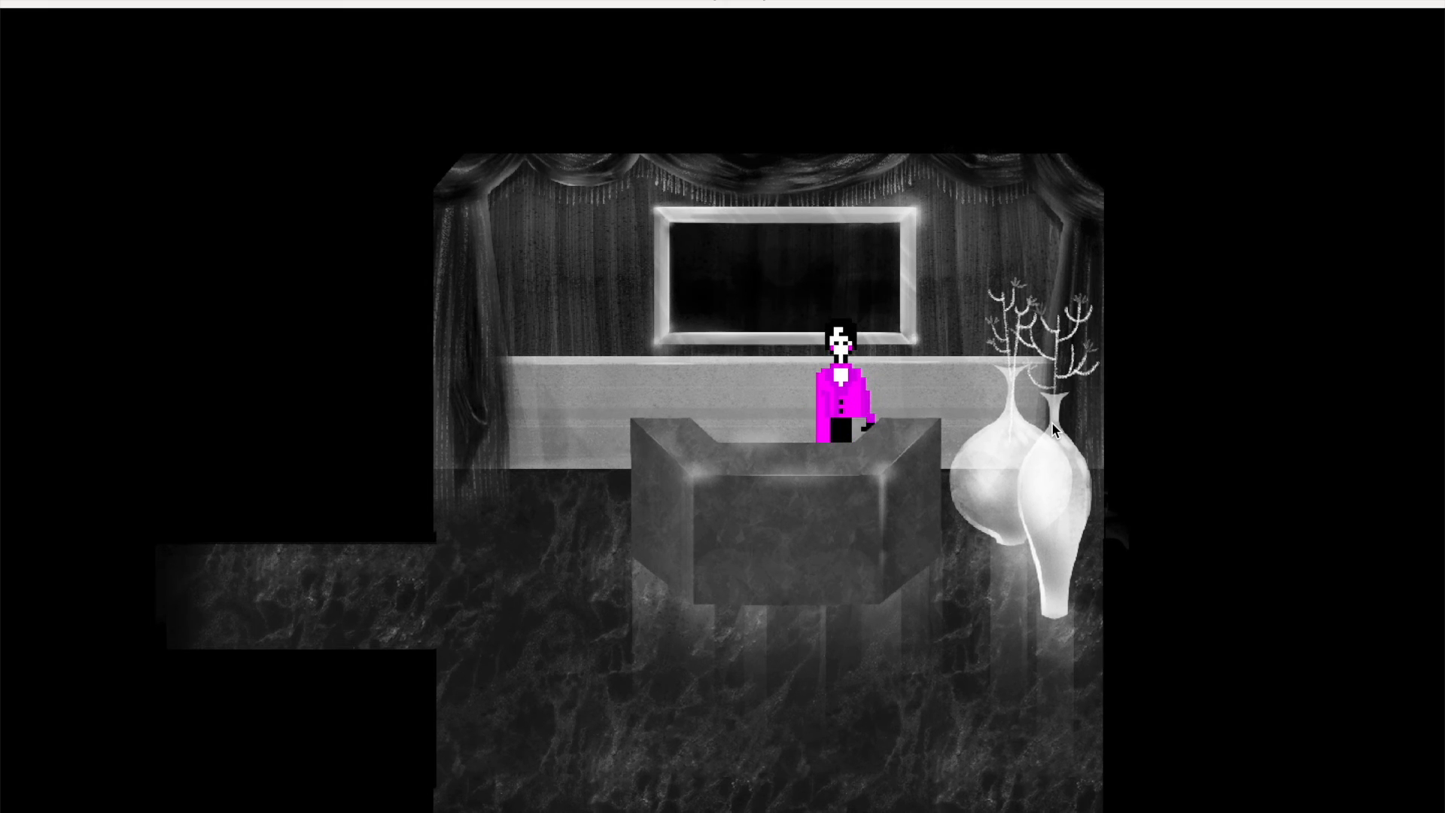
key("Right")
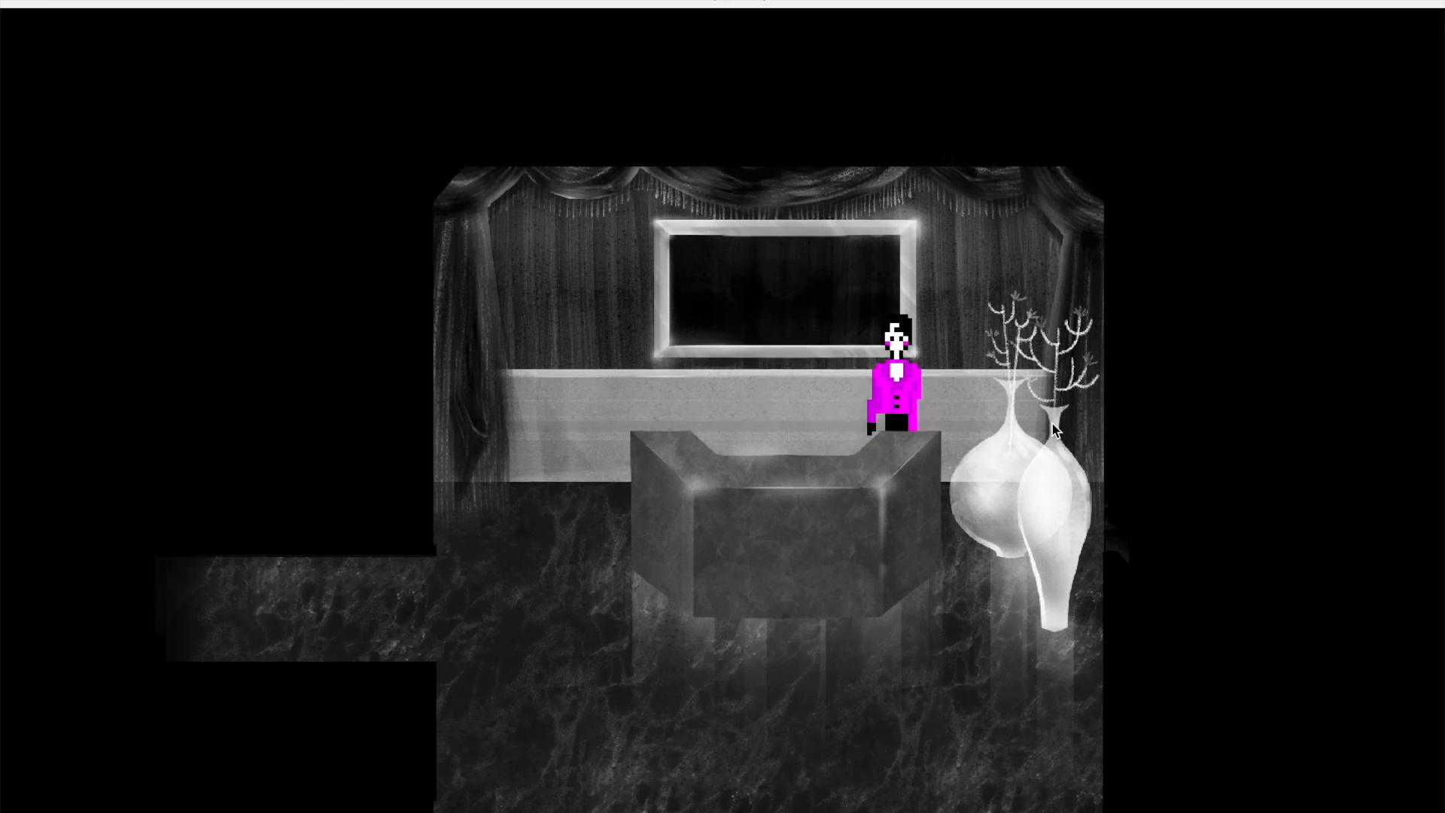
key("Left")
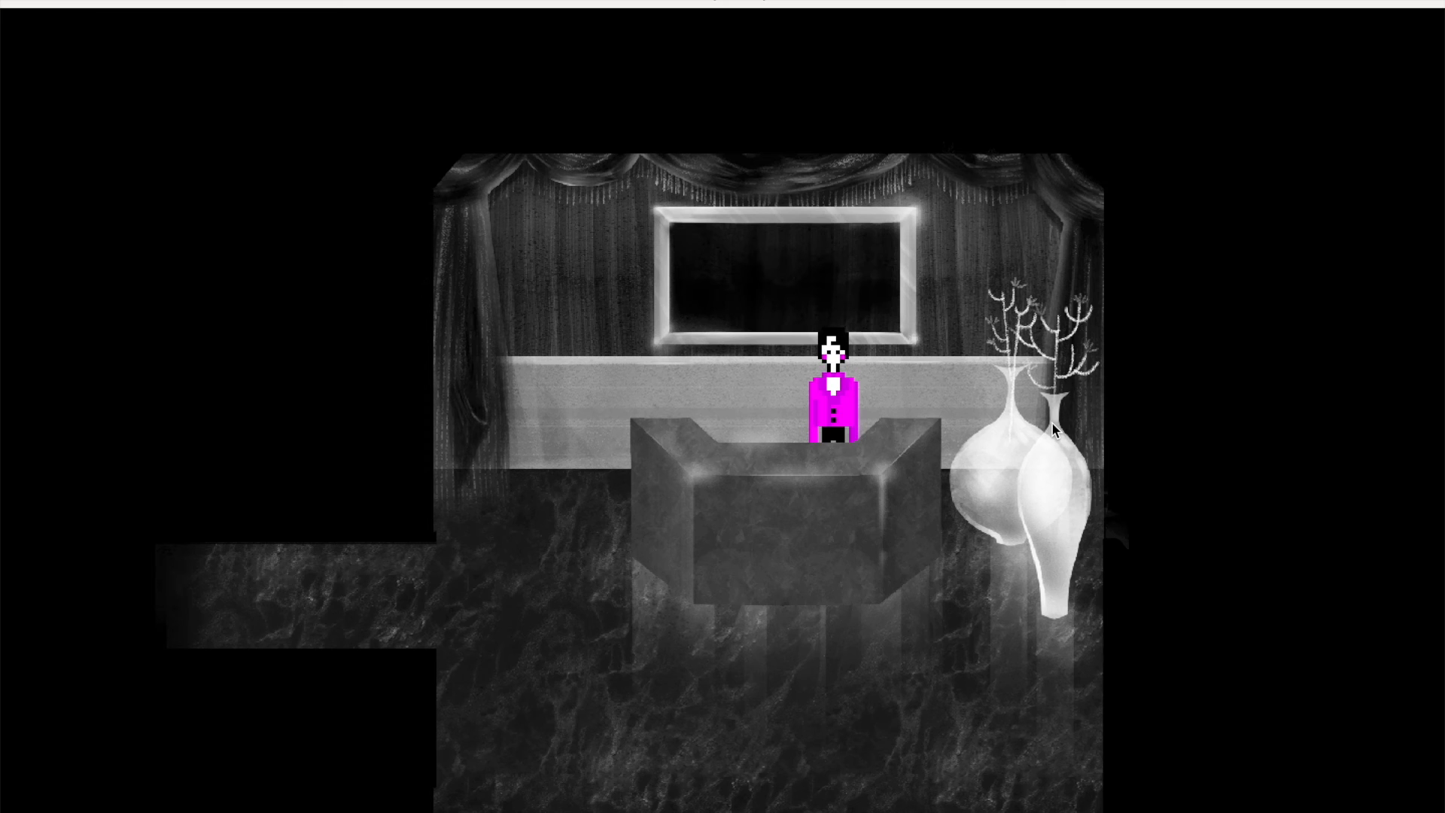
key("Left")
key("Down")
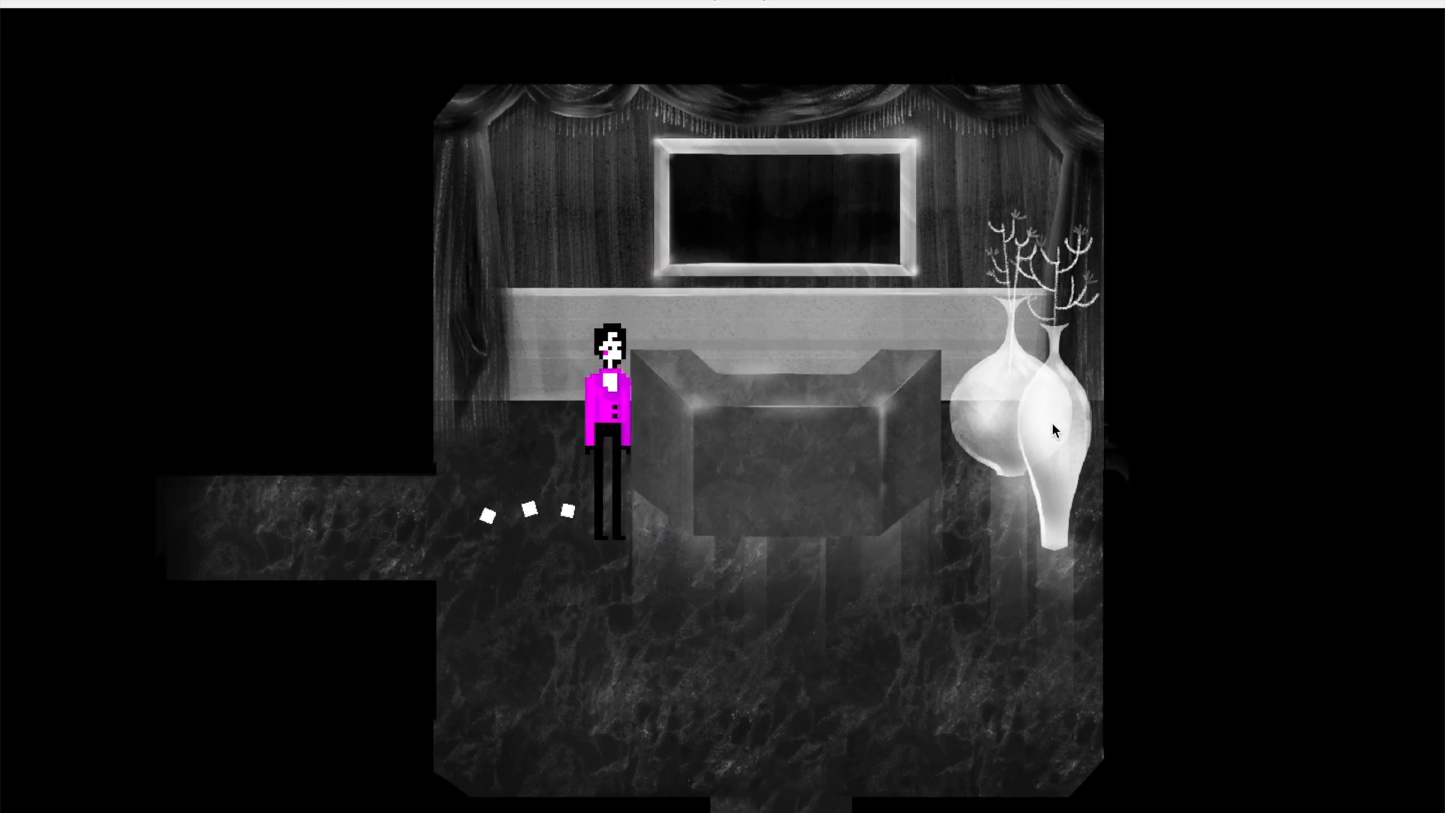
Walk Dorian down from the counter, stop the play test and inspect the CollisionShape2D in the Dorian scene
key("Down")
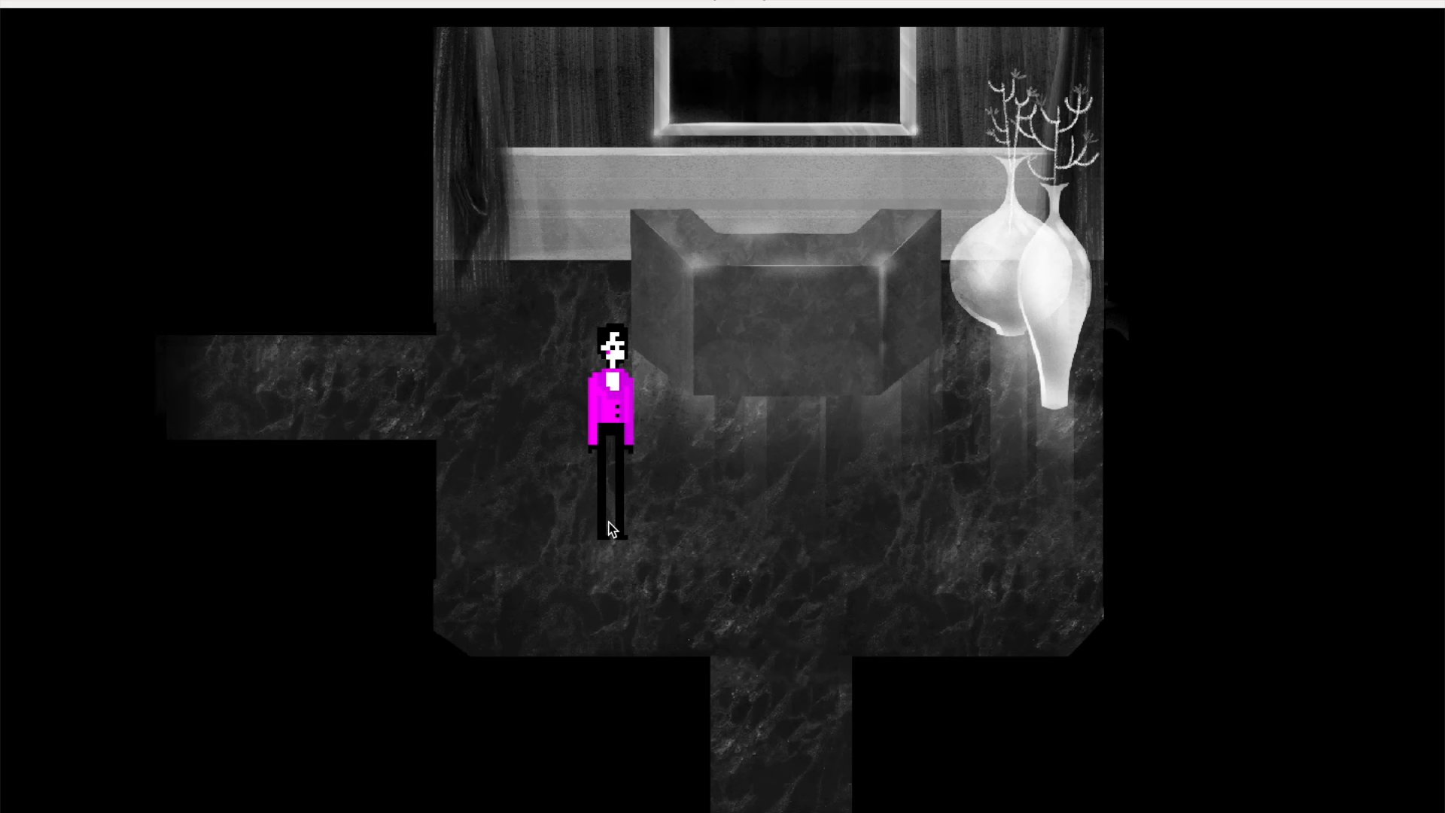
left_click(16, 6)
left_click(554, 60)
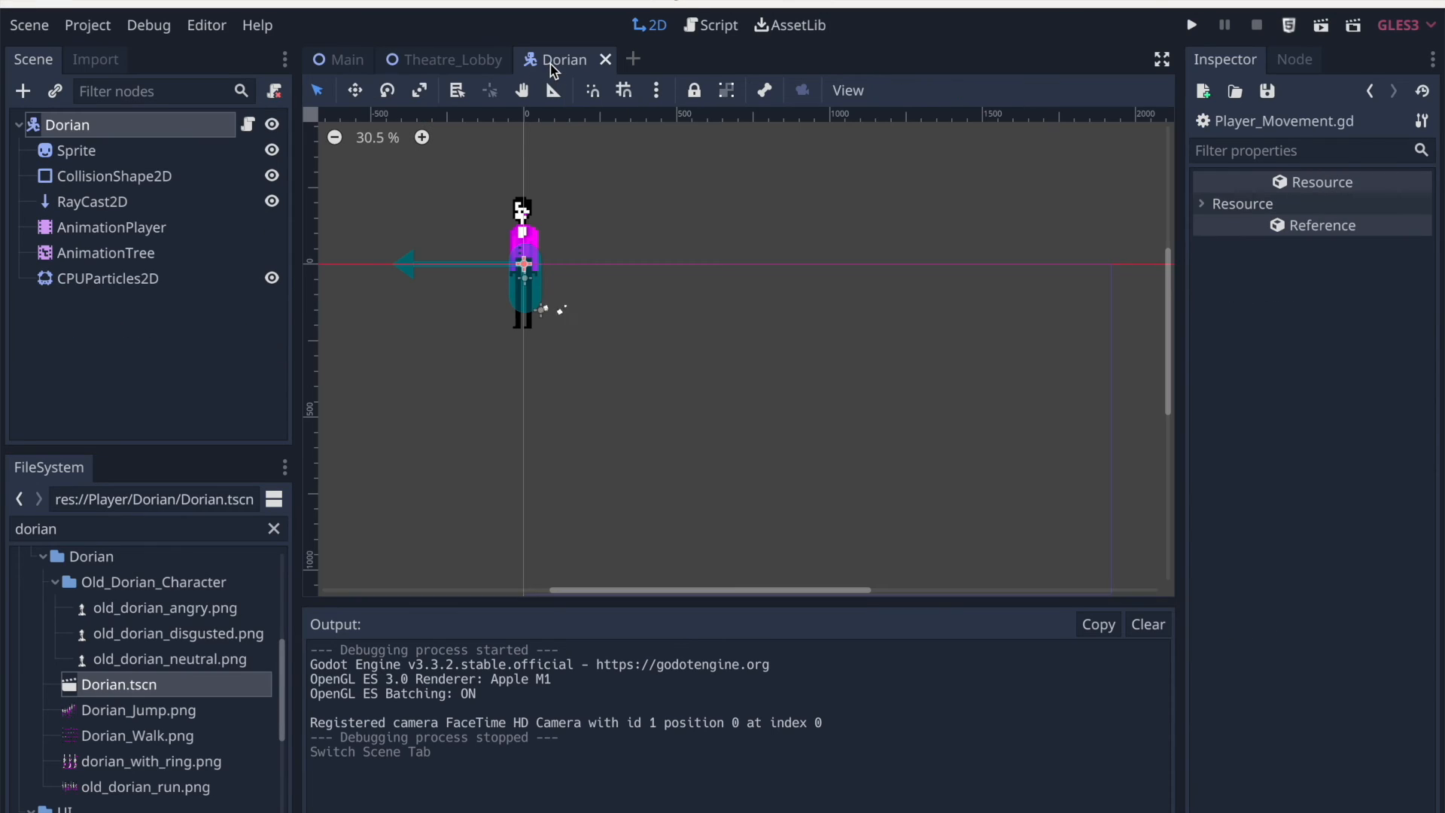
left_click(119, 178)
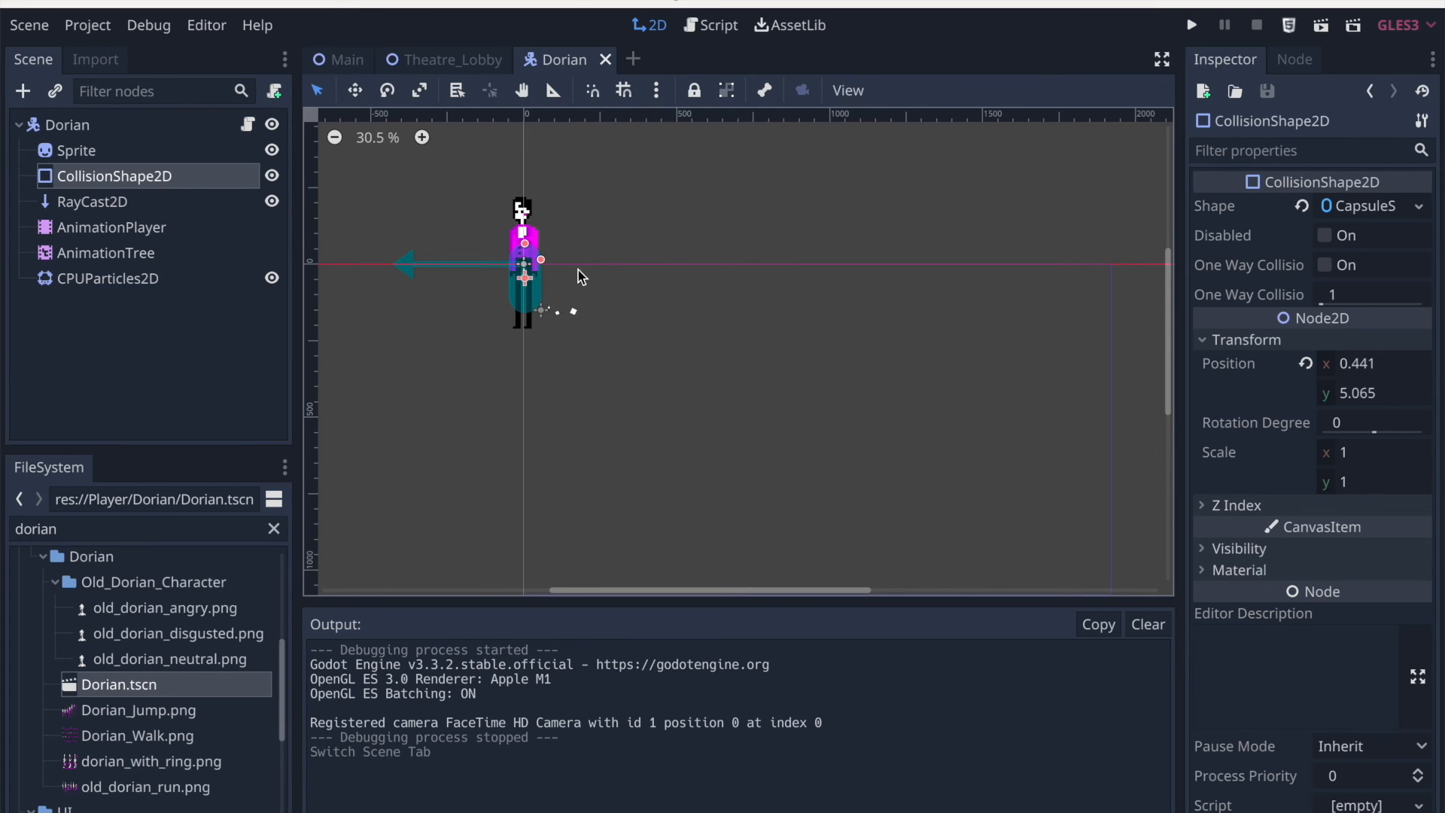
Run the Theatre_Lobby scene again and walk Dorian up through the corridor, across the floor and out past the left wall to test the room's boundaries
left_click(455, 59)
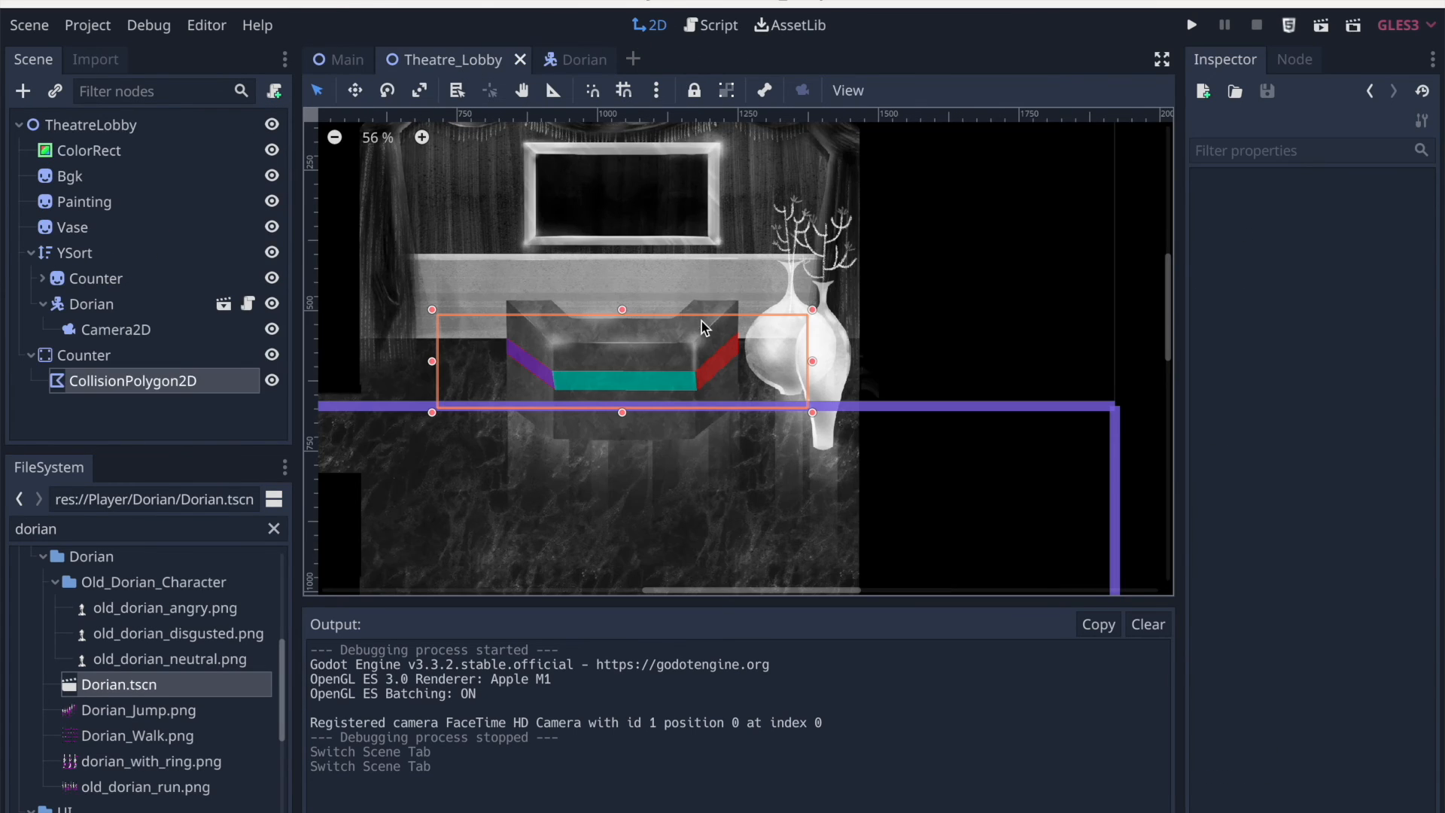
scroll(701, 322, "left", 3)
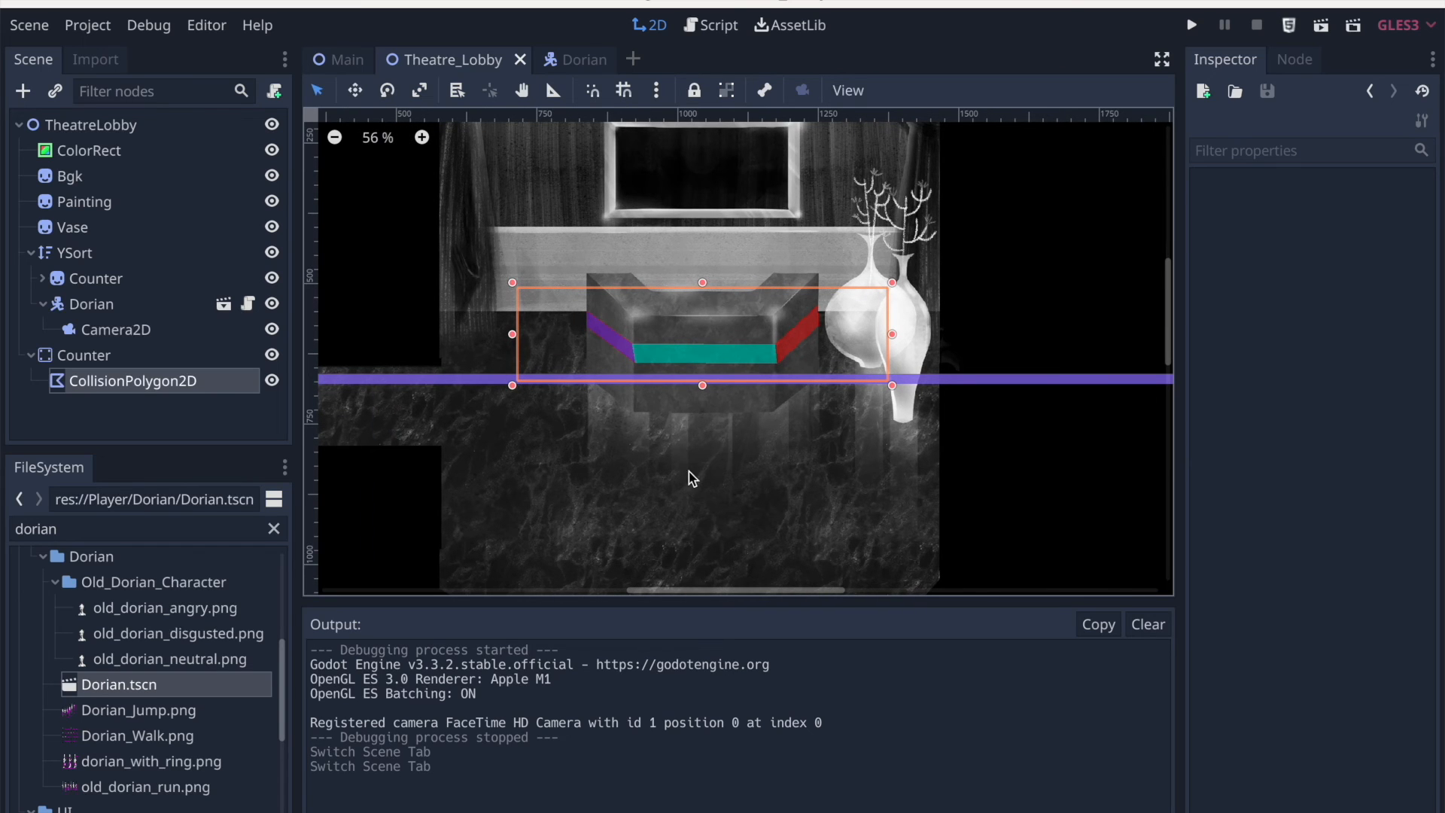
scroll(707, 245, "down", 2)
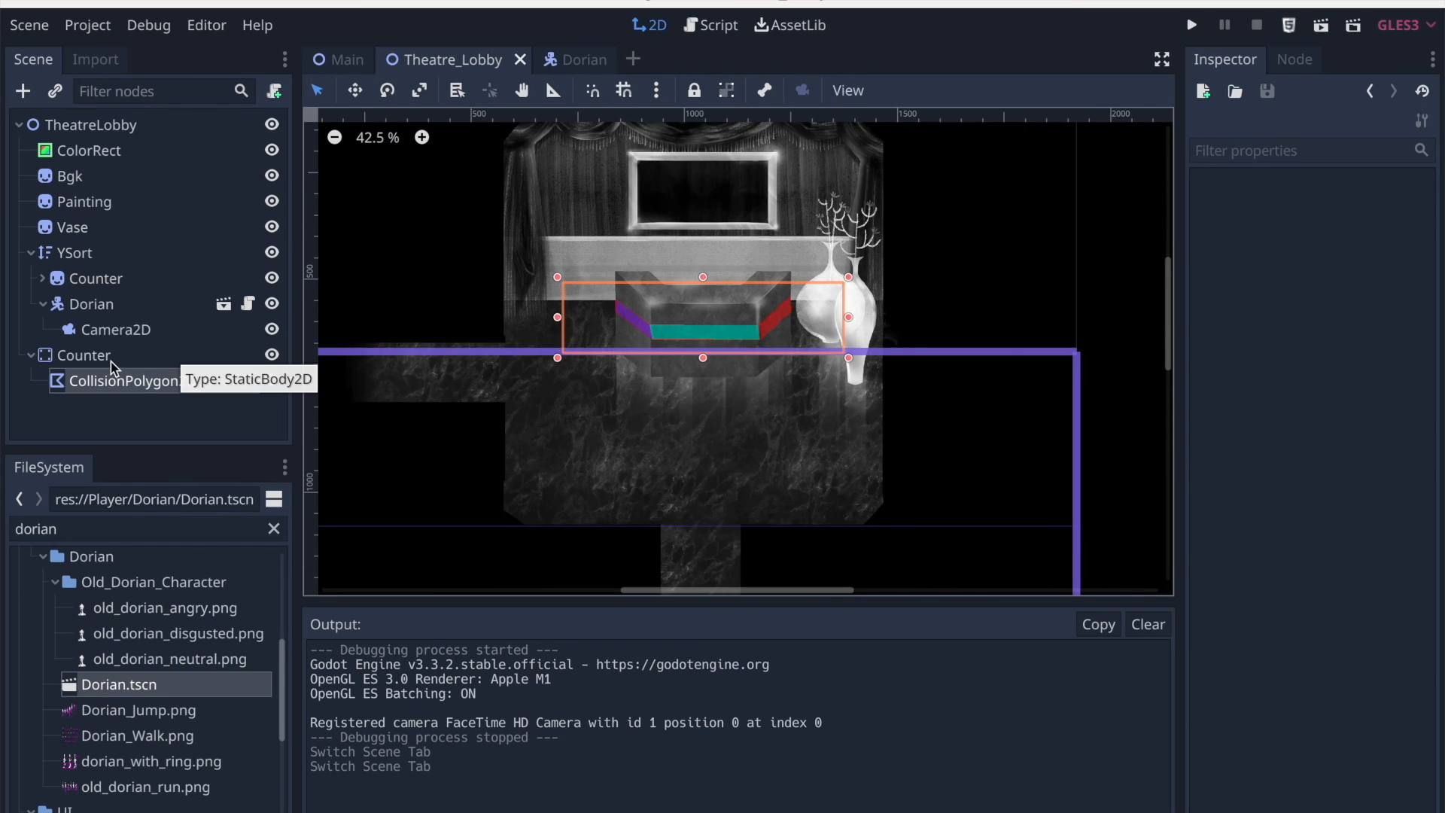
scroll(578, 341, "down", 2)
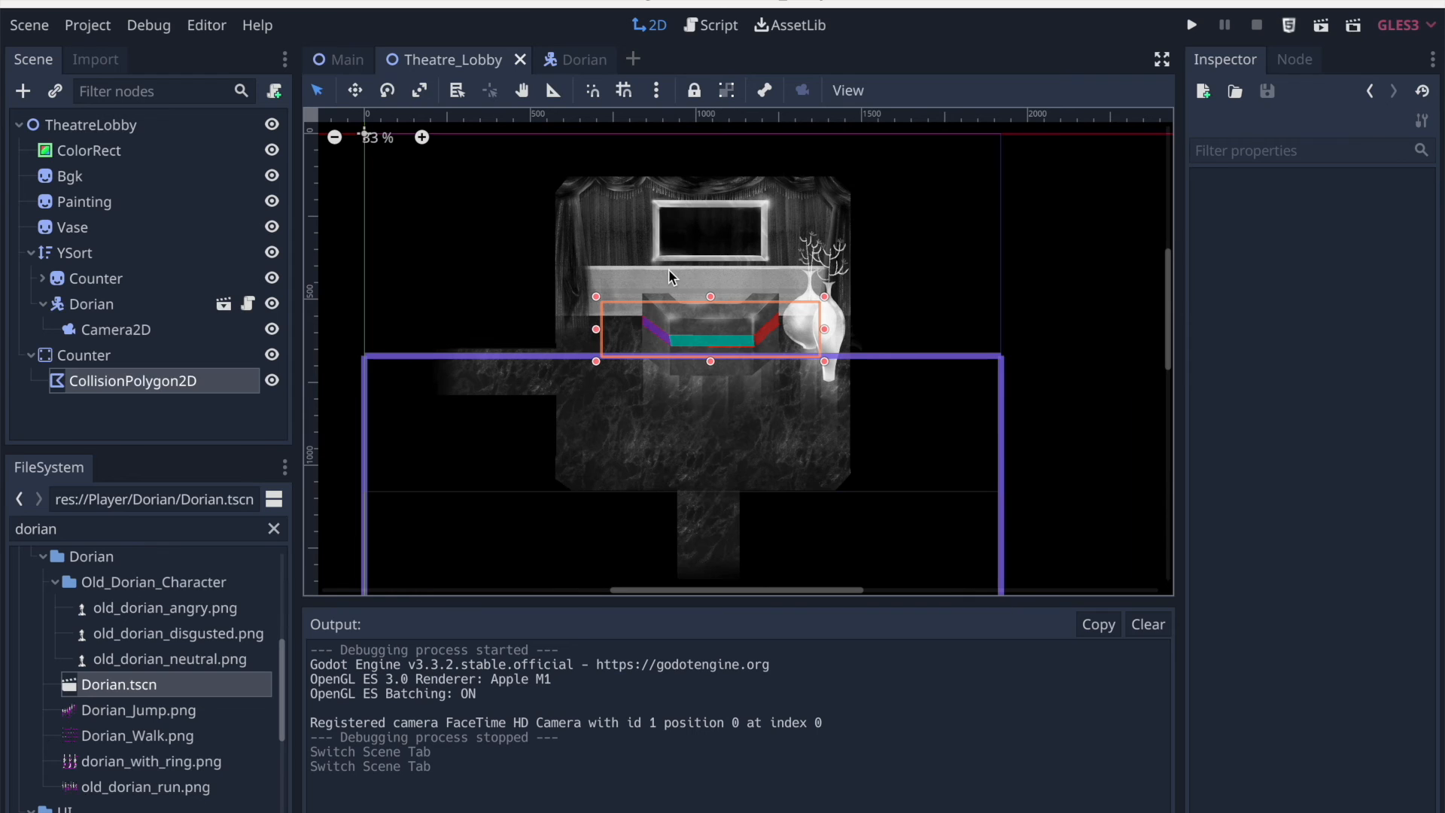
left_click(1326, 32)
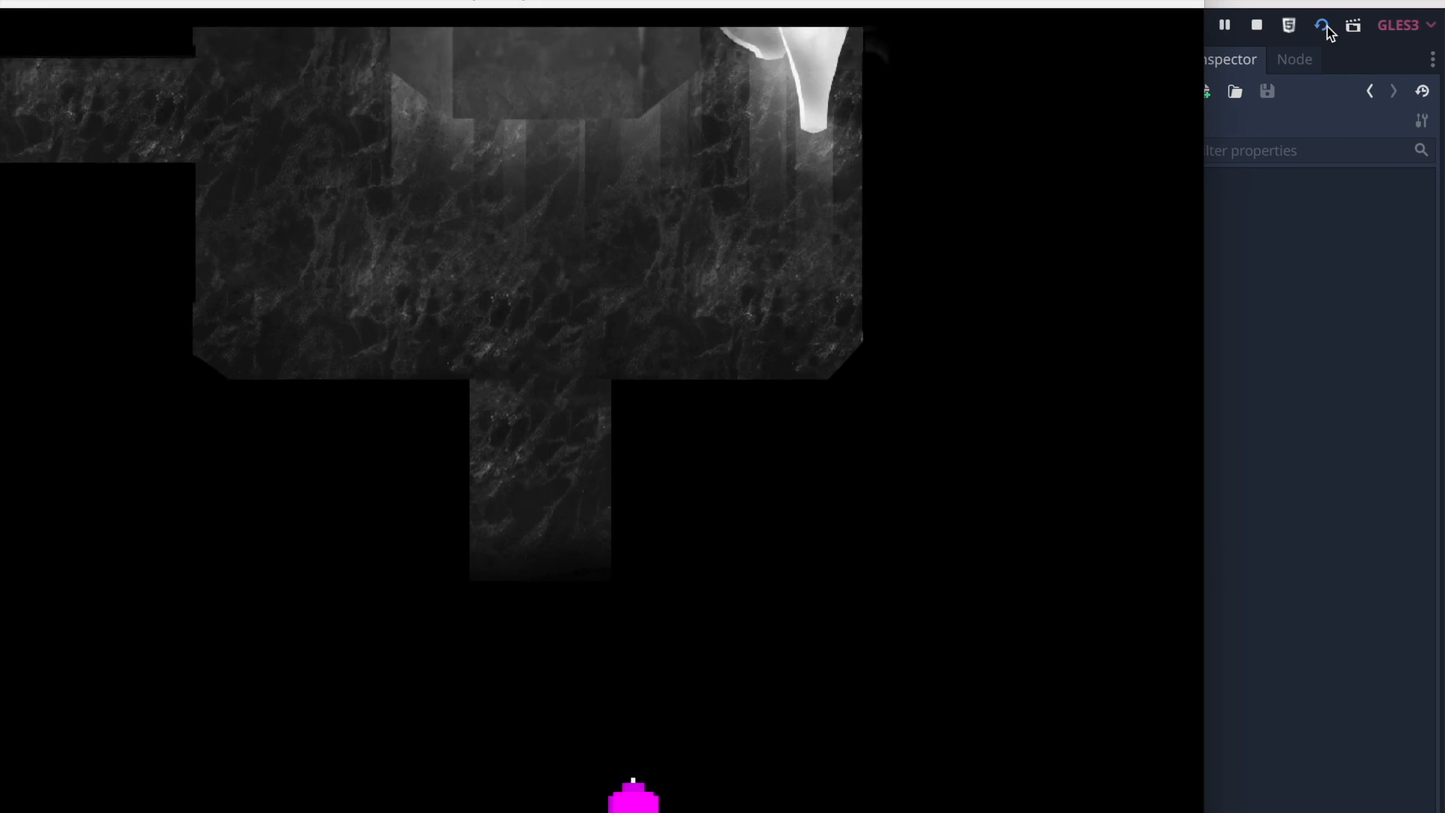
left_click_drag(968, 4, 1247, 15)
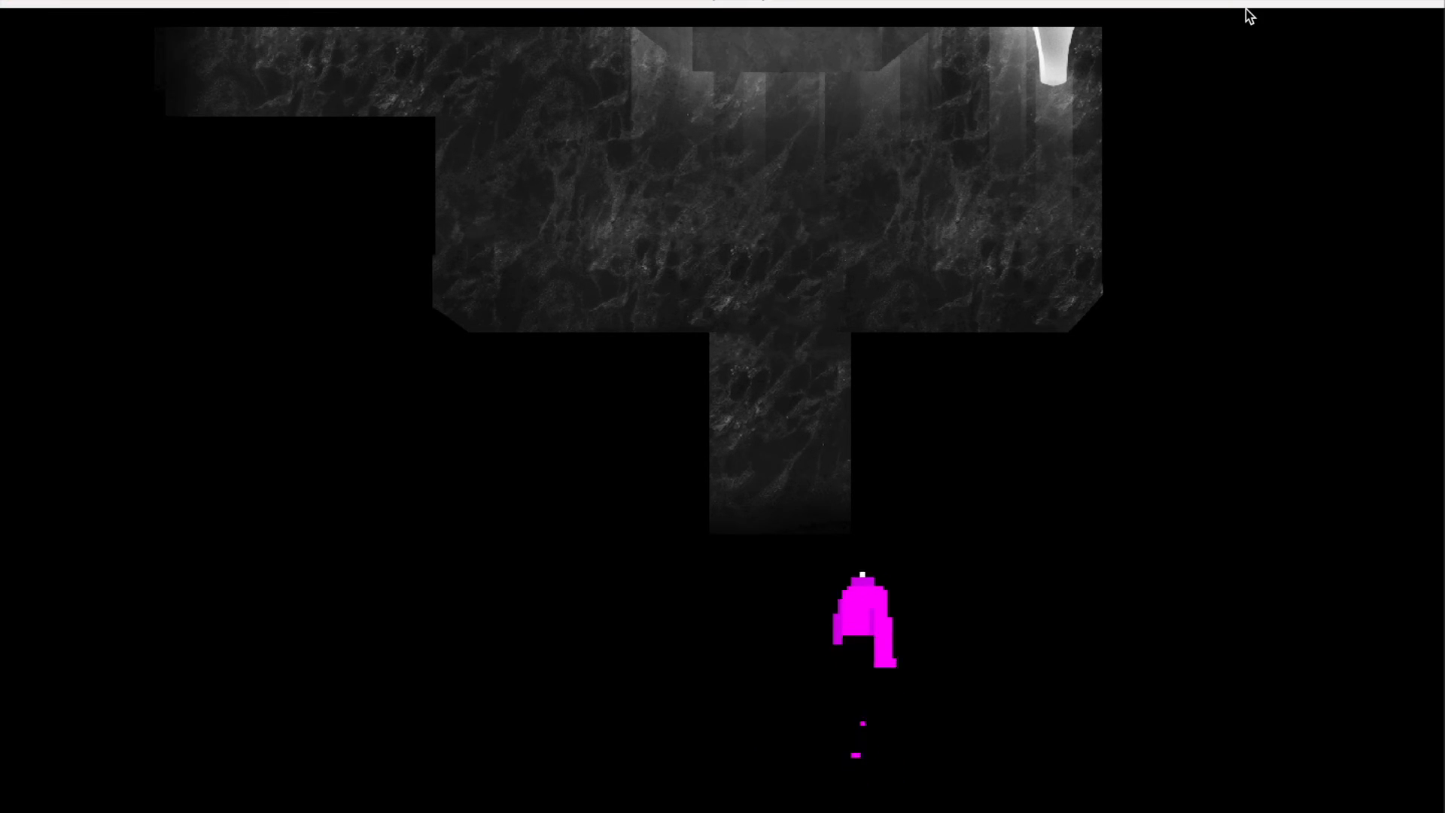
key("Up")
key("Left")
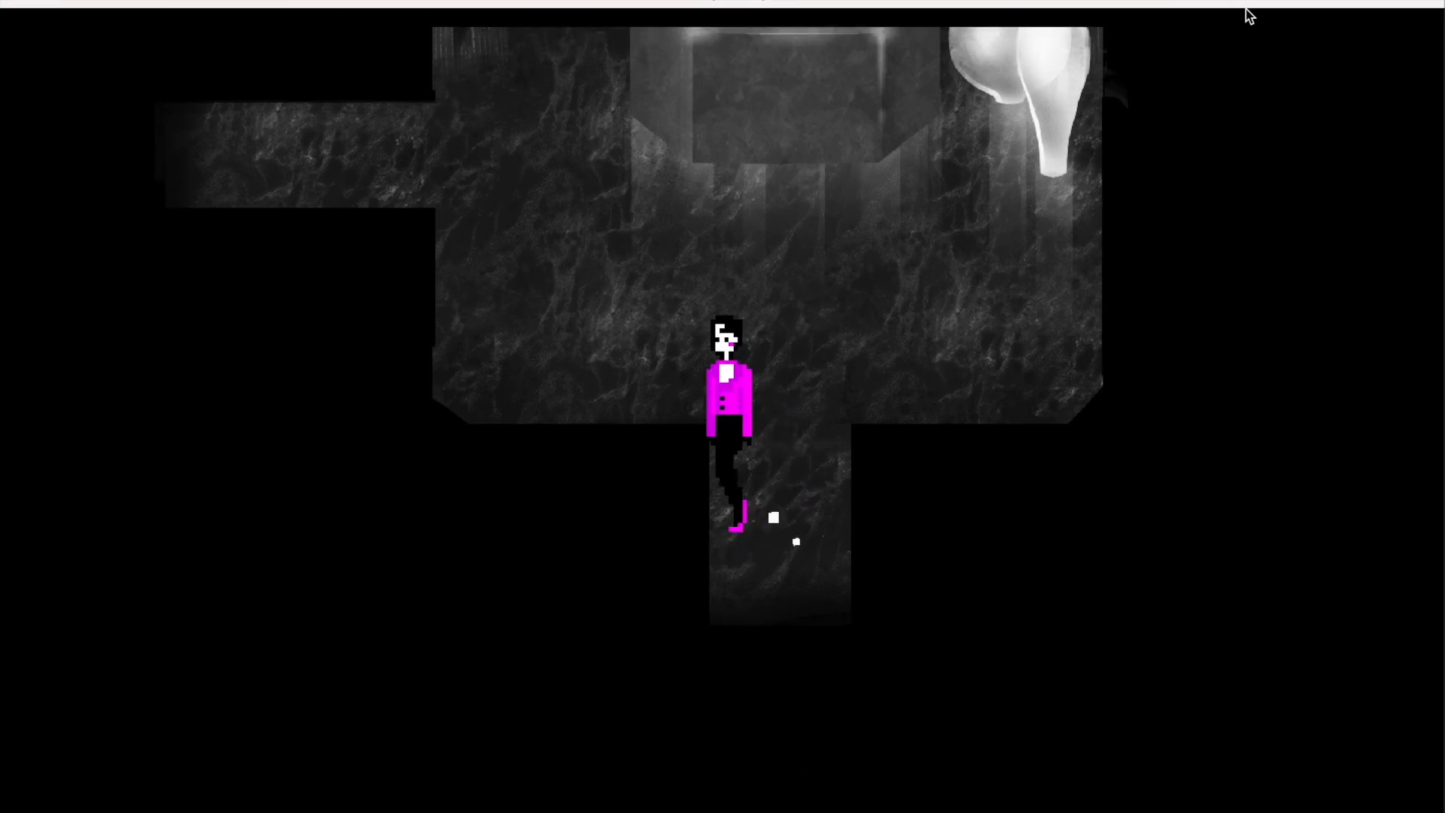
key("Up")
key("Left")
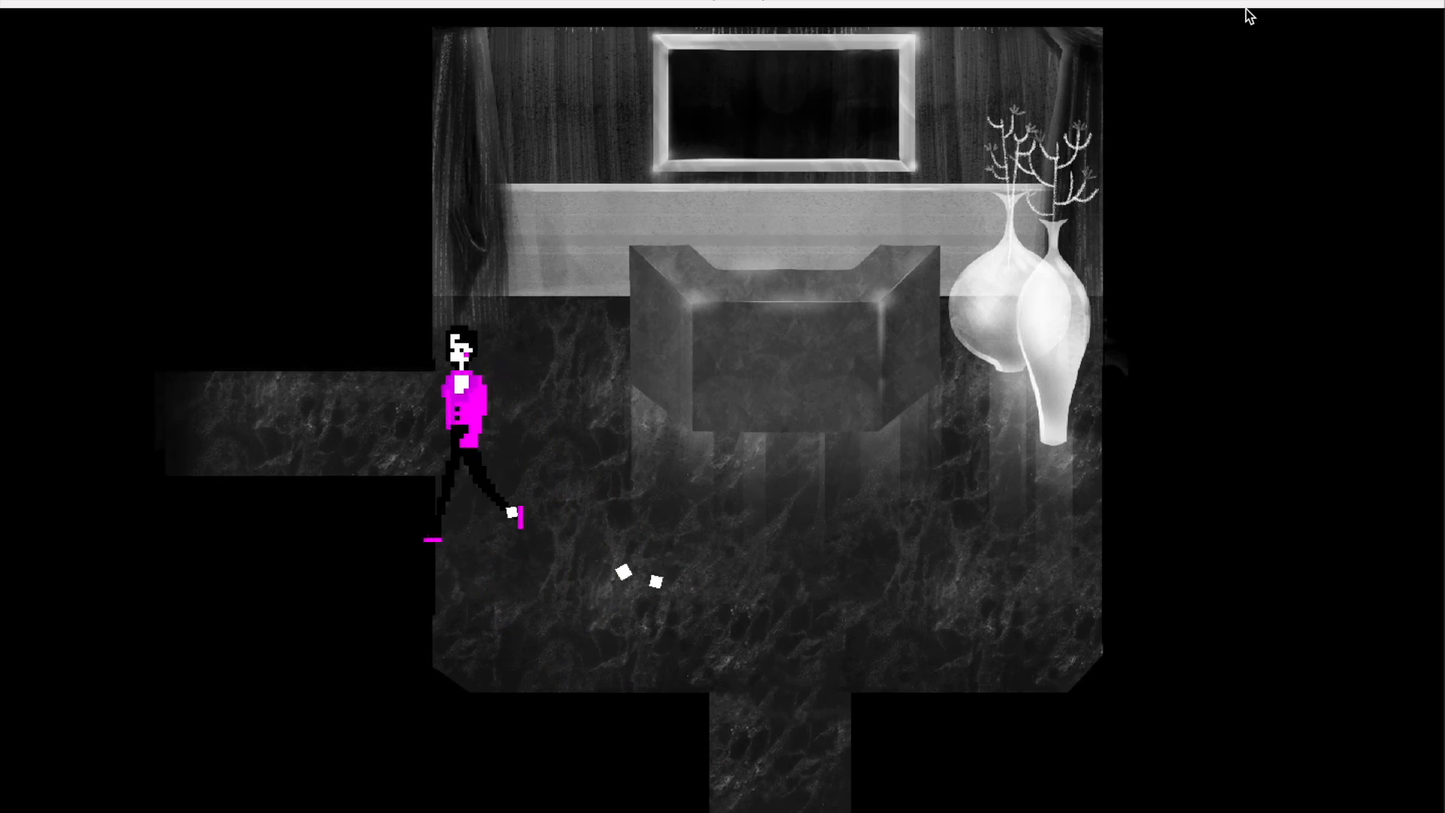
key("Up")
key("Left")
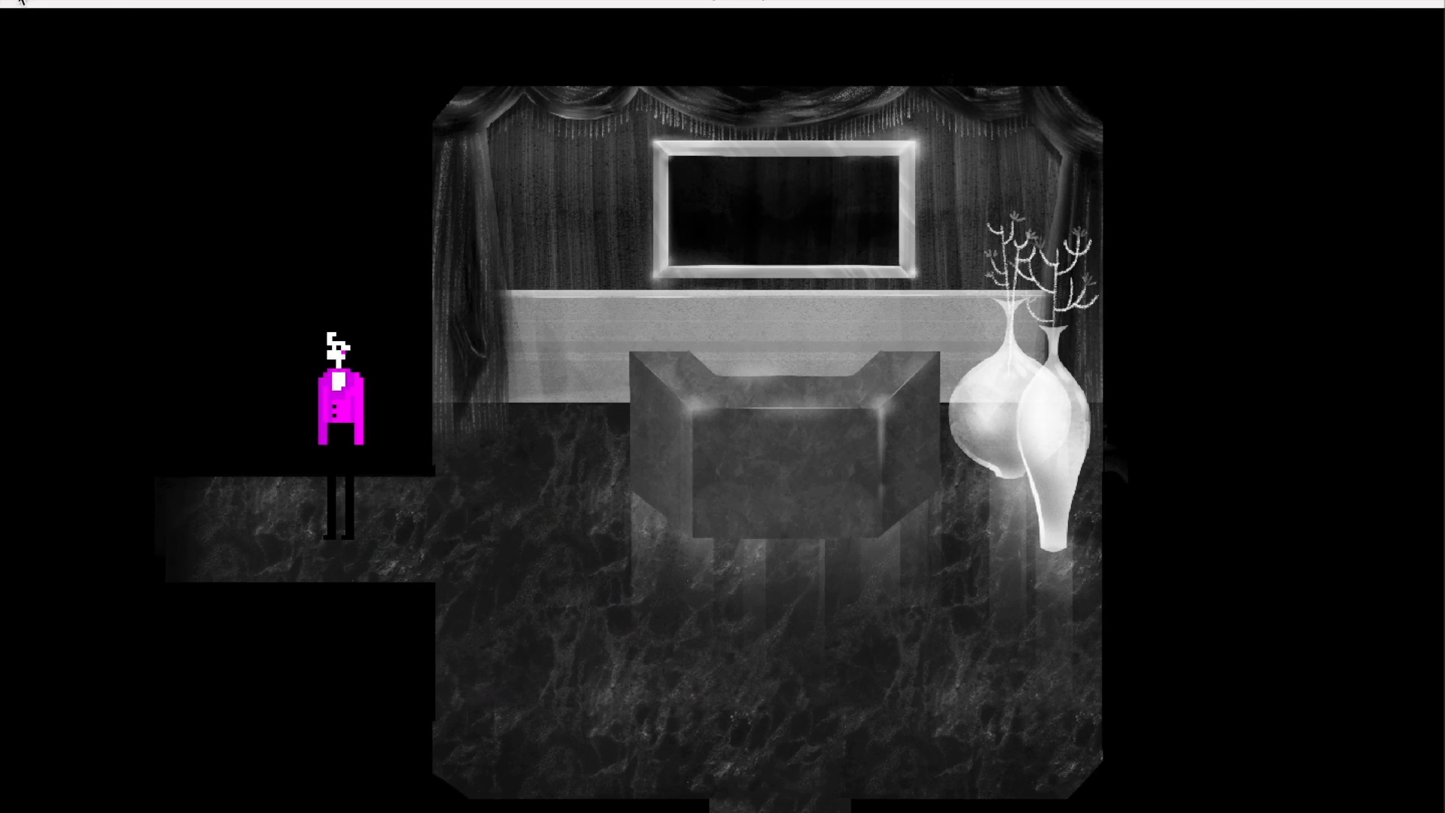
left_click(15, 1)
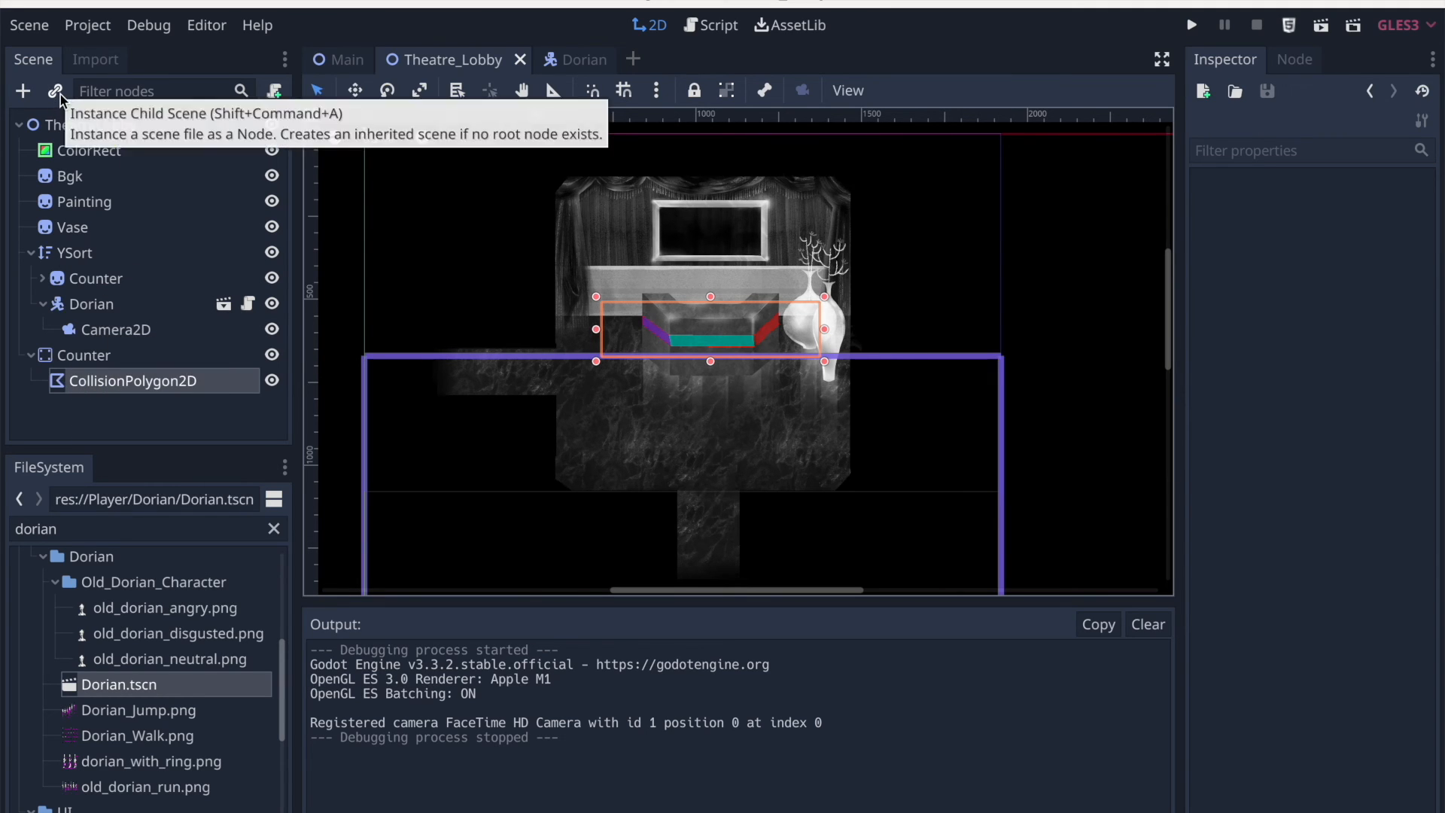
Collapse the Counter static body in the scene tree and add an Area2D node under the TheatreLobby root
left_click(32, 355)
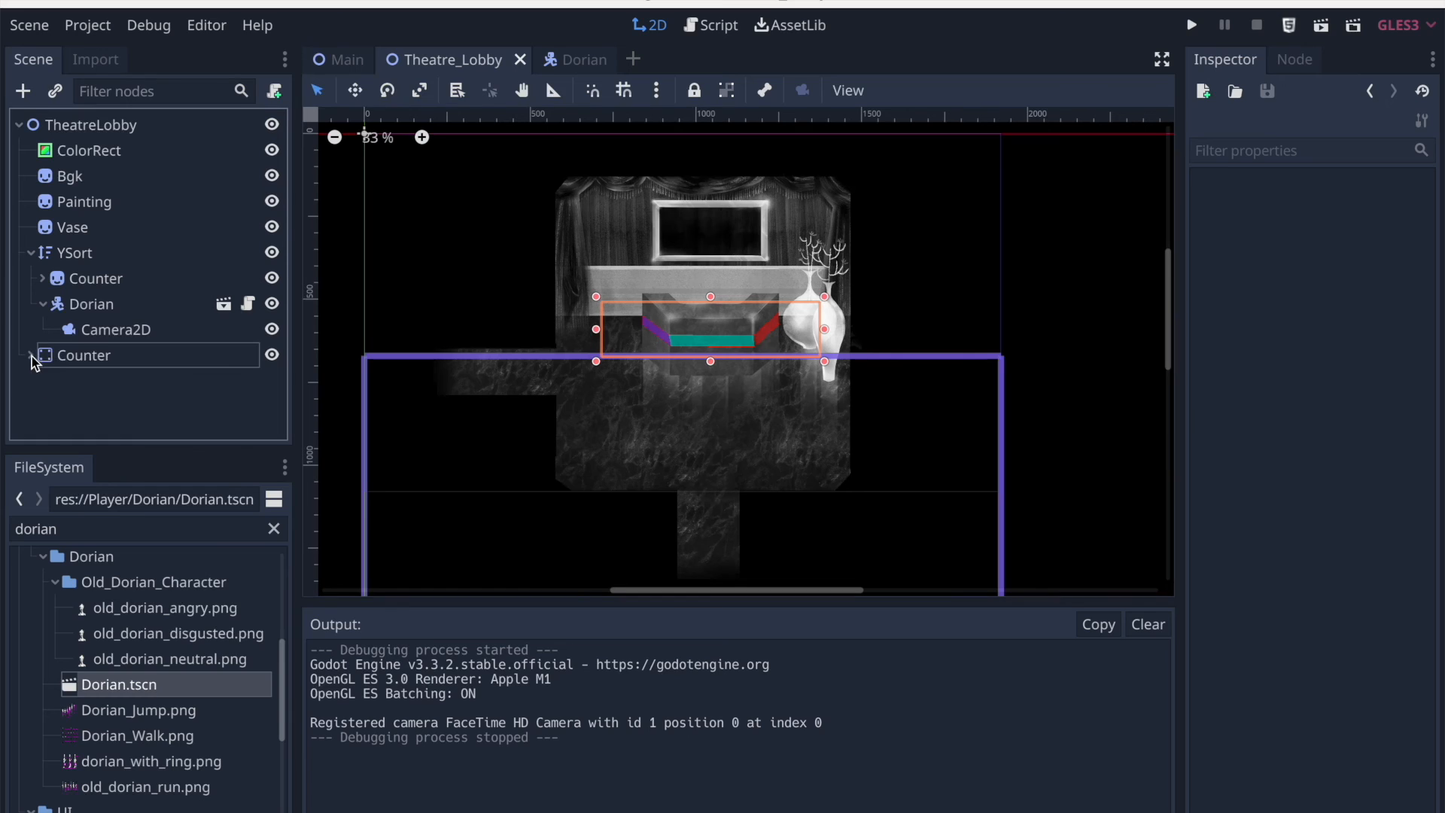
left_click(69, 354)
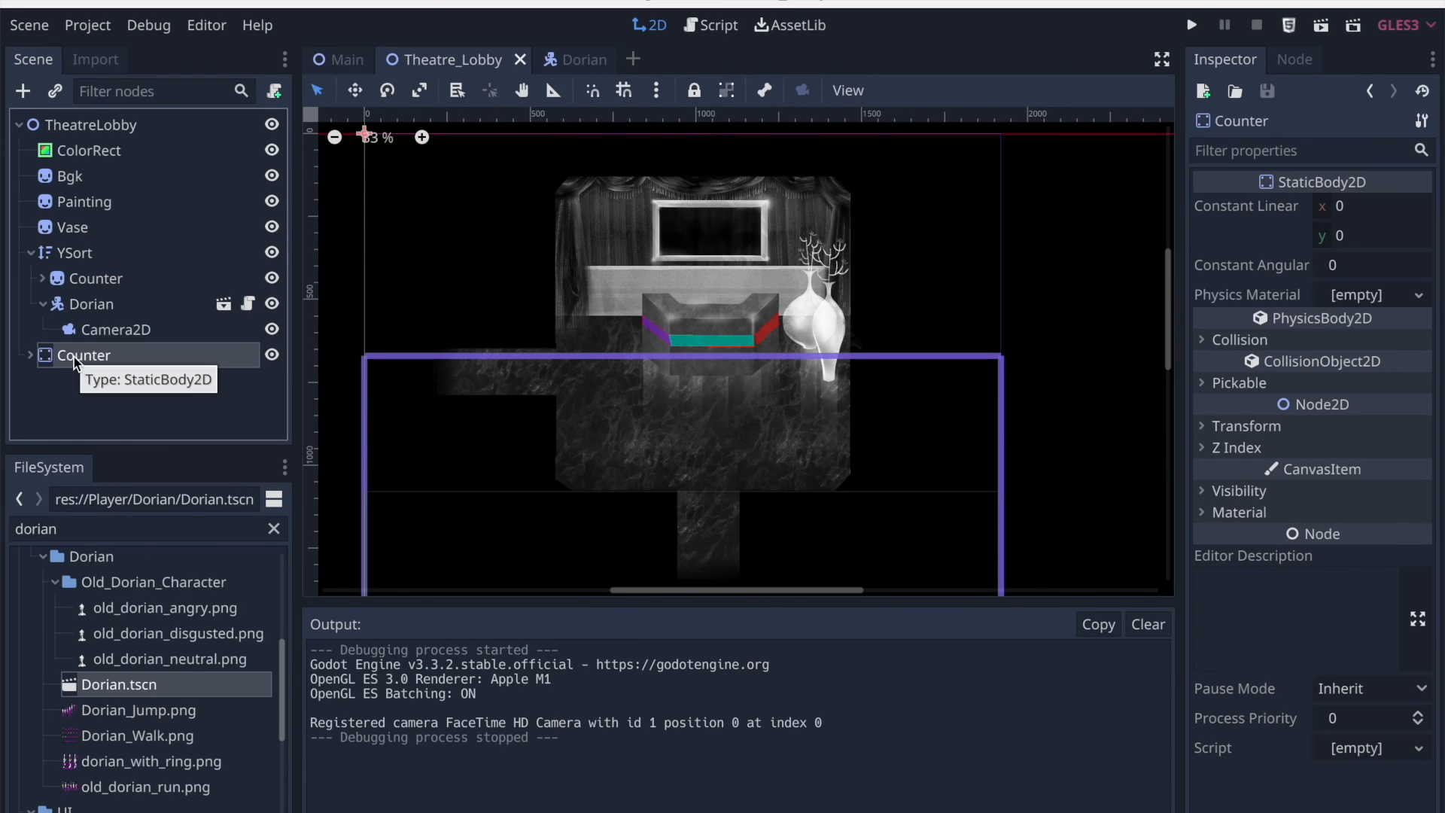
left_click(66, 125)
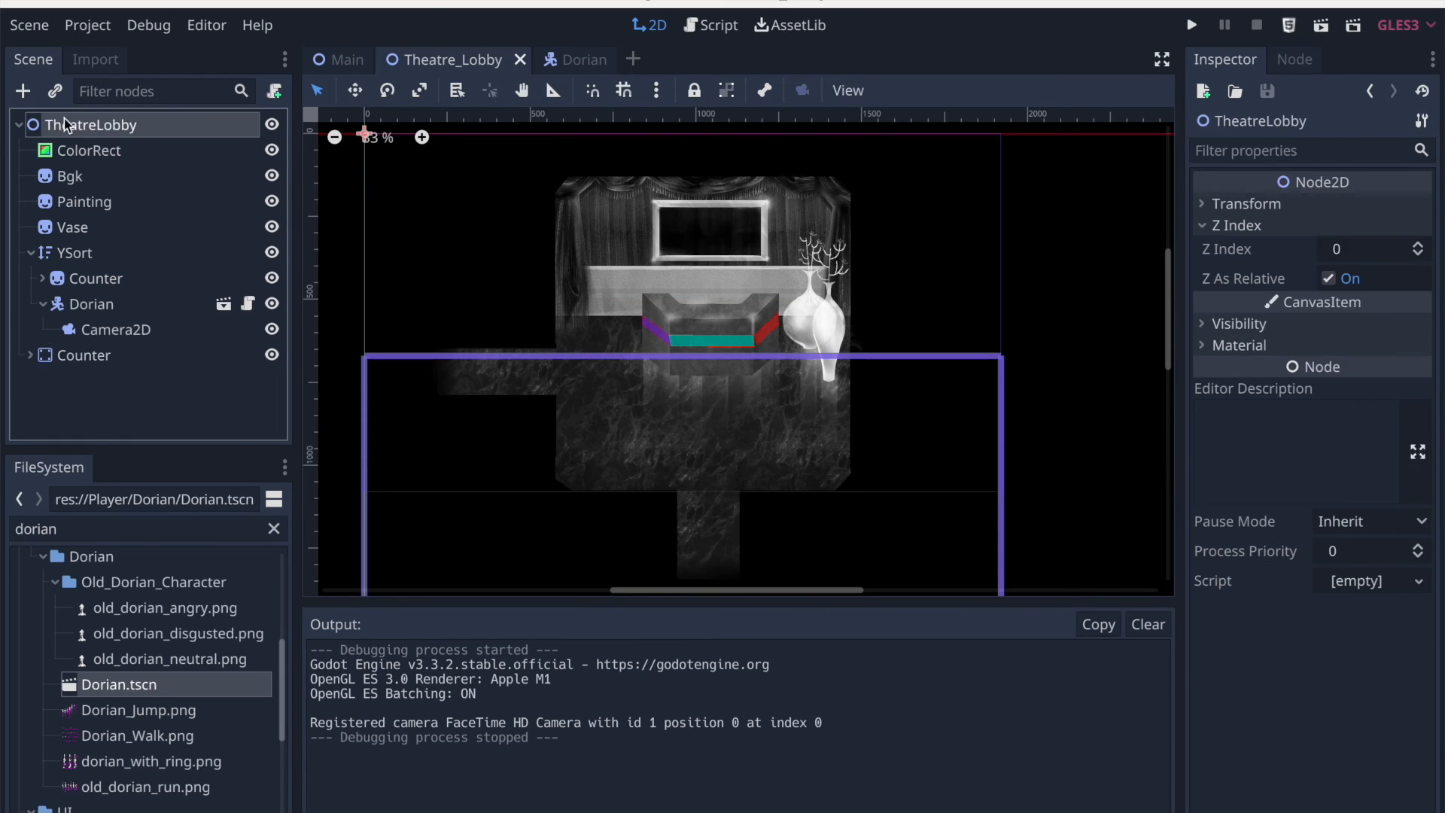
left_click(23, 90)
type("area")
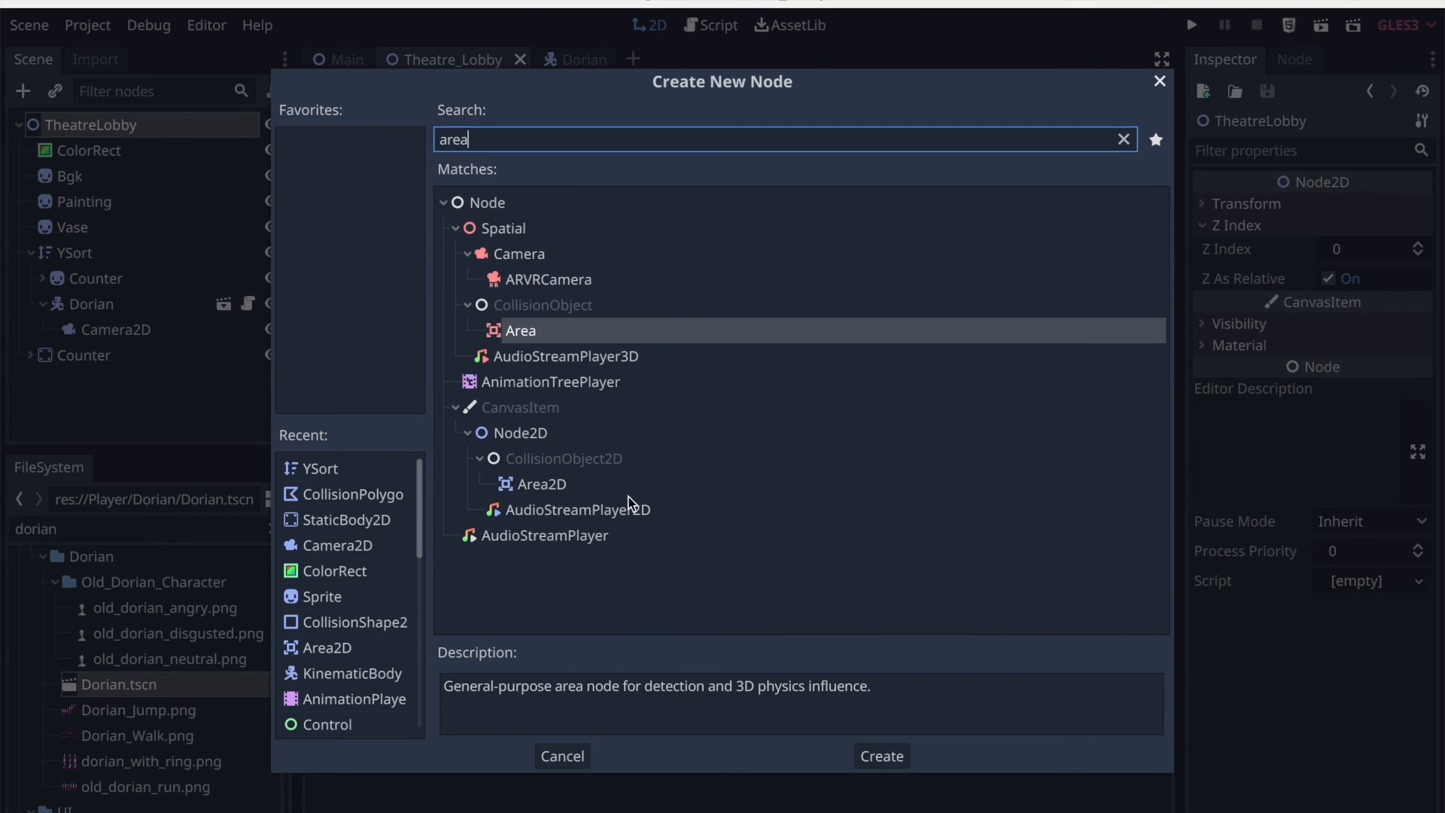
left_click(563, 489)
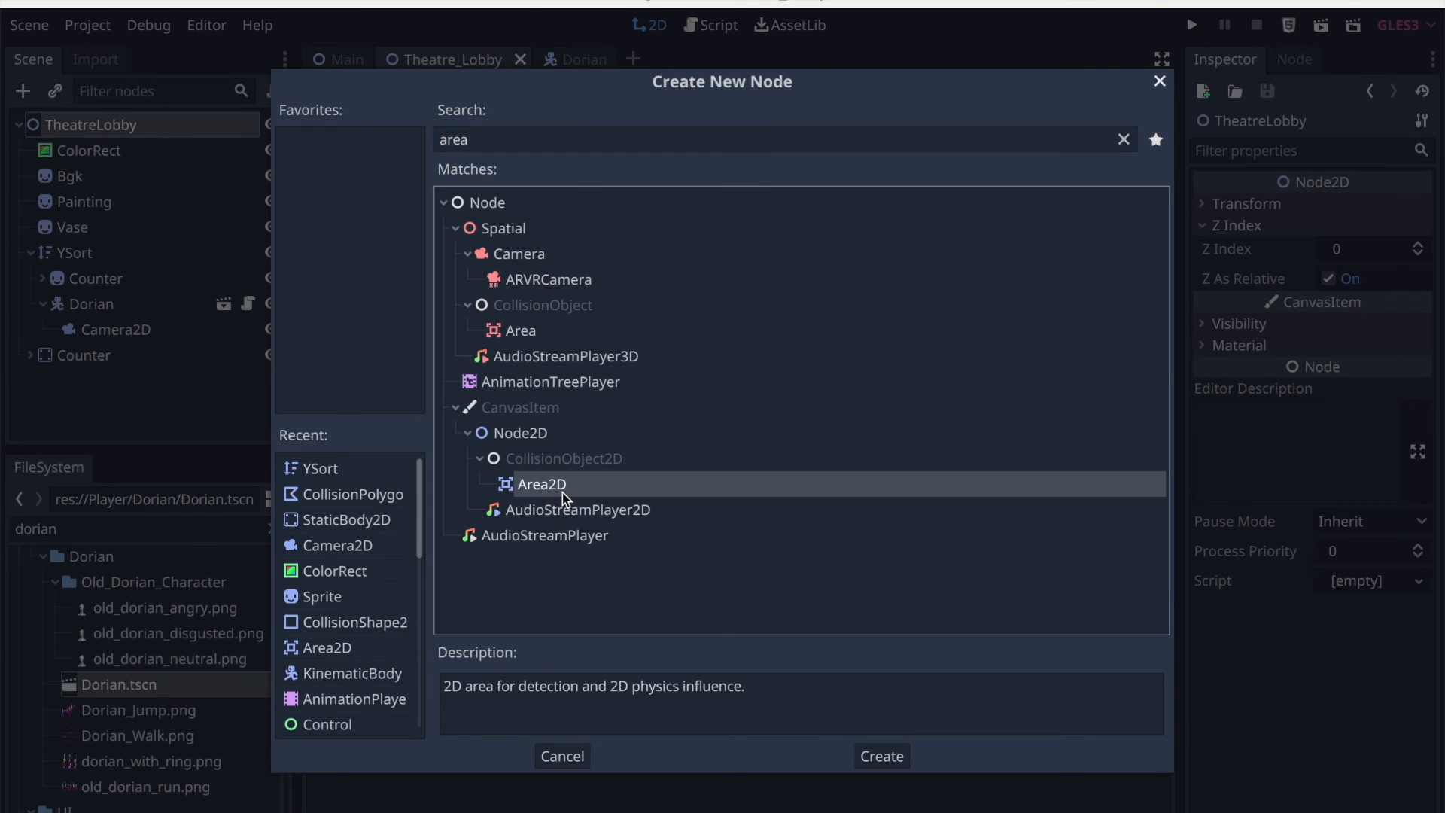
double_click(562, 492)
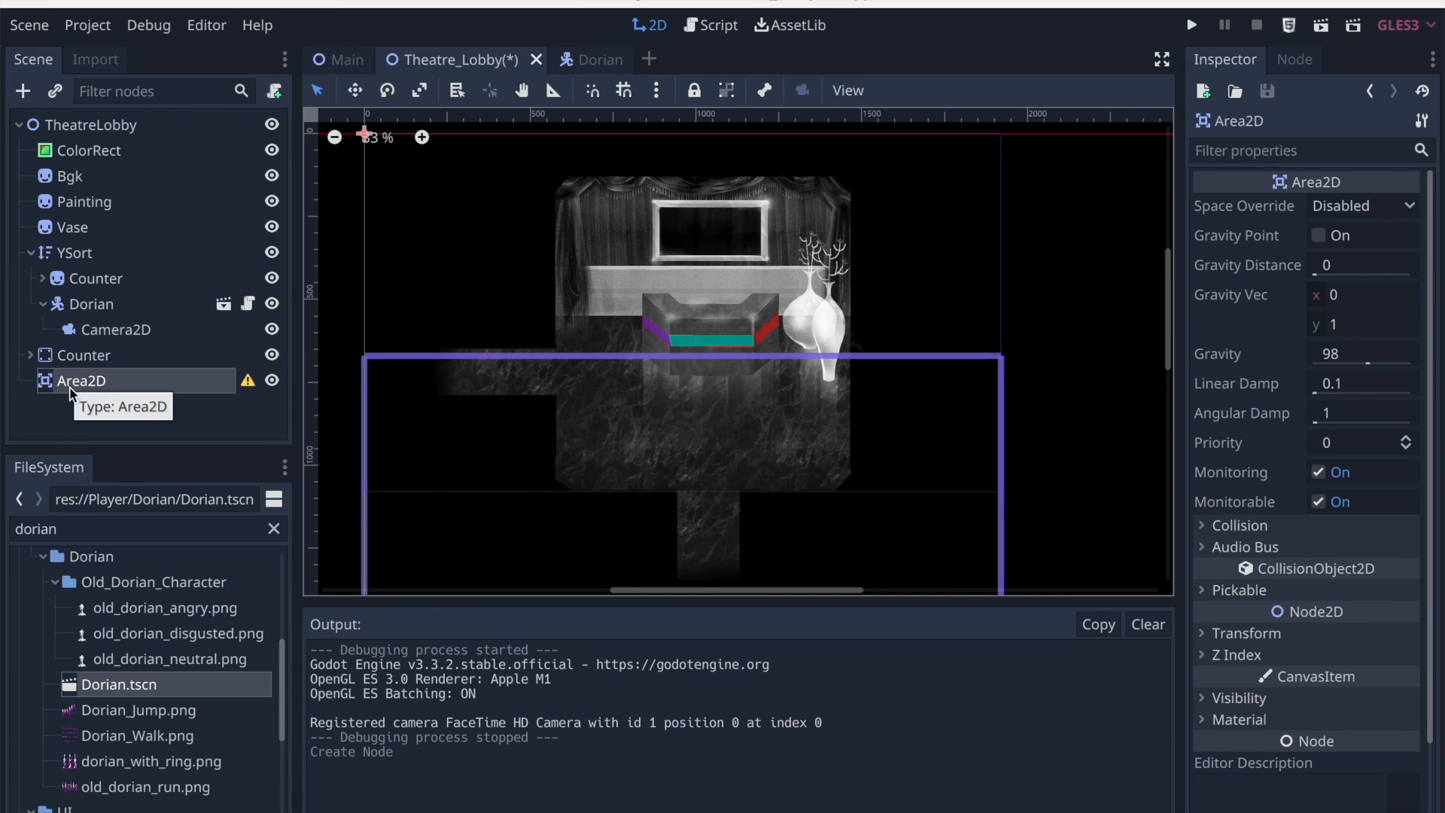
Check the Area2D's configuration warning and add a CollisionPolygon2D as its child
left_click(247, 381)
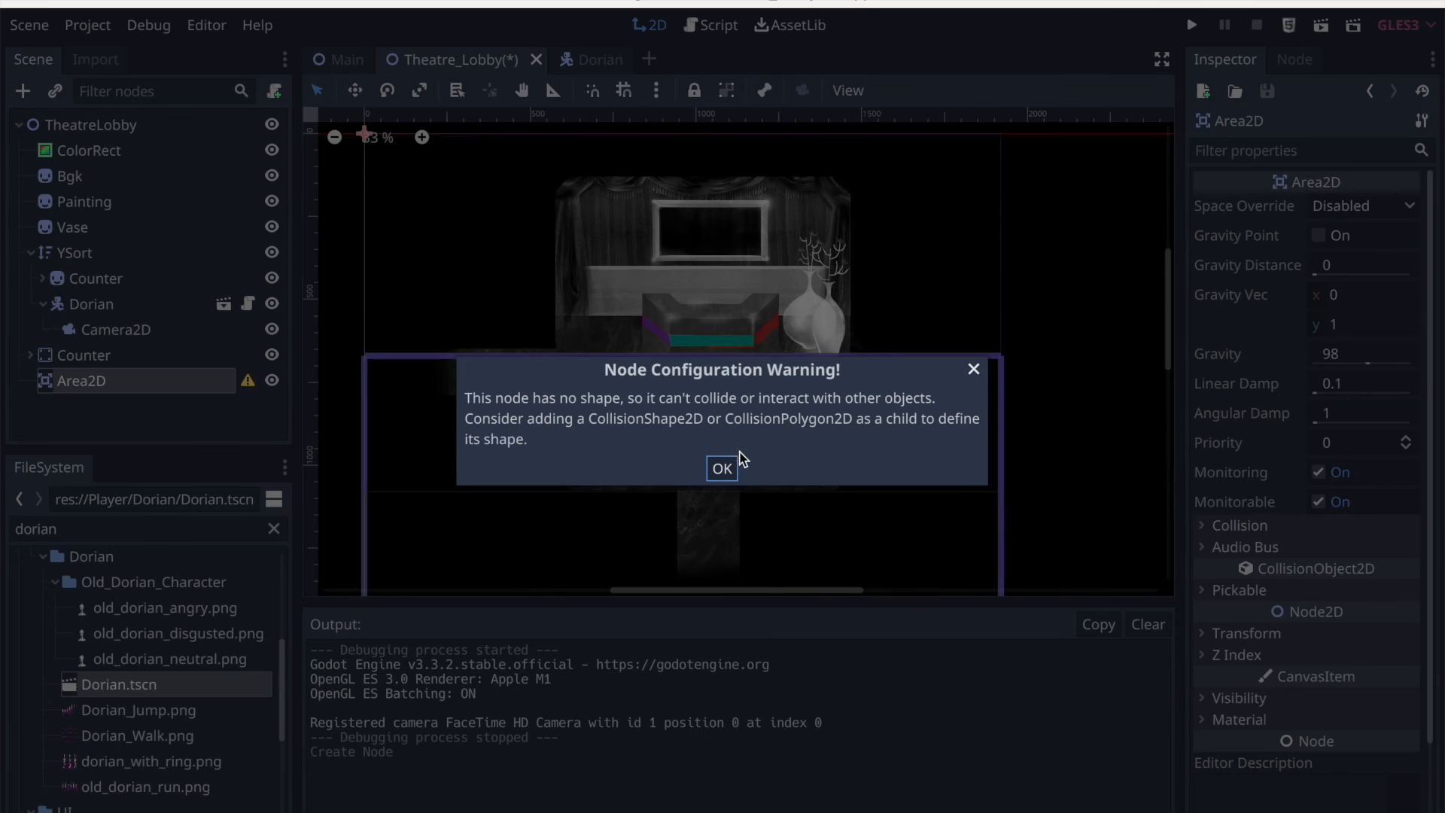
left_click(730, 471)
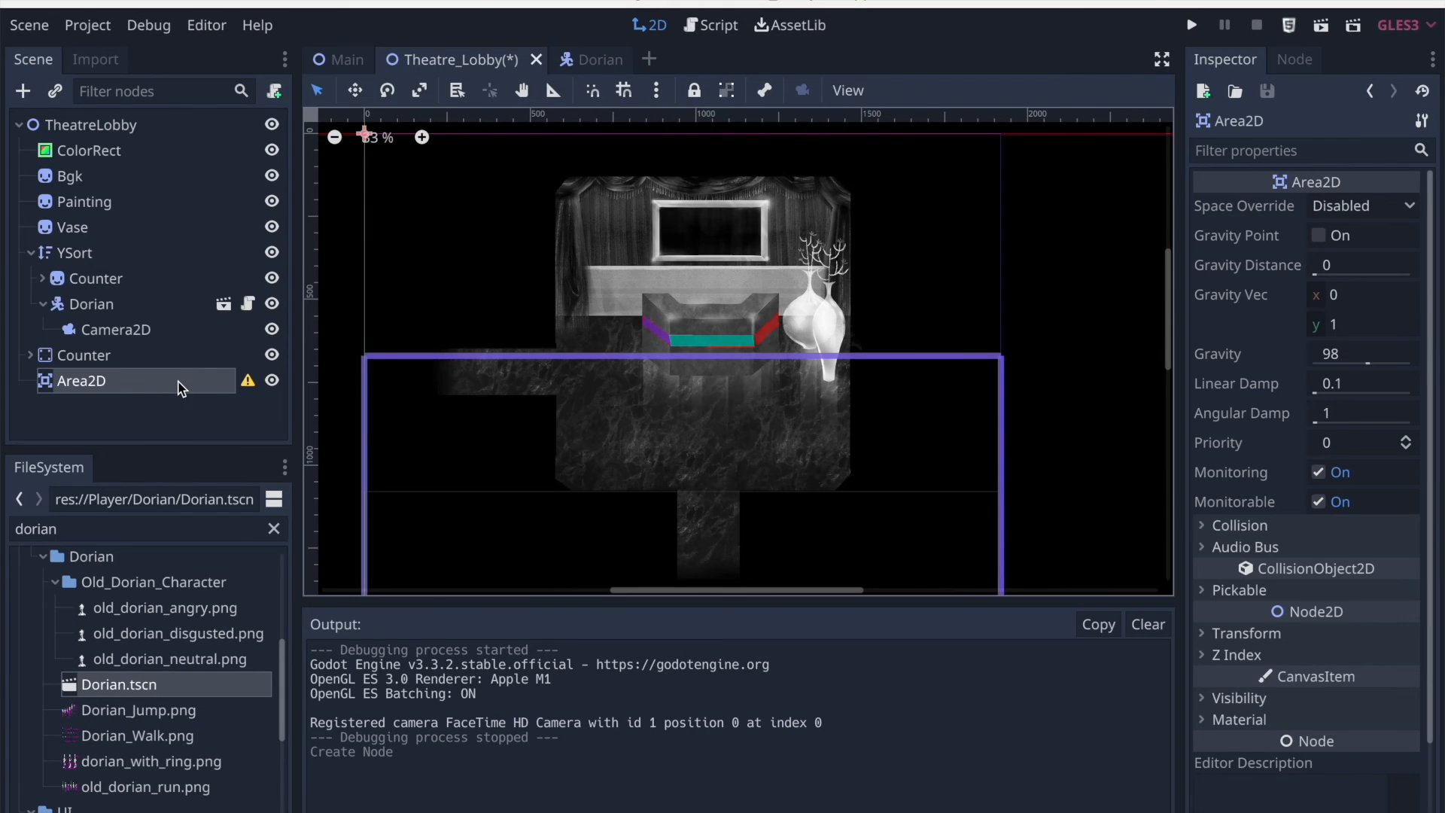
key("ctrl+a")
type("coll")
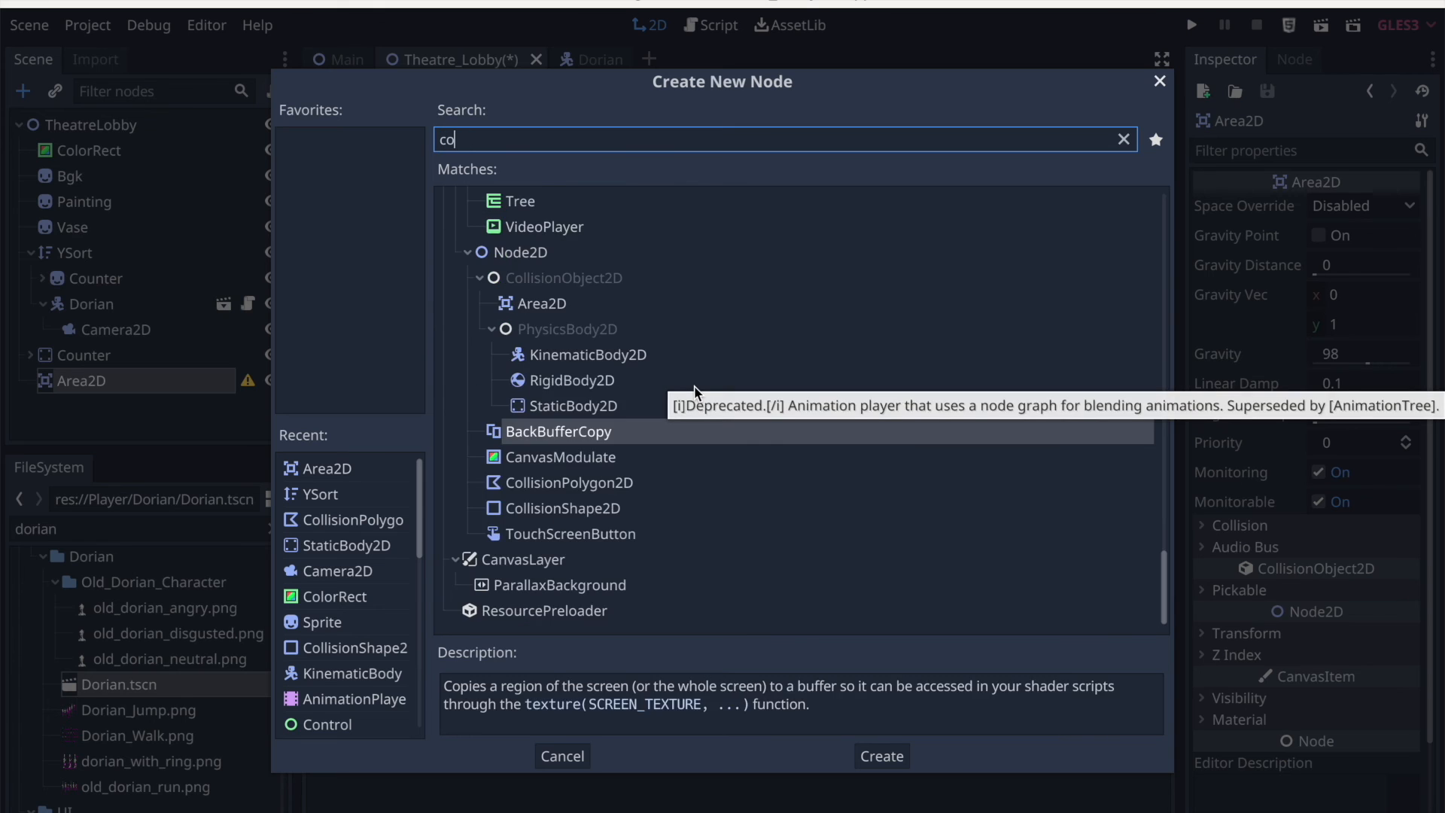
key("Return")
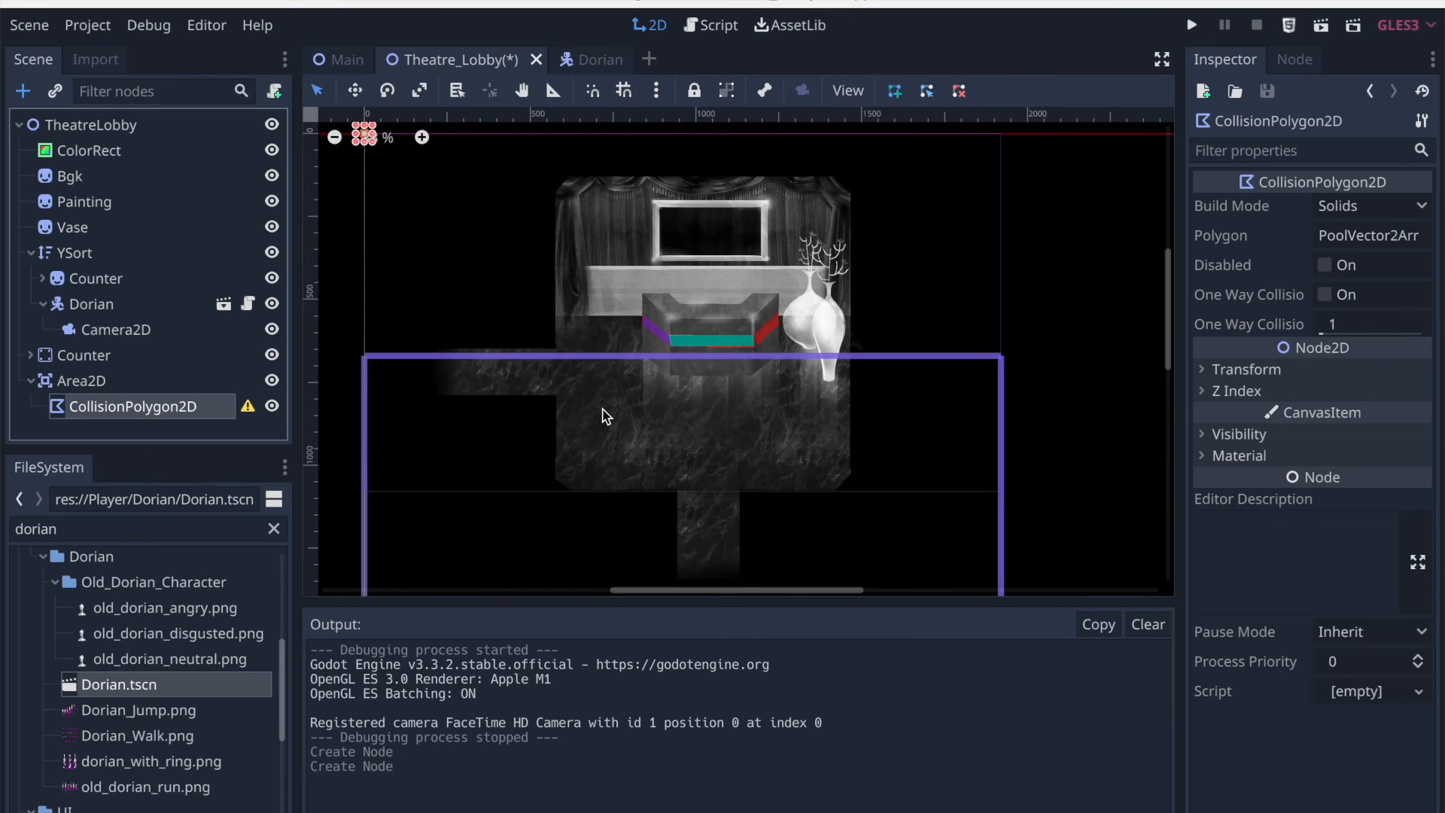
Draw the Area2D's collision polygon as a thin four-point band across the lower corridor, slightly wider than the corridor
scroll(602, 414, "down", 3)
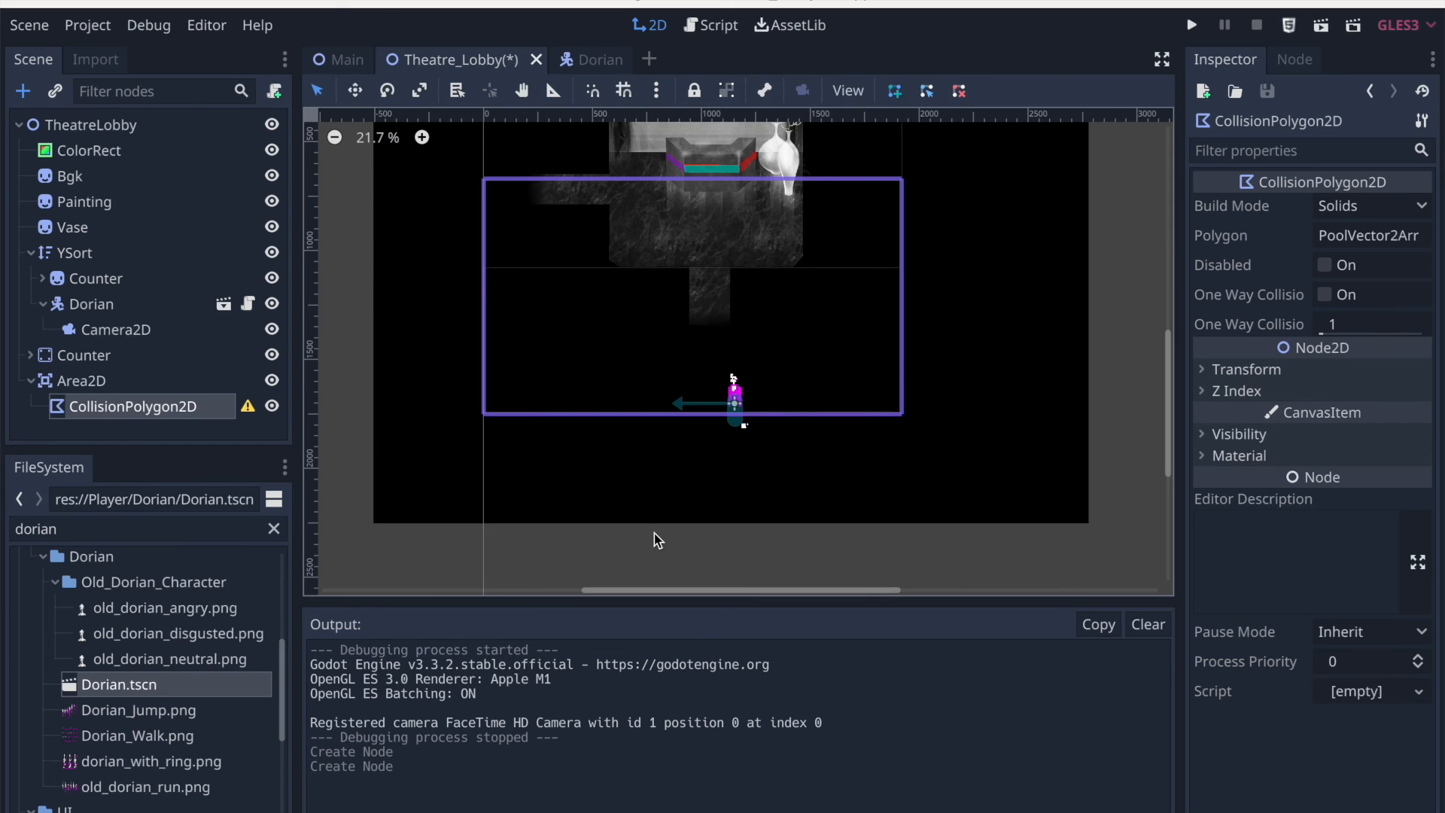
scroll(701, 428, "up", 2)
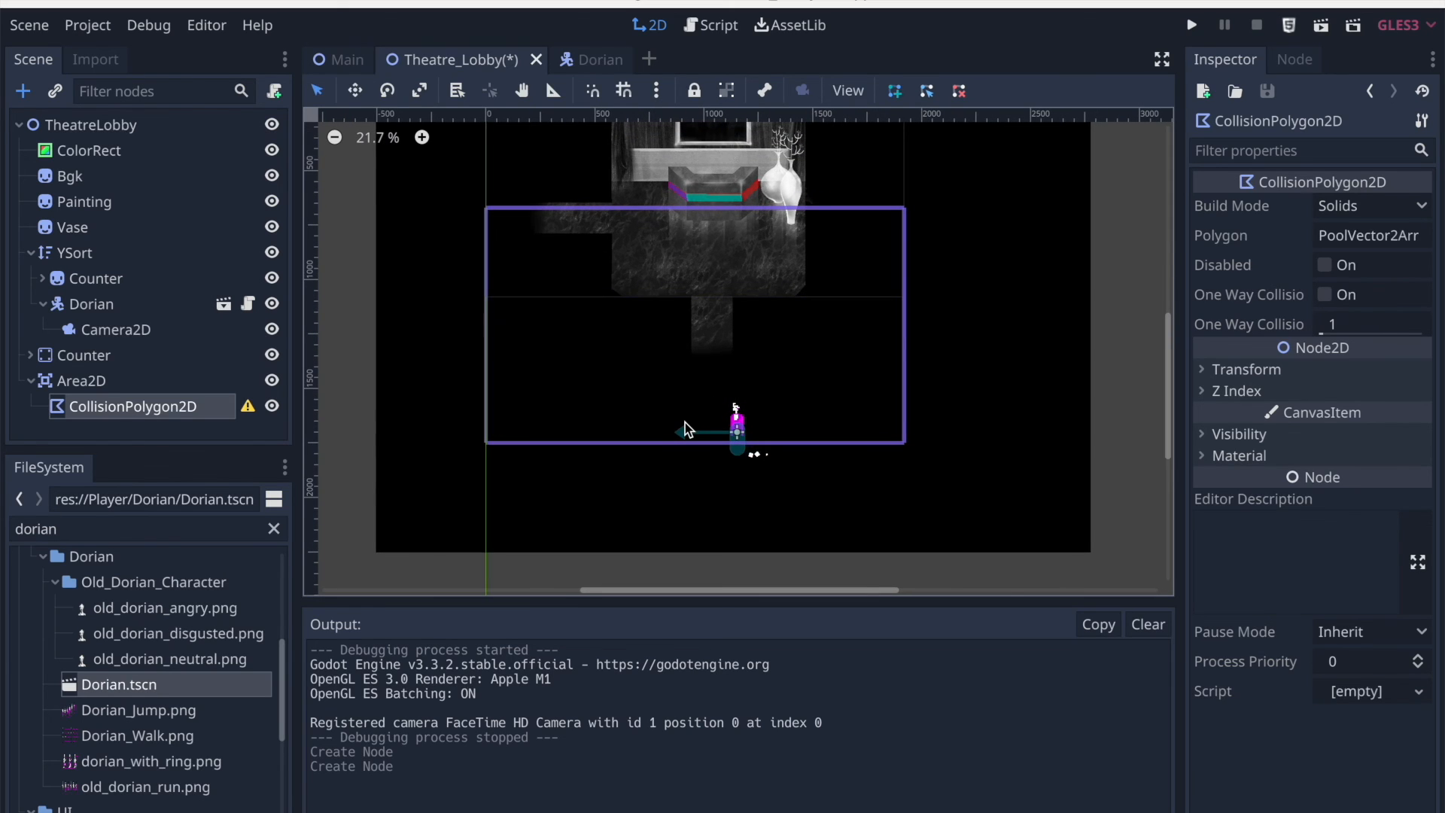
scroll(693, 398, "up", 3)
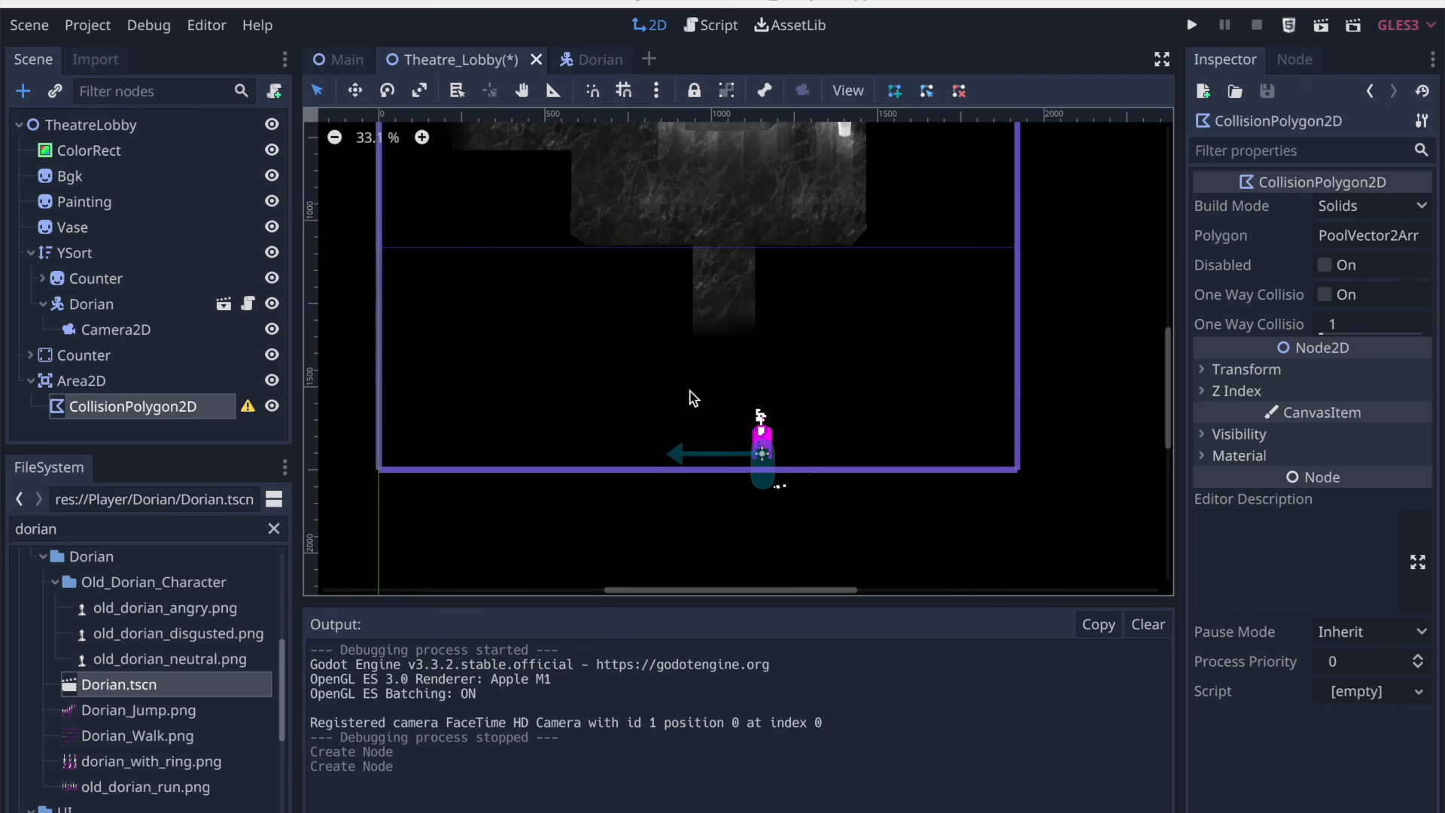
scroll(693, 398, "up", 1)
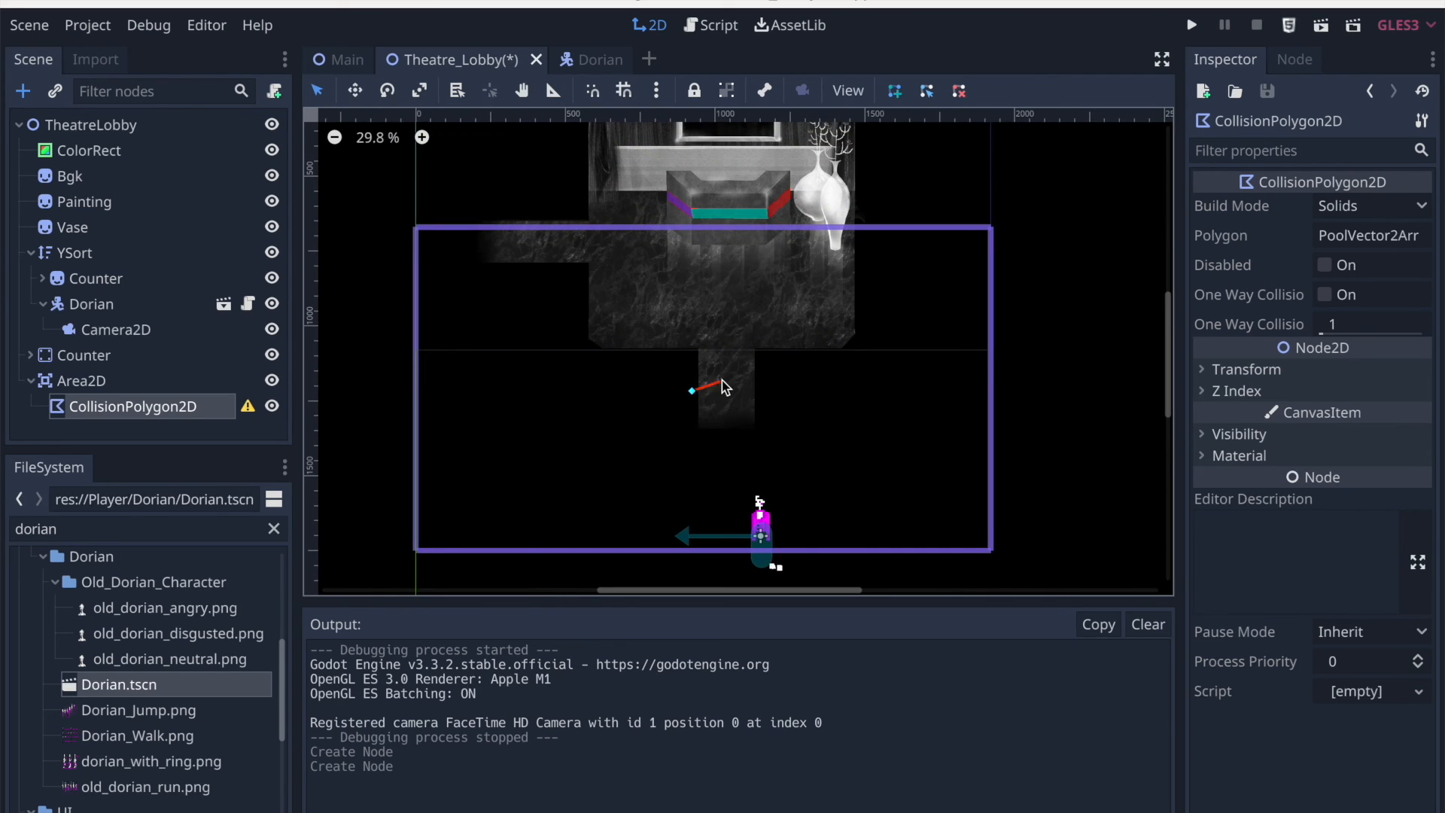
left_click(761, 399)
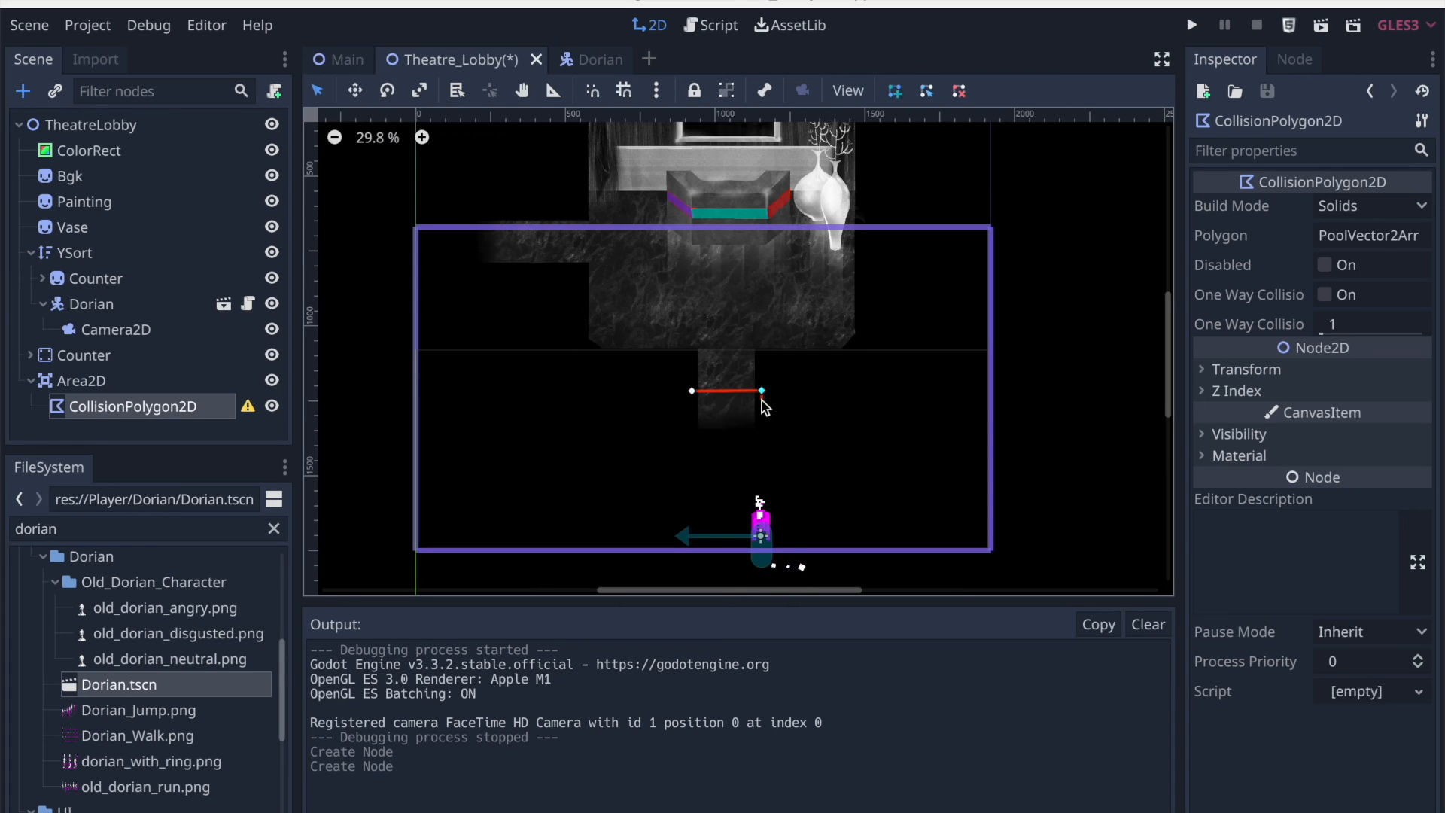
left_click(692, 392)
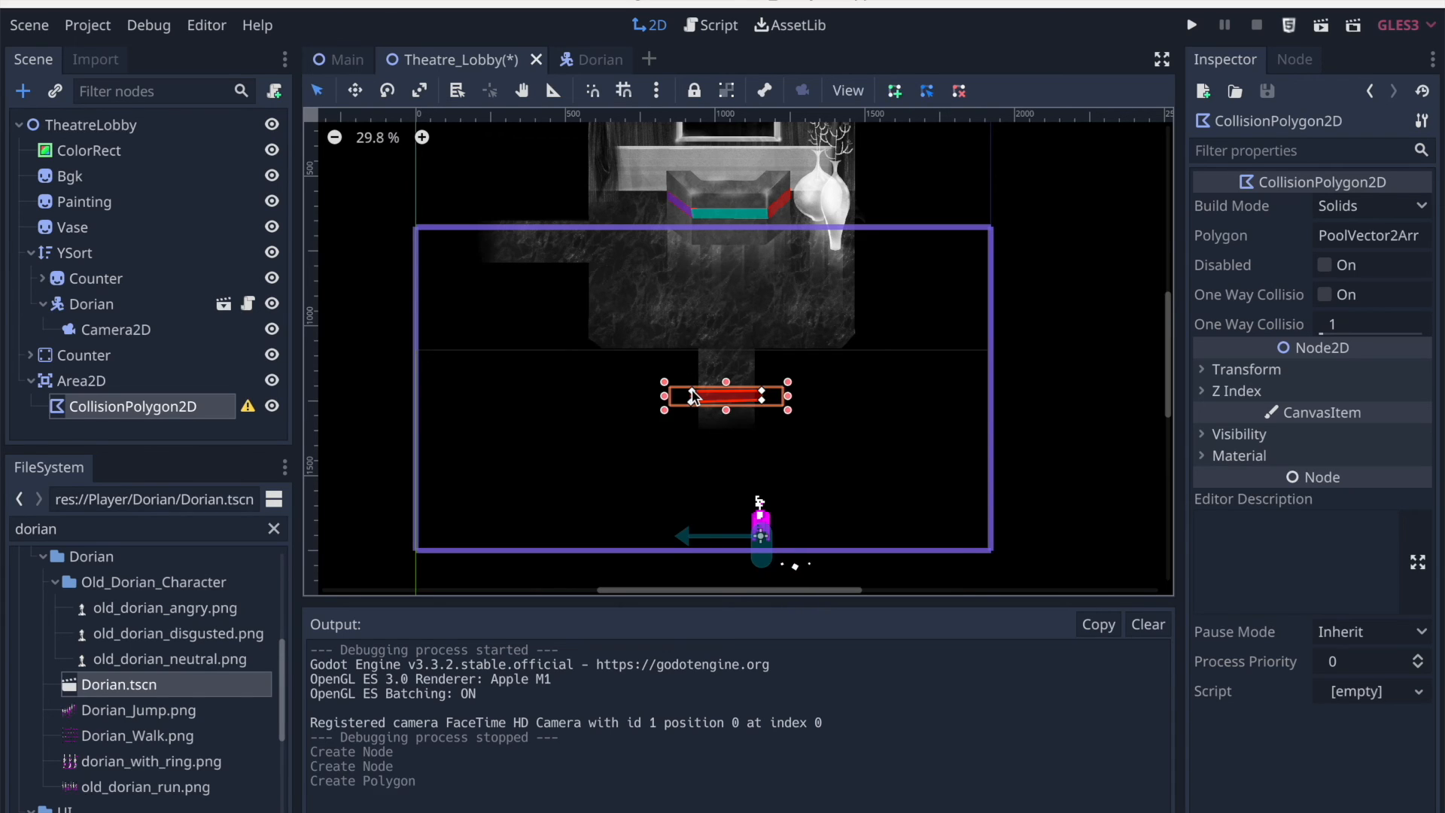
Move the collision polygon to (0, 180), just below the corridor's end, and move Dorian up into the corridor at about (1041, 1183)
left_click(357, 93)
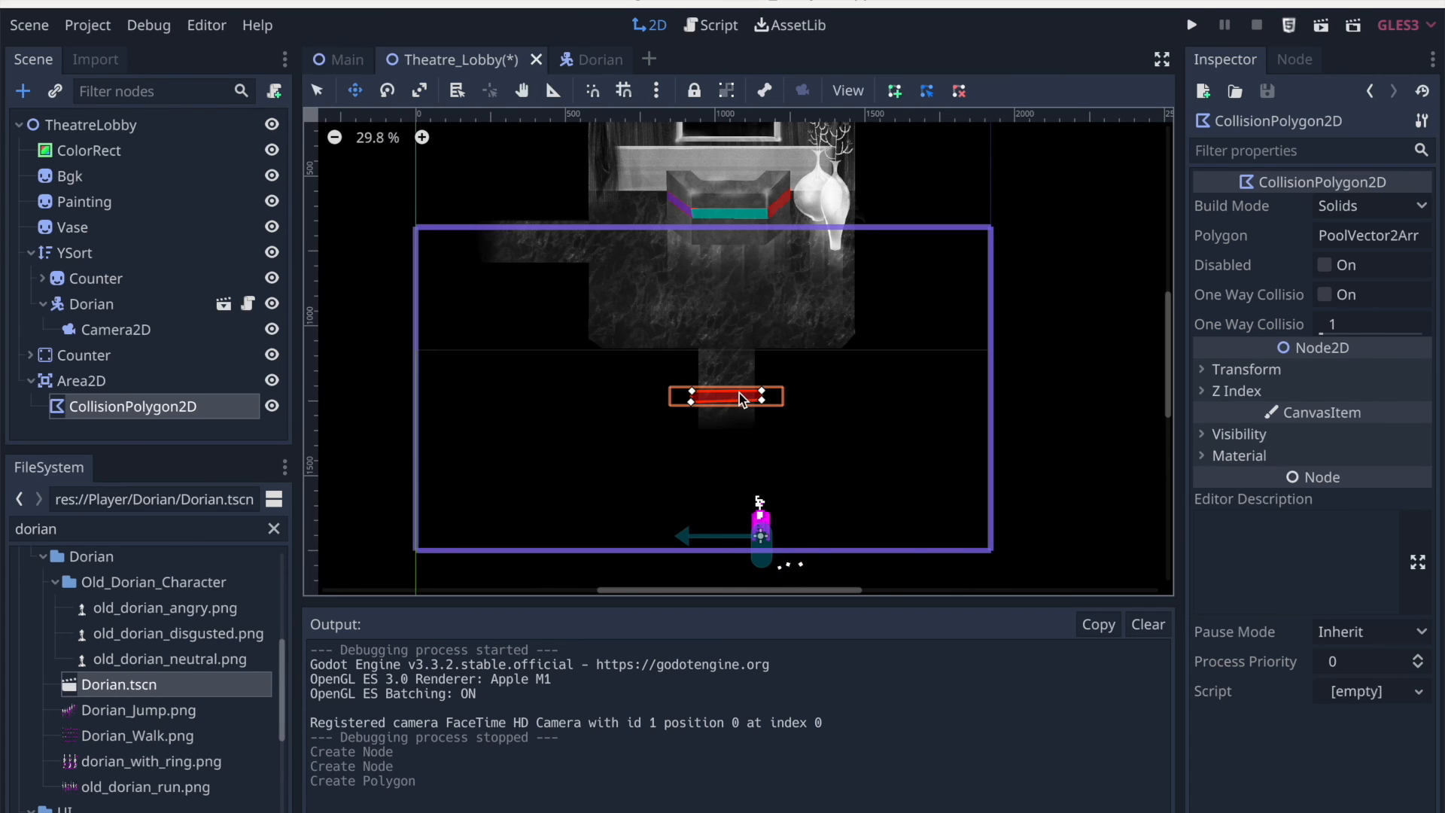
left_click_drag(742, 399, 740, 450)
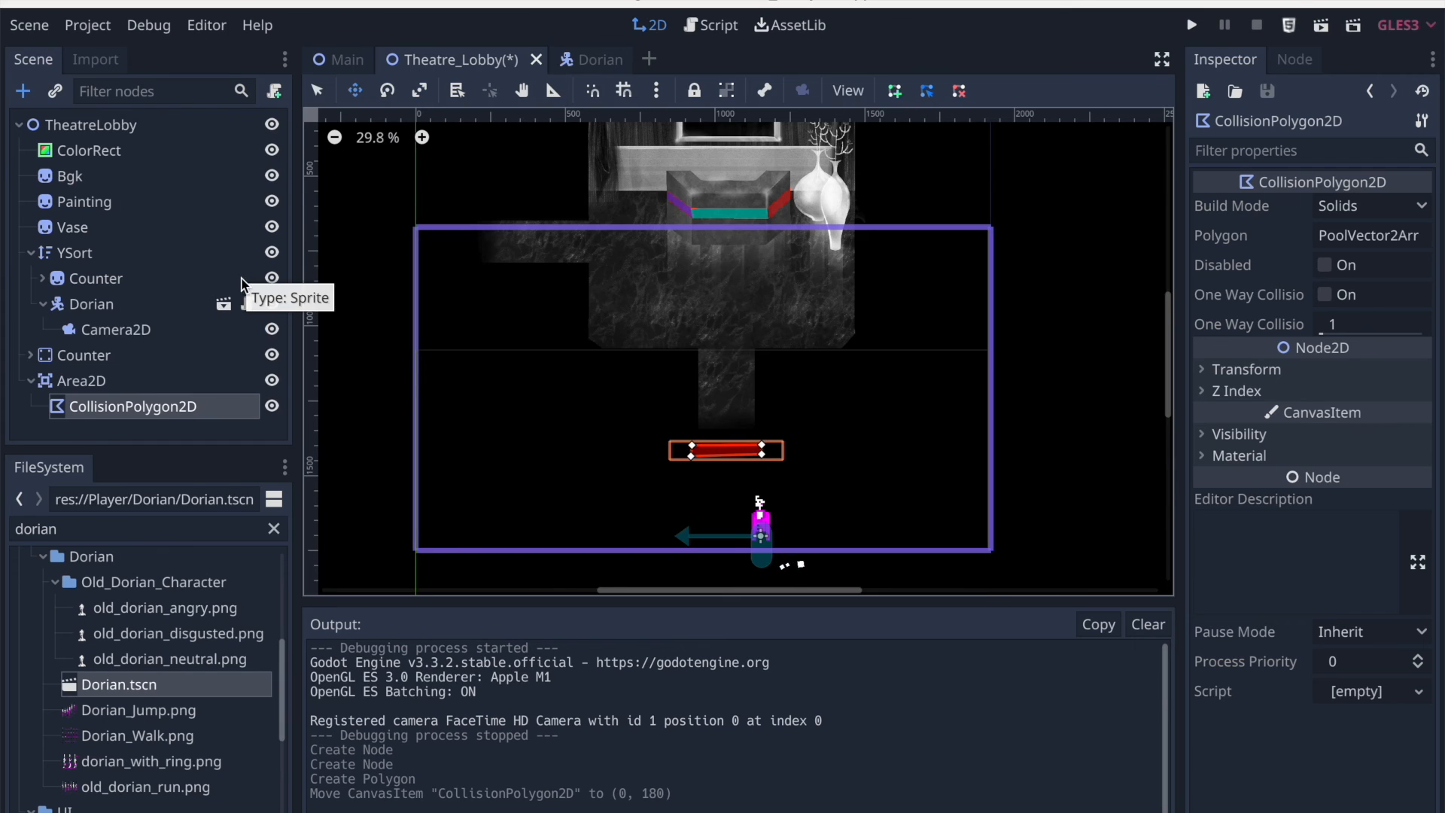
left_click(136, 303)
left_click_drag(743, 528, 711, 372)
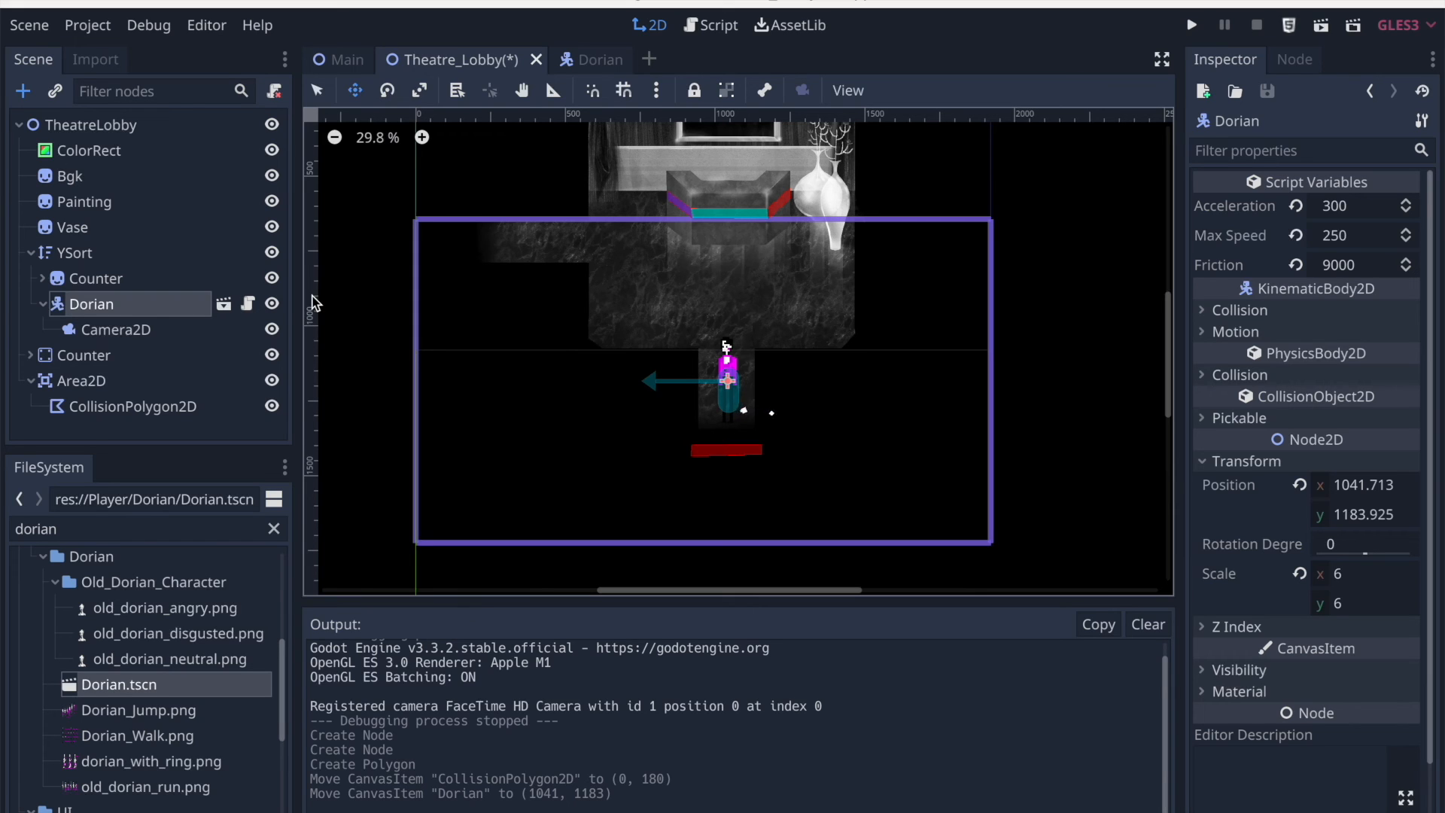
Rename the Area2D node that holds the corridor's collision polygon to Exit
left_click(142, 381)
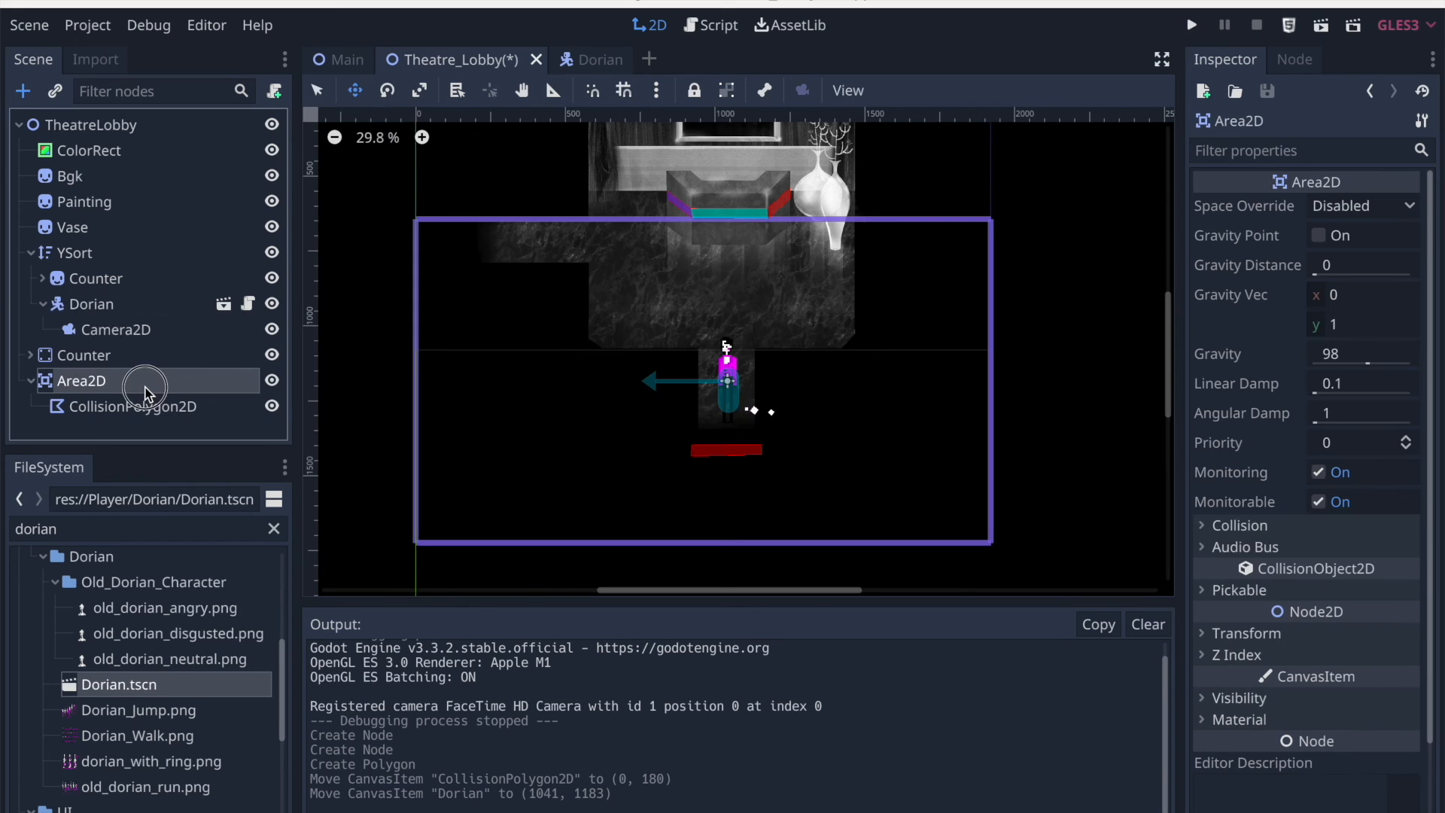
left_click(170, 407)
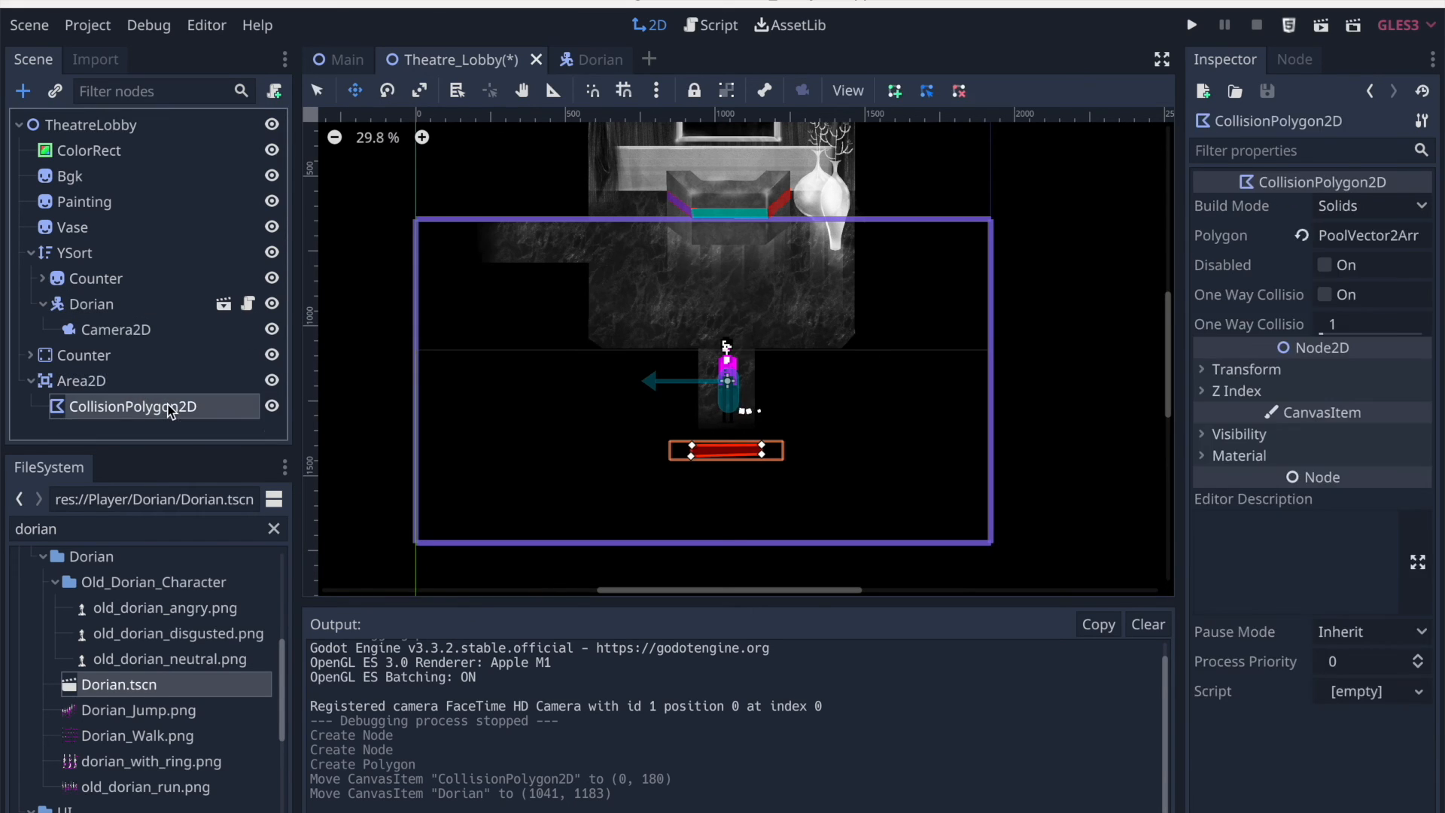
left_click(72, 382)
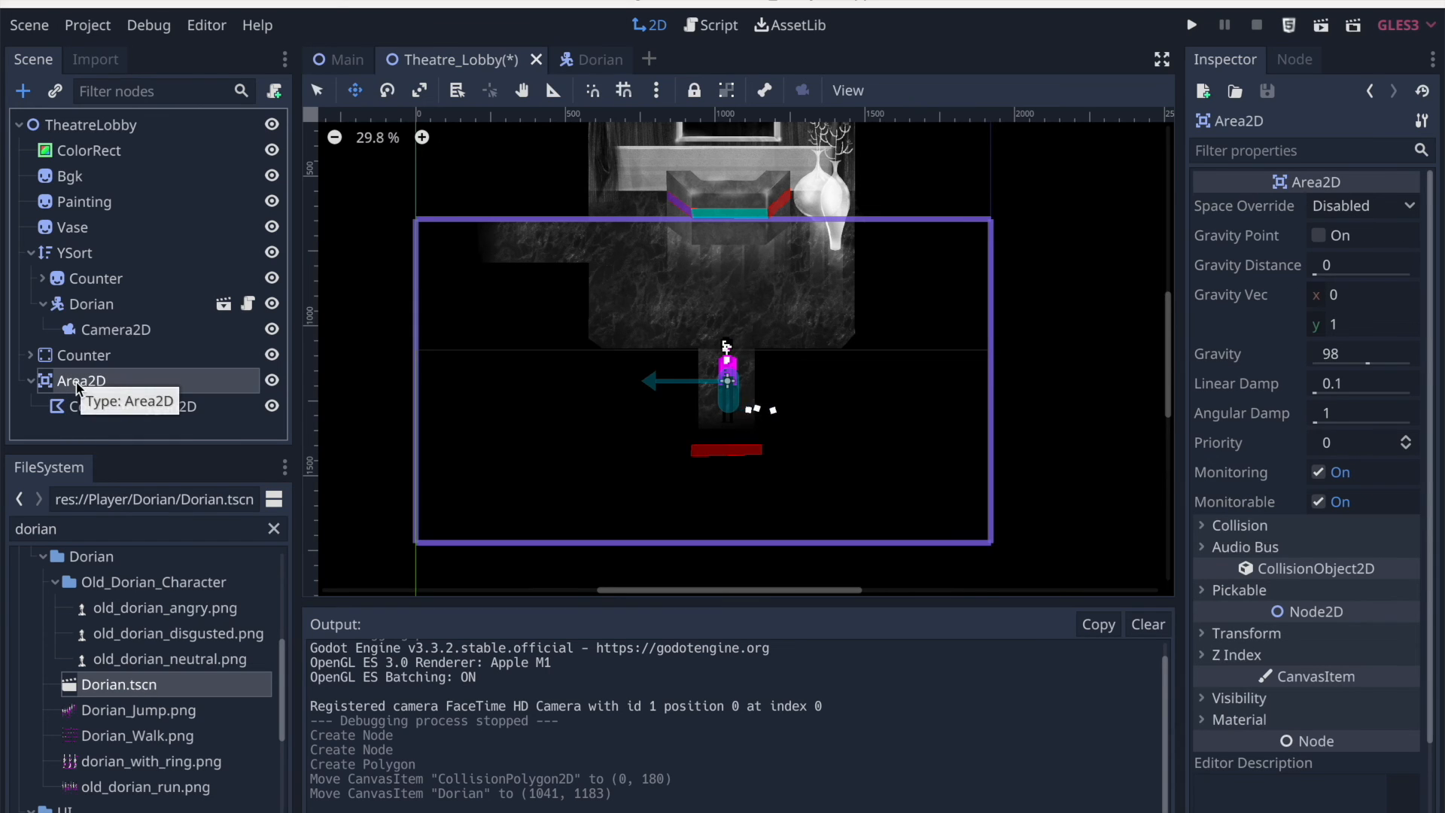
left_click(77, 382)
type("Exit")
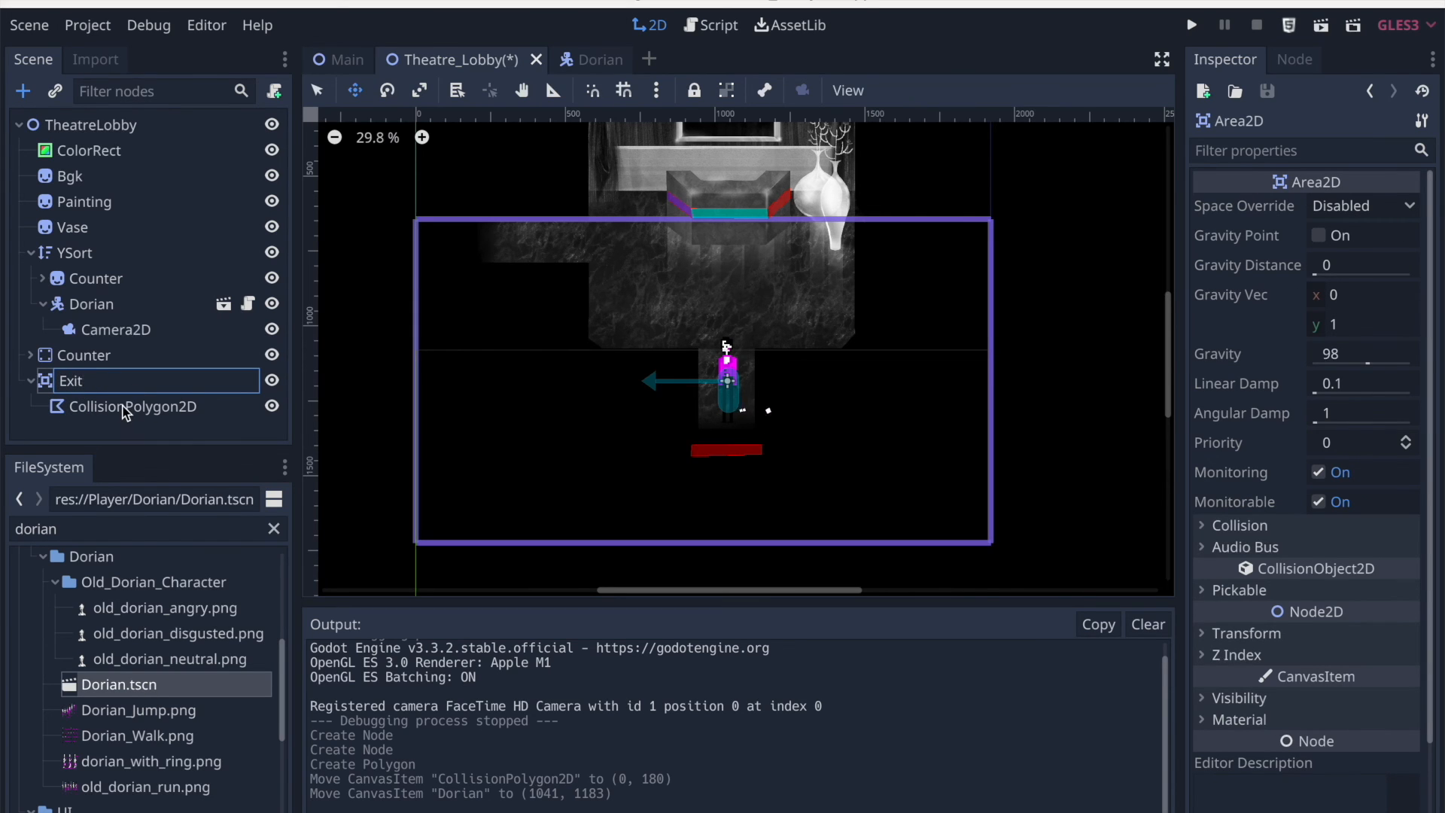
left_click(121, 404)
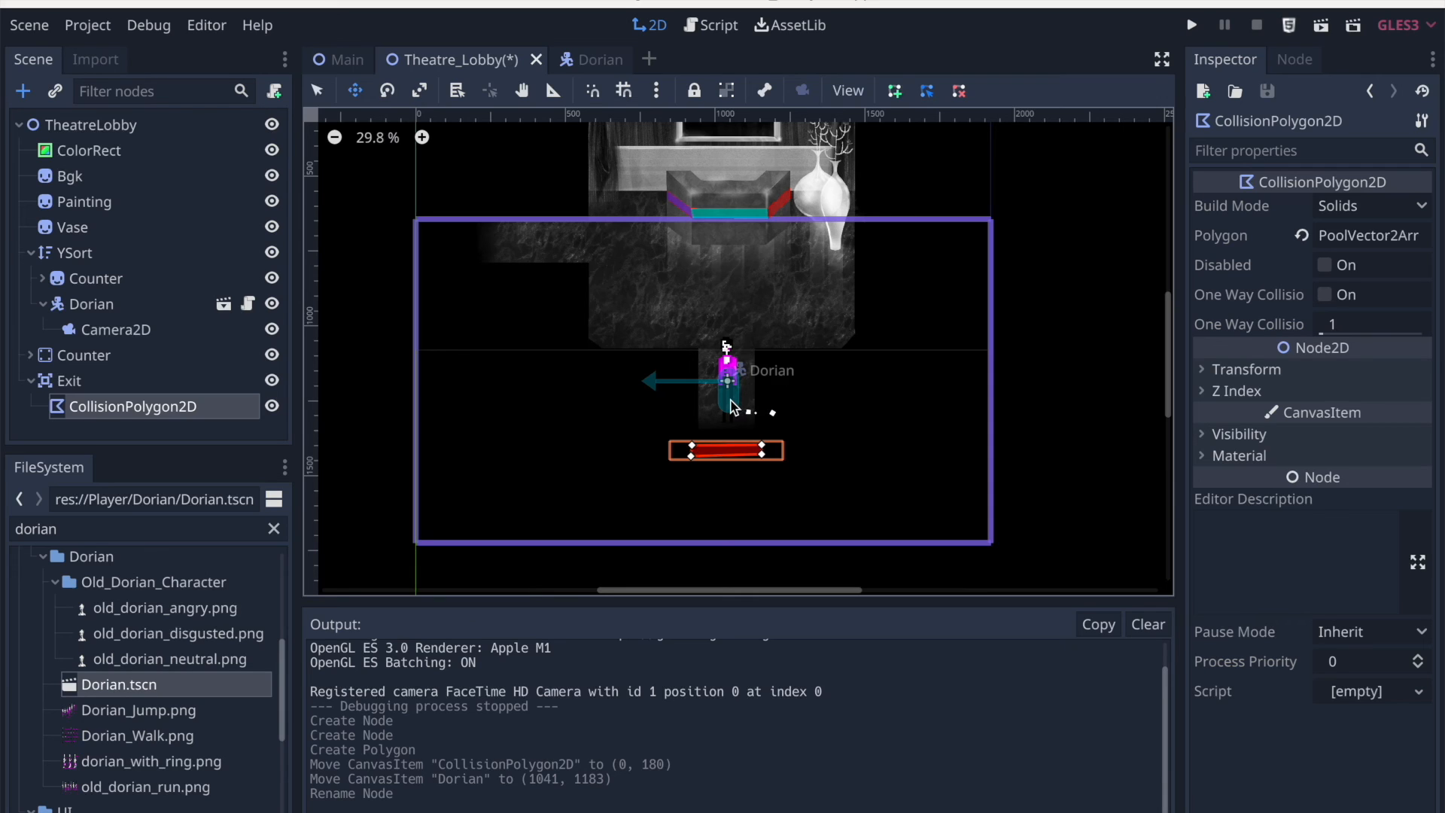
Examine the Exit area's body_entered signal and check the node type of the Dorian scene's root
left_click(85, 386)
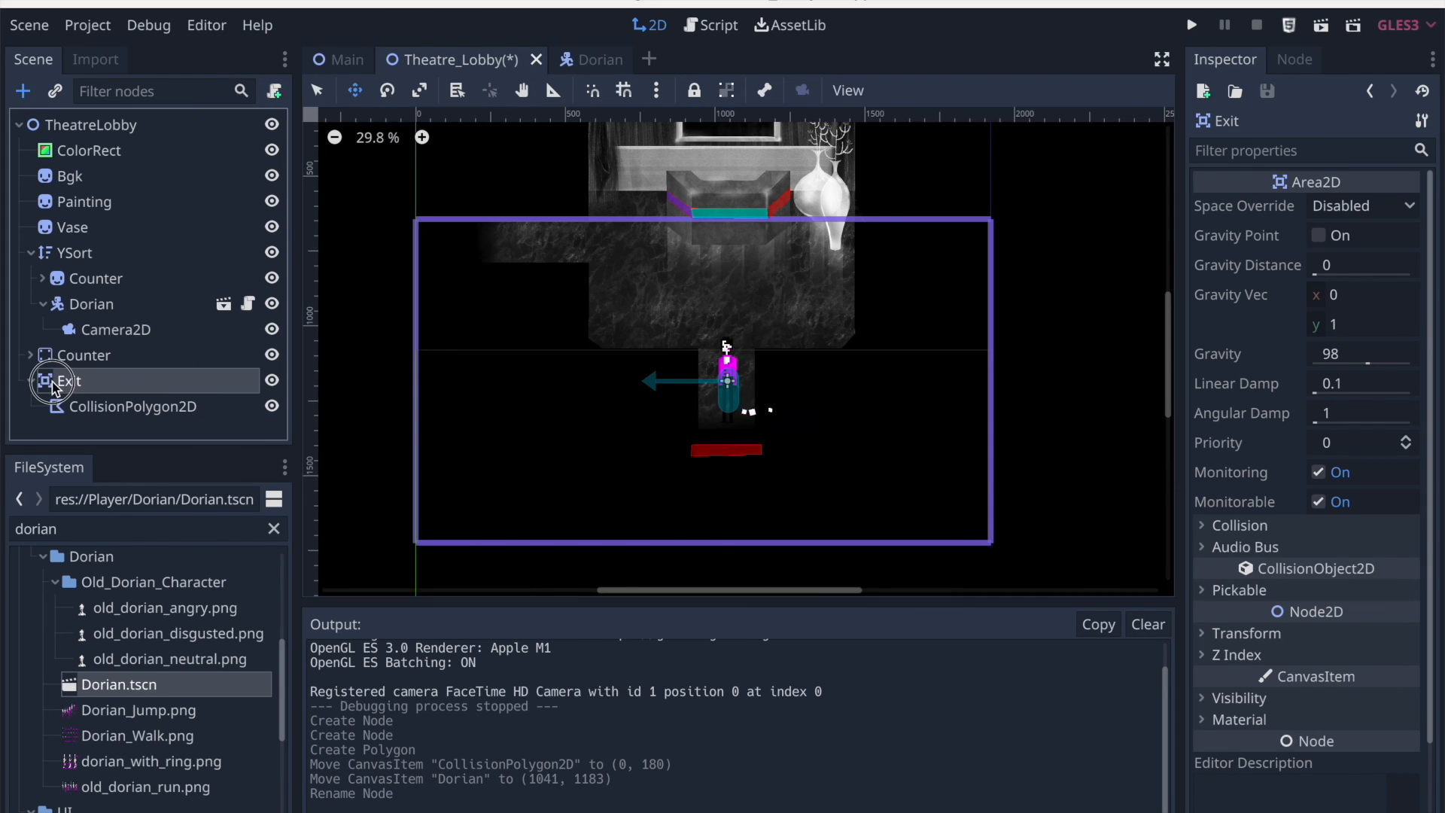
left_click(1292, 63)
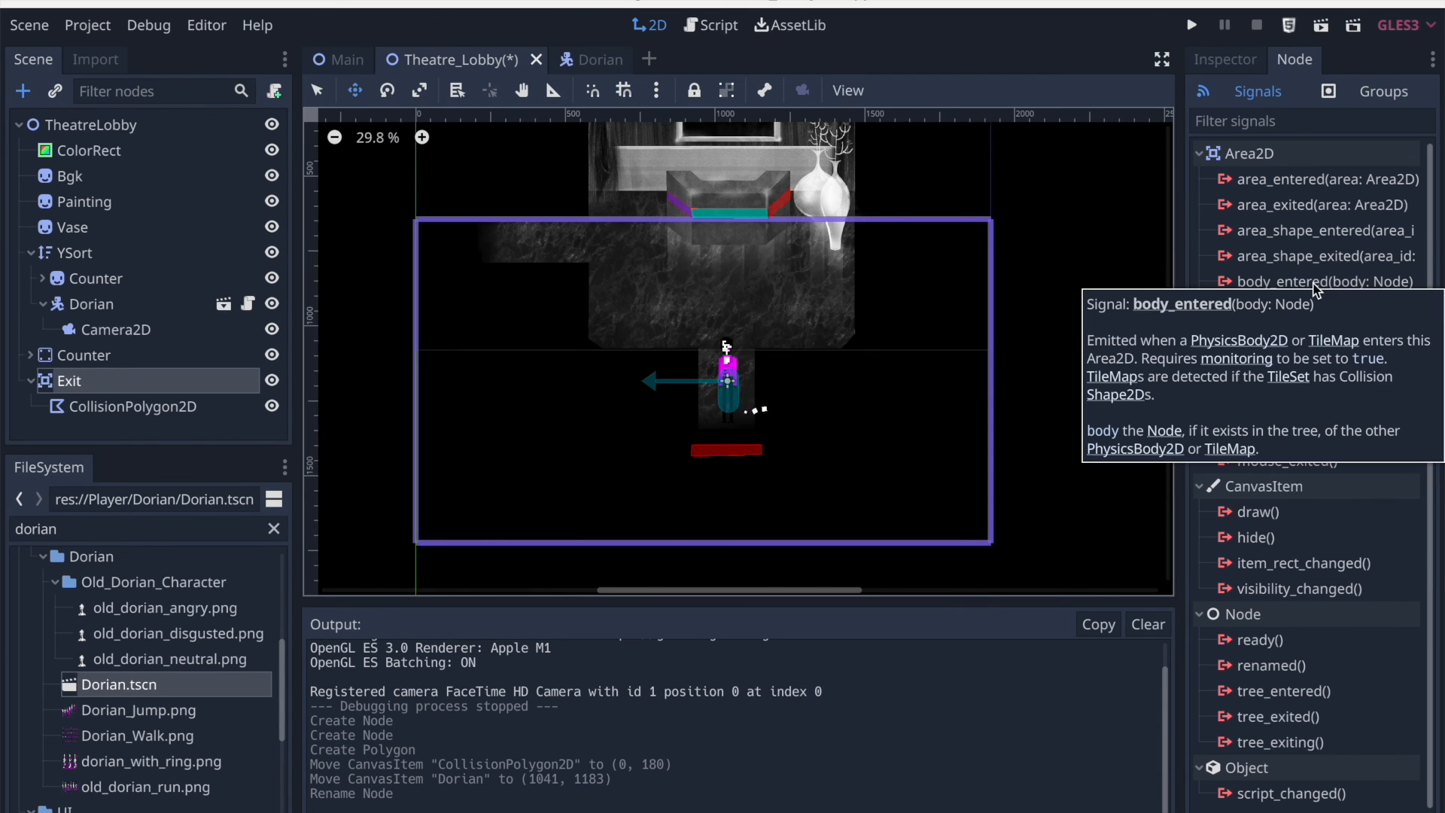
left_click(1276, 290)
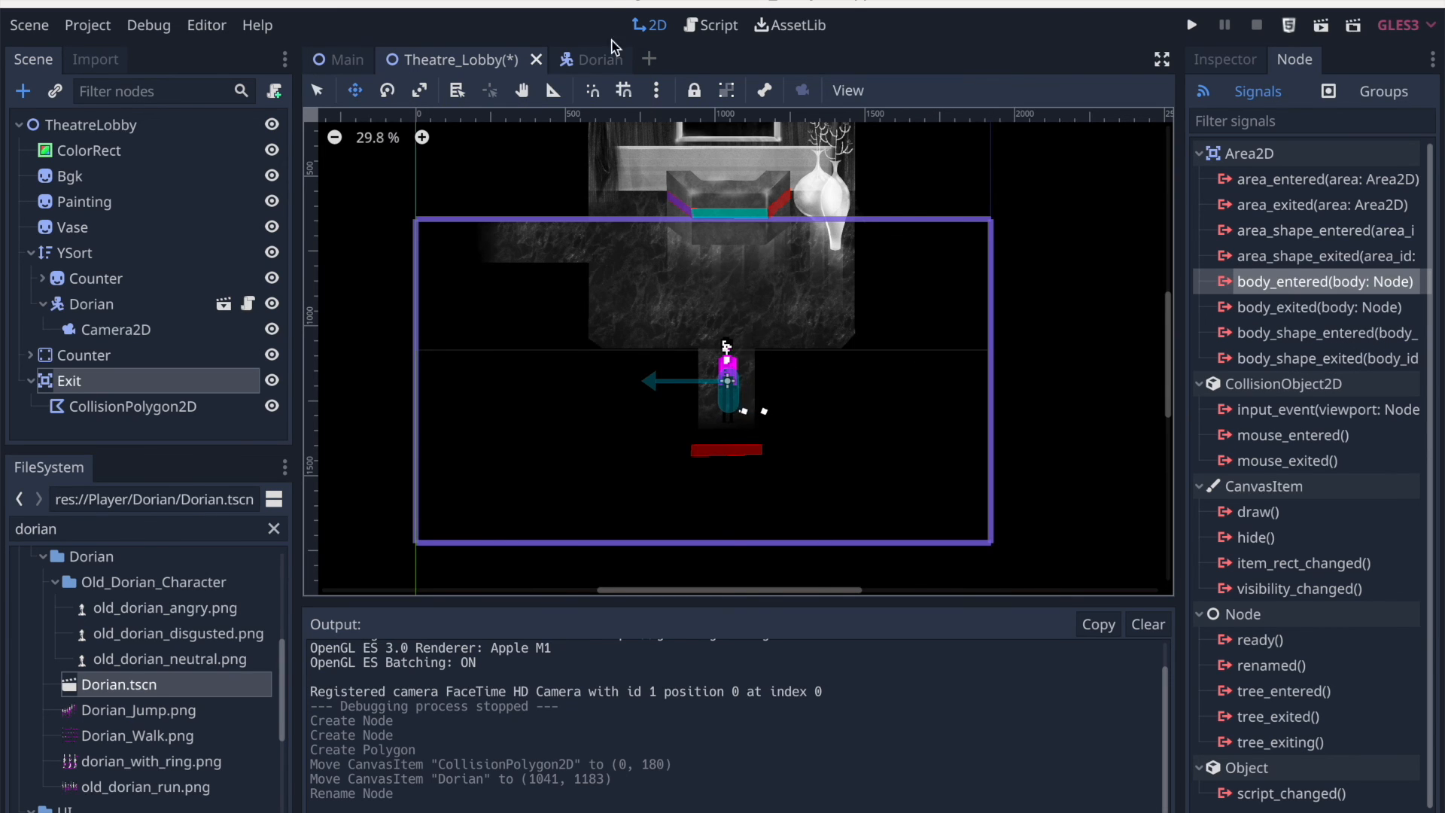
left_click(593, 58)
left_click(64, 128)
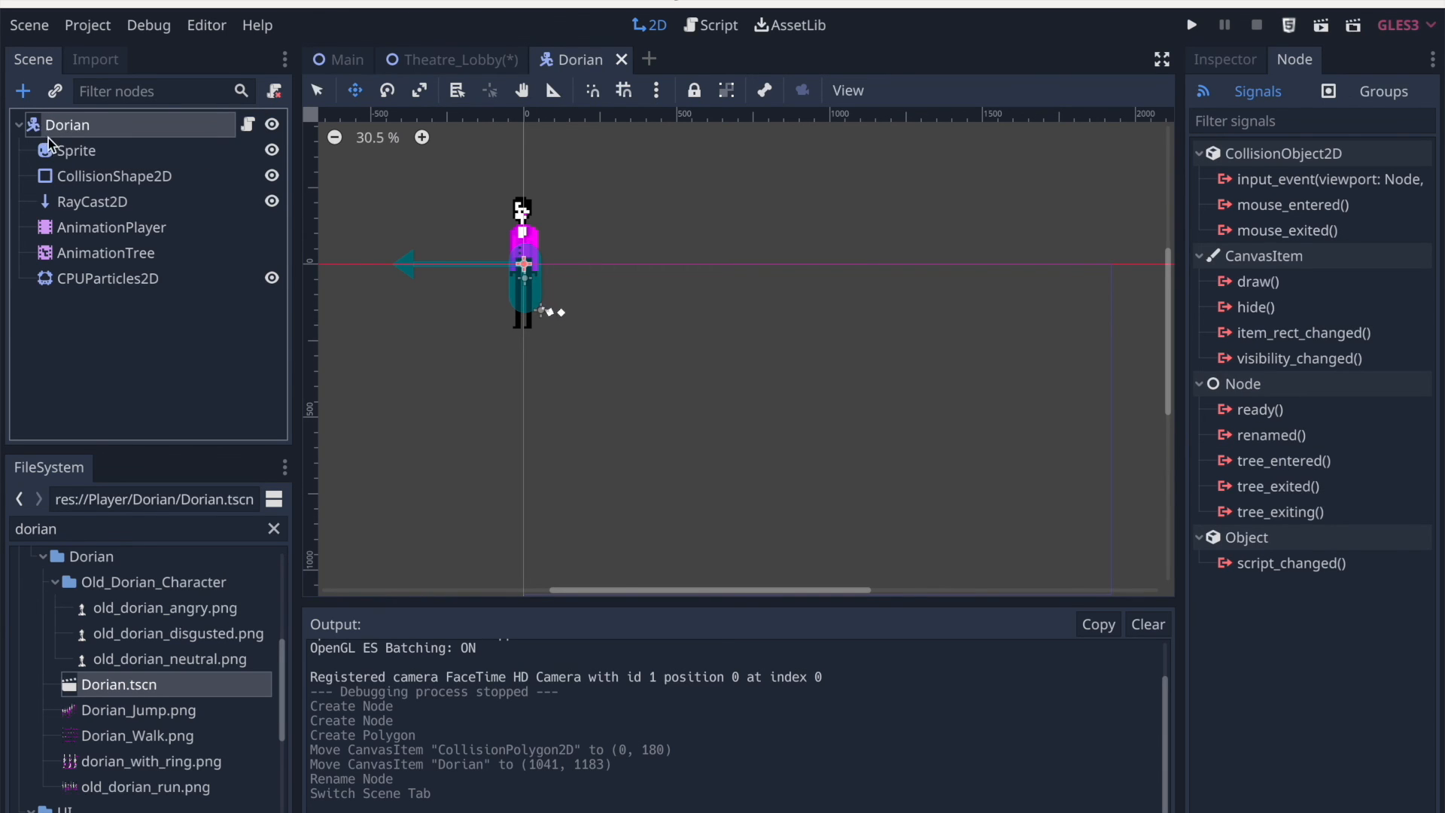
left_click(477, 66)
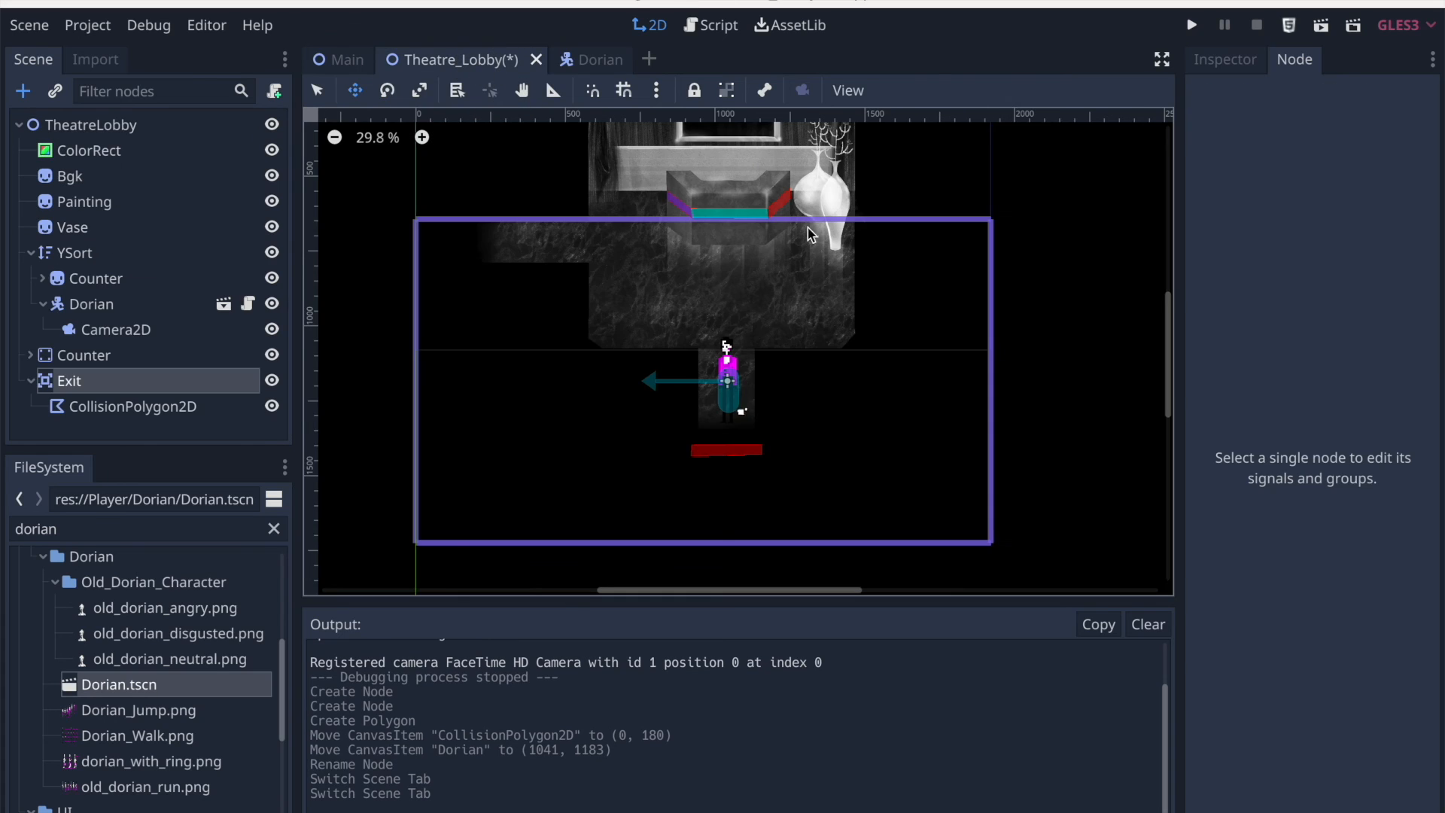
left_click(183, 382)
left_click(1300, 315)
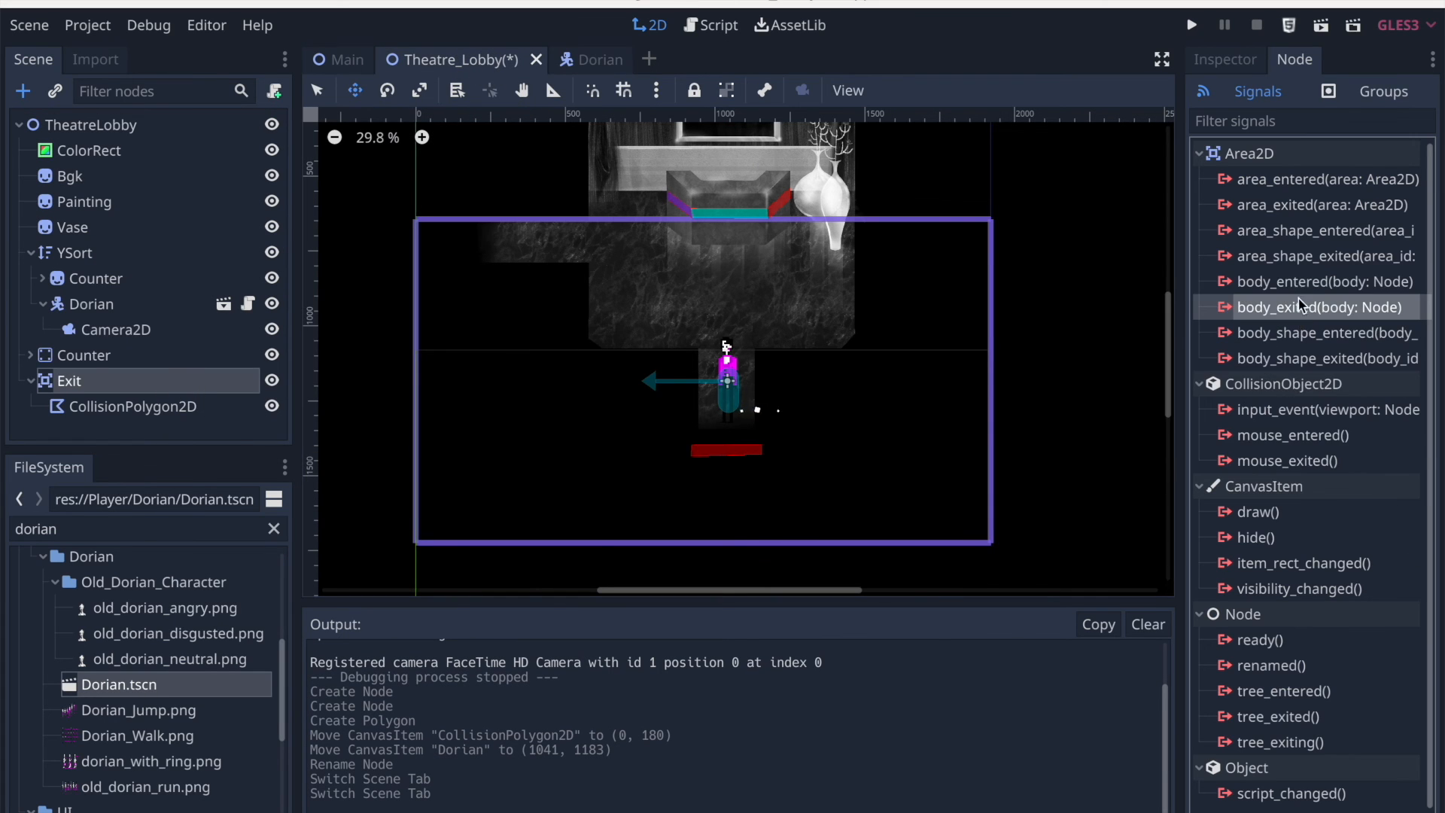
left_click(1295, 286)
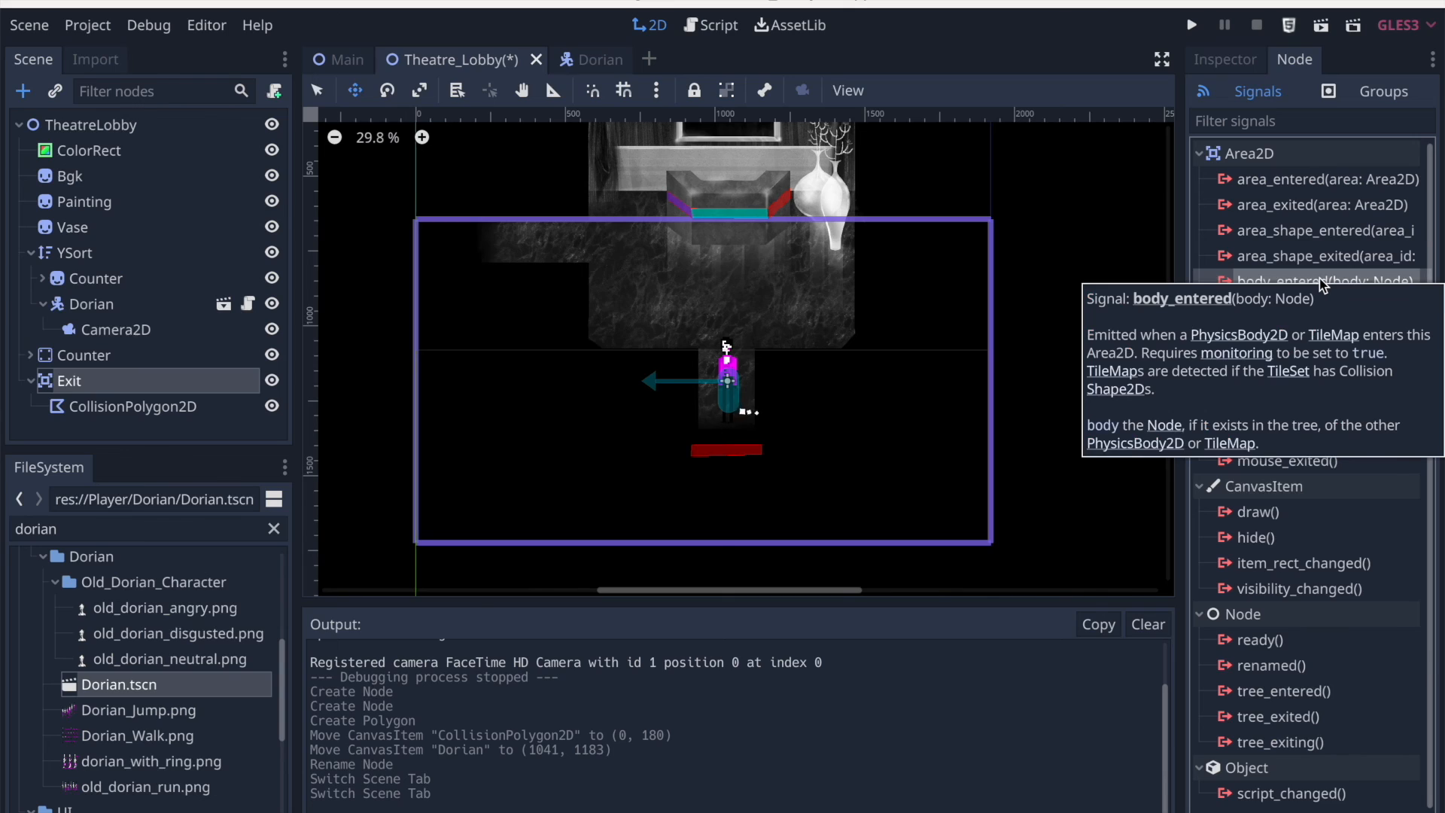
double_click(1320, 280)
scroll(760, 446, "up", 2)
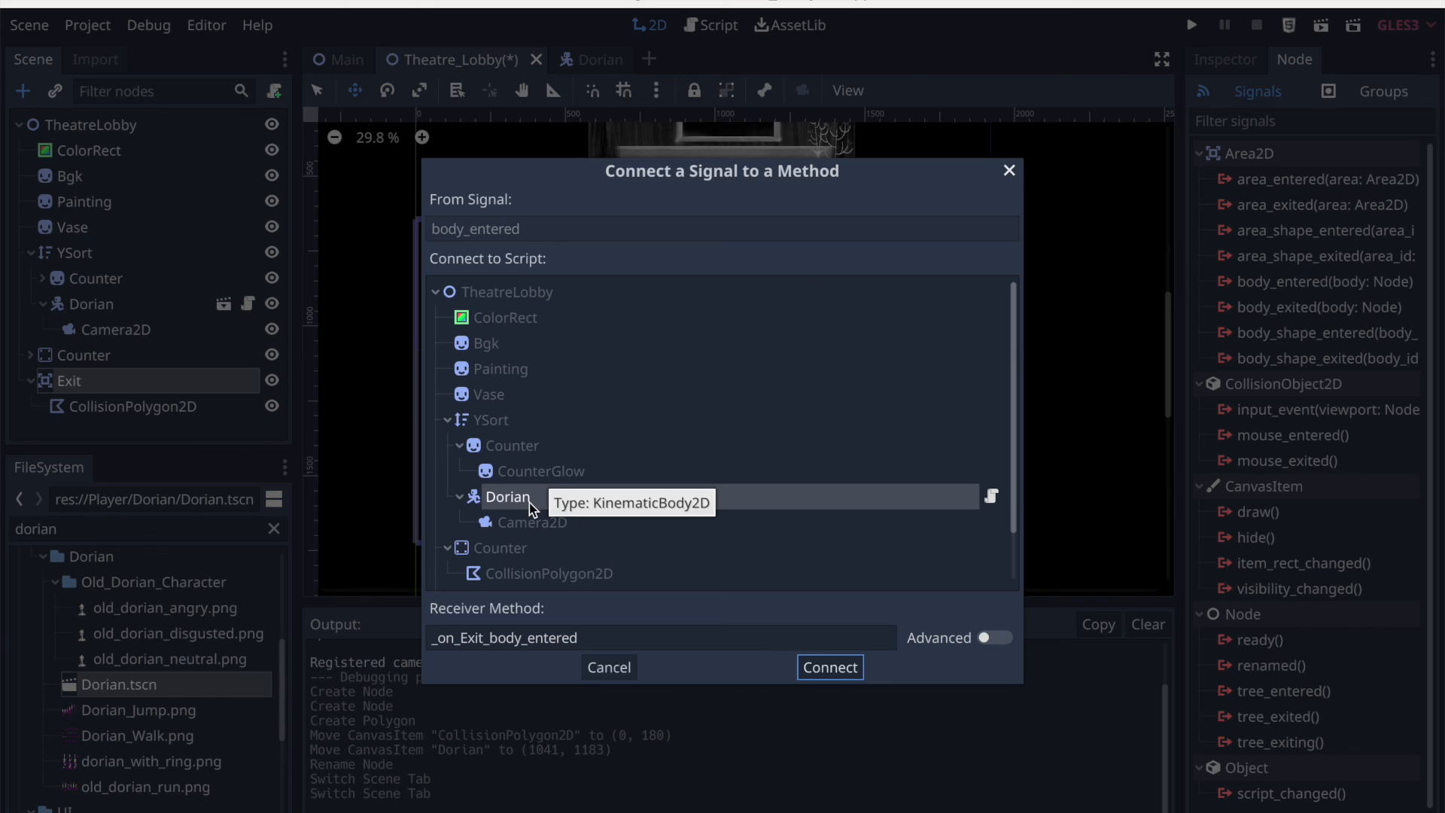
left_click(587, 660)
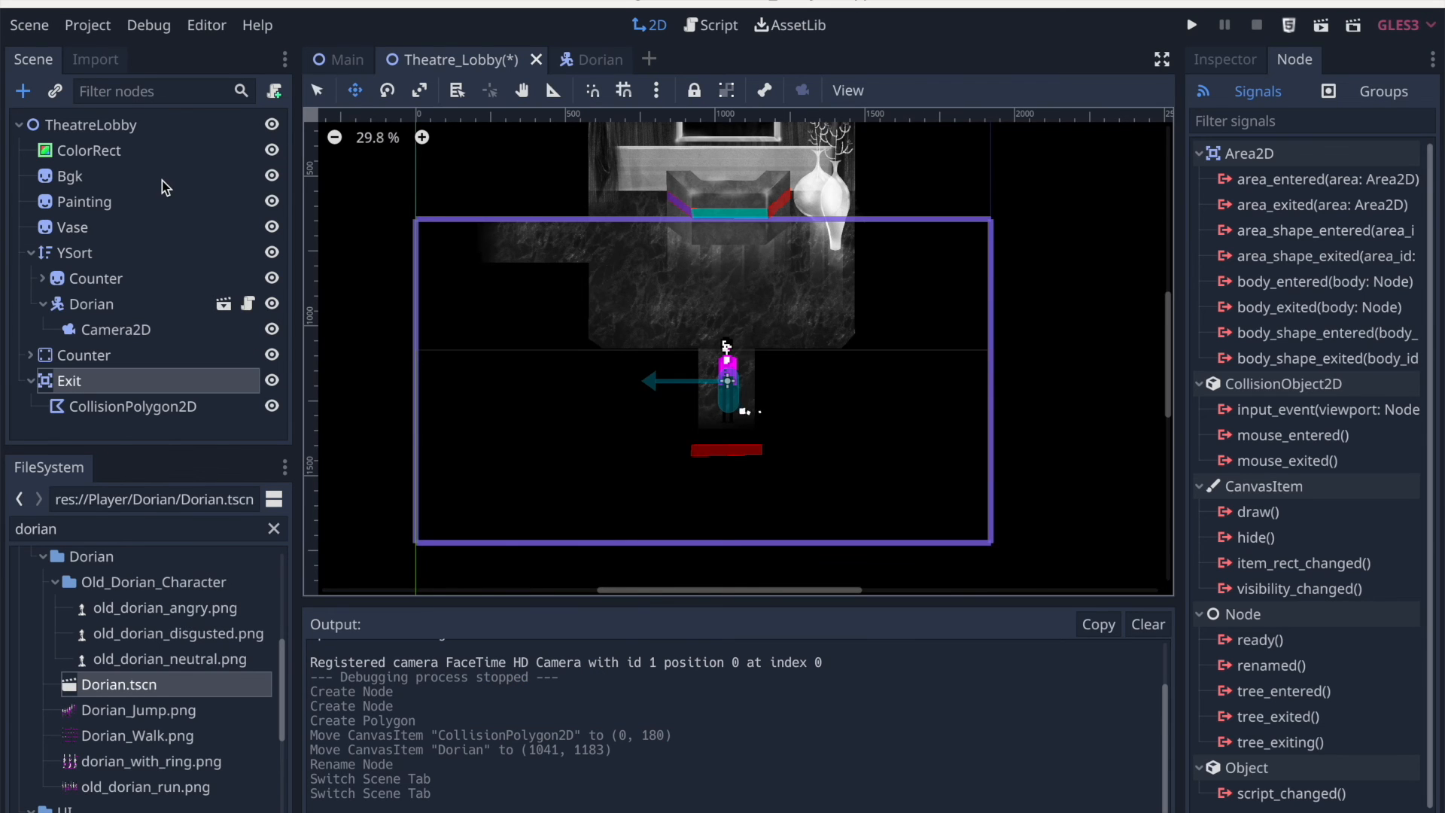
Attach a new GDScript, res://Scenes/Theatre_Lobby.gd, to the TheatreLobby root node using the Default template
left_click(176, 123)
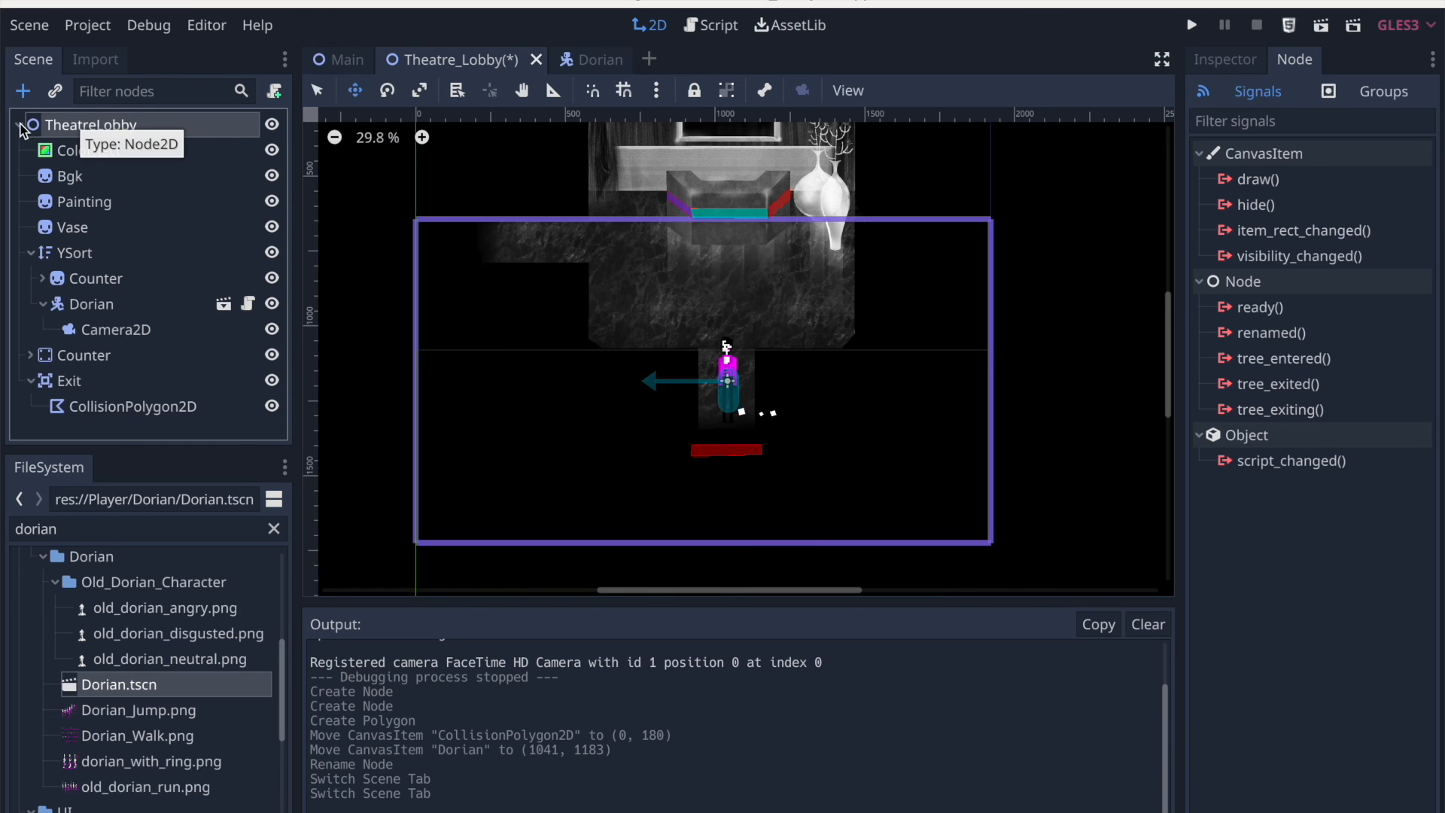
left_click(276, 91)
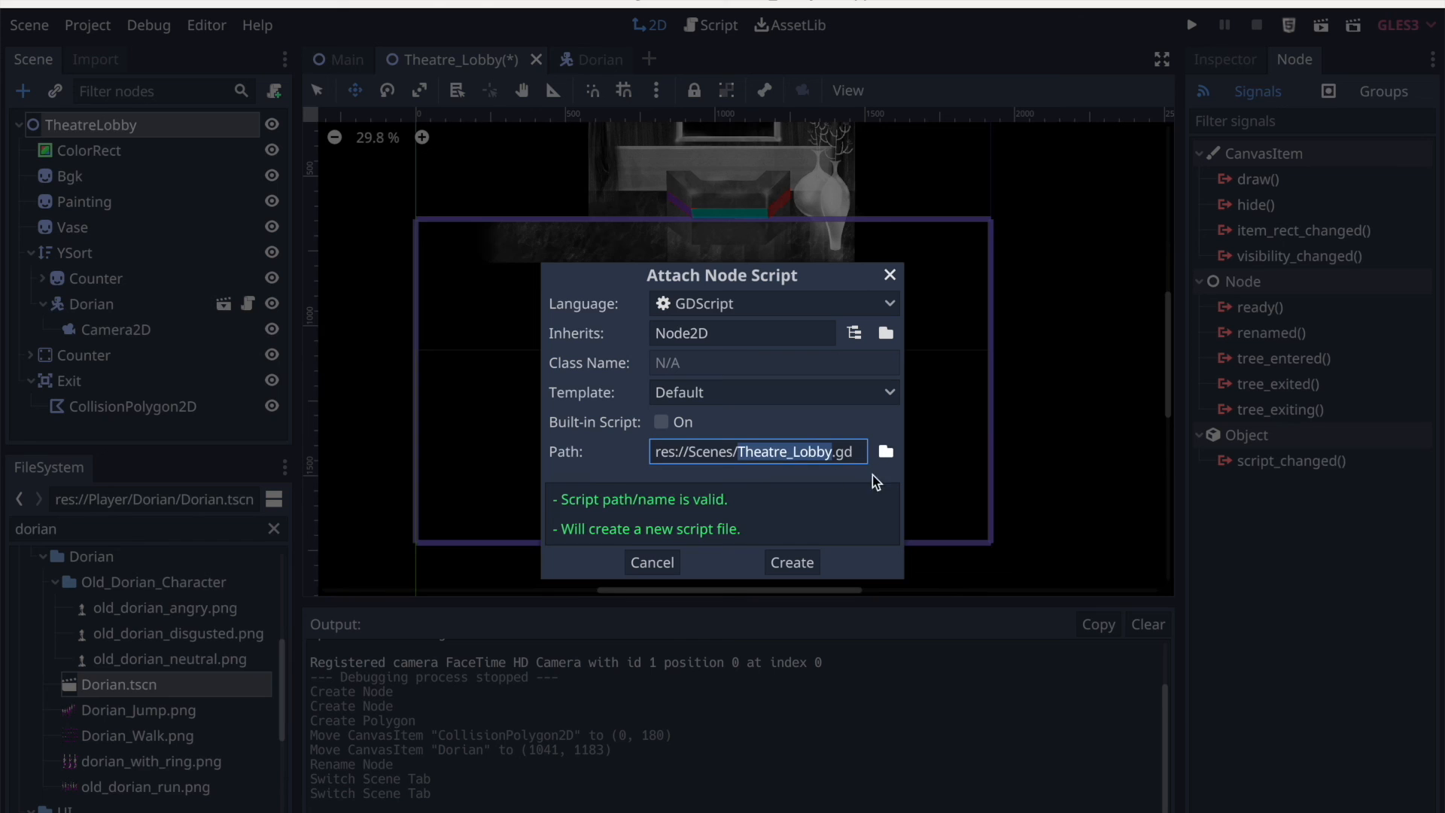
left_click(790, 563)
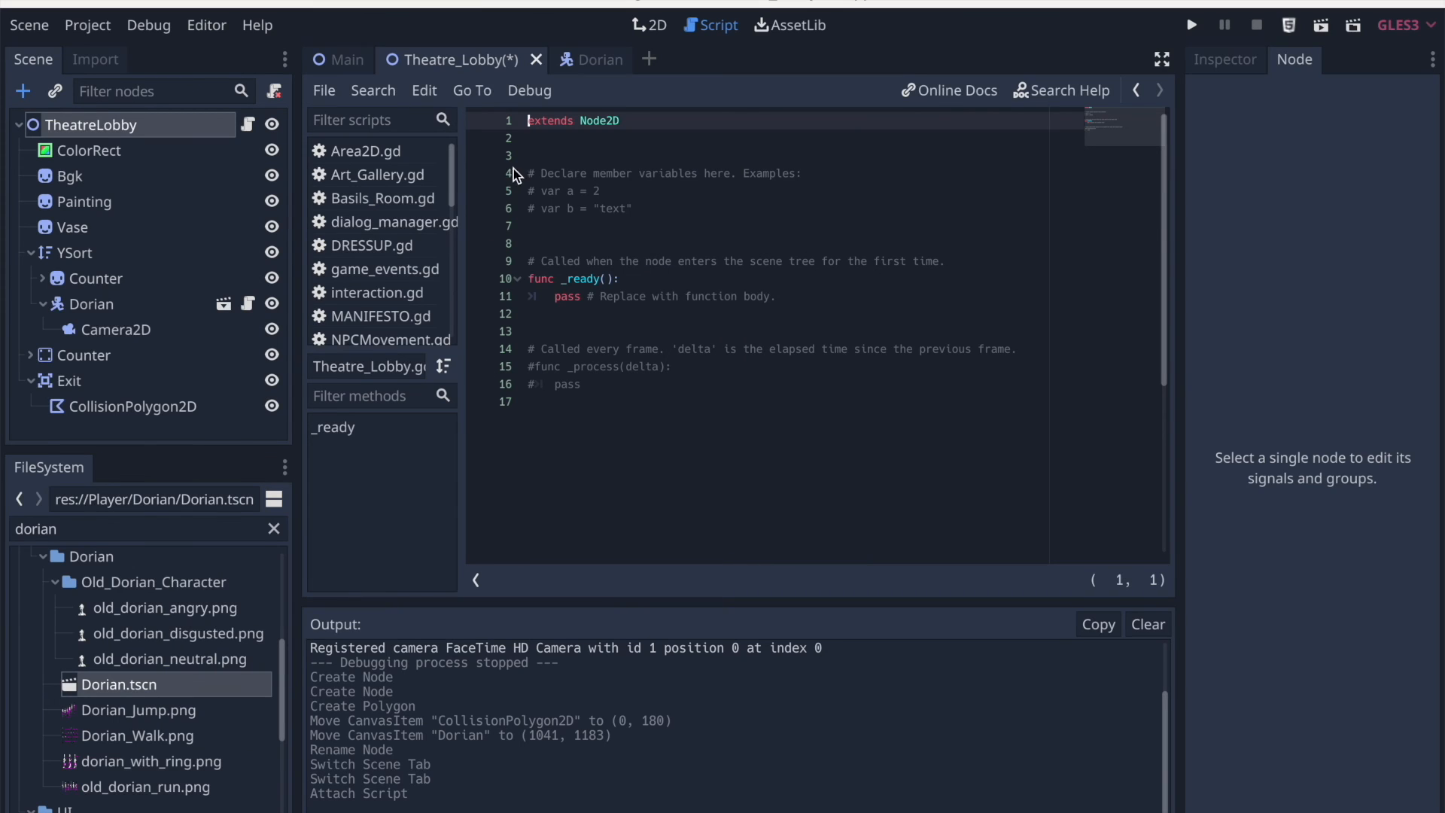
Delete all the template code below the extends Node2D line in Theatre_Lobby.gd
left_click_drag(529, 138, 607, 426)
key("BackSpace")
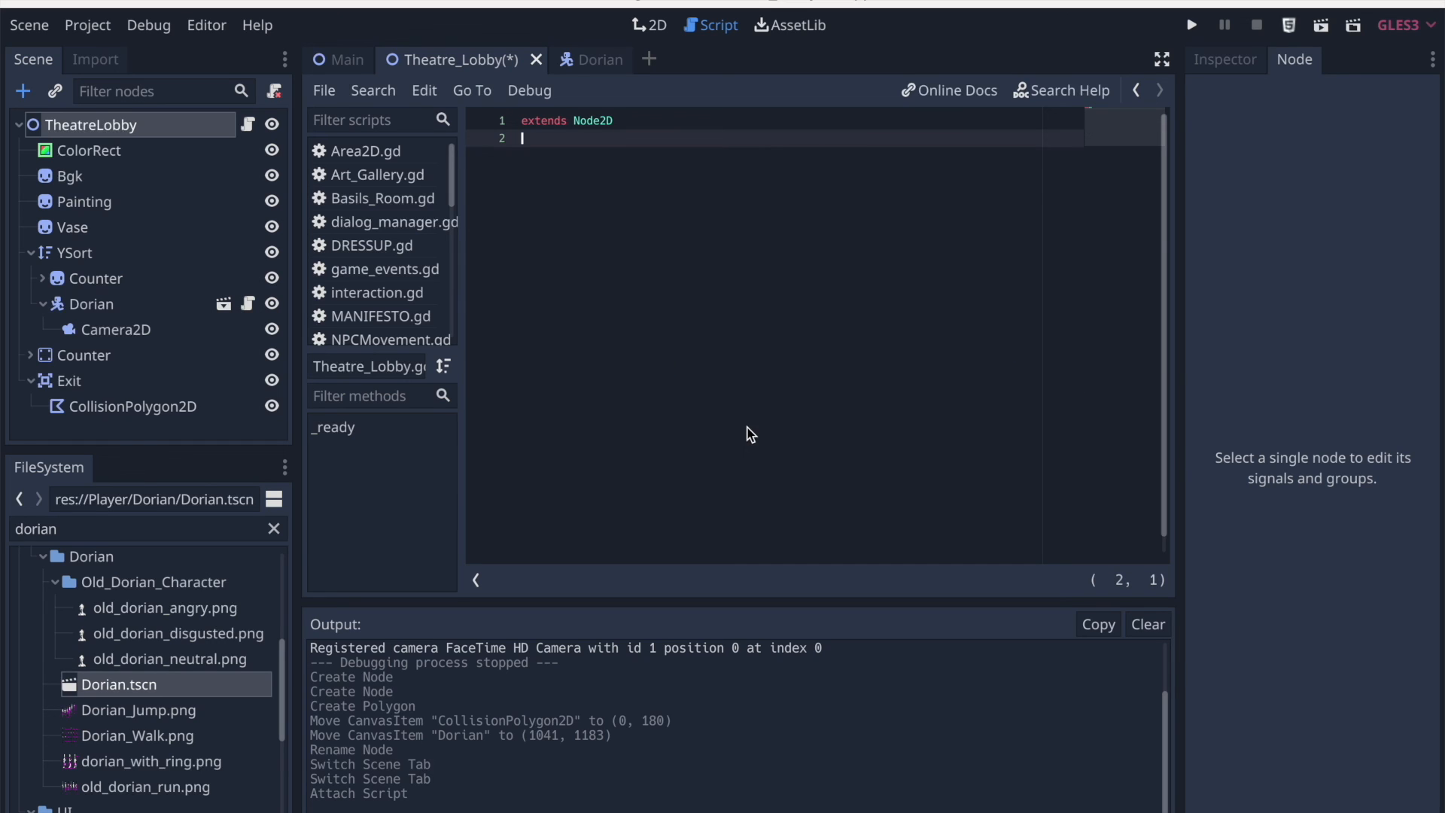
key("Return")
left_click_drag(635, 120, 574, 122)
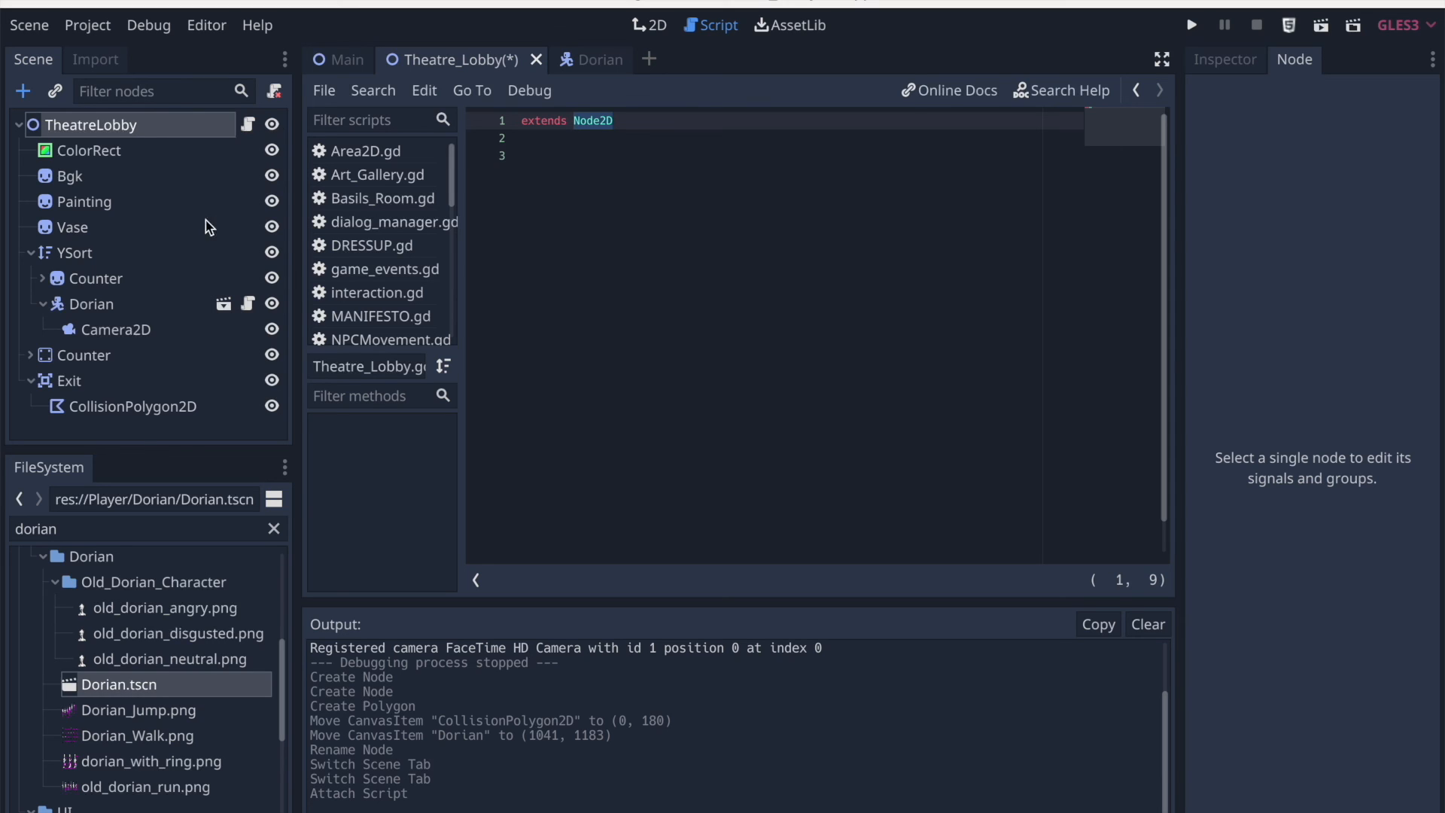
Connect the Exit area's body_entered signal to the TheatreLobby script with the receiver method _on_Exit_body_entered
left_click(142, 308)
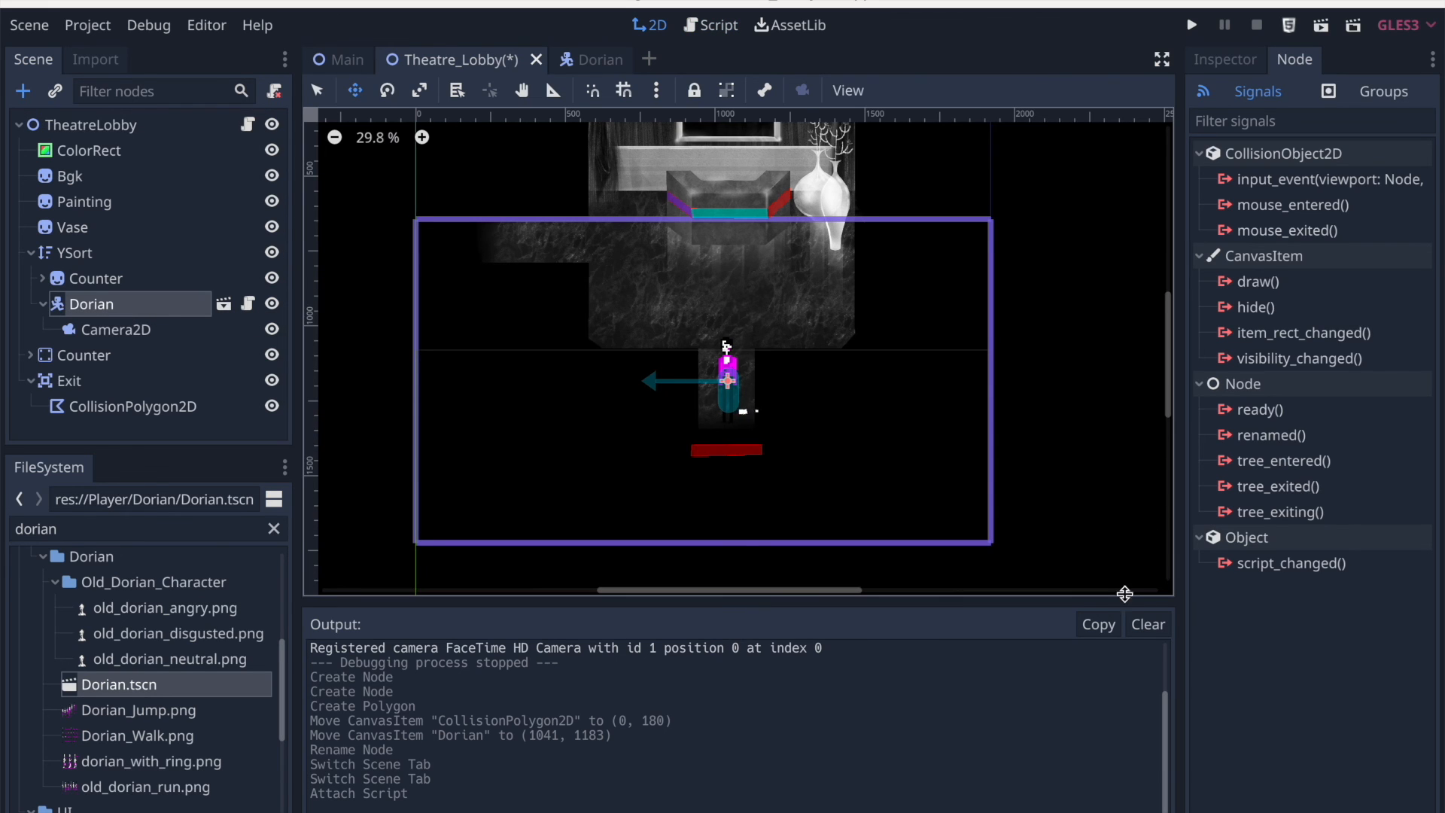
left_click(102, 380)
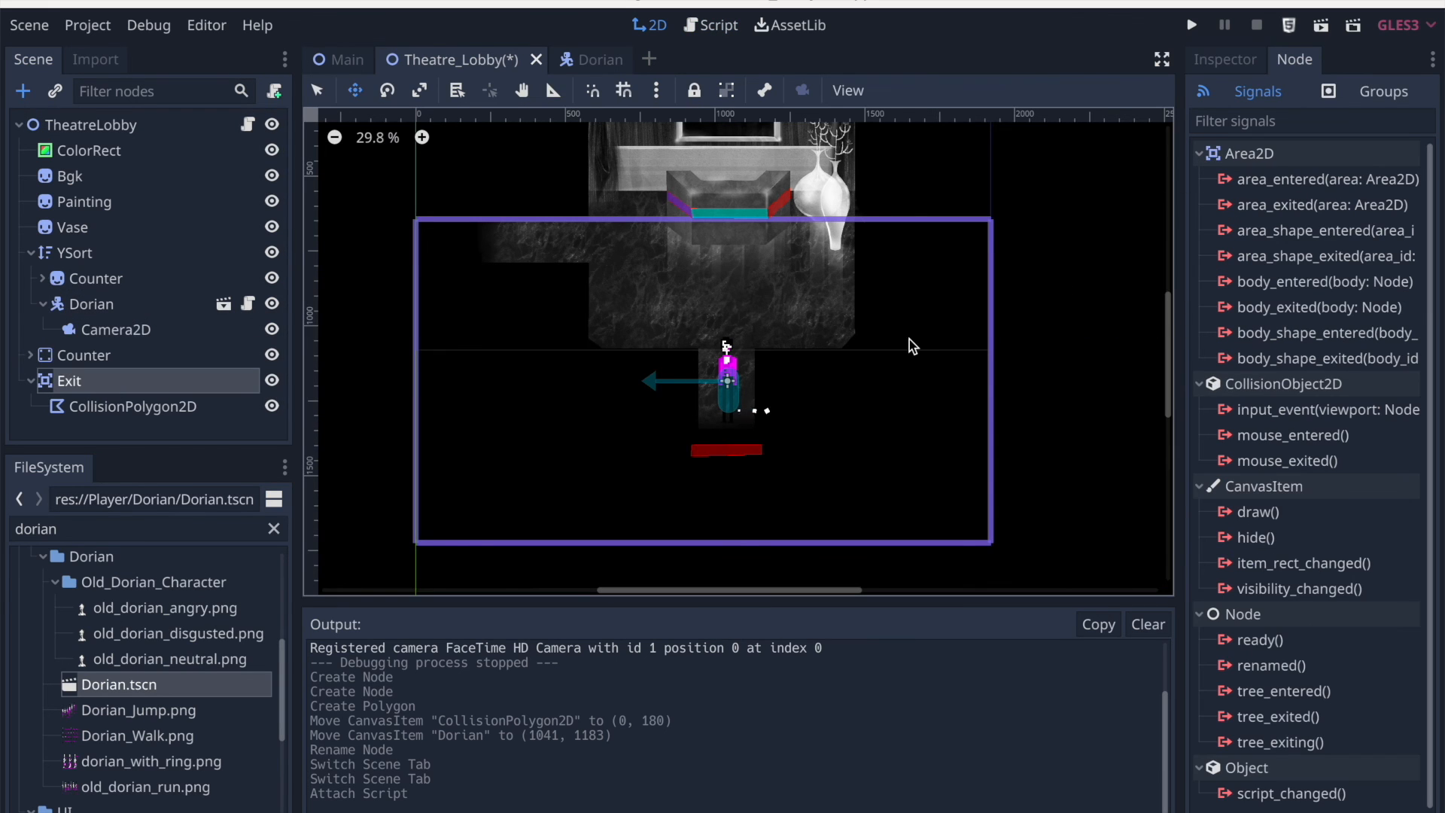
double_click(1283, 283)
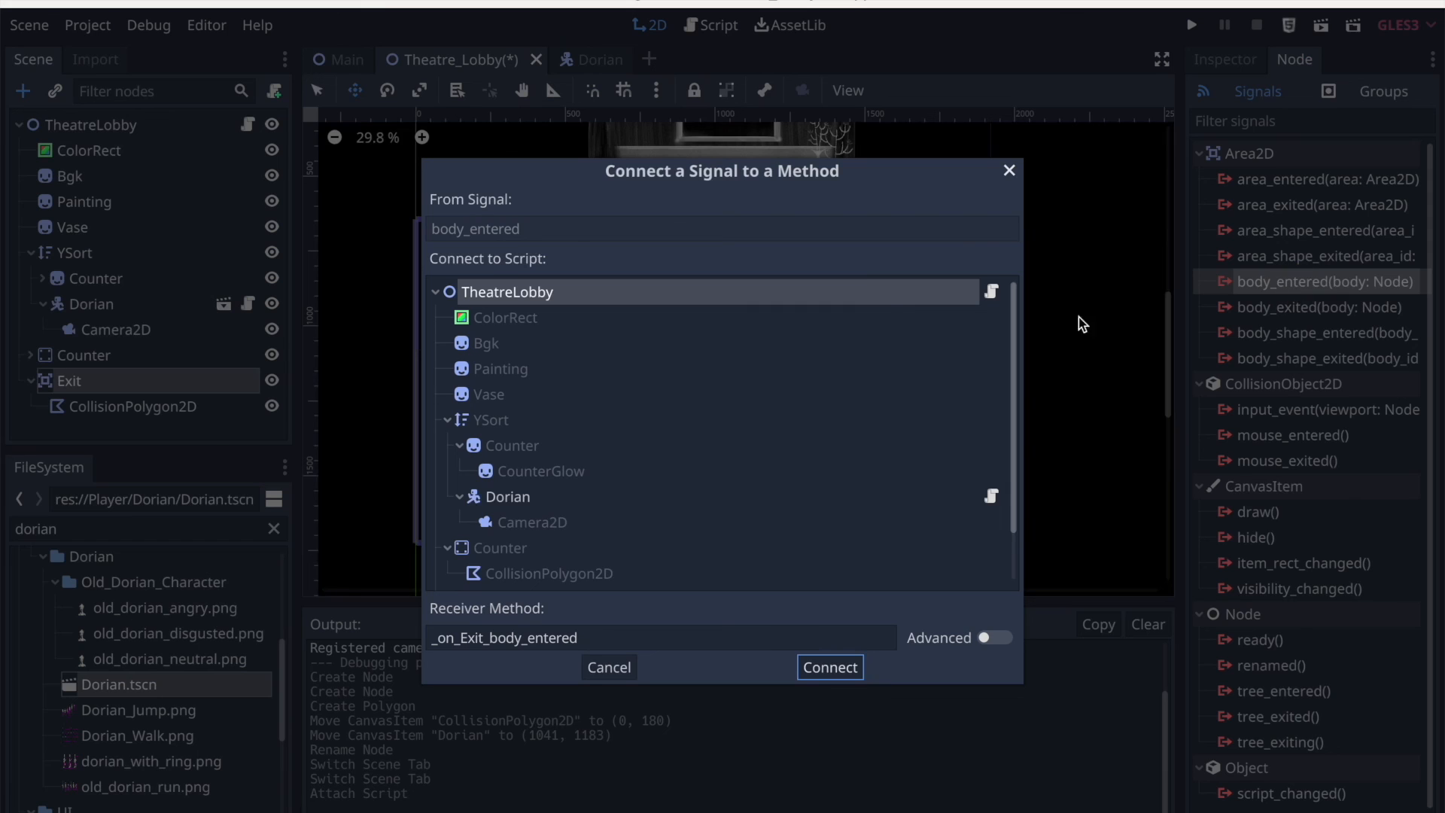
key("Return")
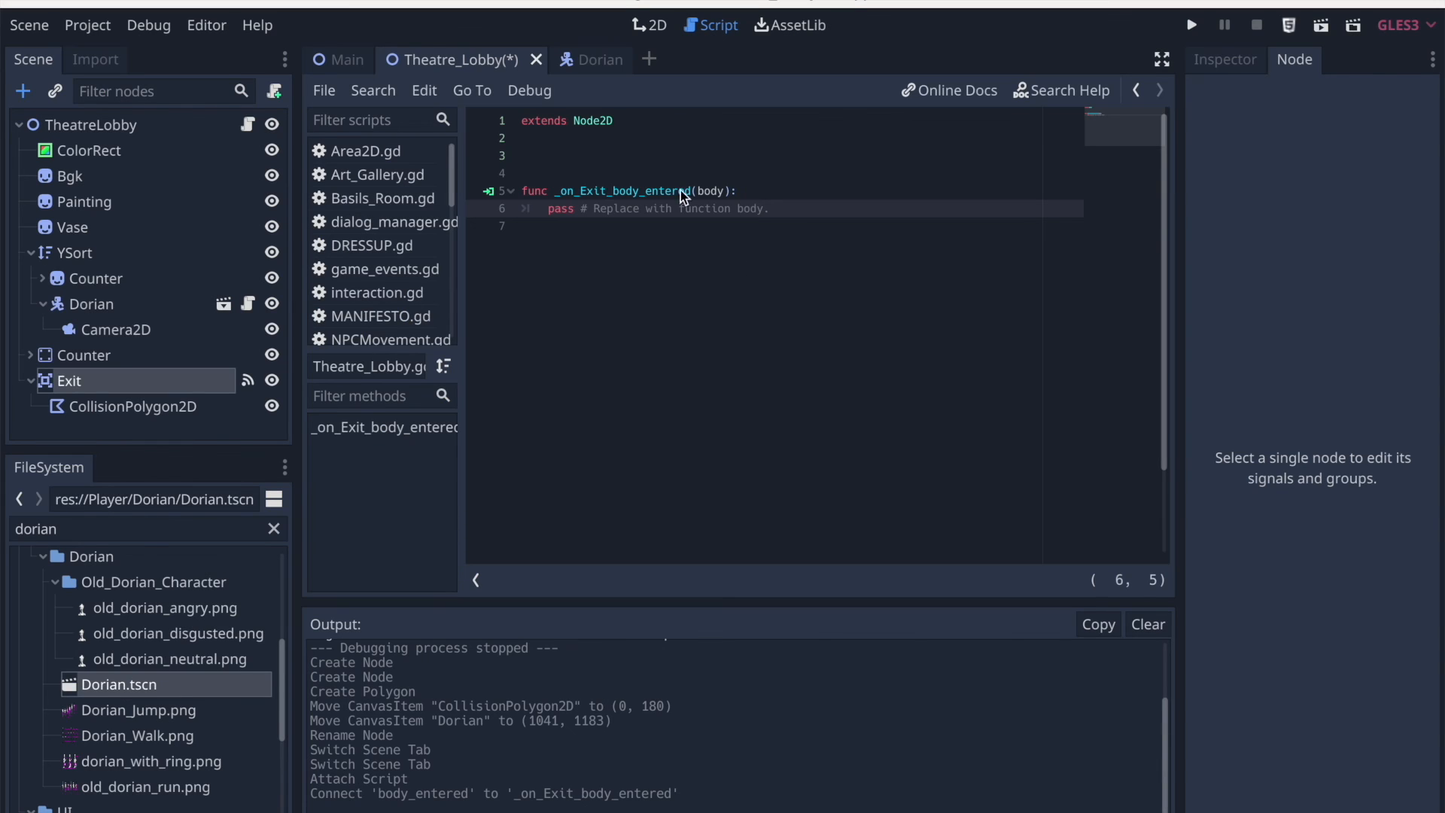
Delete the placeholder body of _on_Exit_body_entered and remove two surplus blank lines above the function
left_click(707, 228)
left_click_drag(769, 209, 565, 208)
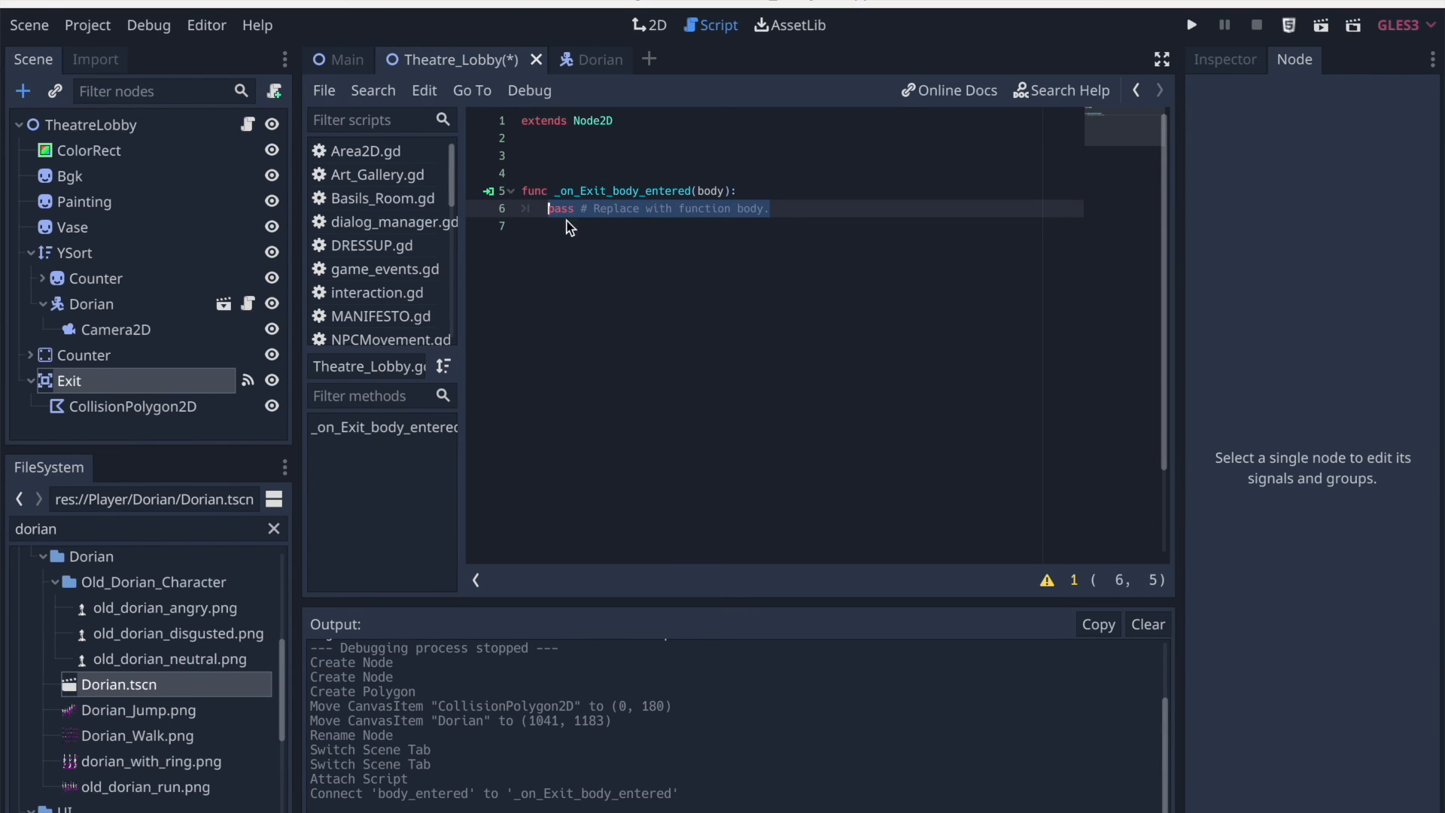
key("BackSpace")
left_click(562, 157)
left_click(575, 223)
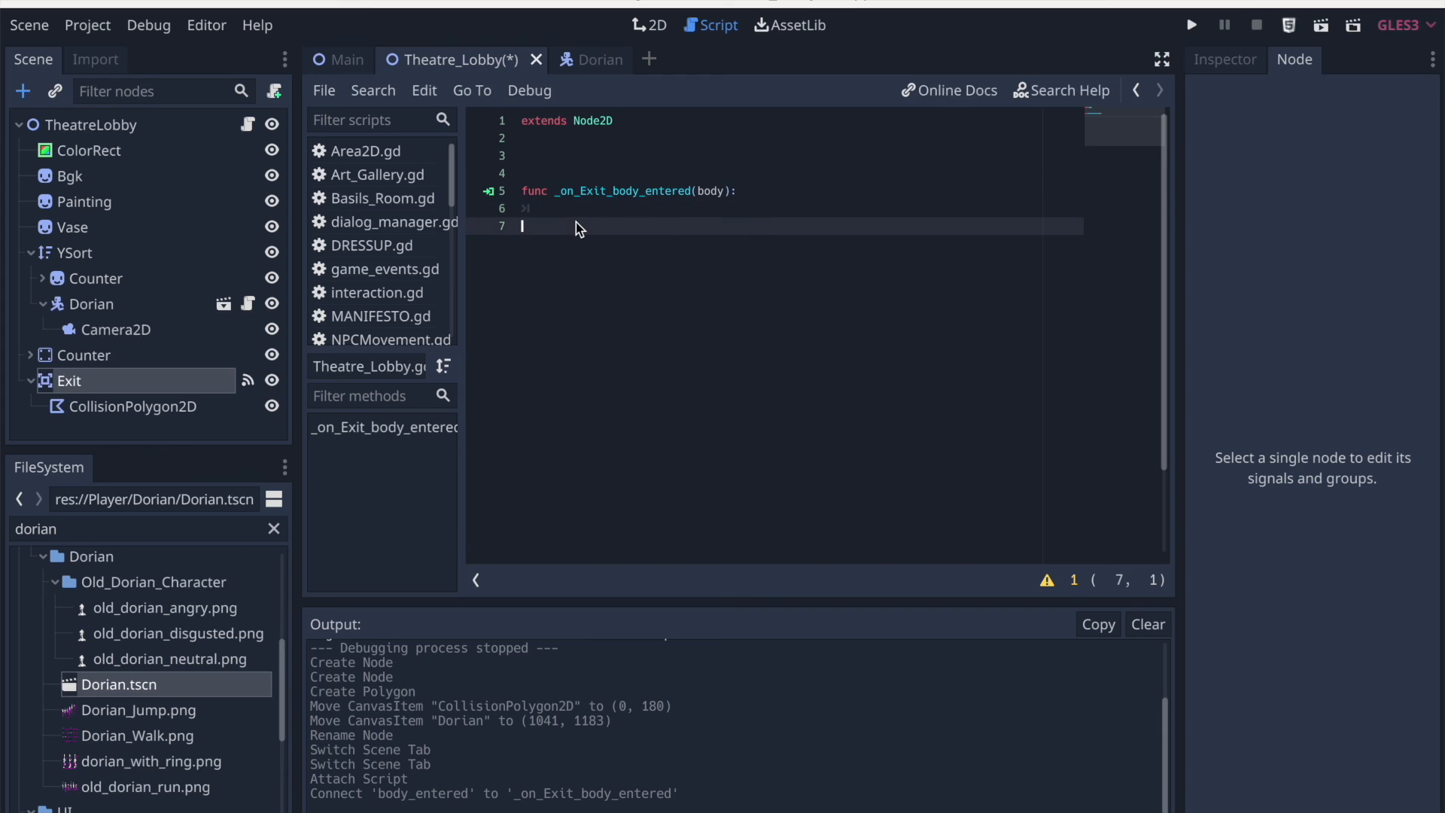
left_click(575, 209)
type("[as")
key("BackSpace")
key("BackSpace")
key("BackSpace")
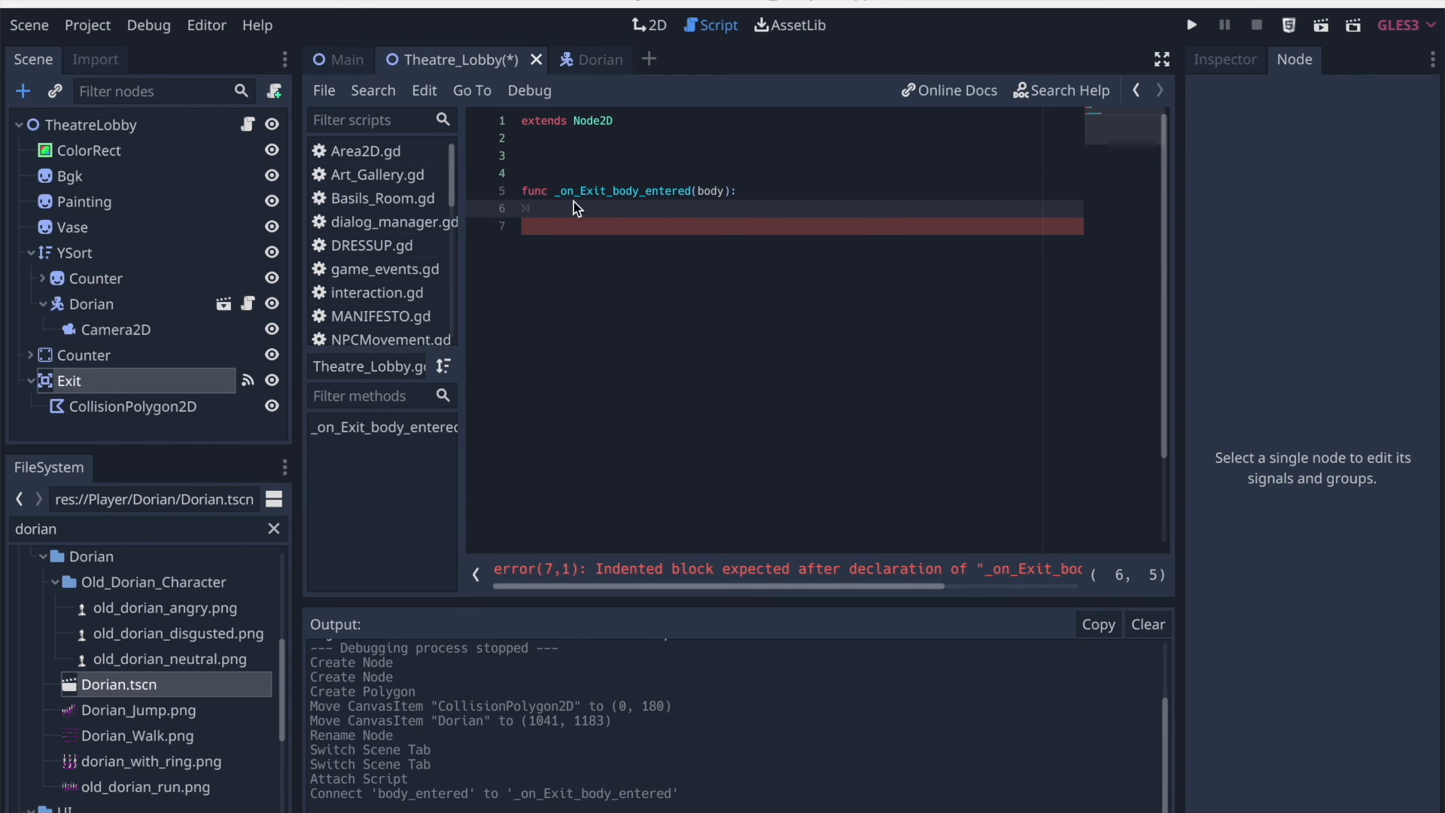
left_click(601, 248)
left_click(584, 217)
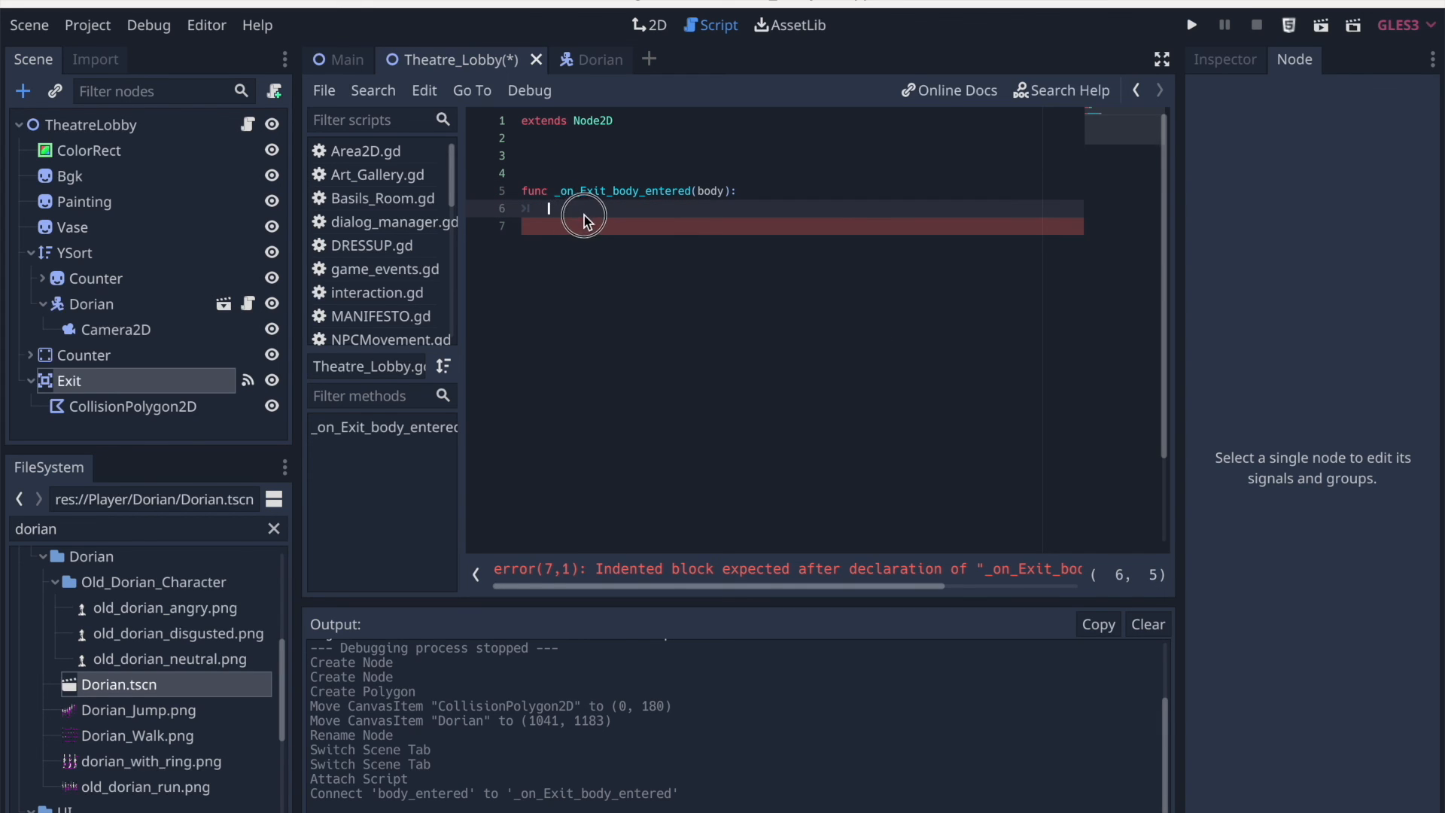
left_click(535, 157)
key("Up")
key("Delete")
key("Delete")
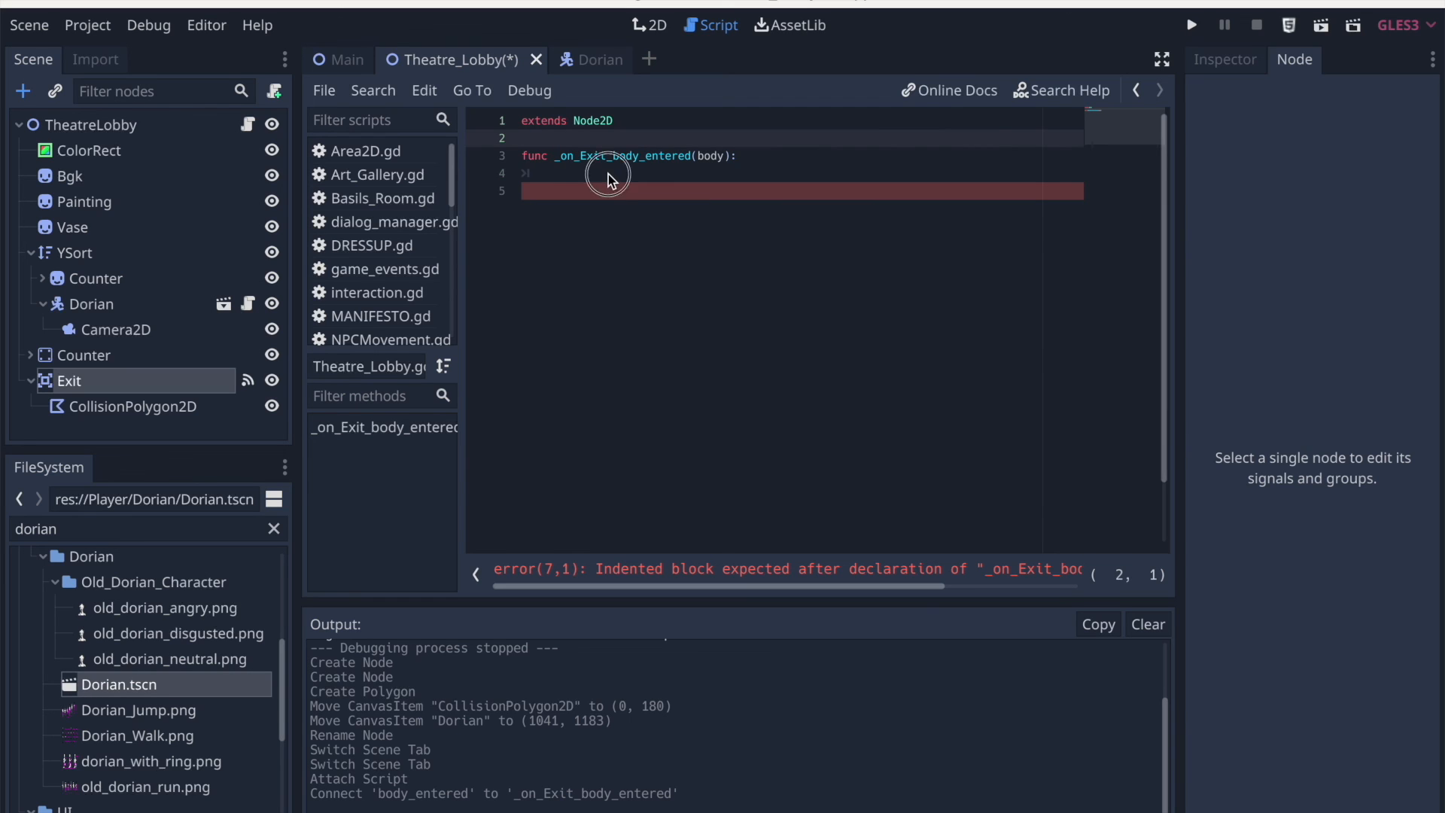
Write get_tree().change_scene() in the body of _on_Exit_body_entered, leaving the parentheses empty
left_click(608, 174)
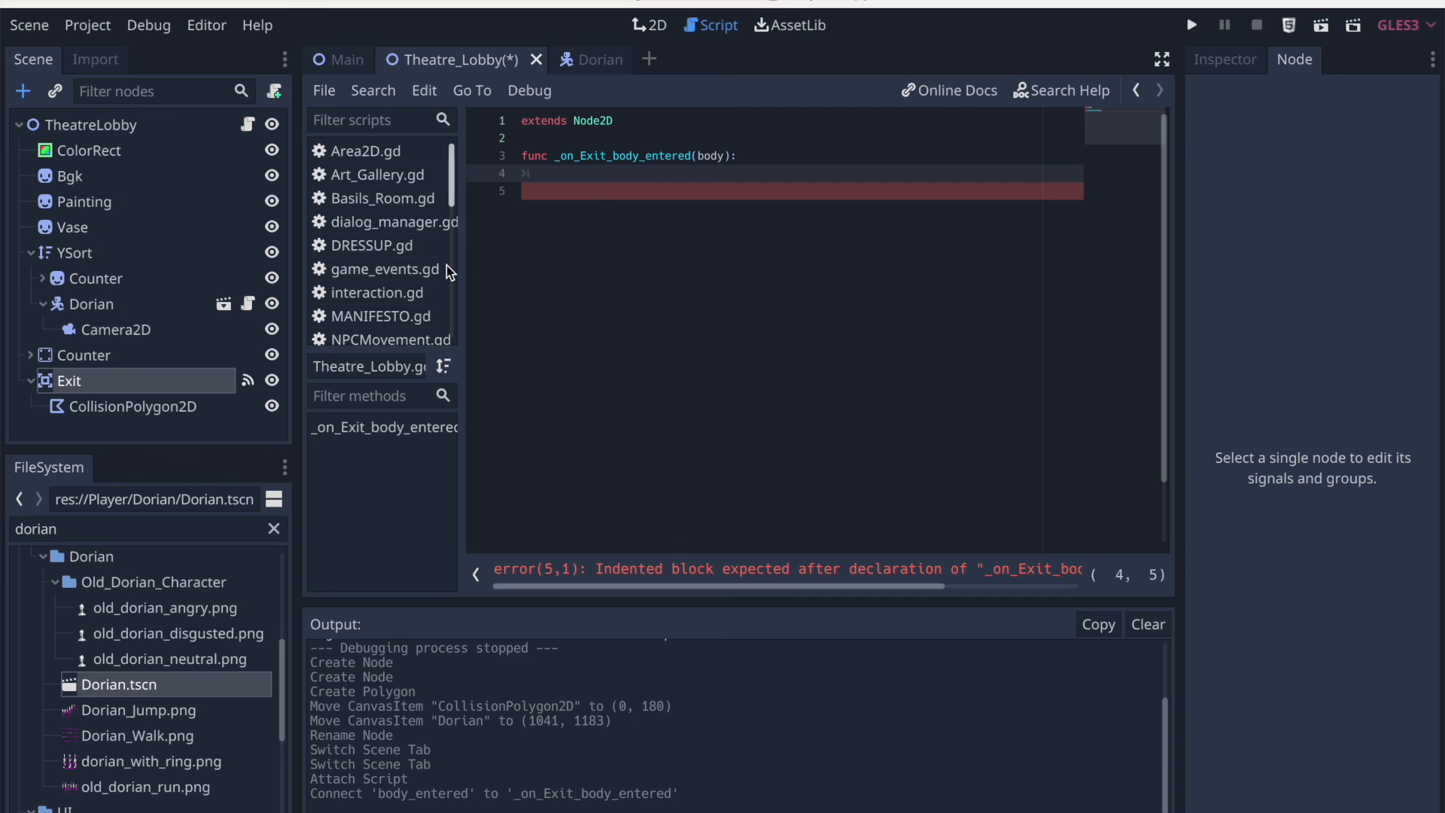
type("get_tree().")
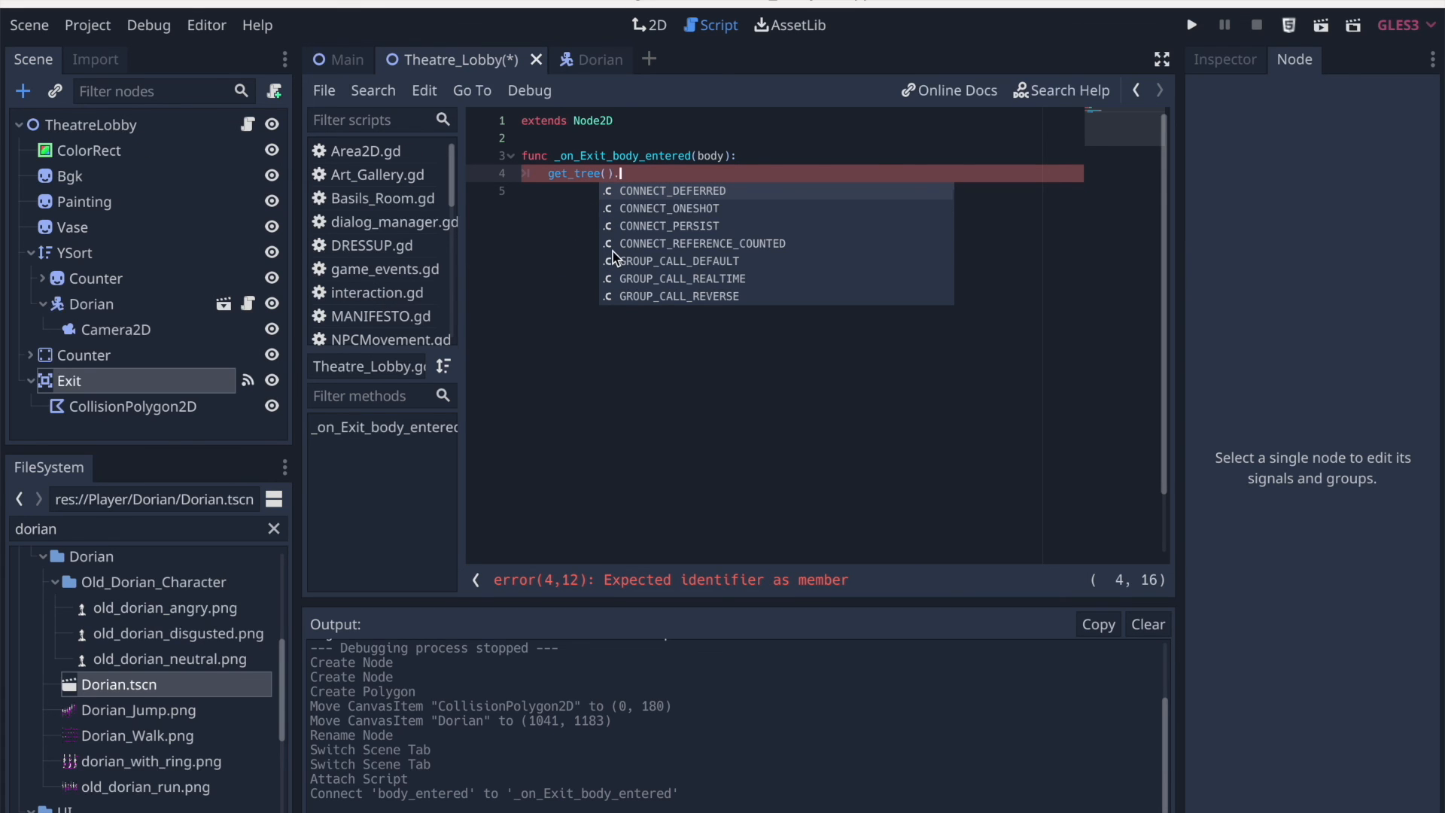
type("get")
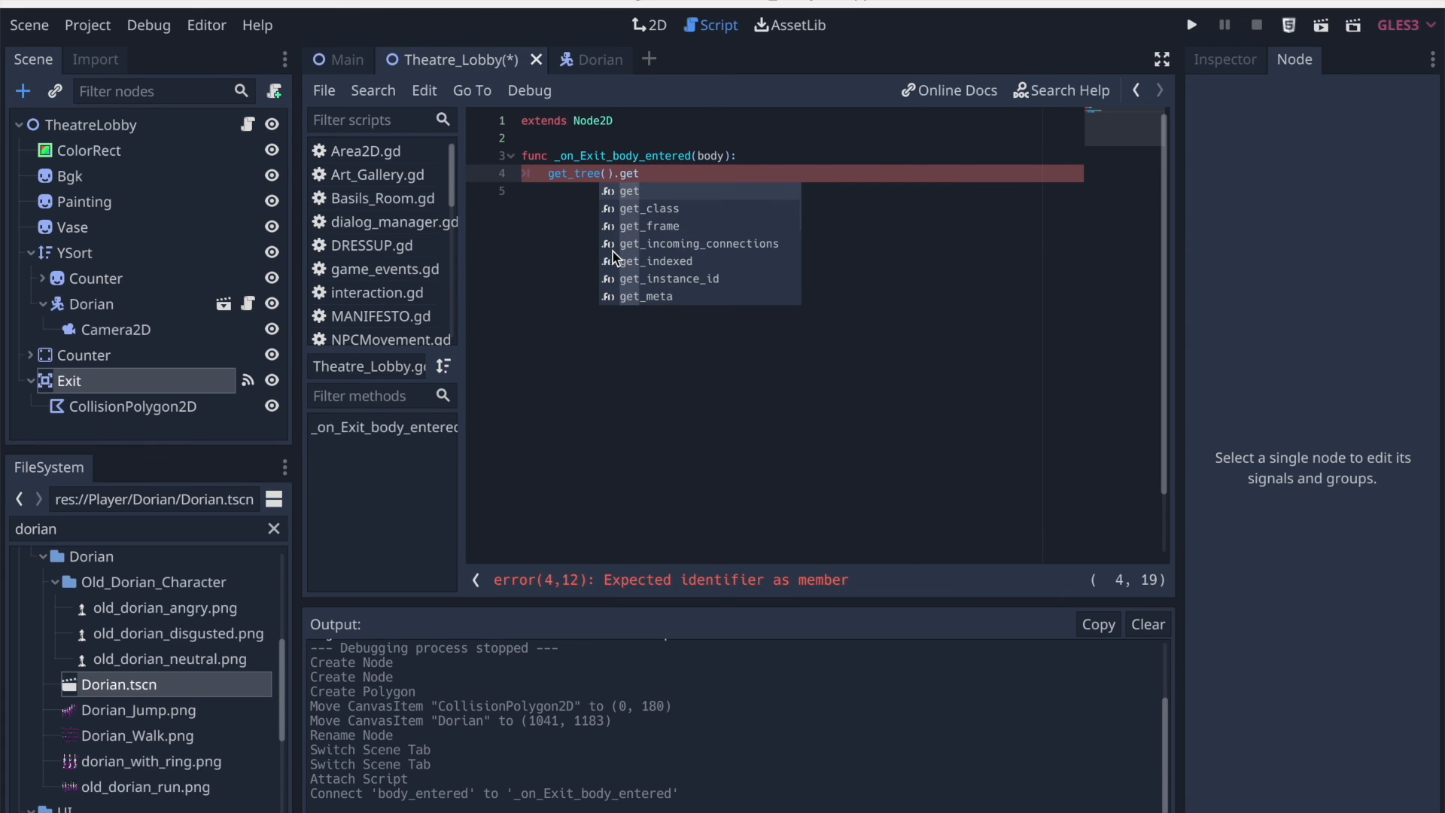
key("BackSpace")
key("BackSpace")
key("BackSpace")
type("change_scene")
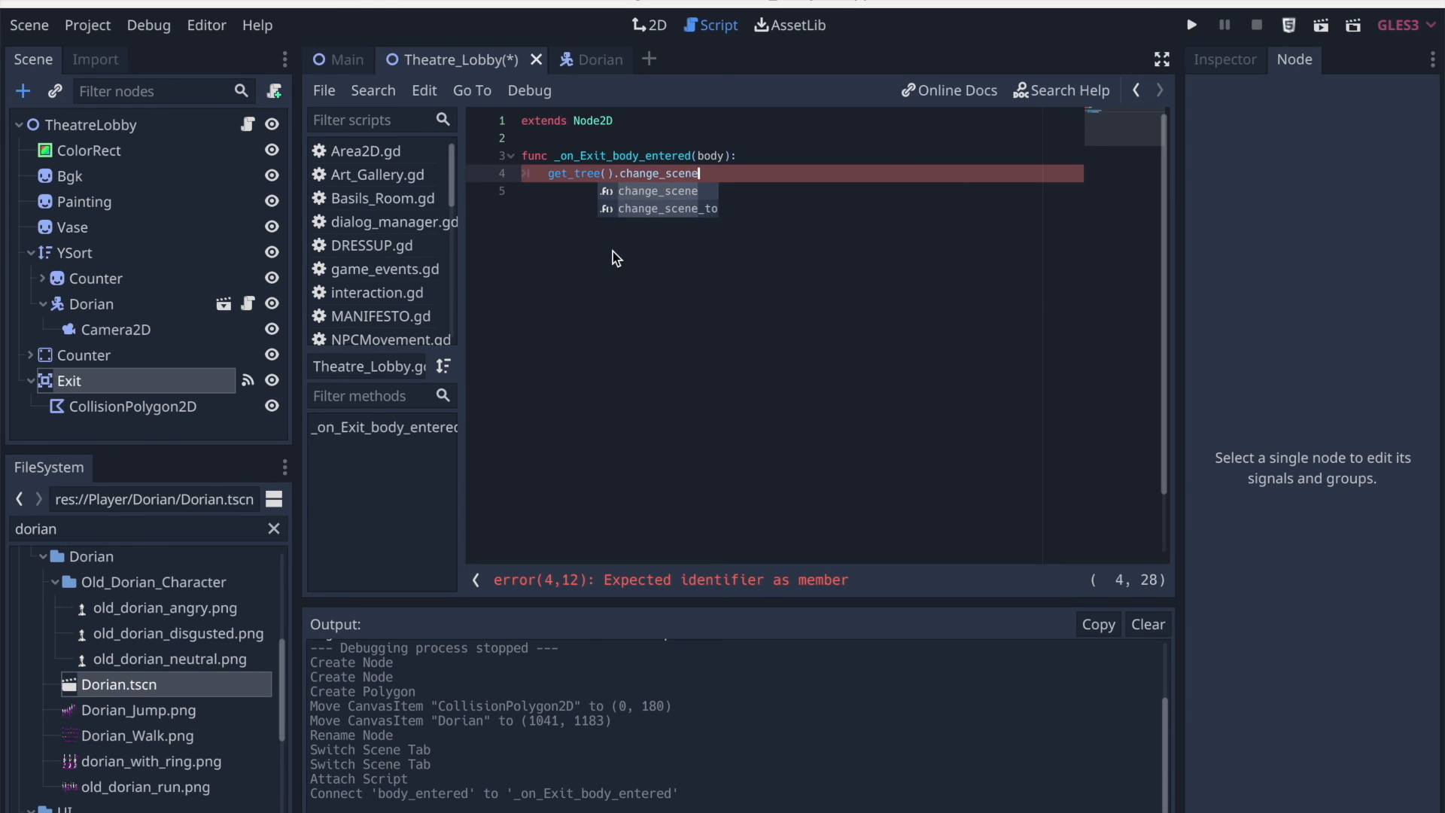
type("(")
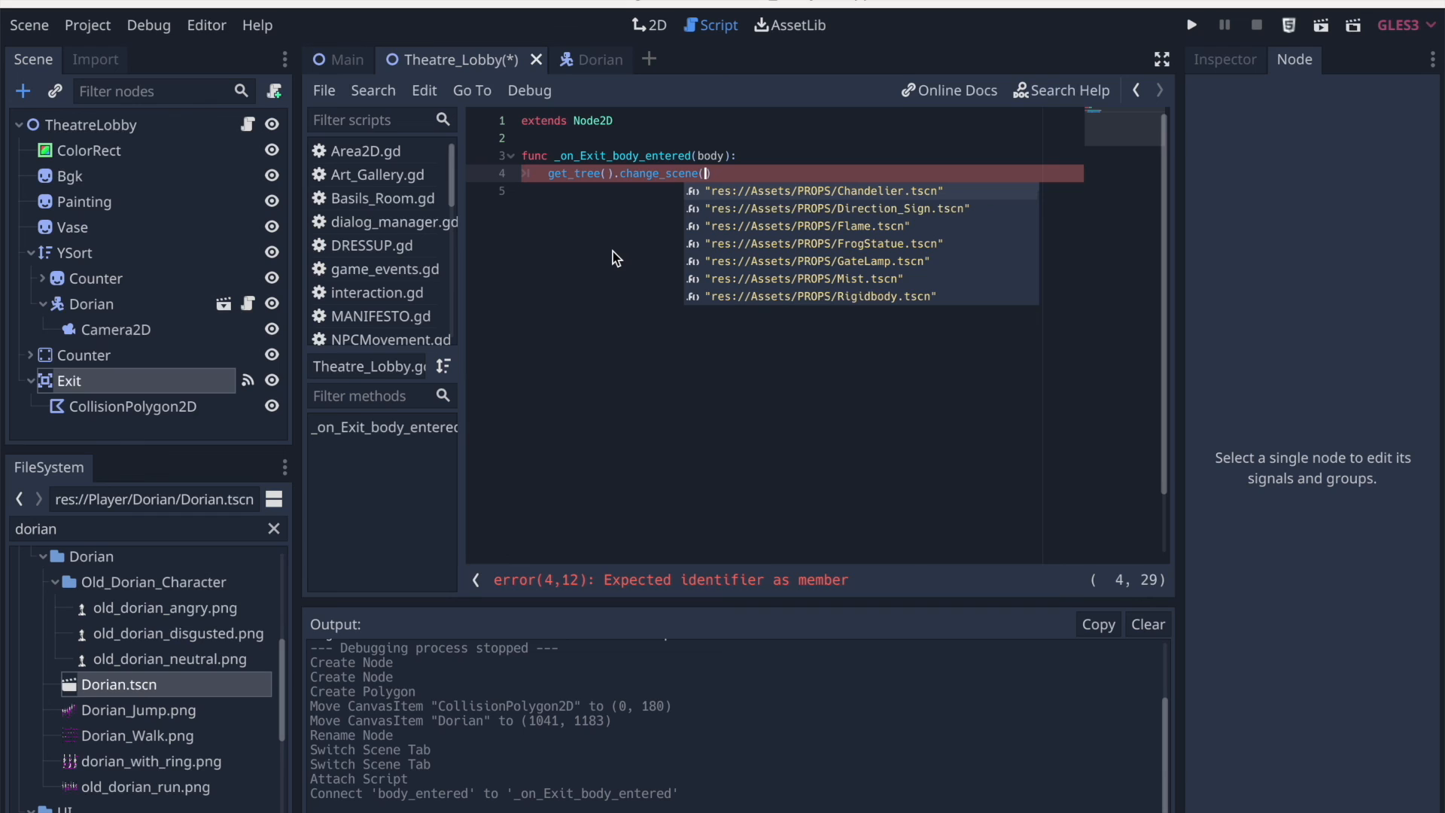
left_click(703, 175)
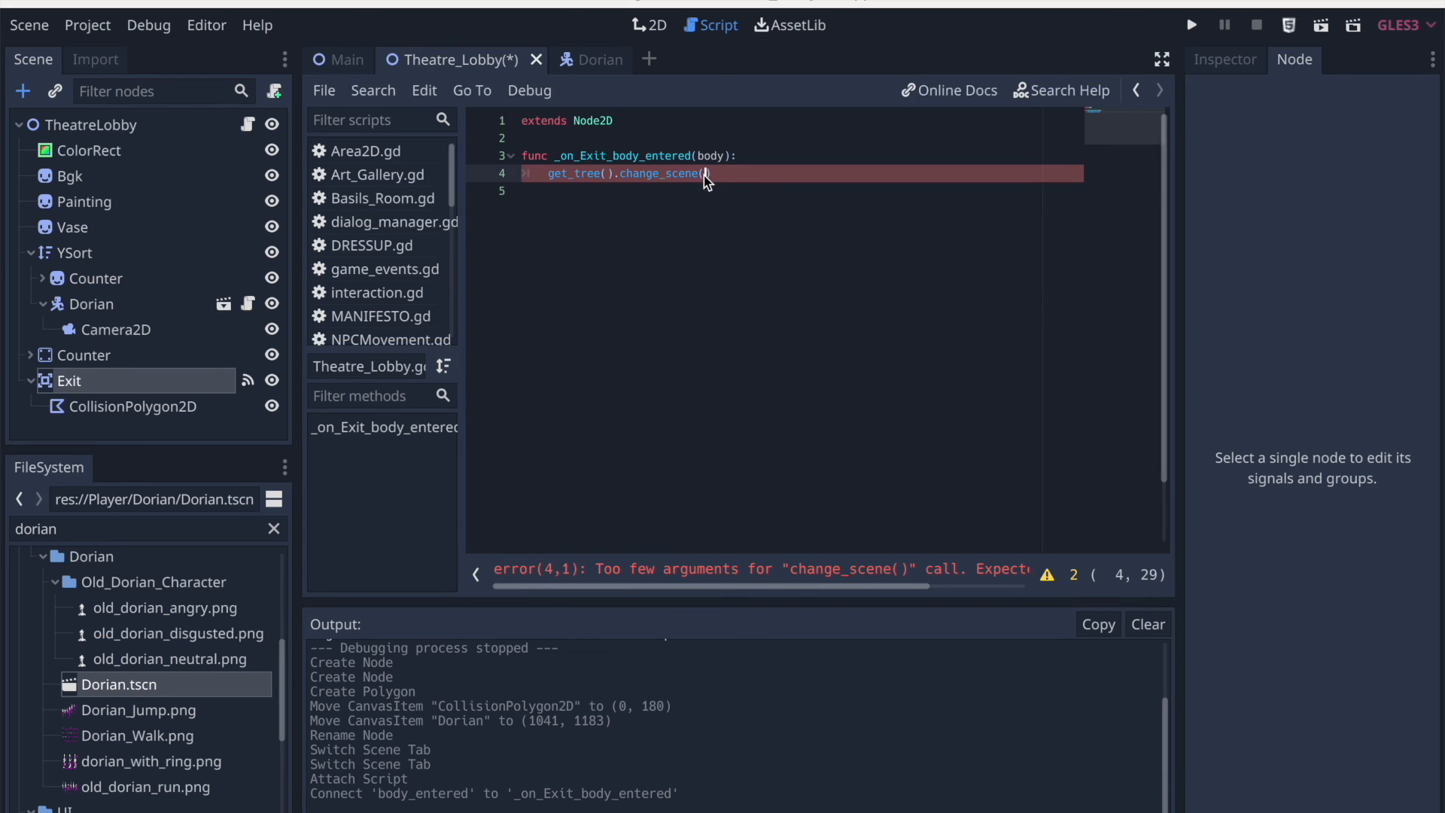
Close the Dorian scene and filter the project files for scene_1
left_click(594, 58)
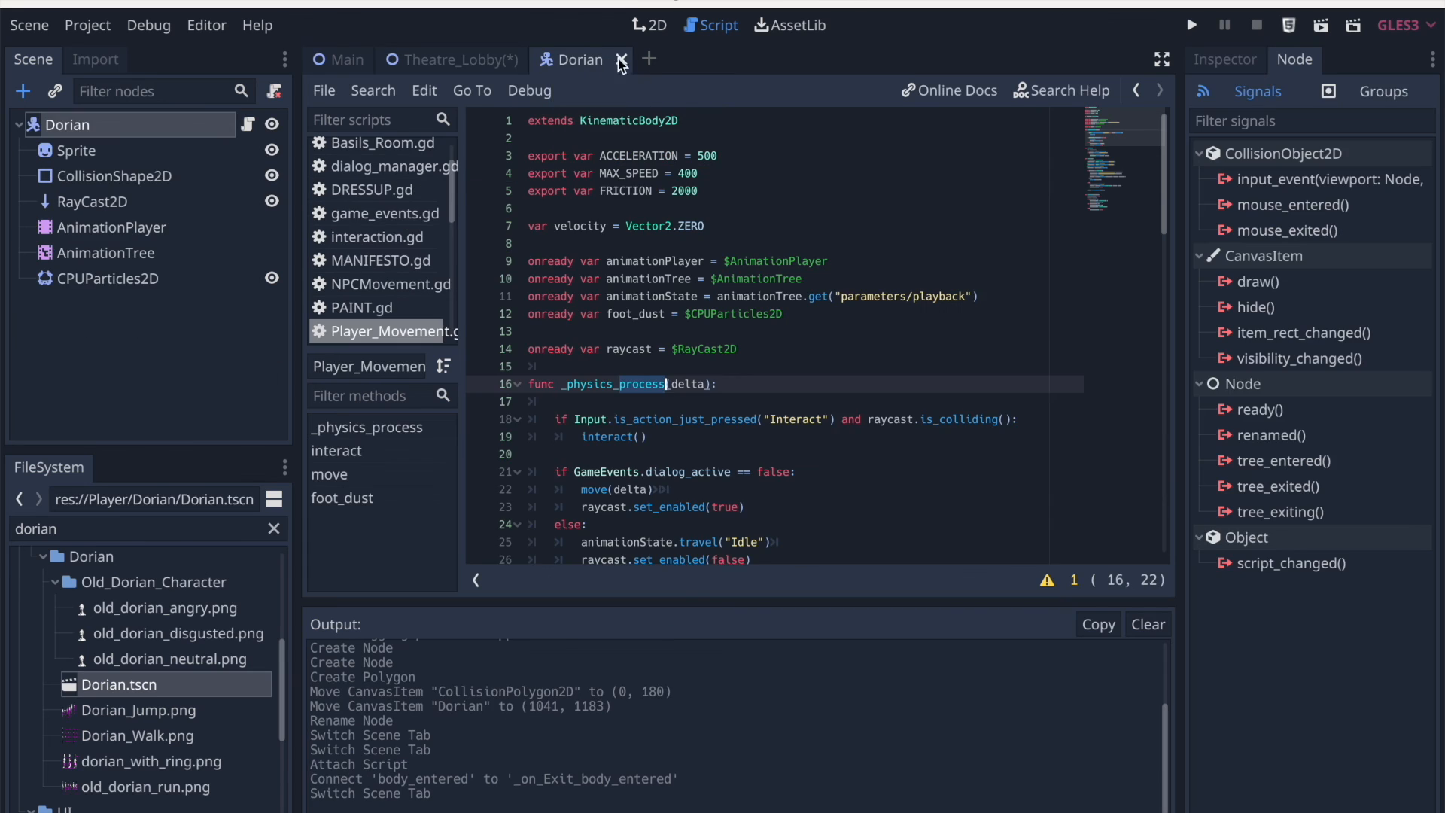
left_click(621, 58)
left_click(132, 531)
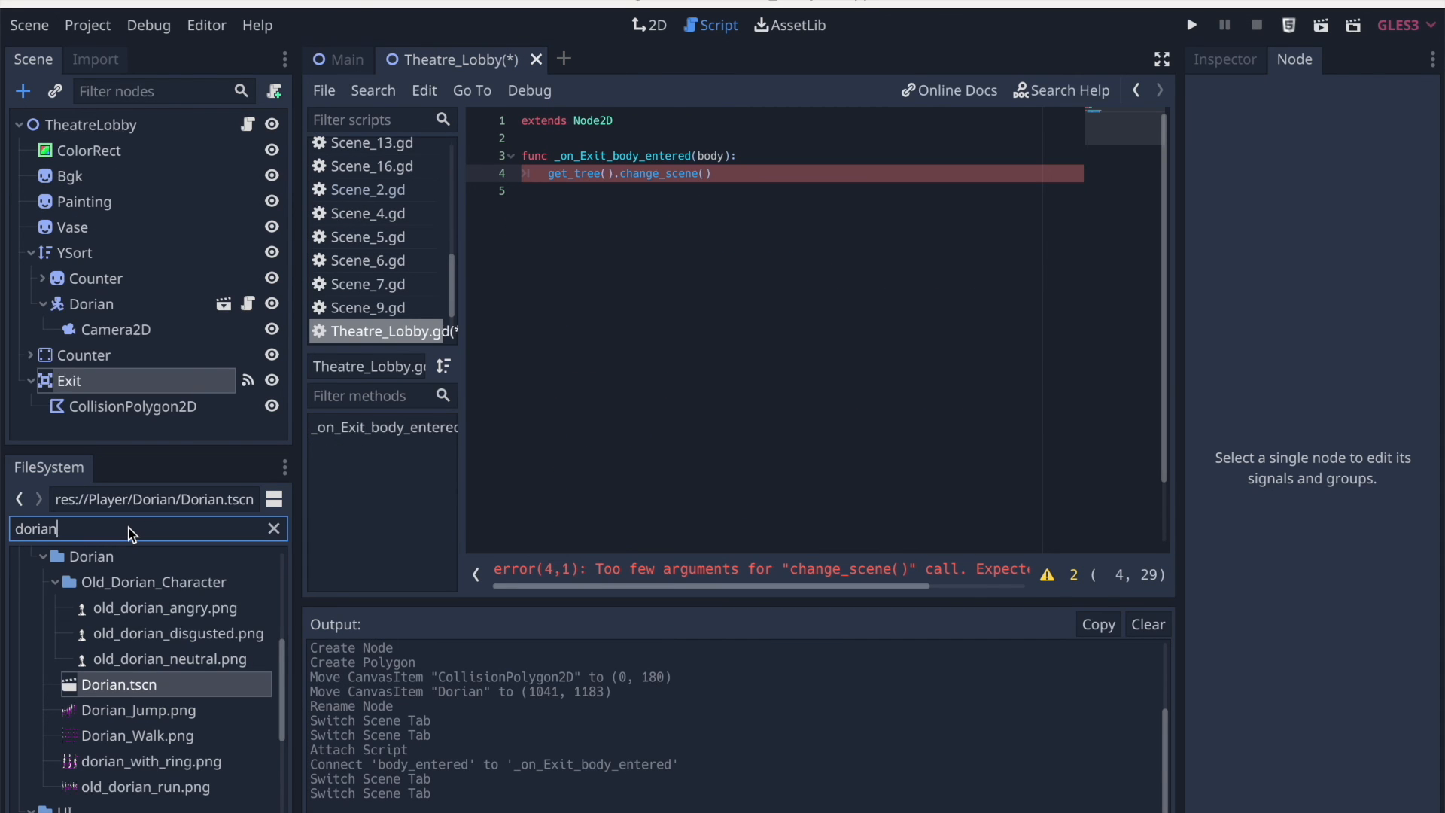
key("ctrl+a")
type("scene_1")
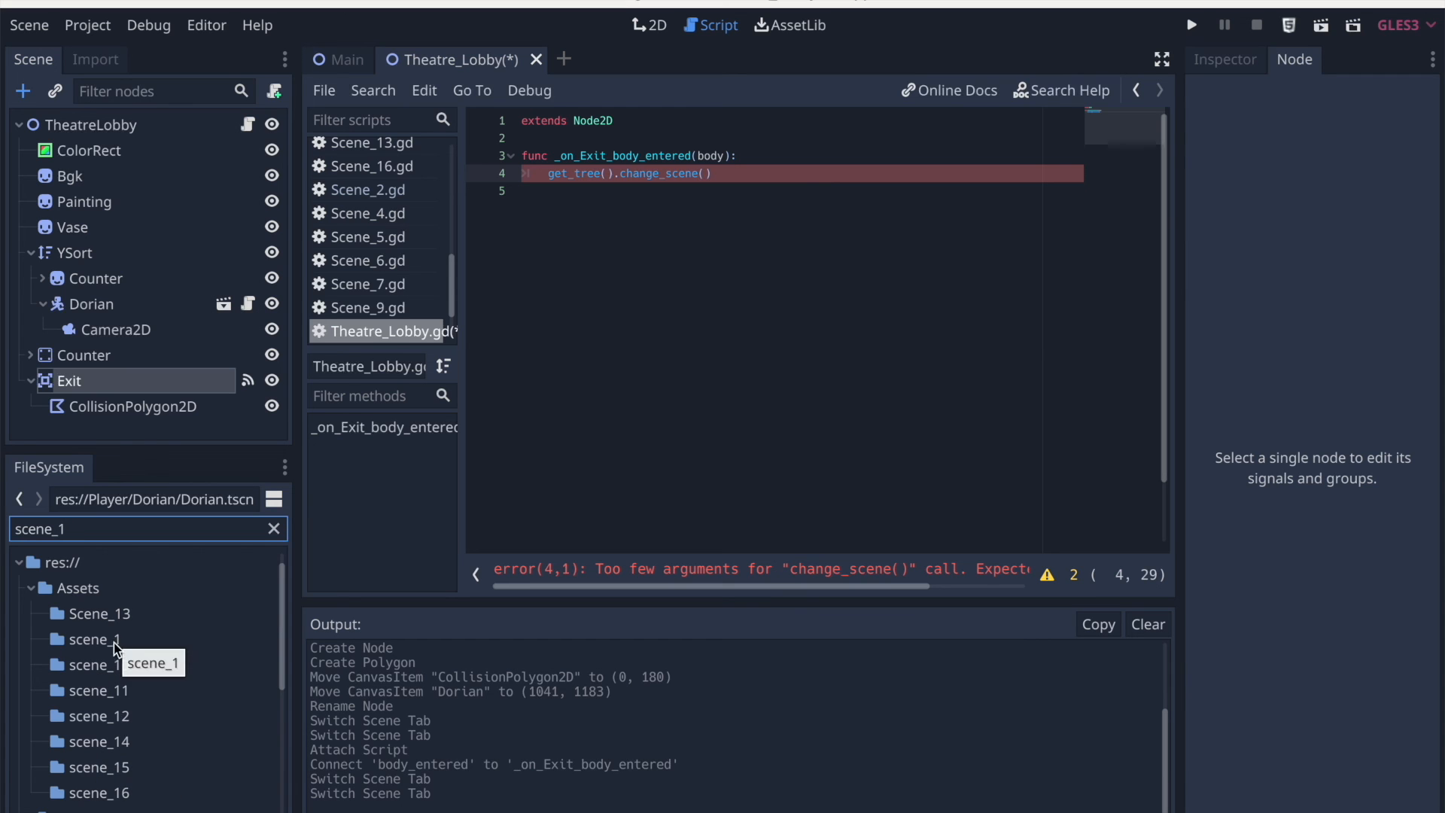
Open Scene_1.tscn to examine its layout in the 2D view and close it again
scroll(69, 802, "down", 3)
scroll(69, 802, "down", 3)
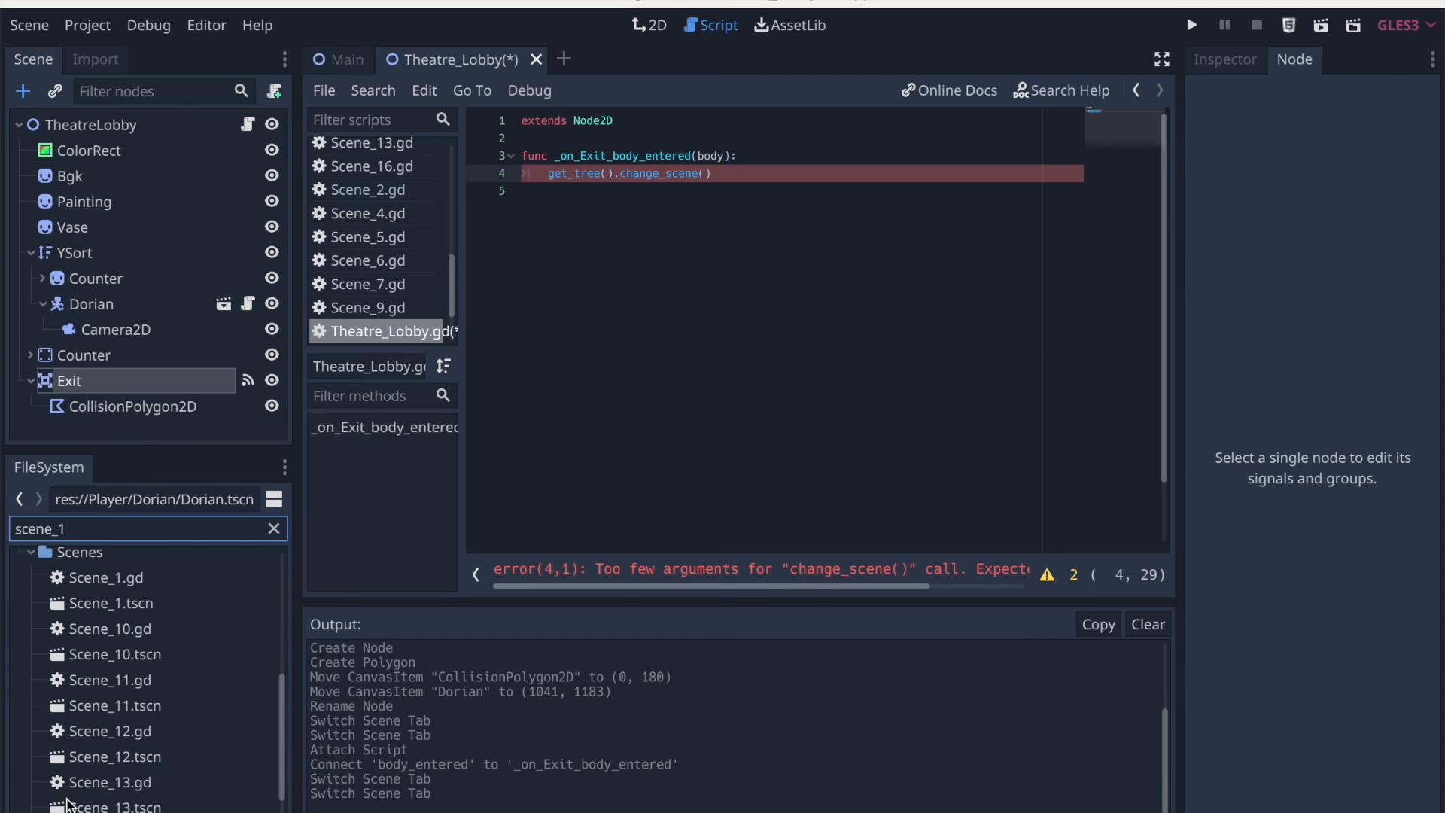
left_click(146, 607)
double_click(145, 606)
left_click(649, 25)
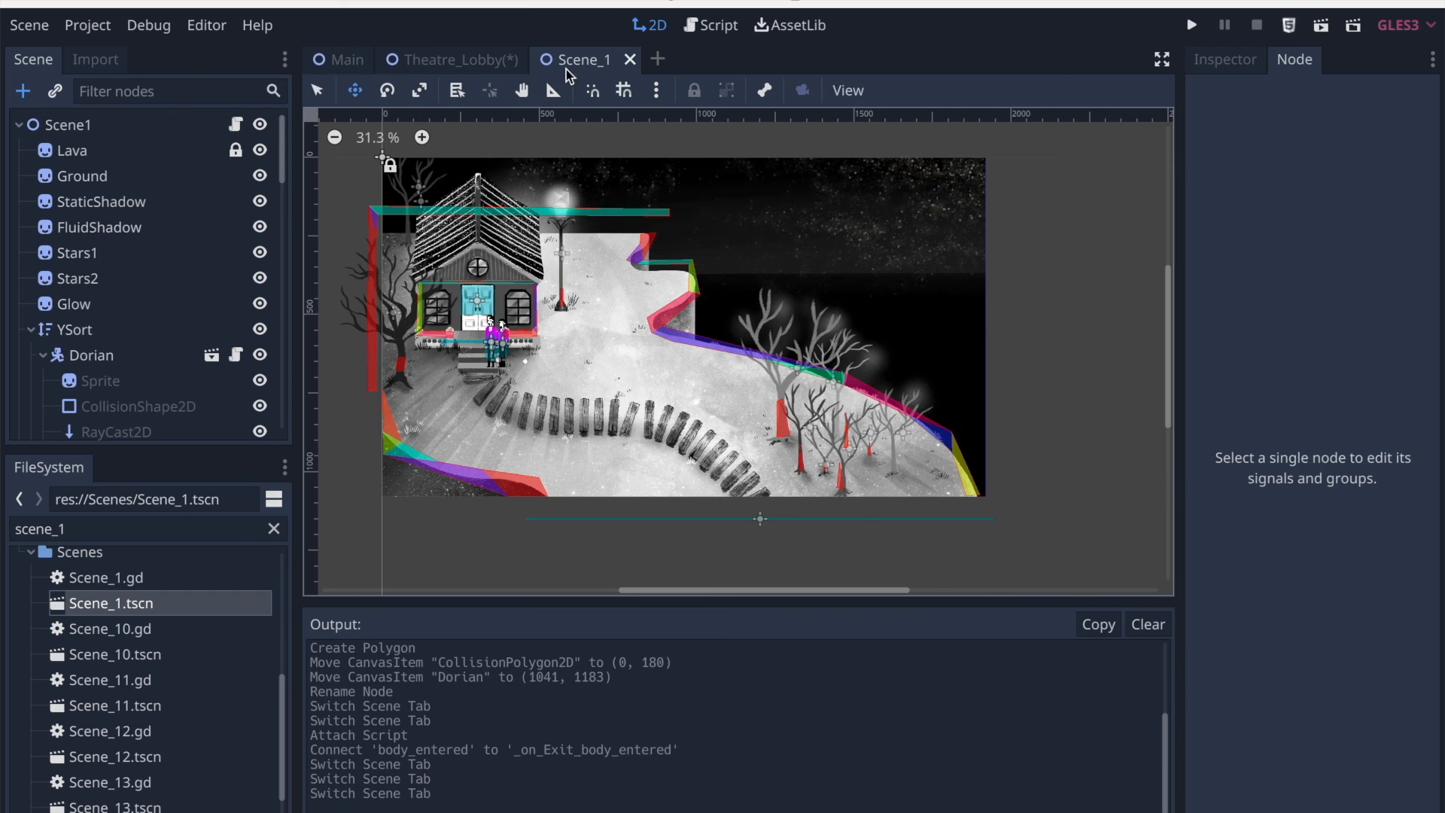
left_click(629, 59)
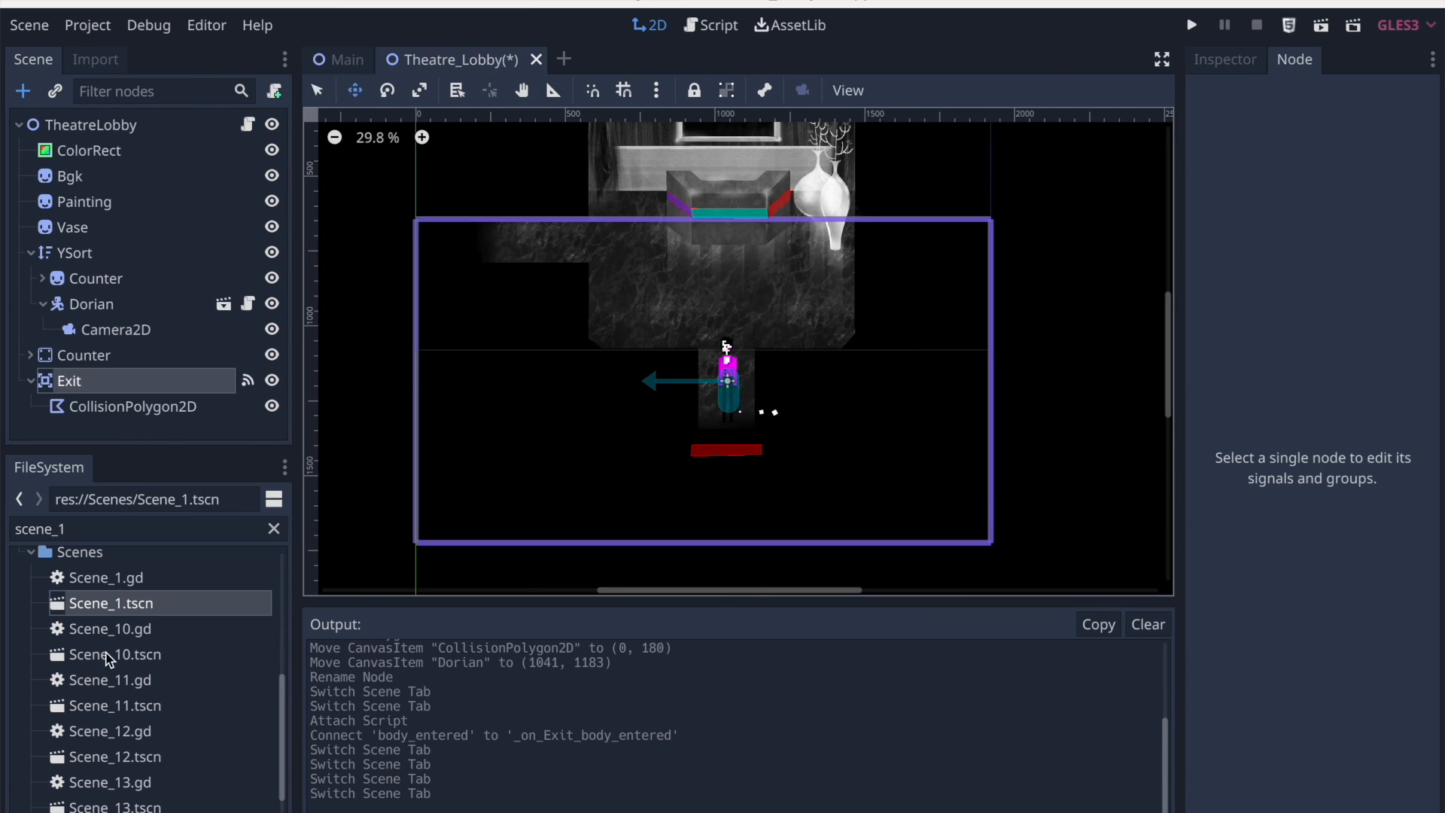
Filter the project files for scene_15 and open Scene_15.tscn from the Scenes folder
left_click(87, 530)
key("BackSpace")
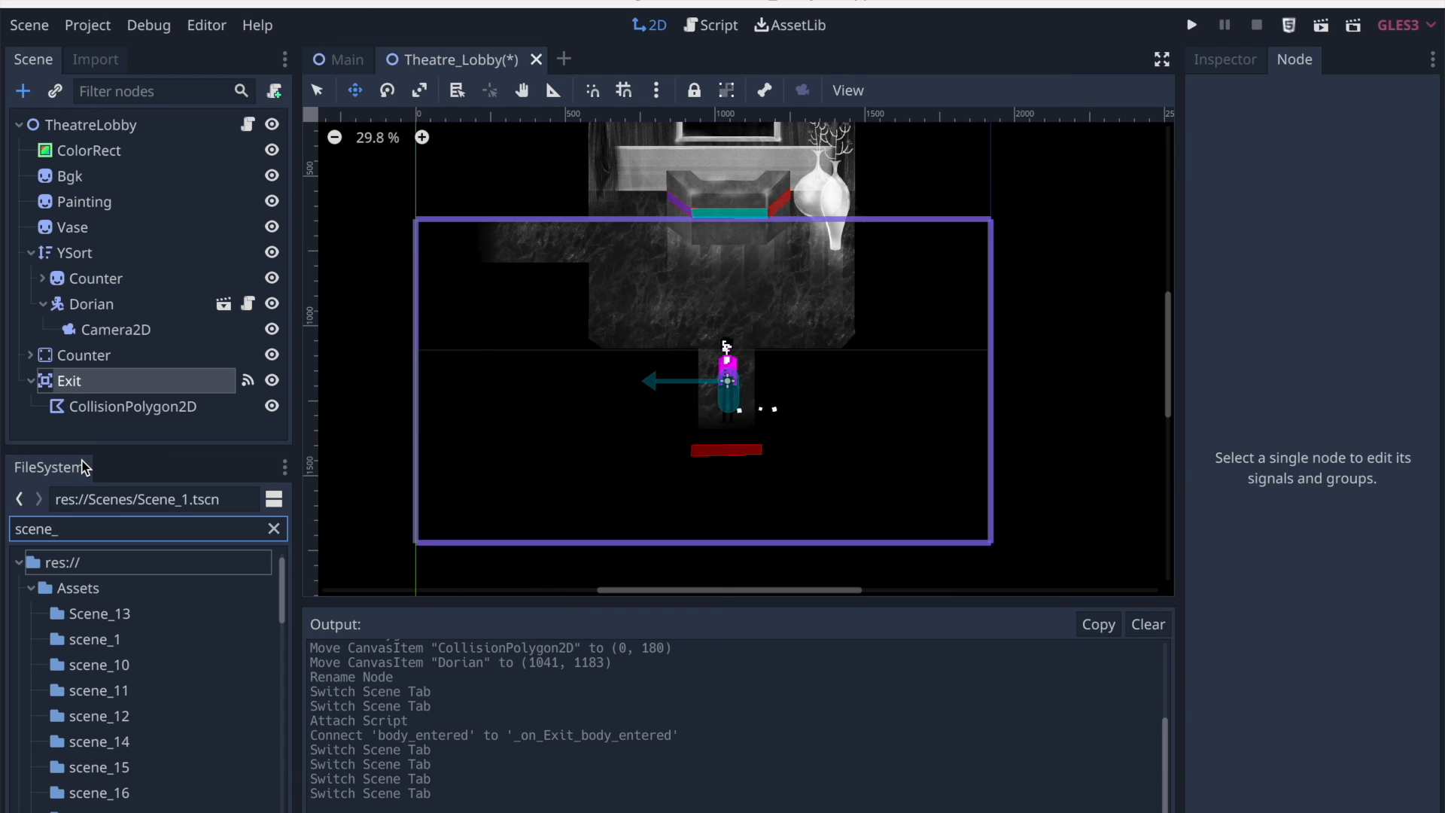
type("15")
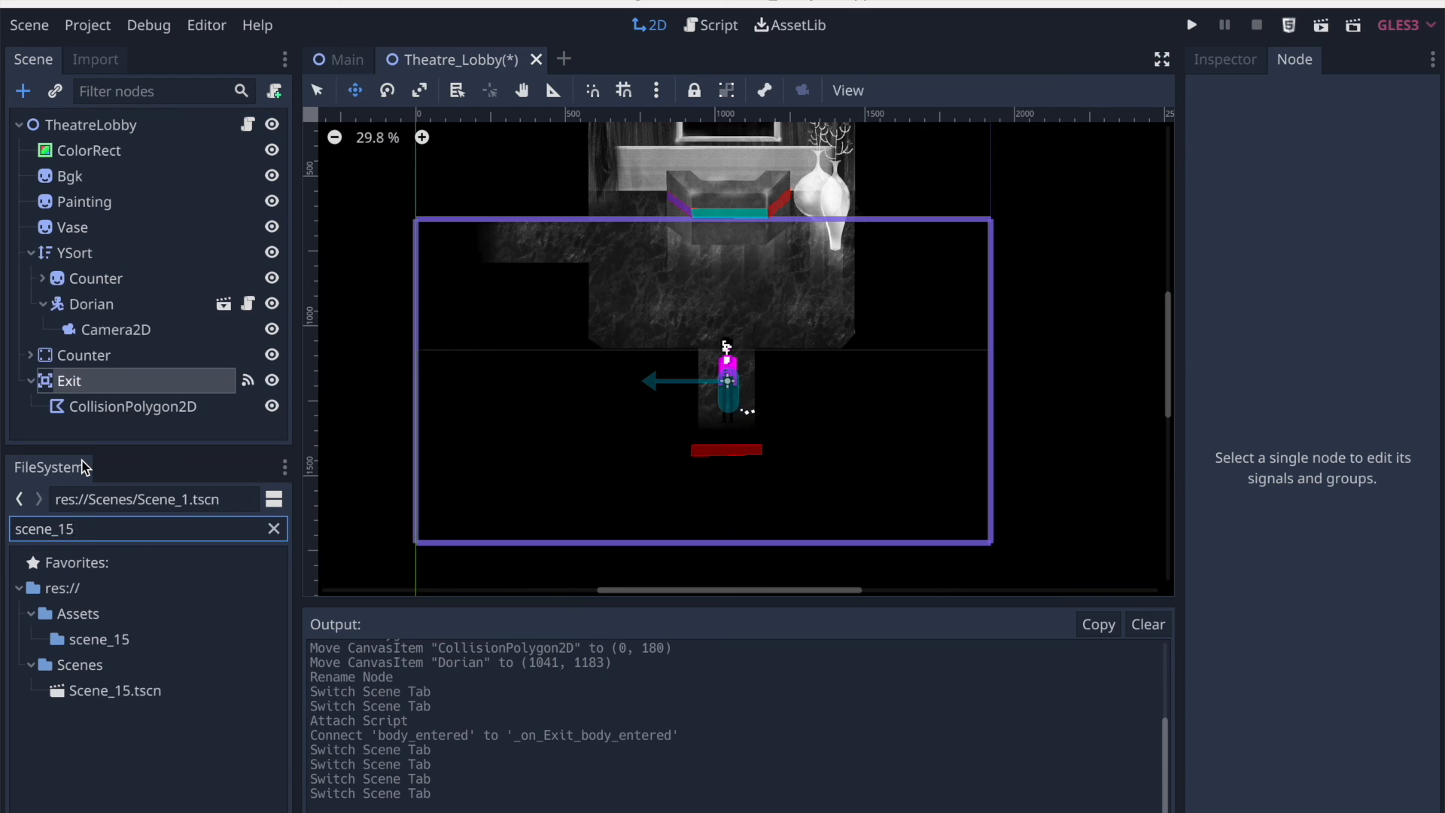
double_click(114, 690)
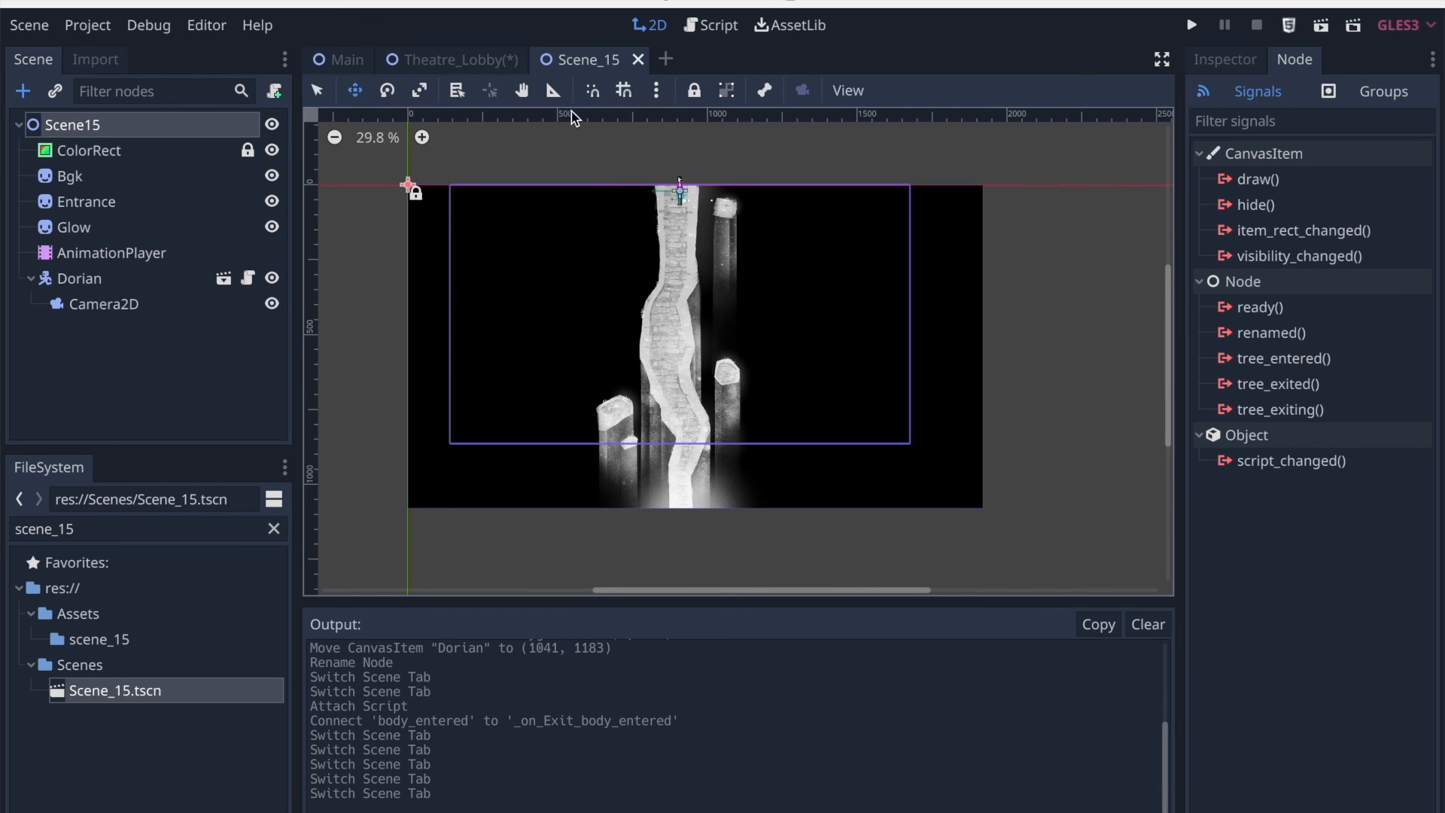
Insert the path "res://Scenes/Scene_15.tscn" as the change_scene argument in the Theatre_Lobby script's exit function
left_click(461, 60)
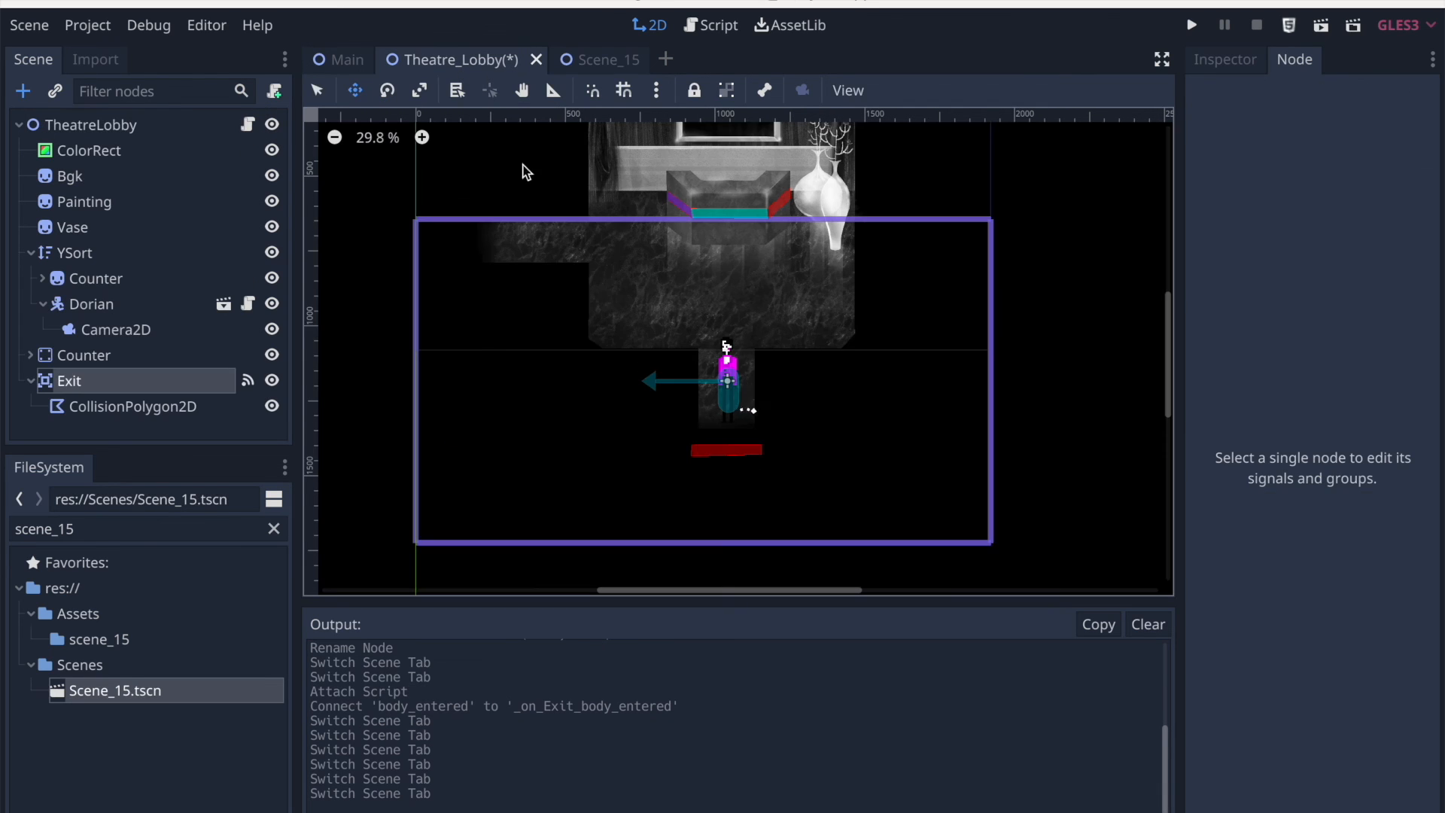
left_click(710, 25)
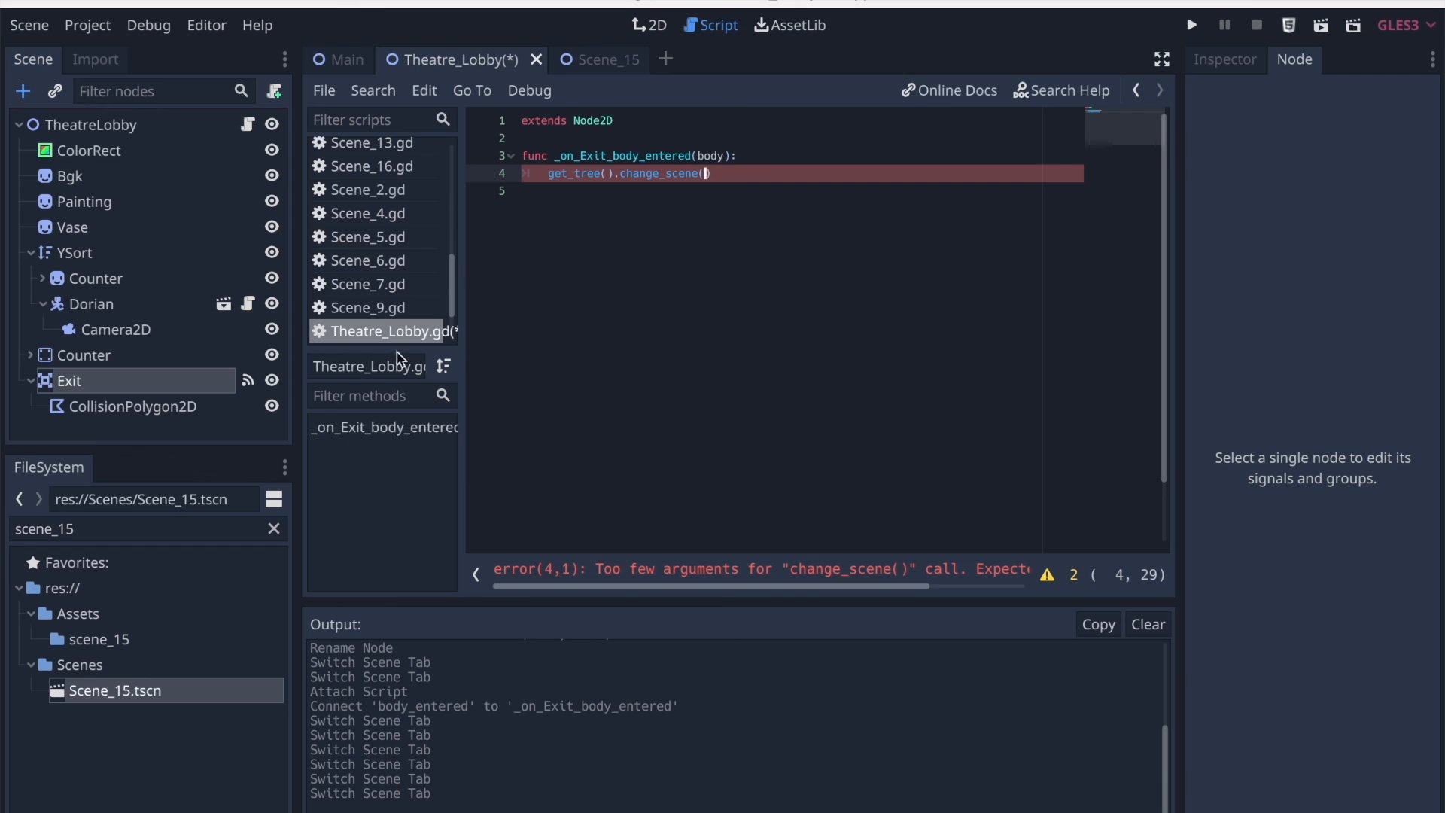
mouse_move(115, 688)
left_mouse_down()
mouse_move(98, 687)
mouse_move(251, 613)
mouse_move(549, 400)
mouse_move(735, 201)
mouse_move(711, 180)
left_mouse_up()
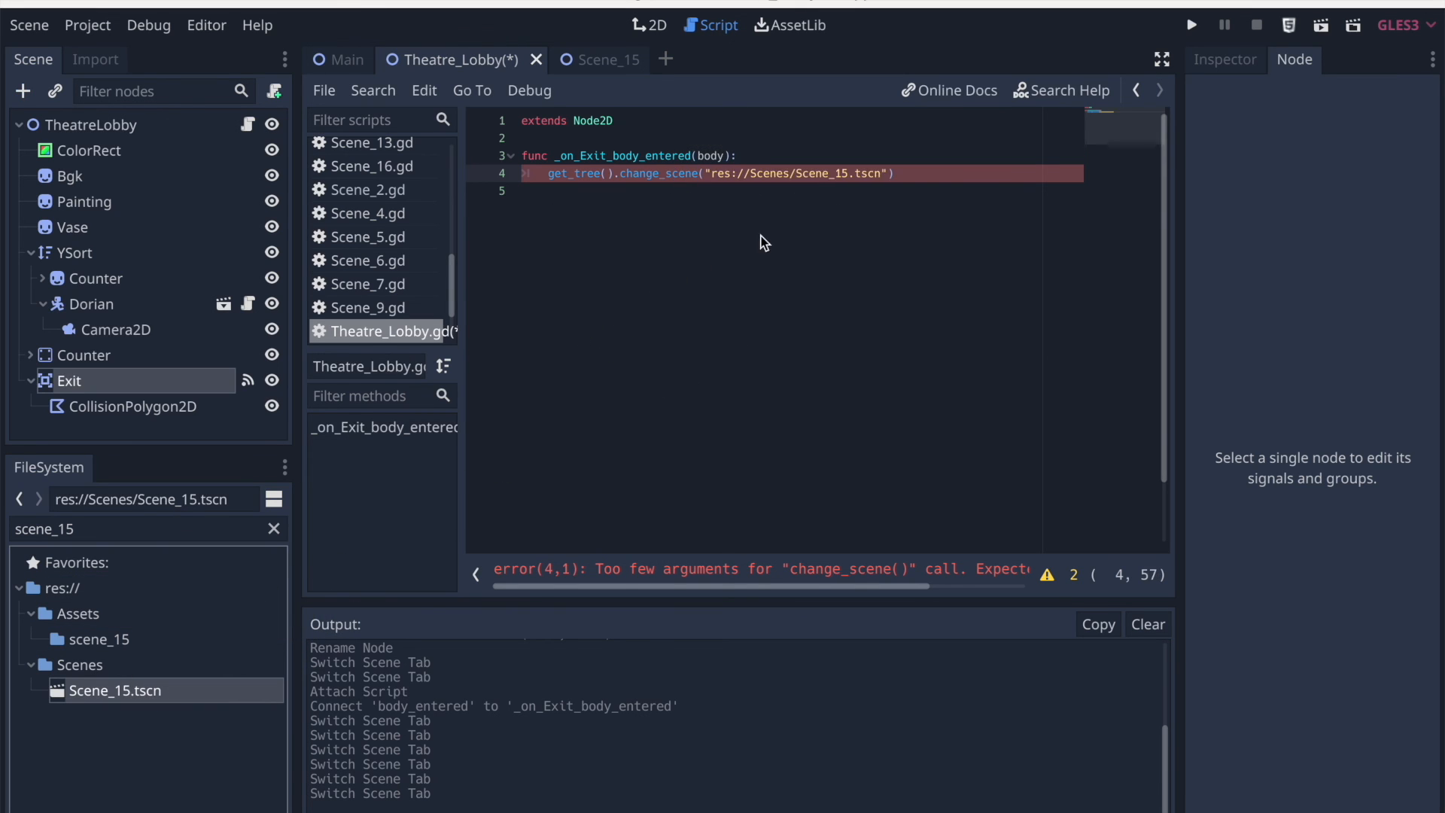
left_click(906, 174)
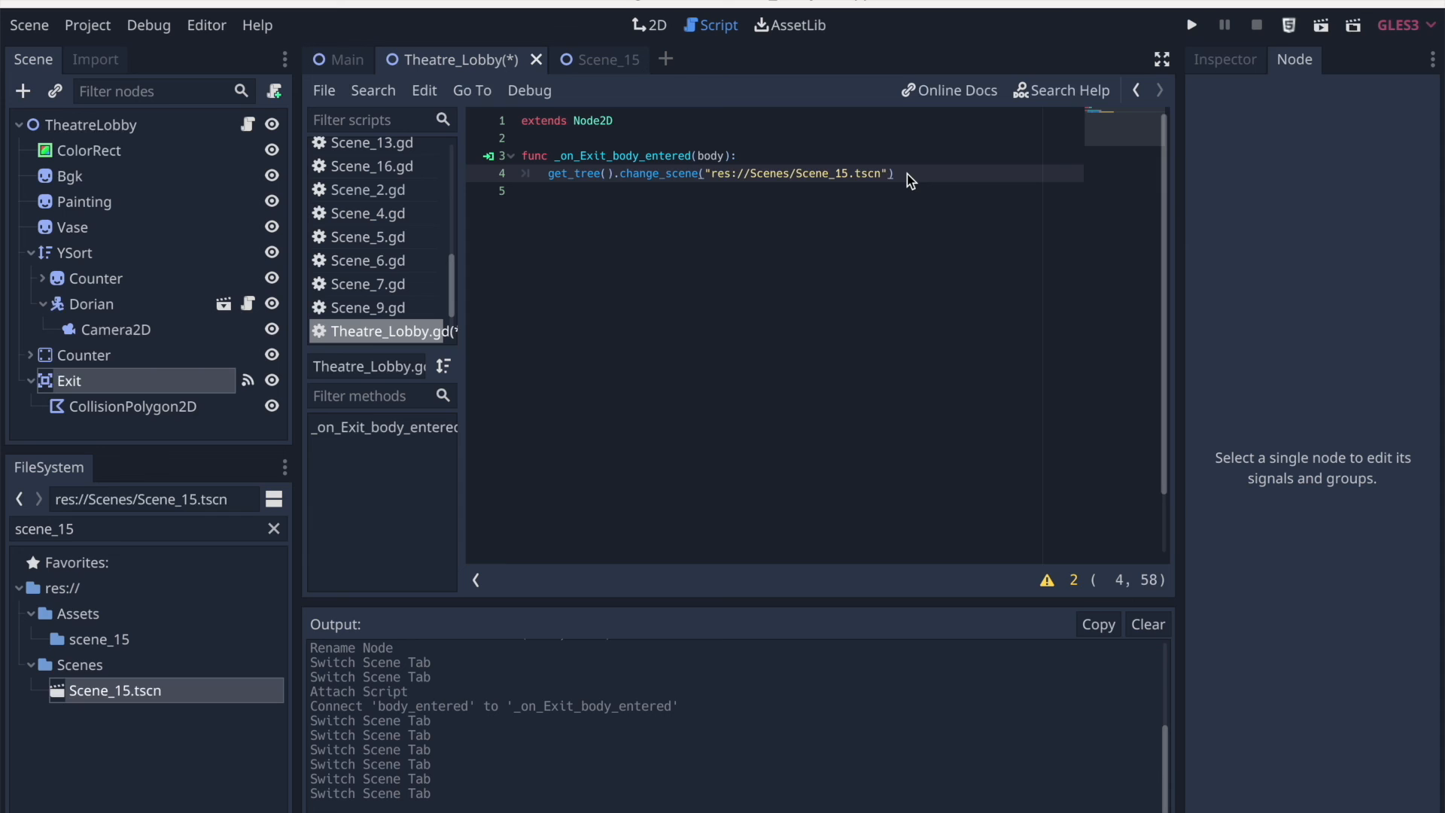
Run the Theatre_Lobby scene in an enlarged game window and walk Dorian down the corridor into the Exit area
left_click(645, 25)
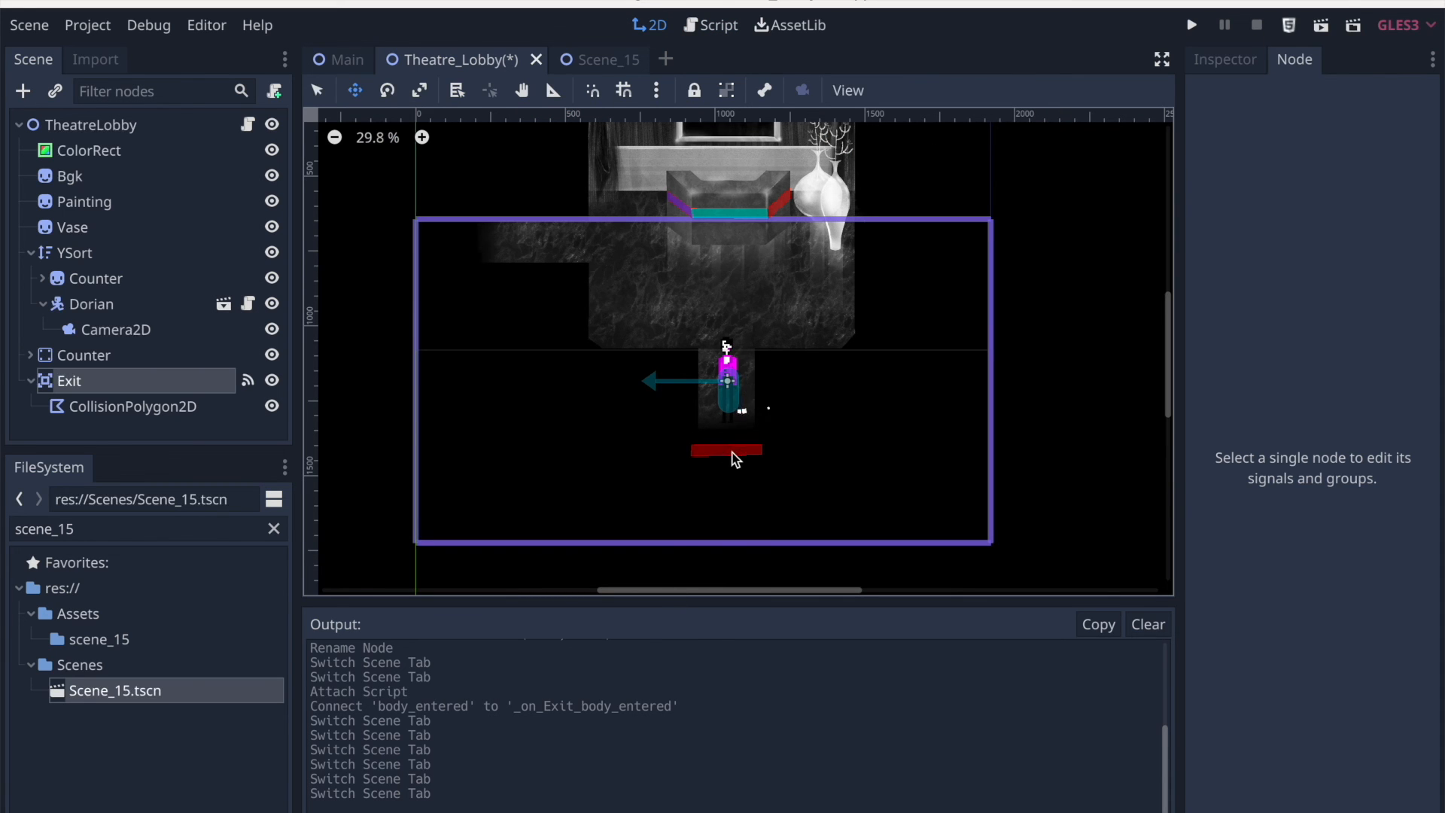
left_click(1319, 29)
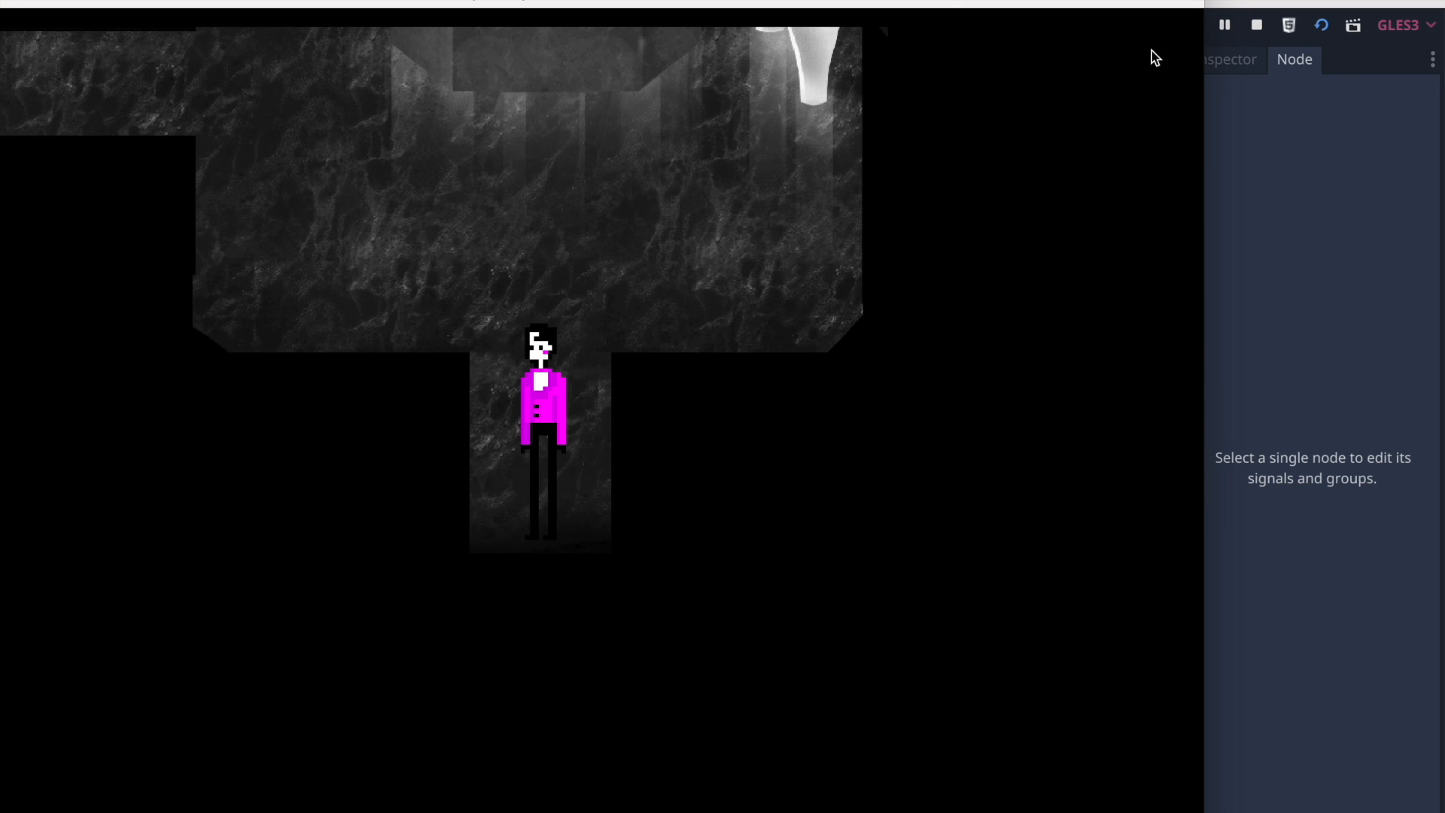
double_click(945, 4)
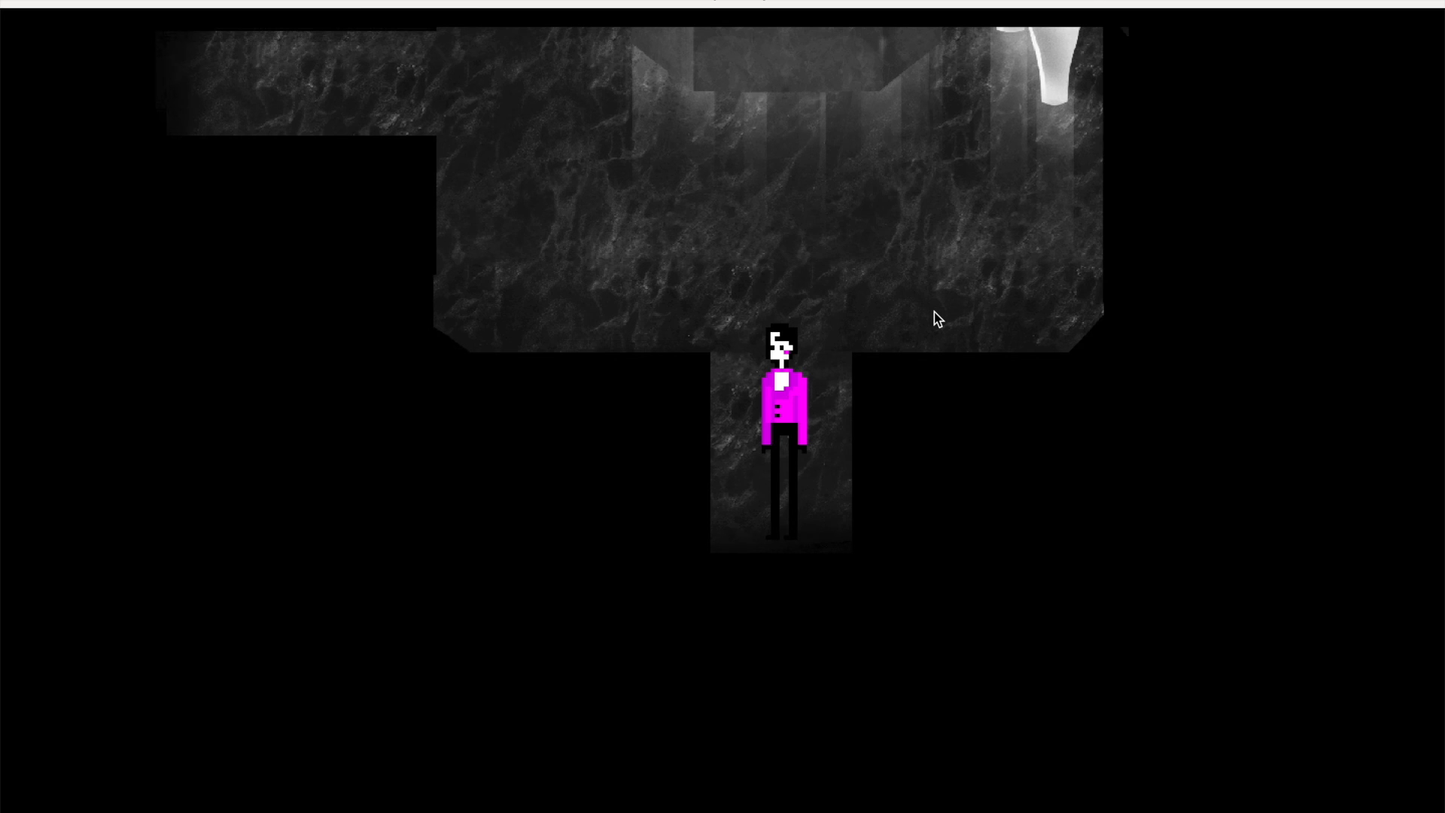
key("Down")
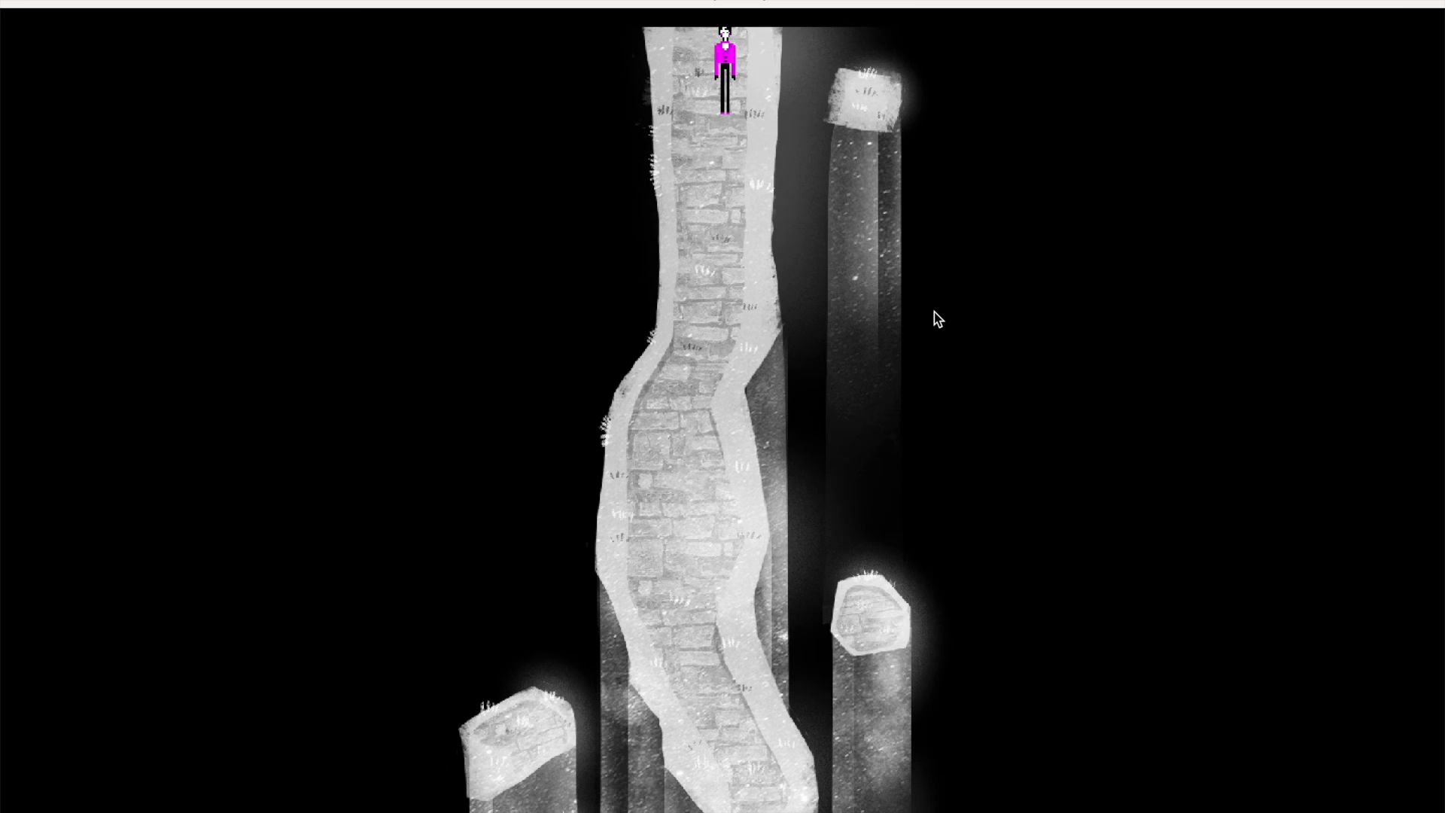
Walk Dorian up and down at the upper end of Scene_15's stone path and close the running game
key("Up")
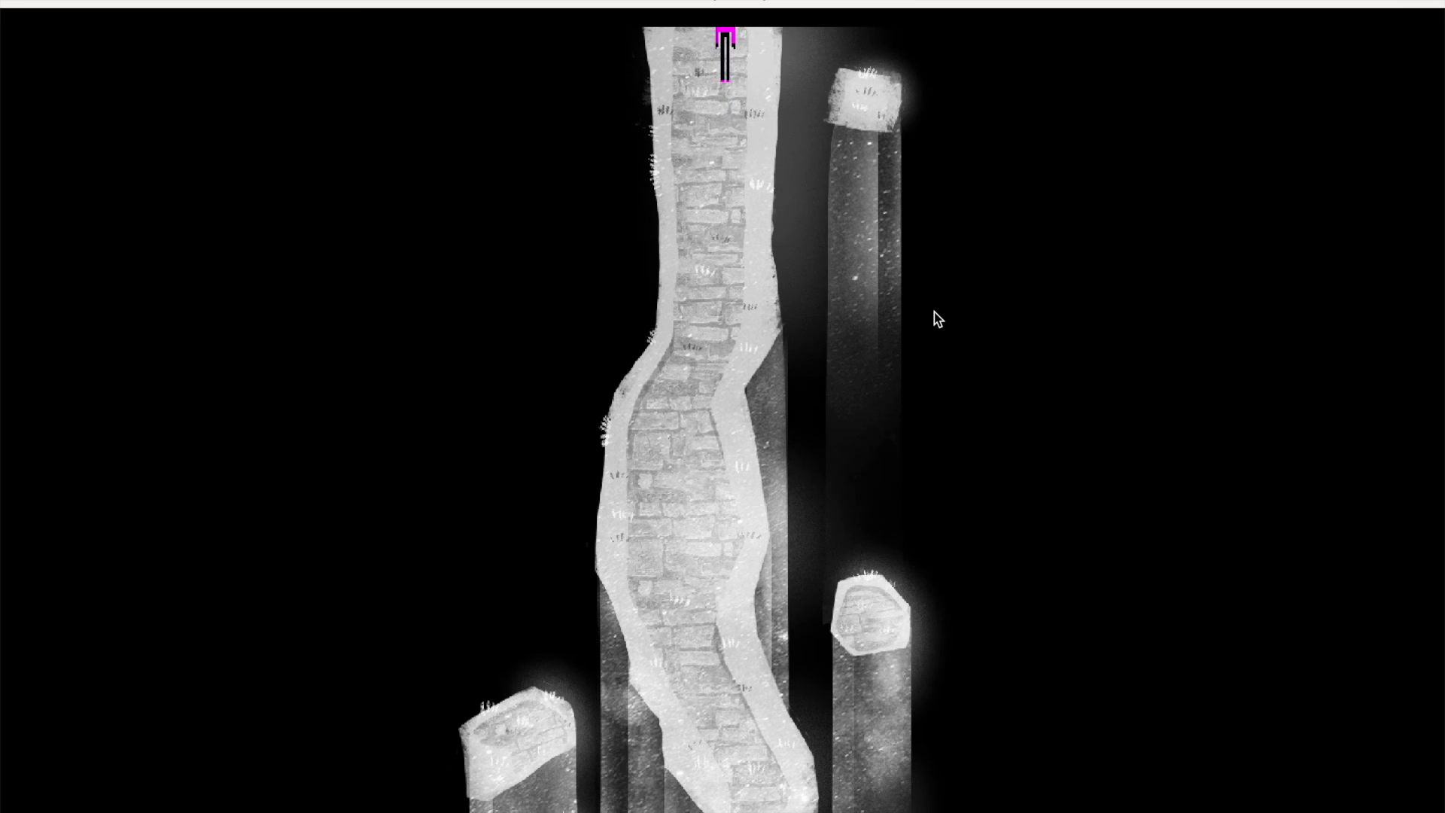
key("Up")
key("Down")
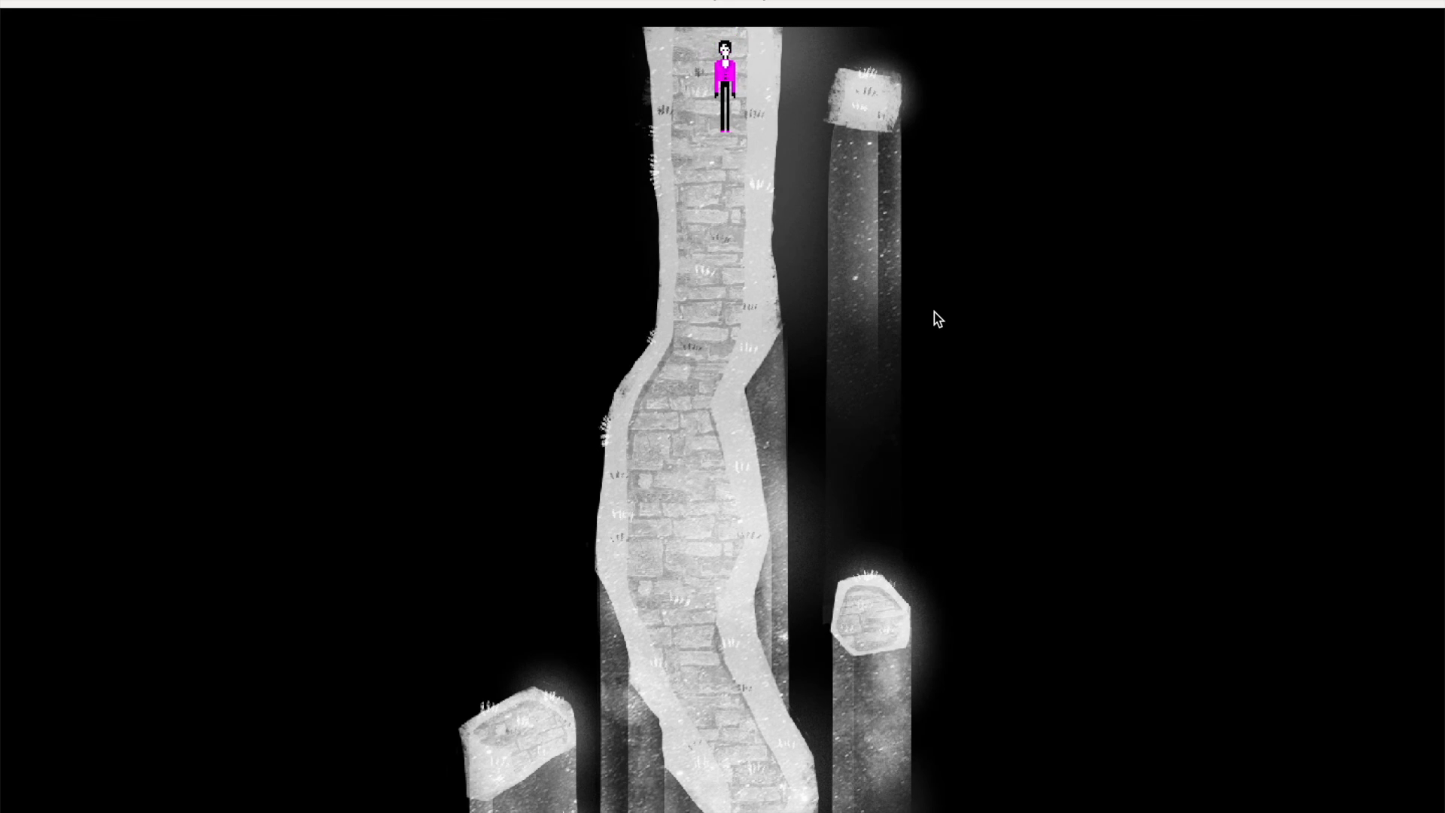
key("Up")
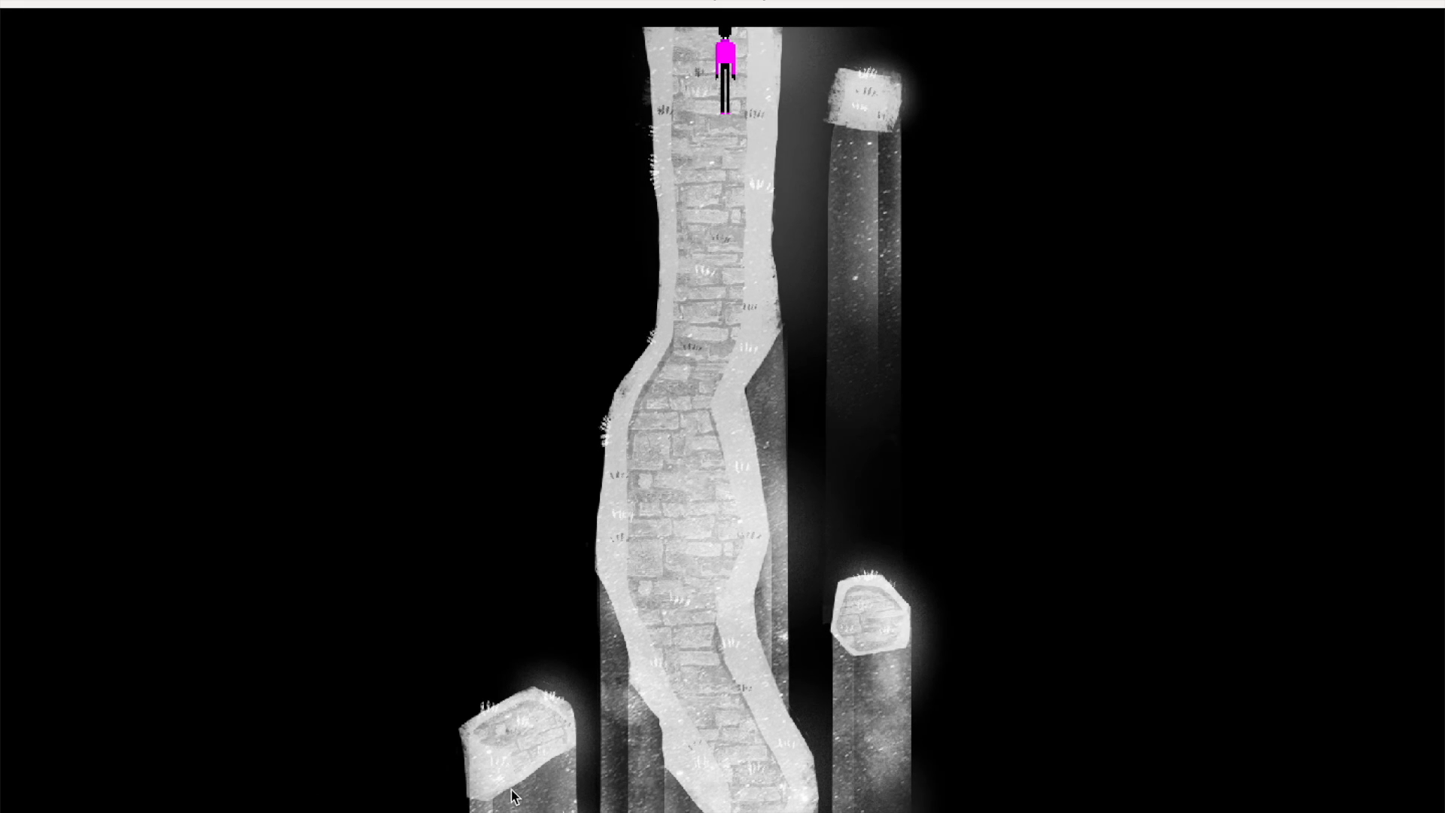
left_click(11, 6)
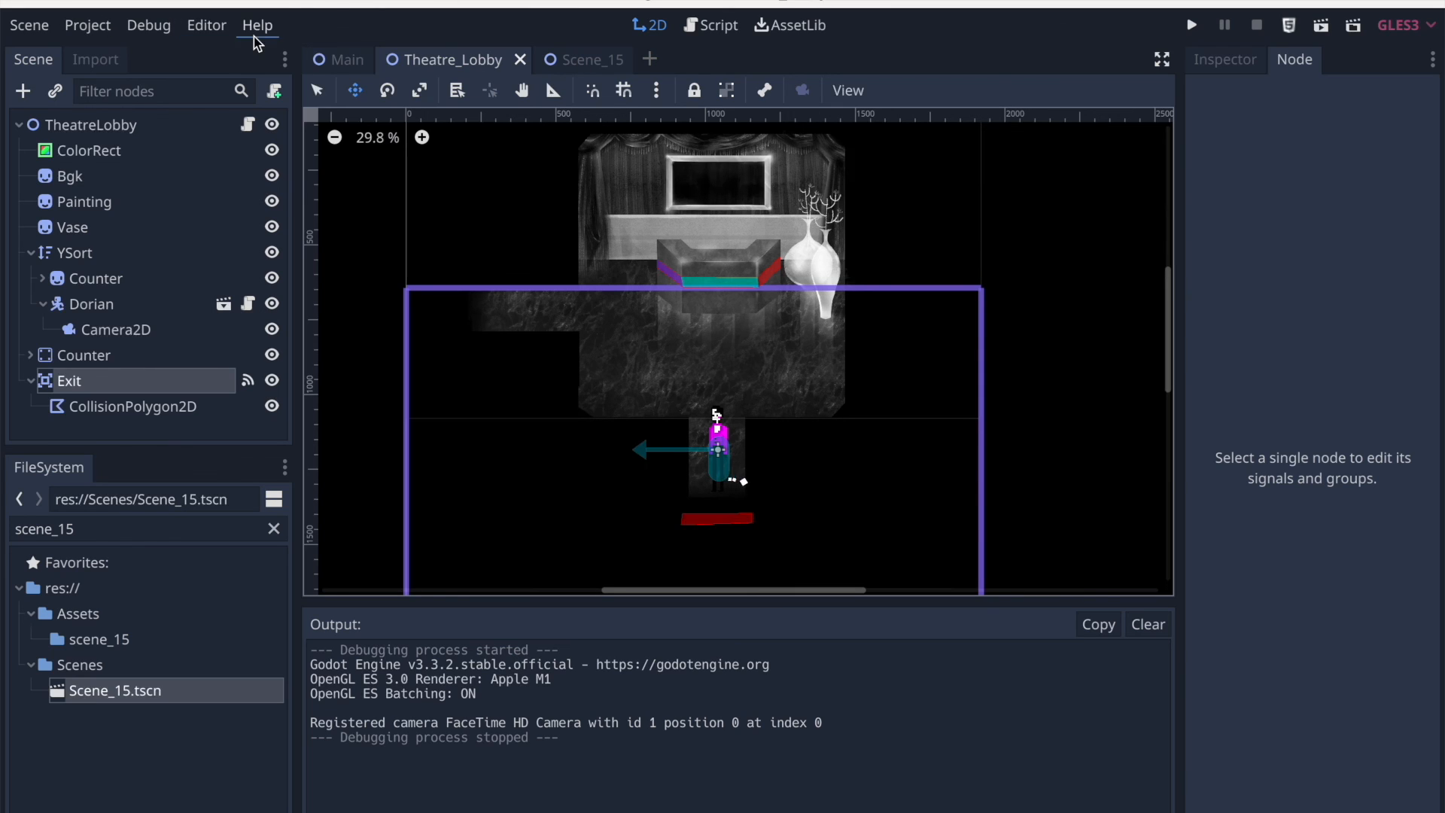
scroll(491, 219, "down", 3)
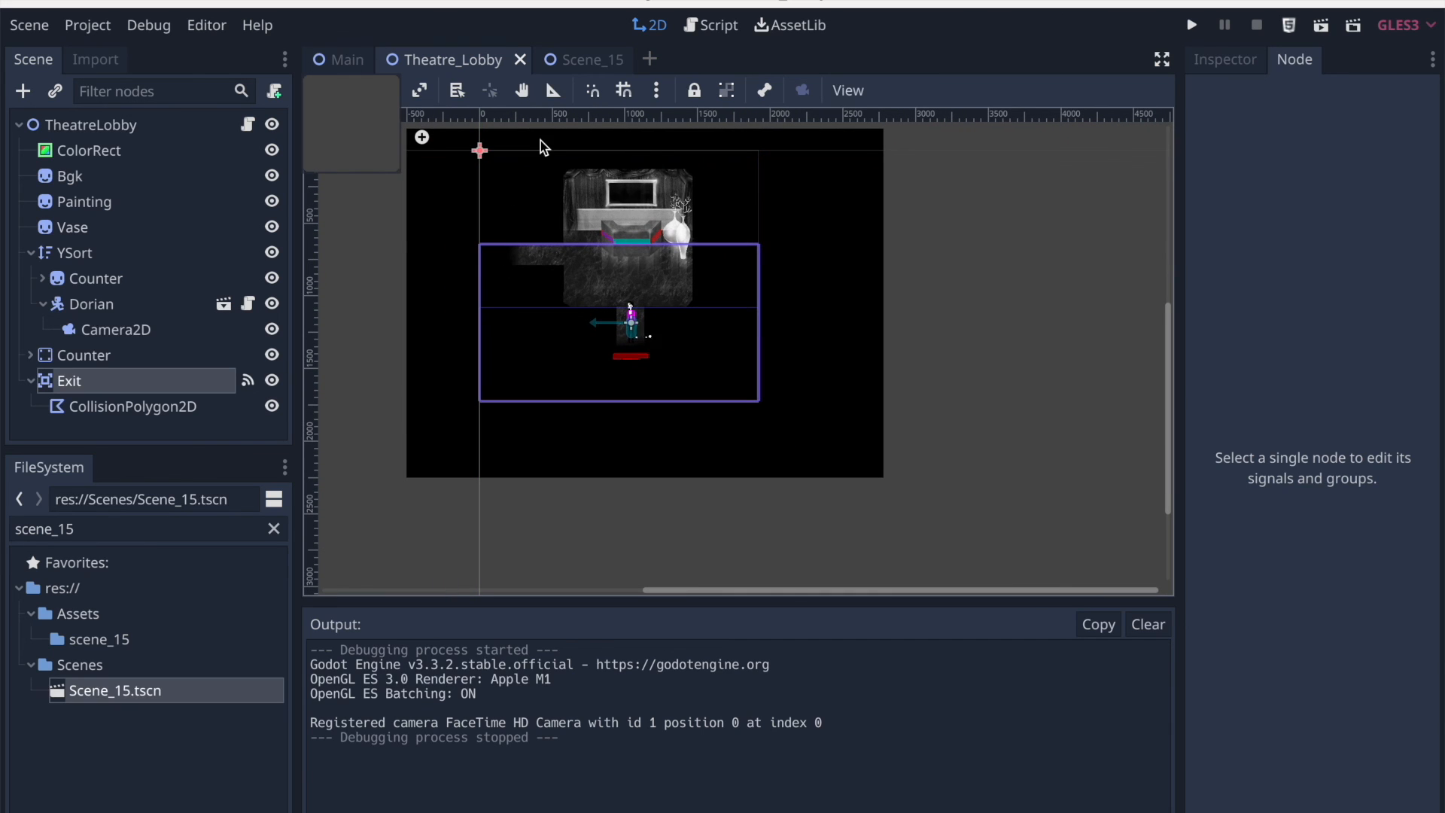